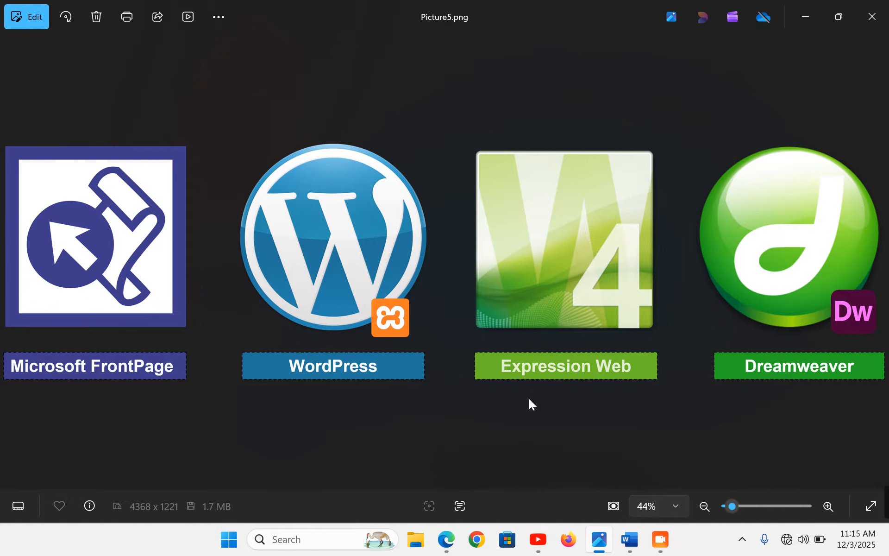
Review the Website Question PDF in Edge alongside the picture of web design apps
click(446, 539)
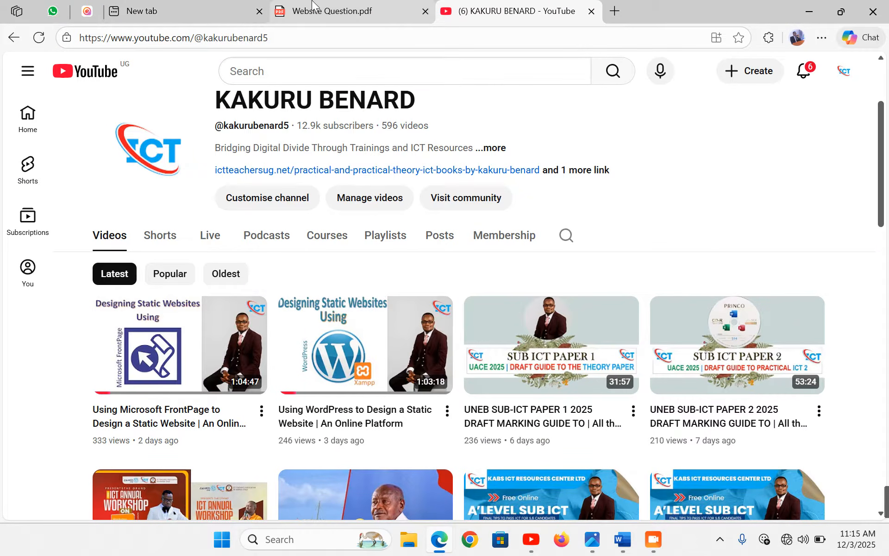
click(313, 4)
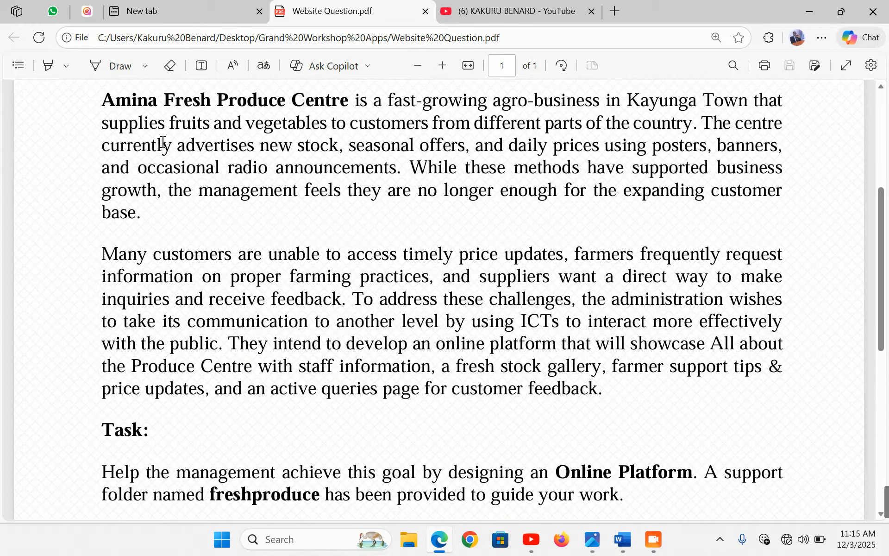
click(595, 546)
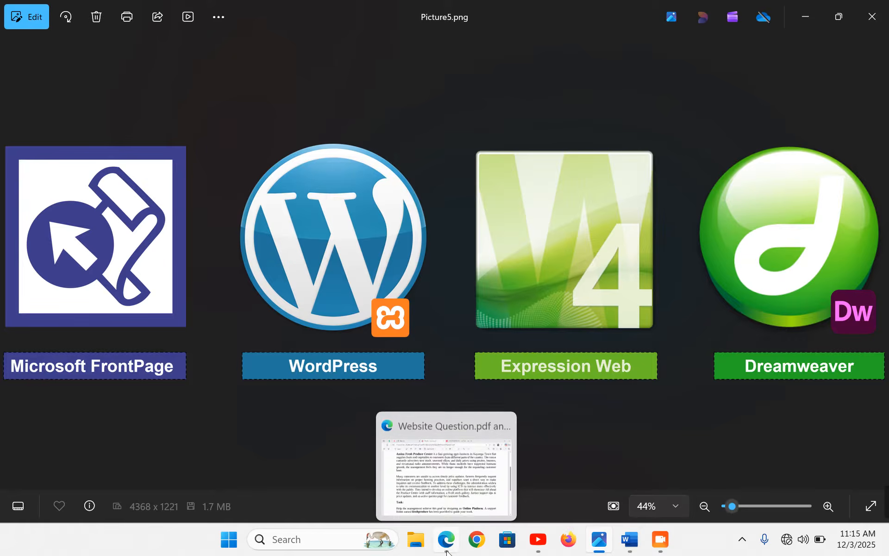
click(457, 528)
click(514, 10)
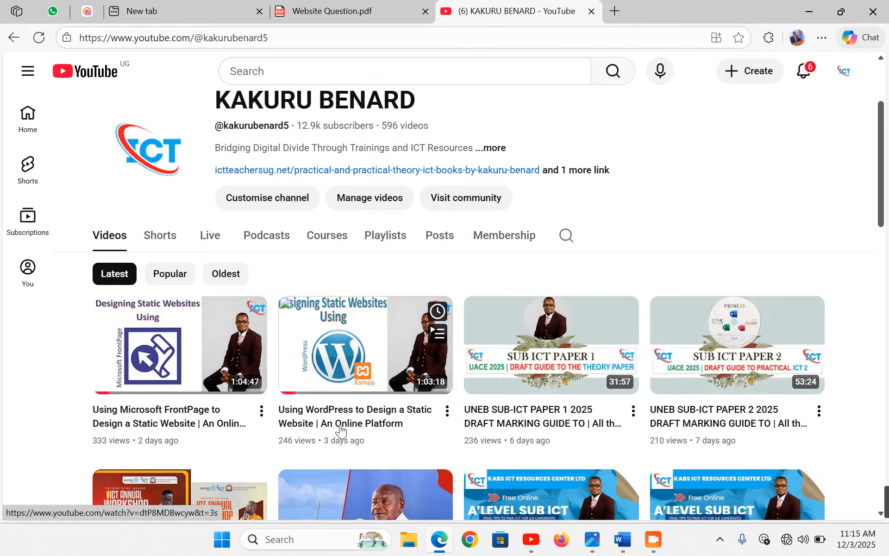
click(595, 542)
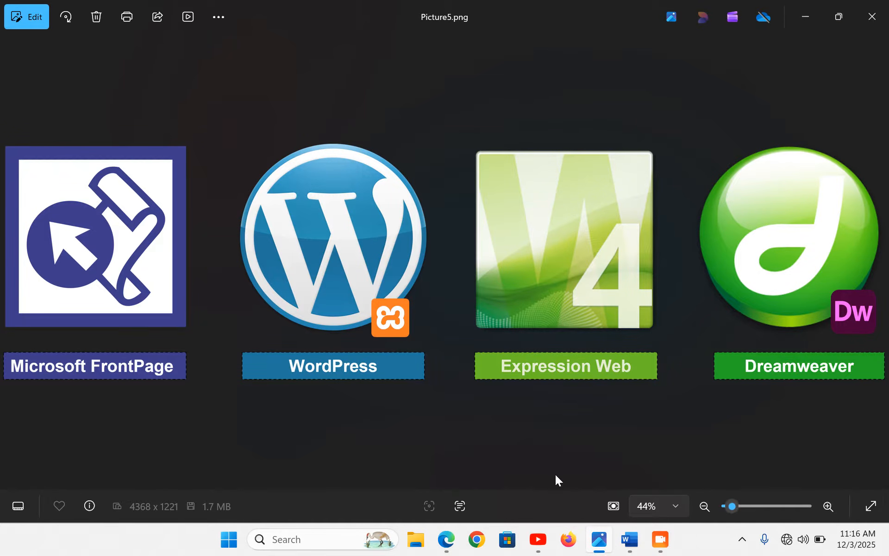
Recheck the PDF, then minimize Edge and the picture viewer to show the desktop
click(446, 539)
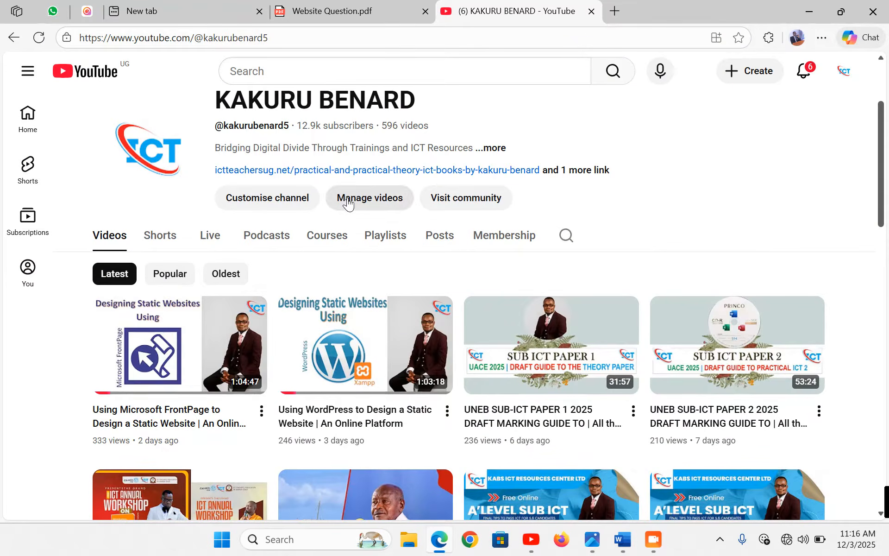
click(360, 7)
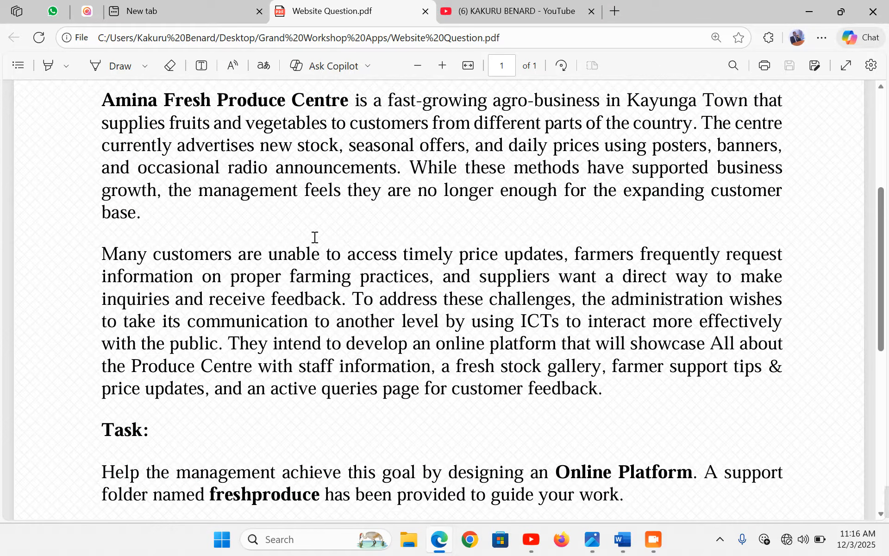
click(815, 7)
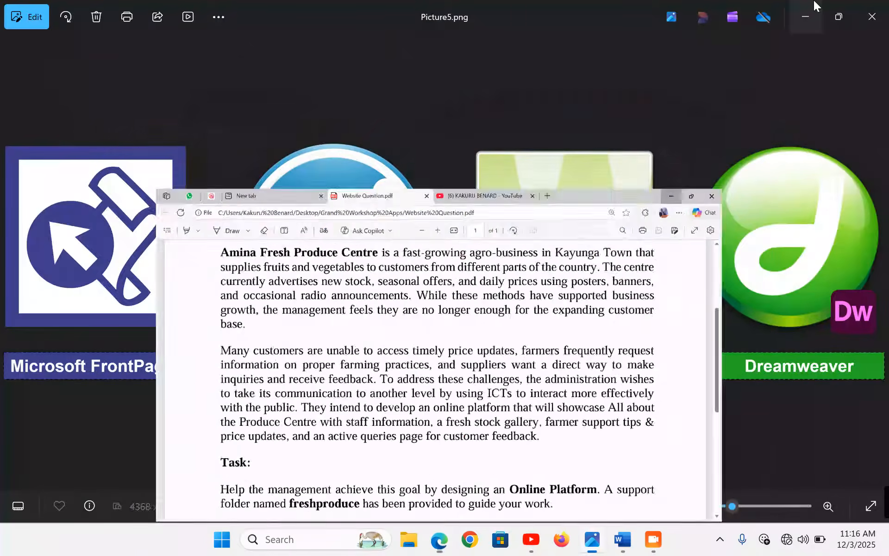
click(814, 7)
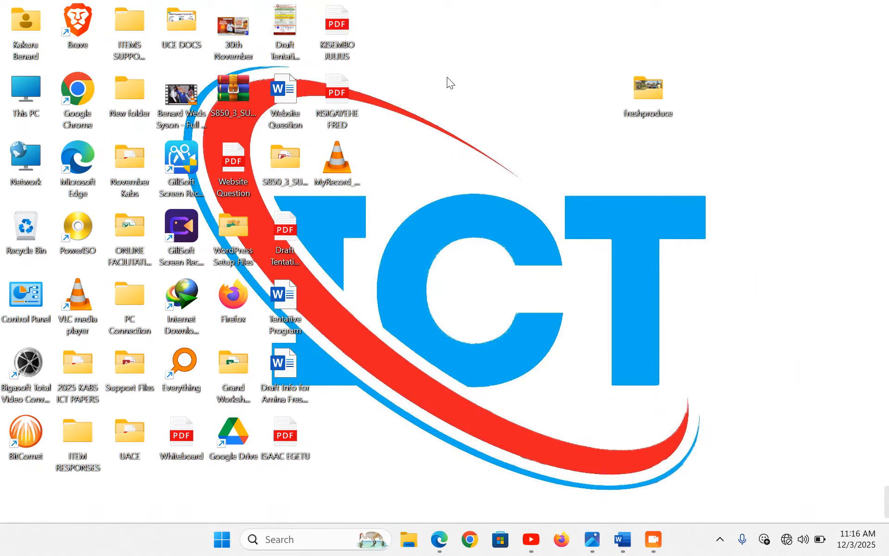
Create and open a desktop folder named after the candidate, and preview the freshproduce folder
right_click(449, 71)
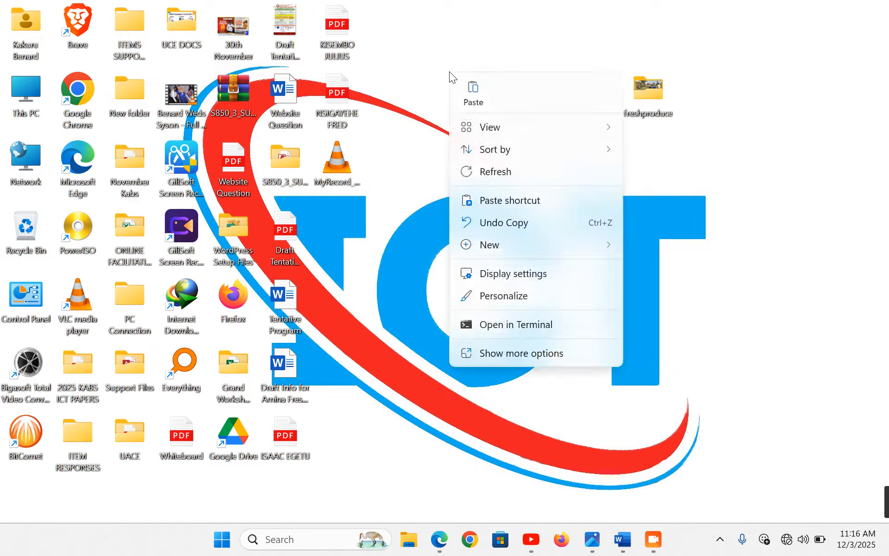
mouse_move(585, 248)
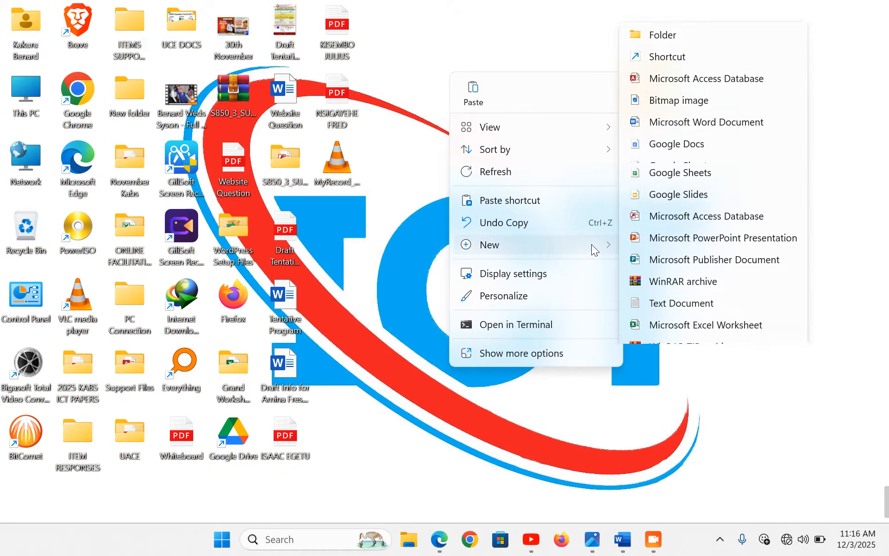
click(700, 14)
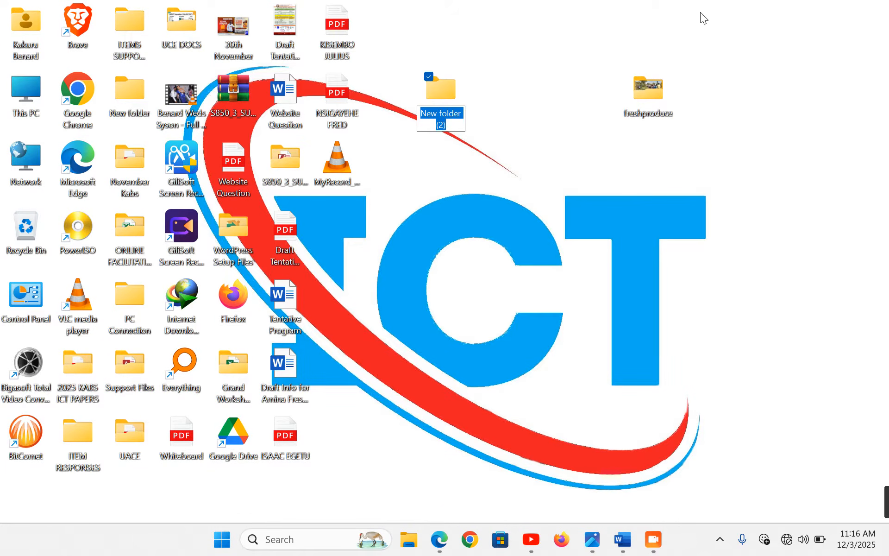
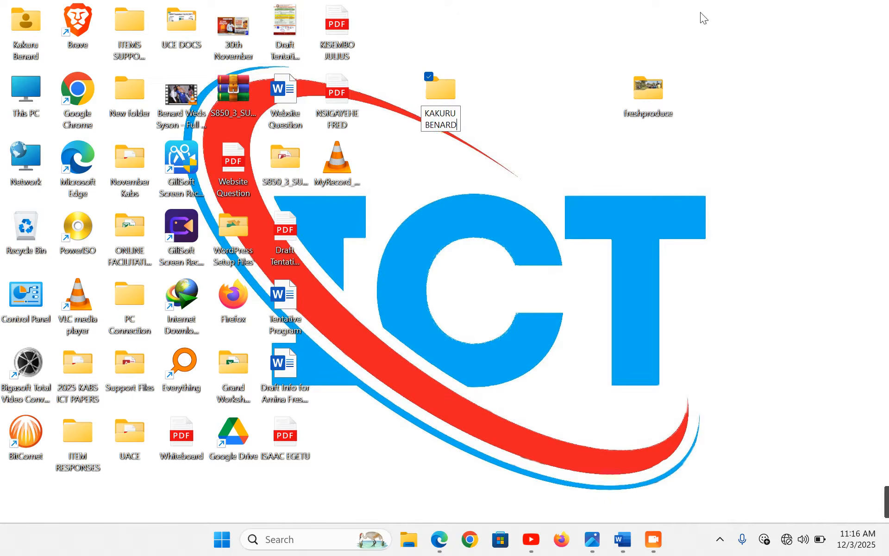
text( 0)
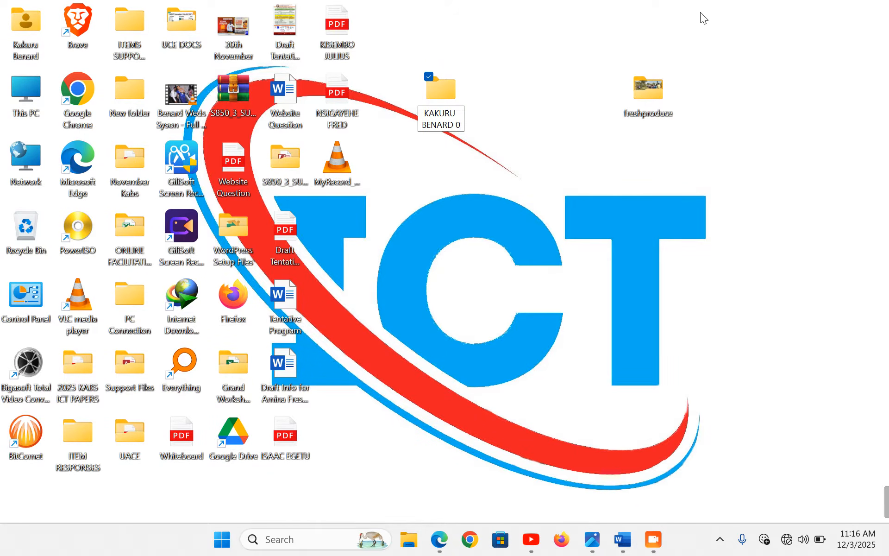
text(46)
key(Return)
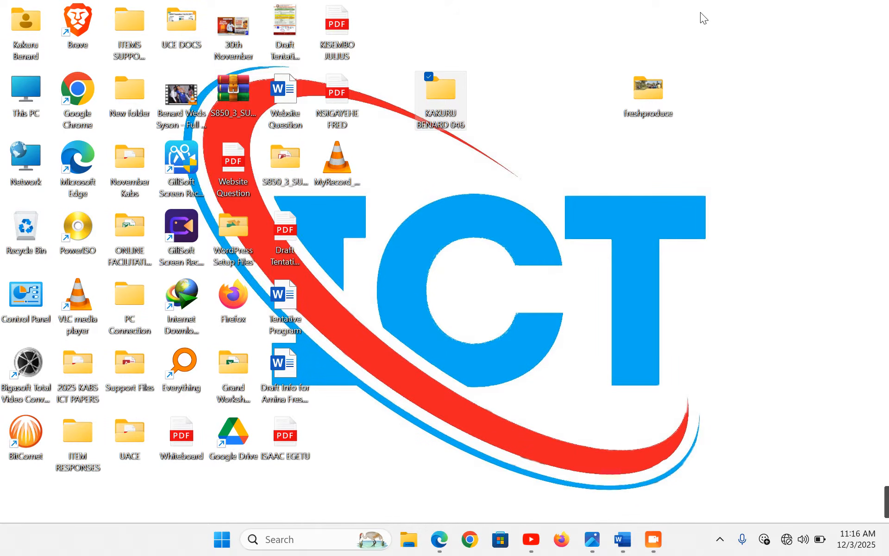
key(Return)
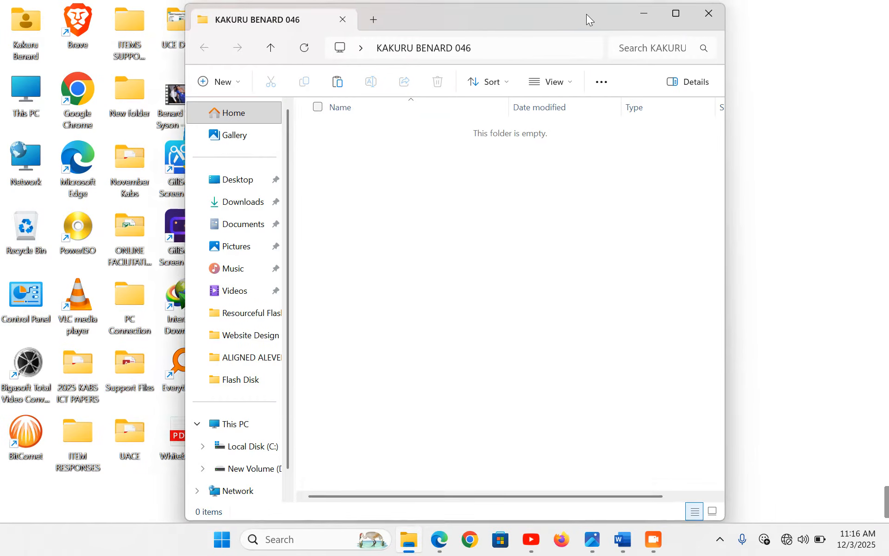
drag(587, 14, 435, 31)
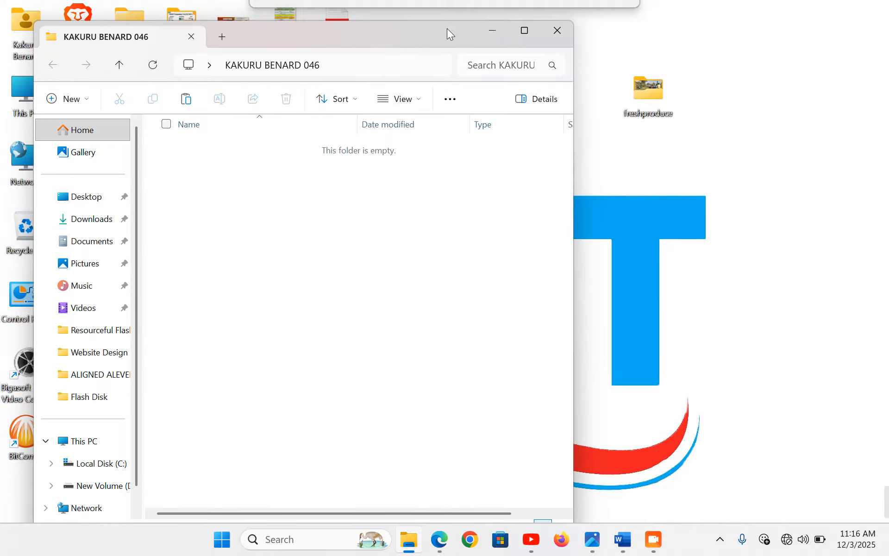
click(648, 97)
double_click(649, 95)
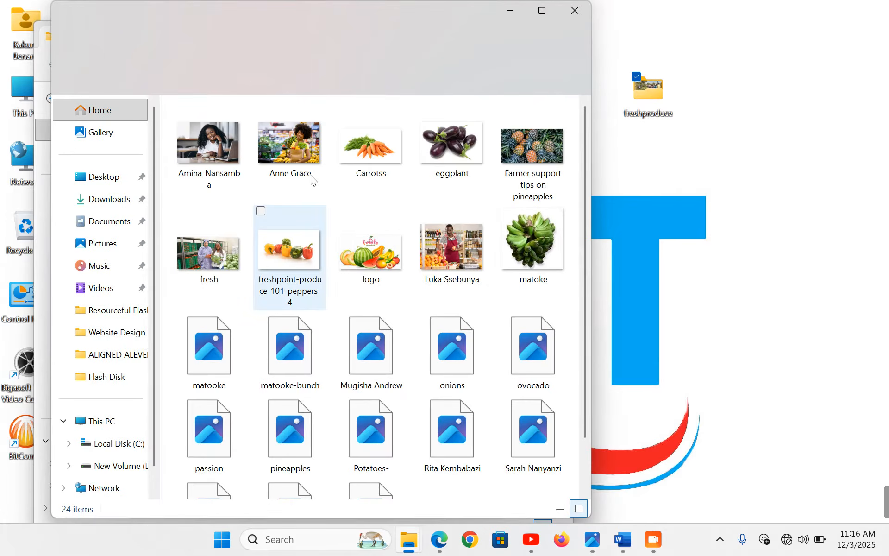
click(574, 10)
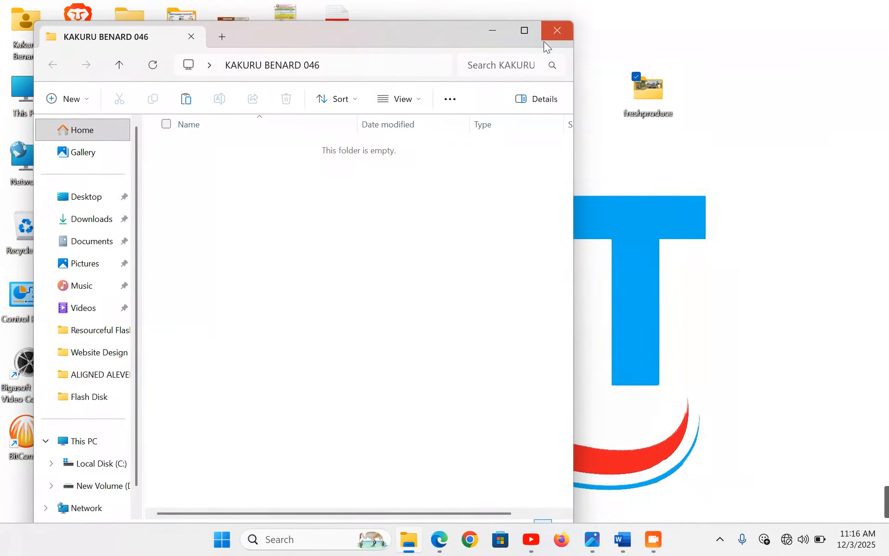
Create a subfolder named ITEM 2 inside the candidate folder
right_click(248, 194)
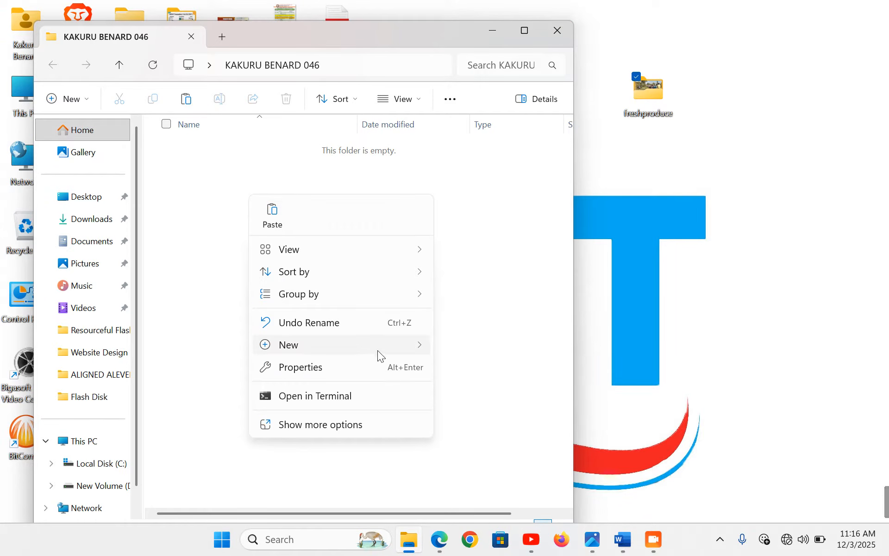
mouse_move(377, 345)
click(480, 16)
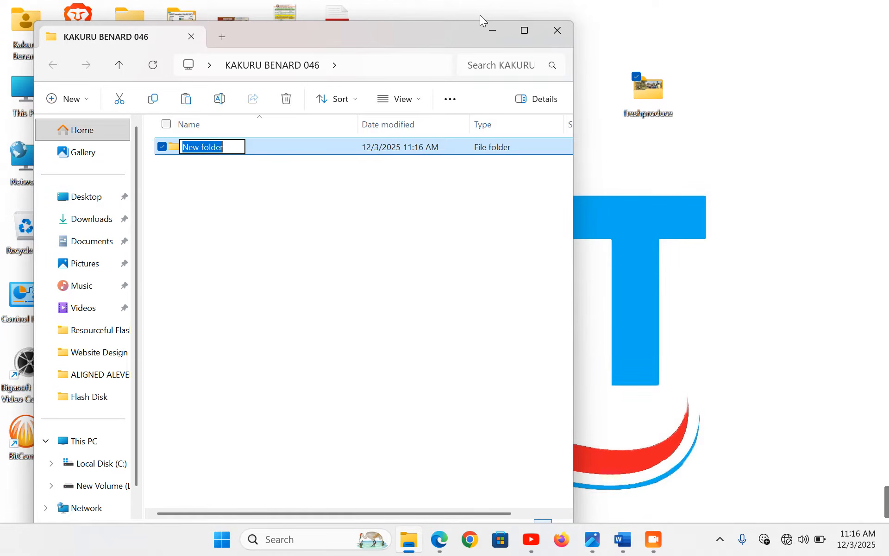
text(ITEM 2)
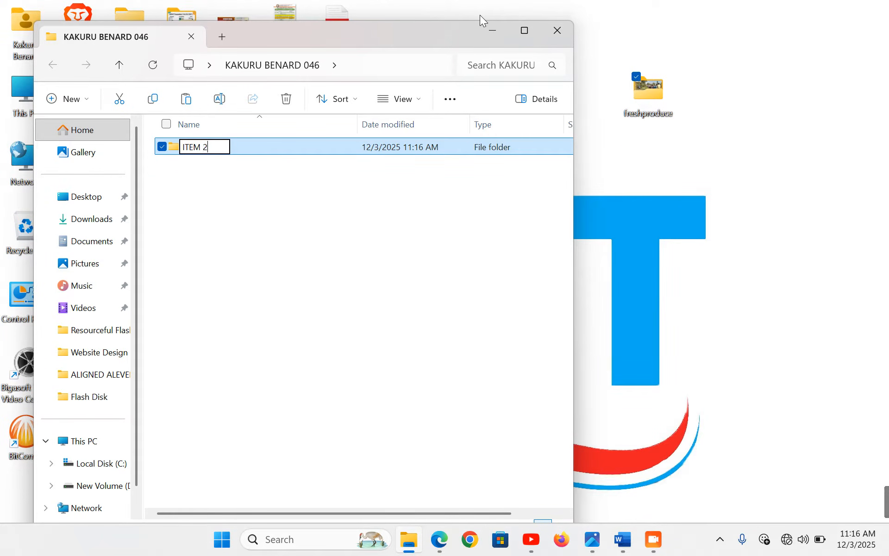
key(Return)
key(Return)
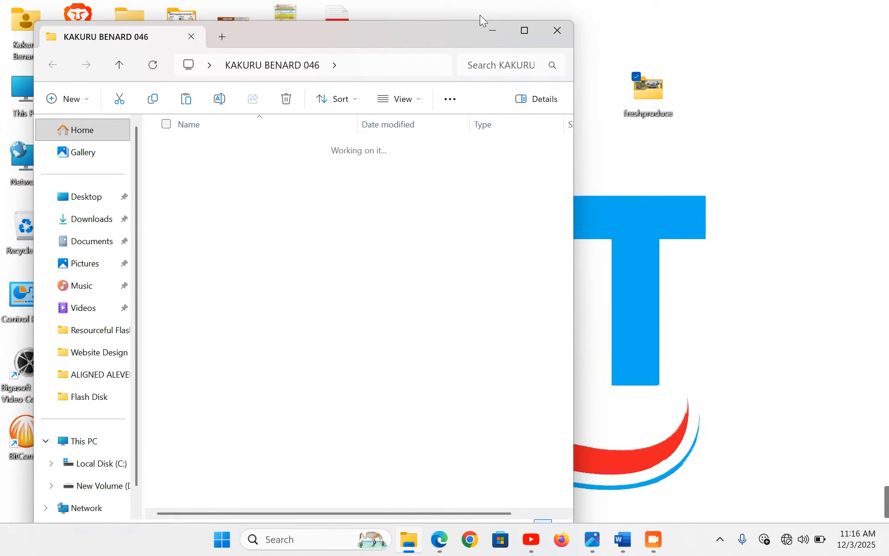
Paste a copy of the freshproduce folder into ITEM 2 and check its images
click(646, 85)
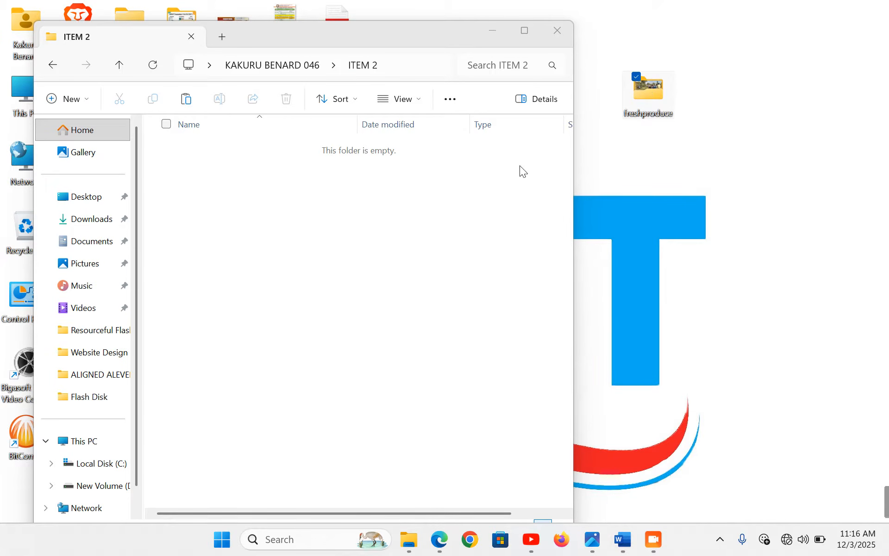
click(177, 217)
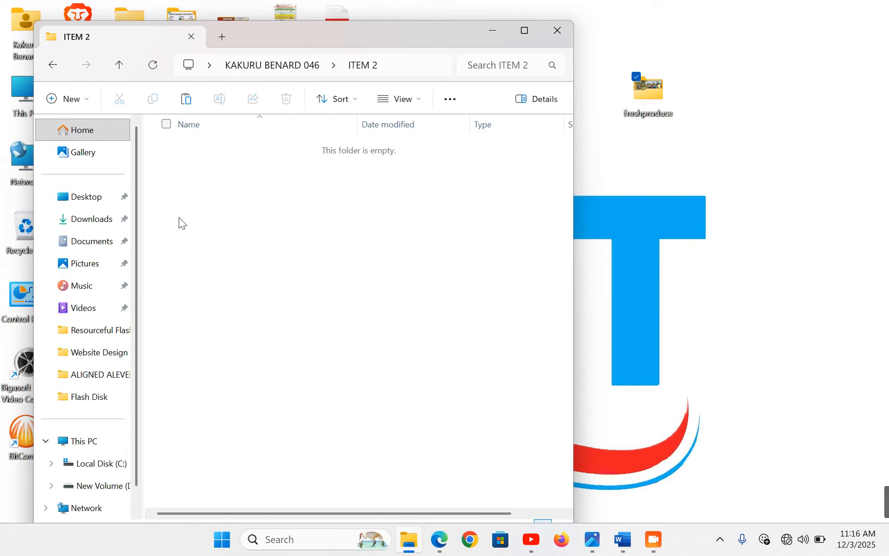
key(ctrl+v)
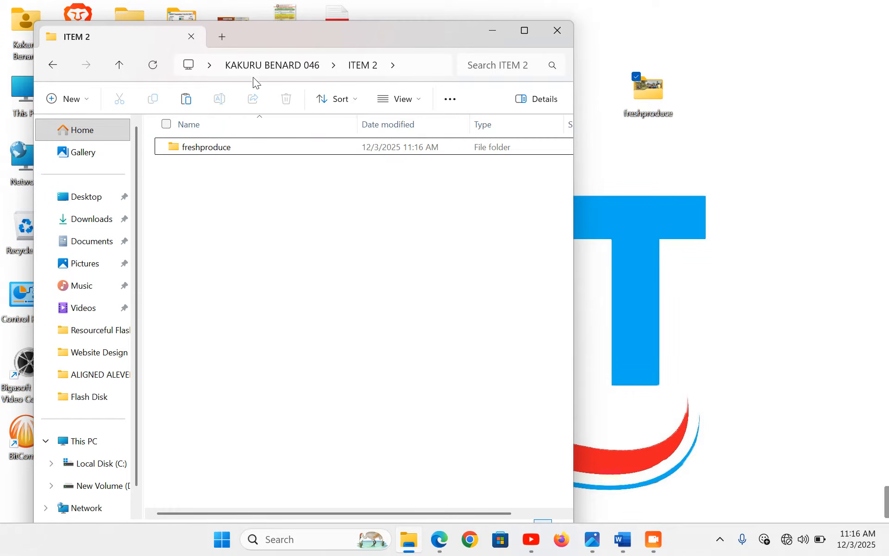
click(259, 65)
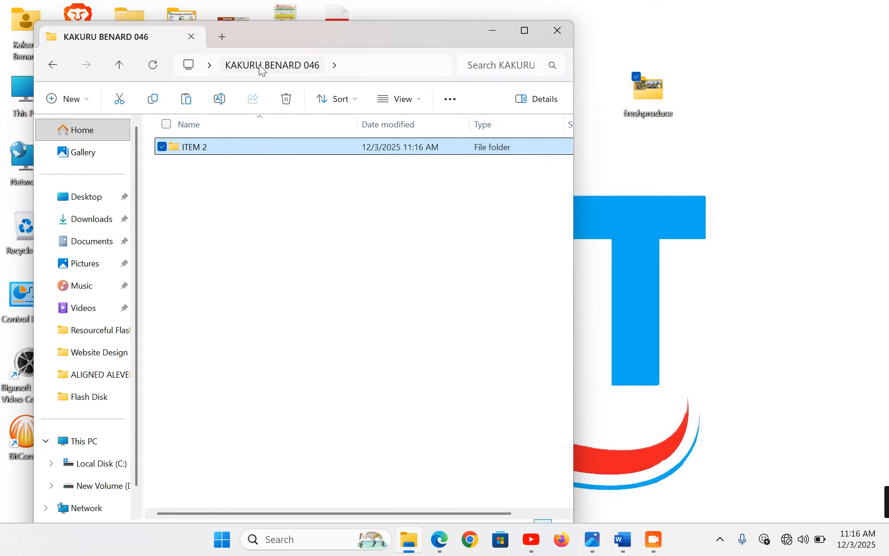
double_click(245, 145)
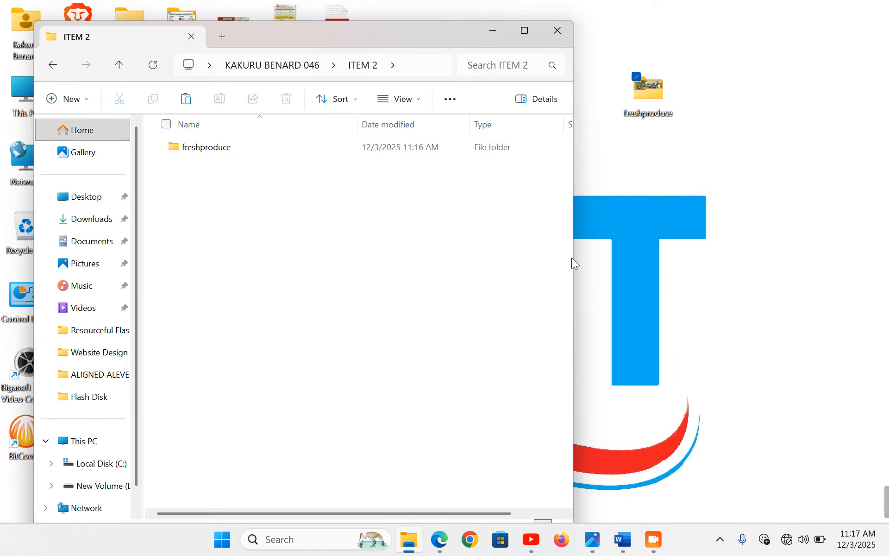
drag(574, 256, 767, 256)
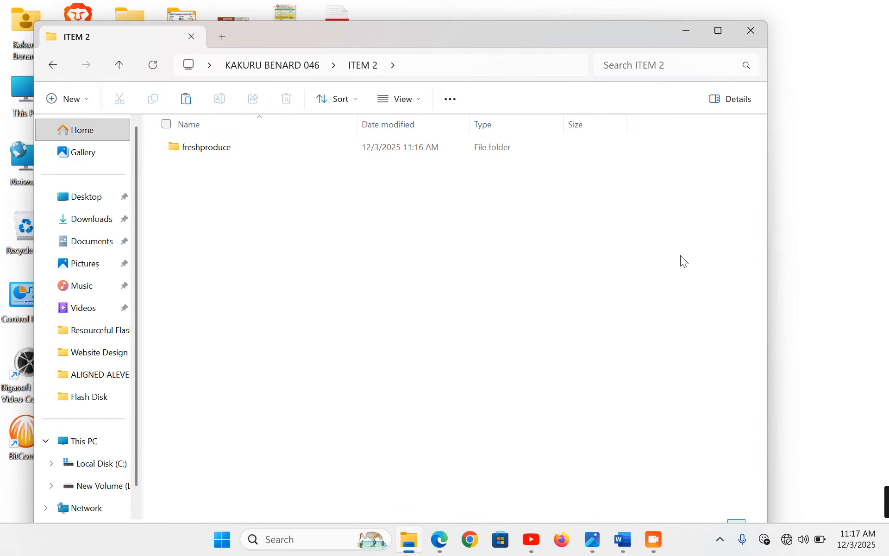
double_click(196, 153)
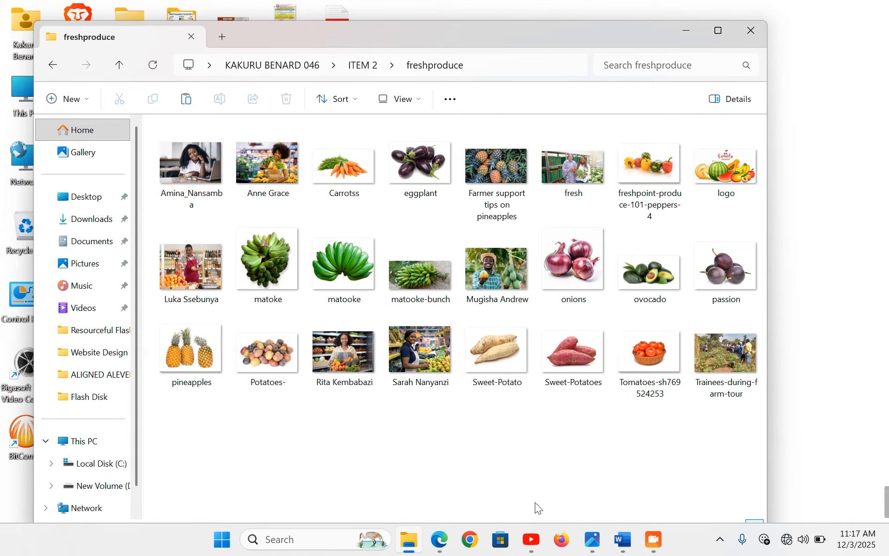
click(748, 26)
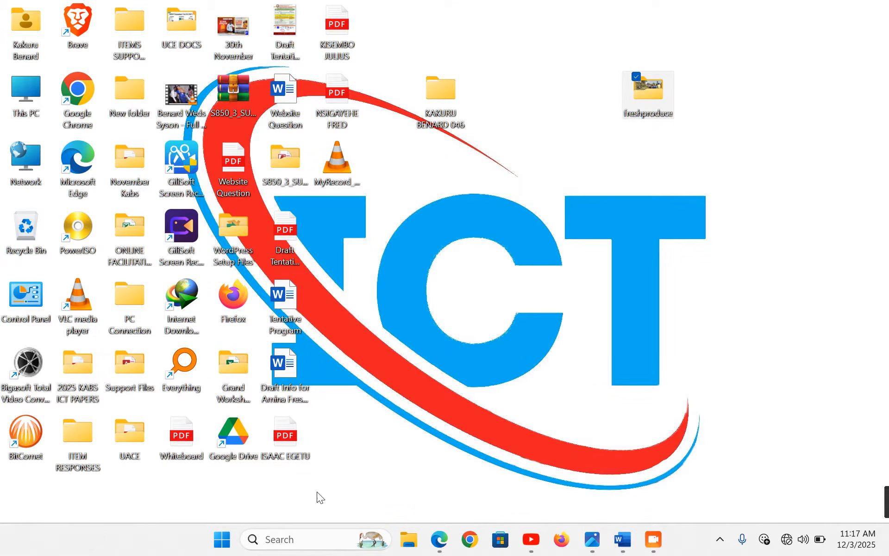
Search the taskbar for Expression and launch Microsoft Expression Web 4
click(281, 540)
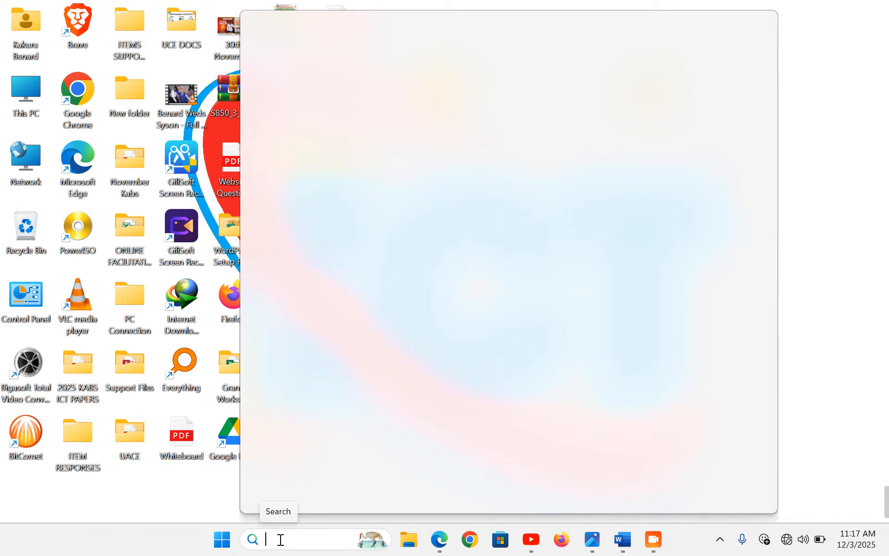
text(EXCE)
text(ES)
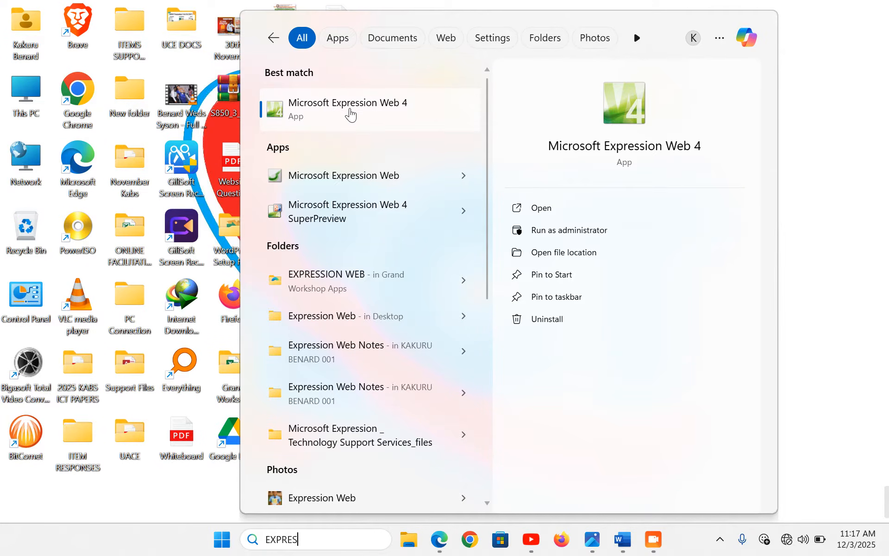
click(352, 114)
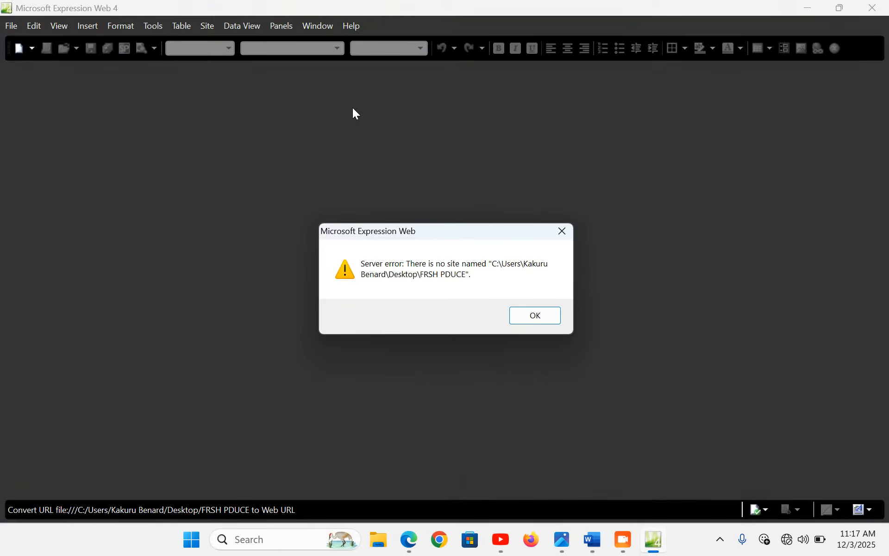
Dismiss the server error and create a One Page Site located in Desktop > ITEM 2
click(544, 316)
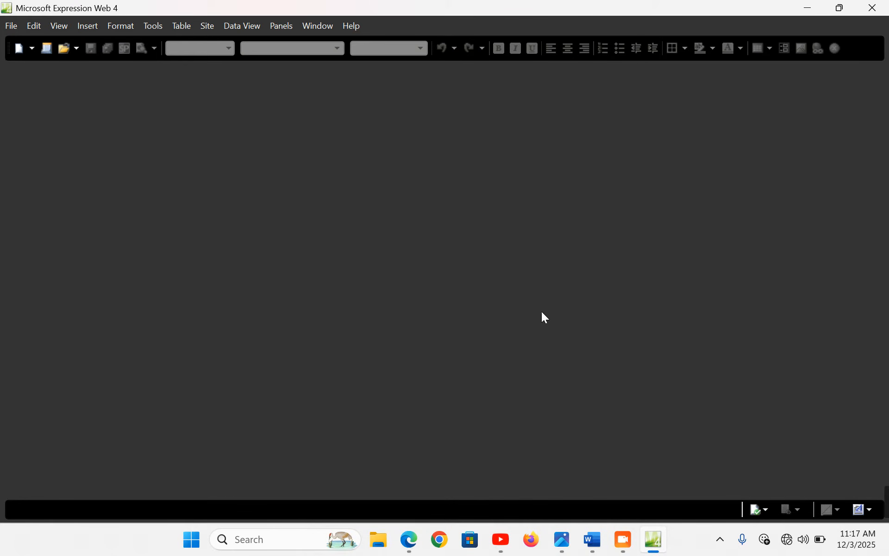
click(208, 26)
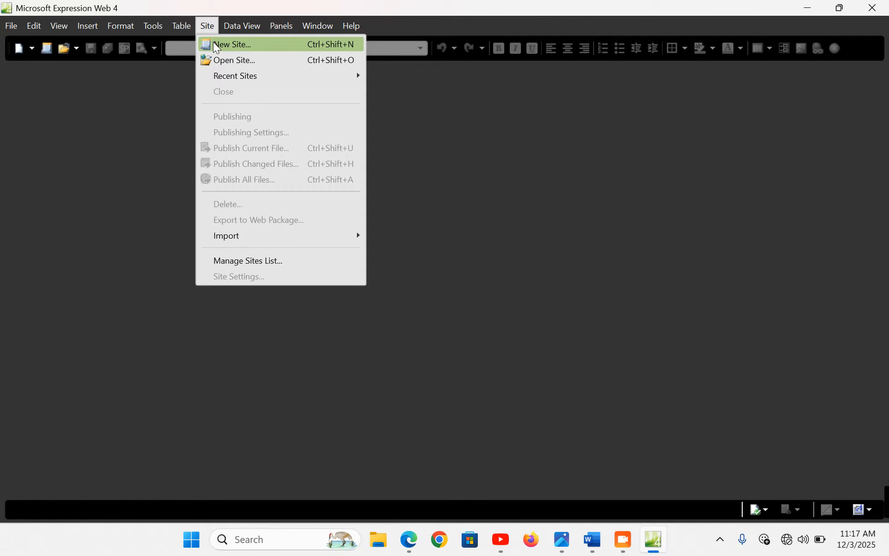
click(214, 45)
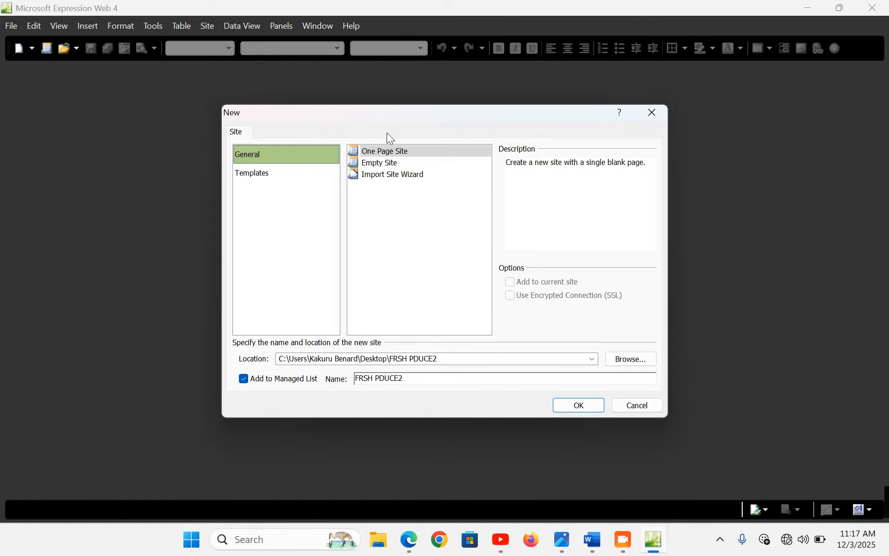
click(401, 156)
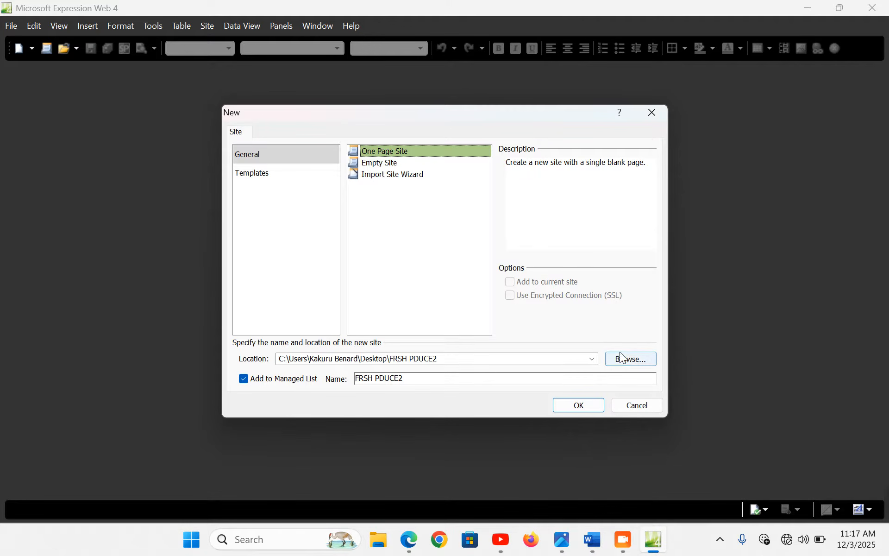
click(630, 363)
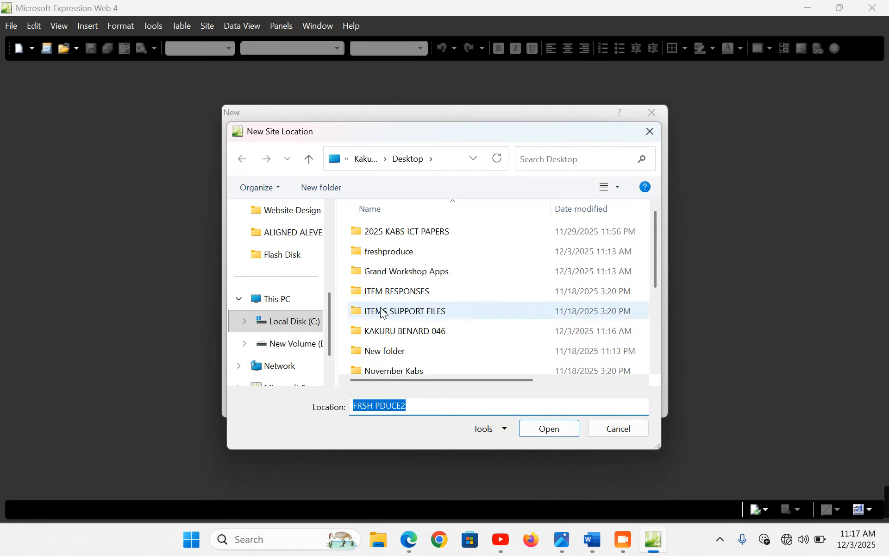
scroll(272, 294, up, 5)
click(280, 259)
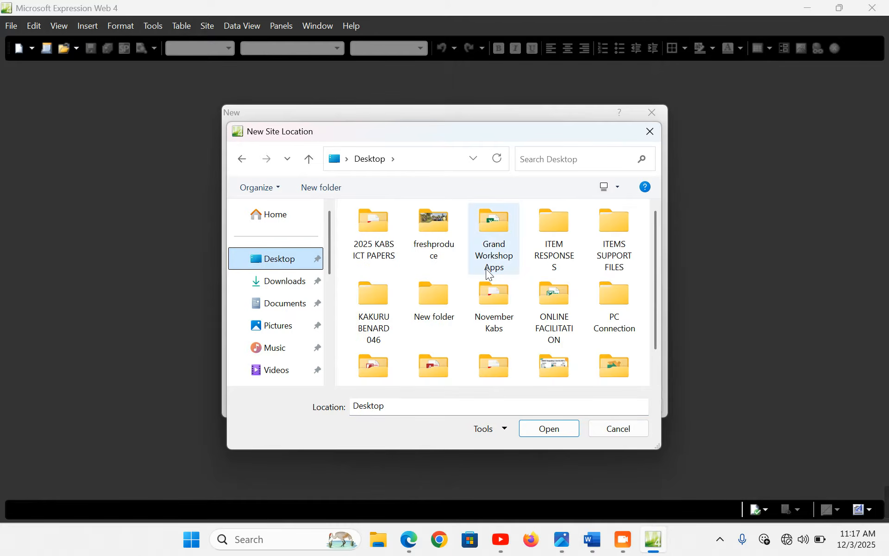
double_click(380, 318)
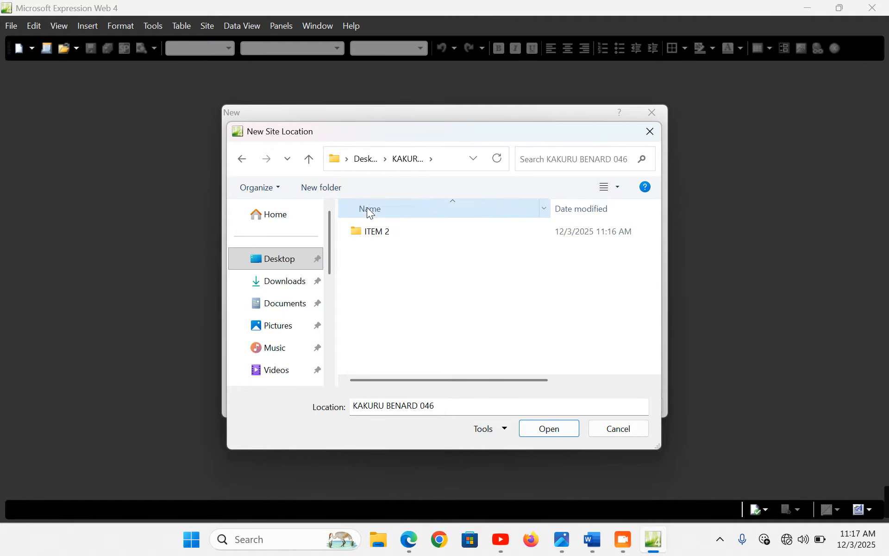
click(378, 232)
double_click(377, 231)
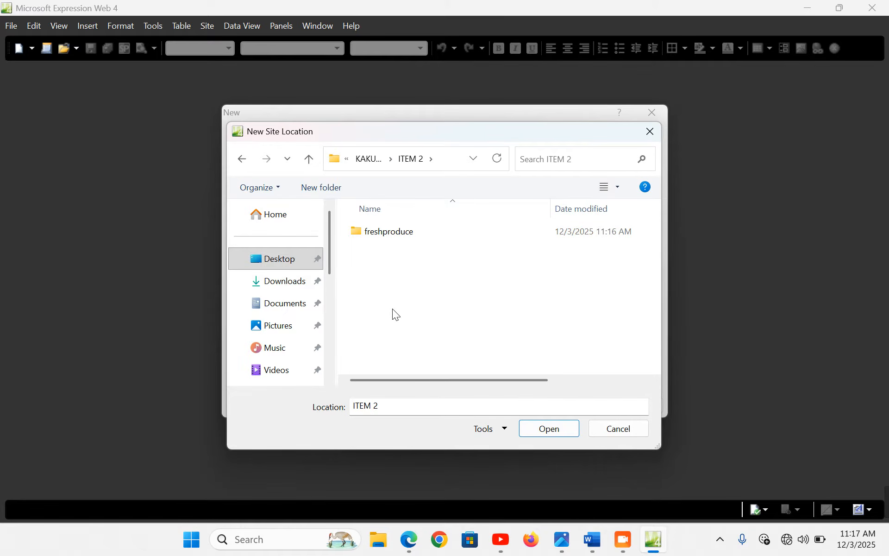
click(542, 427)
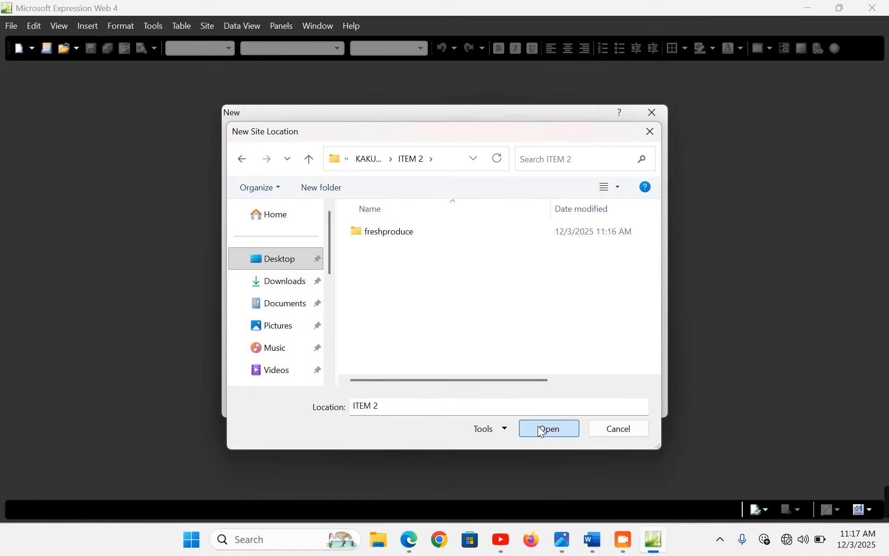
click(579, 407)
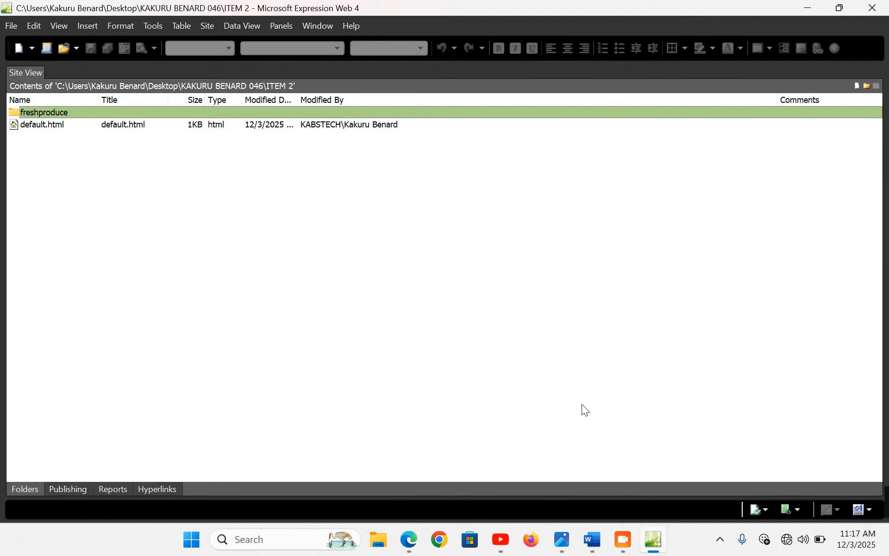
Rename default.html to home.html in Site View and confirm the change
click(37, 125)
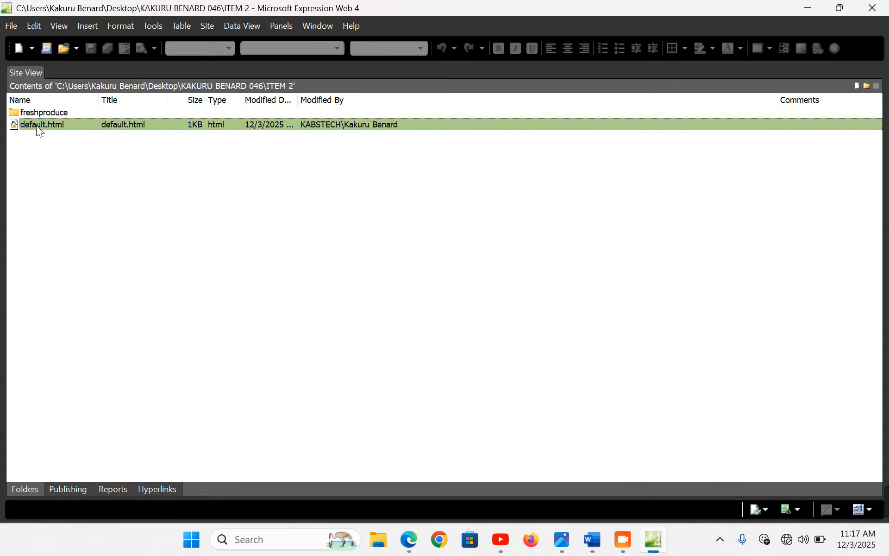
right_click(41, 132)
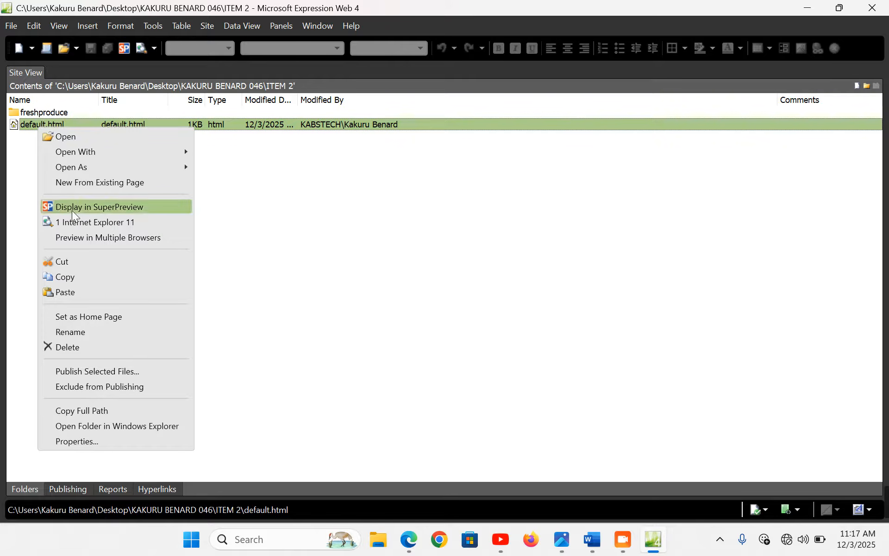
click(80, 330)
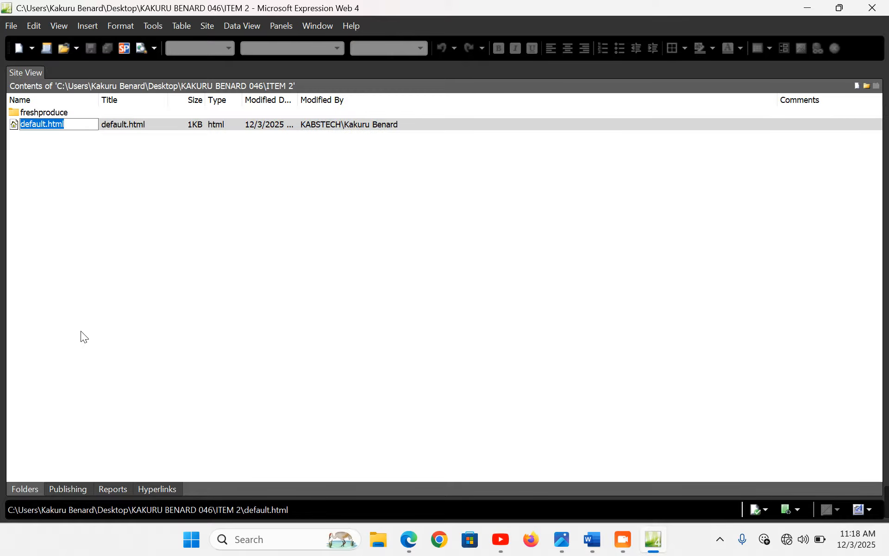
text(home.html)
key(Return)
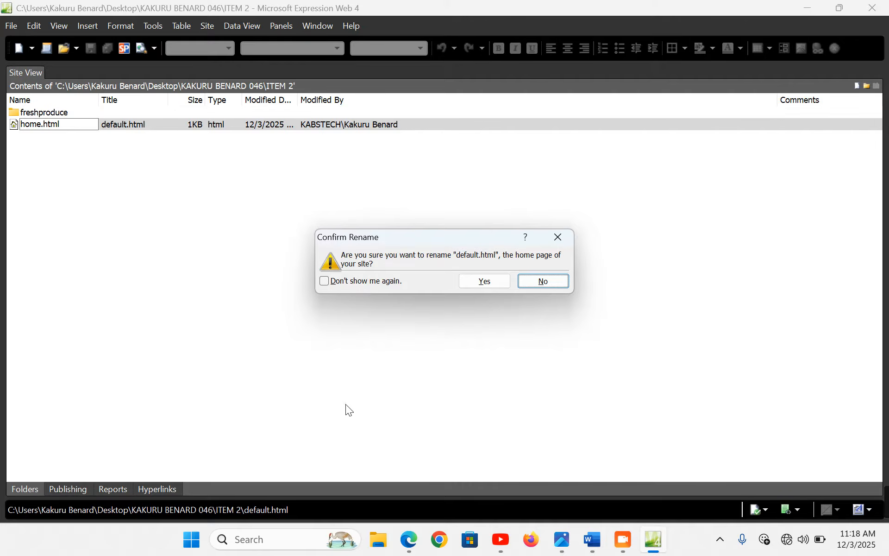
click(484, 282)
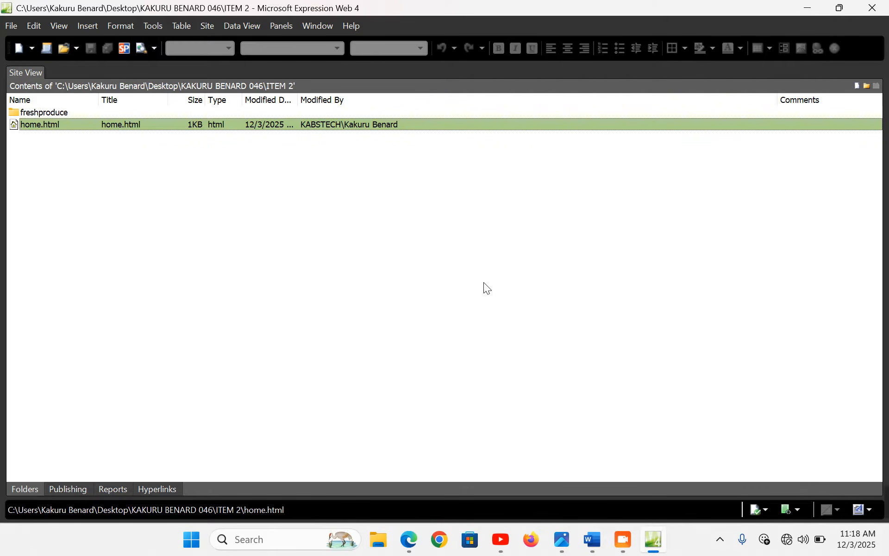
Open home.html and set its page title to HOME PAGE in Page Properties
double_click(53, 125)
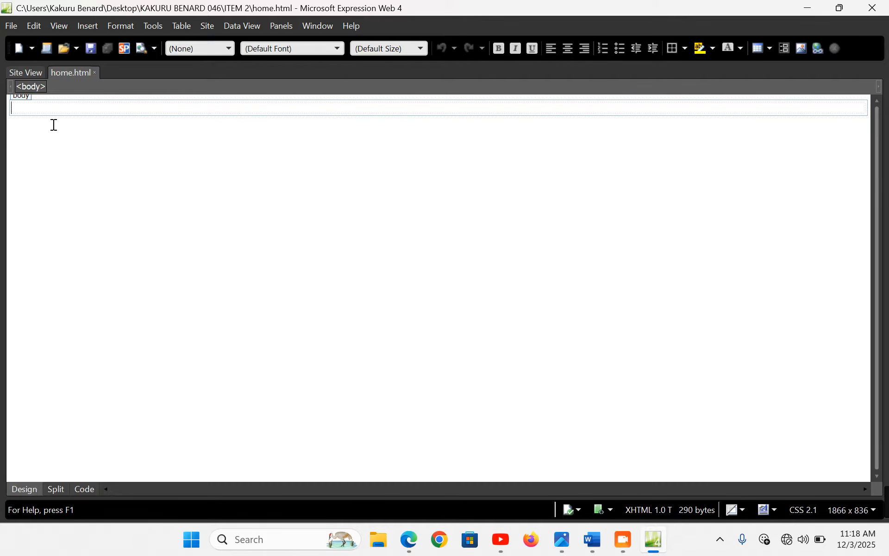
right_click(159, 128)
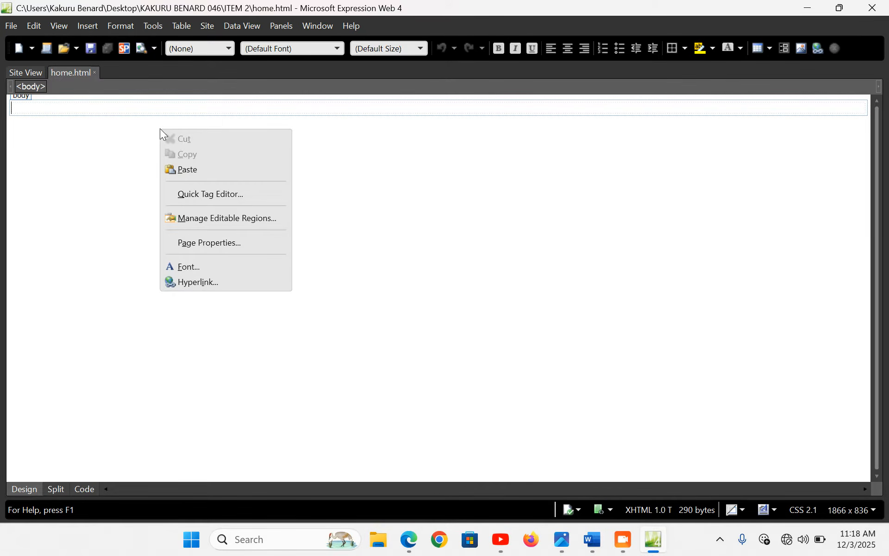
click(225, 243)
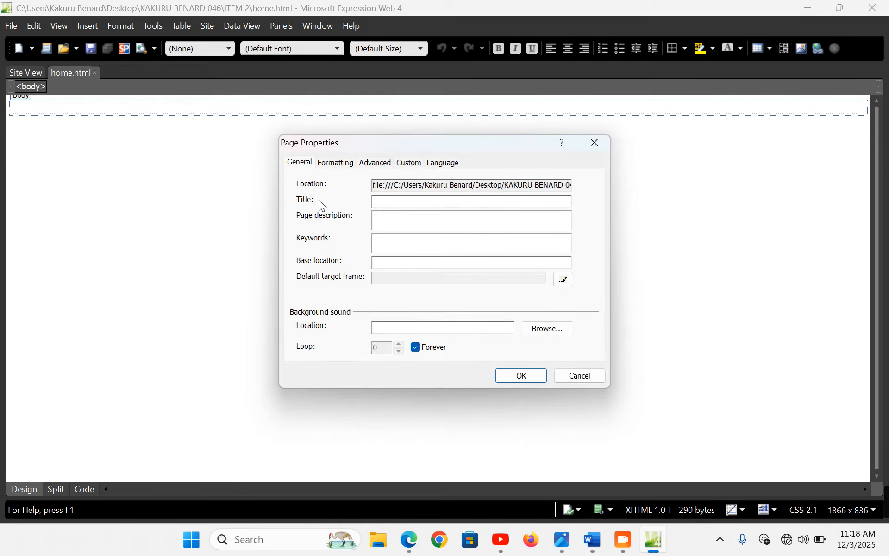
text(HOME PAGE)
click(515, 375)
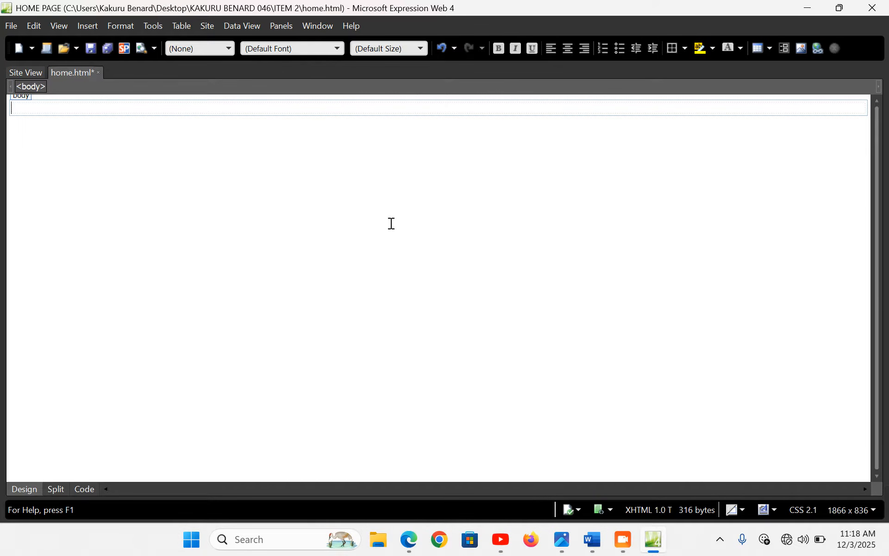
right_click(302, 109)
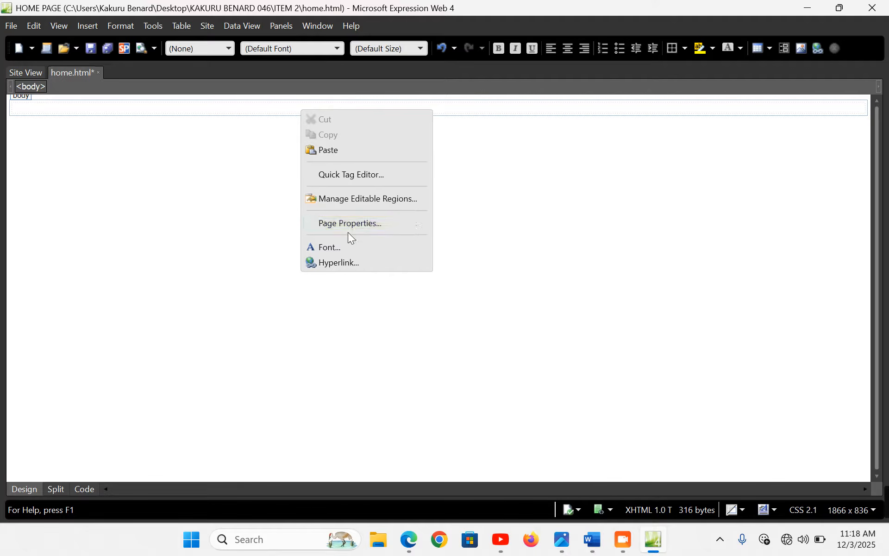
Insert a centered 1-row, 6-column table at 99% width with zero padding, spacing and border
click(180, 26)
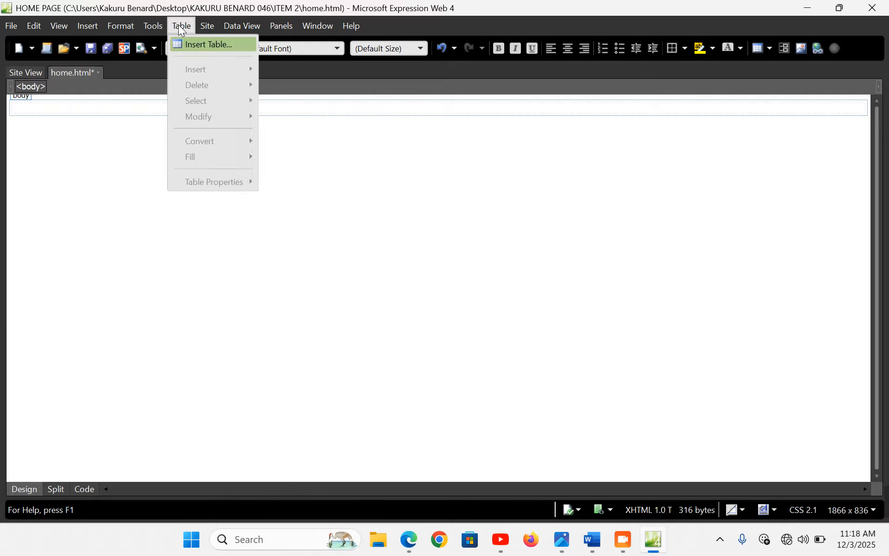
click(200, 41)
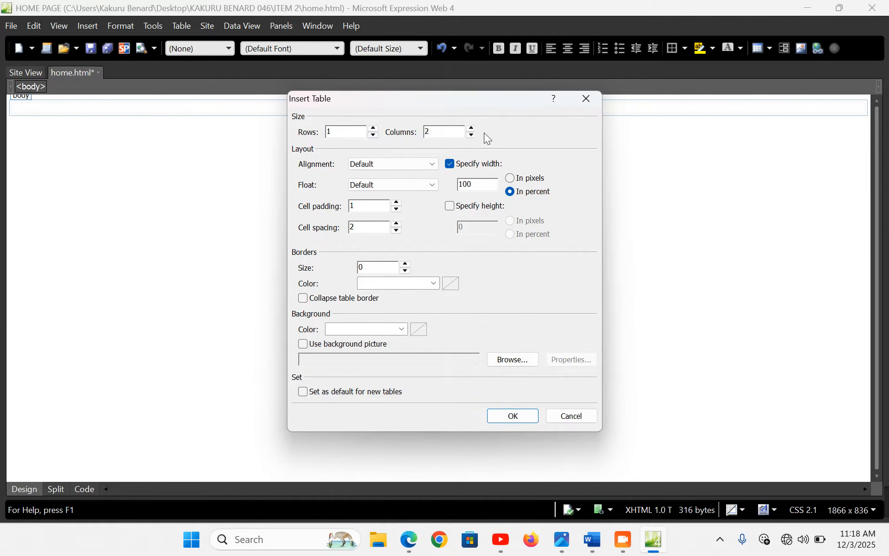
click(471, 129)
click(421, 166)
click(385, 202)
double_click(489, 185)
text(99)
click(397, 209)
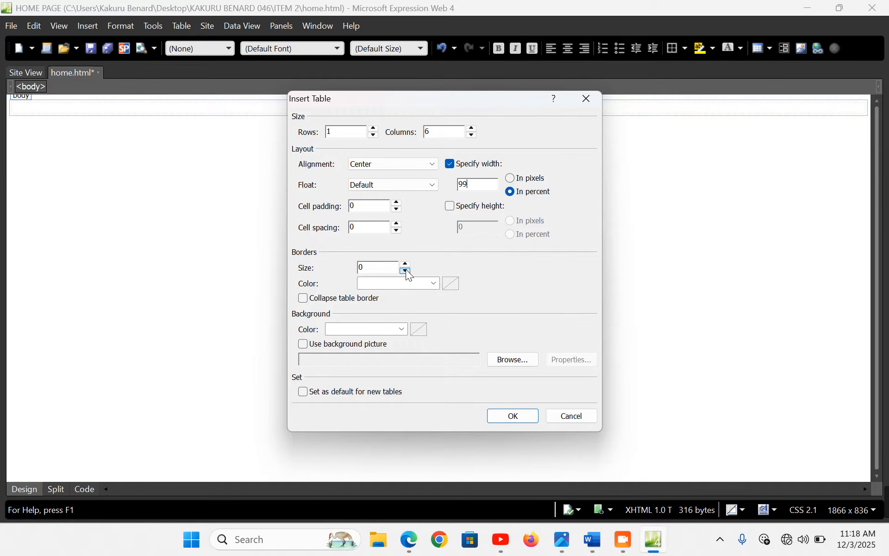
click(528, 415)
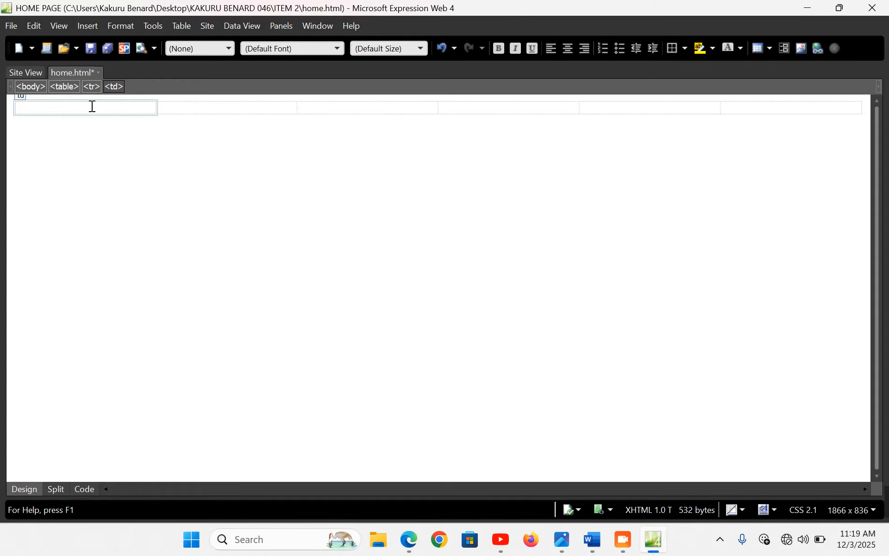
Insert the logo picture from the freshproduce folder into the first table cell
click(92, 27)
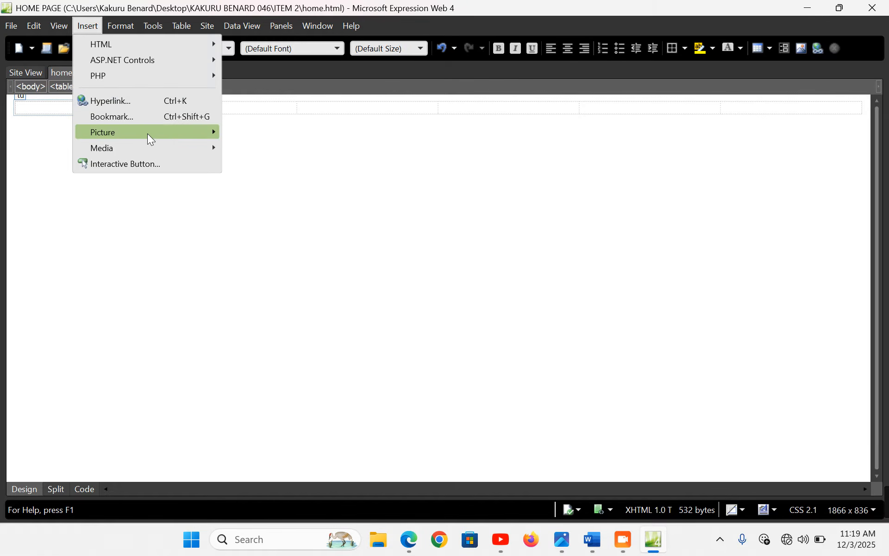
mouse_move(147, 133)
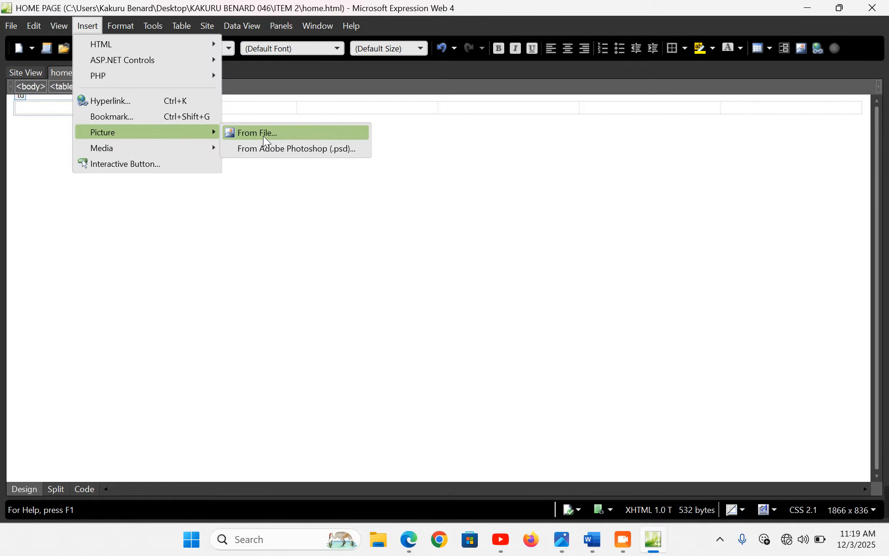
click(264, 135)
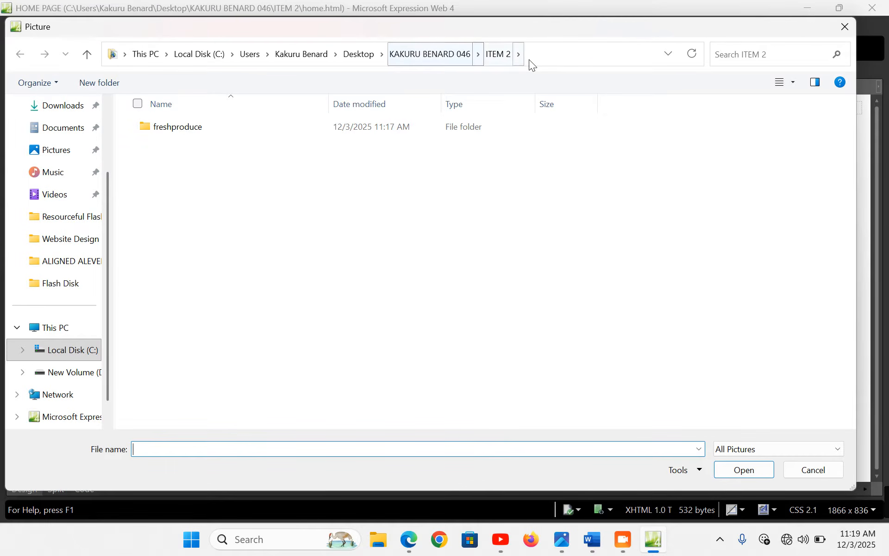
double_click(176, 126)
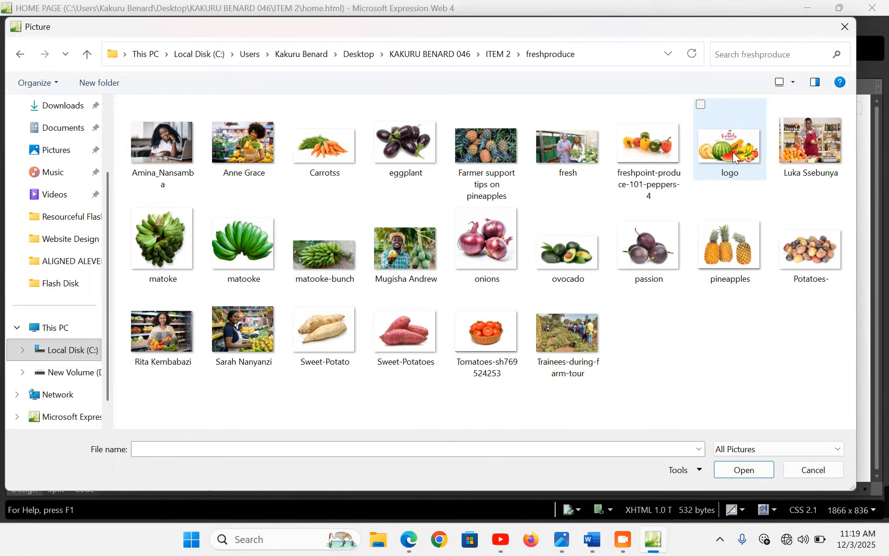
double_click(732, 152)
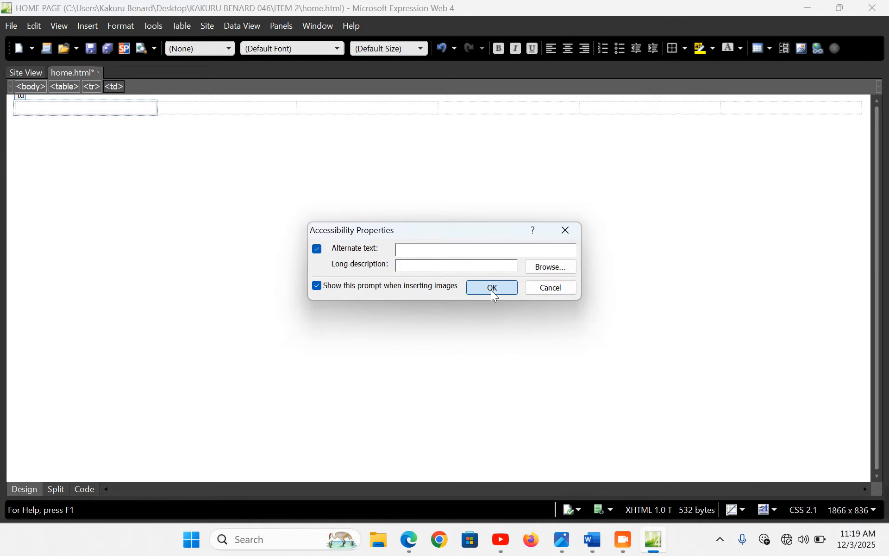
click(493, 289)
Resize the logo to 100 × 80 pixels with aspect ratio unlocked
double_click(94, 148)
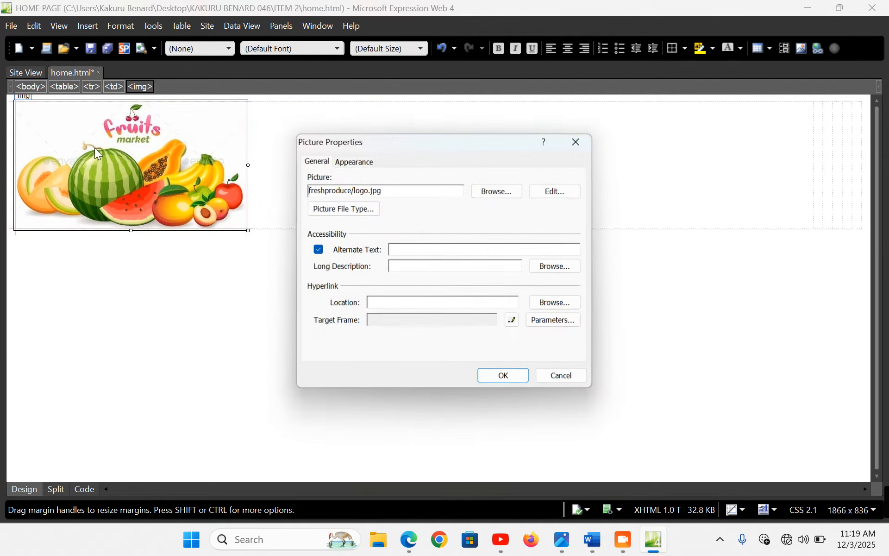
click(367, 162)
click(351, 348)
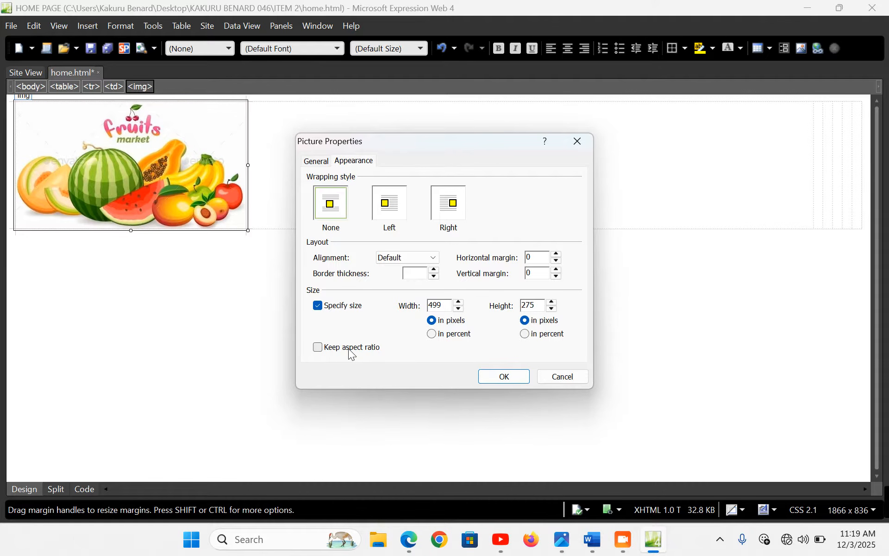
drag(448, 308, 398, 308)
text(100)
drag(538, 306, 500, 305)
text(80)
click(509, 380)
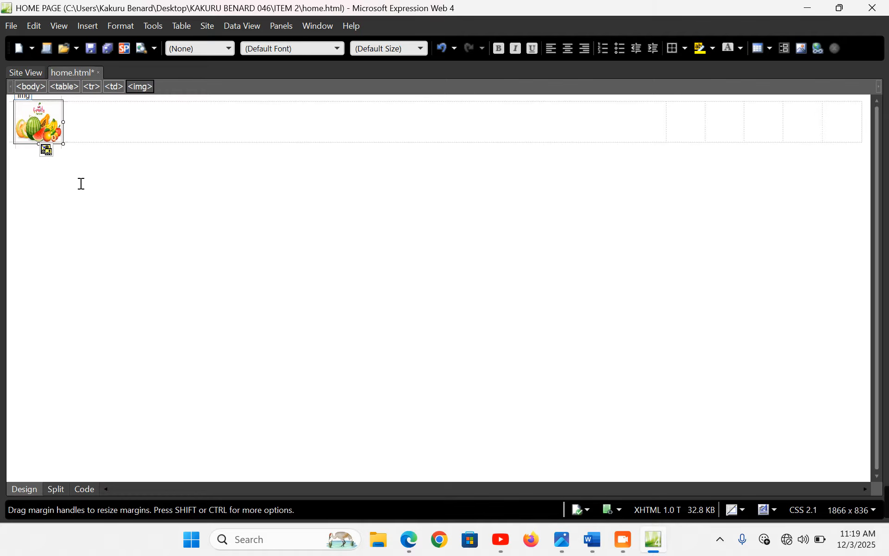
Type Amina Fresh Produce Centre, Home Page and Stock Gallery into the header cells
click(676, 120)
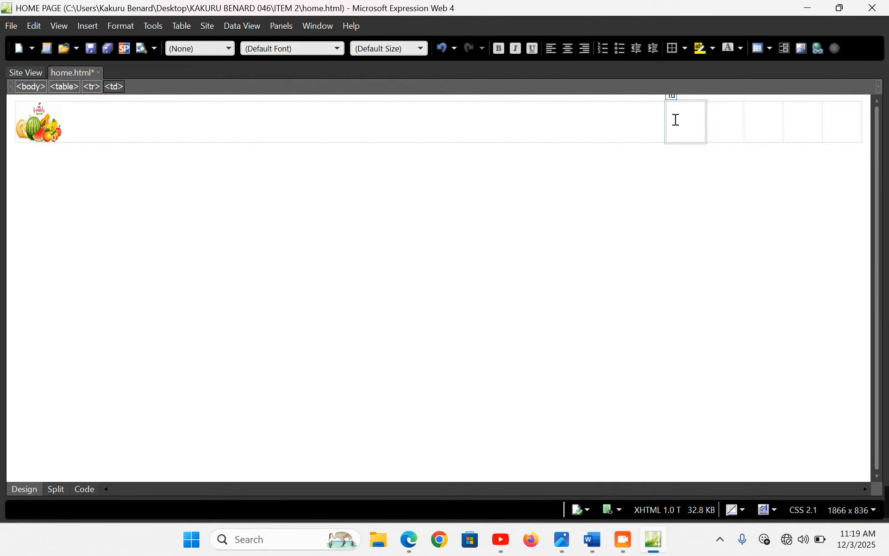
text(Ami)
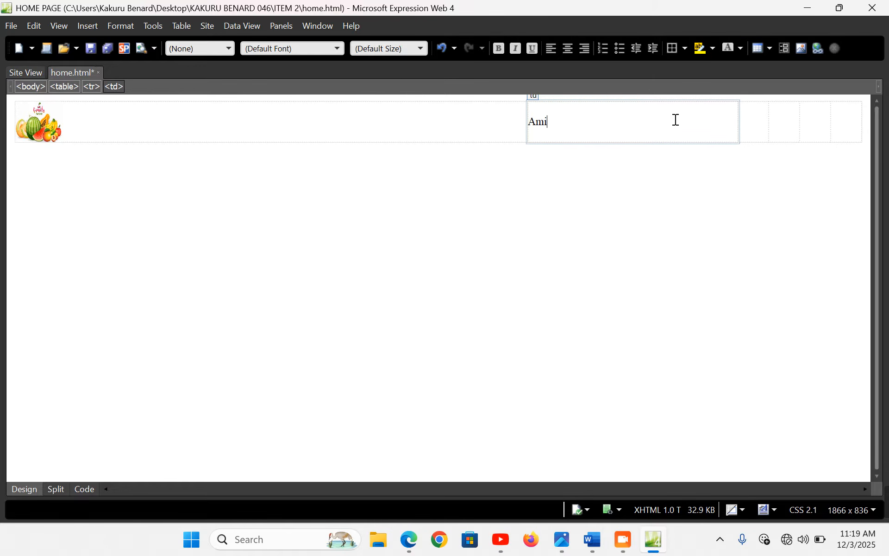
text(na Fres)
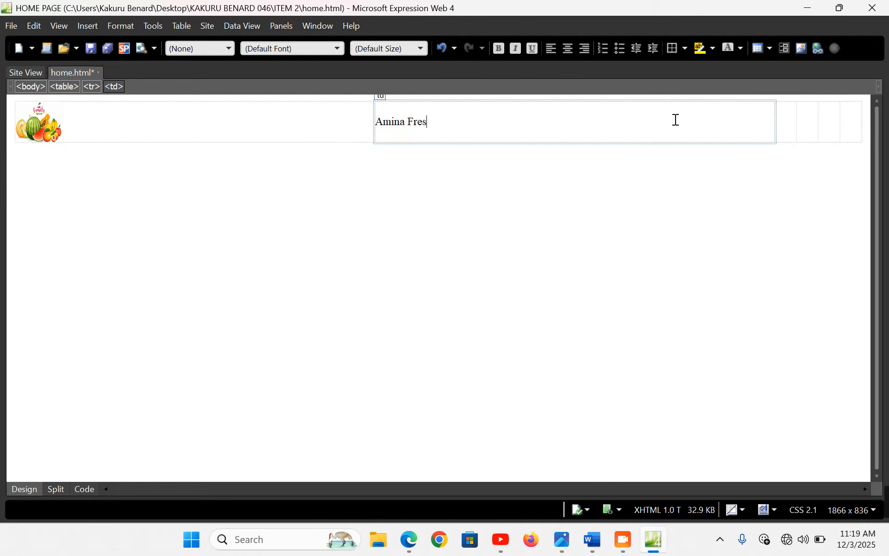
text(h Produ)
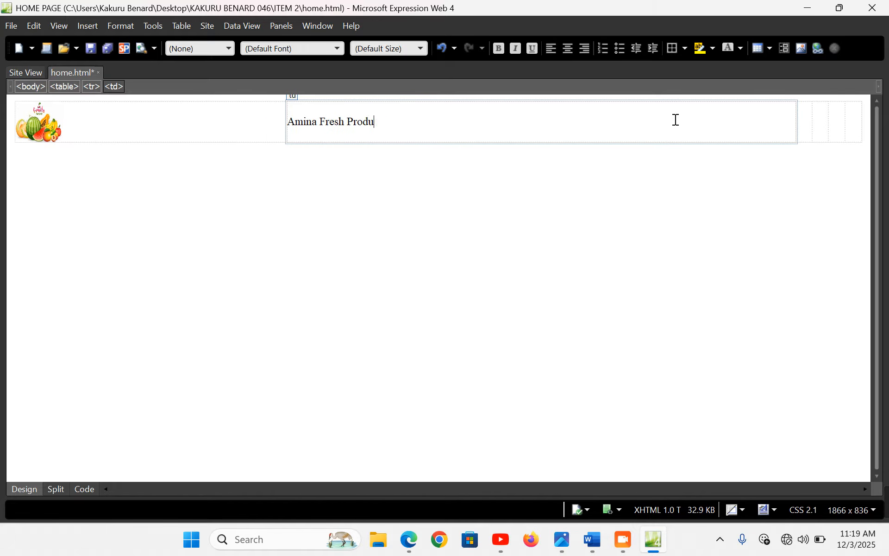
text(ce Centre)
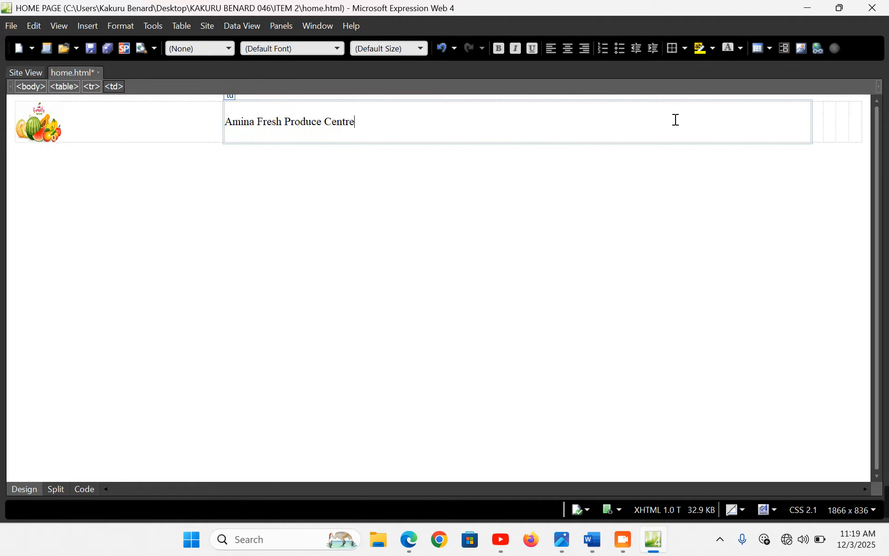
click(821, 121)
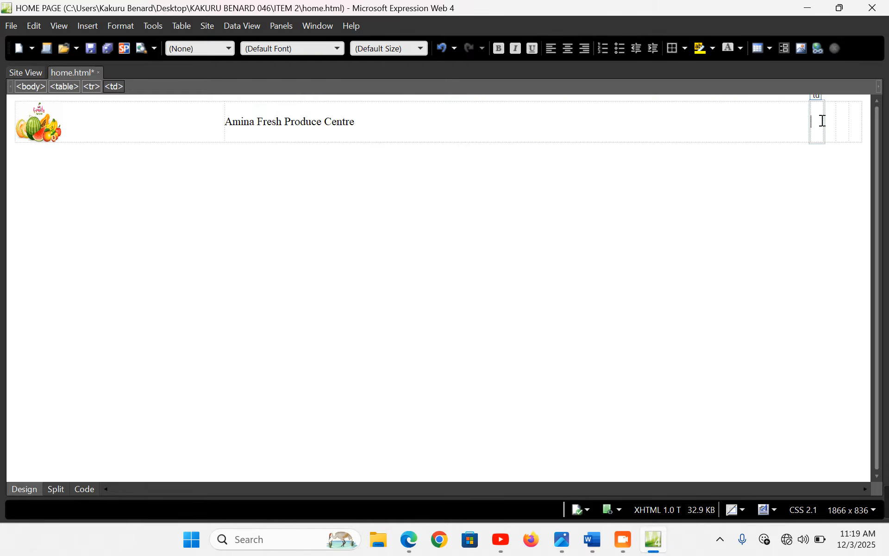
text(Home)
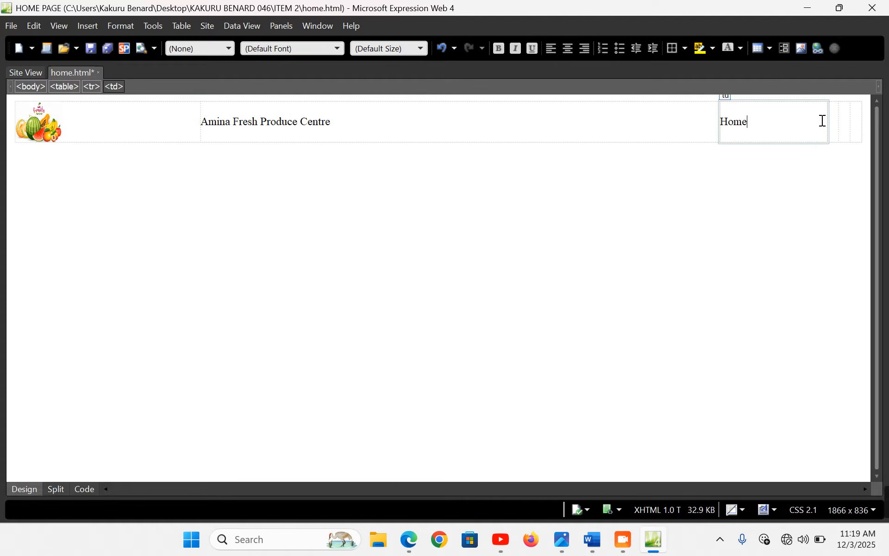
text( Page)
key(Tab)
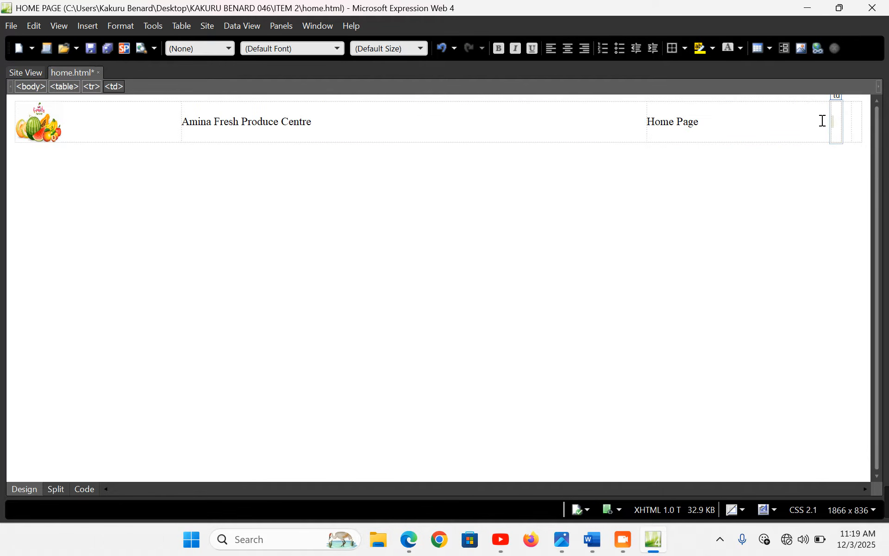
text(Stoc)
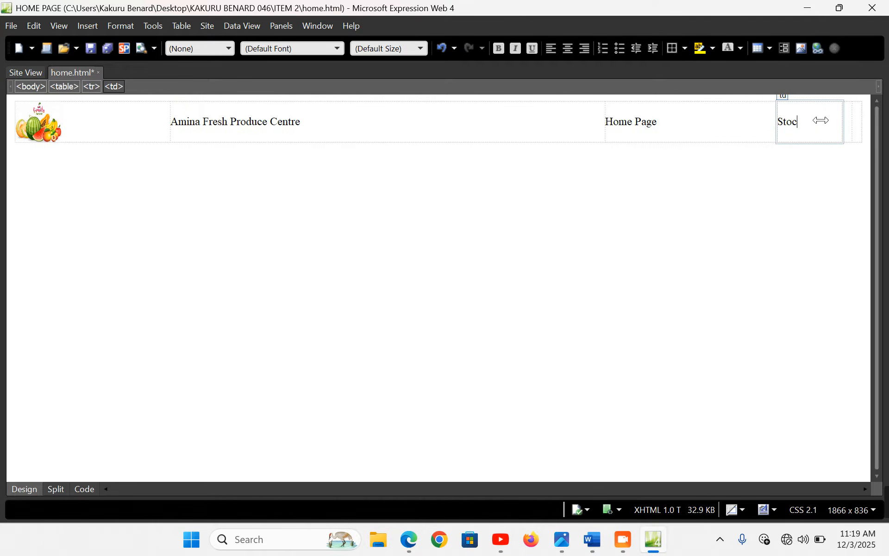
text(k Gallery)
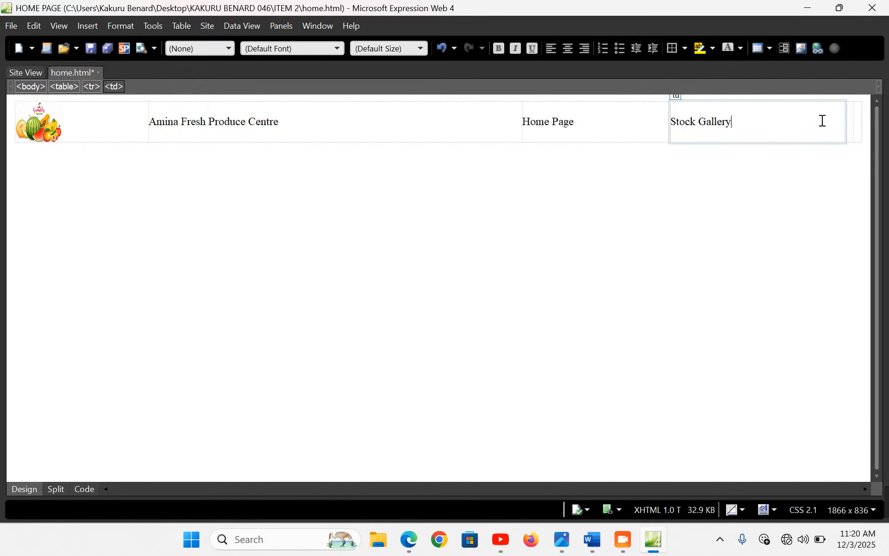
key(Tab)
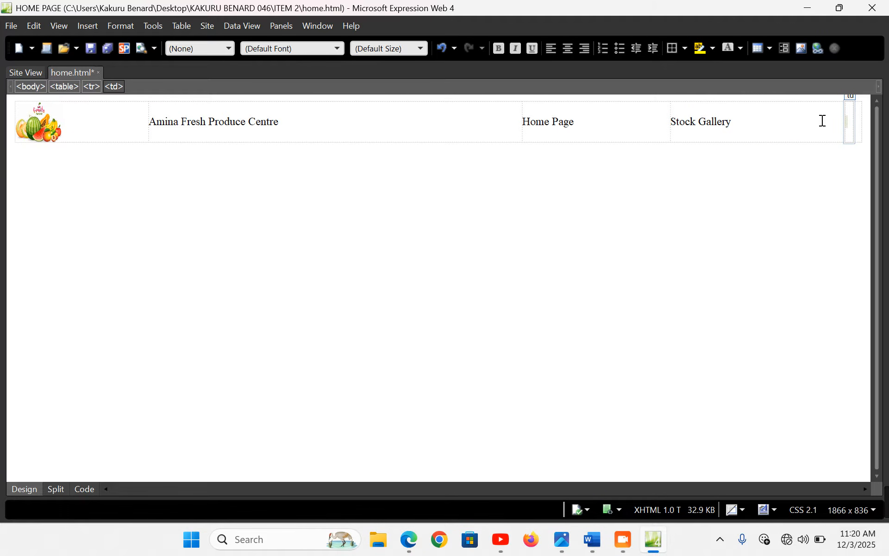
Fill the remaining cells with Farmers Updates and Contact Us
text(Farm)
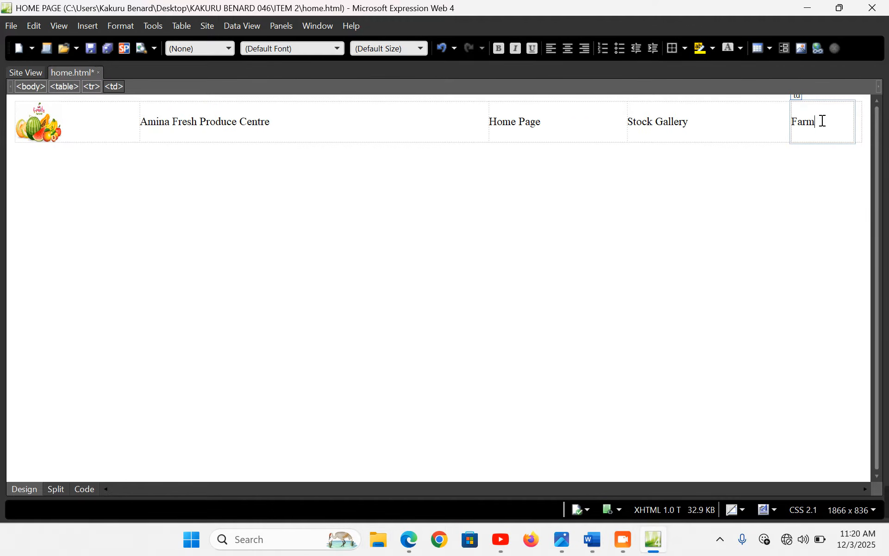
text(ers Up)
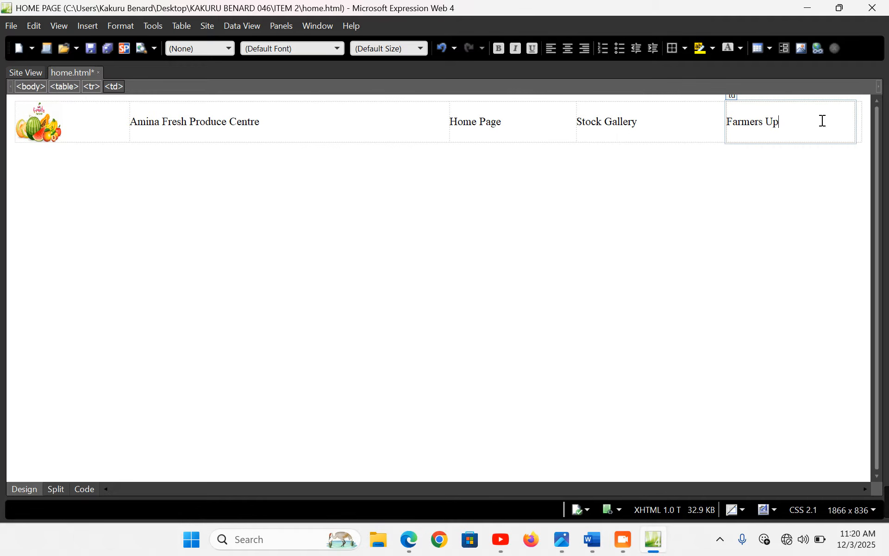
text(dt)
key(BackSpace)
key(BackSpace)
text(D)
key(BackSpace)
text(dates)
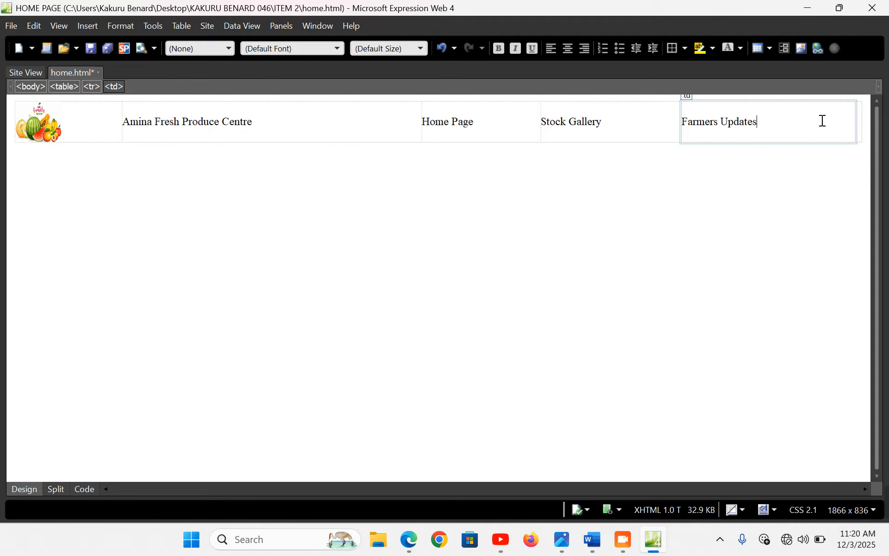
key(Tab)
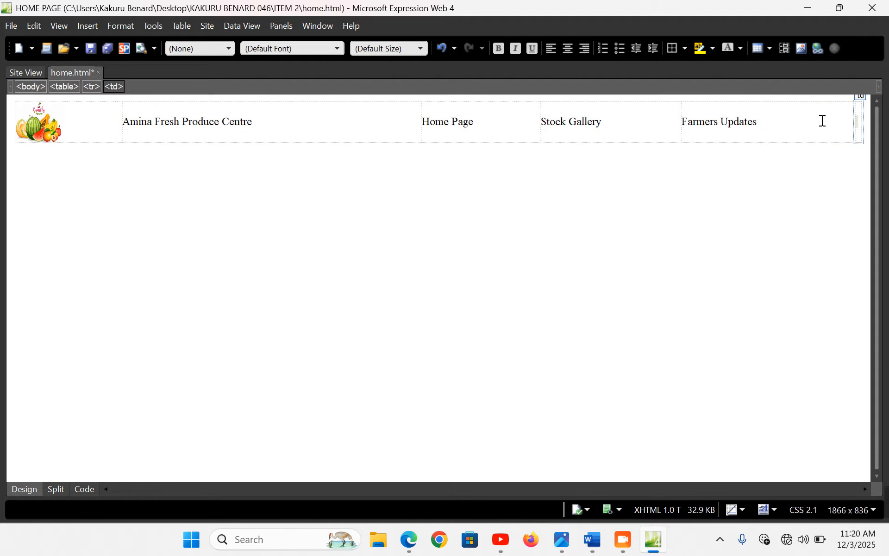
text(Contact)
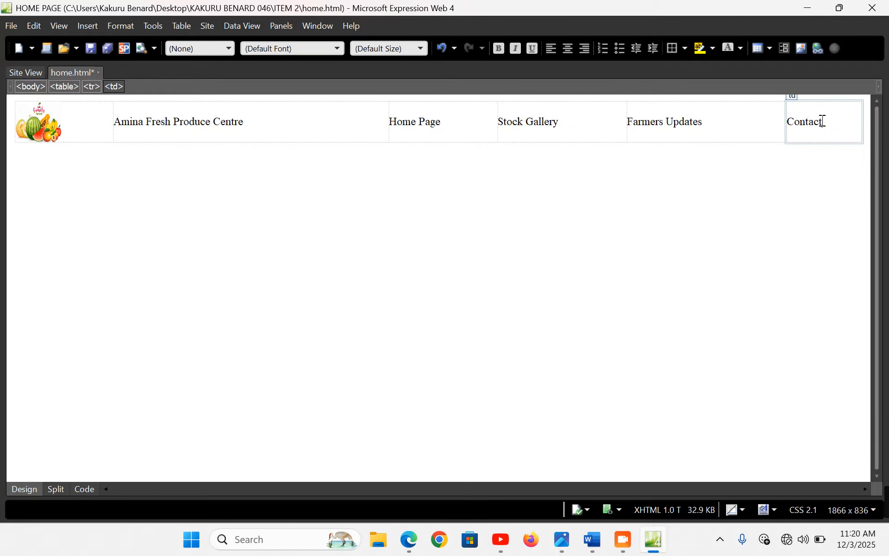
text( Us)
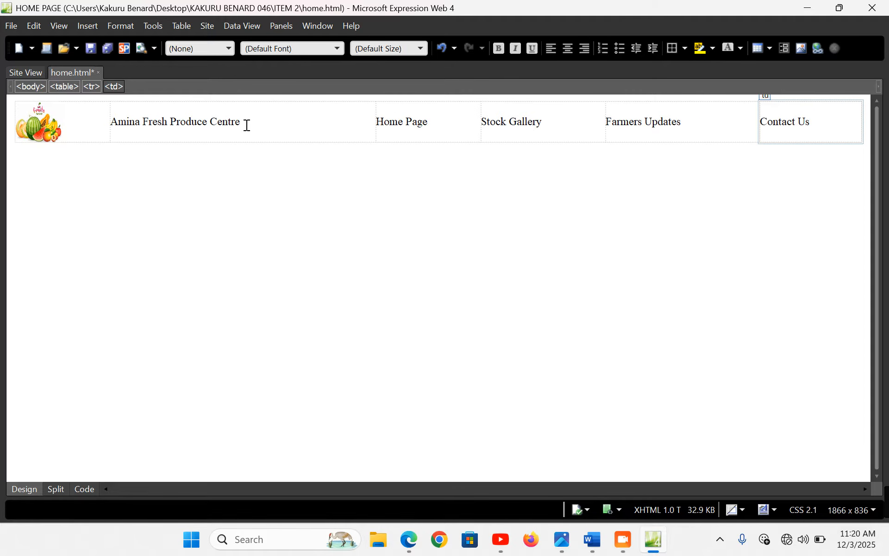
Apply Heading 1 style, Arial font and bold to the Amina Fresh Produce Centre title
drag(247, 126, 111, 121)
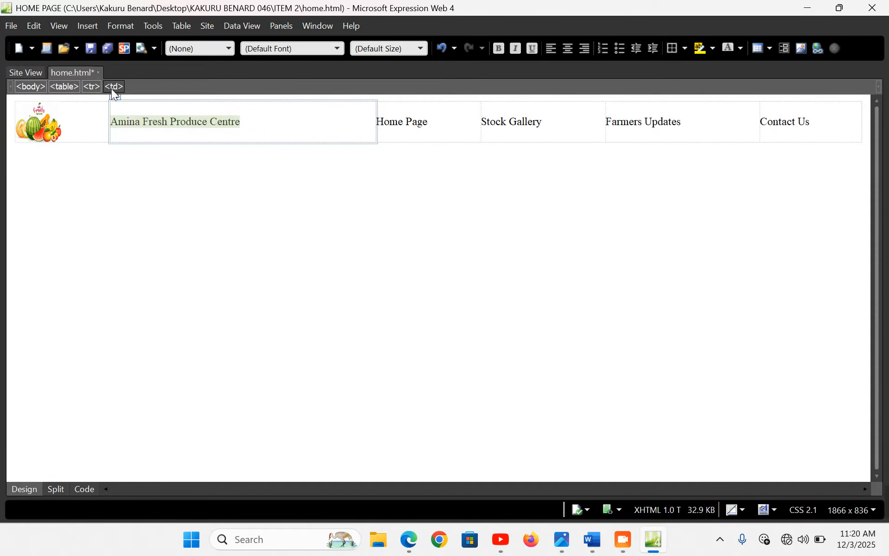
click(229, 47)
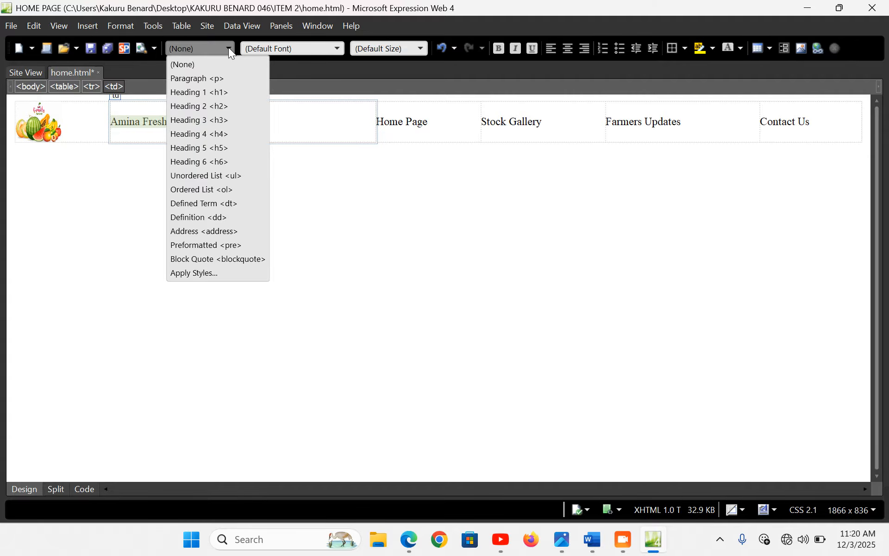
click(220, 94)
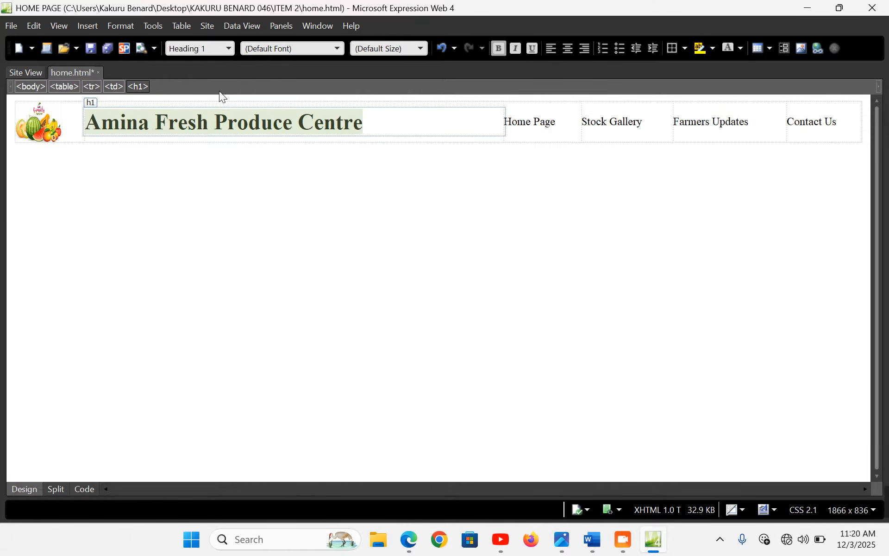
click(336, 49)
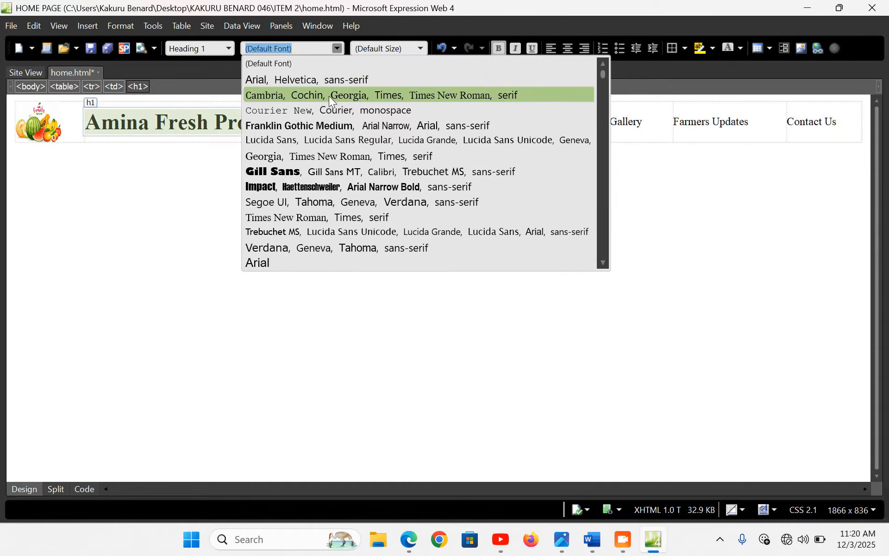
click(275, 269)
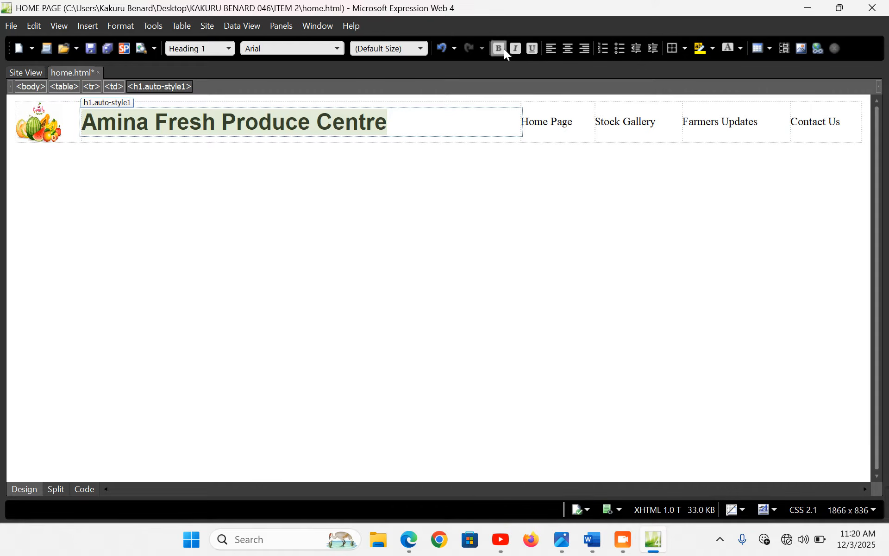
click(504, 48)
click(504, 49)
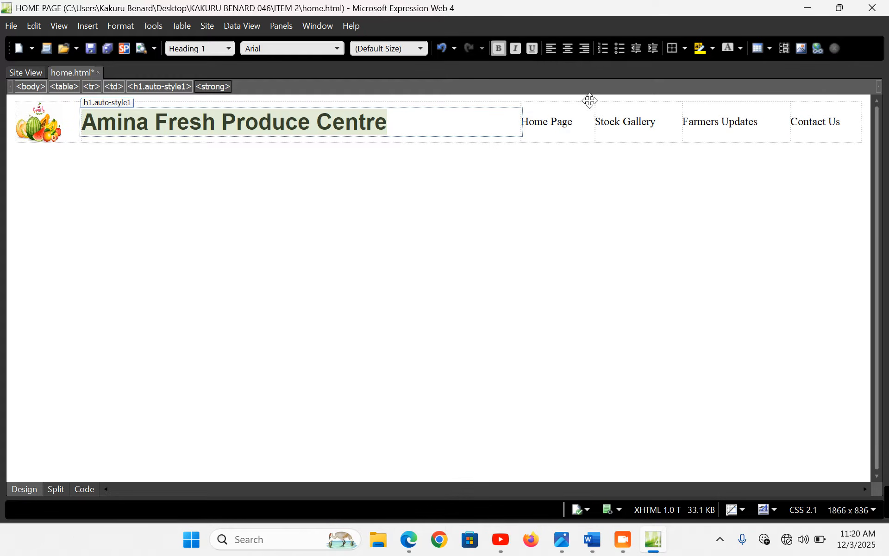
click(573, 123)
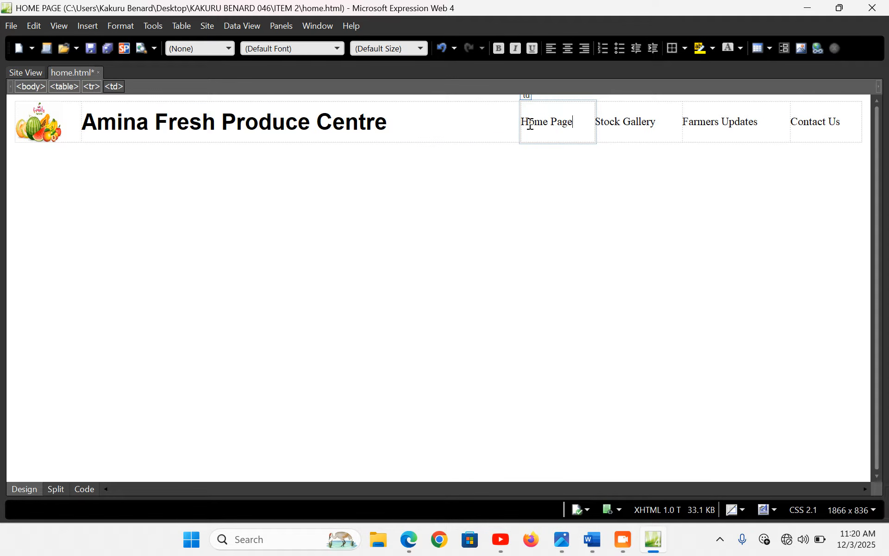
Save home.html, preview it in Edge from the ITEM 2 folder, then return to Expression Web
key(ctrl+s)
click(887, 545)
double_click(445, 97)
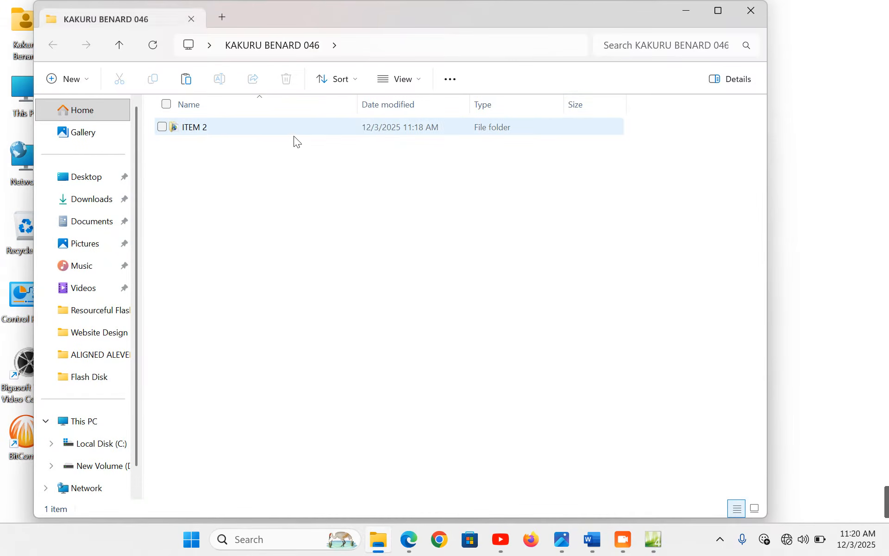
click(206, 132)
double_click(206, 131)
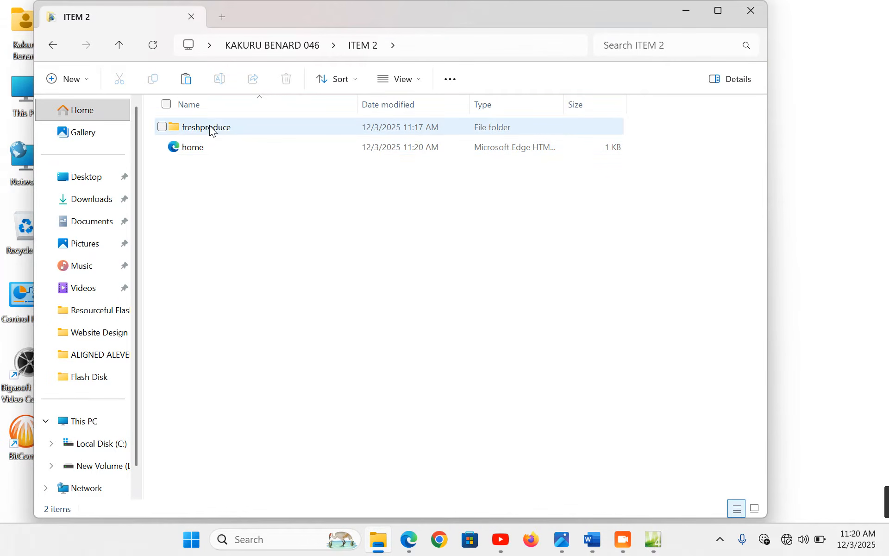
click(201, 149)
double_click(201, 148)
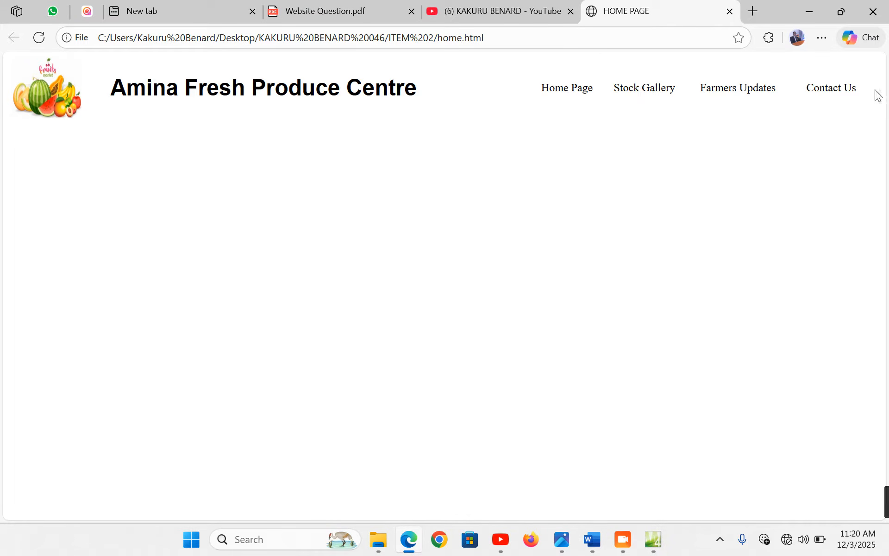
click(654, 540)
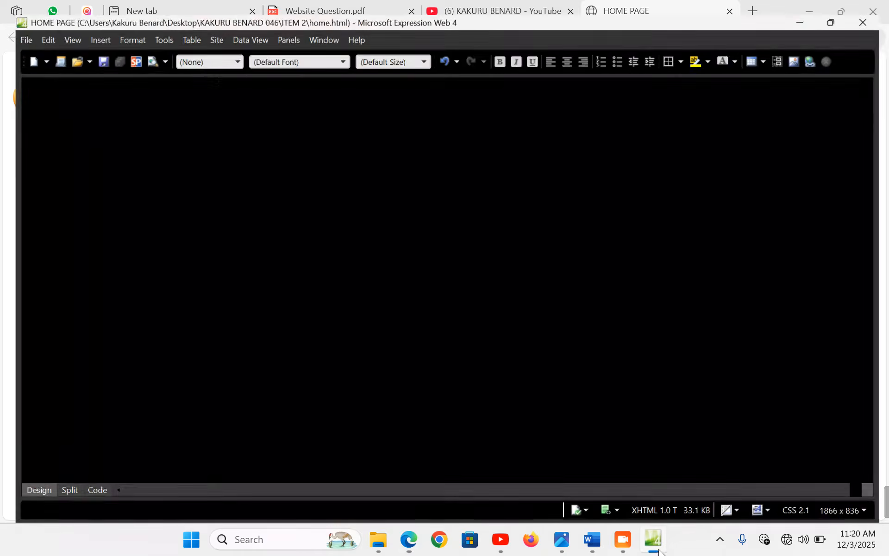
Insert a horizontal line below the header with 99% width, 6 px height, solid dark green
click(302, 157)
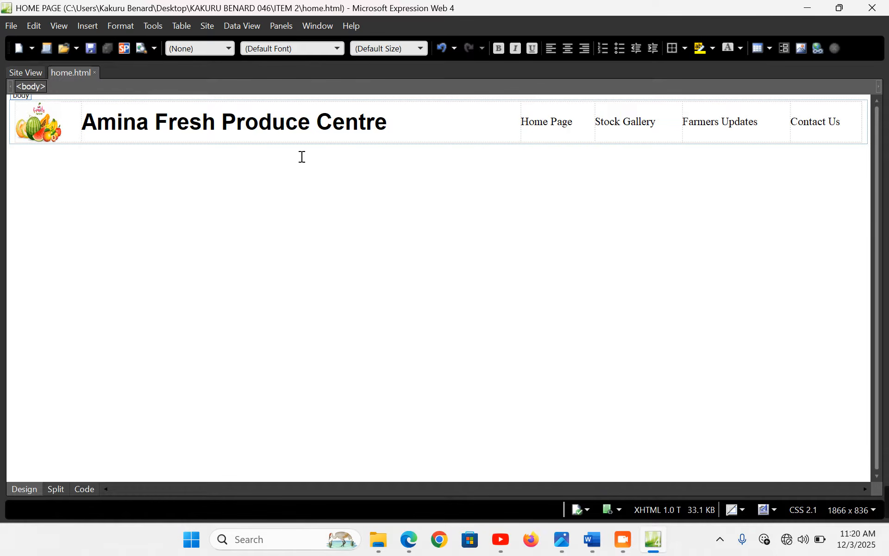
click(81, 27)
mouse_move(124, 44)
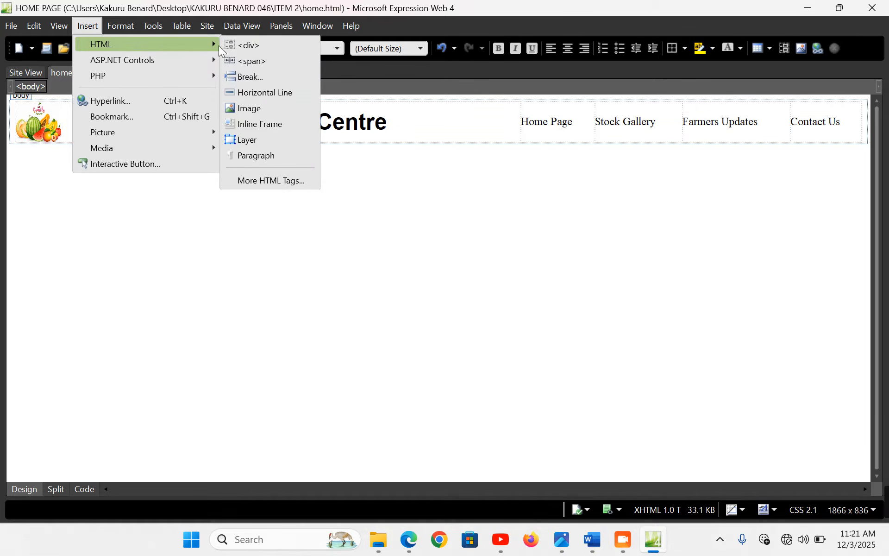
click(302, 91)
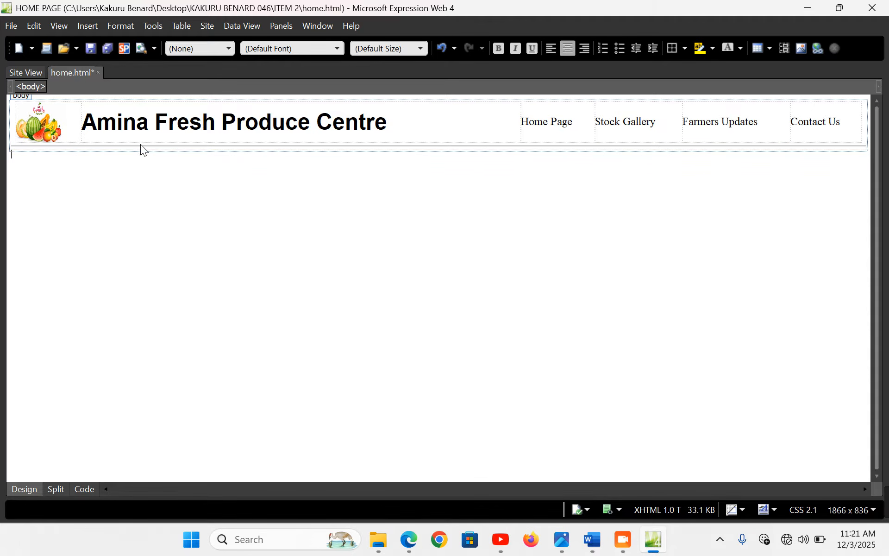
double_click(140, 143)
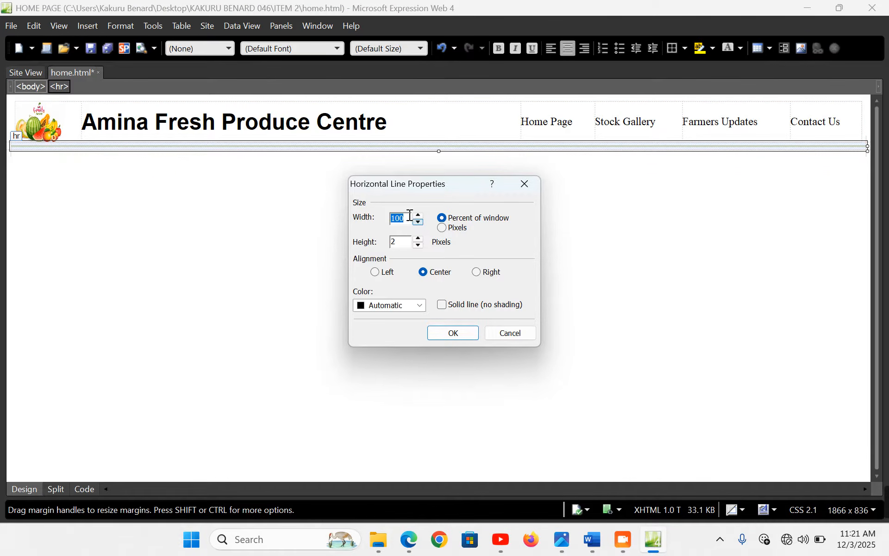
text(99)
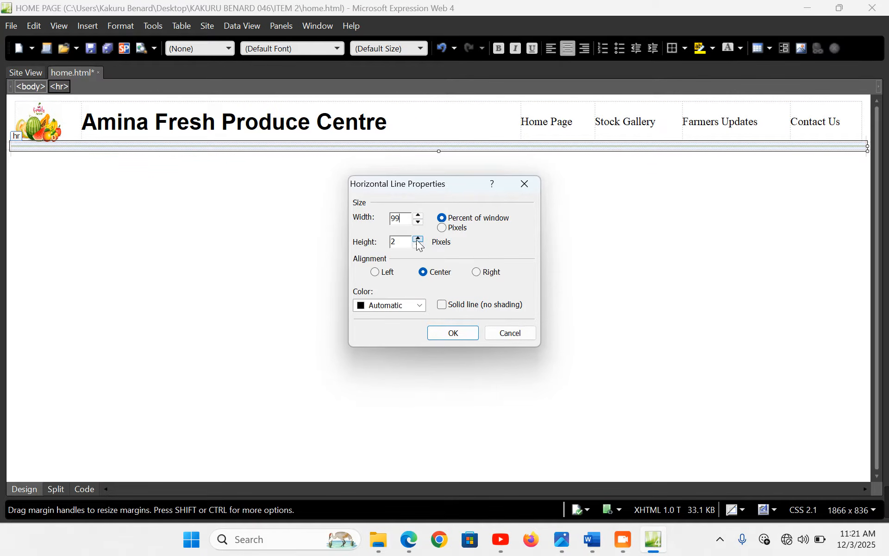
click(421, 305)
click(388, 335)
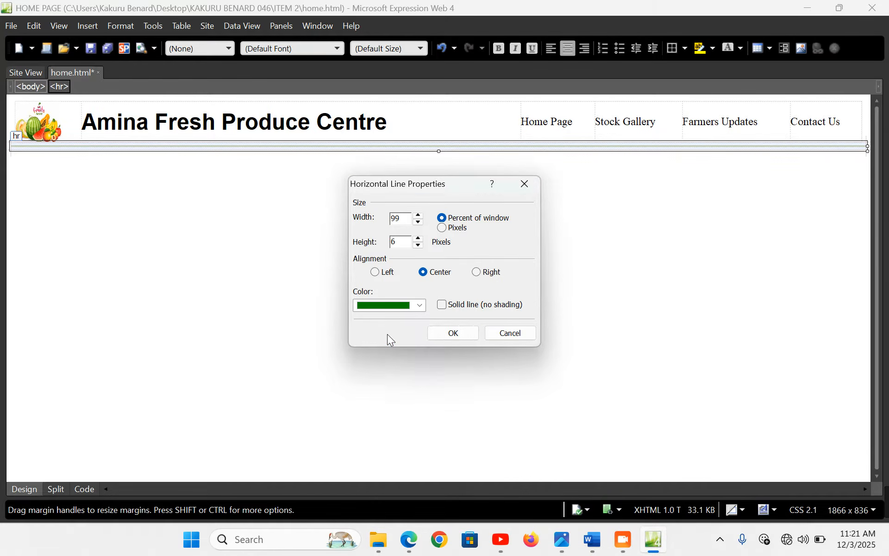
click(442, 305)
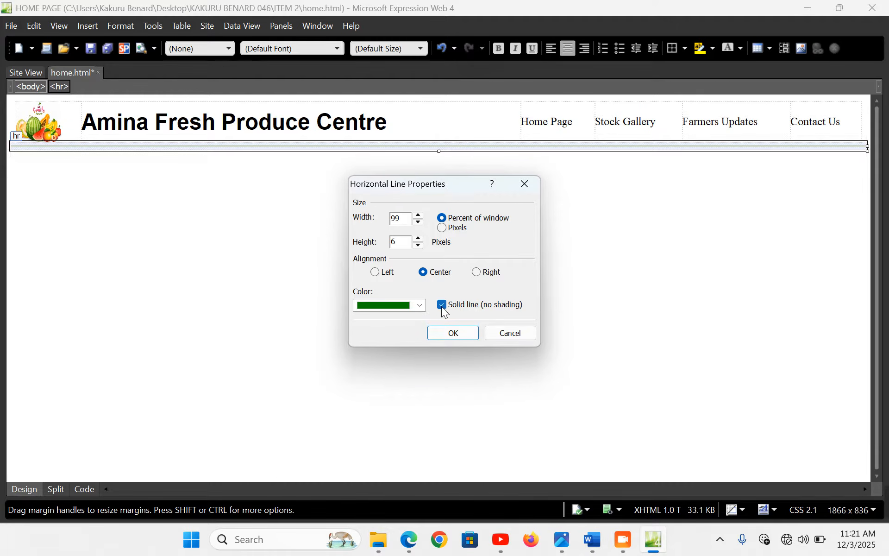
click(460, 335)
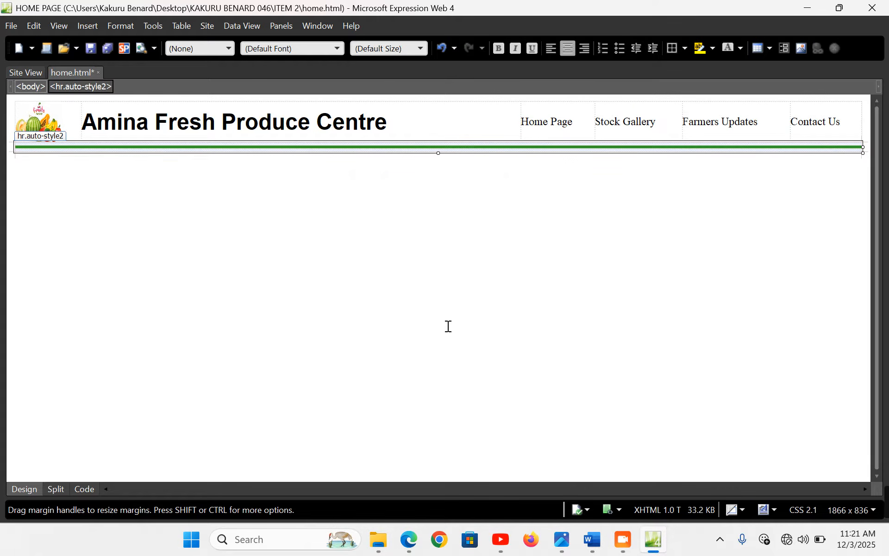
Save the page and copy the marquee sentence from the Word content document
key(ctrl+s)
click(284, 164)
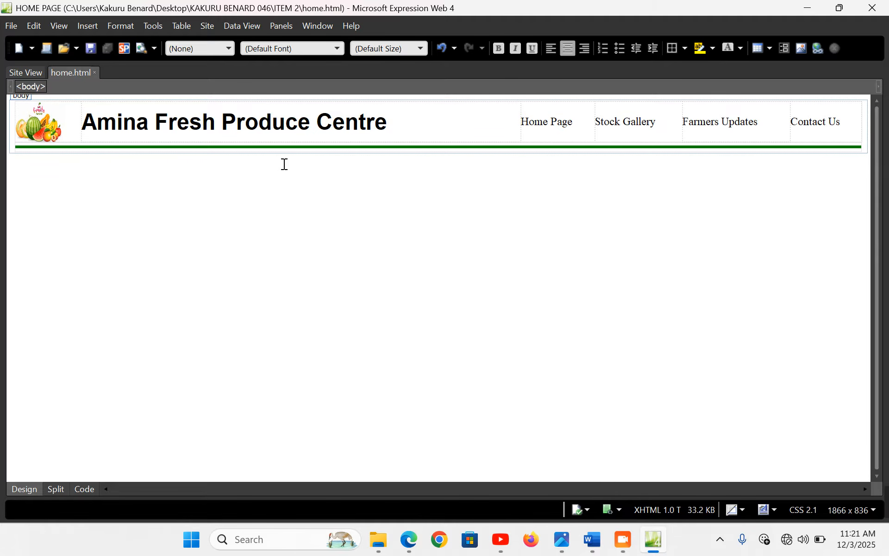
click(593, 540)
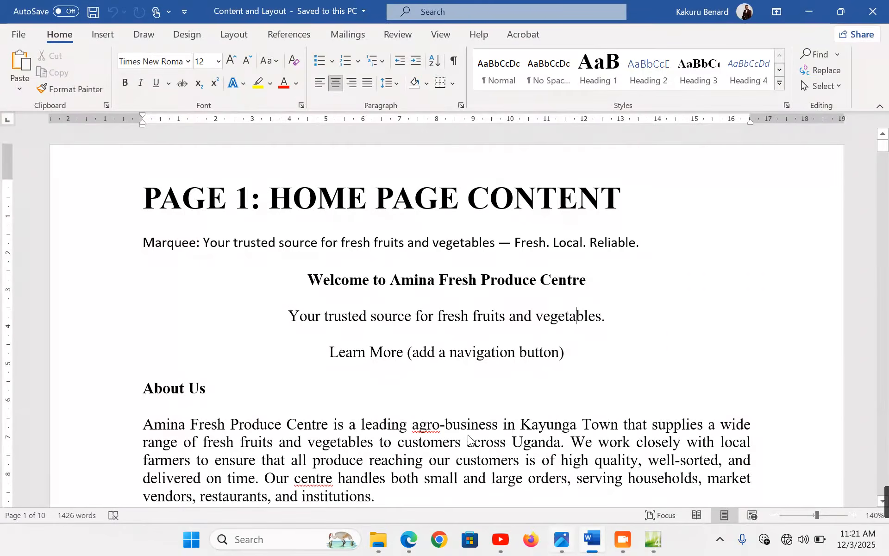
drag(204, 242, 640, 241)
key(ctrl+c)
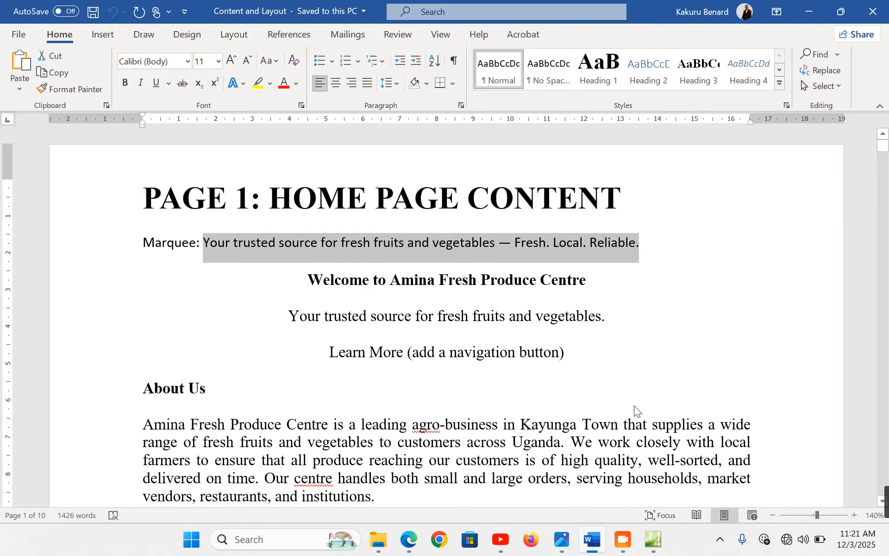
key(alt+Tab)
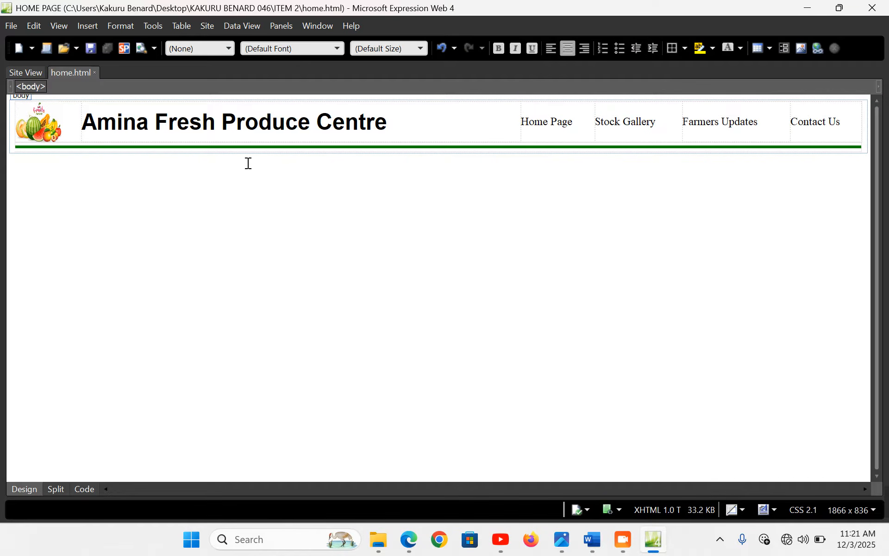
In Code view, add a <marquee> after the rule containing the pasted tagline sentence
click(85, 488)
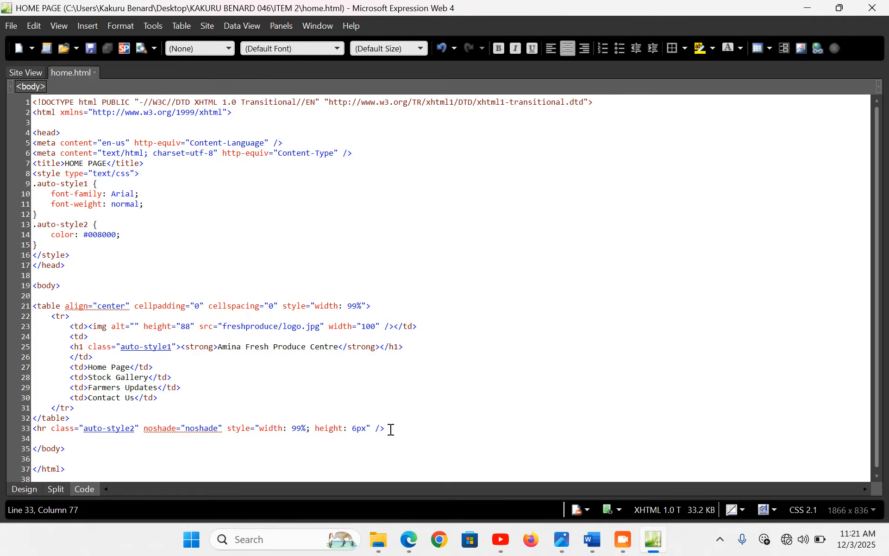
click(40, 437)
text(<)
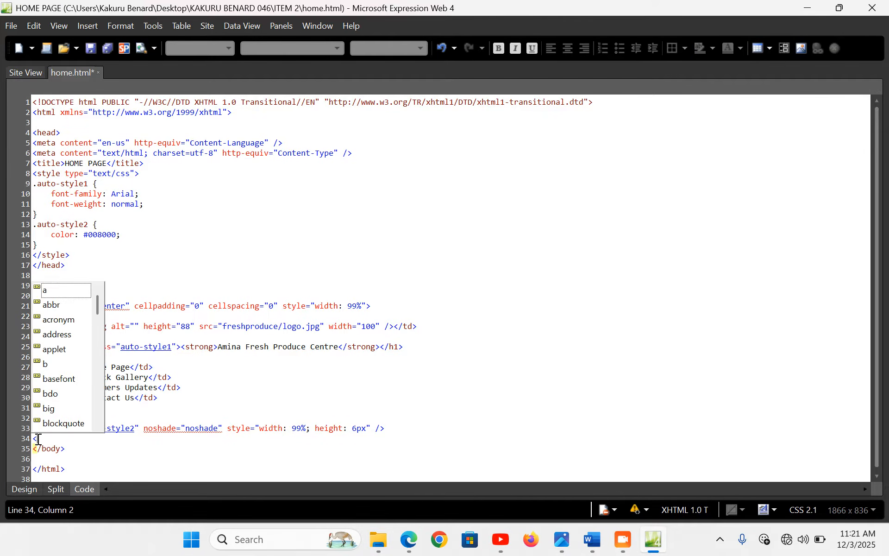
text(mar)
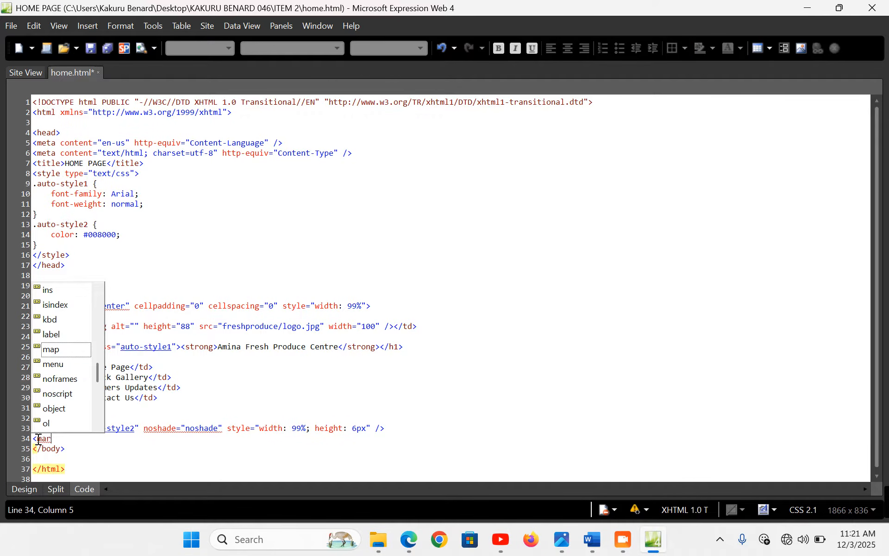
text(quee></marquee>)
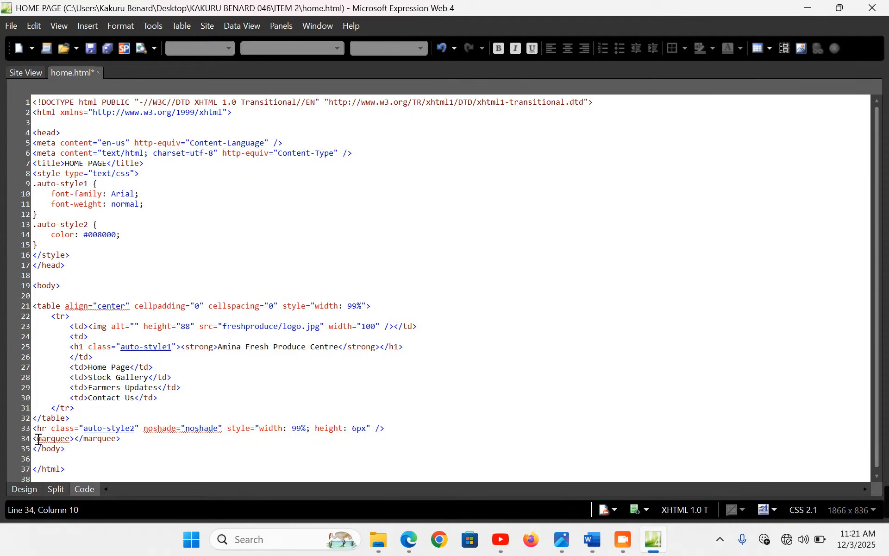
key(ctrl+v)
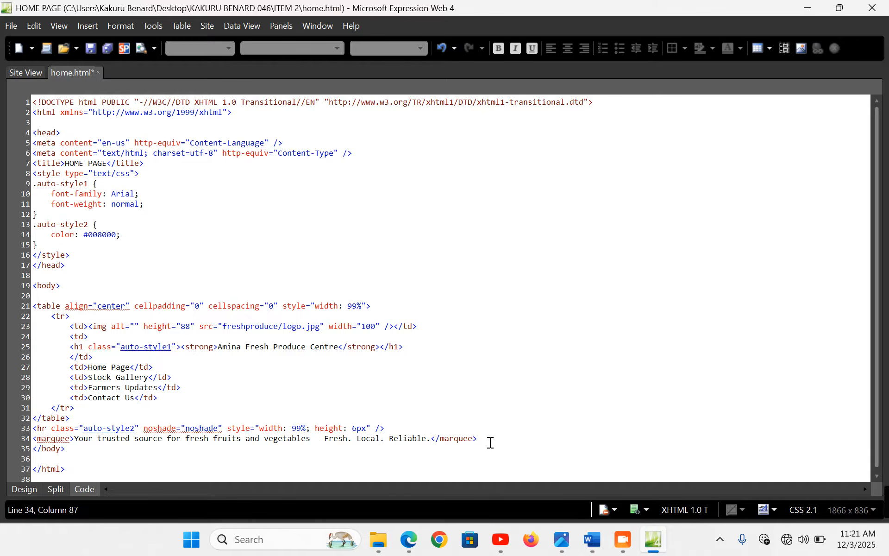
drag(488, 441, 431, 439)
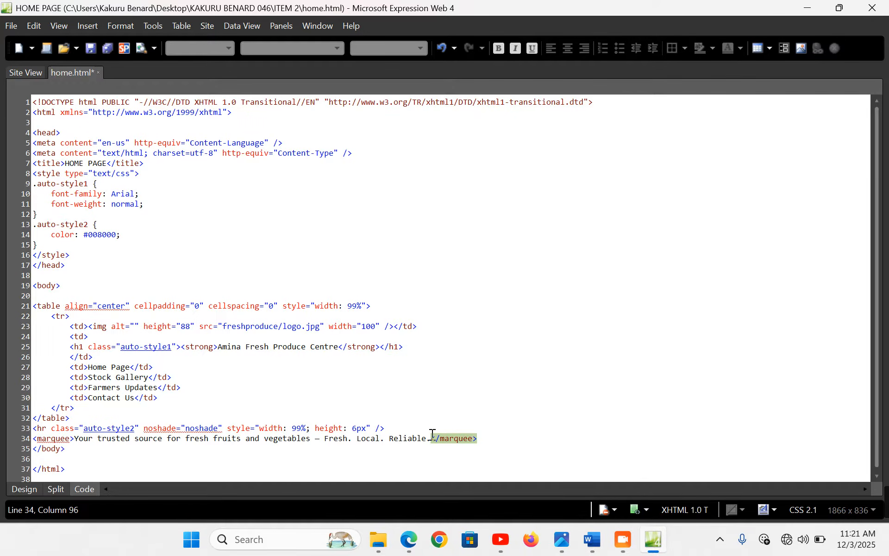
click(23, 487)
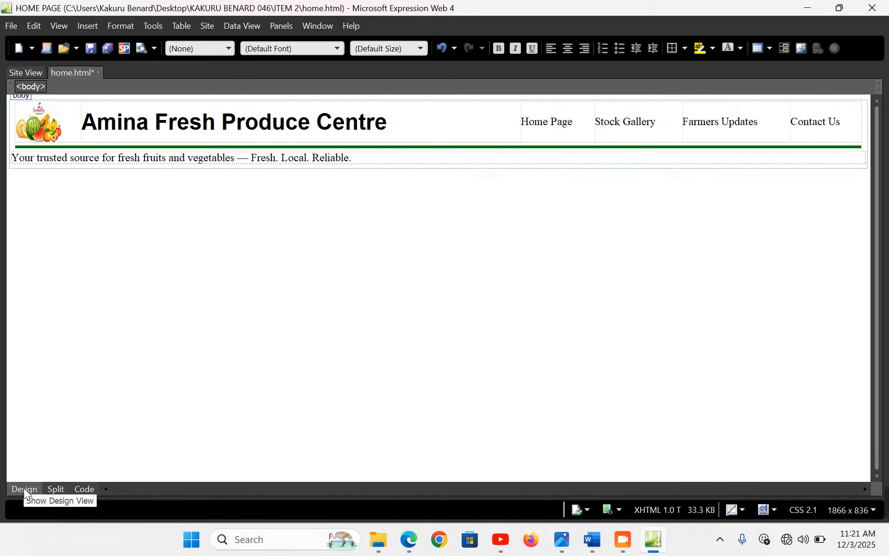
Give the marquee a light cyan background colour
click(189, 160)
double_click(188, 160)
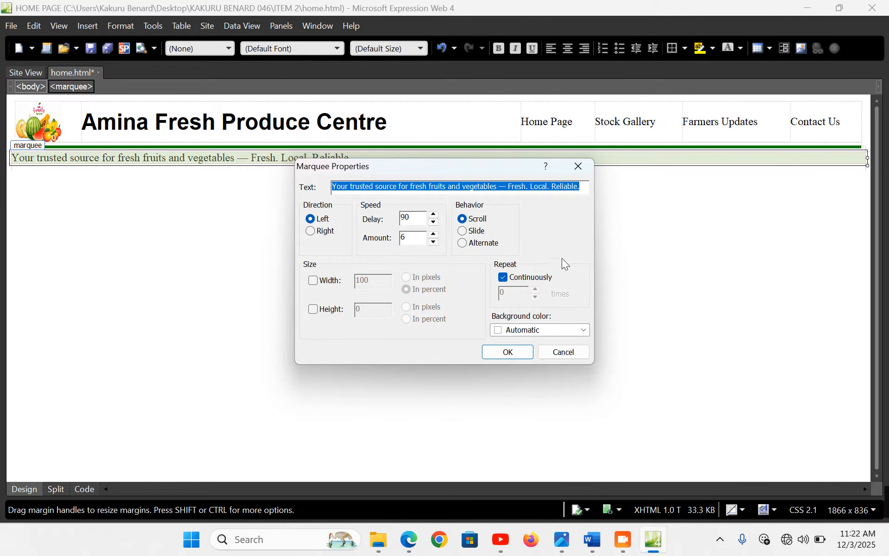
click(583, 329)
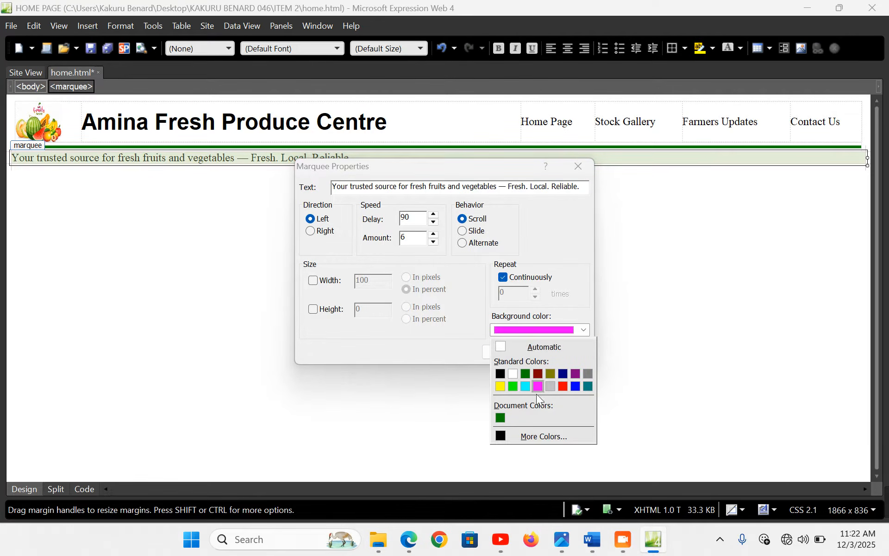
click(543, 438)
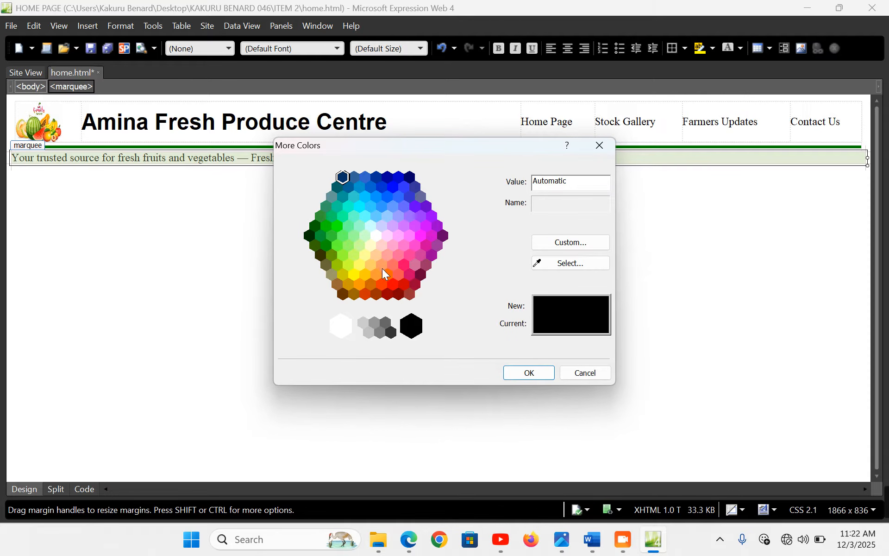
click(371, 225)
click(530, 373)
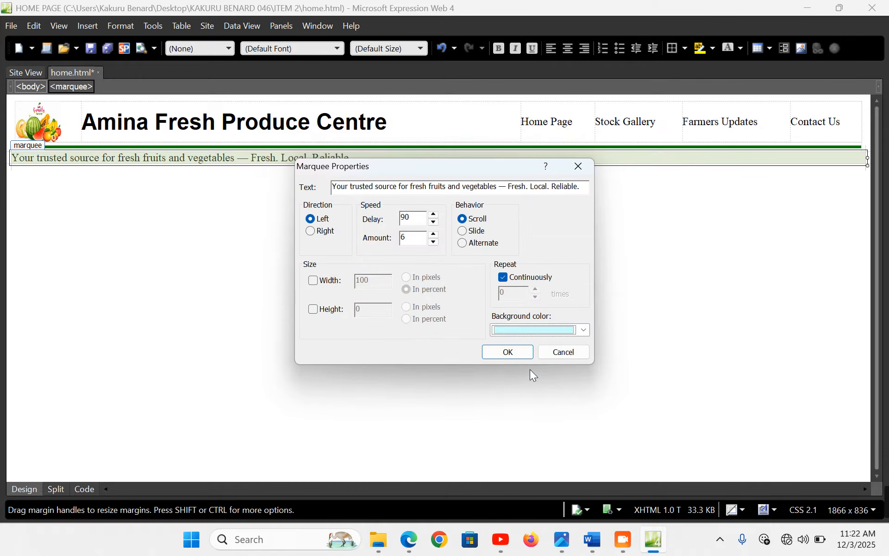
click(508, 353)
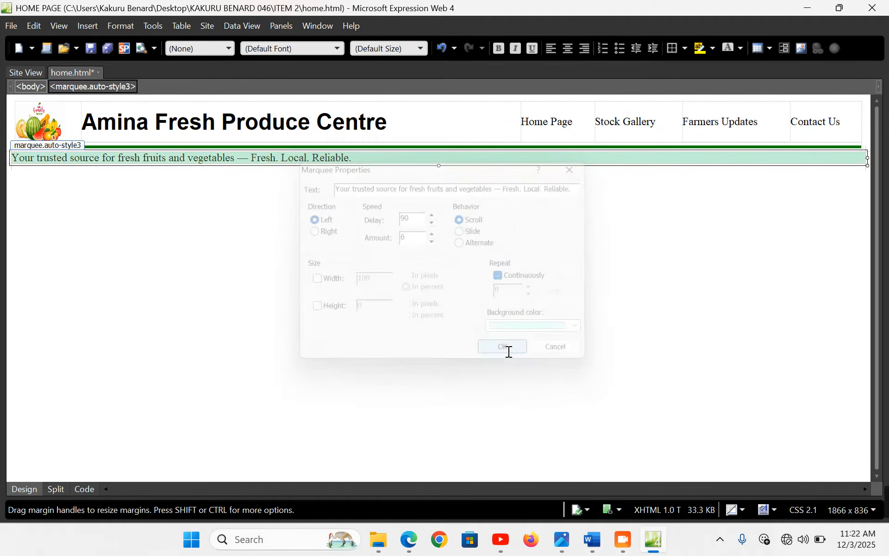
Format the marquee text as bold Arial at large size
click(338, 48)
click(261, 264)
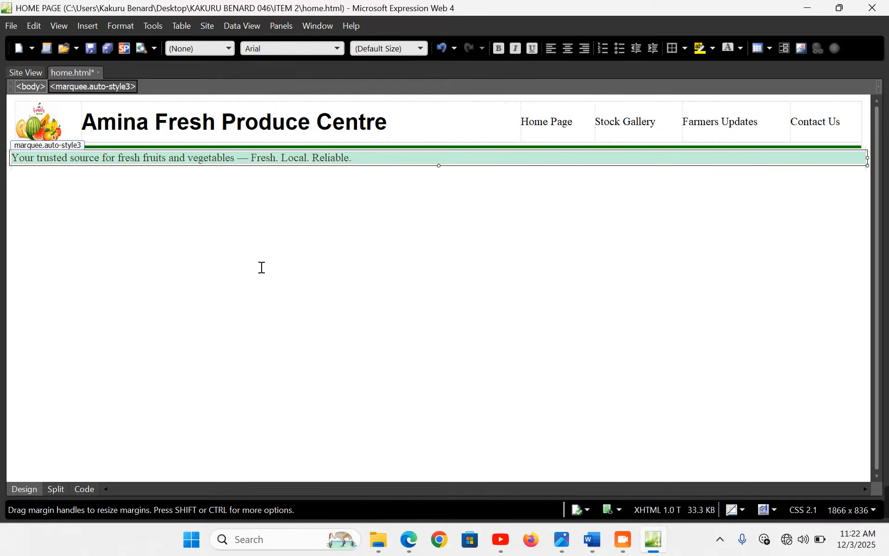
click(498, 49)
click(421, 48)
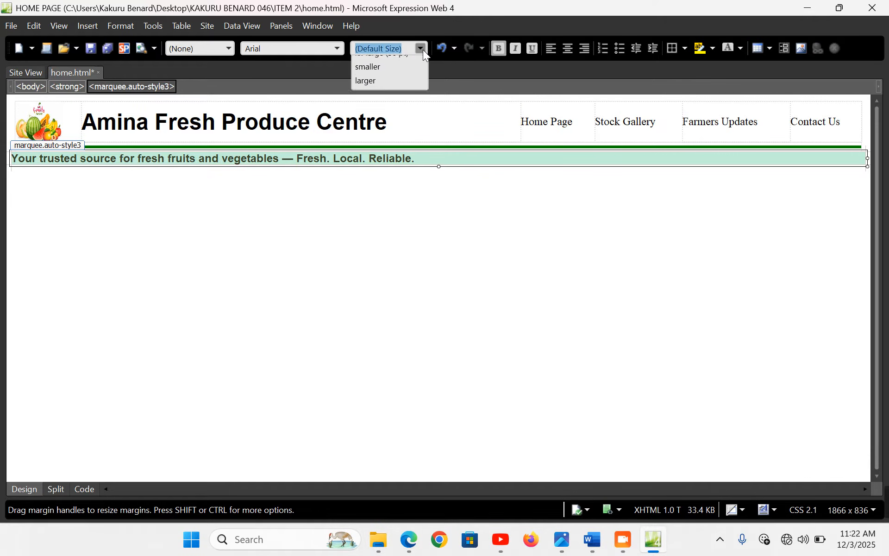
click(404, 125)
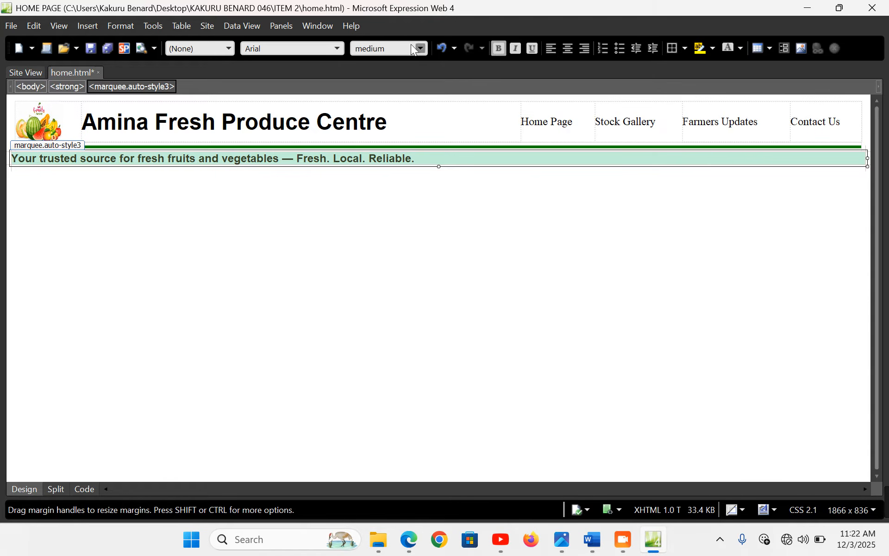
click(421, 48)
click(395, 133)
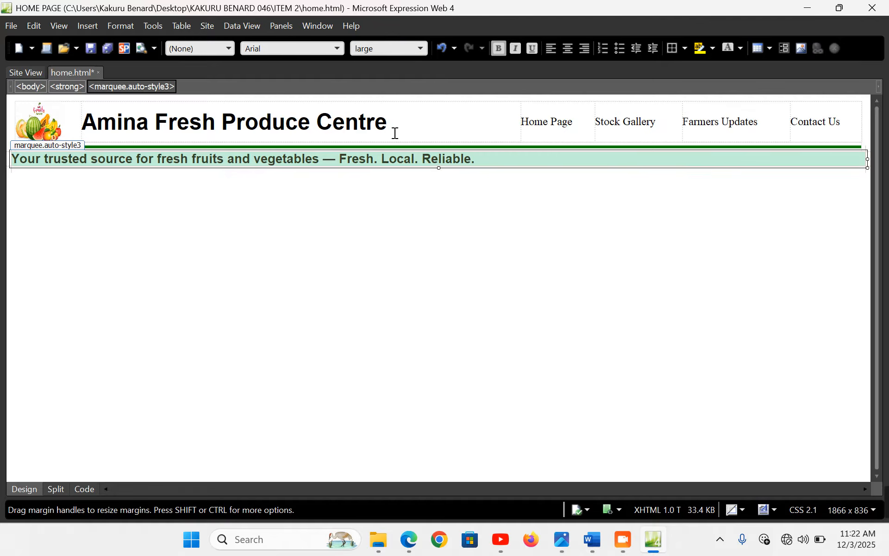
click(237, 188)
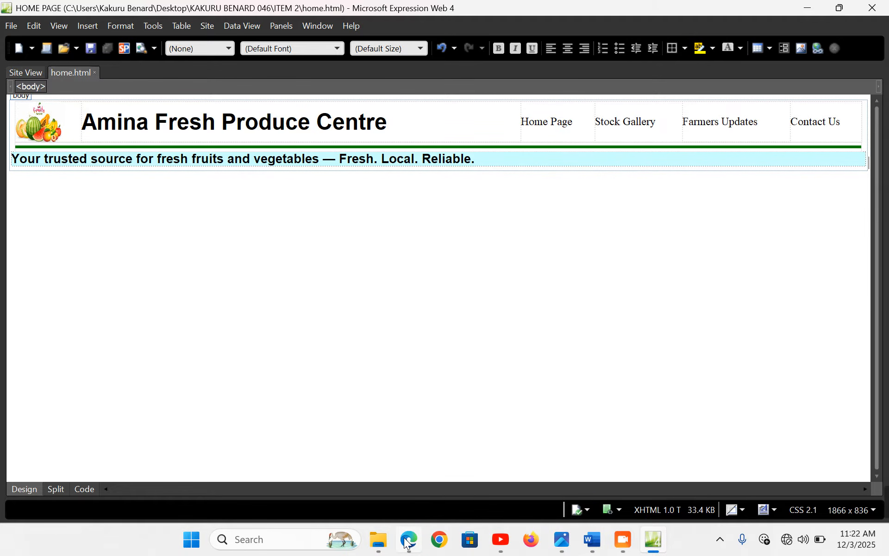
Reload home.html in Edge to check the marquee, then return to Expression Web
click(408, 540)
click(40, 38)
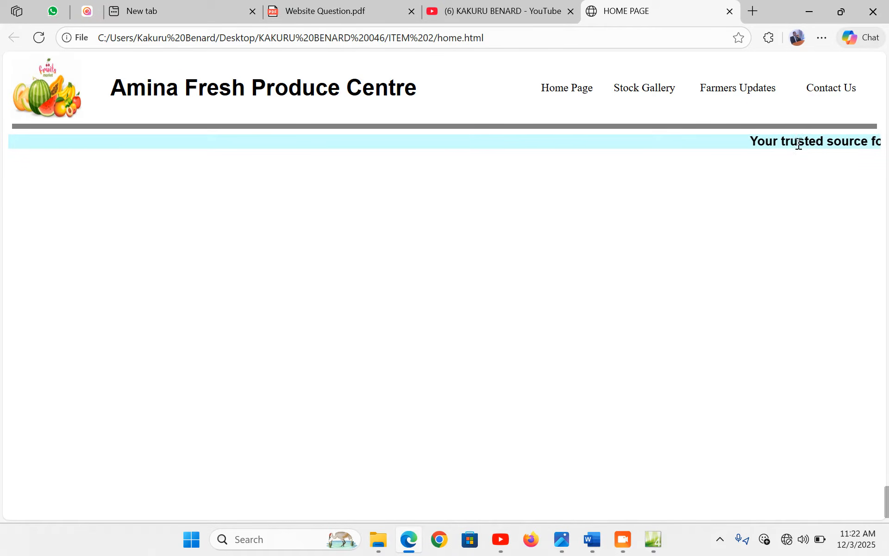
key(alt+Tab)
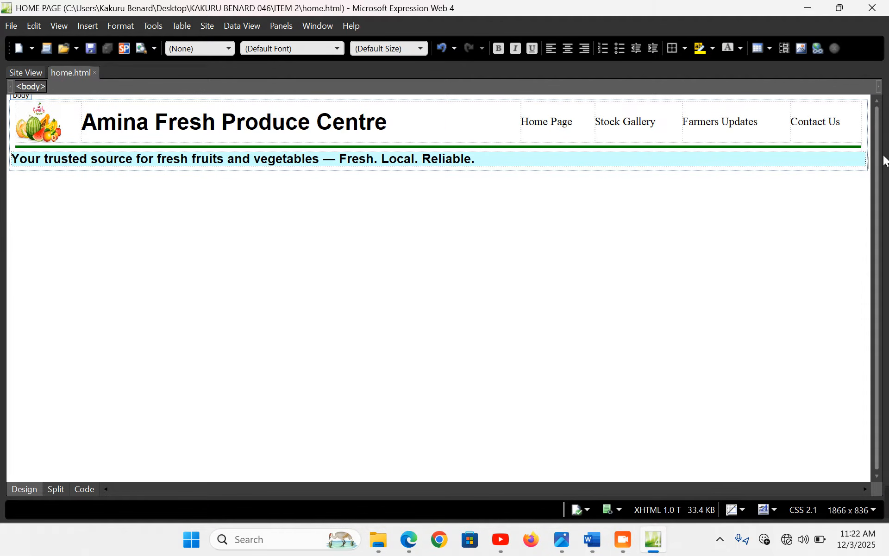
Paste a copy of the green rule two lines below the tagline and save the page
key(Return)
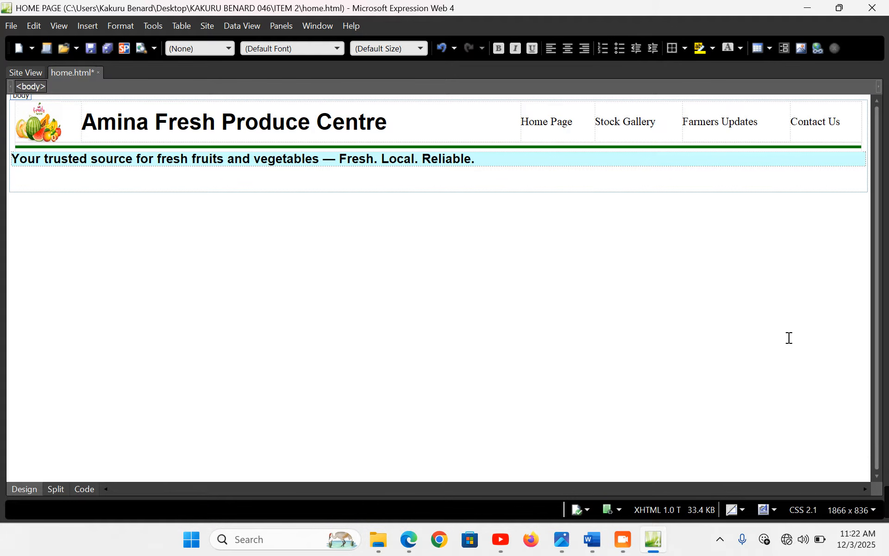
key(Return)
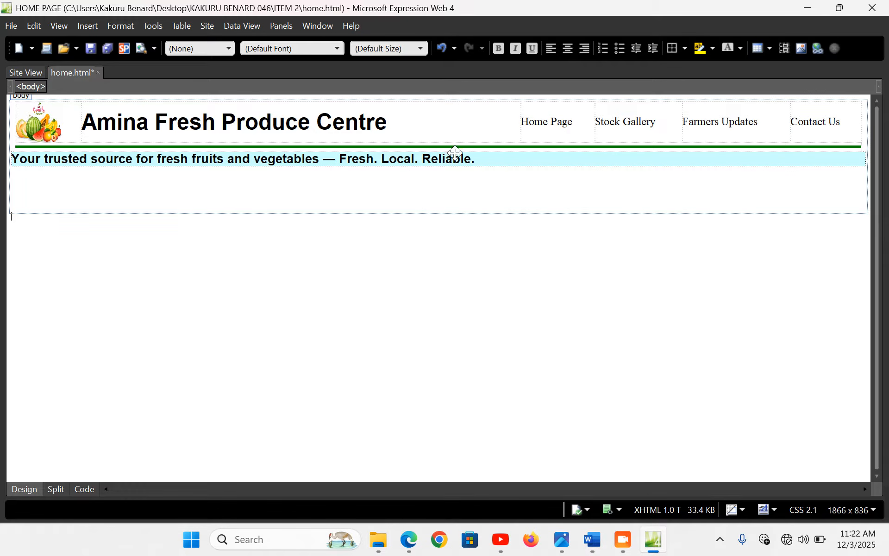
click(318, 149)
click(316, 146)
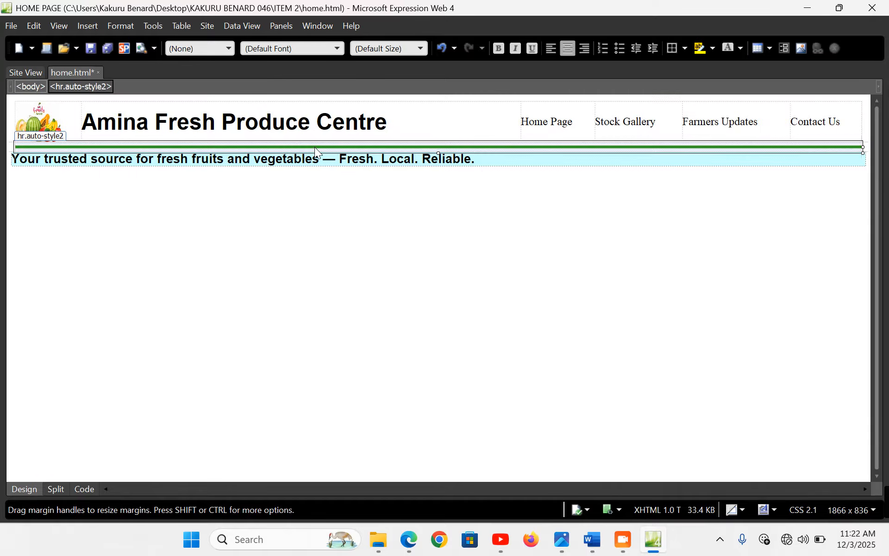
click(227, 232)
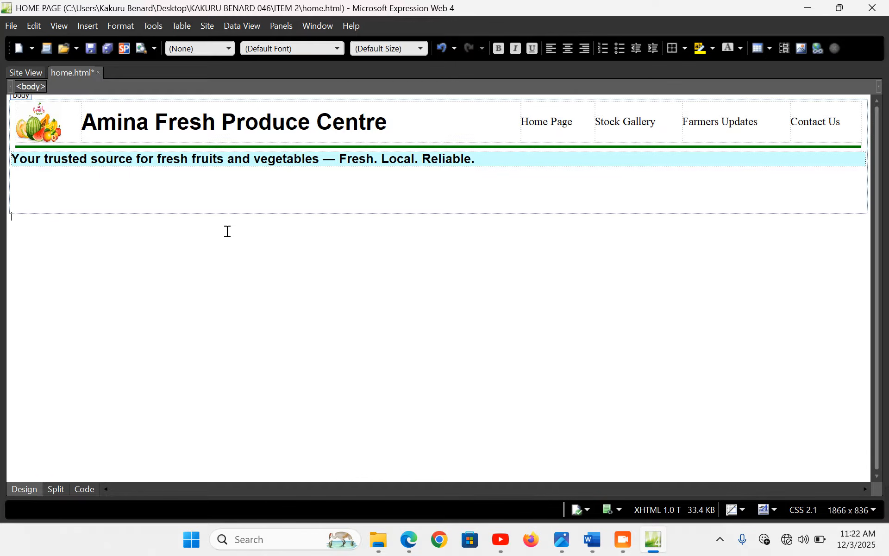
key(ctrl+v)
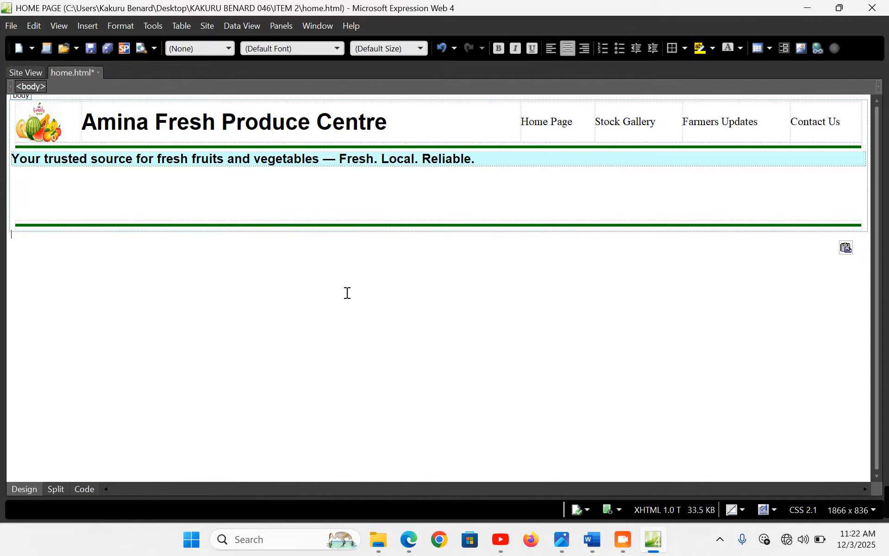
key(ctrl+s)
Select the footer lines in the Word document and return to Expression Web
click(593, 540)
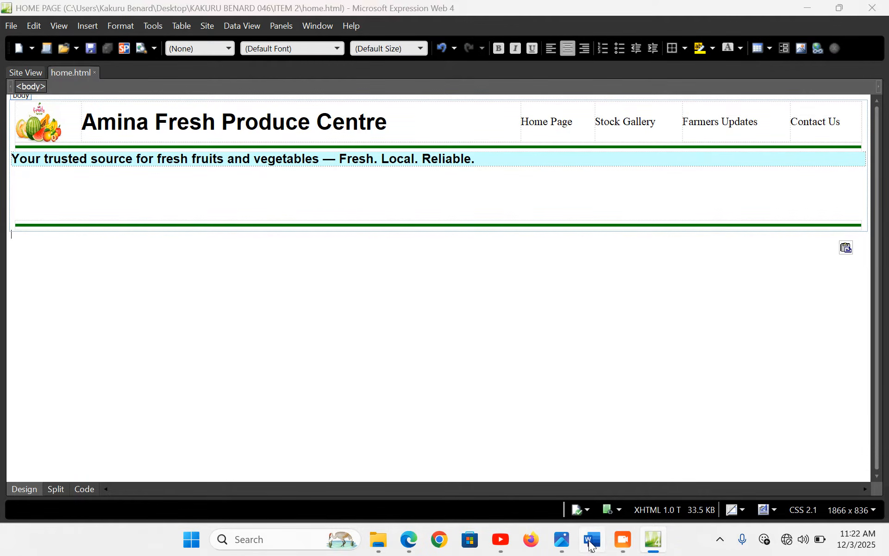
scroll(372, 296, down, 15)
scroll(372, 297, up, 4)
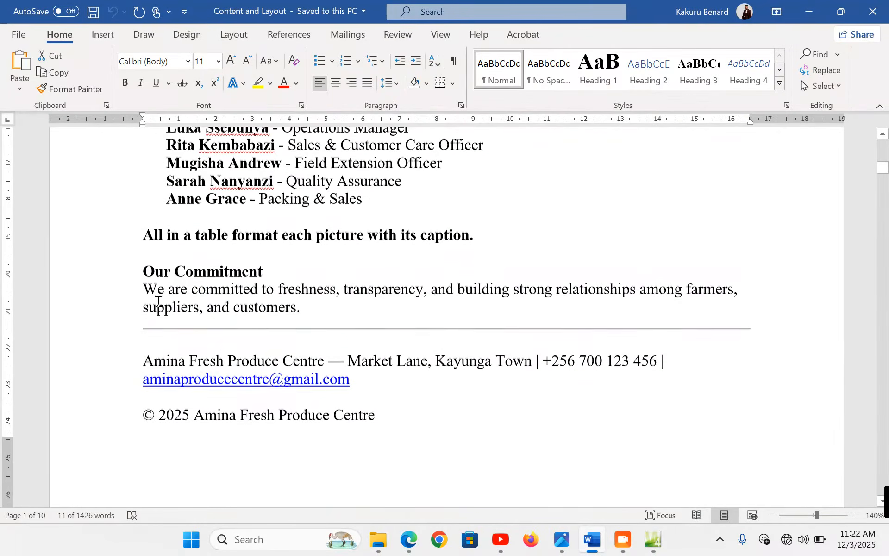
drag(79, 345, 109, 431)
key(ctrl+c)
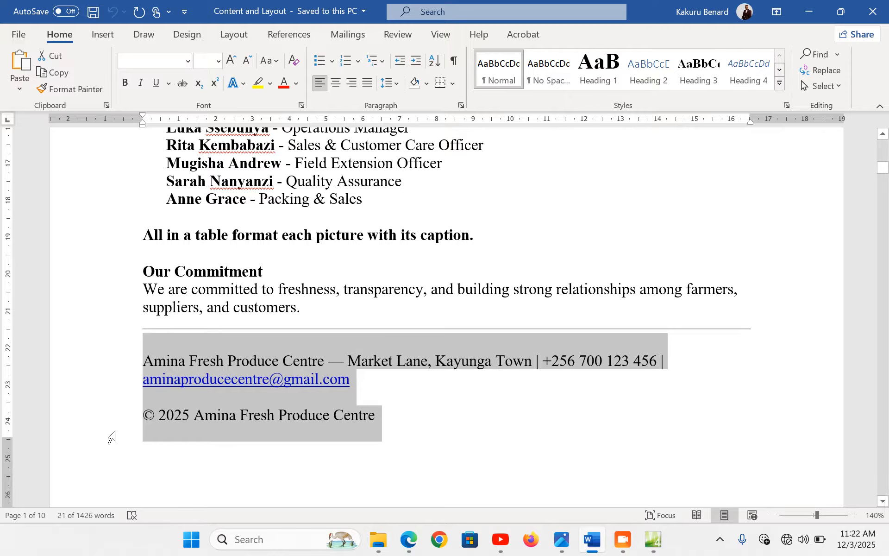
click(654, 539)
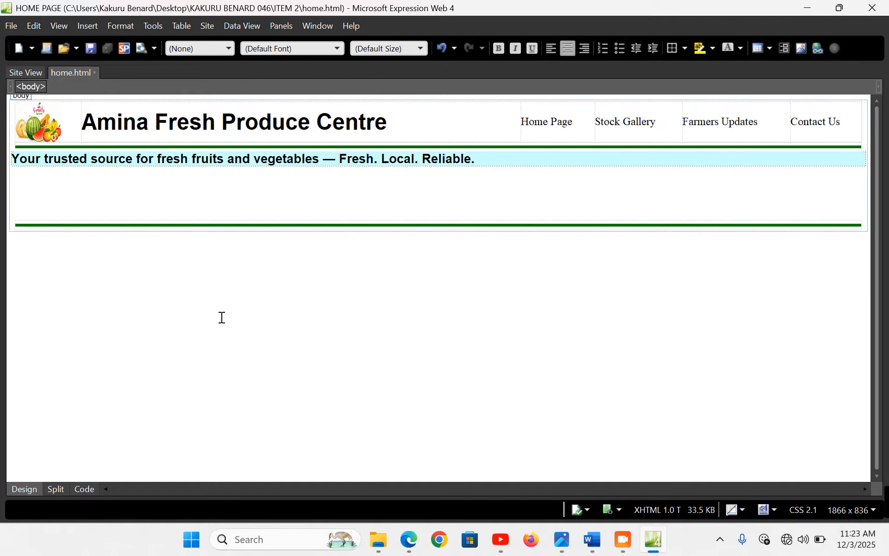
Paste the footer lines and format them centred, large (18 pt), in Verdana
key(ctrl+v)
drag(181, 266, 183, 108)
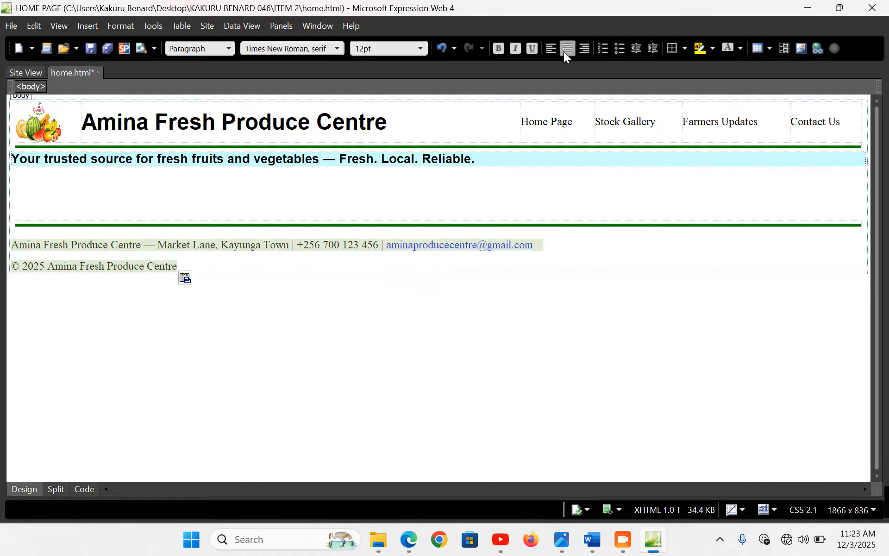
click(566, 50)
click(420, 48)
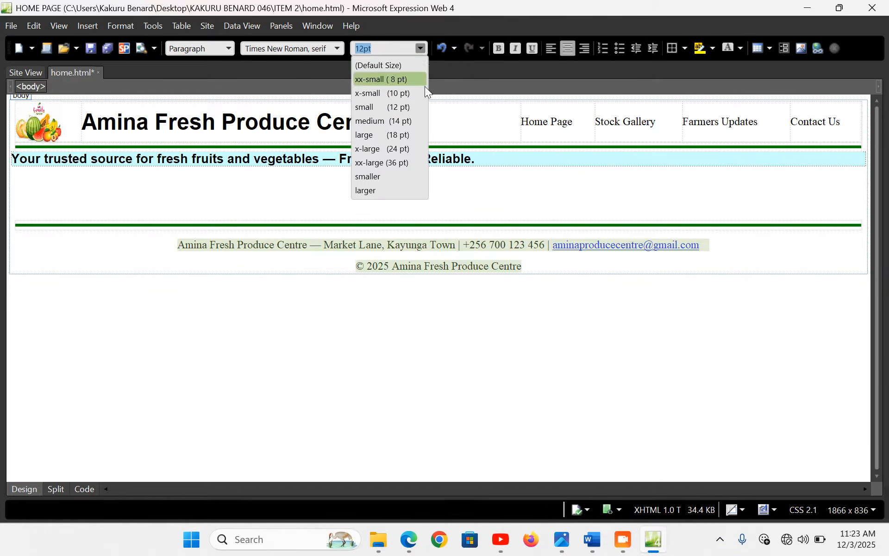
click(403, 134)
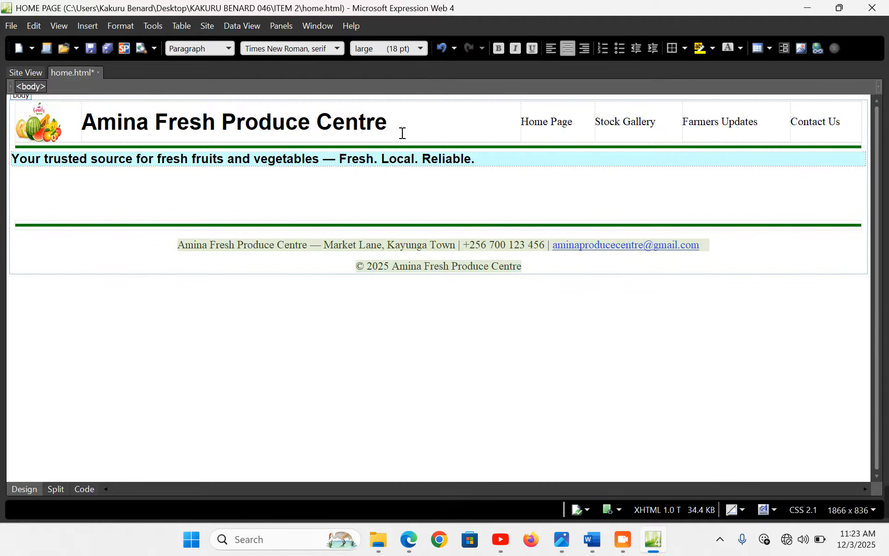
click(337, 48)
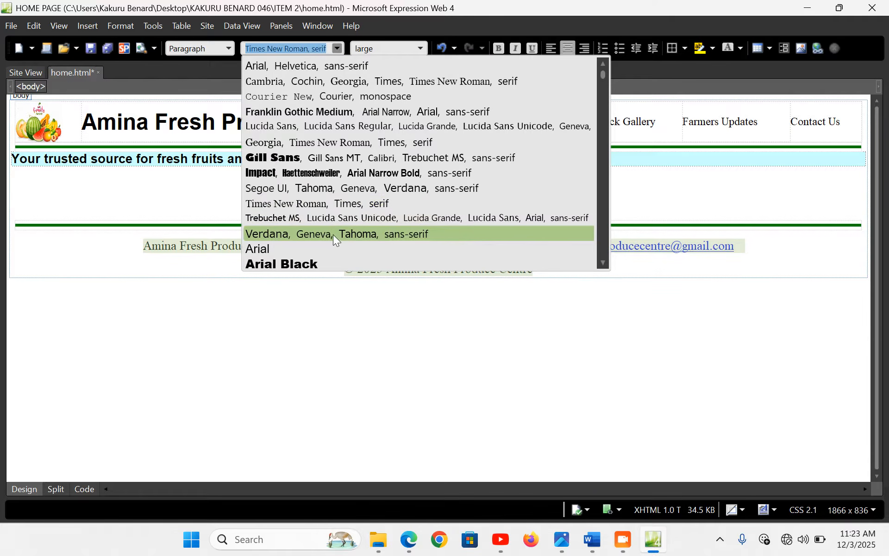
click(332, 234)
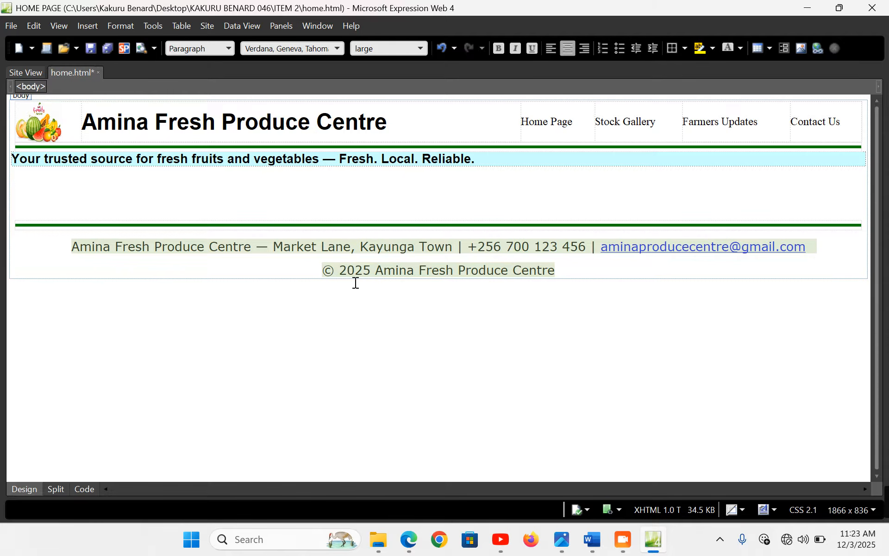
Reload the home page in Edge to preview the new footer
click(365, 305)
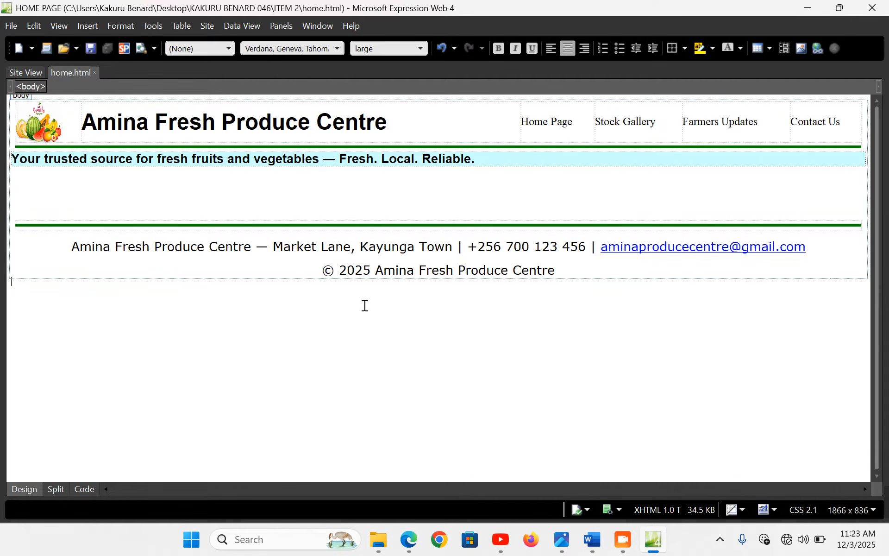
click(417, 541)
key(F5)
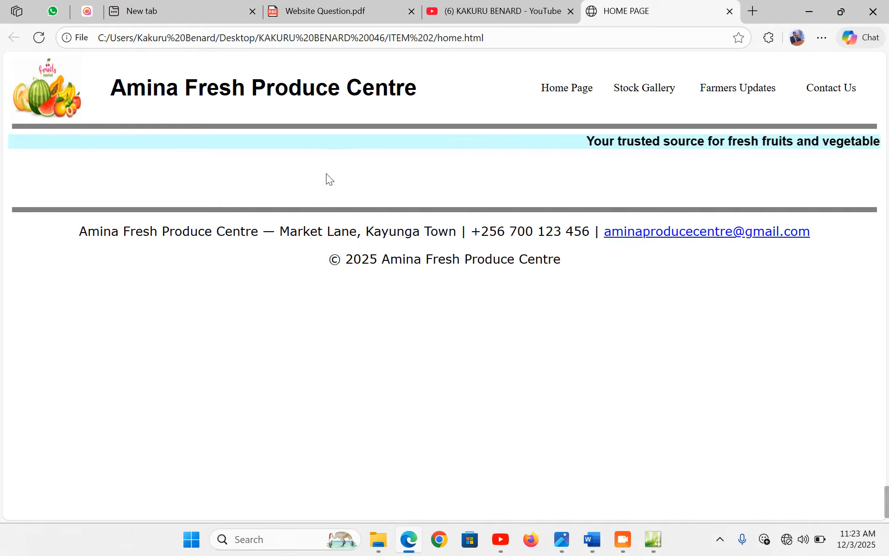
Return to Expression Web and place the insertion point below the tagline
click(653, 539)
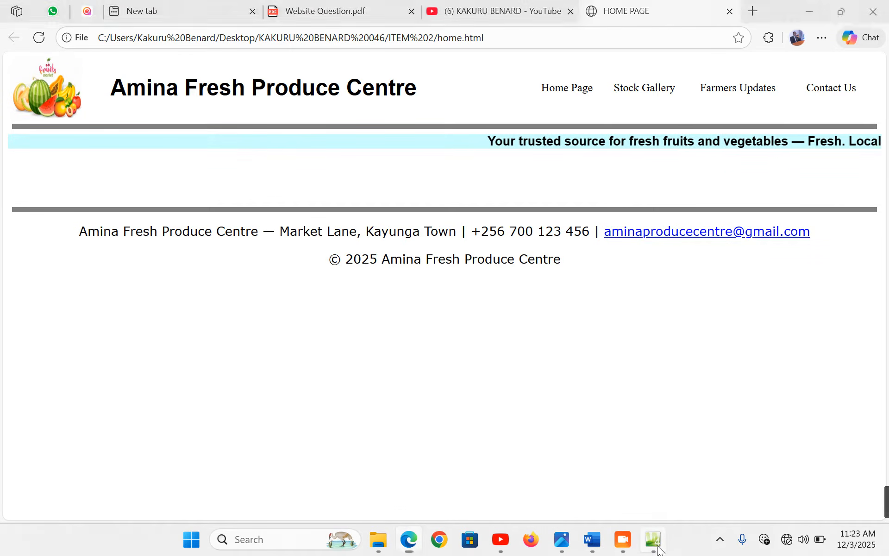
click(87, 178)
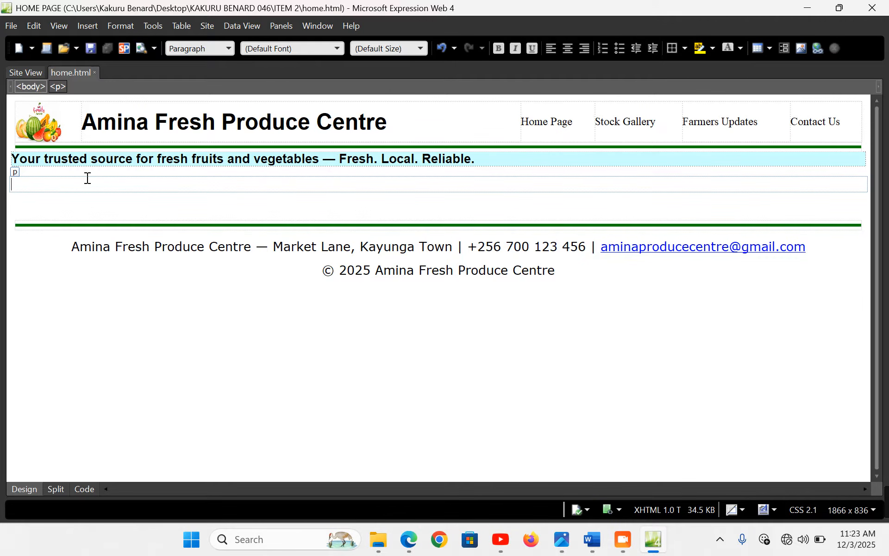
Create a new blank page and give it the title STOCK GALLERY
click(16, 51)
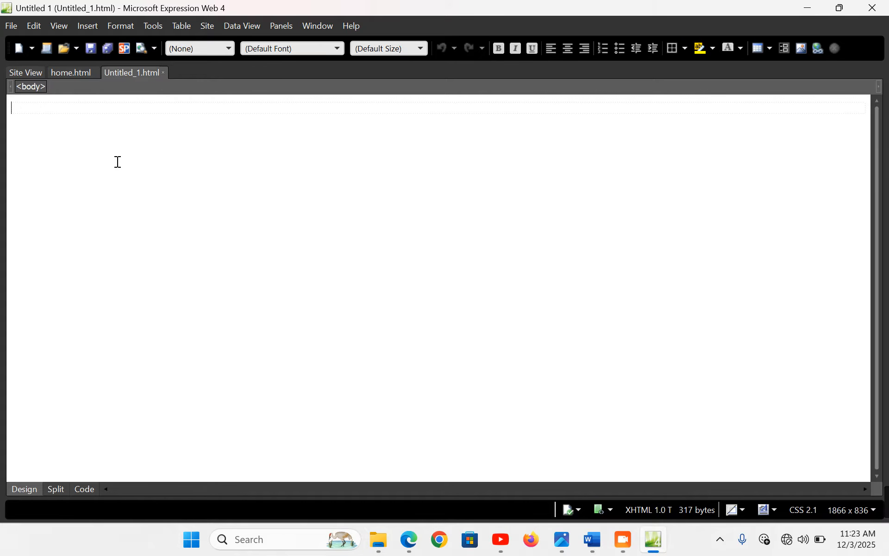
right_click(117, 162)
click(178, 291)
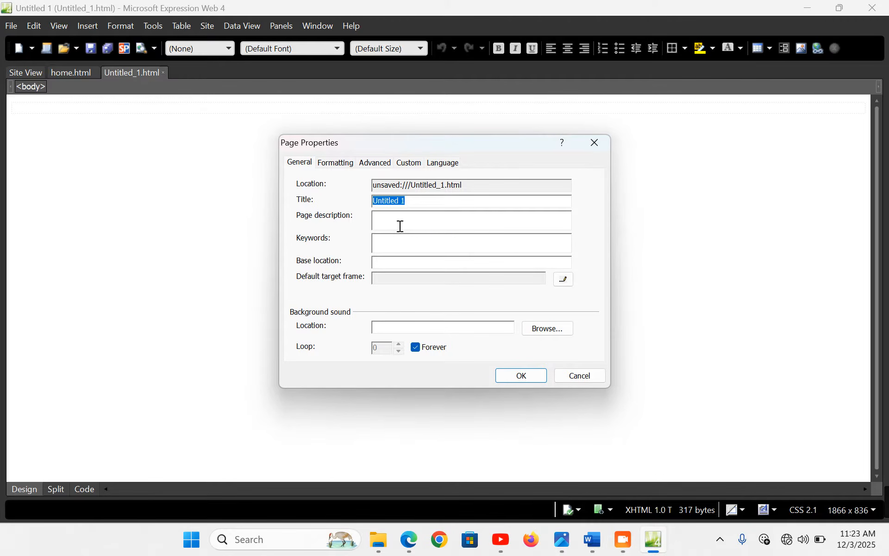
text(STOCK GALLERY)
click(520, 373)
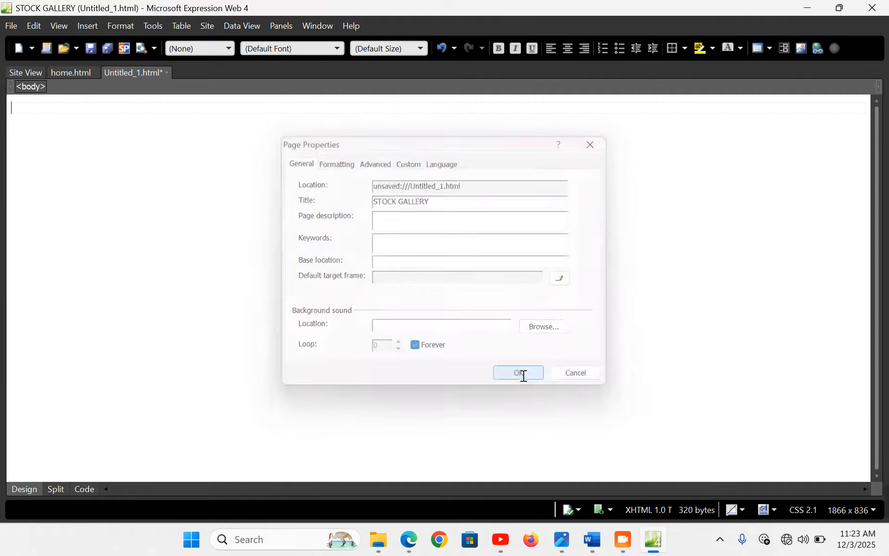
Save it as stock_gallery.html and start another blank page
key(ctrl+s)
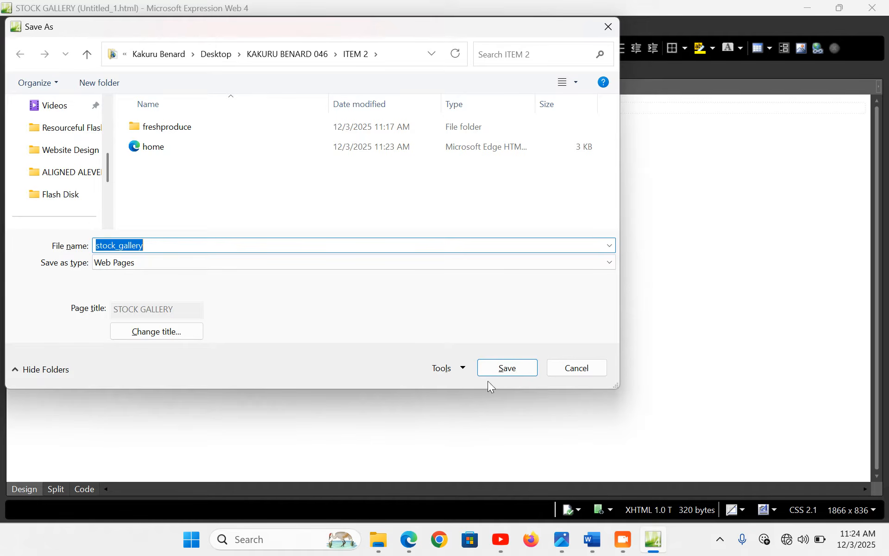
click(498, 371)
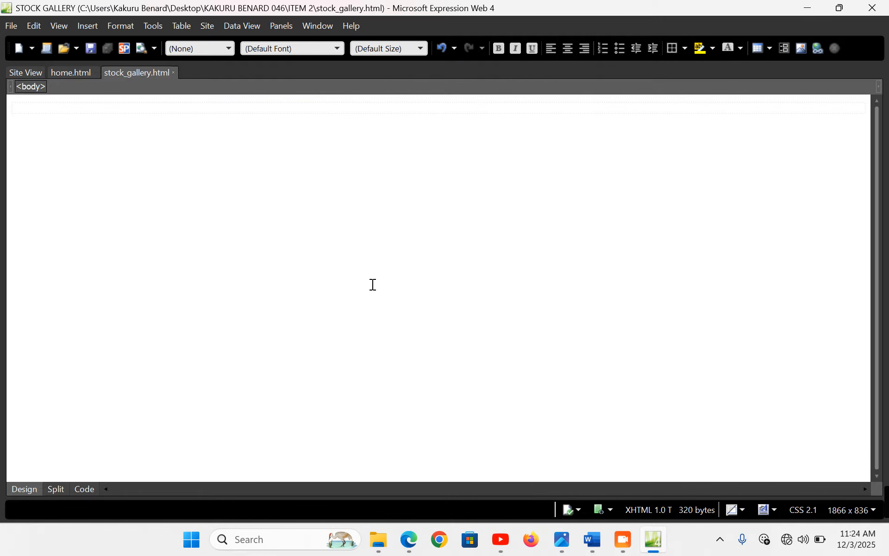
key(ctrl+n)
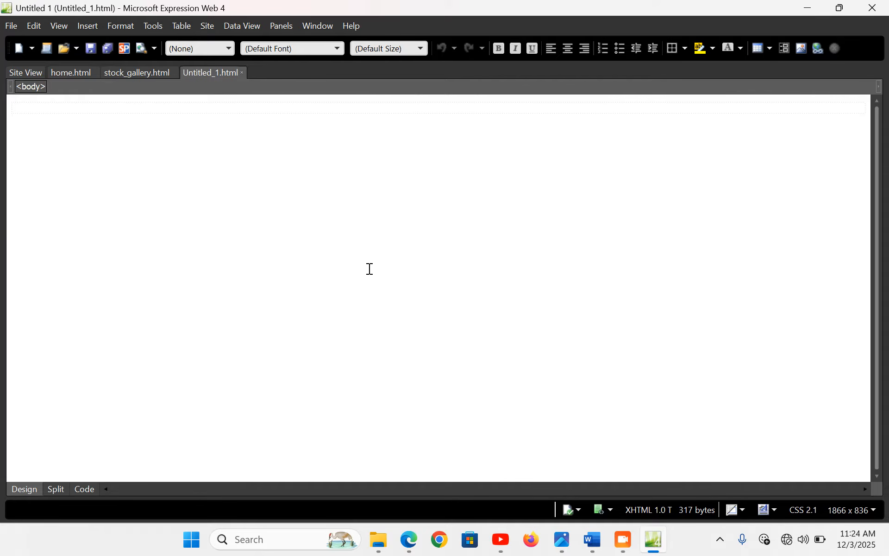
Title the new blank page FARMERS UPDATES
right_click(292, 160)
click(333, 285)
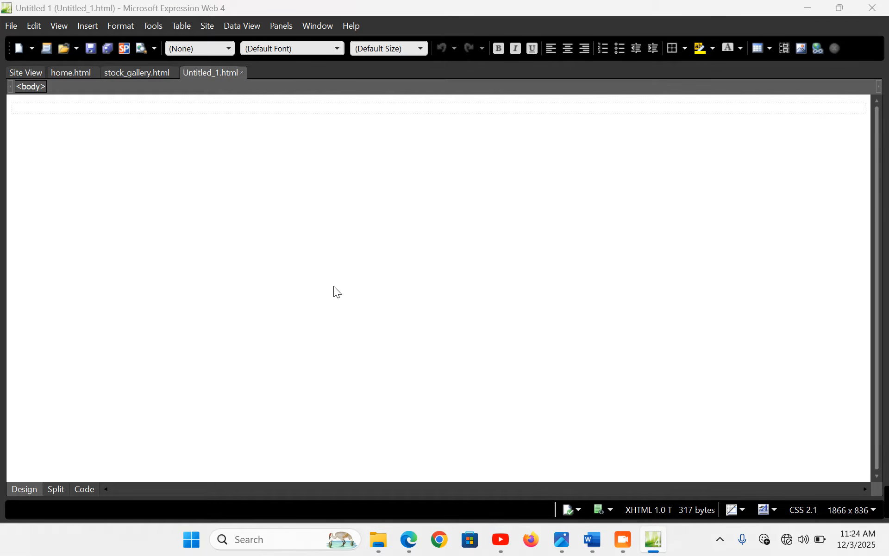
text(F)
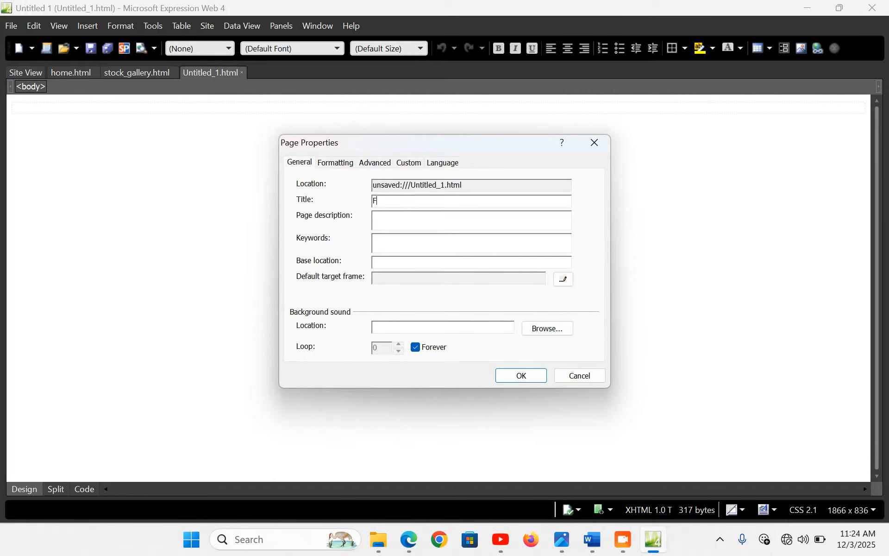
text(ARME)
text(RS UPDat)
text(ATES)
click(506, 378)
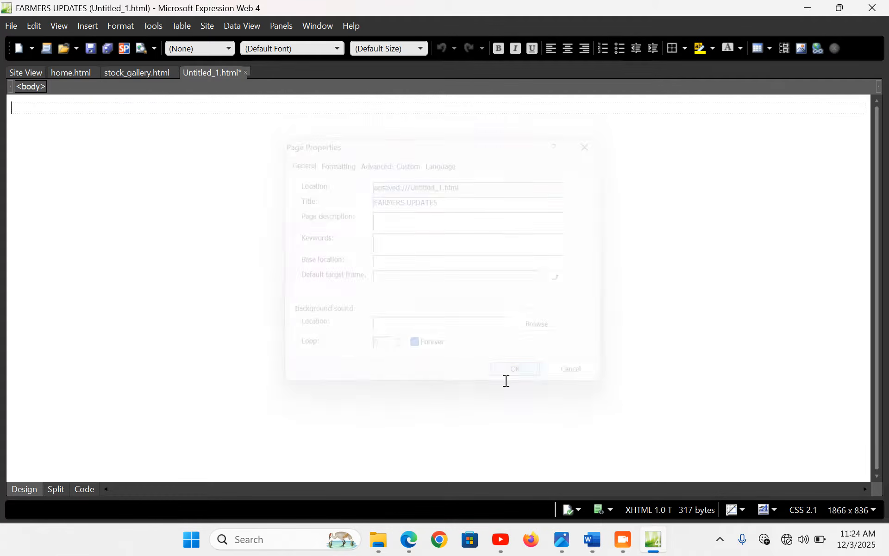
Save it as farmers_updates.html and start another blank page
key(ctrl+s)
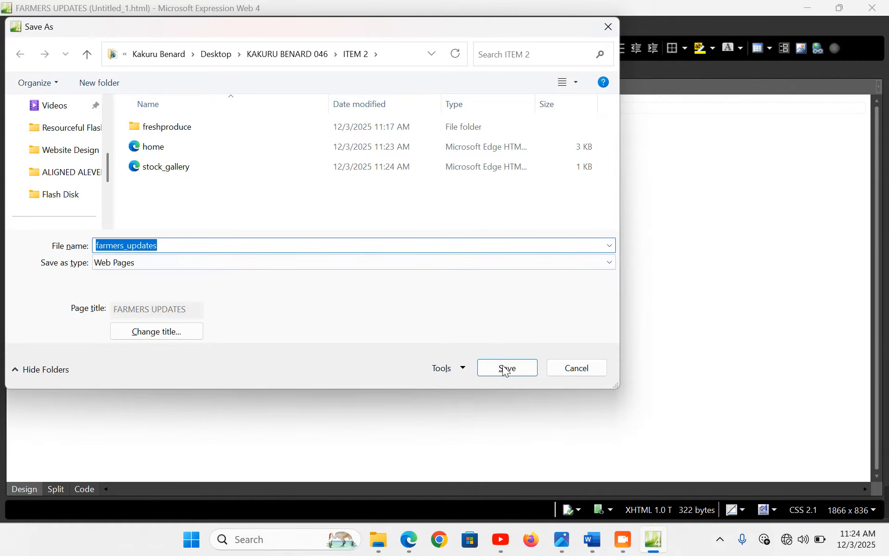
click(505, 370)
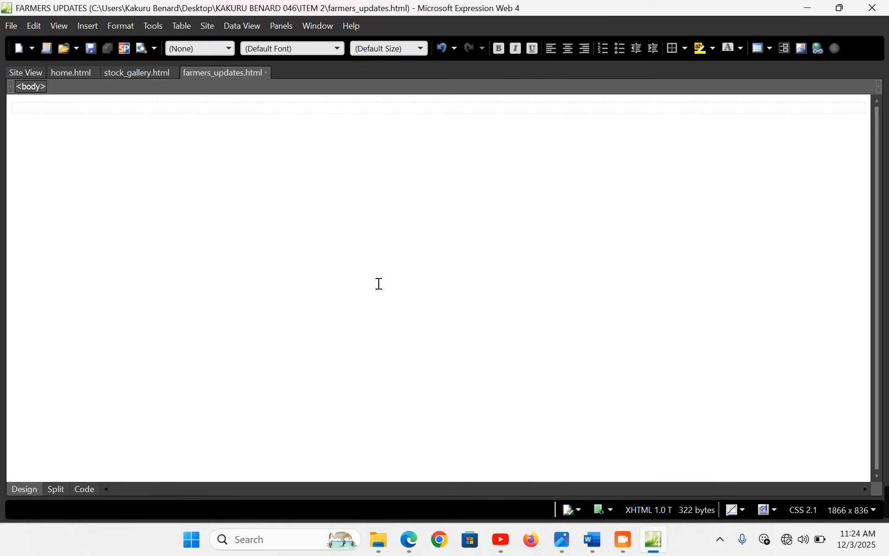
key(ctrl+n)
right_click(284, 194)
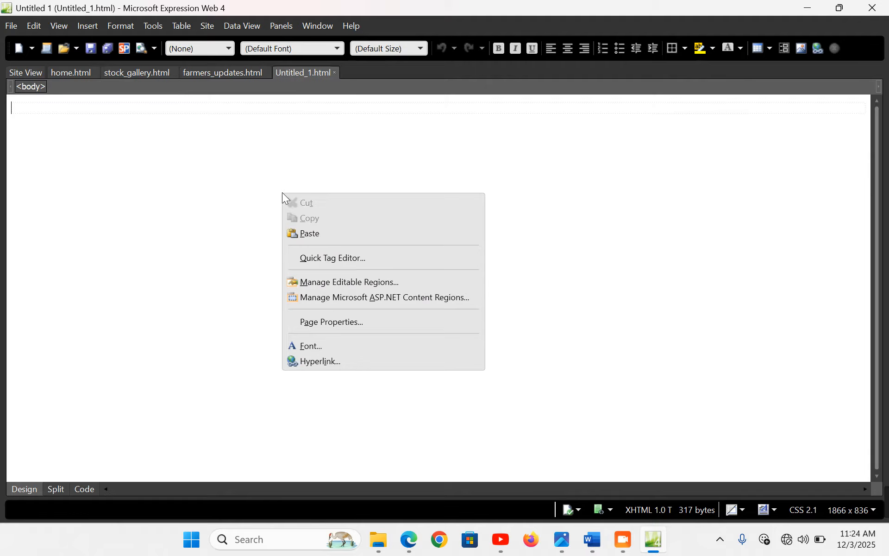
Title the new page CONTACT US
click(354, 323)
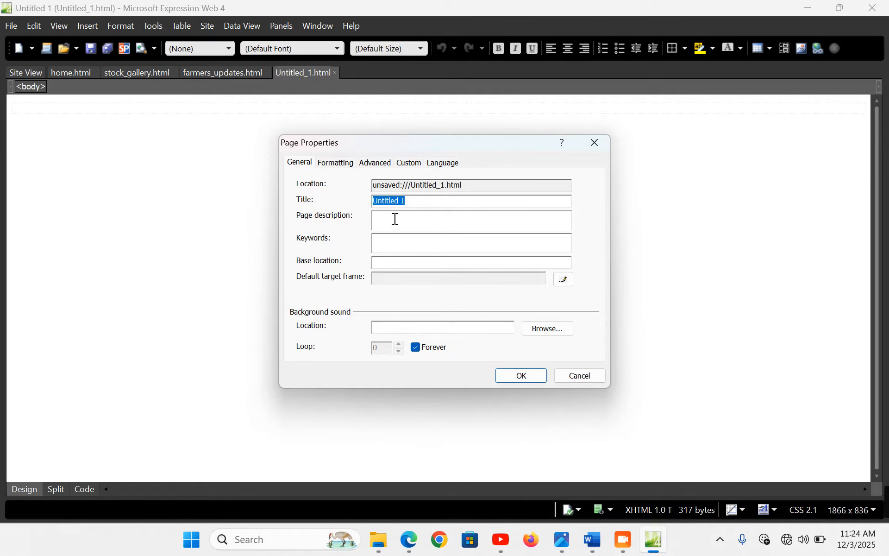
text(CONTACT US)
click(530, 373)
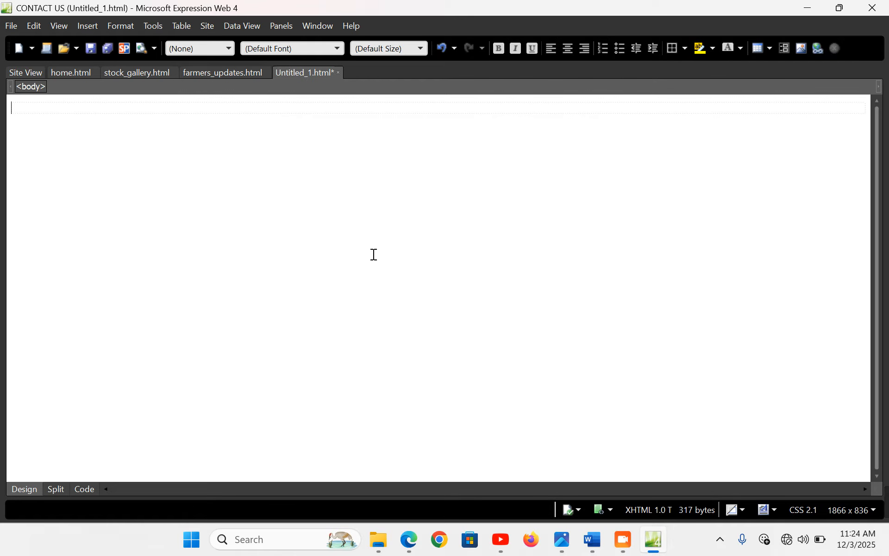
Save it as contact_us.html in ITEM 2 and switch back to the stock_gallery page
key(ctrl+s)
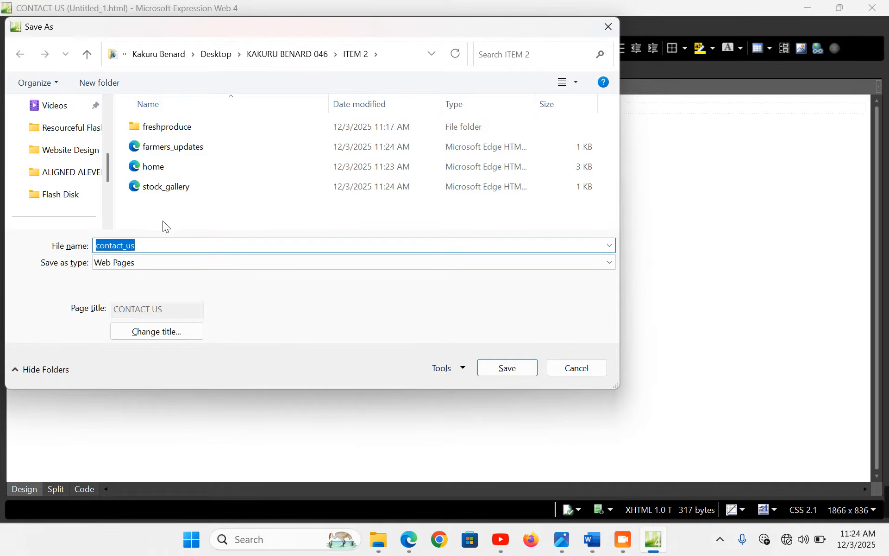
click(502, 368)
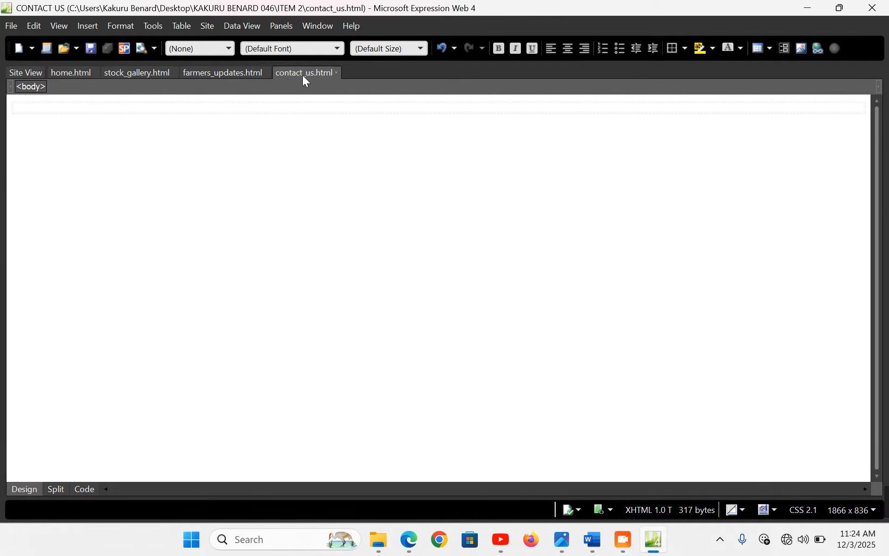
click(225, 73)
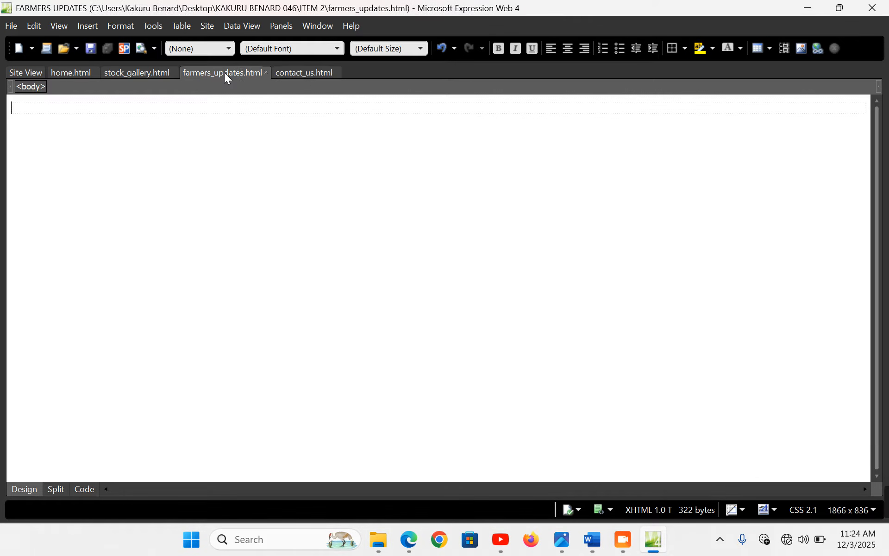
click(141, 74)
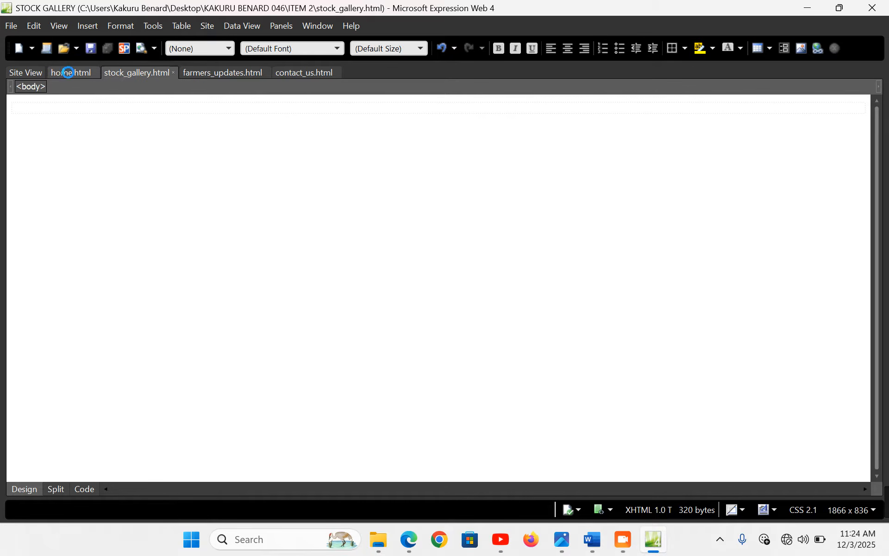
On home.html, link the Home Page header label to home.html and save
click(68, 72)
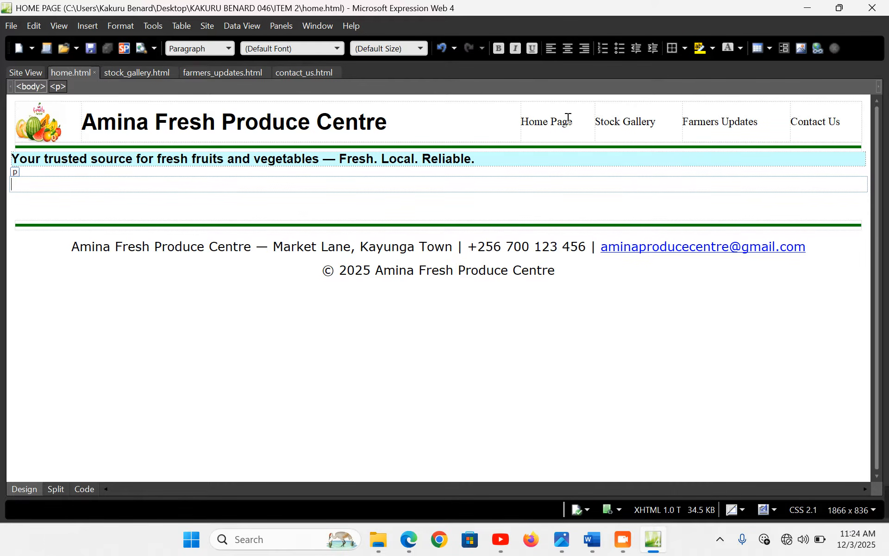
drag(578, 122, 523, 123)
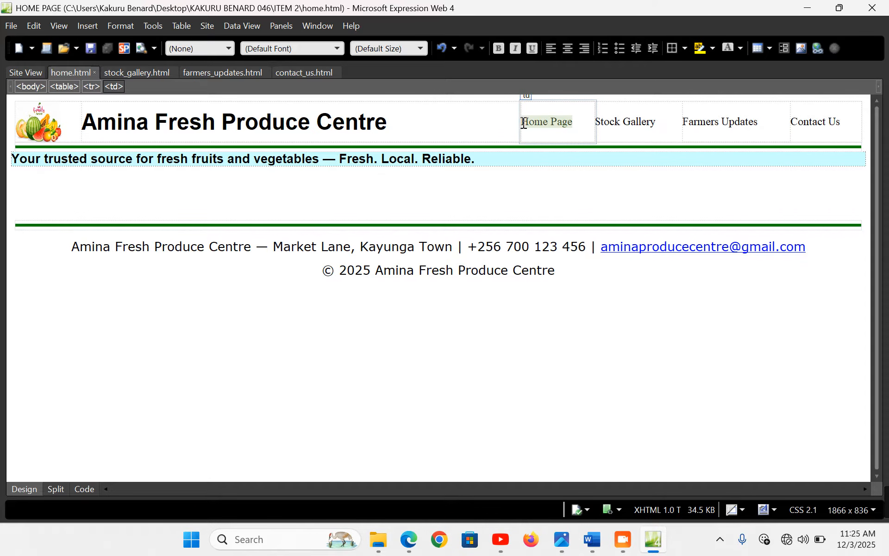
key(ctrl+k)
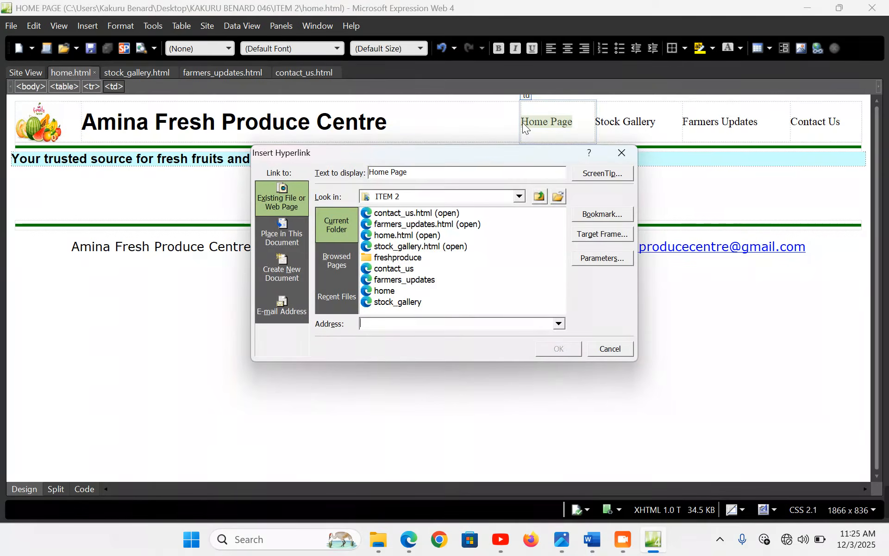
click(391, 292)
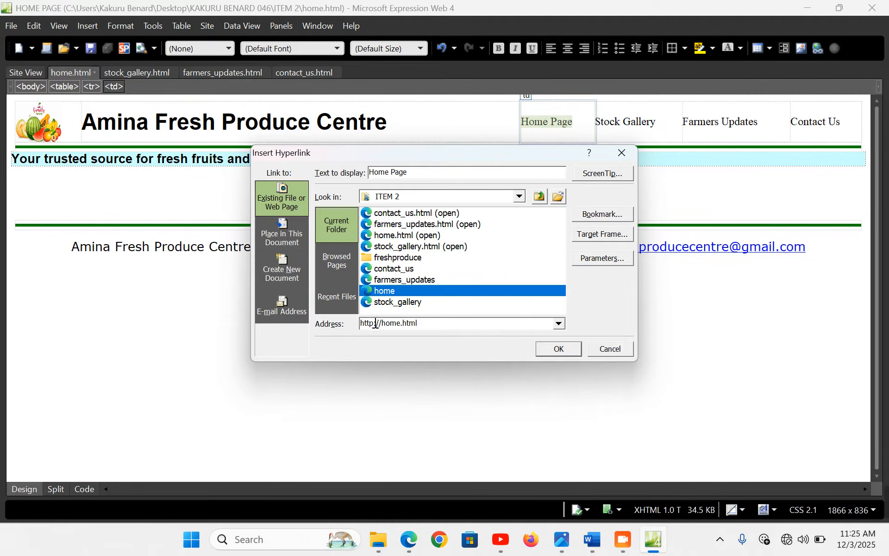
drag(382, 323, 355, 326)
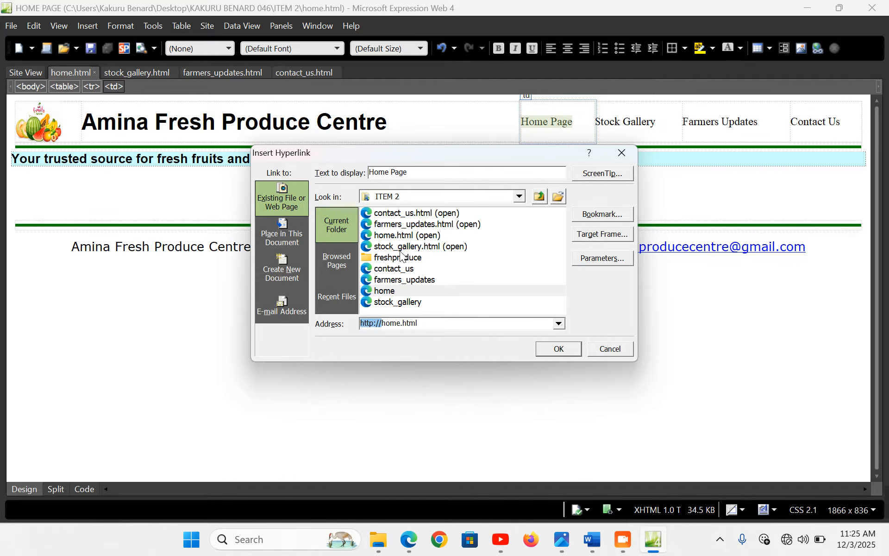
click(400, 236)
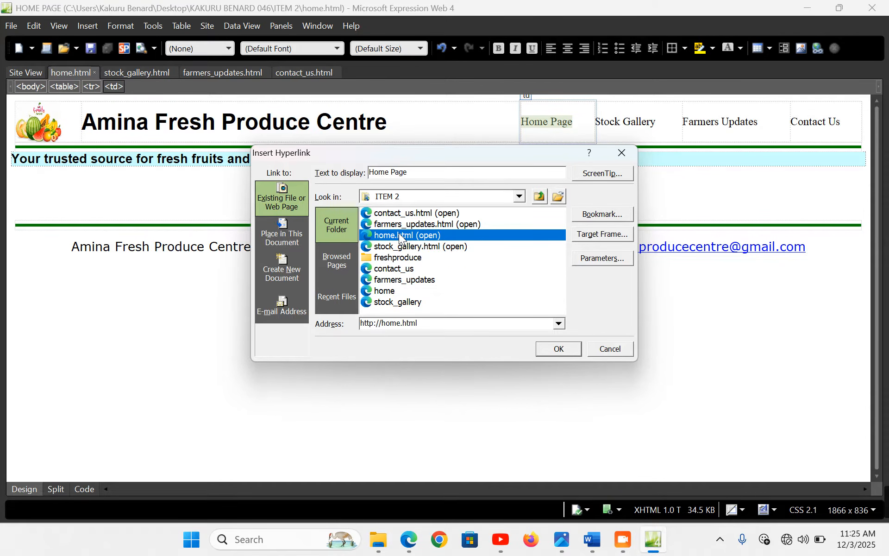
click(388, 291)
click(558, 350)
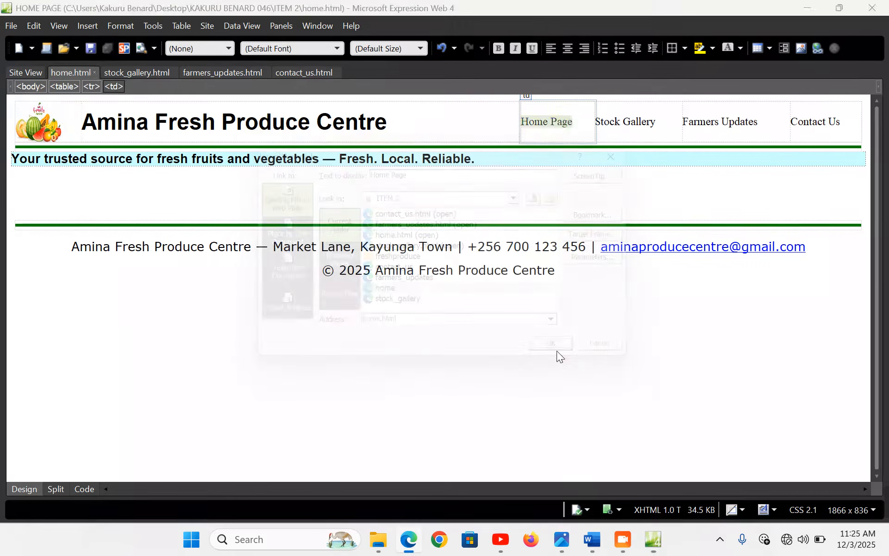
key(ctrl+s)
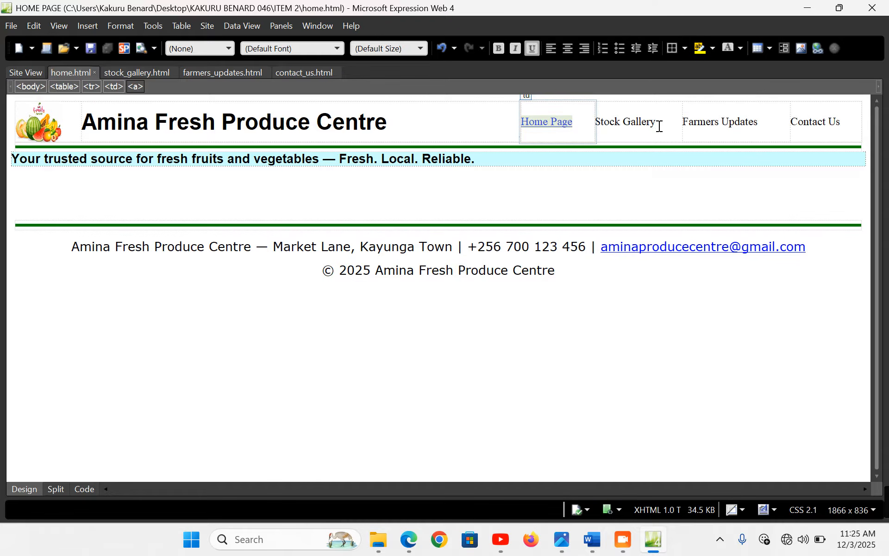
Link the Stock Gallery label to stock_gallery.html
drag(656, 126, 599, 121)
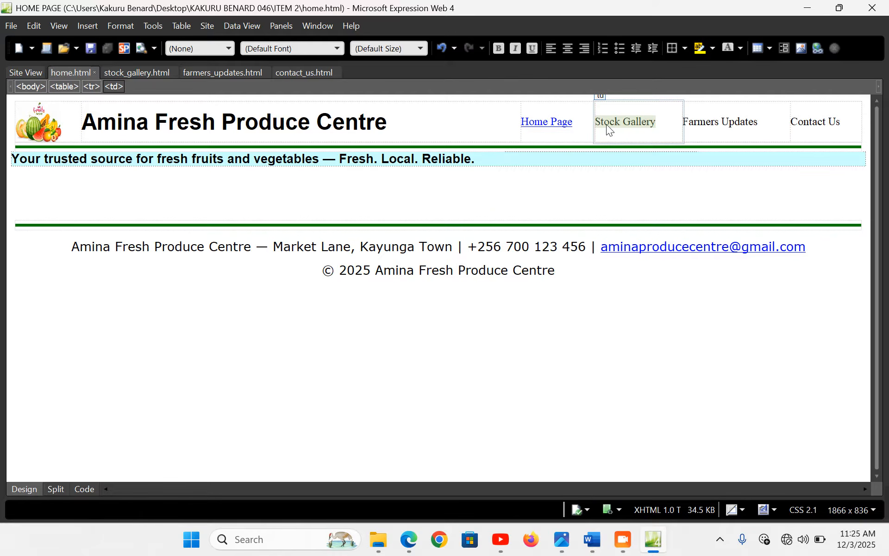
right_click(607, 124)
click(660, 382)
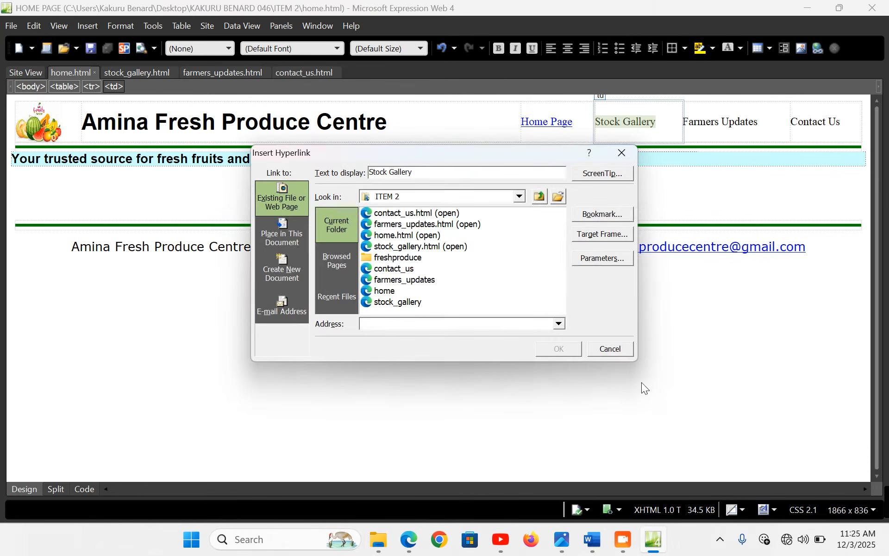
click(393, 246)
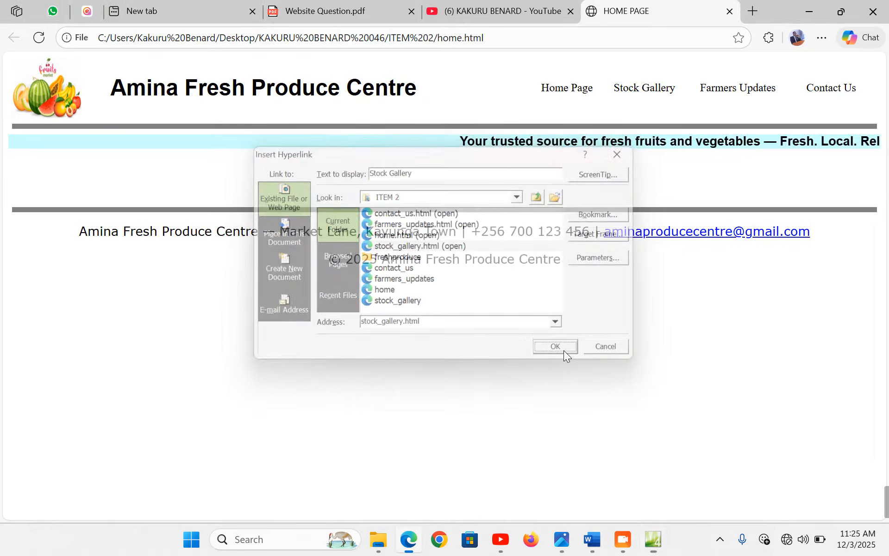
click(564, 350)
Link the Farmers Updates label to farmers_updates.html
drag(759, 123, 683, 122)
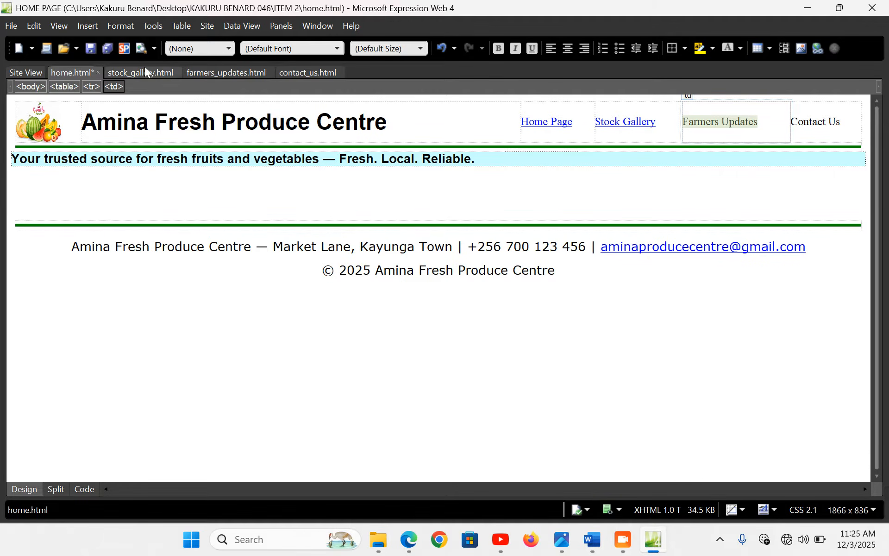
click(87, 26)
click(114, 98)
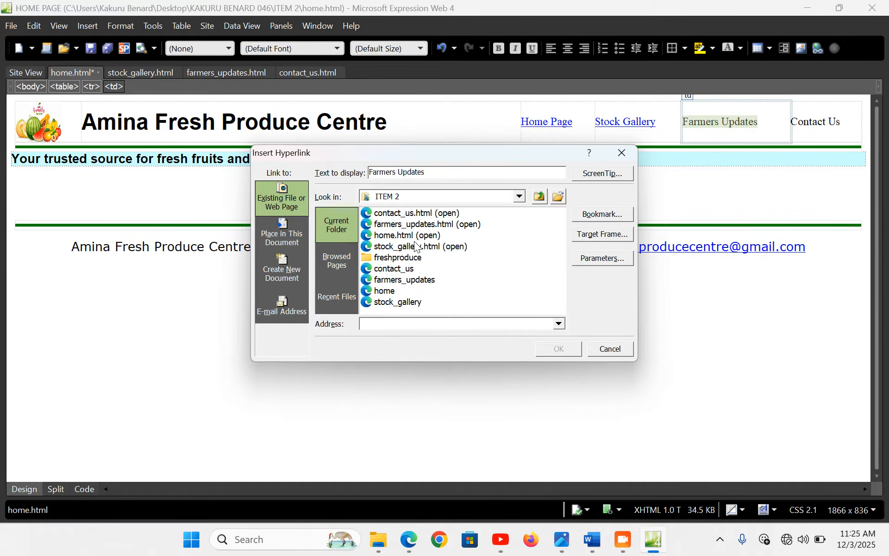
click(397, 227)
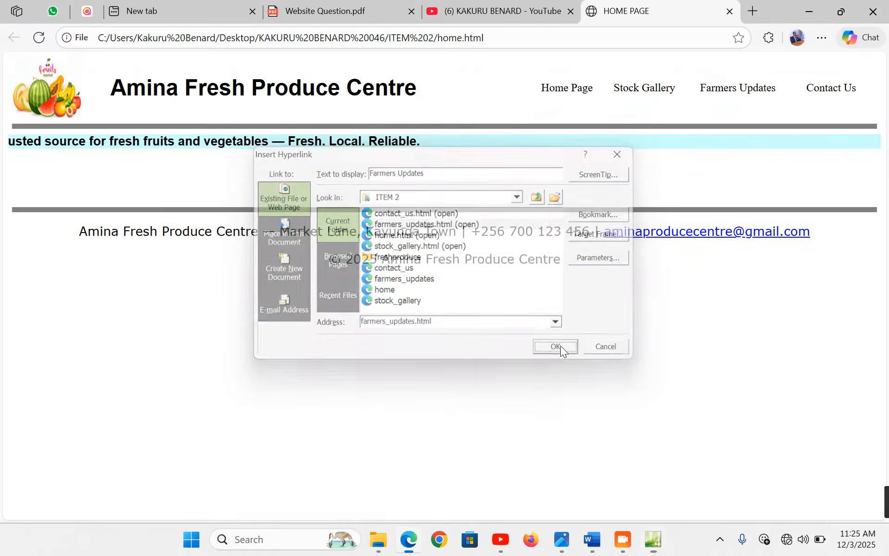
click(560, 348)
Link the Contact Us label to contact_us.html
click(842, 123)
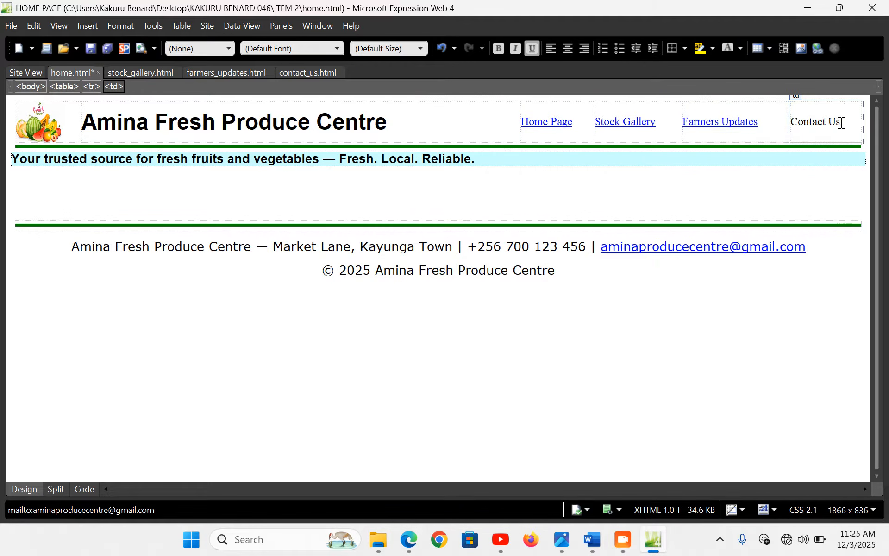
drag(841, 123, 794, 121)
click(793, 124)
key(ctrl+k)
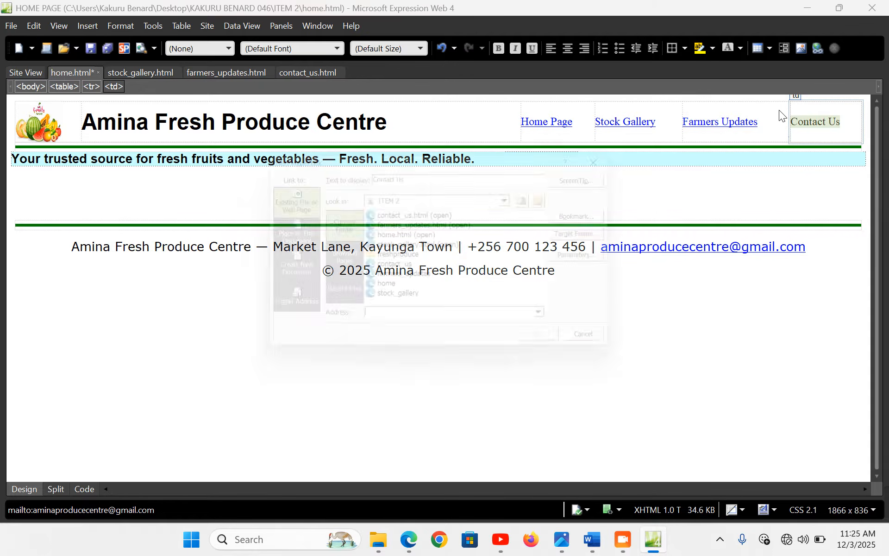
click(398, 214)
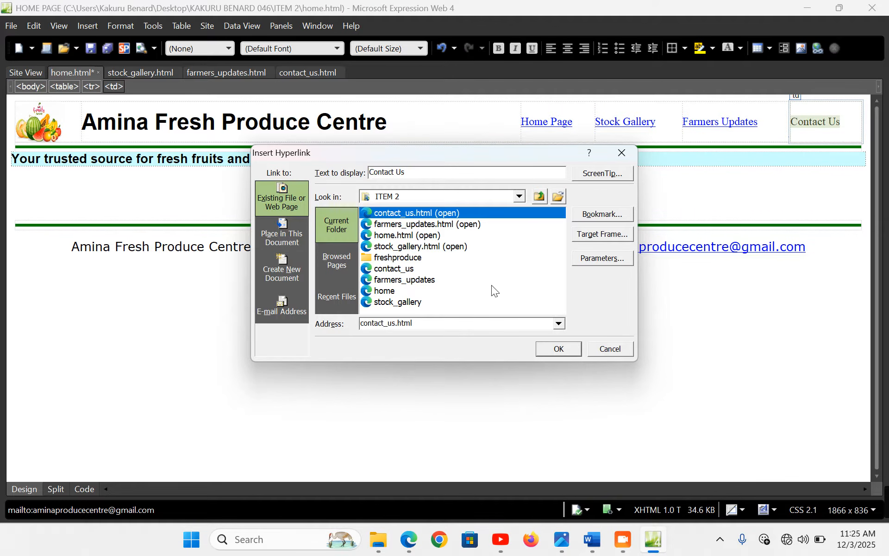
click(558, 349)
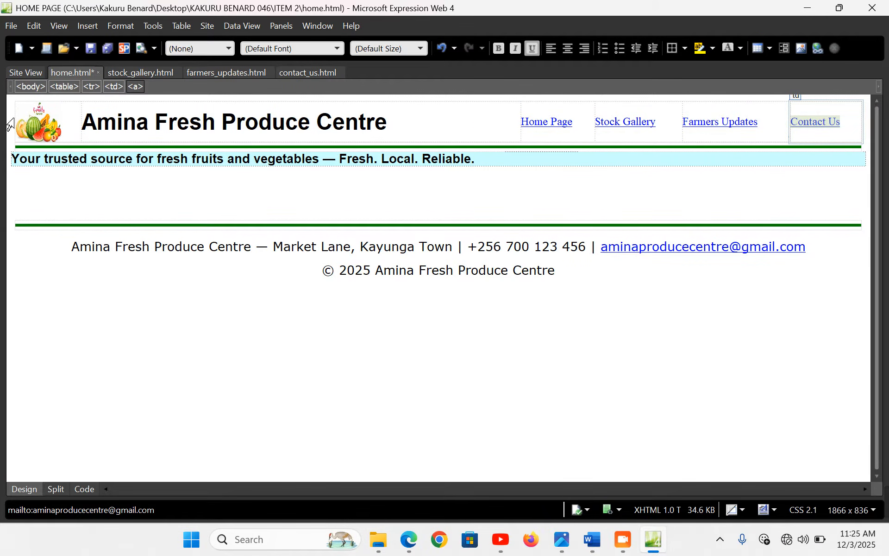
Format the whole header row as Arial, bold, green text
click(11, 118)
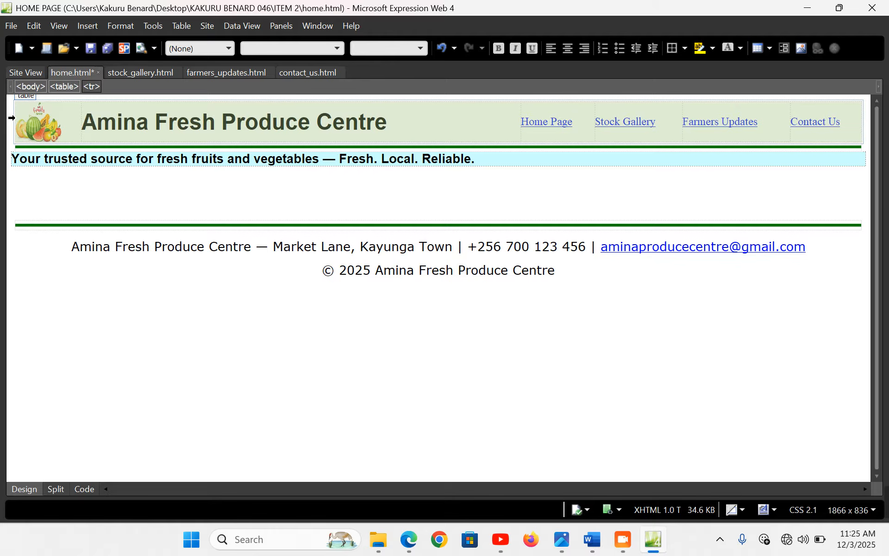
click(338, 48)
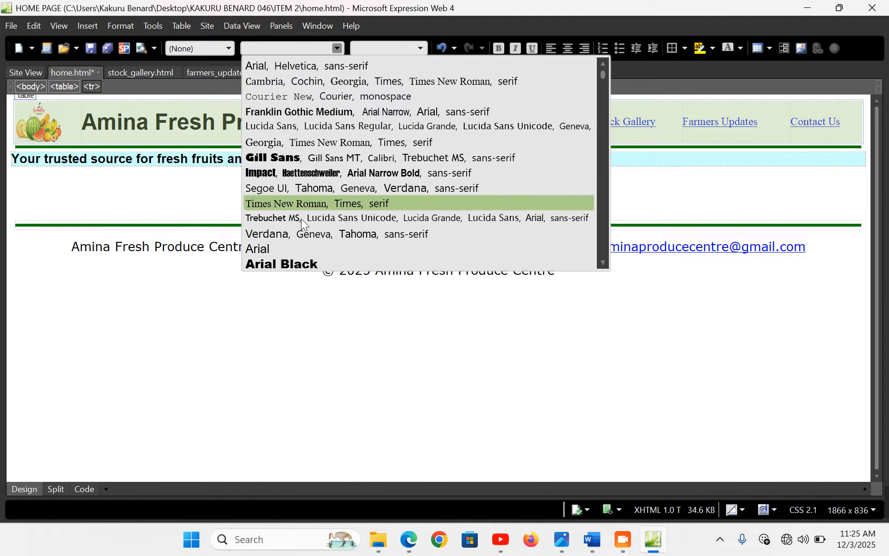
click(286, 248)
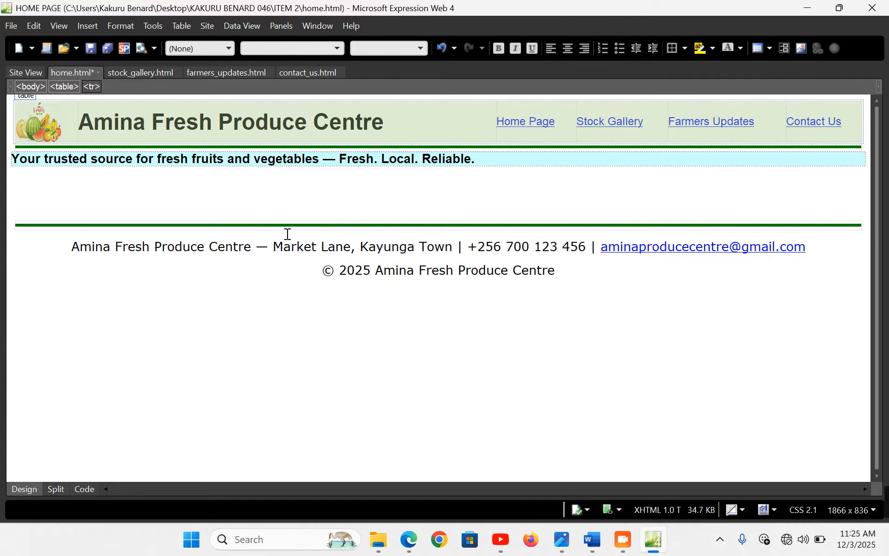
click(497, 49)
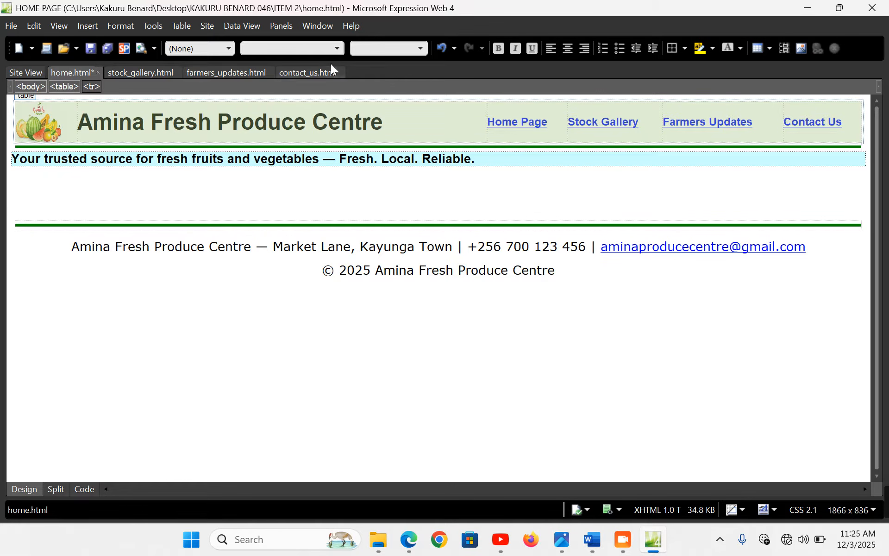
click(743, 51)
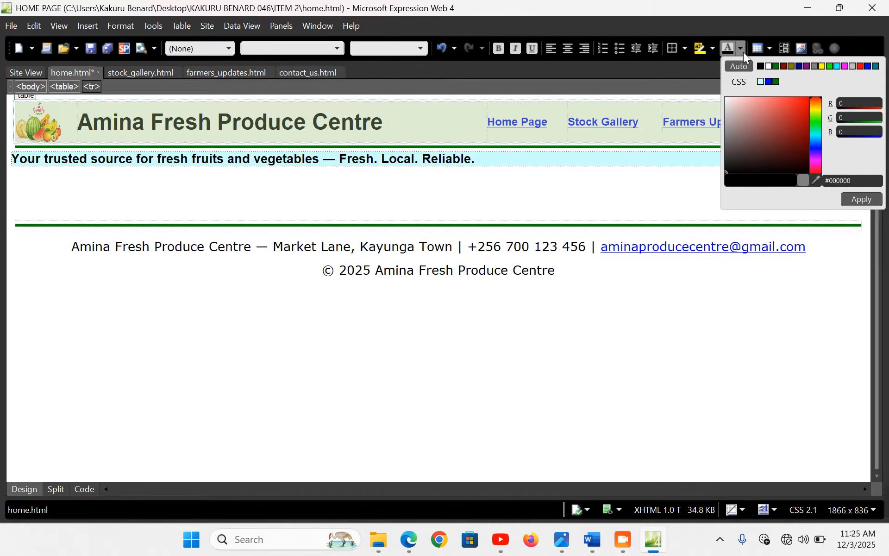
click(776, 67)
click(862, 199)
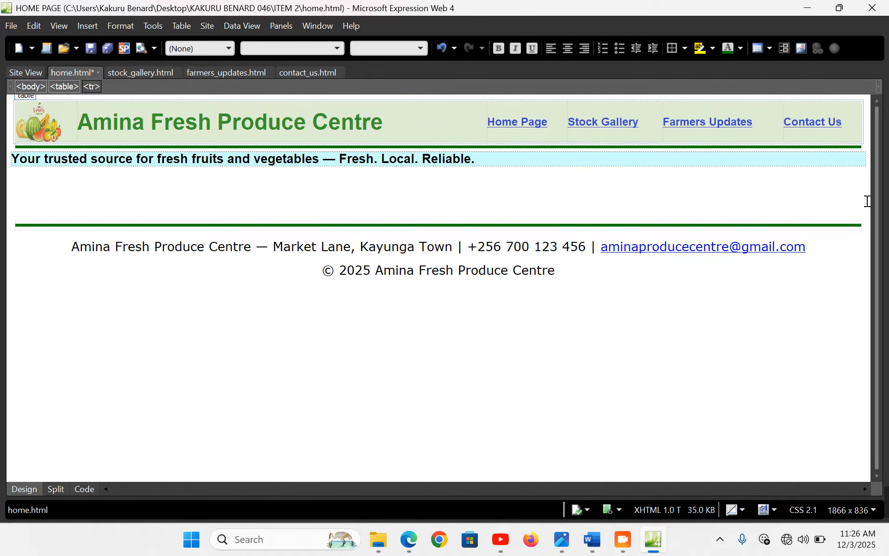
Colour the navigation links from Home Page to Contact Us green #008000
click(492, 185)
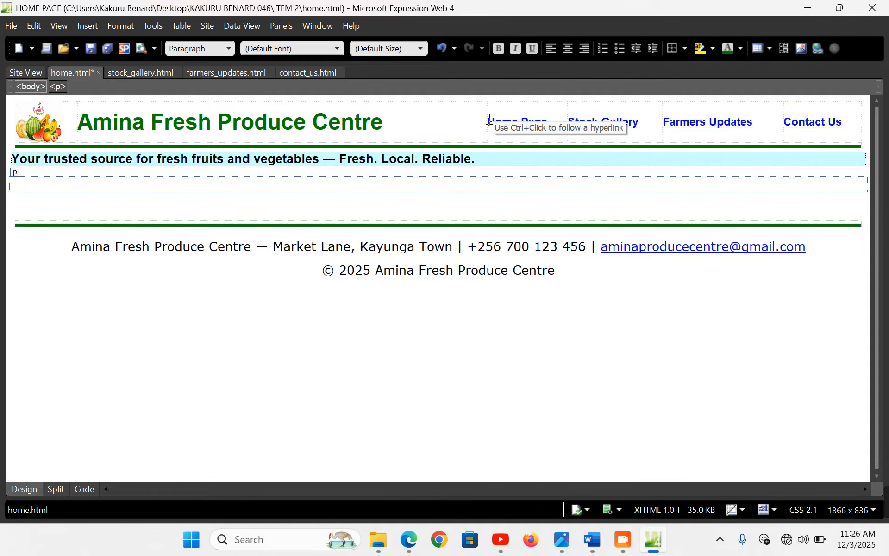
drag(487, 118, 825, 120)
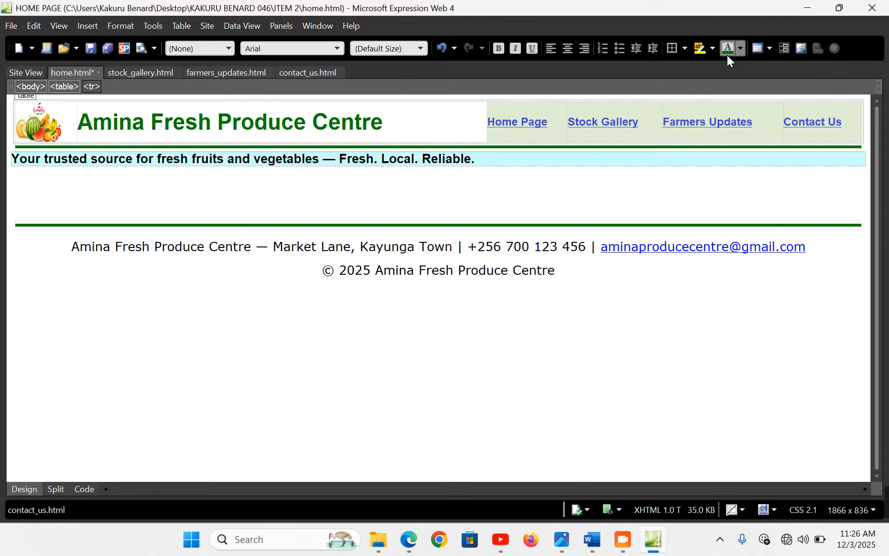
click(739, 47)
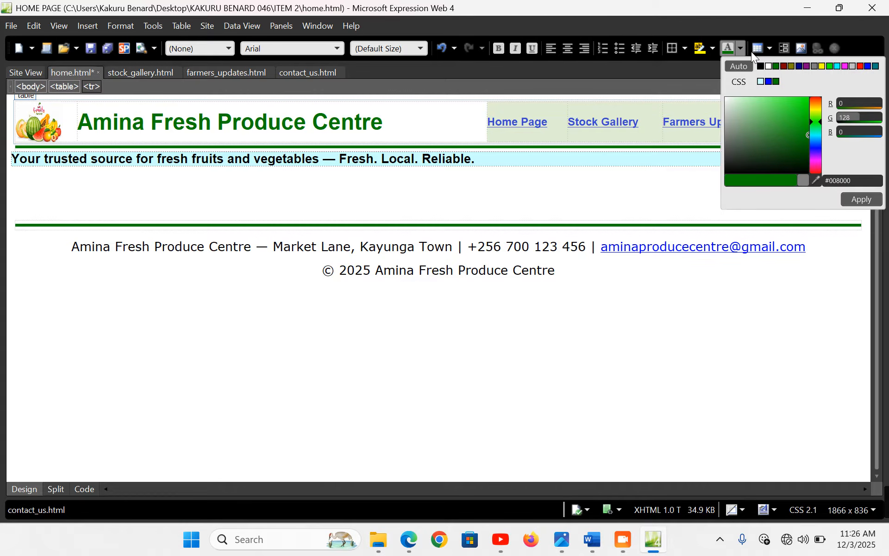
click(778, 67)
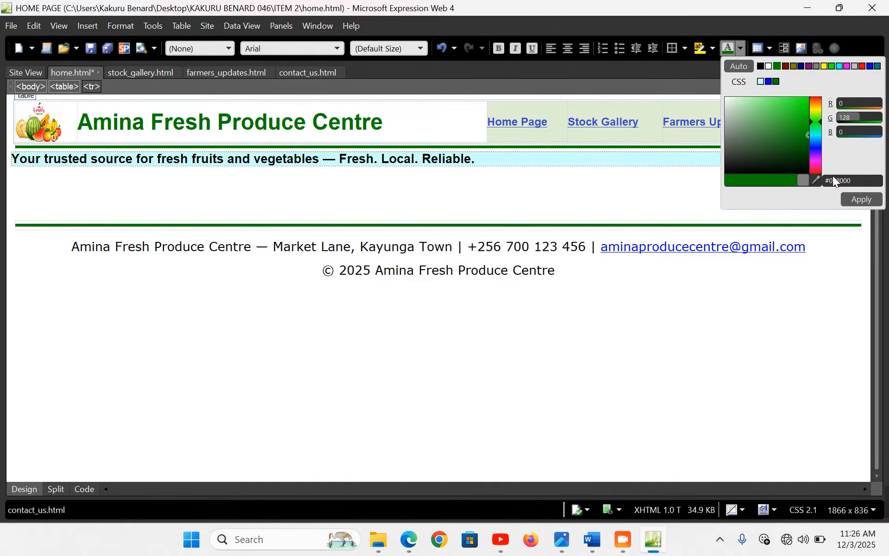
click(862, 200)
Reapply the green font colour to the Stock Gallery link
click(641, 119)
drag(647, 122, 572, 116)
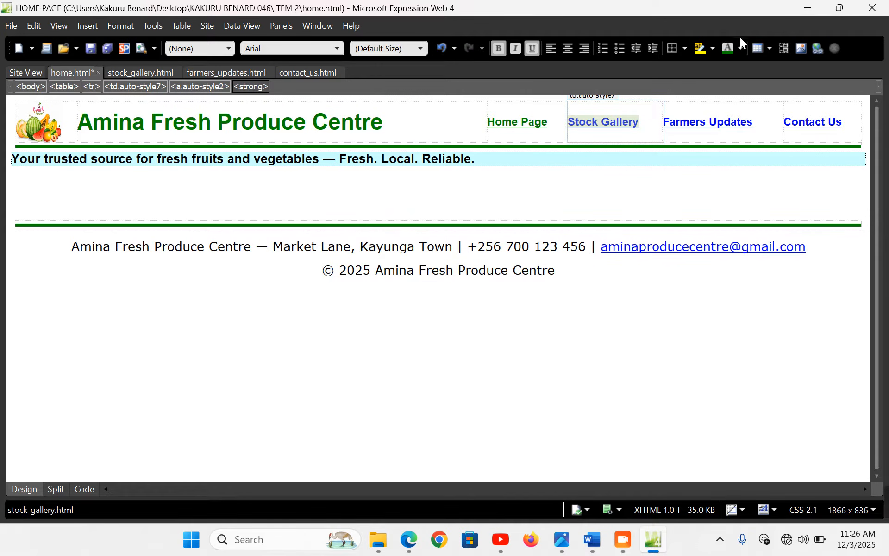
click(731, 52)
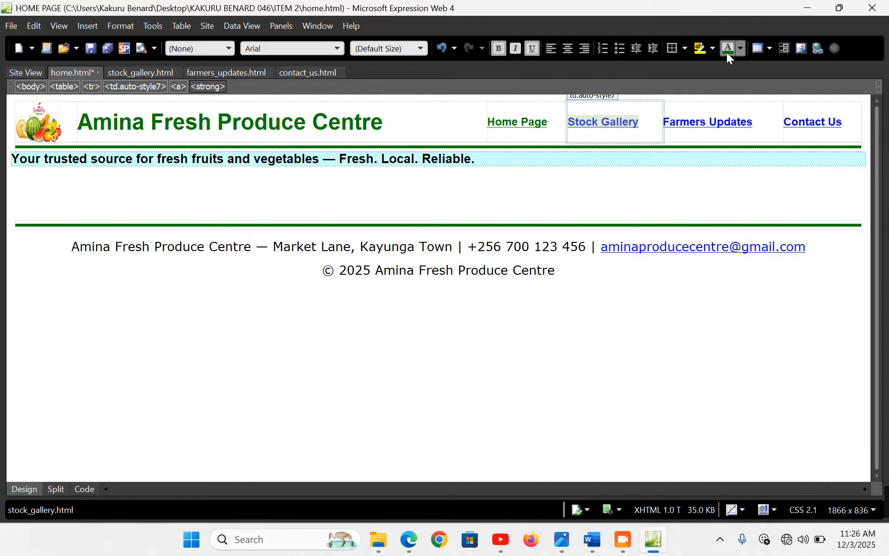
click(741, 47)
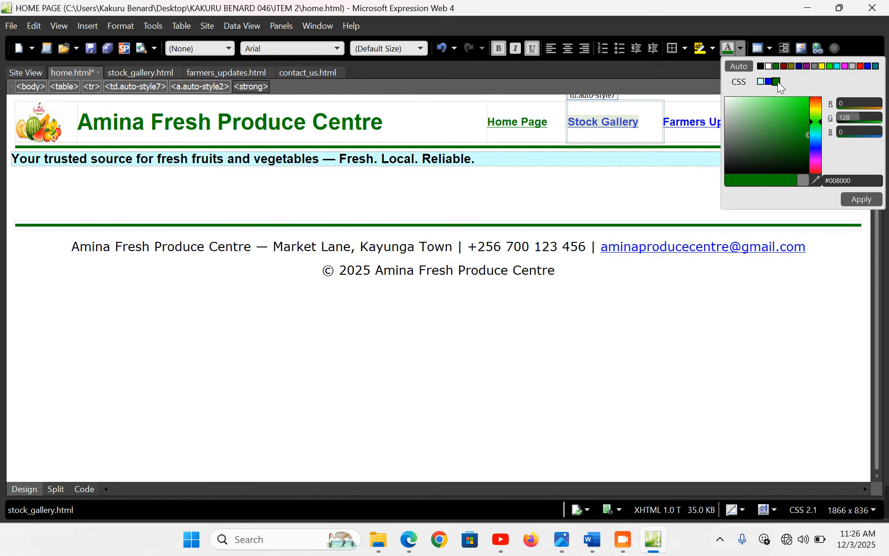
click(864, 200)
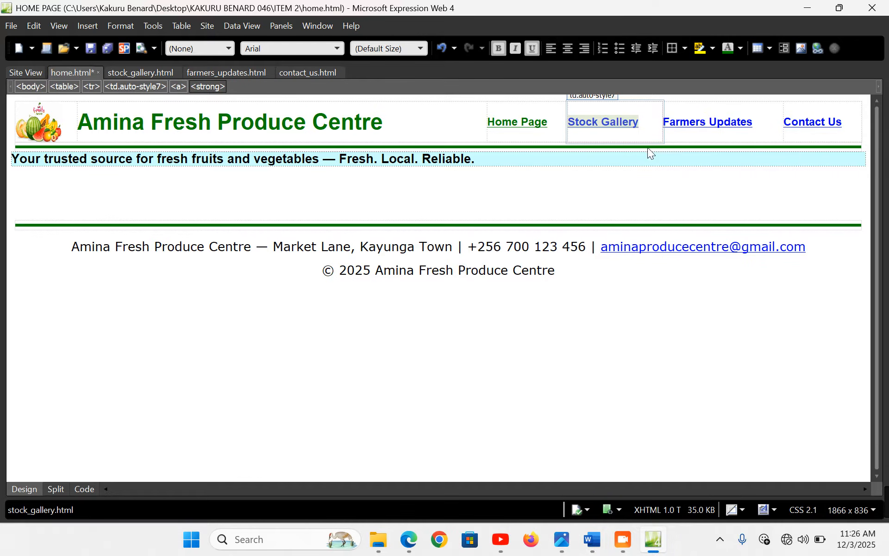
click(643, 123)
drag(648, 123, 570, 120)
click(740, 49)
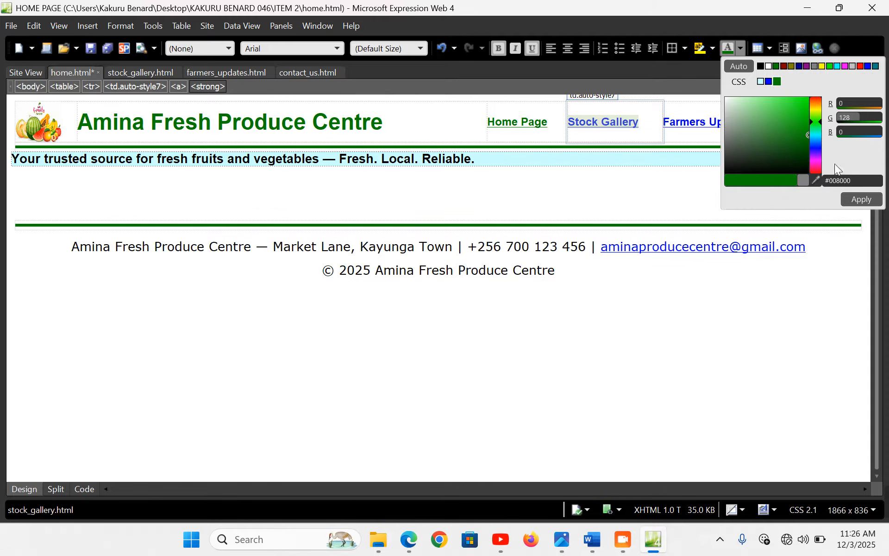
click(862, 200)
Type a period into the empty paragraph below the tagline
click(470, 159)
text(.)
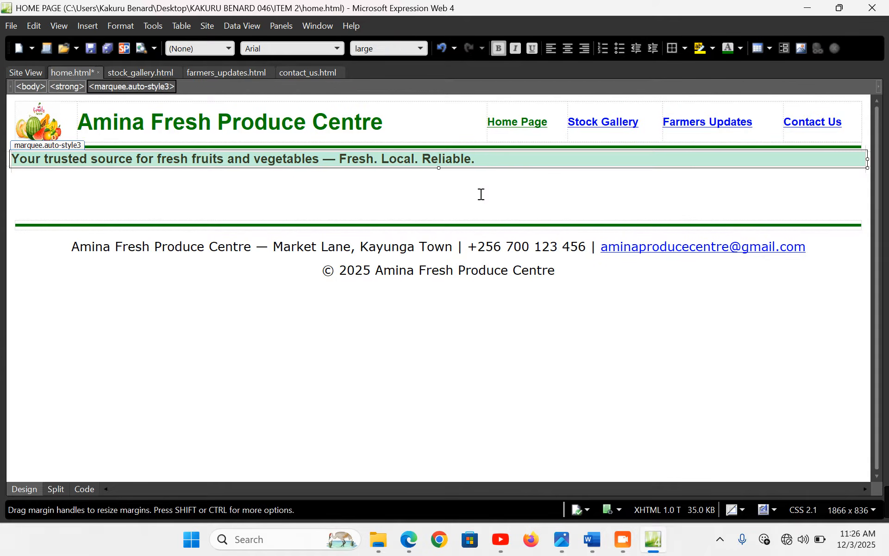
click(479, 195)
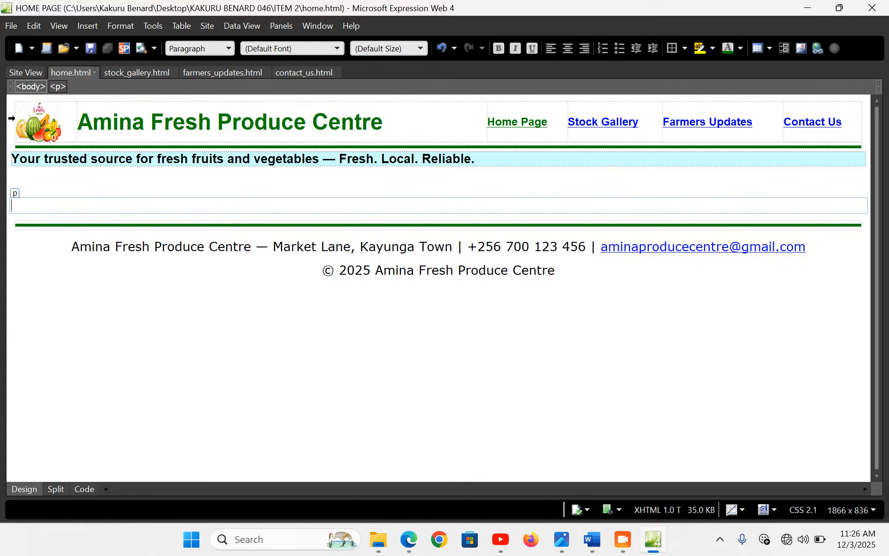
Reapply the font colour to the header row, save home.html and select all content
click(12, 119)
click(732, 51)
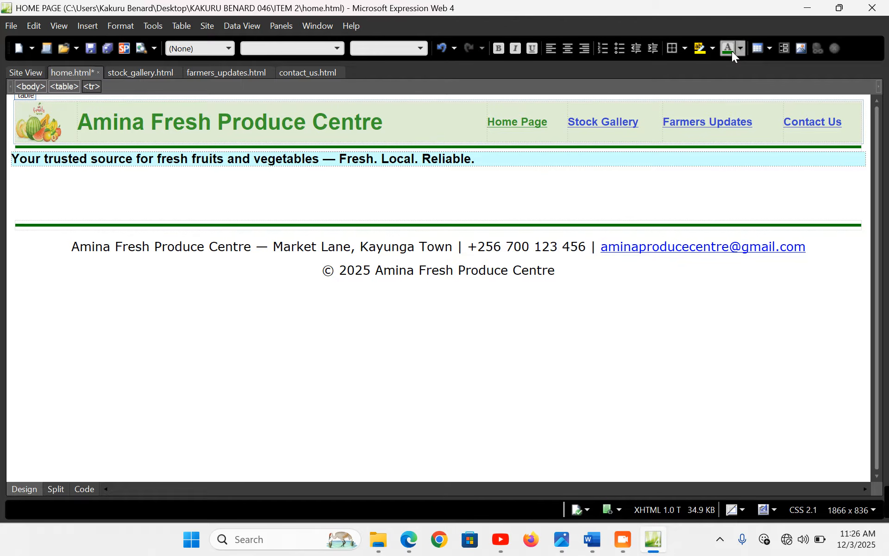
click(224, 192)
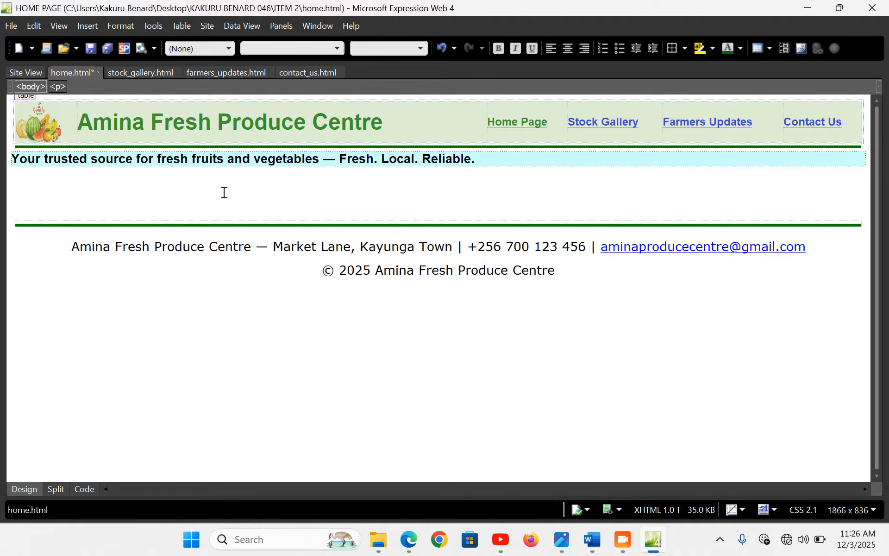
key(ctrl+s)
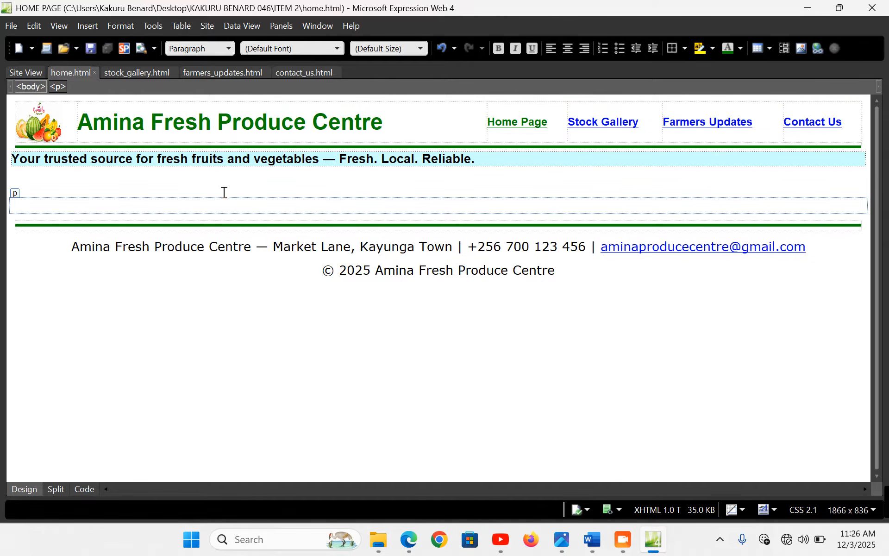
key(ctrl+a)
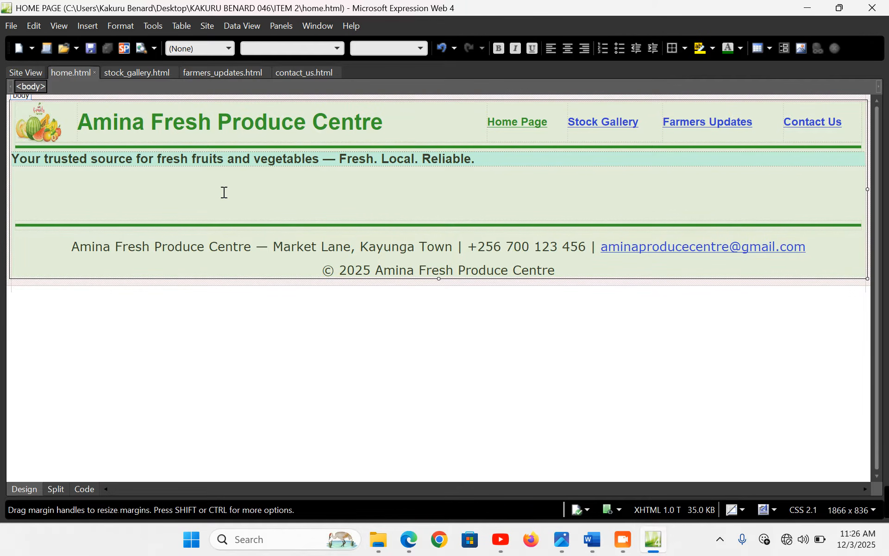
Paste the home page content into Stock Gallery, Farmers Updates and Contact Us, then save all
click(122, 70)
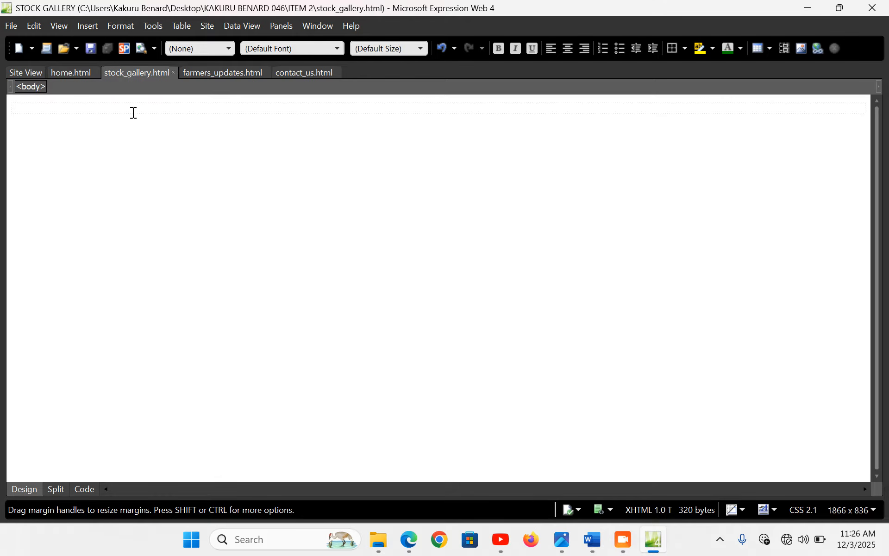
key(ctrl+v)
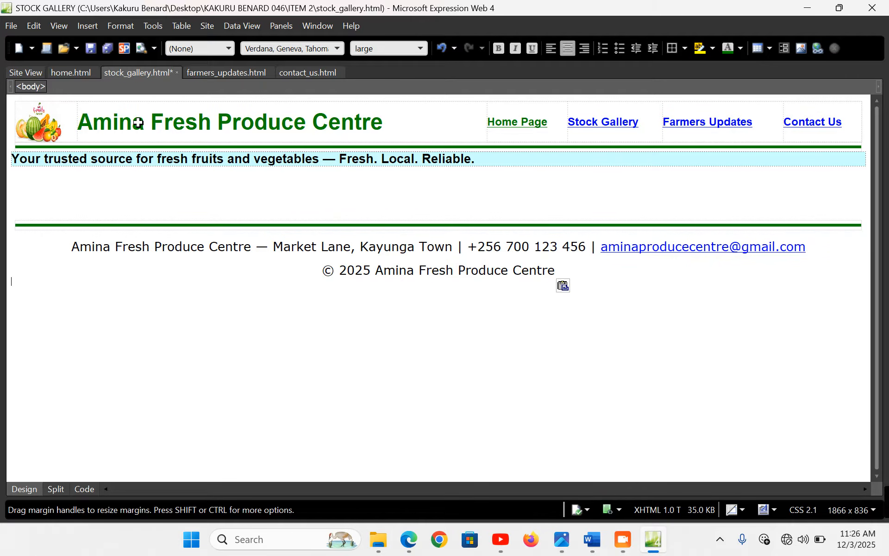
click(218, 71)
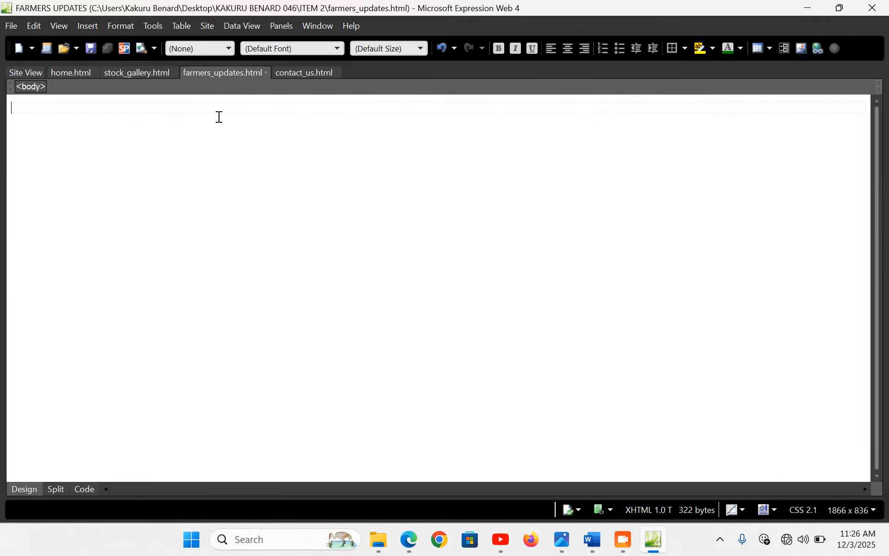
key(ctrl+v)
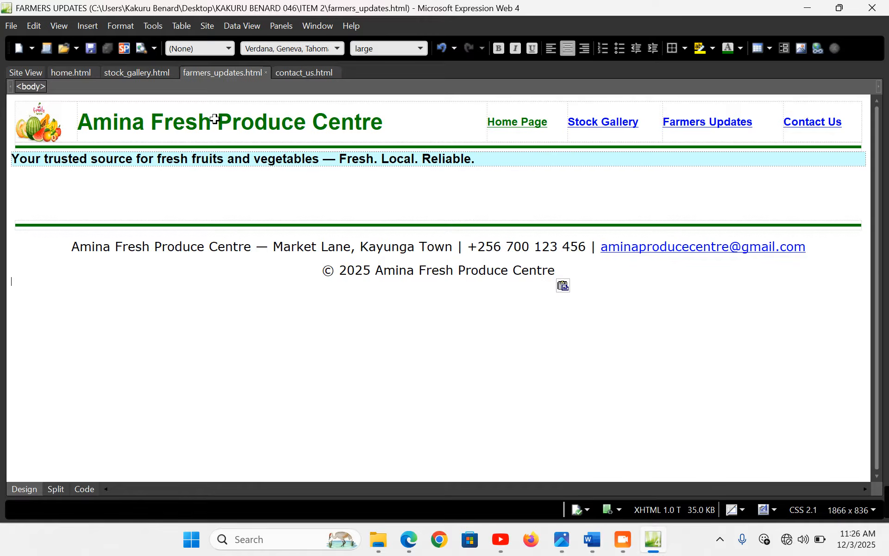
click(296, 74)
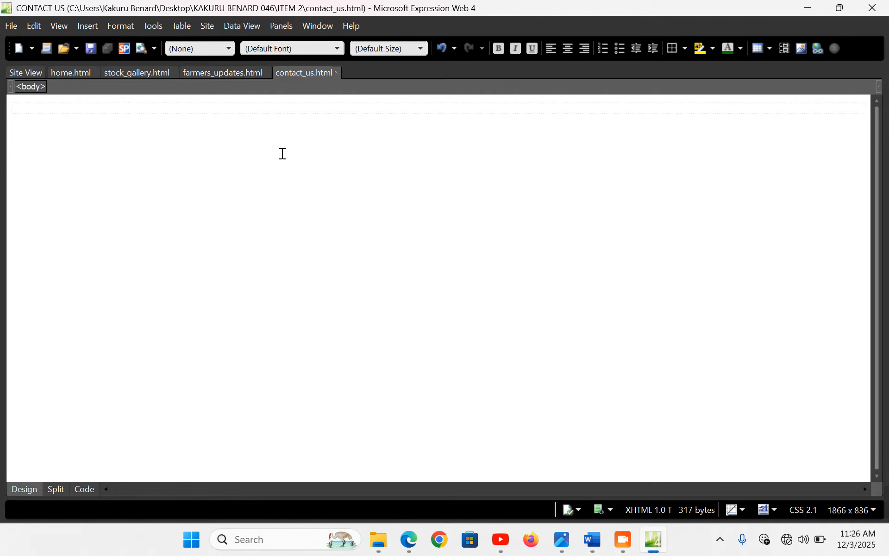
key(ctrl+v)
key(ctrl+s)
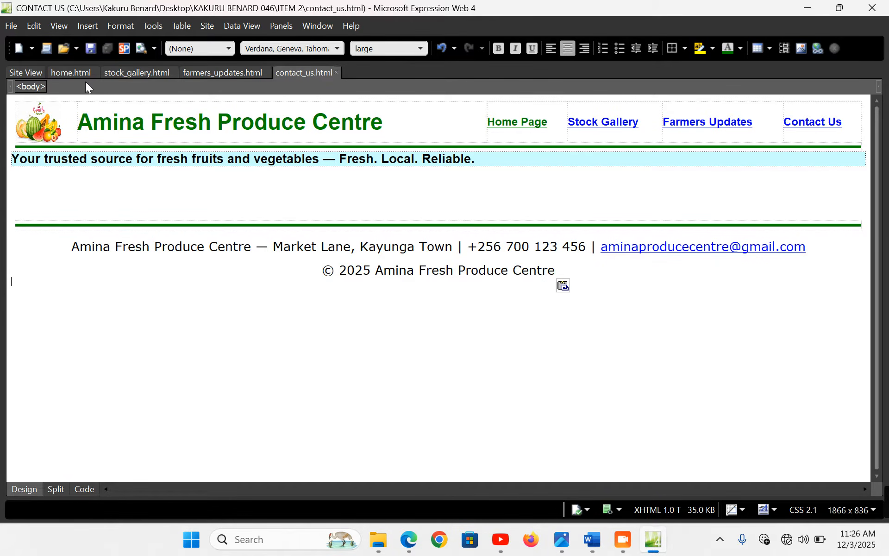
click(71, 72)
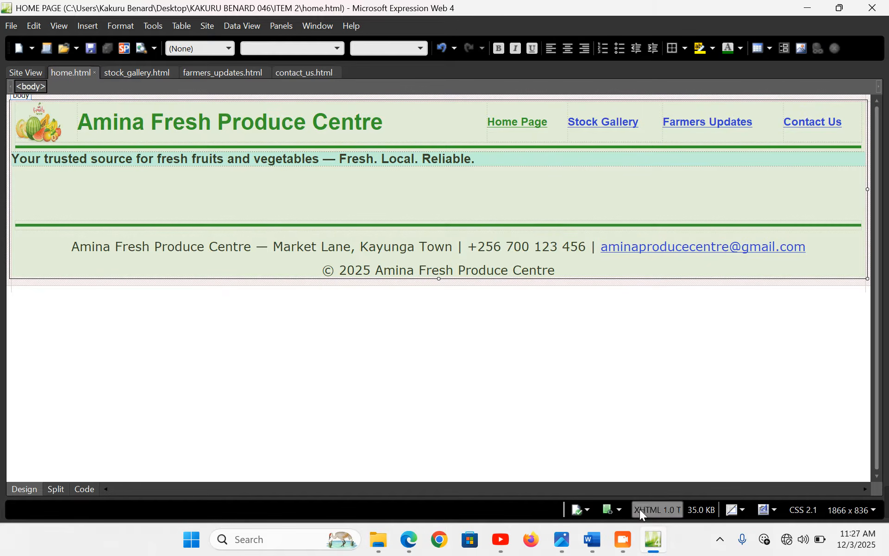
Reload the Edge preview, visit all four linked pages, then return to Expression Web
click(409, 540)
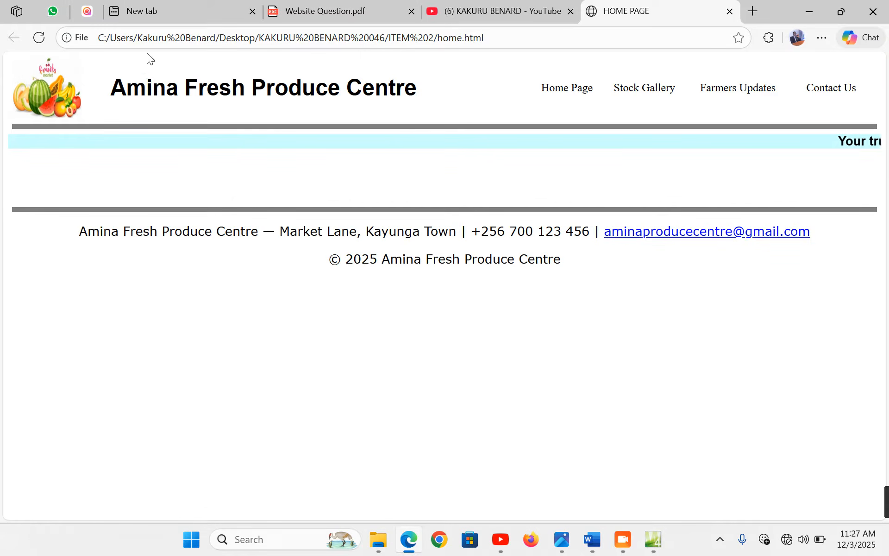
click(38, 38)
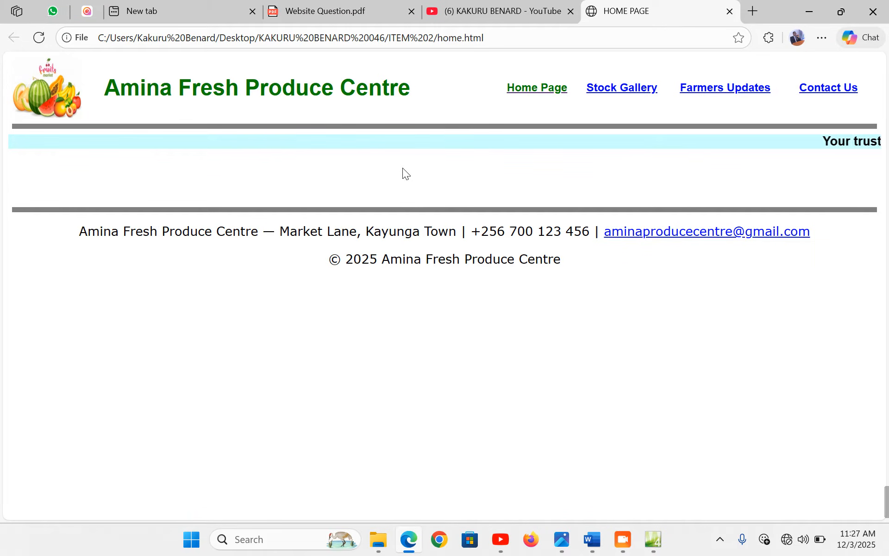
click(537, 91)
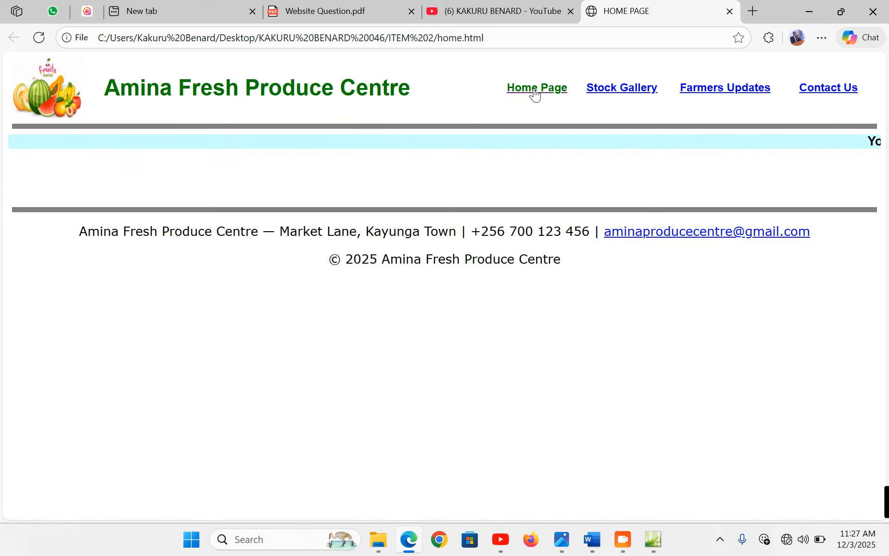
click(622, 91)
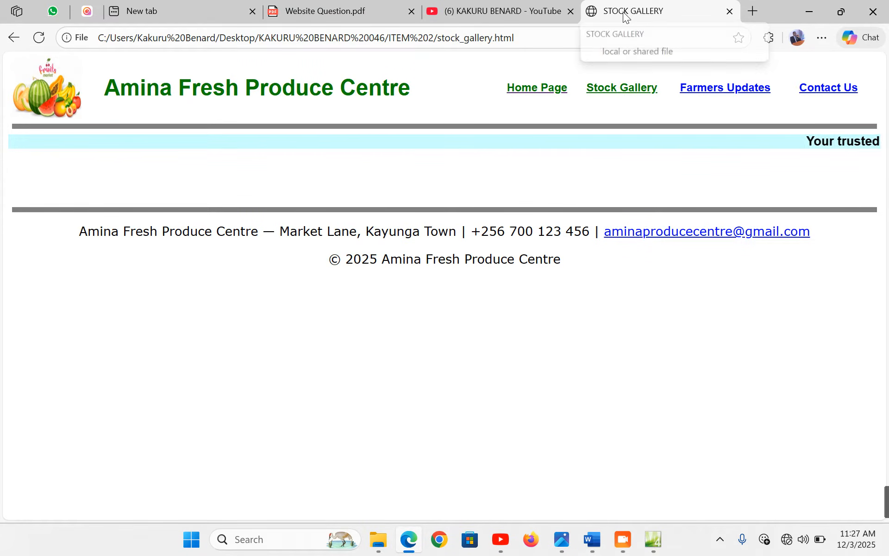
click(732, 91)
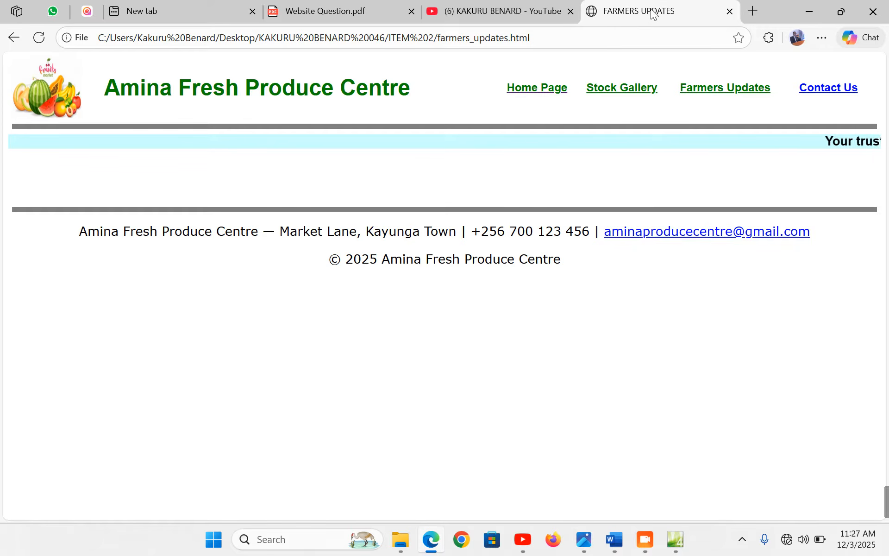
click(829, 89)
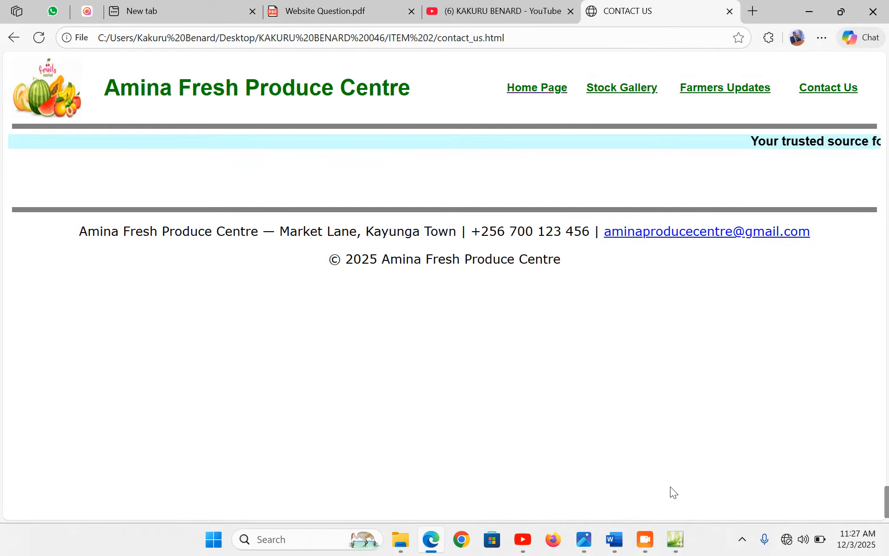
click(675, 539)
click(326, 181)
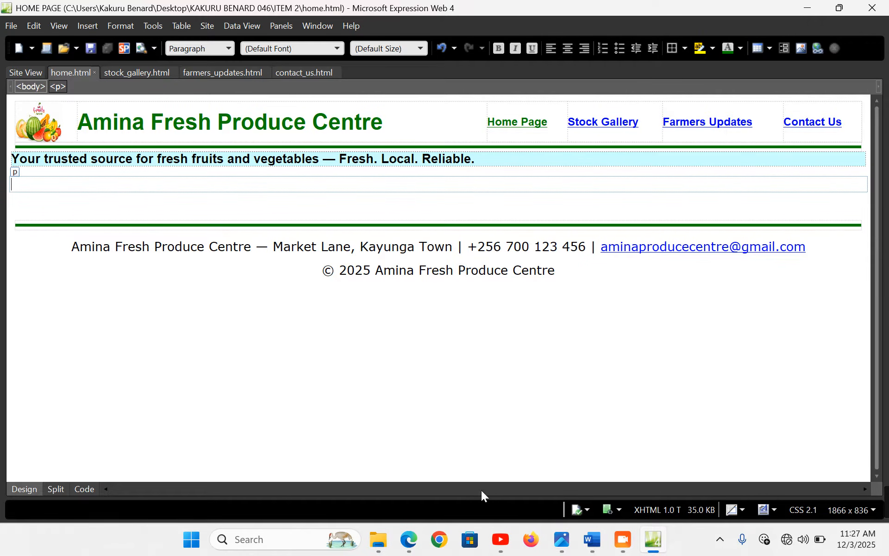
Copy the Welcome heading and tagline lines from page 1 of the Word document, then return to Expression Web
click(597, 543)
scroll(266, 274, up, 15)
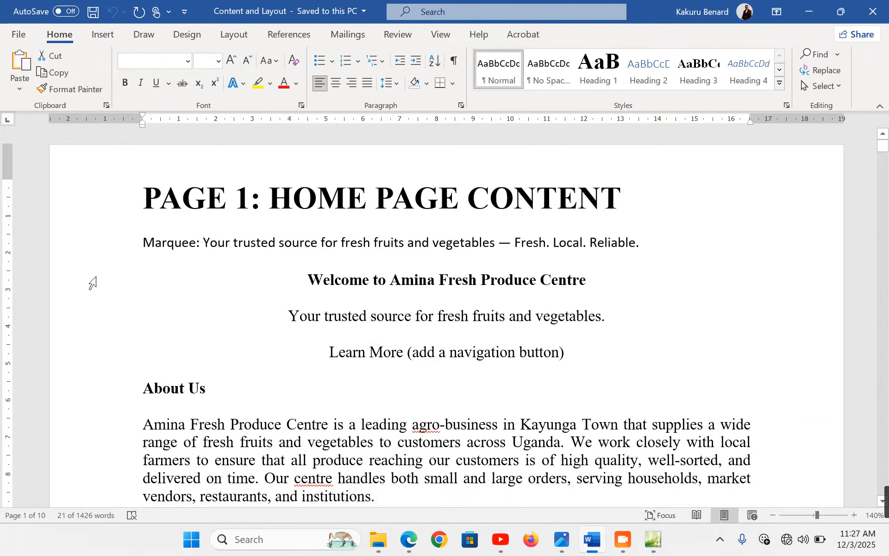
drag(69, 278, 113, 333)
key(ctrl+c)
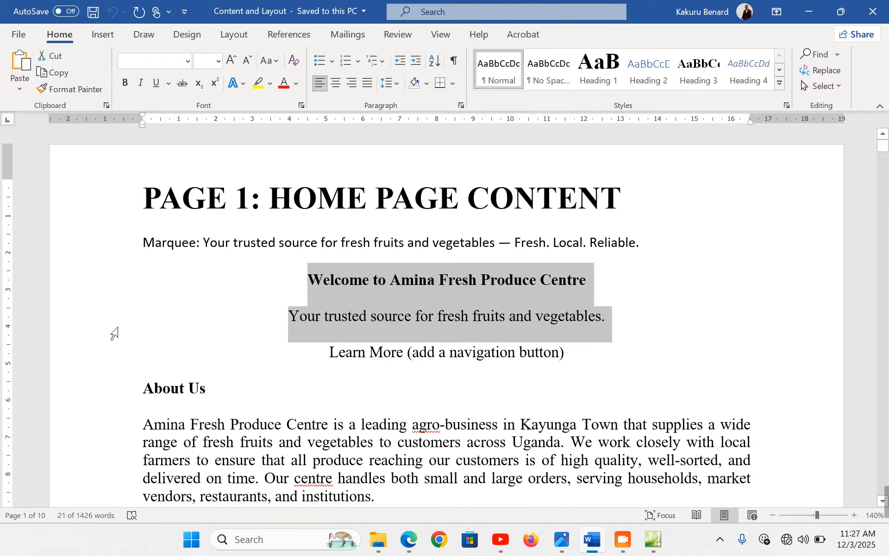
click(657, 543)
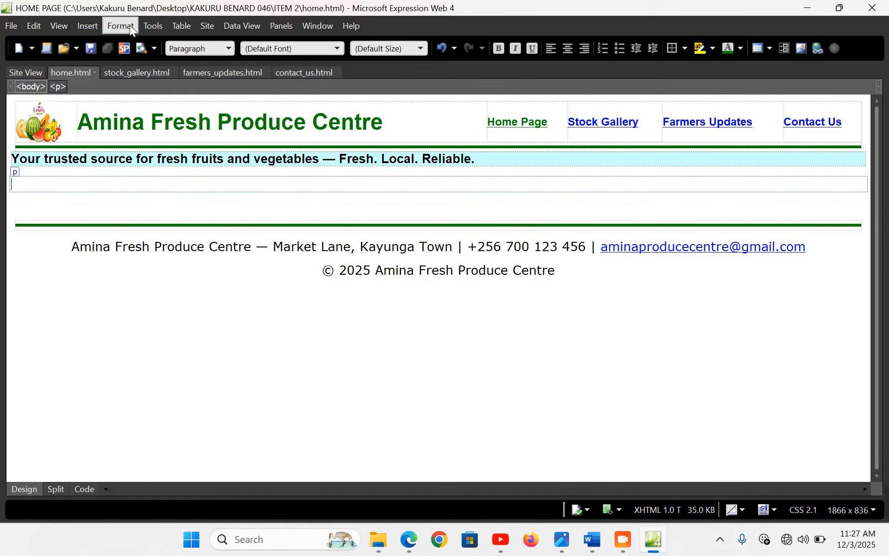
Set up a 1-row, 1-column table, 99% wide, centred, with 0 padding and 0 spacing
click(179, 27)
click(205, 44)
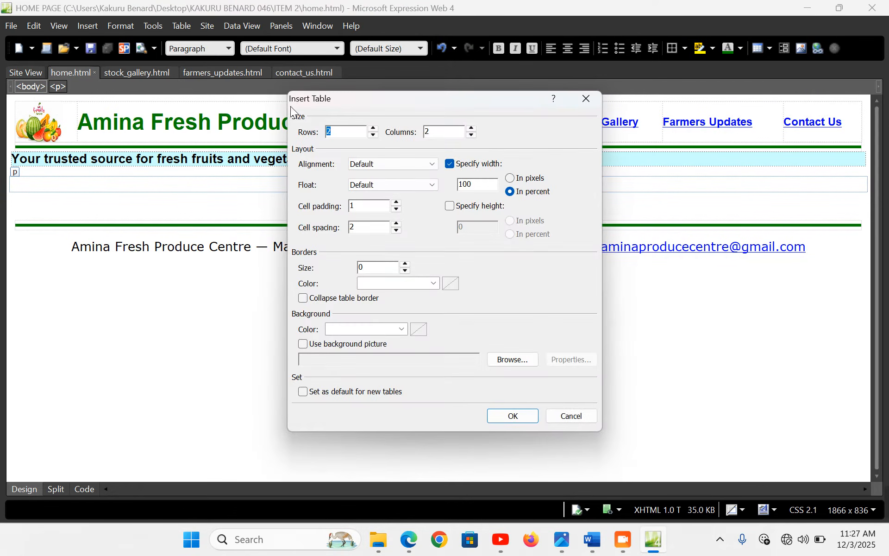
click(472, 135)
drag(477, 186, 450, 187)
text(99)
click(424, 189)
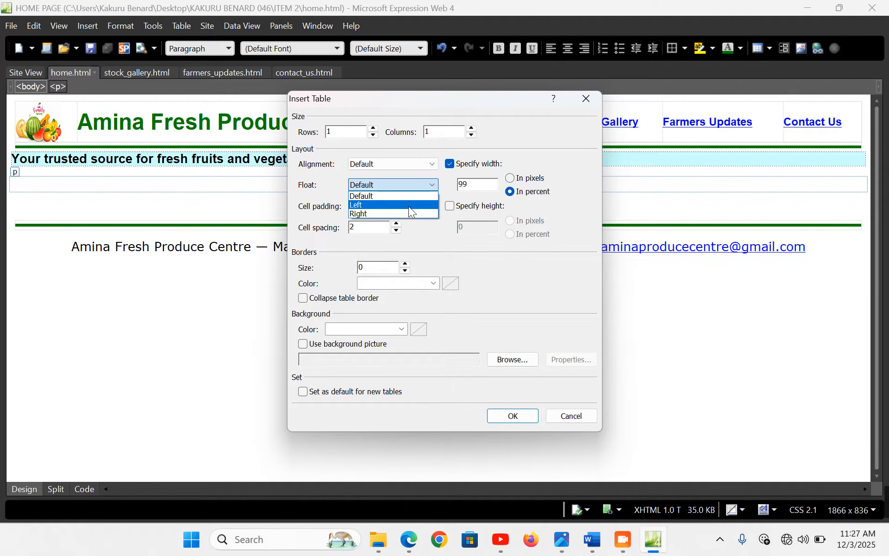
click(387, 163)
click(375, 200)
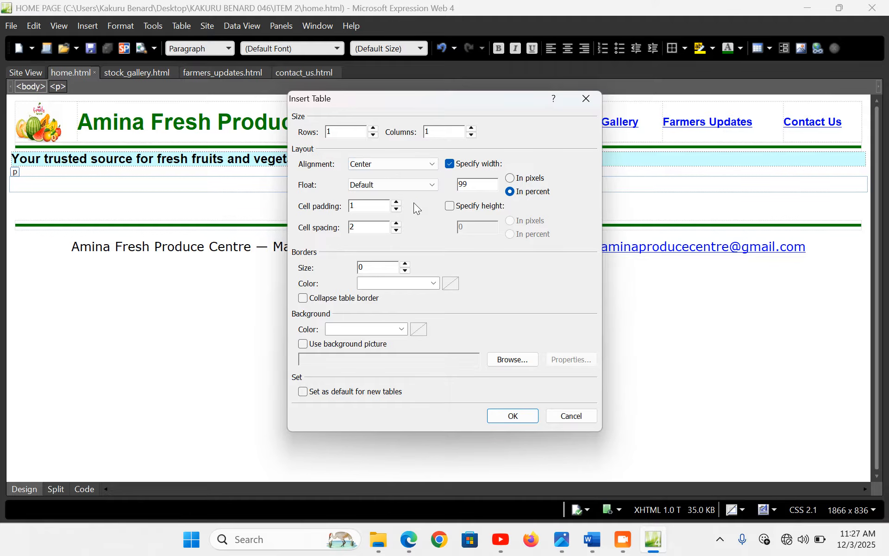
click(396, 209)
click(397, 230)
Give the table a silver (#C0C0C0) background and insert it
click(402, 329)
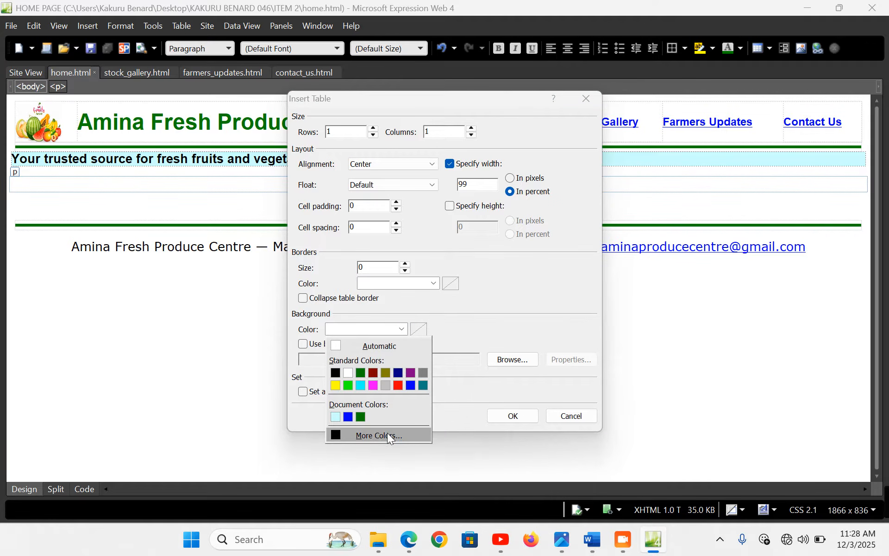
click(388, 433)
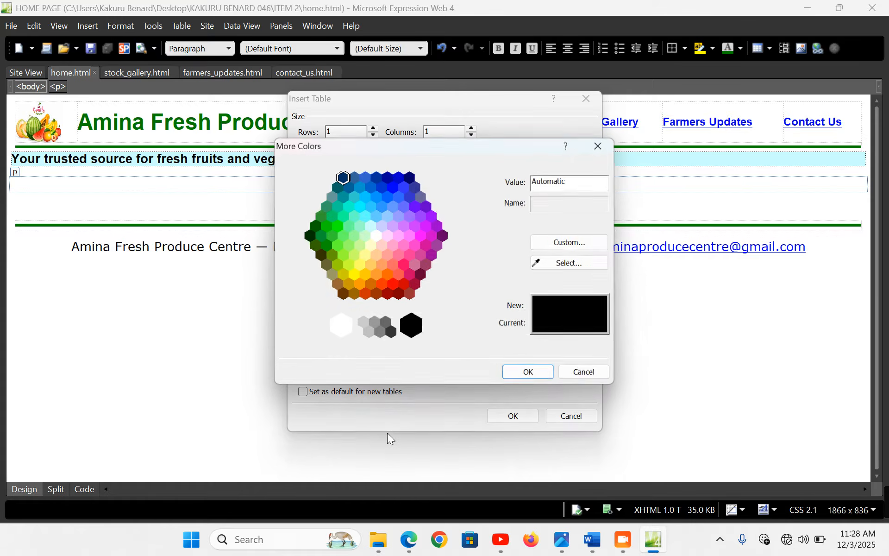
click(362, 325)
click(369, 333)
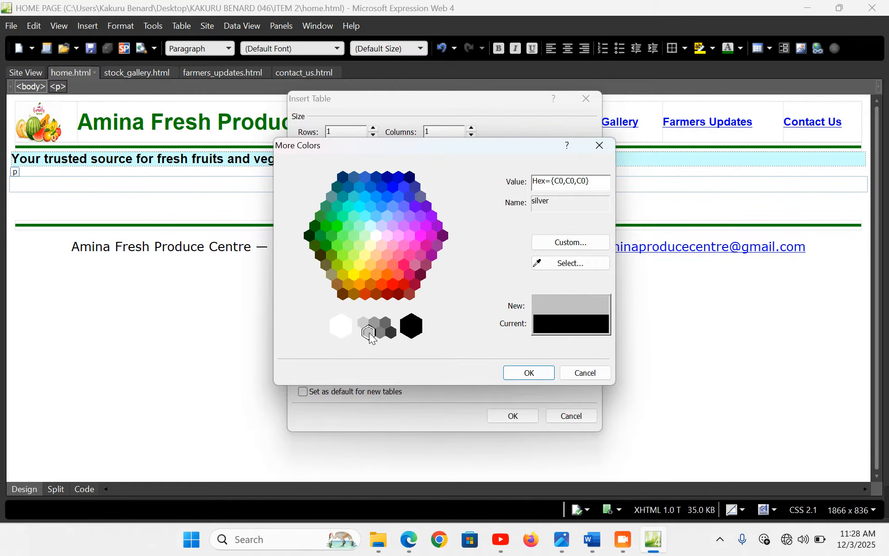
click(534, 374)
click(509, 416)
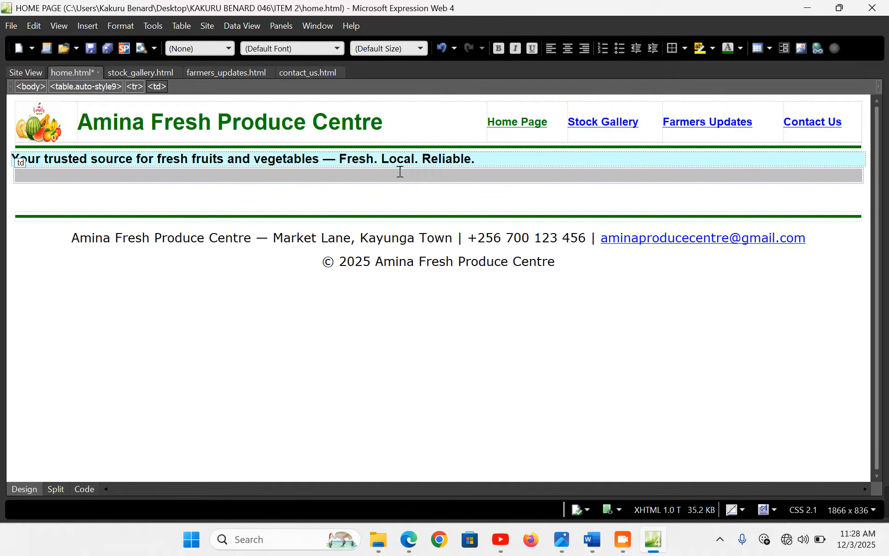
Paste the welcome and tagline lines into the grey cell and colour them white
click(400, 172)
key(ctrl+v)
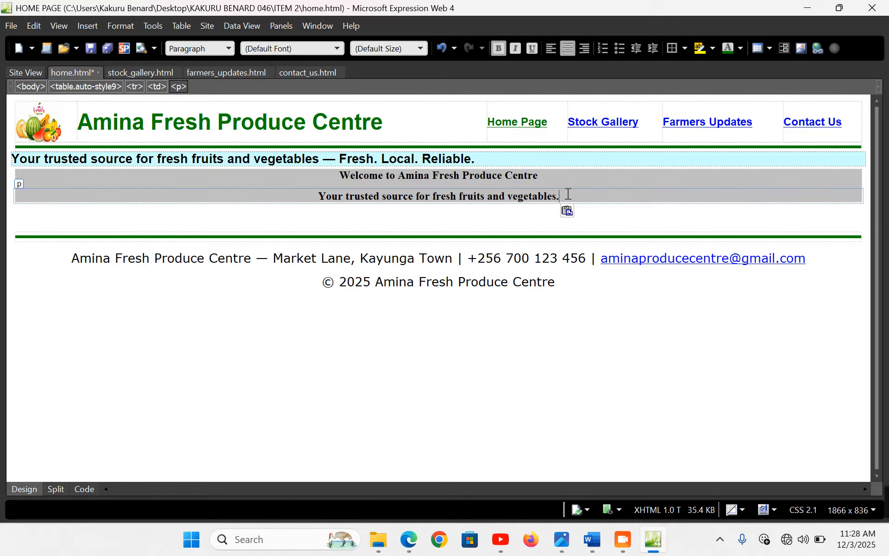
drag(568, 194, 338, 175)
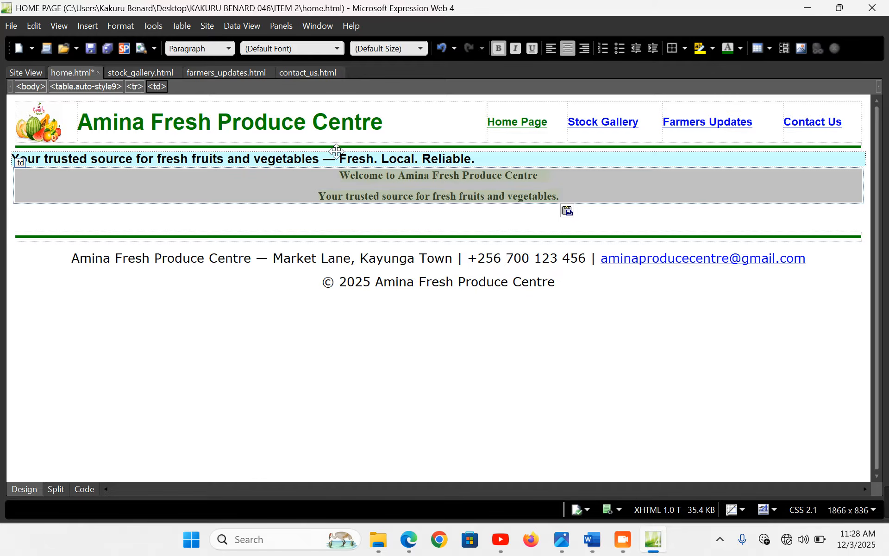
click(740, 48)
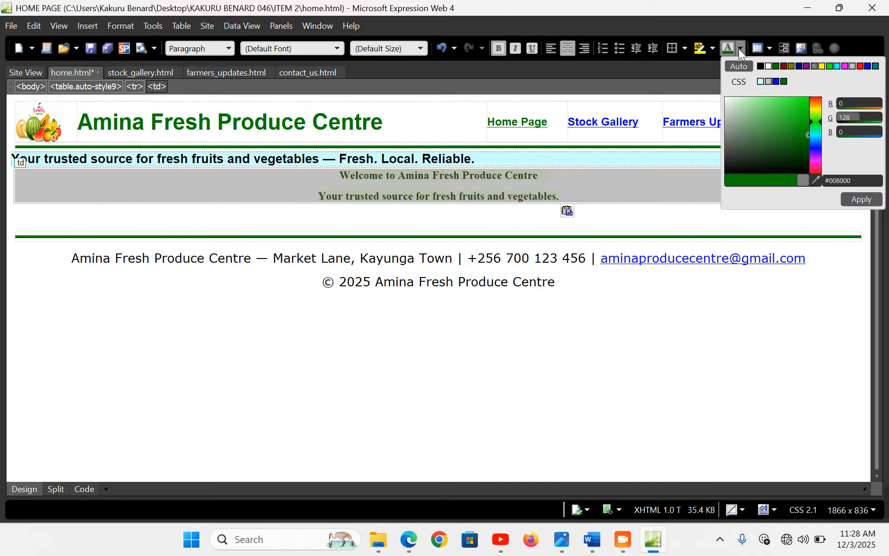
click(768, 65)
click(855, 199)
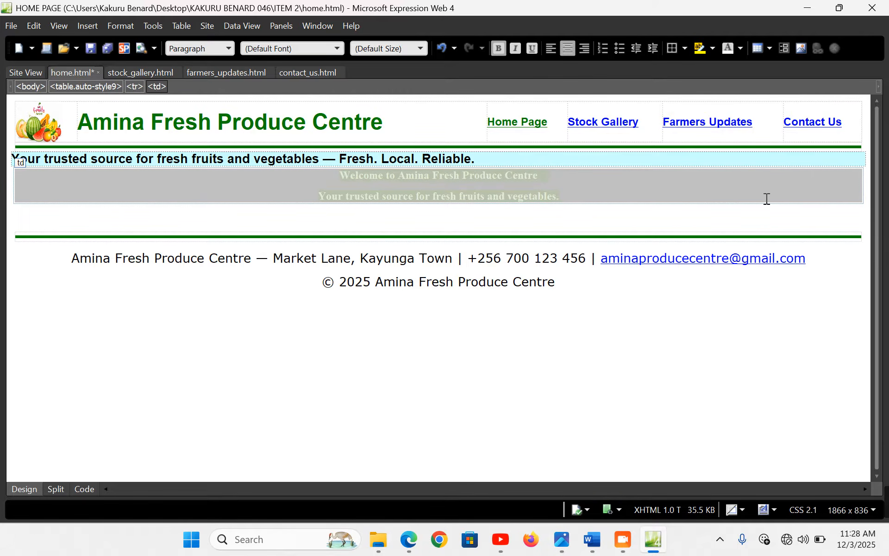
Format the welcome line as Heading 1 in Arial
click(553, 181)
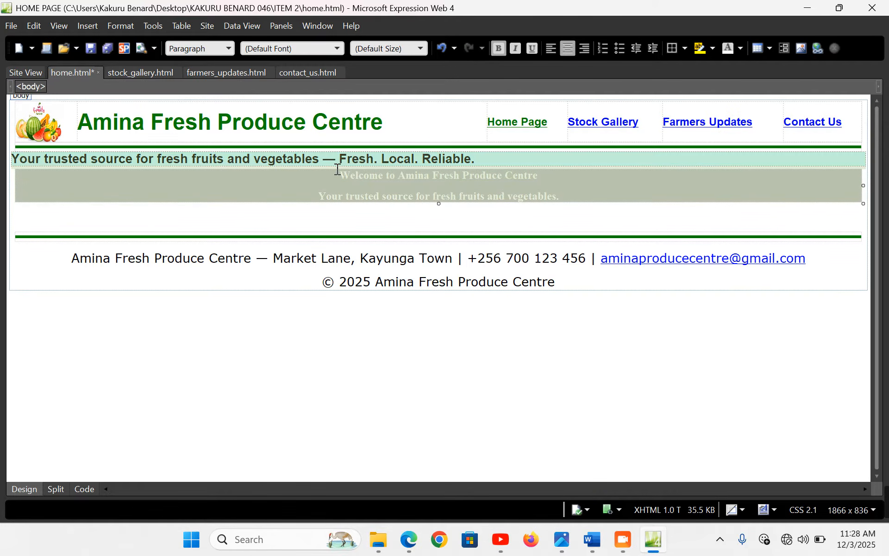
click(229, 48)
click(224, 92)
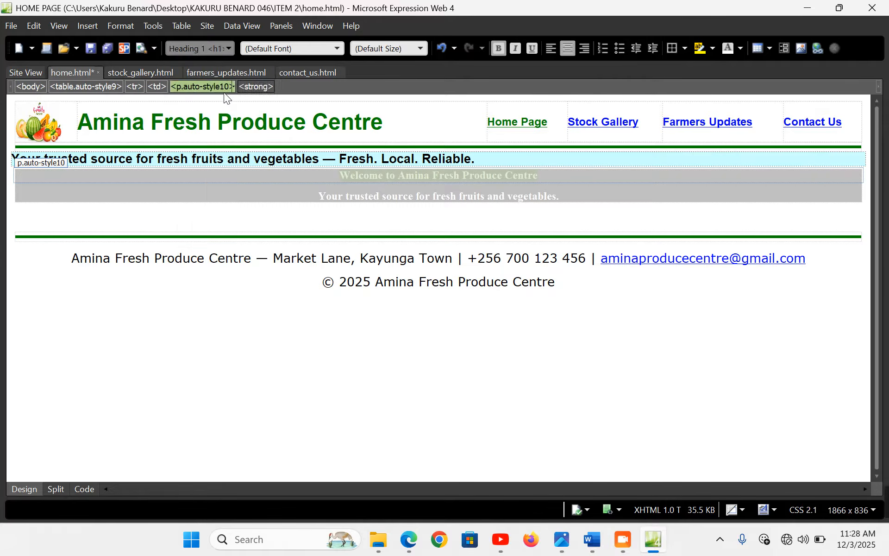
click(420, 48)
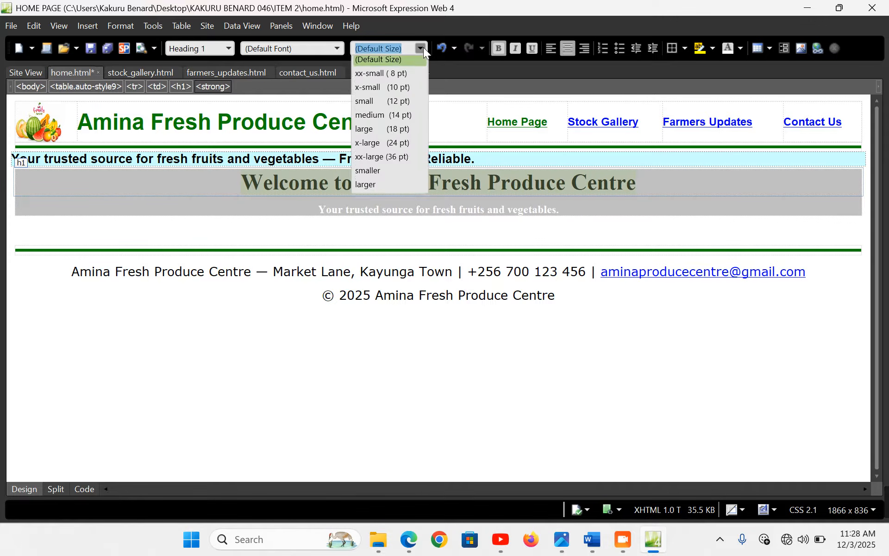
click(335, 47)
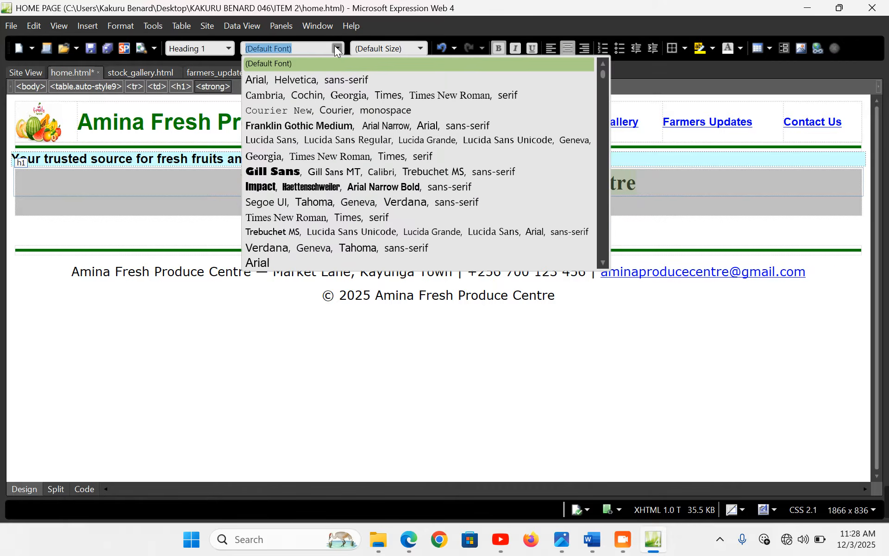
click(288, 259)
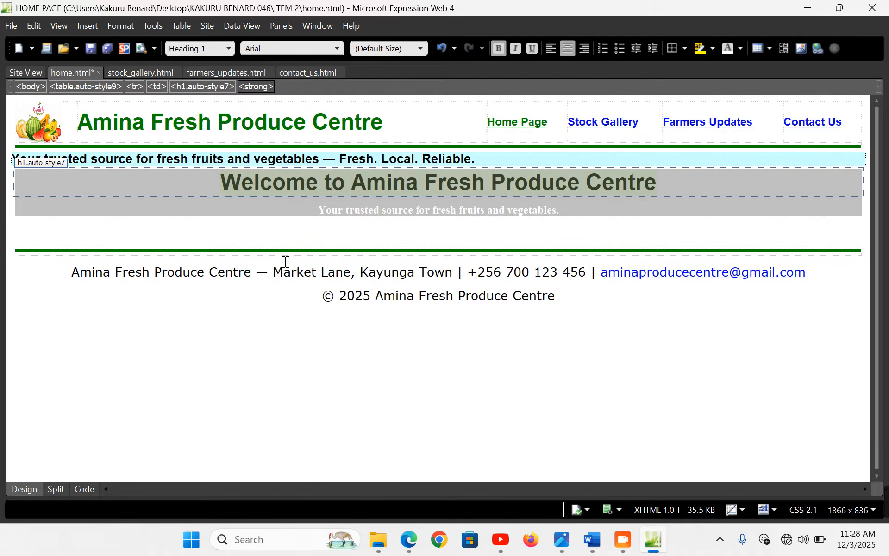
Set the tagline to large Verdana and add an empty line after it
drag(562, 208, 320, 209)
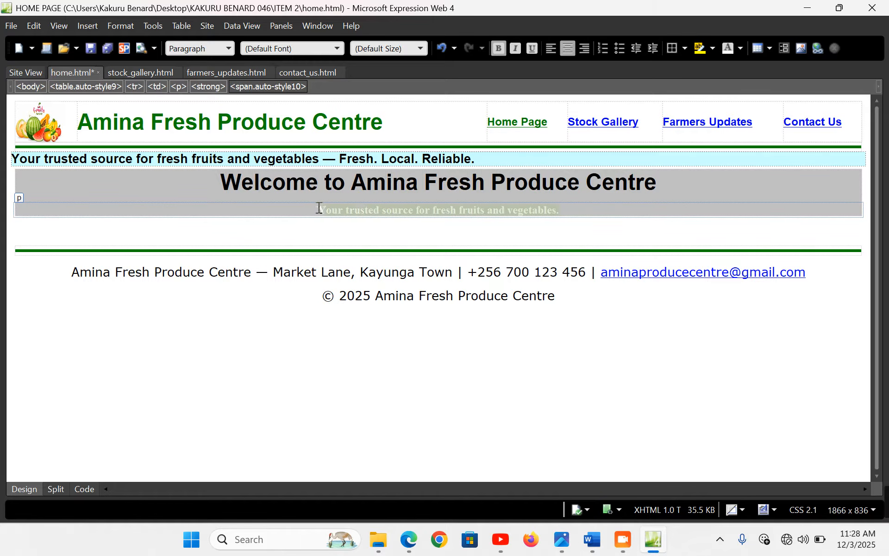
click(338, 48)
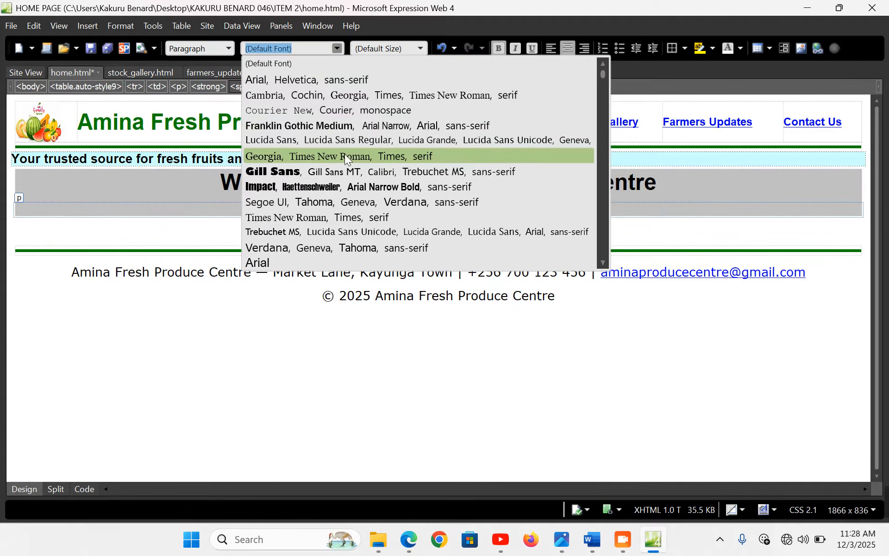
click(294, 246)
click(423, 48)
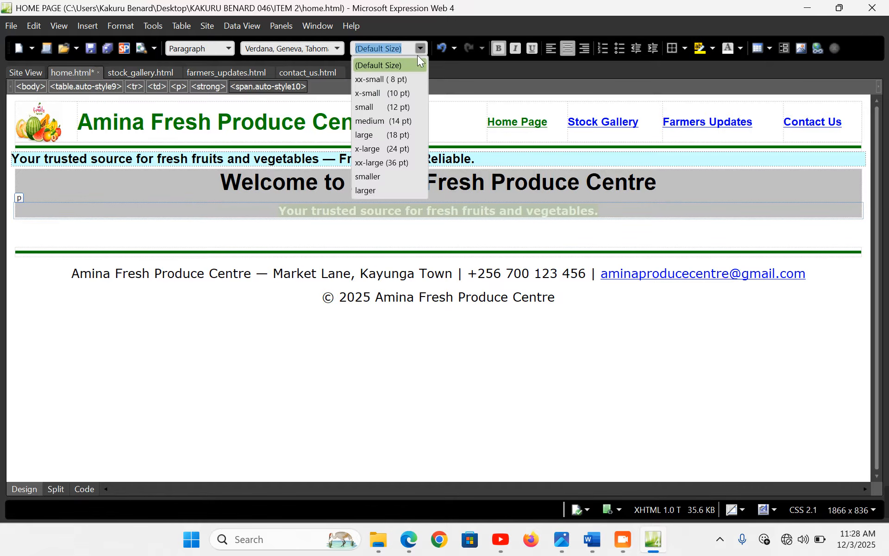
click(397, 133)
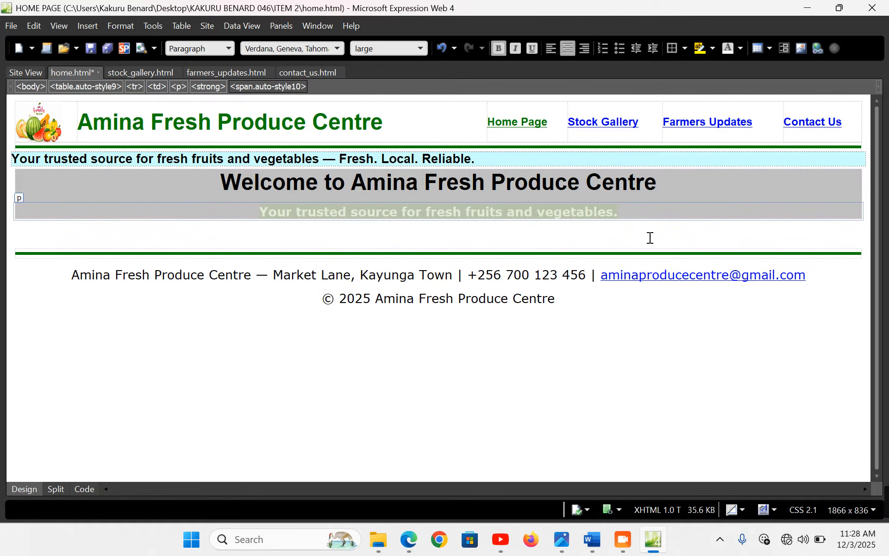
click(637, 213)
key(Return)
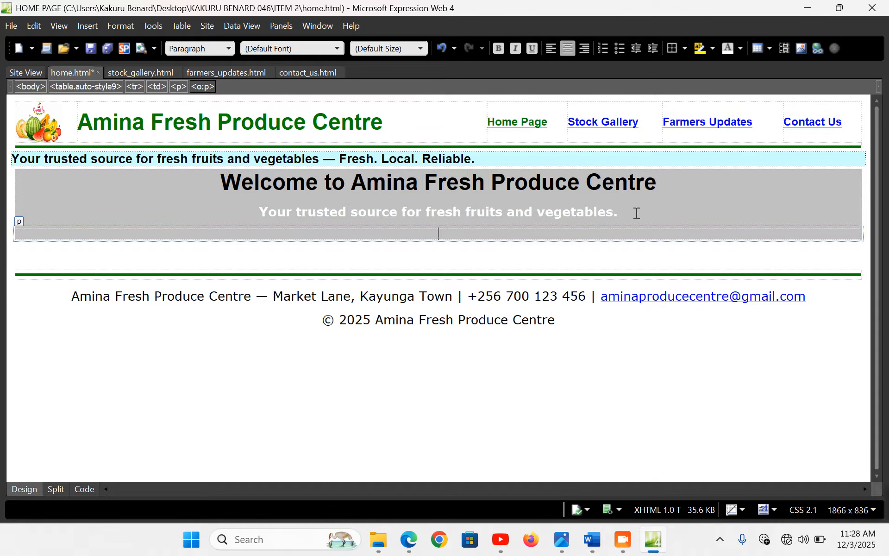
Create a Border Bottom 2 interactive button labelled 'Learn More' linking to farmers_updates.html
click(95, 25)
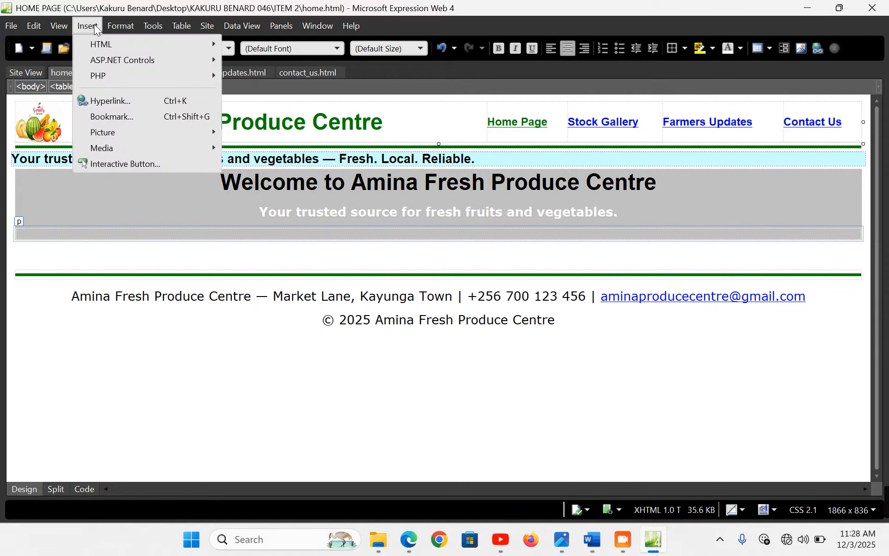
click(121, 164)
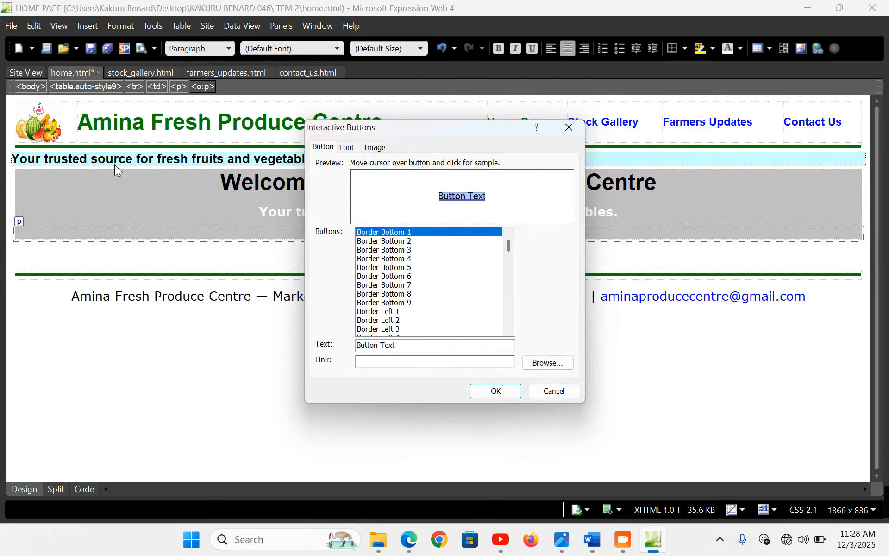
click(407, 241)
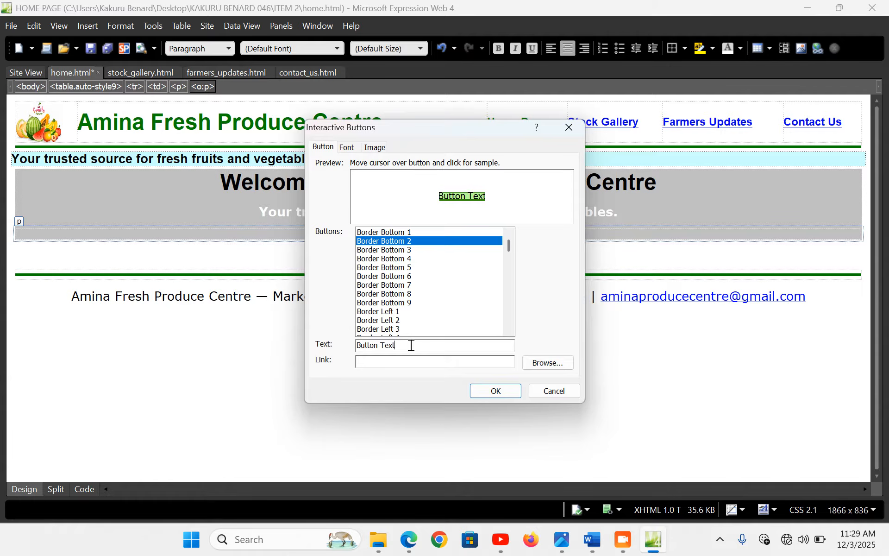
drag(411, 346, 346, 341)
key(BackSpace)
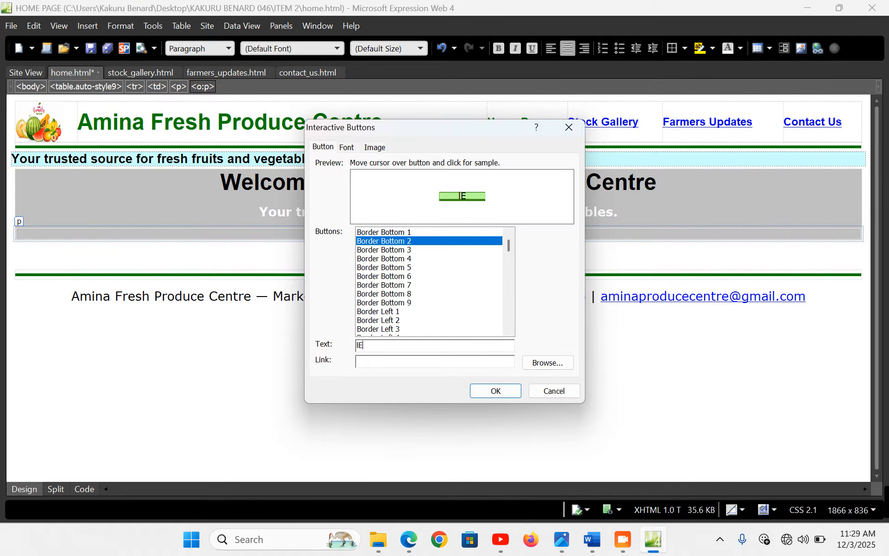
text(Learn More)
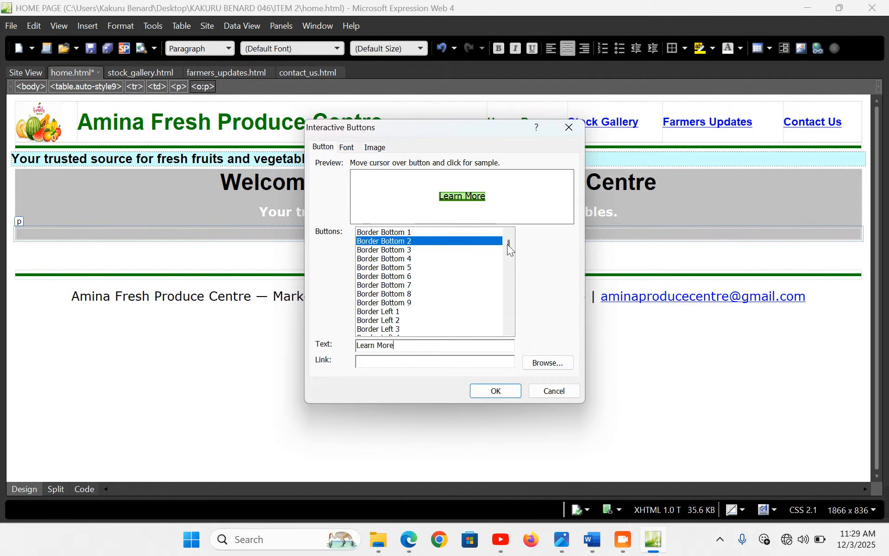
click(547, 363)
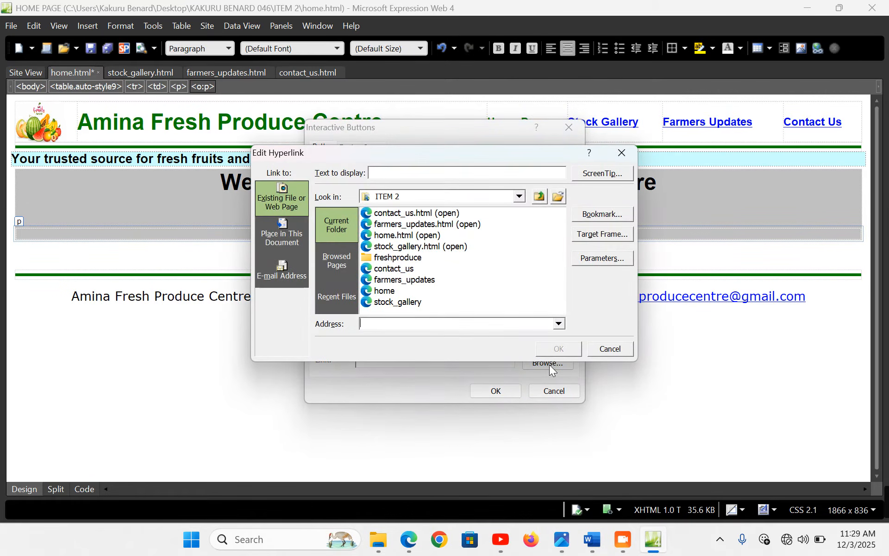
click(413, 224)
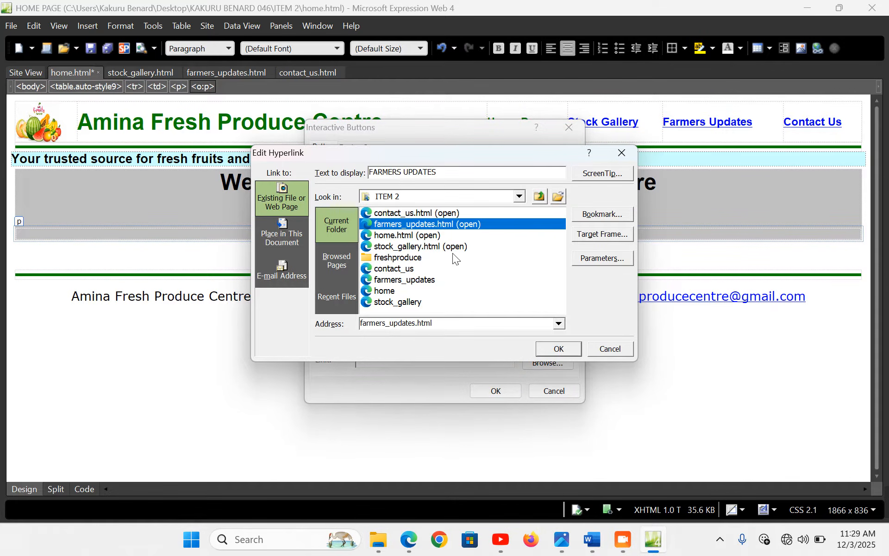
click(550, 350)
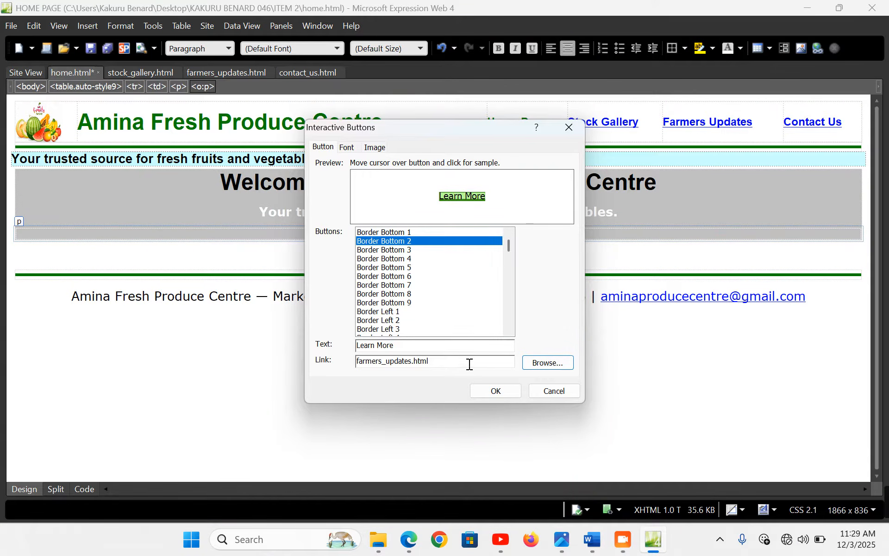
Give the button 12-point Tahoma text and a 155×31 image, insert it, and save the page
click(346, 147)
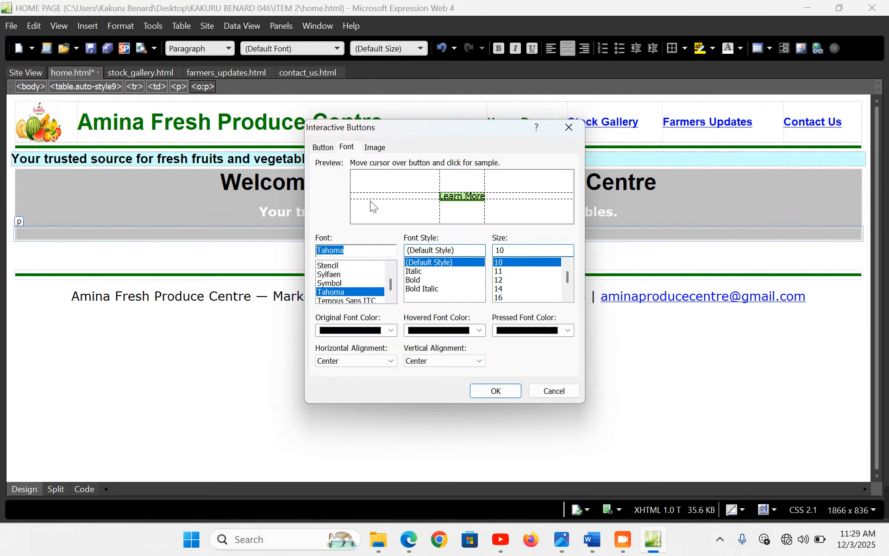
click(500, 280)
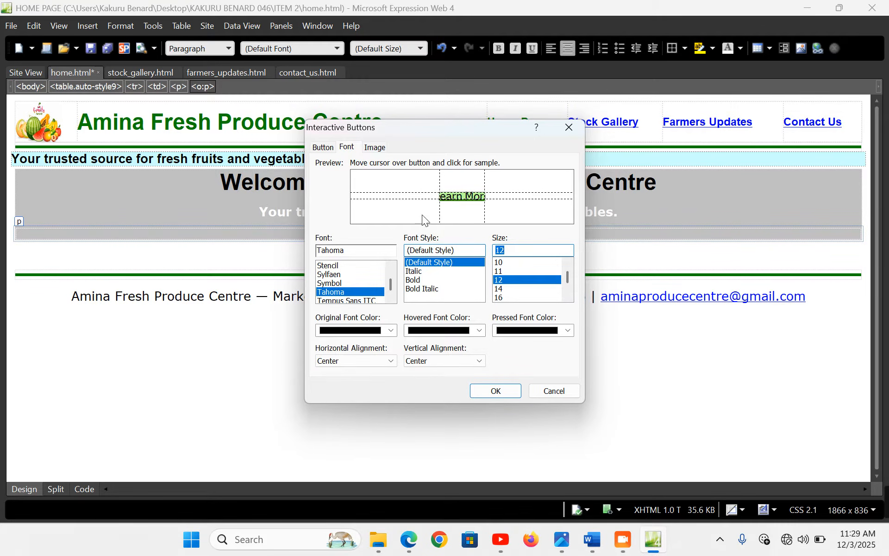
click(379, 149)
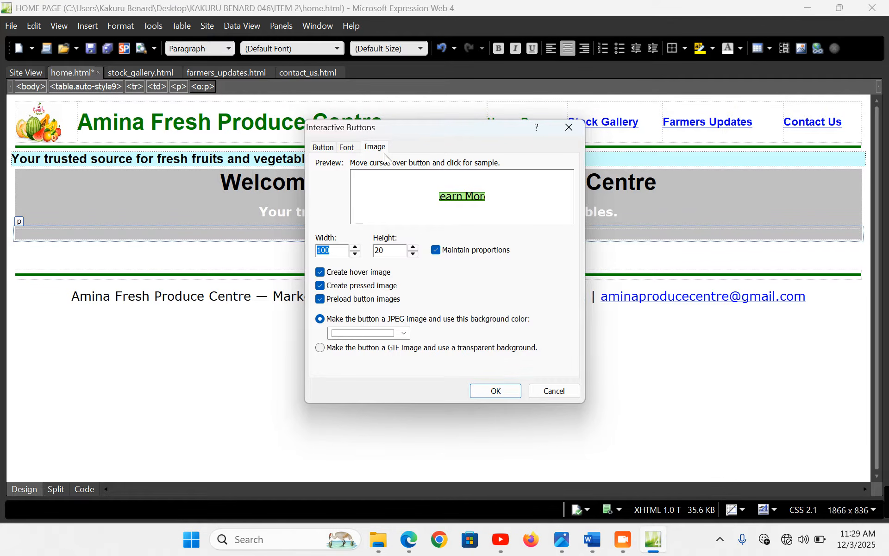
click(413, 249)
click(413, 248)
click(413, 249)
click(413, 248)
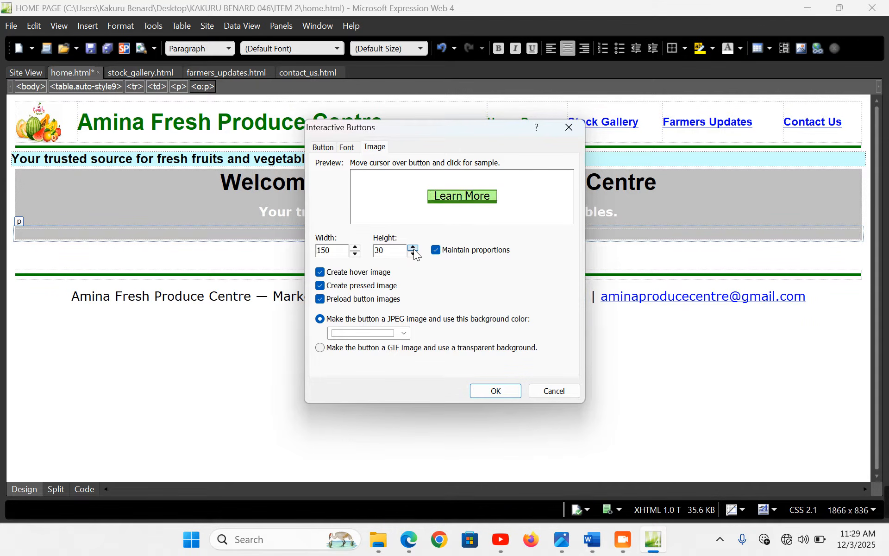
click(412, 248)
click(499, 392)
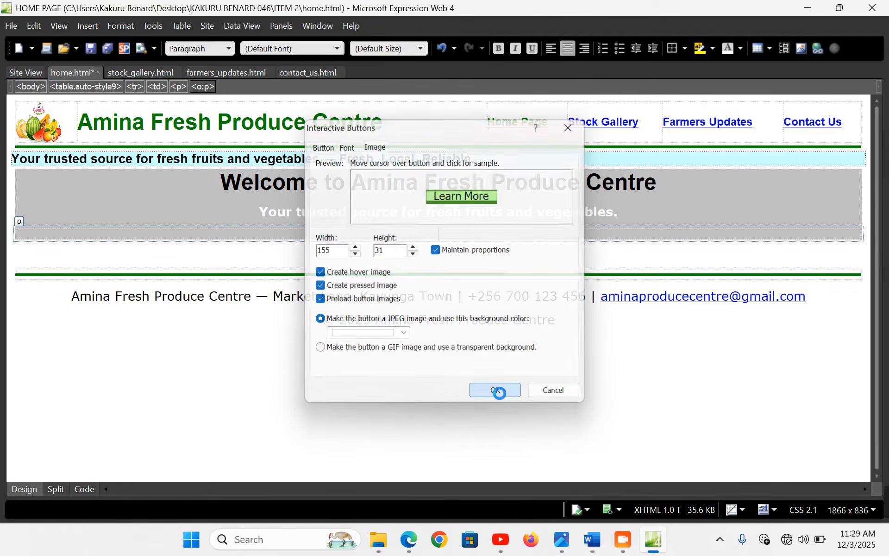
key(ctrl+s)
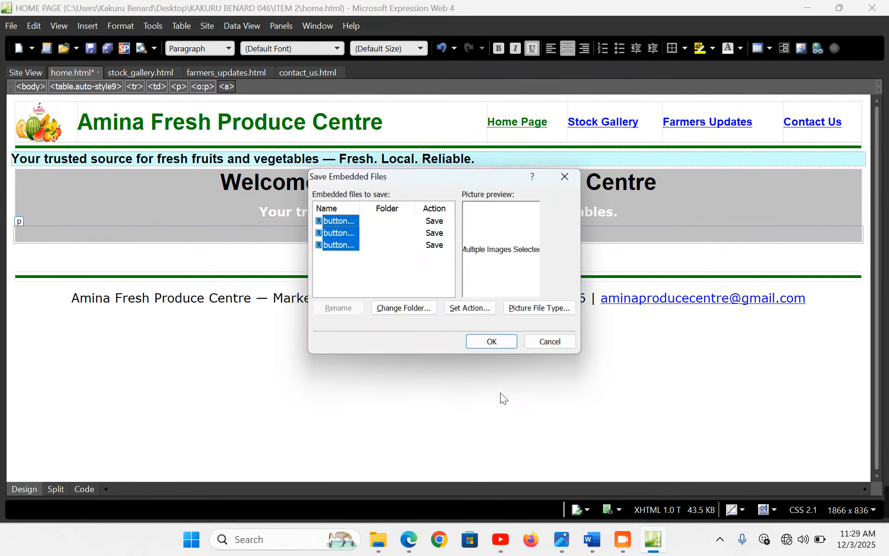
Store the three button images in the freshproduce folder and finish saving home.html
click(404, 309)
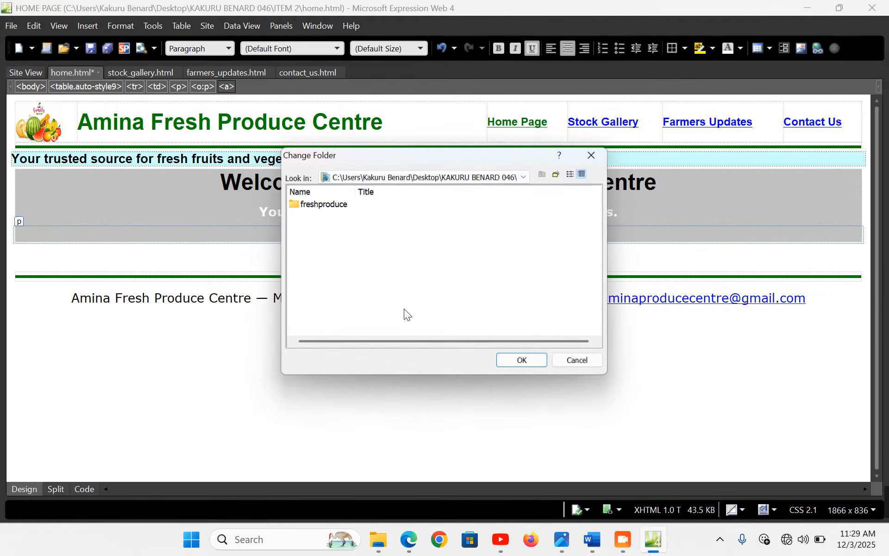
double_click(313, 206)
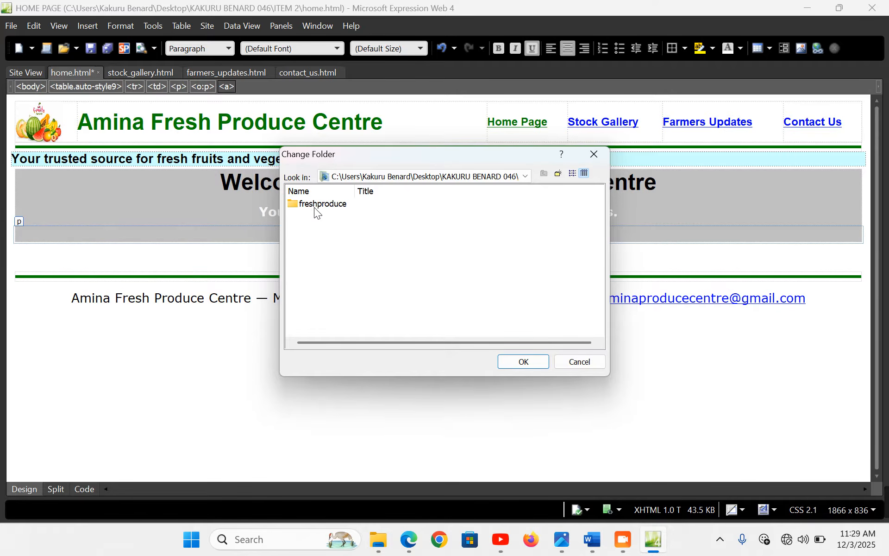
click(524, 362)
click(487, 346)
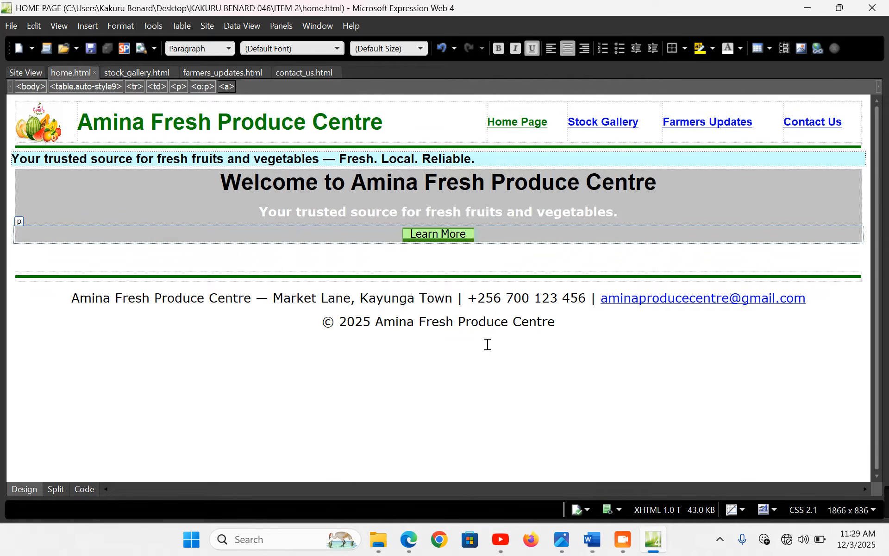
Reload home.html in Edge to check the Learn More button, then return to Expression Web
click(410, 539)
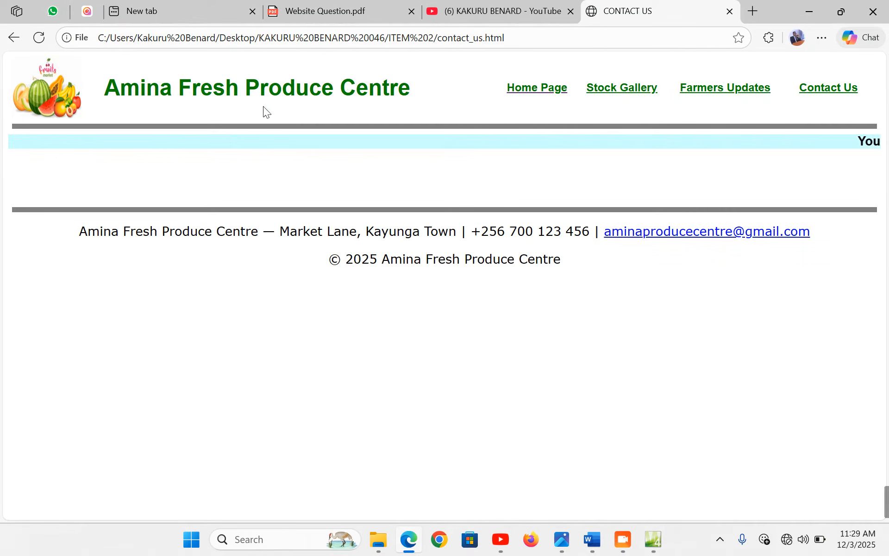
click(543, 87)
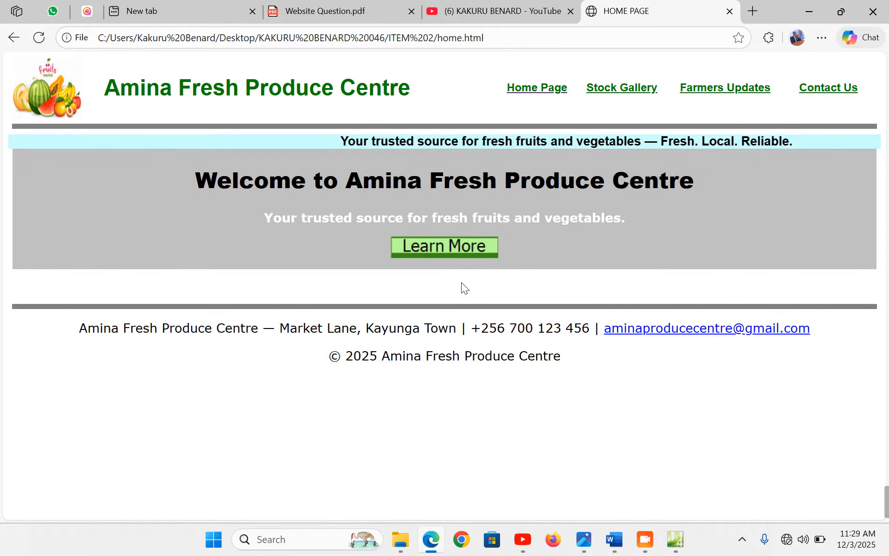
click(684, 548)
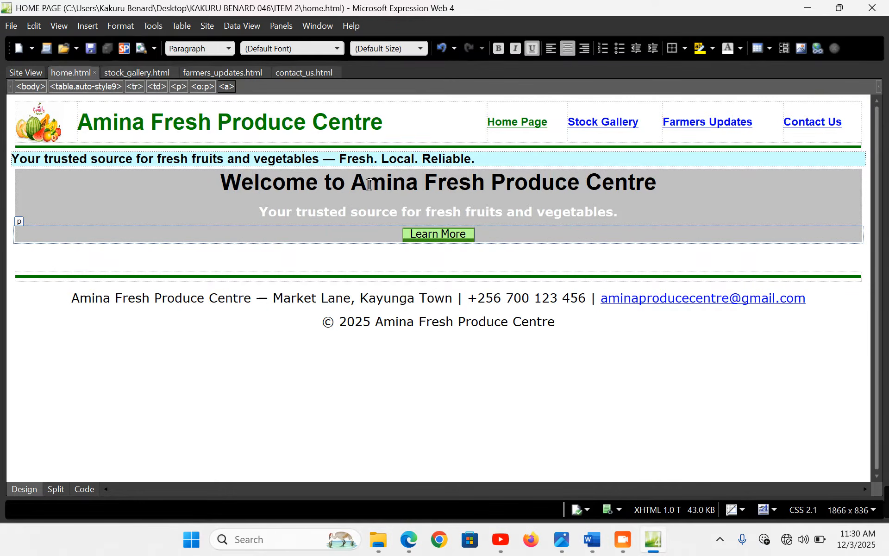
Make the welcome heading white and begin a new table in the empty line below the banner
click(728, 48)
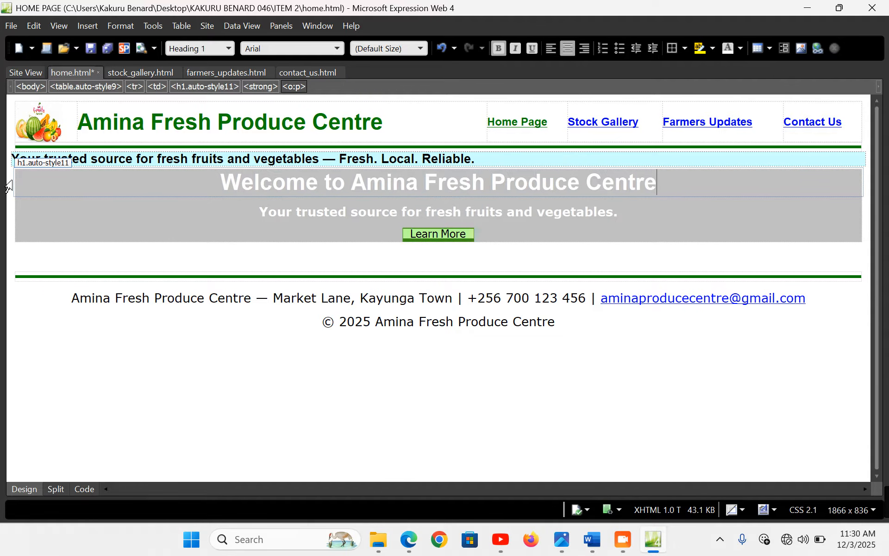
click(114, 252)
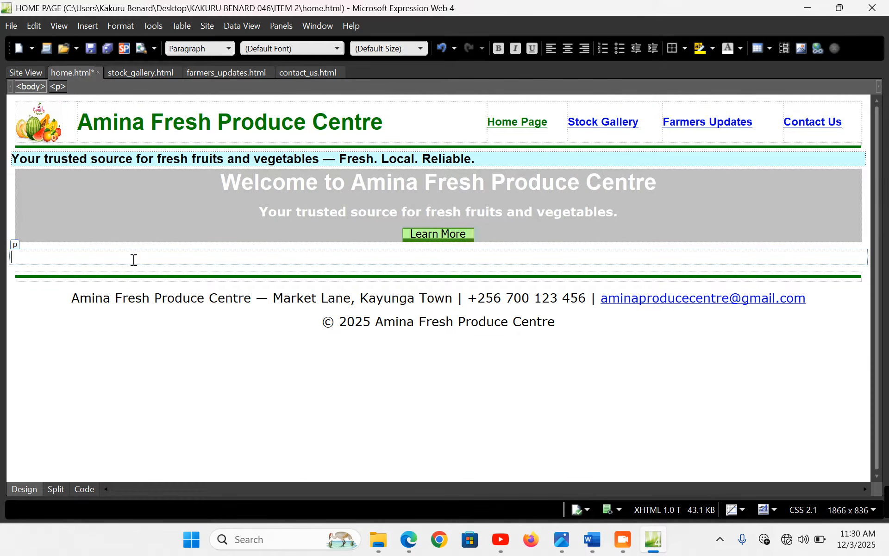
click(187, 26)
click(195, 45)
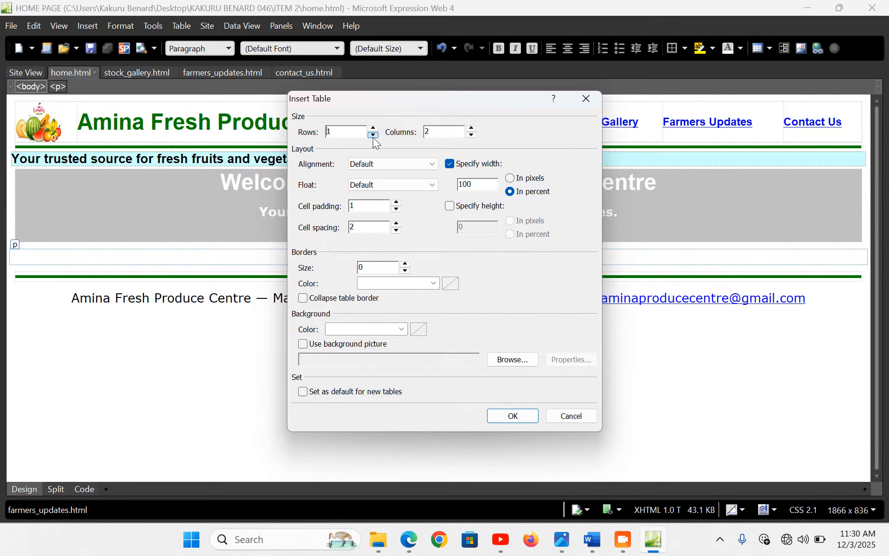
Insert a centred 1-row, 2-column table, 99% wide, with 0 padding and spacing
click(433, 164)
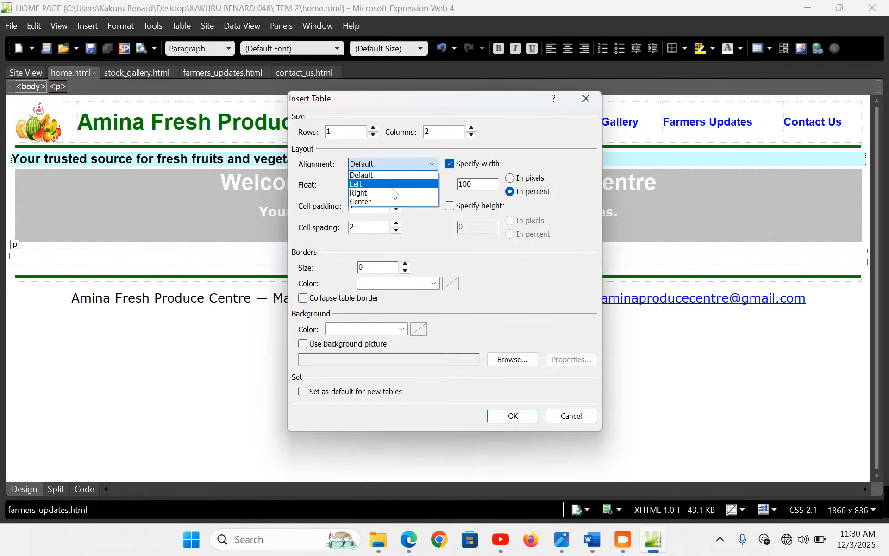
click(368, 202)
double_click(478, 184)
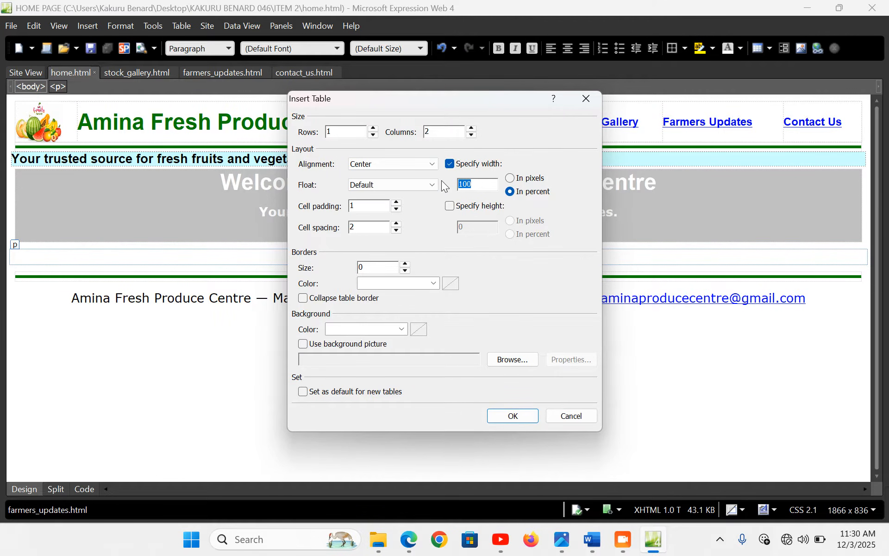
text(99)
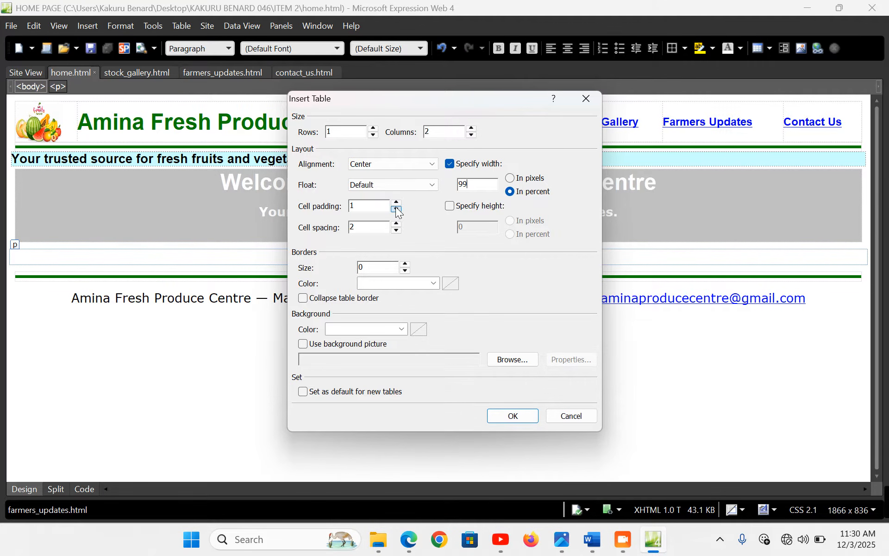
click(396, 209)
click(397, 231)
click(517, 416)
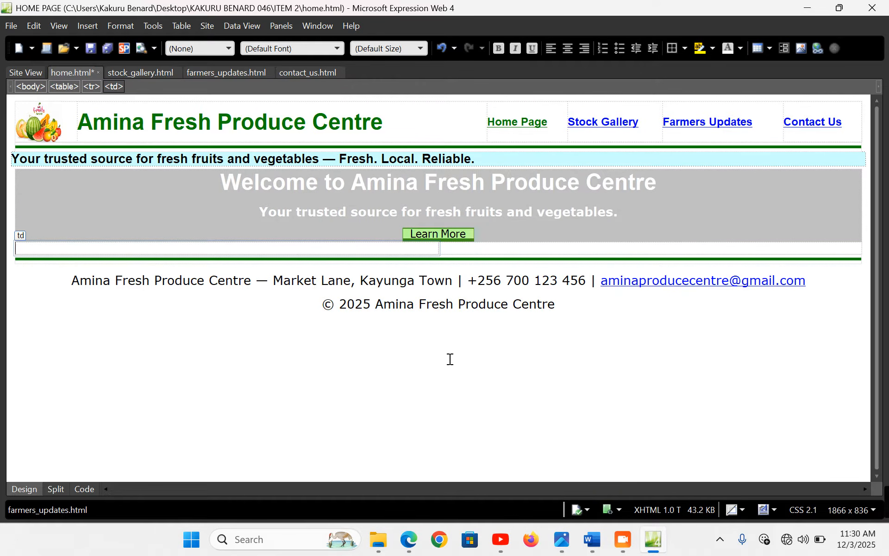
Copy the About Us and What We Do text from Word and place the cursor in the table's left cell
click(591, 541)
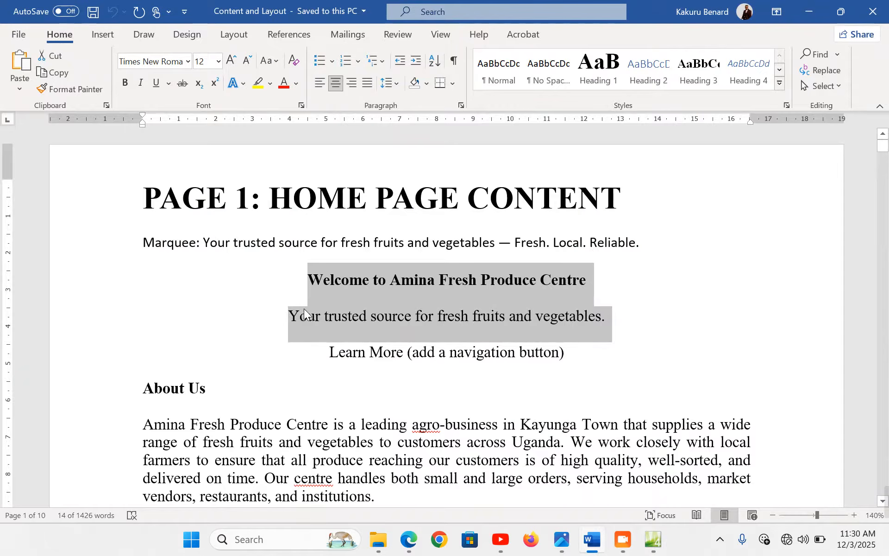
scroll(301, 315, down, 5)
drag(111, 208, 183, 486)
key(ctrl+c)
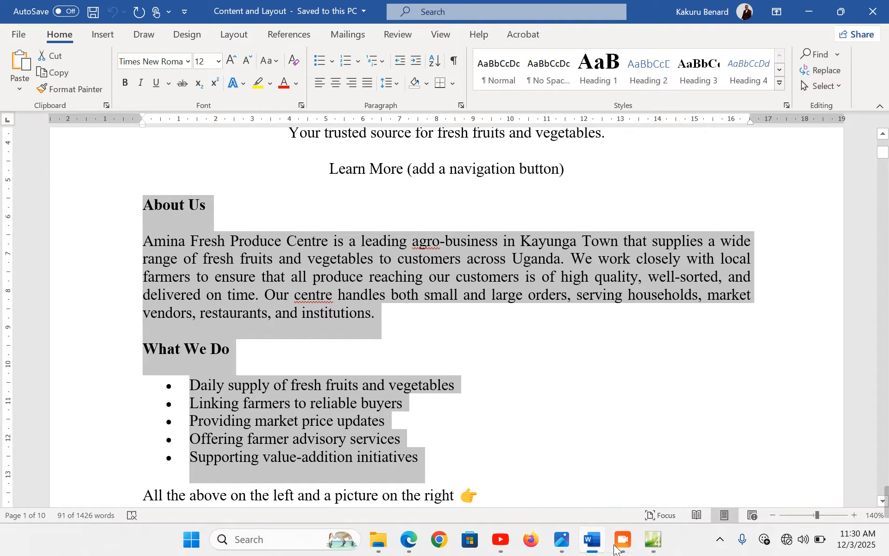
click(653, 540)
click(129, 248)
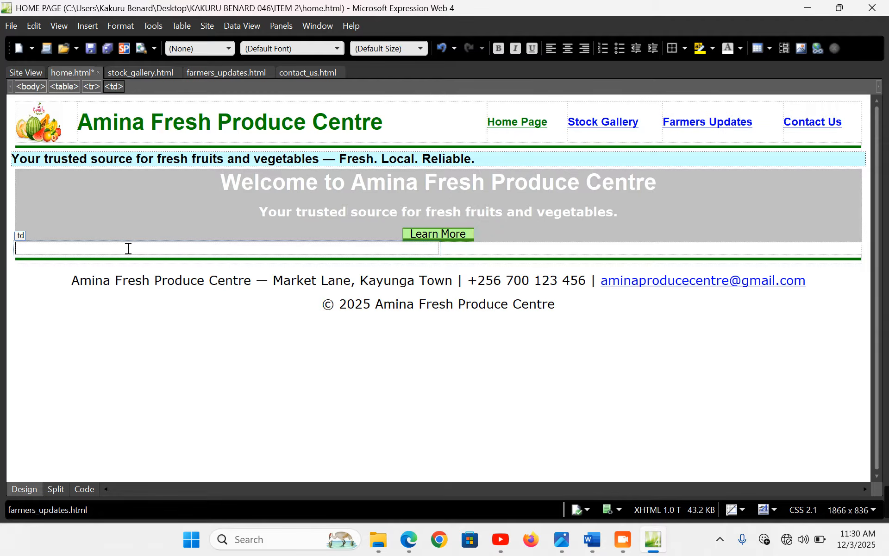
Paste the About Us text into the left cell and insert the fresh photo from file
key(ctrl+v)
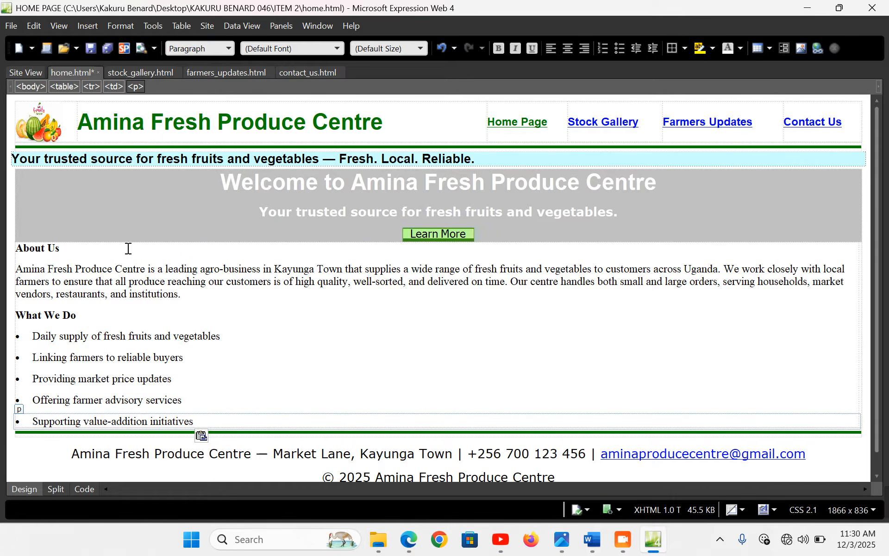
click(860, 333)
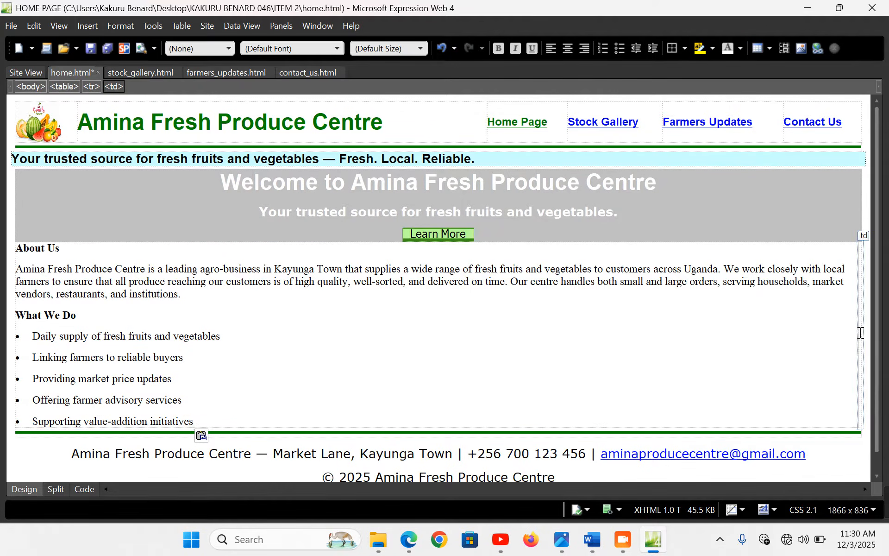
click(85, 26)
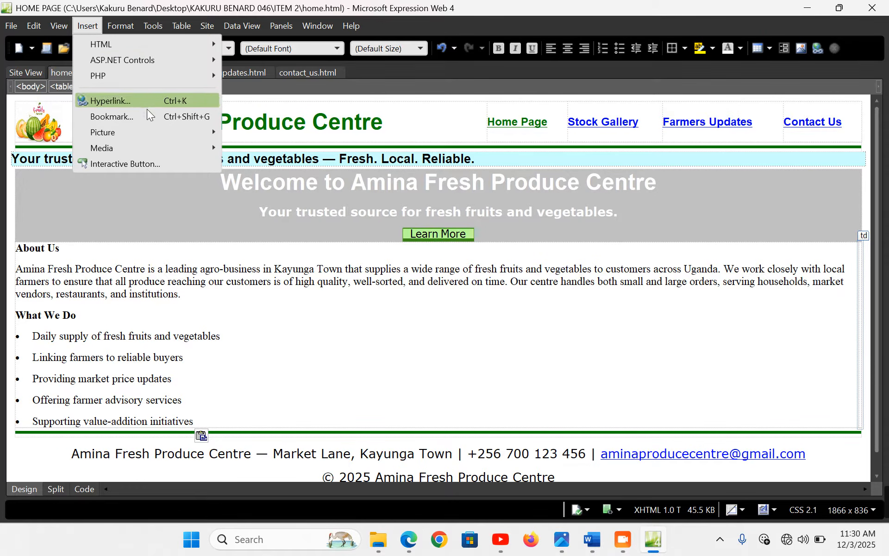
mouse_move(198, 136)
click(268, 135)
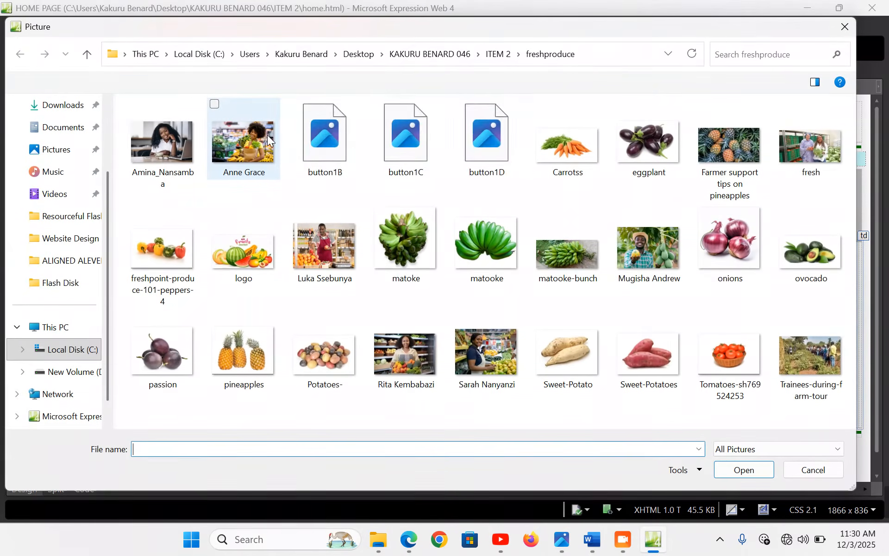
double_click(816, 156)
click(492, 289)
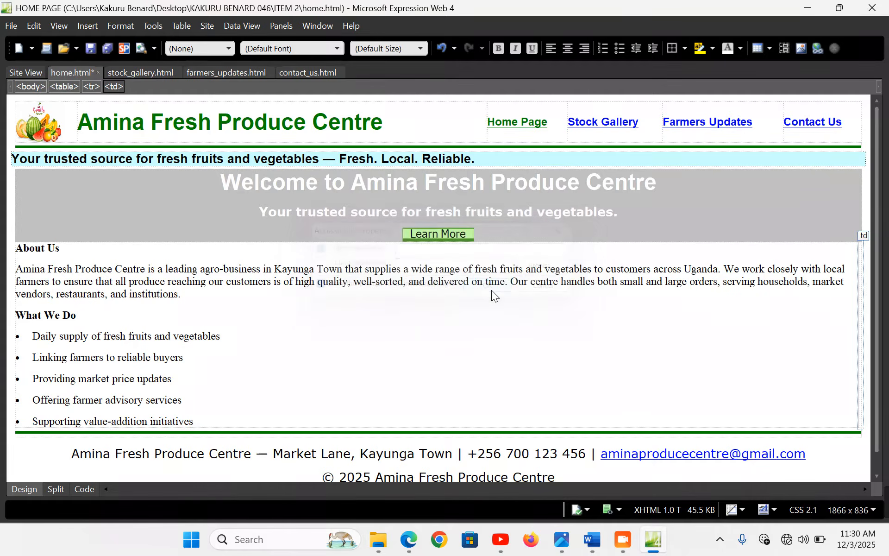
Resize the photo to 500 by 300 pixels, save home.html and preview it in the browser
double_click(541, 396)
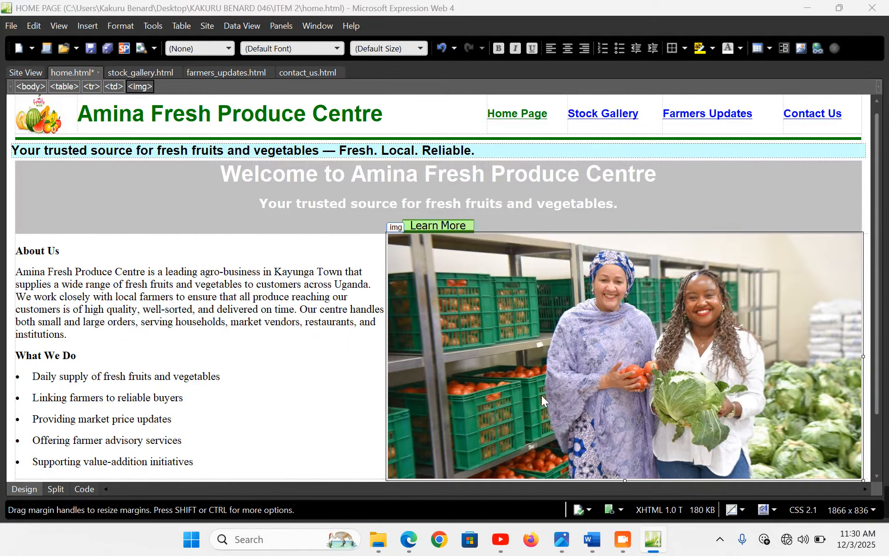
click(353, 162)
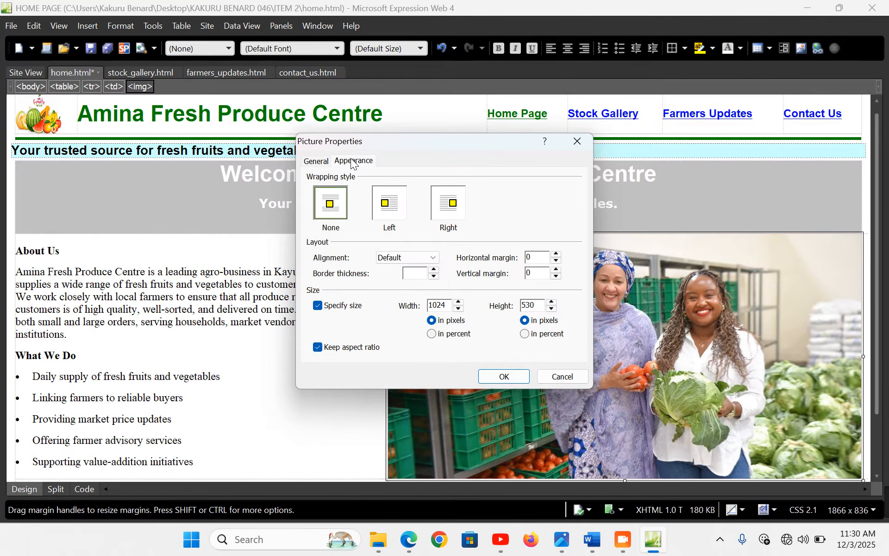
click(350, 346)
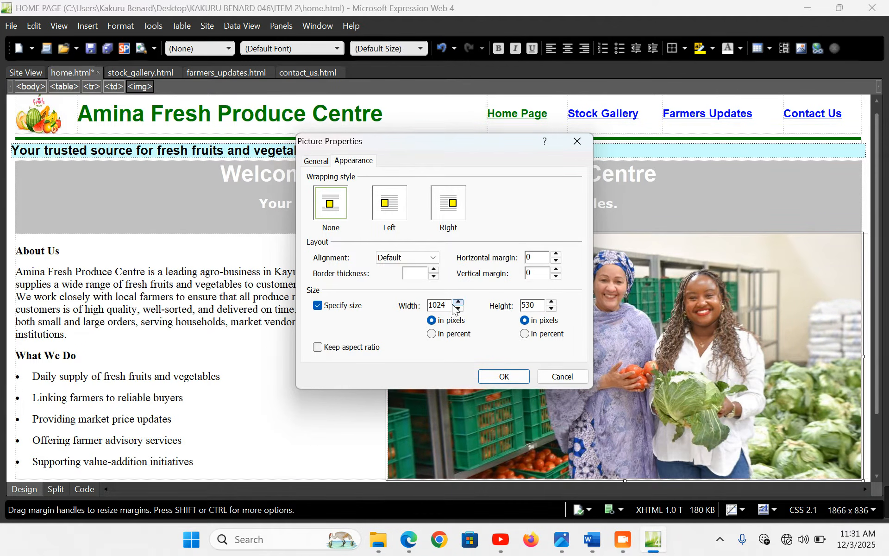
drag(450, 305, 396, 307)
text(500)
drag(533, 303, 504, 306)
text(3)
click(515, 376)
click(344, 299)
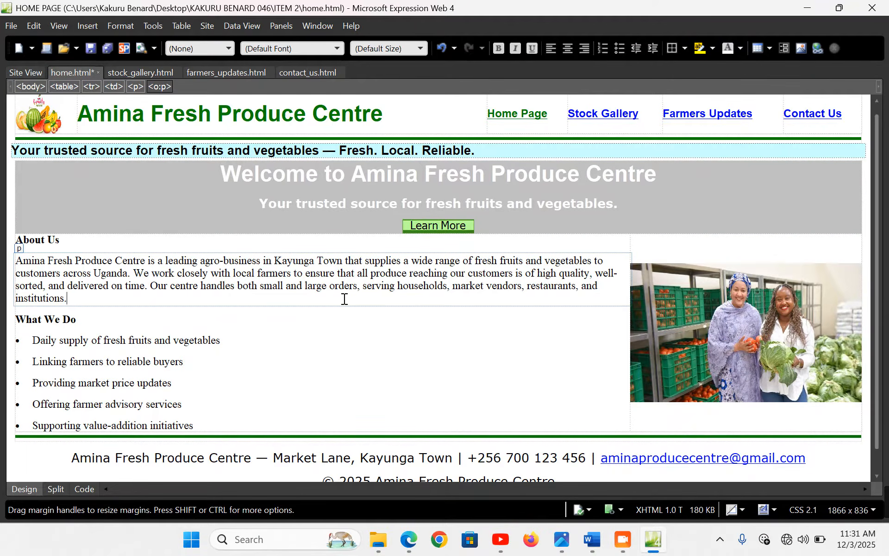
key(ctrl+s)
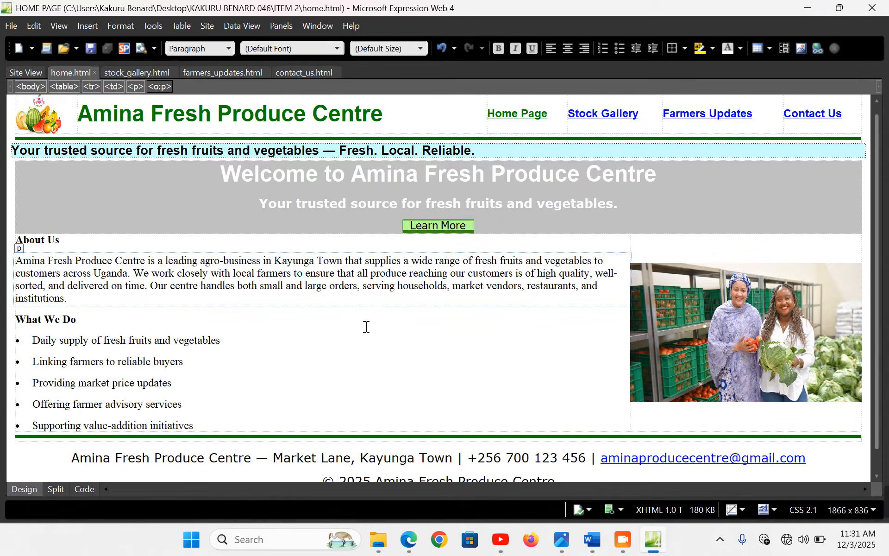
key(F12)
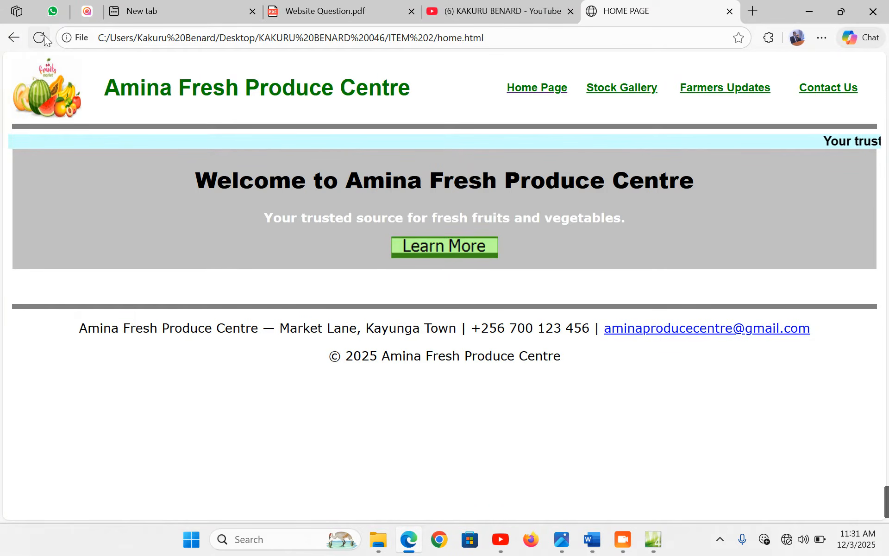
Reload the Edge preview and scroll to the About Us section and photo, then return to Expression Web
click(44, 38)
scroll(509, 268, down, 2)
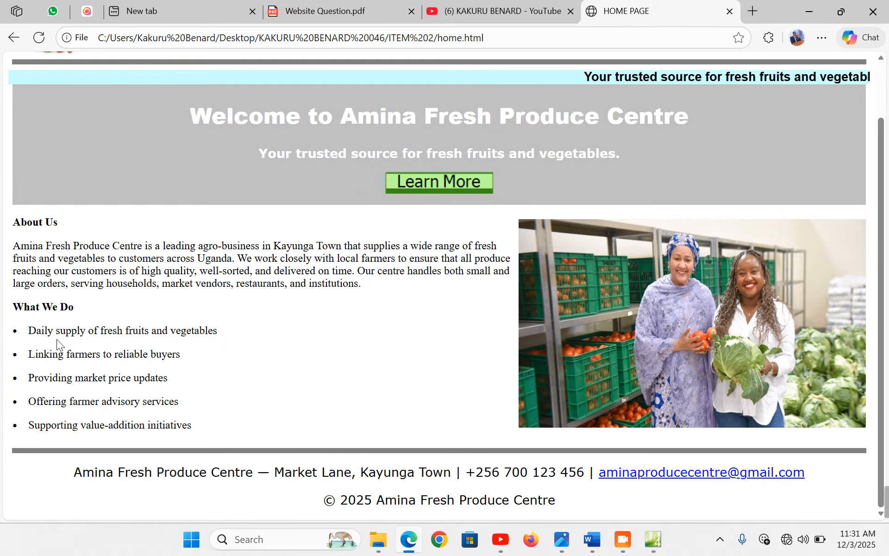
click(654, 539)
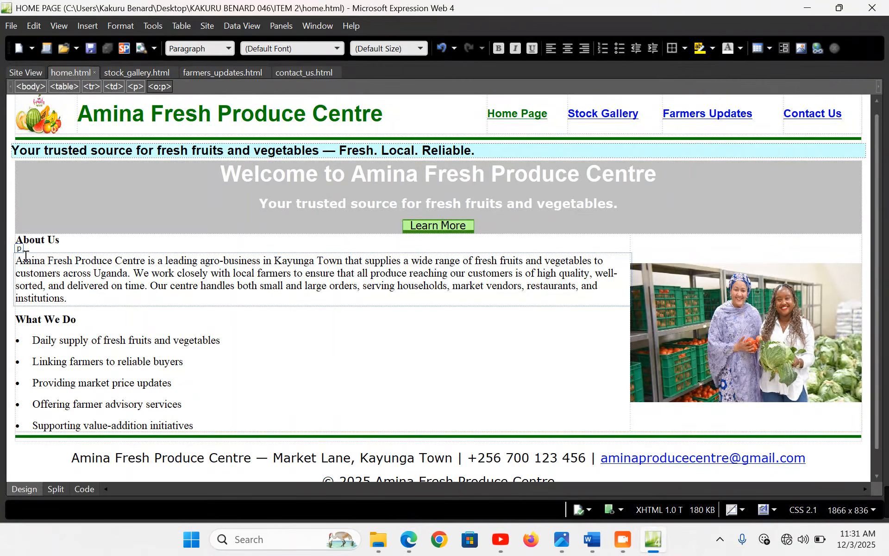
Make the About Us and What We Do lines Heading 2 headings
click(63, 243)
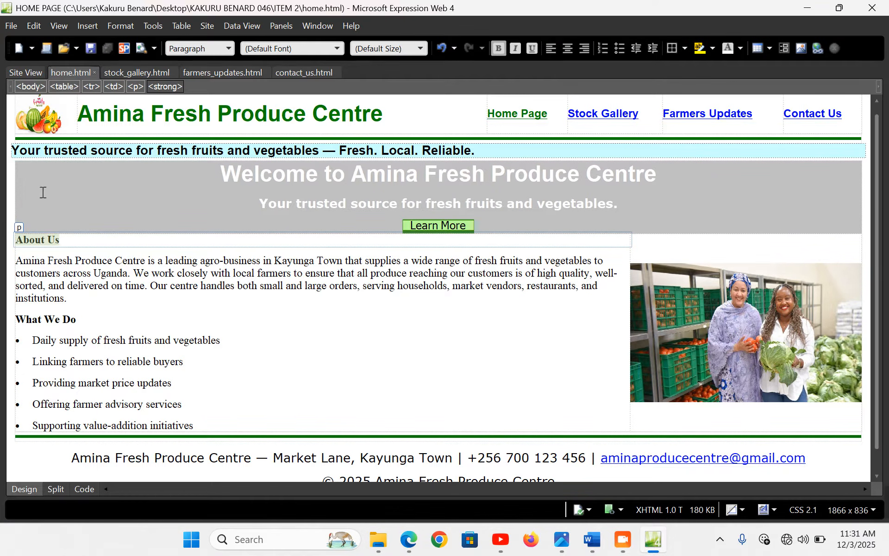
click(230, 46)
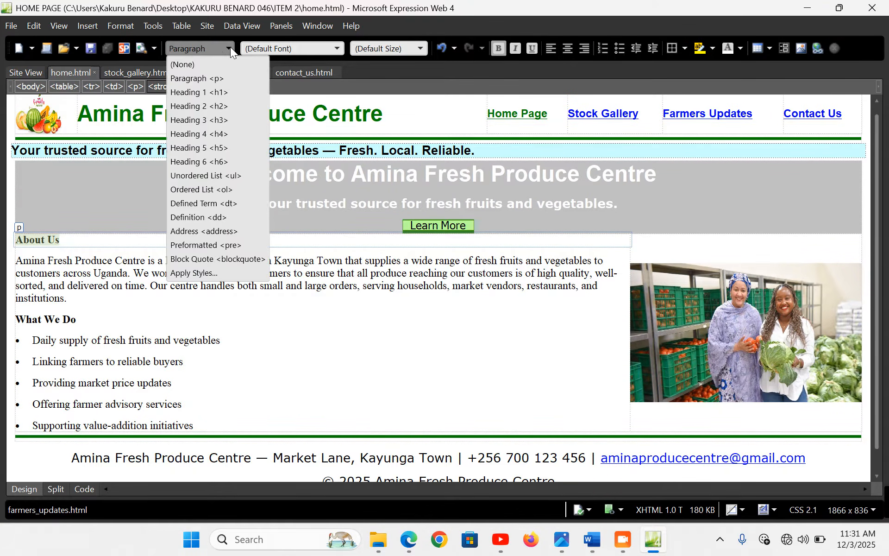
click(209, 111)
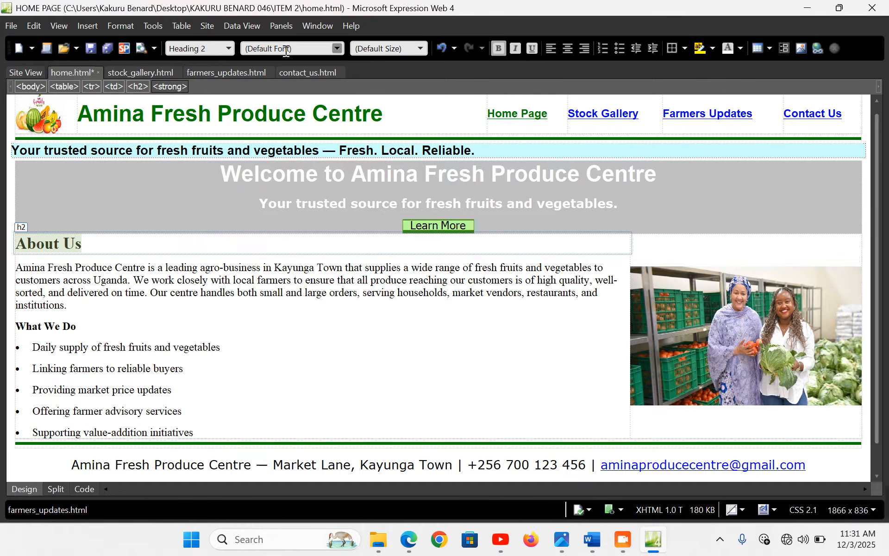
drag(83, 327, 20, 326)
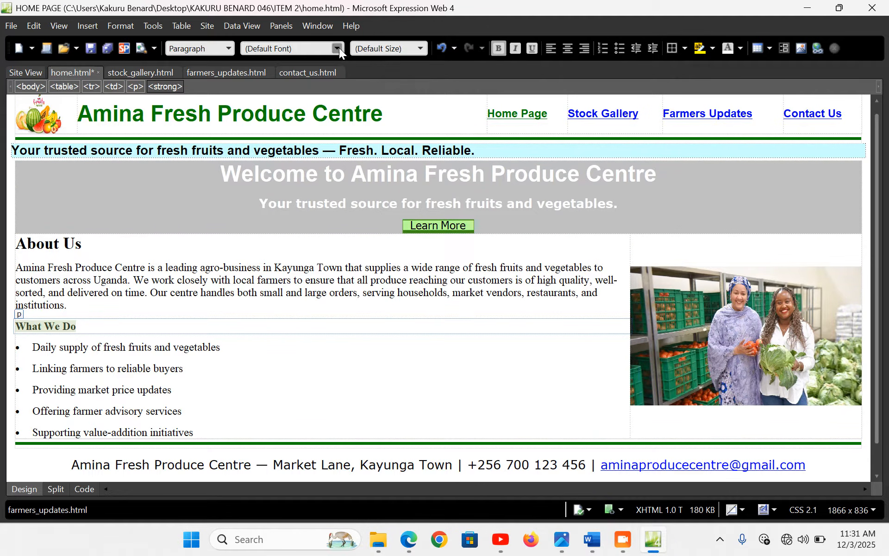
click(338, 48)
click(339, 48)
click(228, 48)
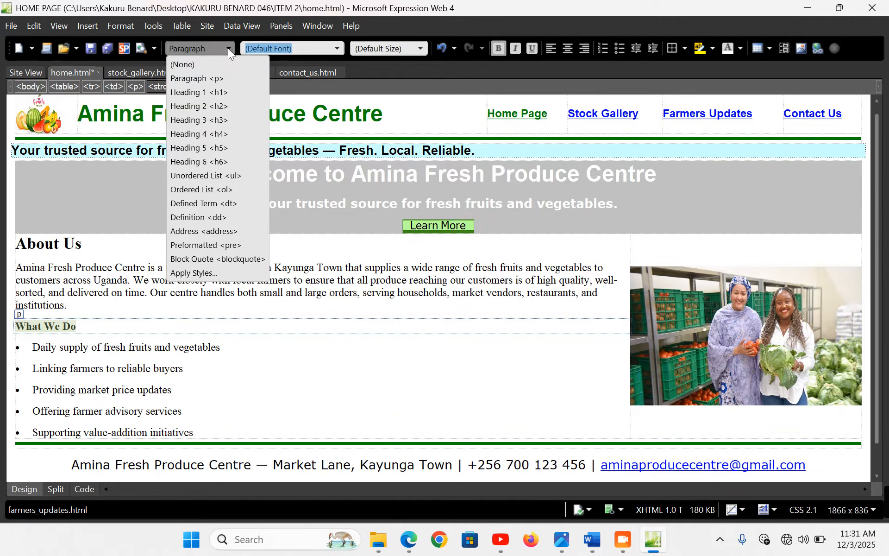
click(219, 106)
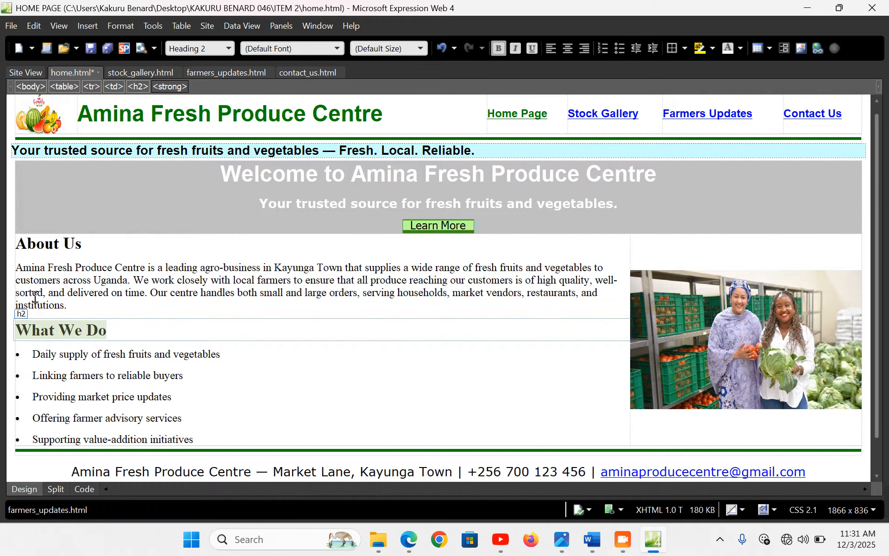
Set the About Us row's text to Arial, then save and preview it in Edge
click(12, 294)
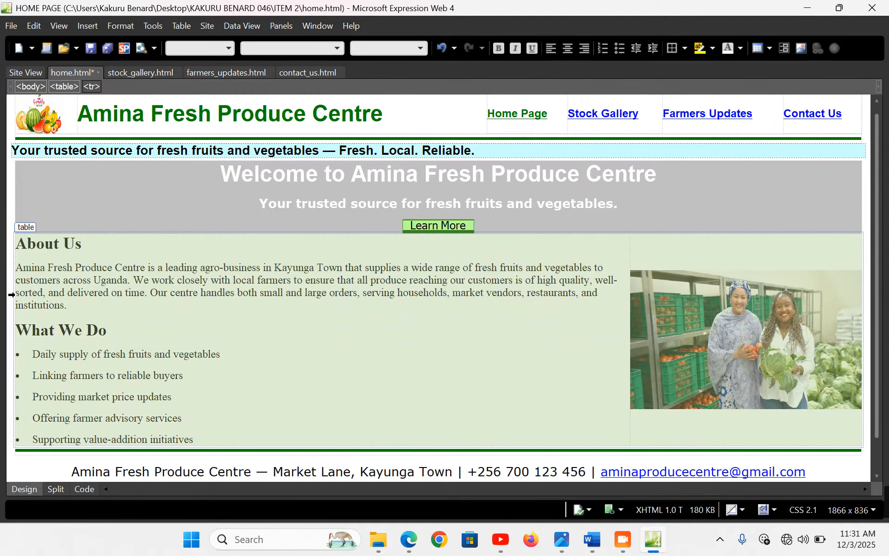
click(337, 48)
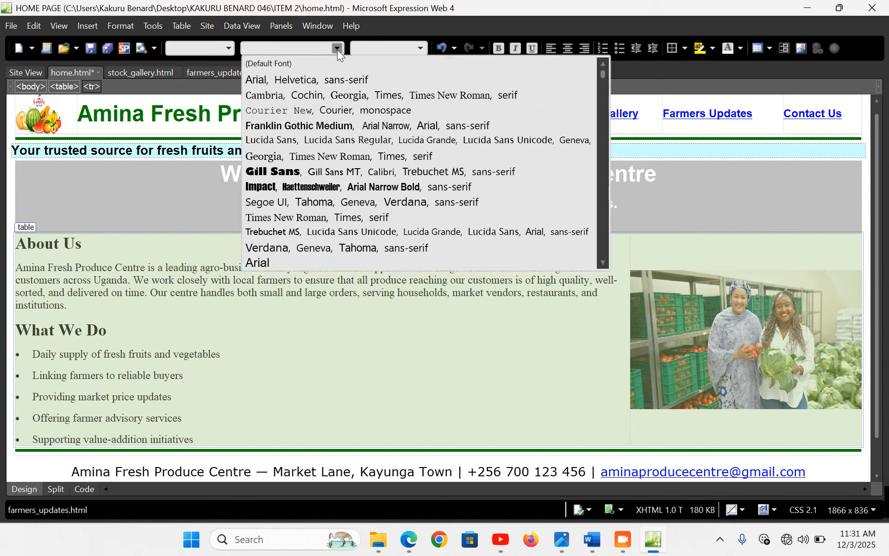
click(273, 263)
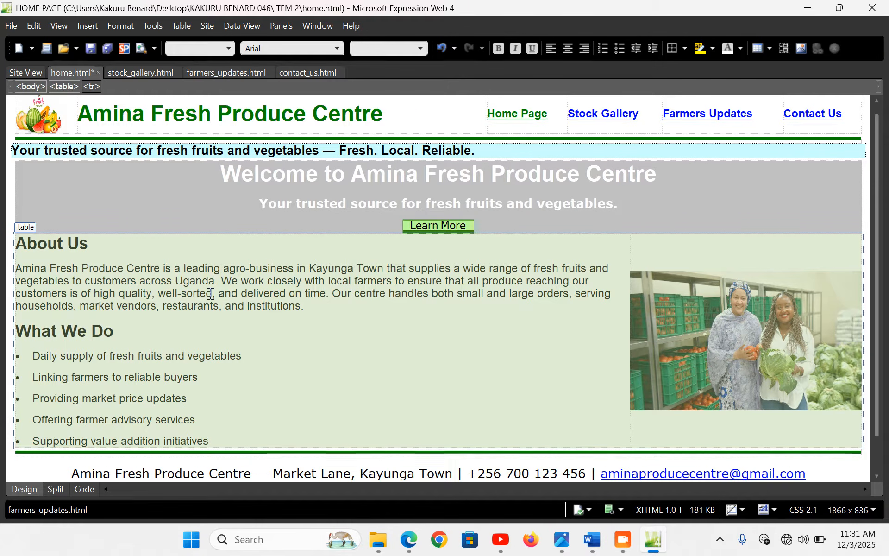
click(211, 294)
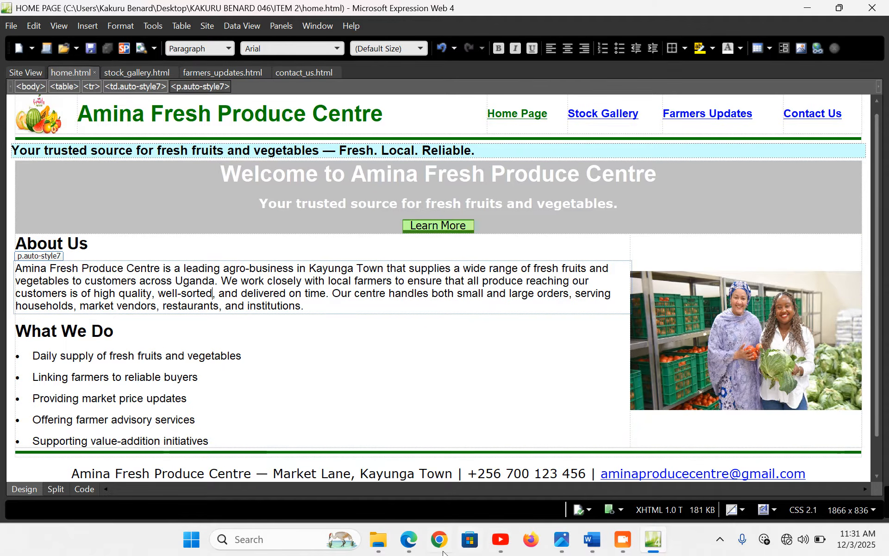
key(F12)
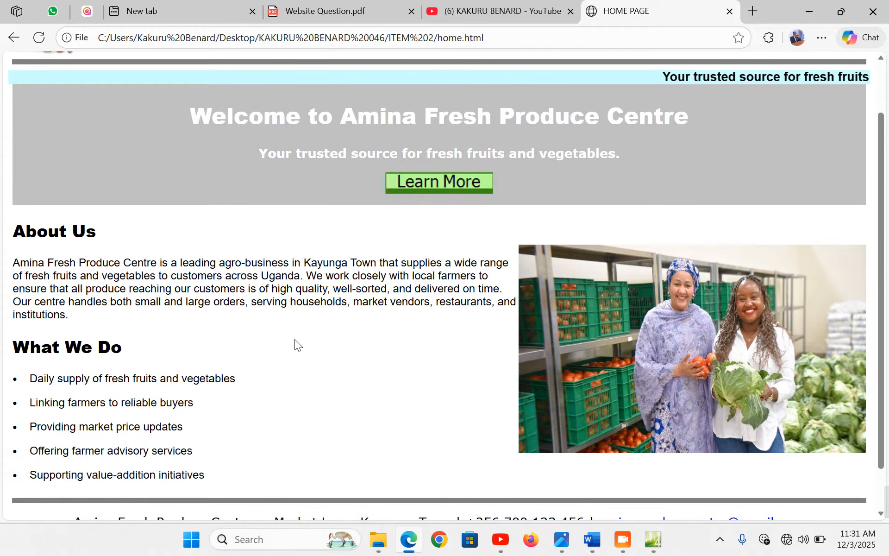
click(653, 540)
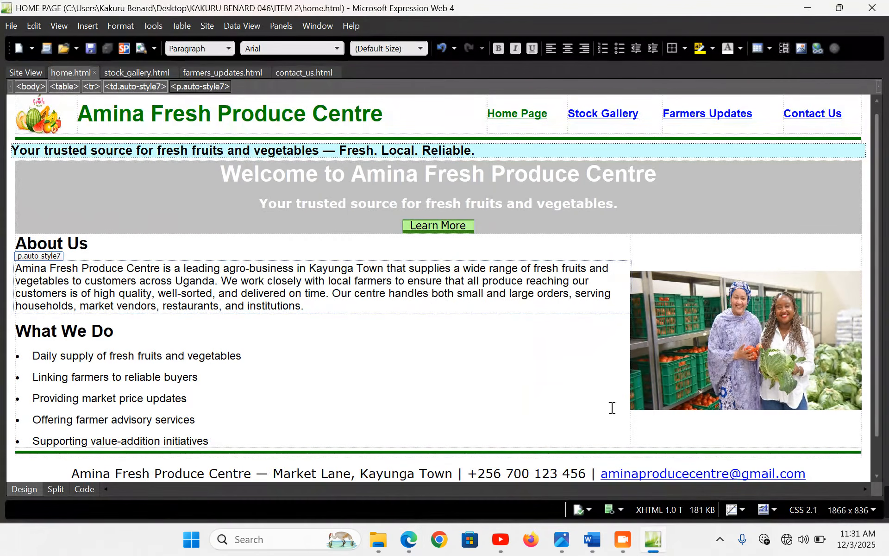
Resize the About Us photo to 350 px tall with aspect ratio unlocked, and save home.html
double_click(684, 322)
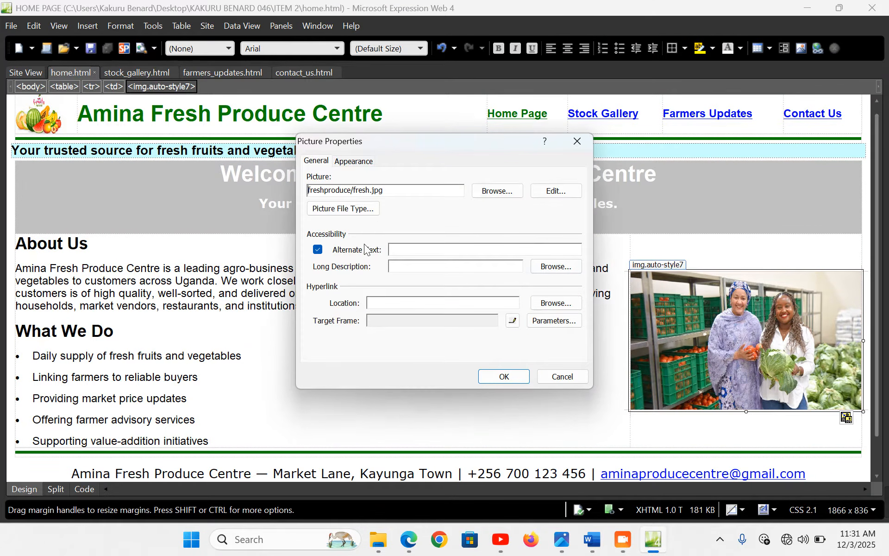
click(366, 162)
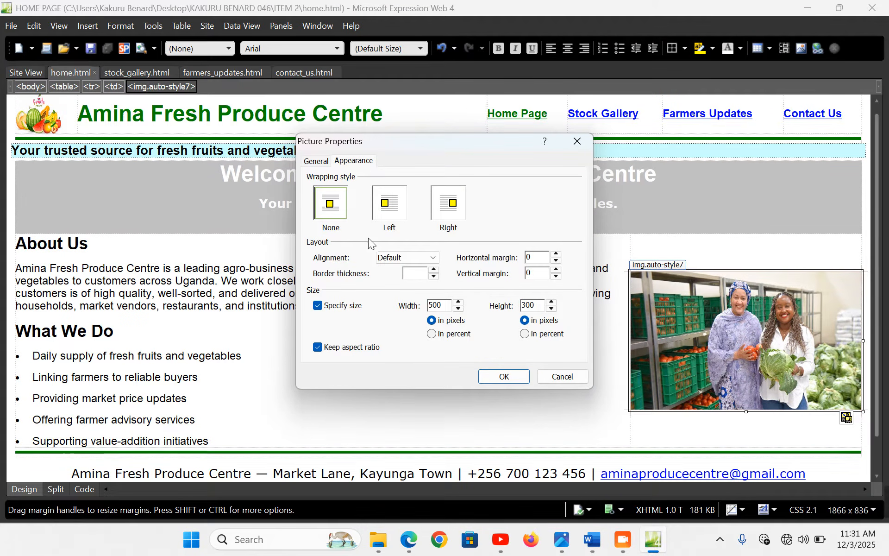
click(319, 347)
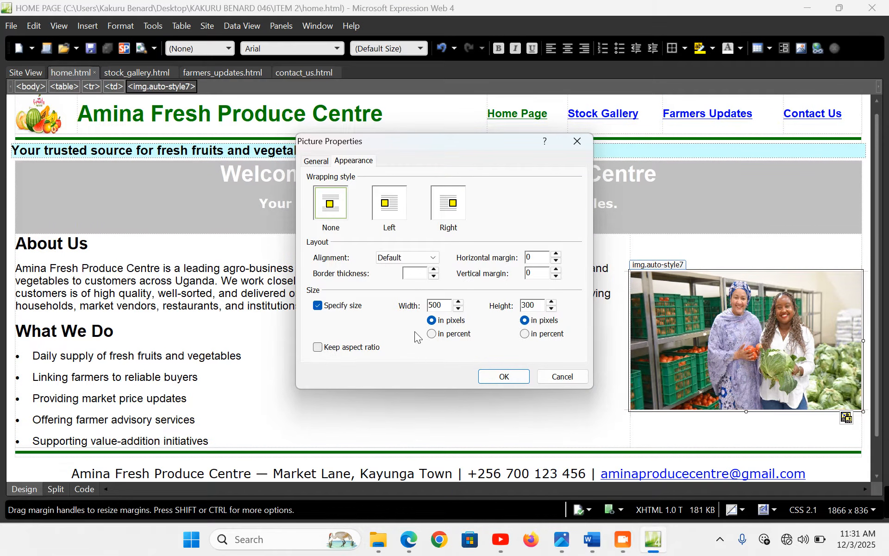
click(531, 306)
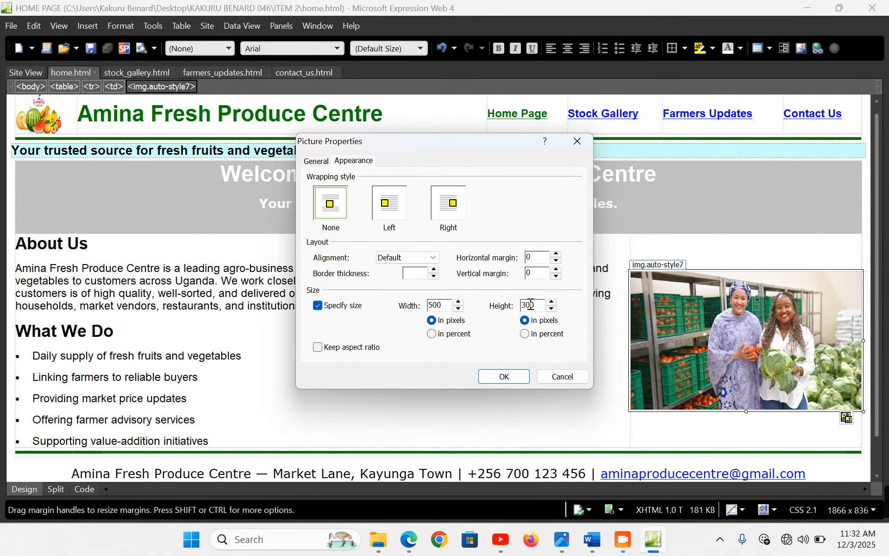
key(BackSpace)
text(5)
click(504, 377)
click(501, 371)
key(ctrl+s)
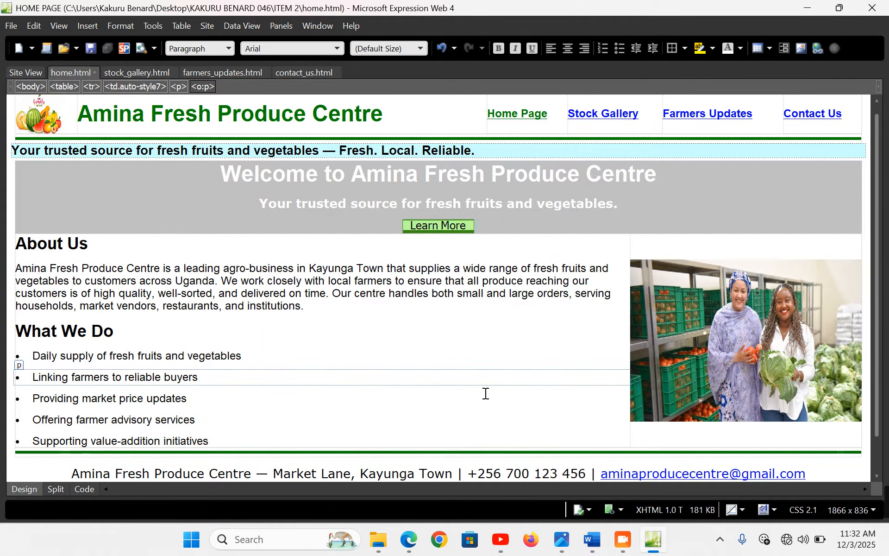
click(410, 537)
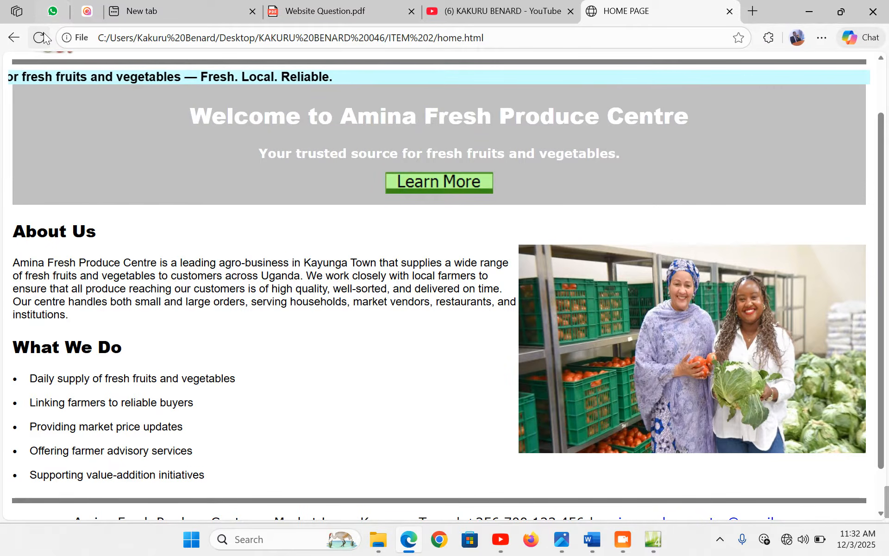
Reload the Edge preview and scroll down to check the taller photo and footer
key(F5)
scroll(521, 345, down, 2)
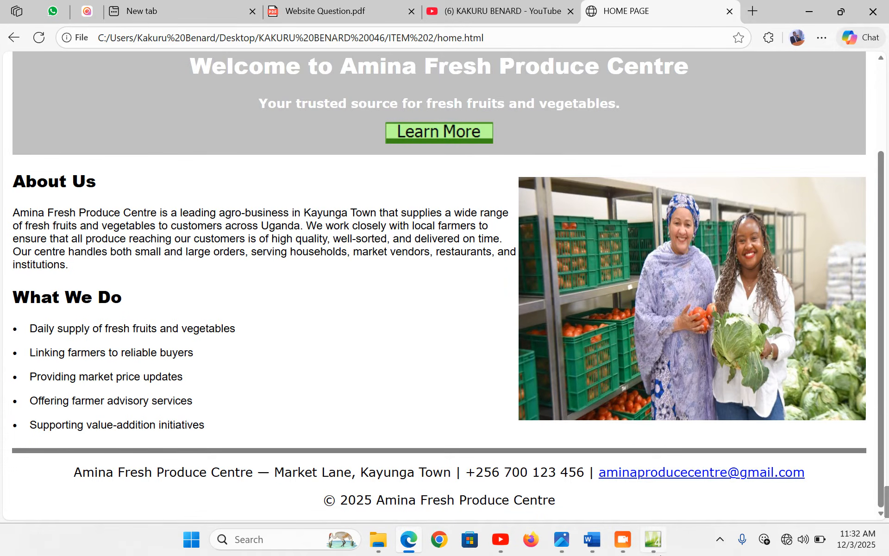
click(661, 554)
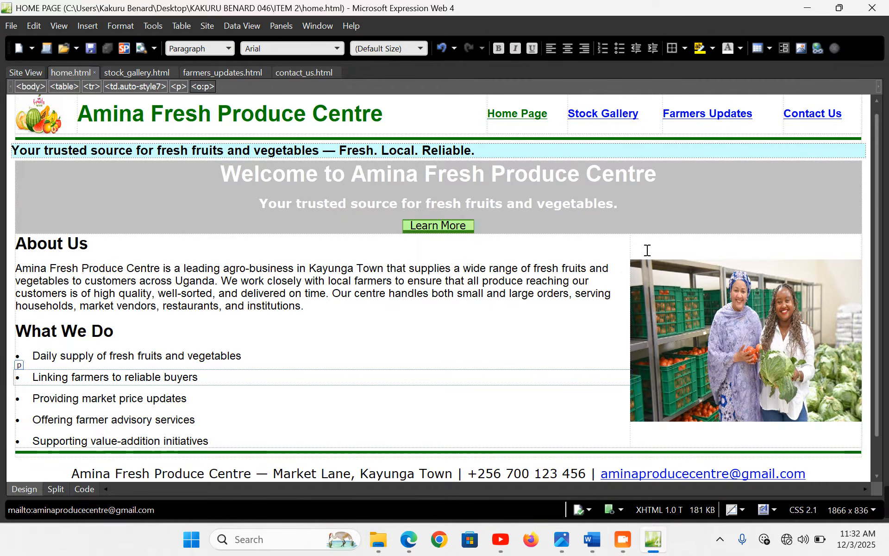
Insert a spacer column to the left of the About Us photo's table cell
click(647, 250)
right_click(647, 251)
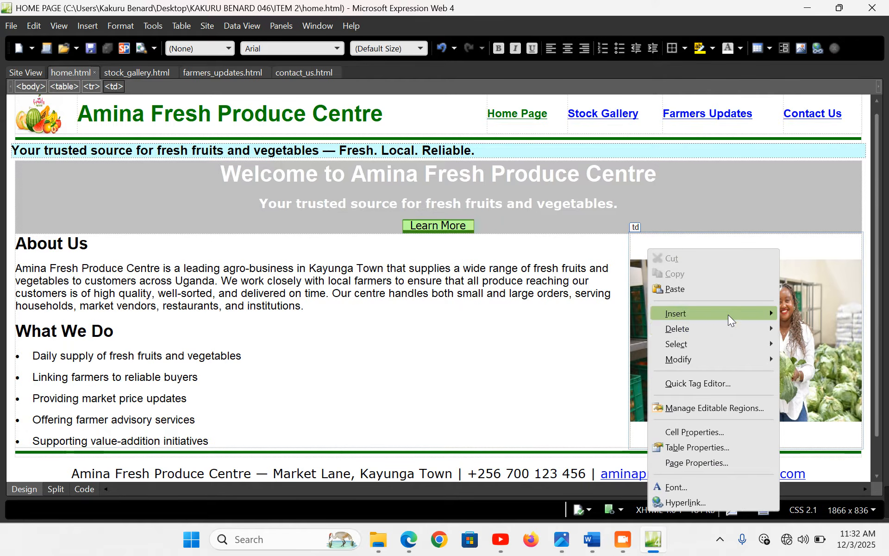
mouse_move(728, 315)
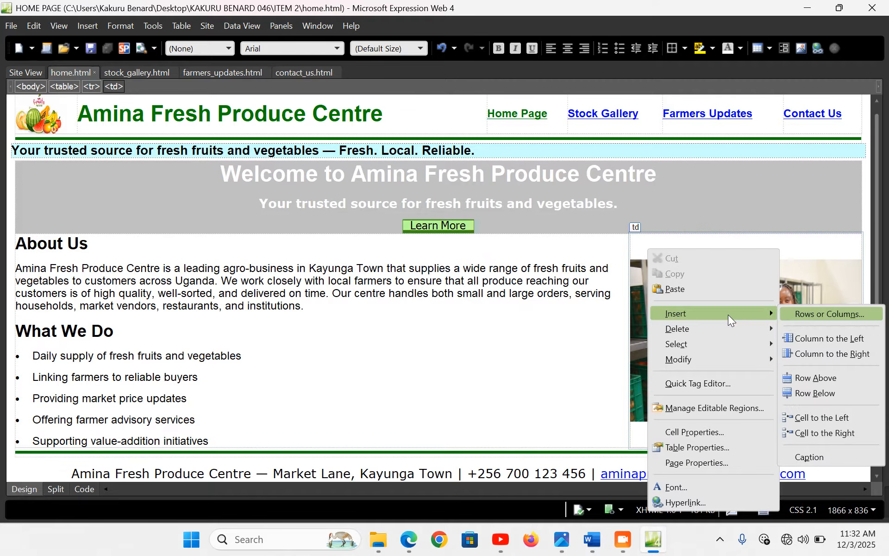
click(866, 335)
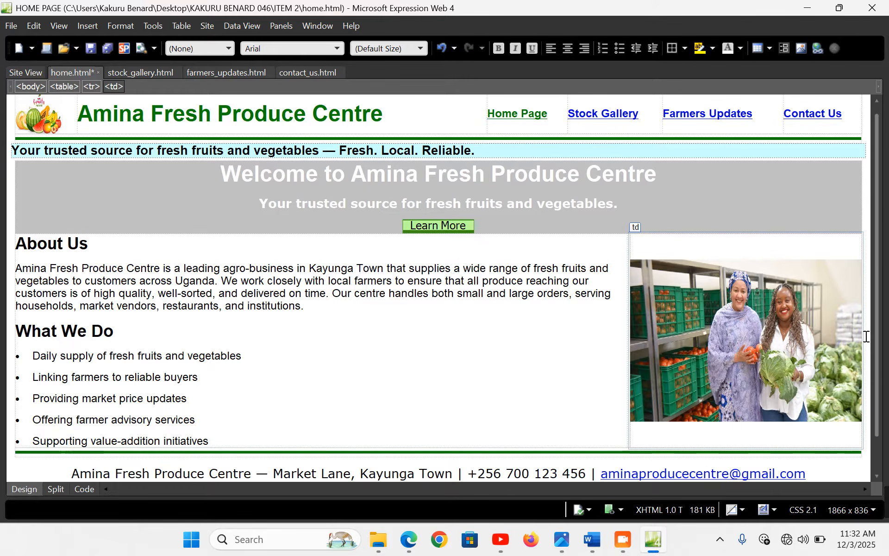
right_click(653, 247)
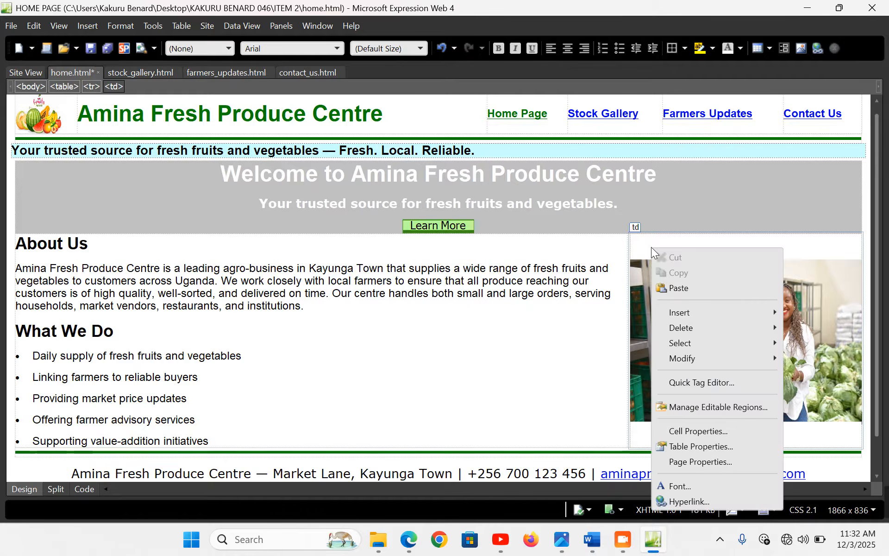
mouse_move(680, 316)
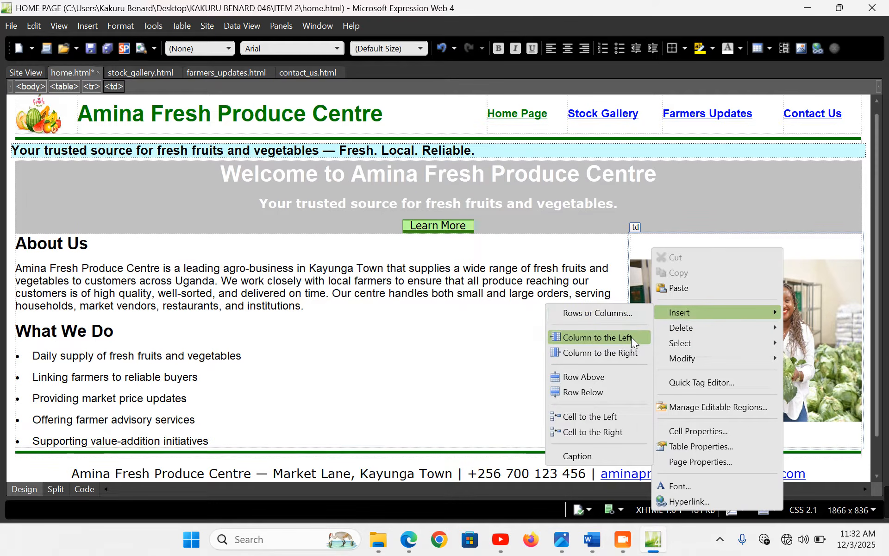
click(632, 338)
click(482, 305)
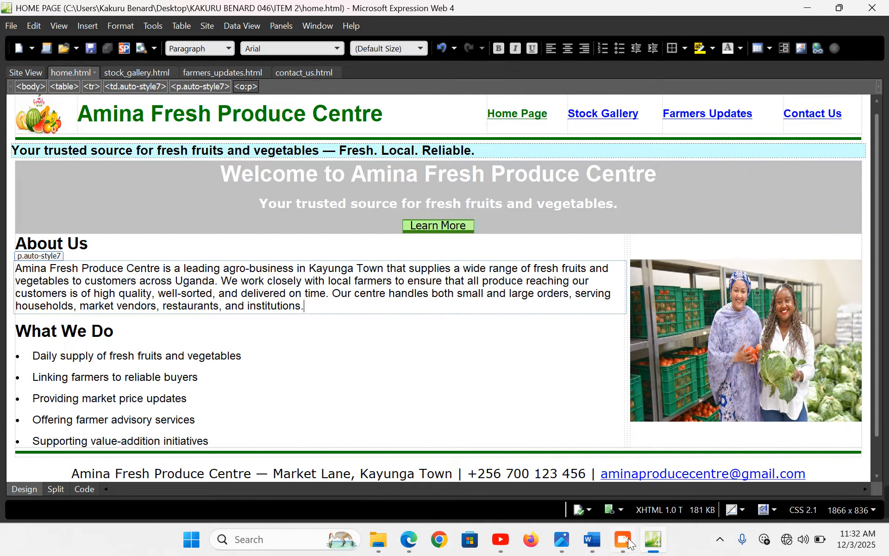
click(409, 543)
Refresh the Edge preview, then back in the editor select the five What We Do items
click(38, 37)
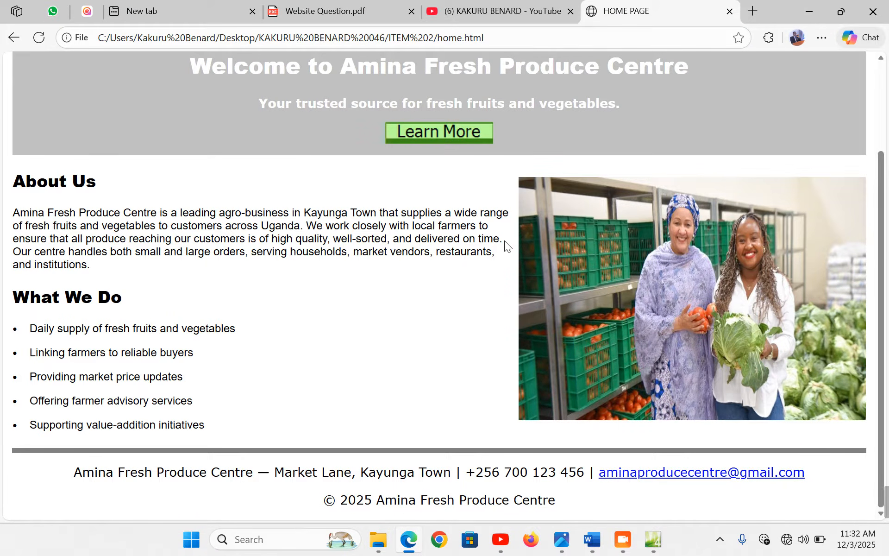
click(653, 539)
drag(35, 354, 210, 439)
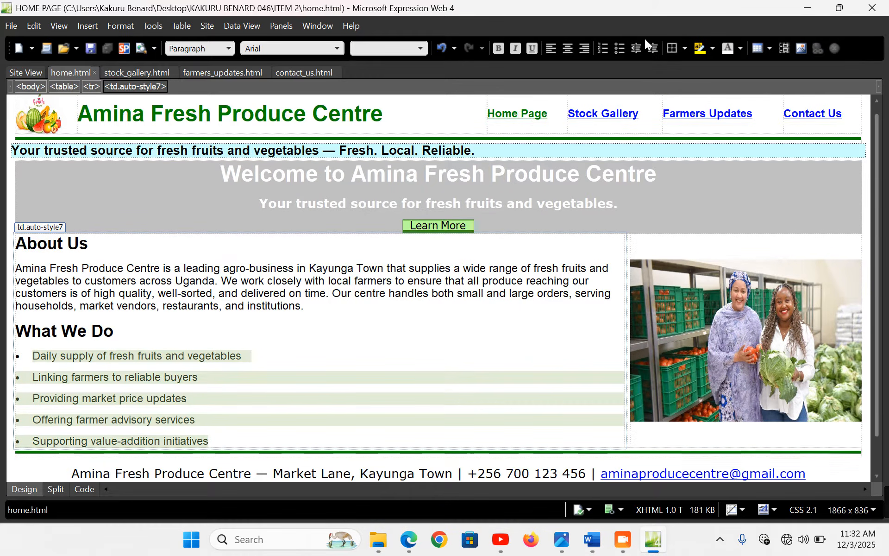
Bullet the What We Do items and strip duplicate bullets from Daily supply and Linking farmers
click(621, 48)
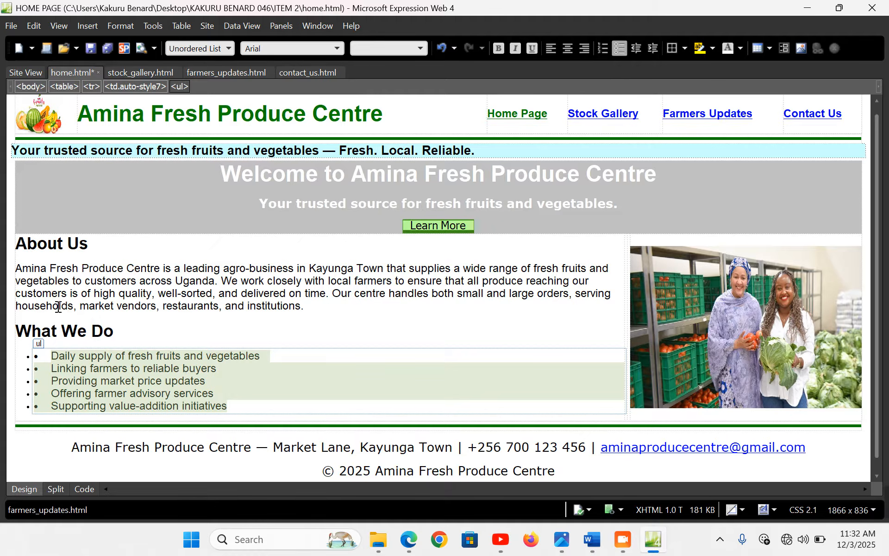
click(50, 354)
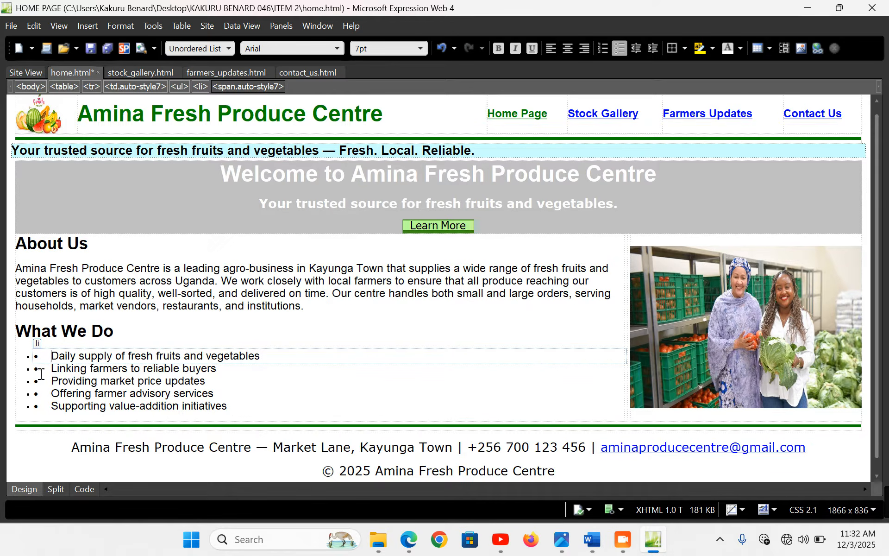
key(BackSpace)
key(BackSpace)
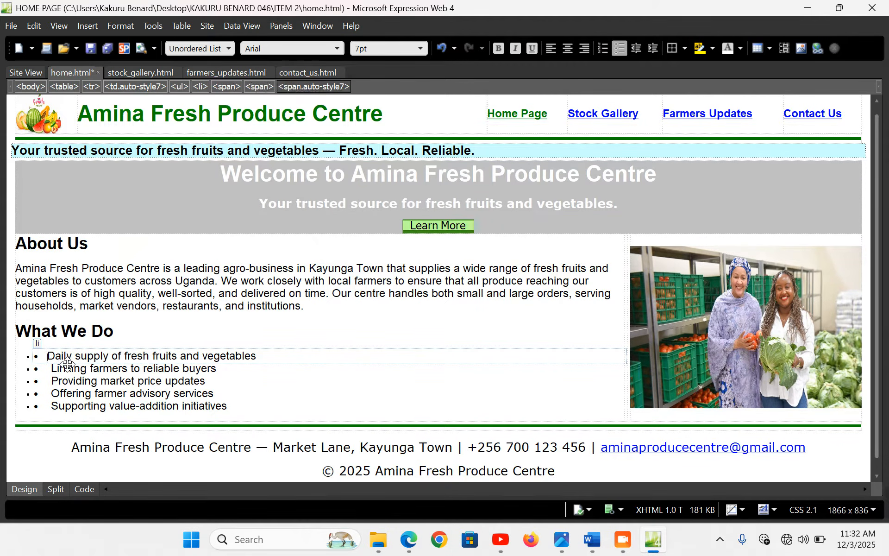
key(BackSpace)
key(BackSpace)
key(BackSpace)
key(BackSpace)
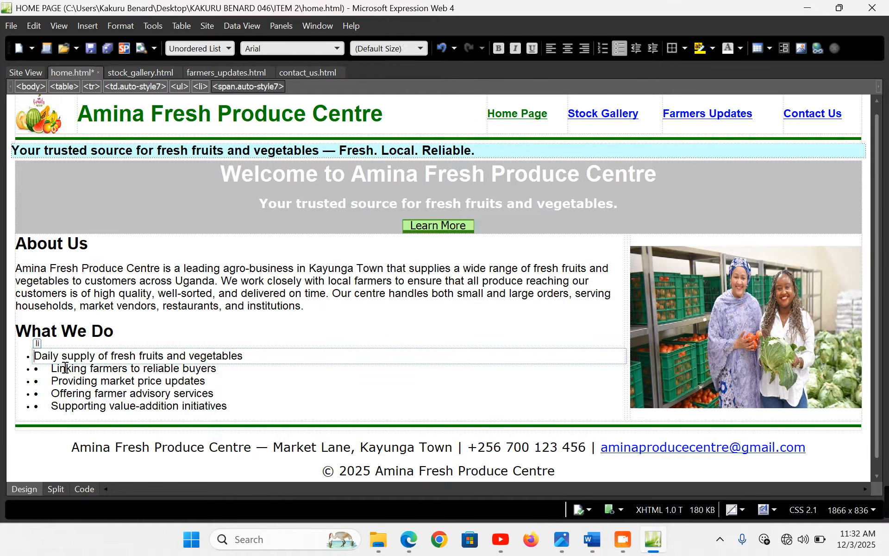
click(53, 369)
key(BackSpace)
key(BackSpace)
key(BackSpace)
key(BackSpace)
key(BackSpace)
key(BackSpace)
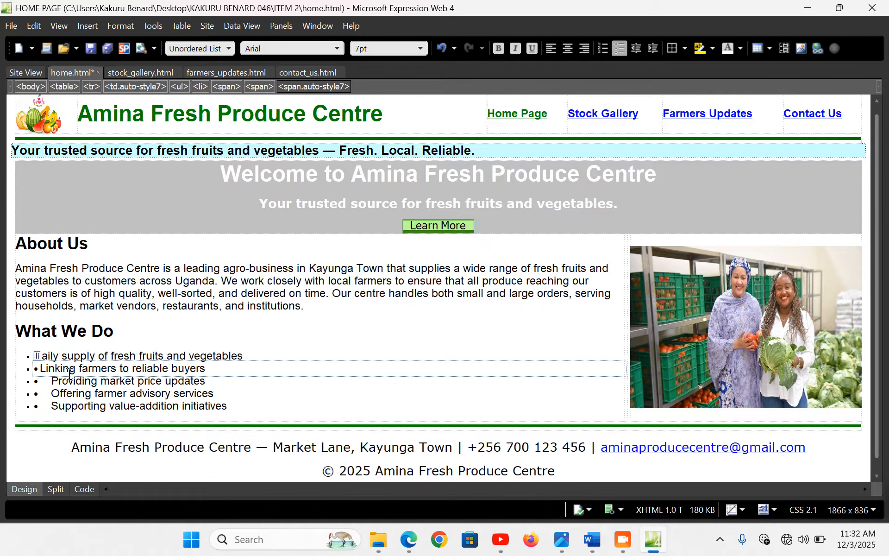
key(BackSpace)
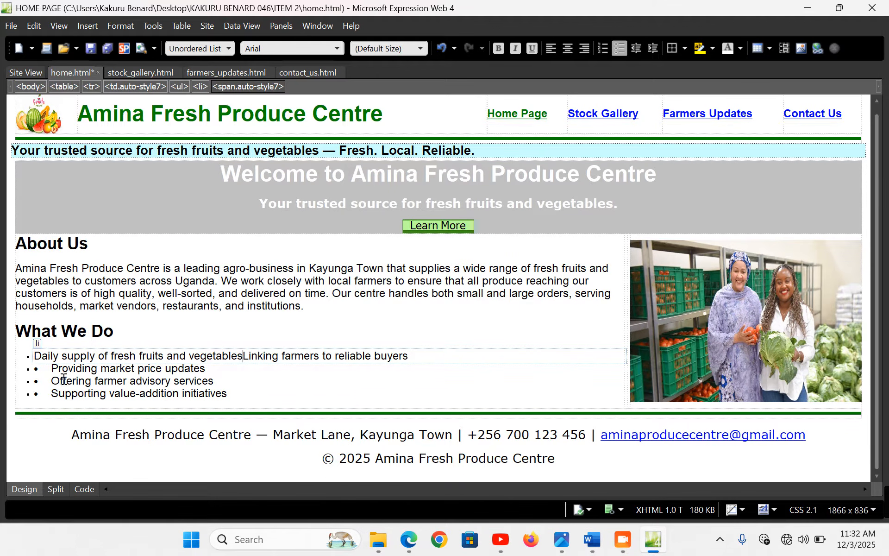
key(Return)
Remove the duplicate bullets before the Providing, Offering and Supporting items
click(54, 383)
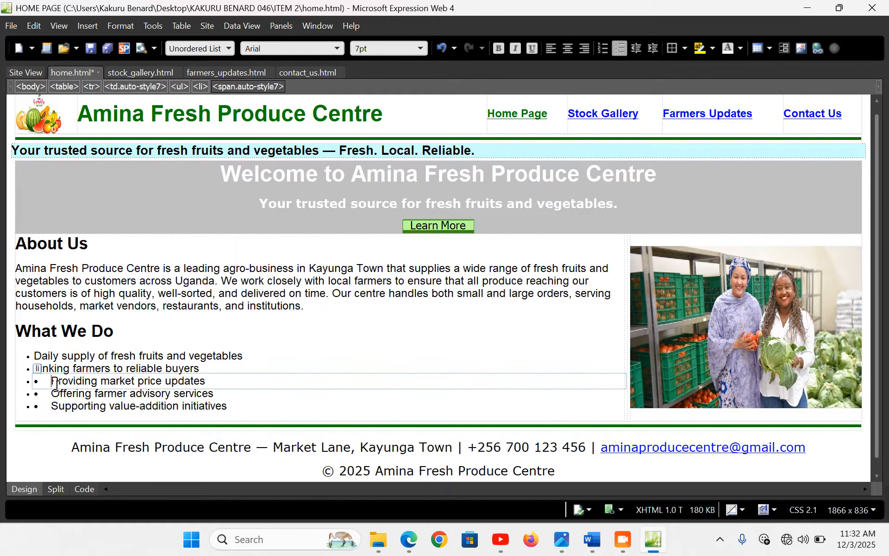
key(BackSpace)
key(BackSpace)
key(BackSpace)
key(BackSpace)
key(BackSpace)
key(BackSpace)
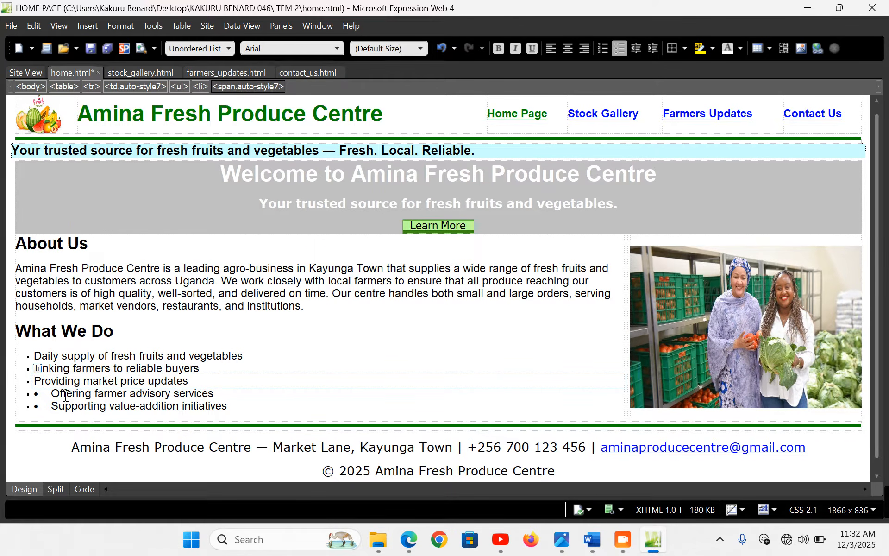
click(53, 394)
key(BackSpace)
key(BackSpace)
key(BackSpace)
key(BackSpace)
key(BackSpace)
key(BackSpace)
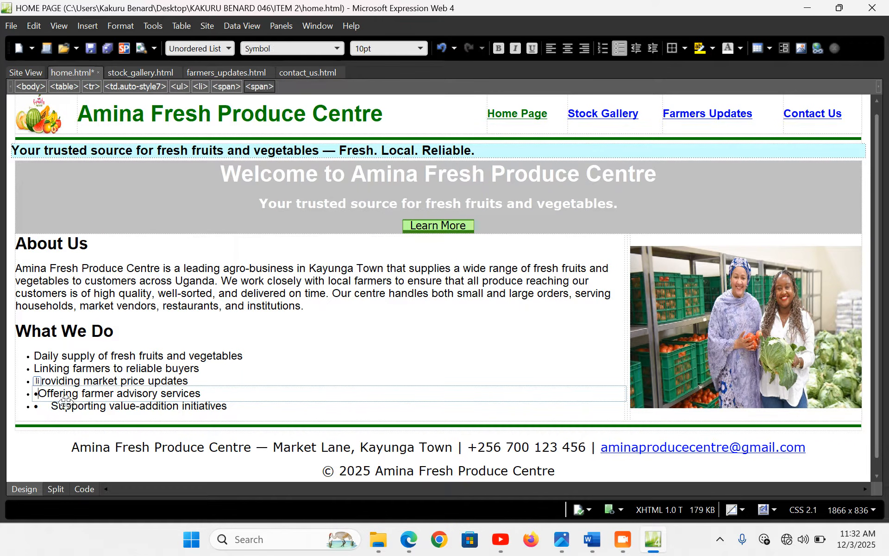
click(54, 405)
key(BackSpace)
key(BackSpace)
key(BackSpace)
key(BackSpace)
key(BackSpace)
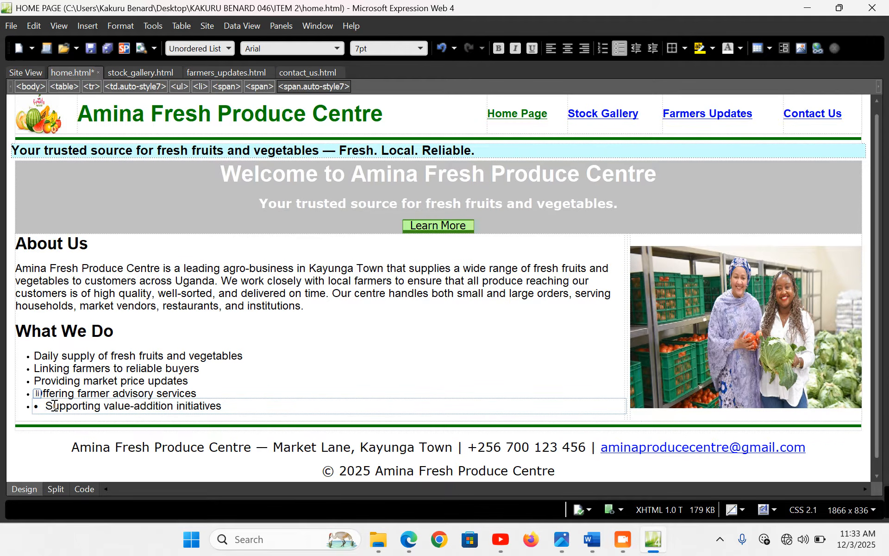
key(BackSpace)
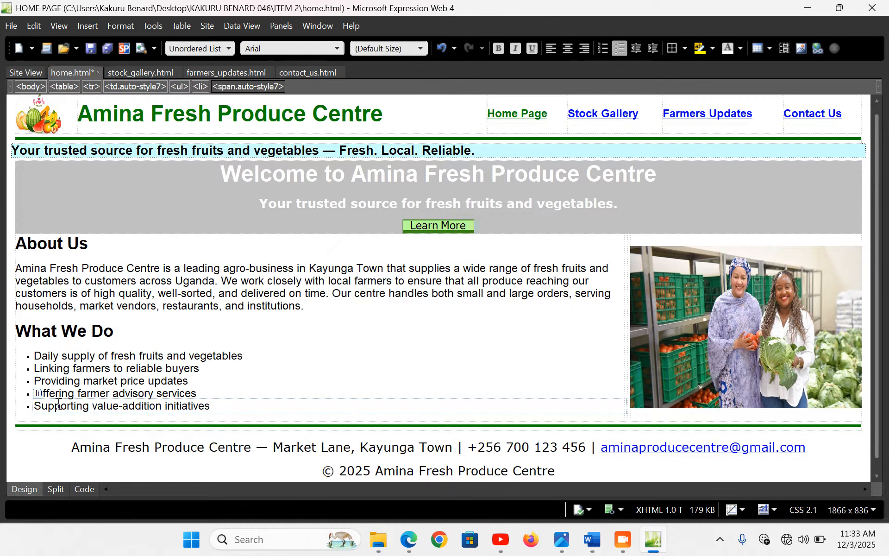
Save the page and reload the Edge preview to check the single-bullet list
key(ctrl+s)
click(409, 541)
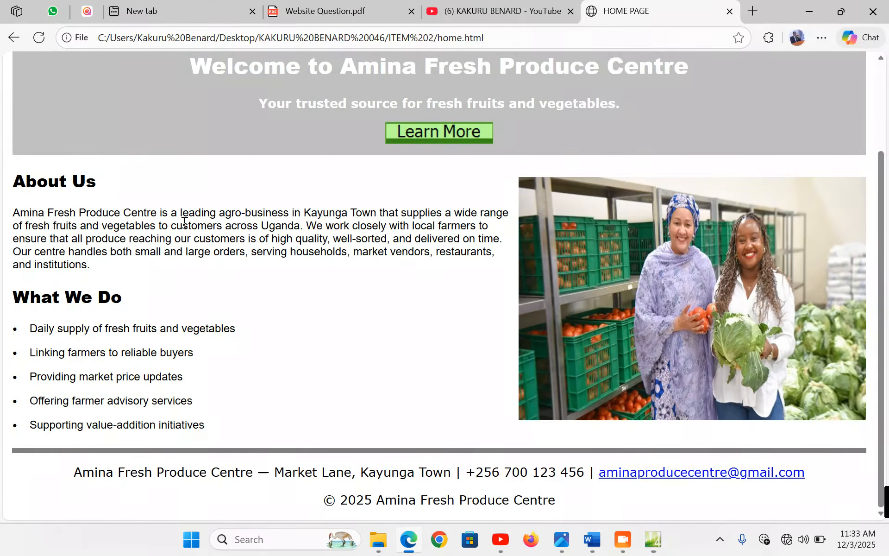
click(39, 39)
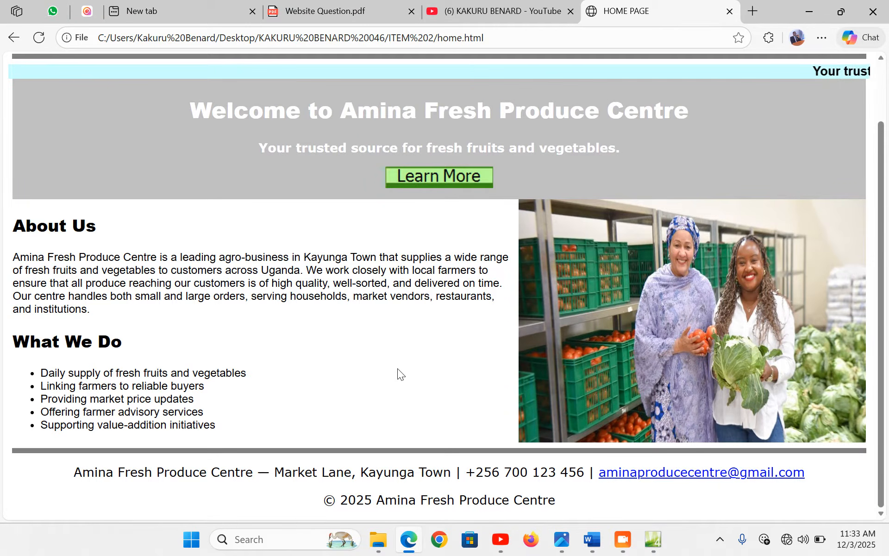
click(664, 550)
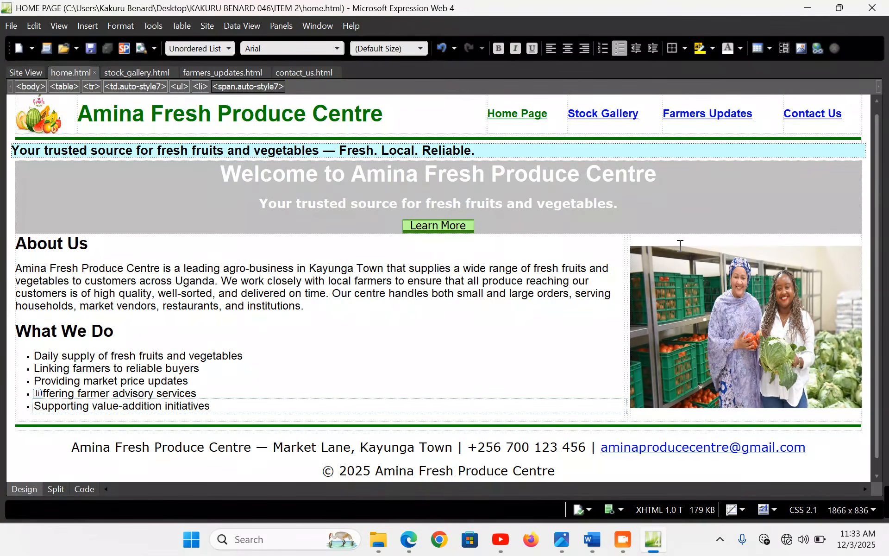
double_click(710, 291)
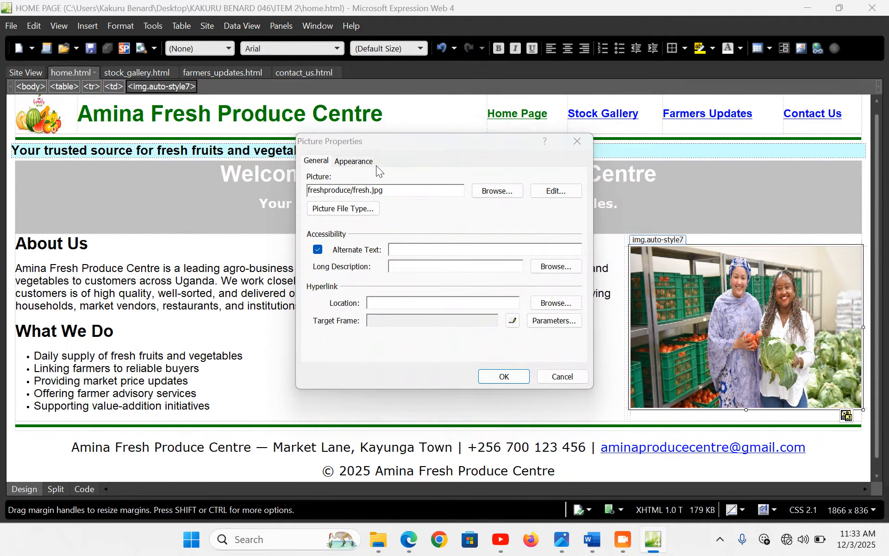
Set the About Us photo to 500×300 px with aspect ratio unlocked, save, and verify in Edge
click(354, 161)
click(342, 348)
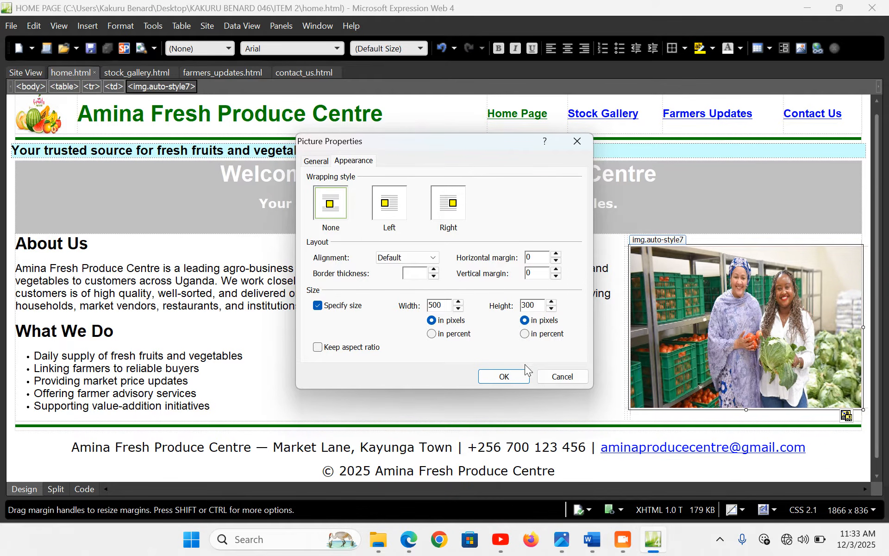
click(504, 376)
click(401, 371)
key(ctrl+s)
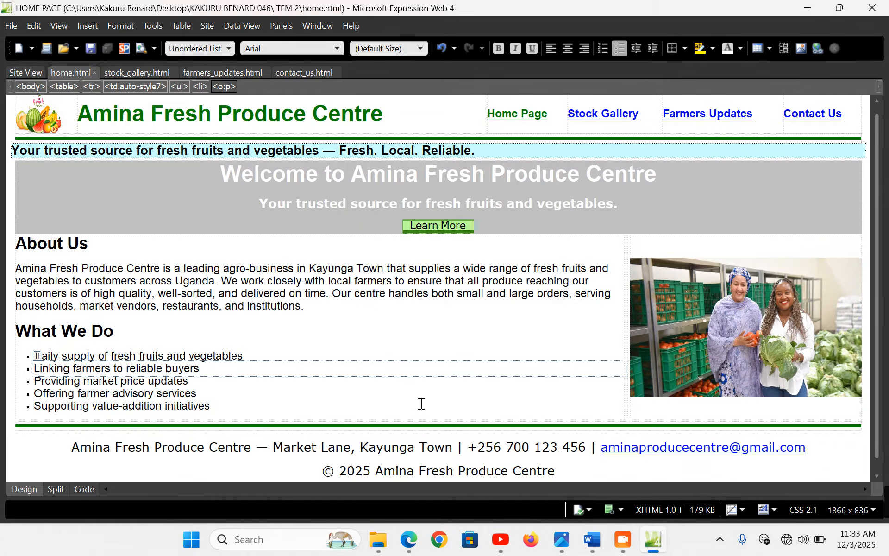
key(alt+Tab)
click(37, 44)
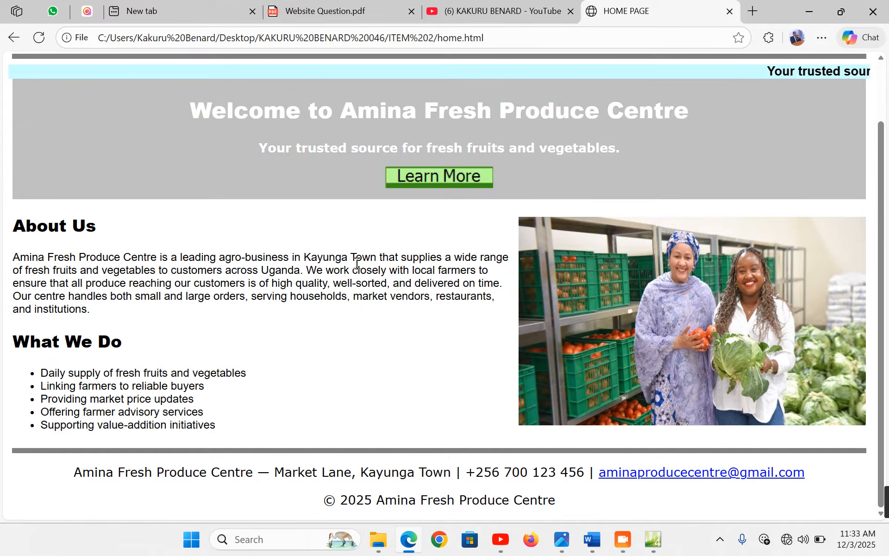
click(653, 540)
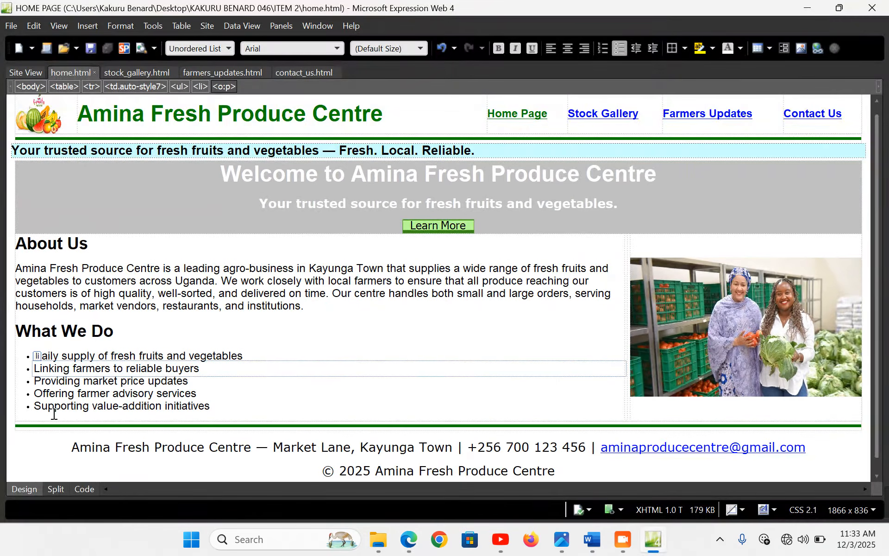
Add 'Key Players at Amina Fresh Produce' above the footer rule as an Arial Heading 2
click(15, 423)
click(20, 425)
key(Left)
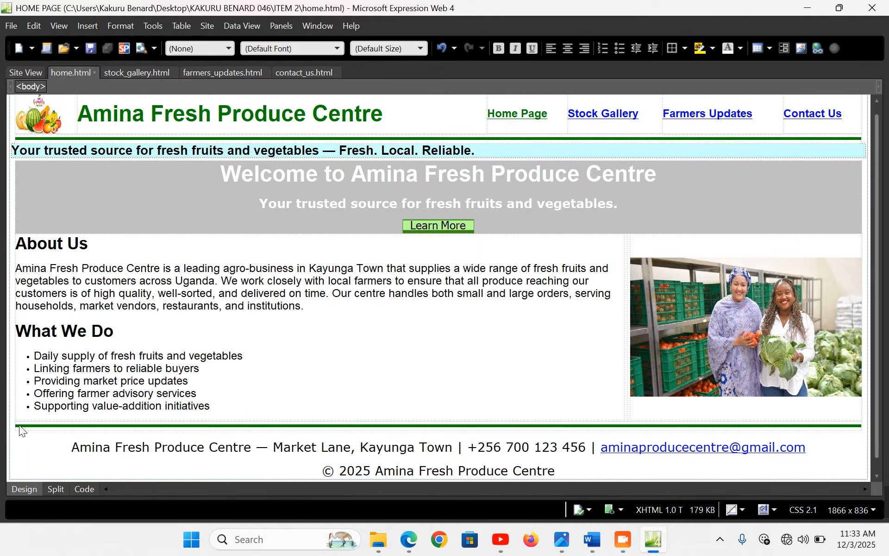
key(Return)
key(Up)
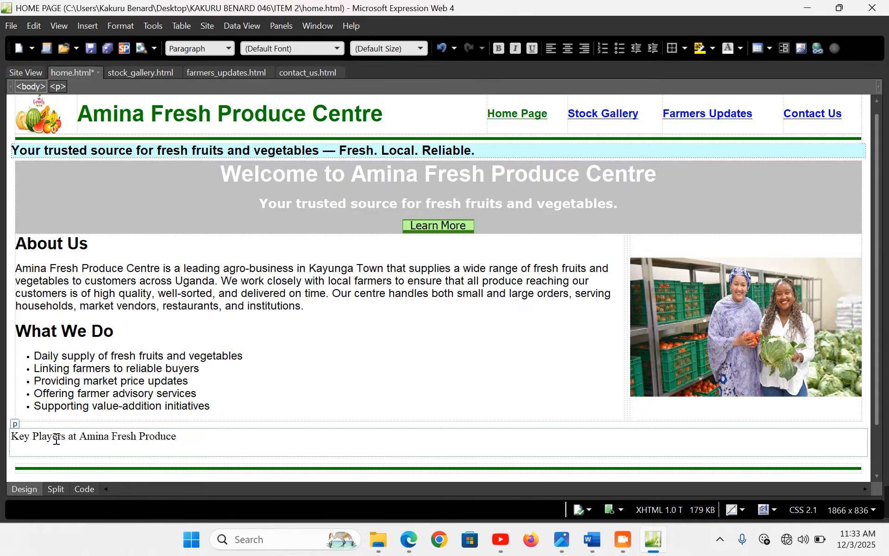
drag(189, 437, 15, 440)
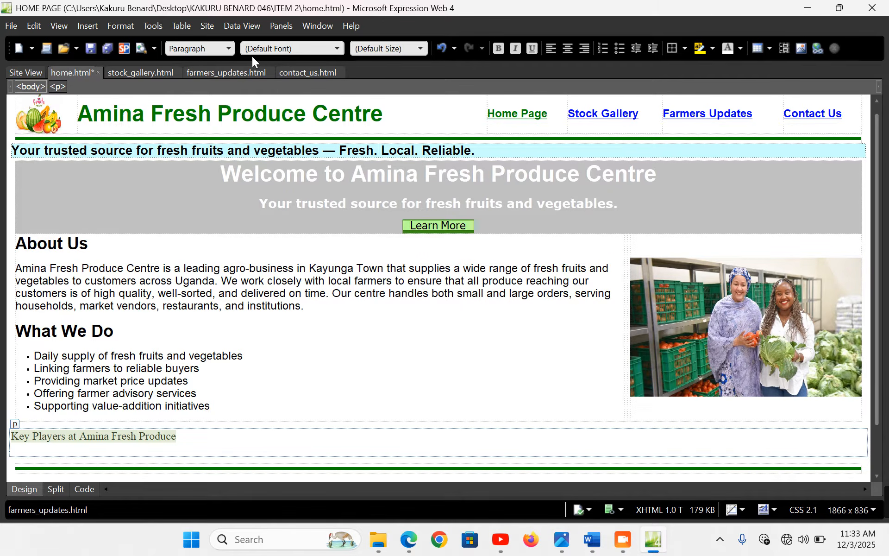
click(228, 47)
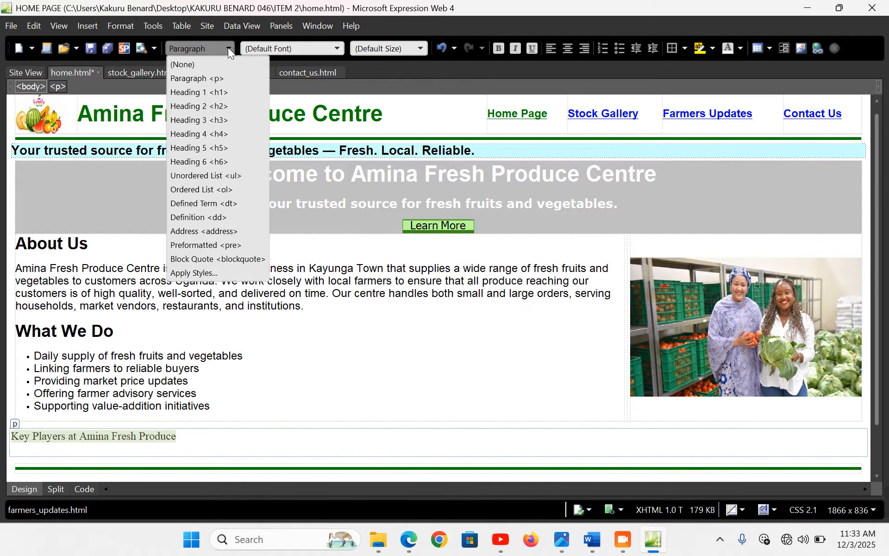
click(216, 105)
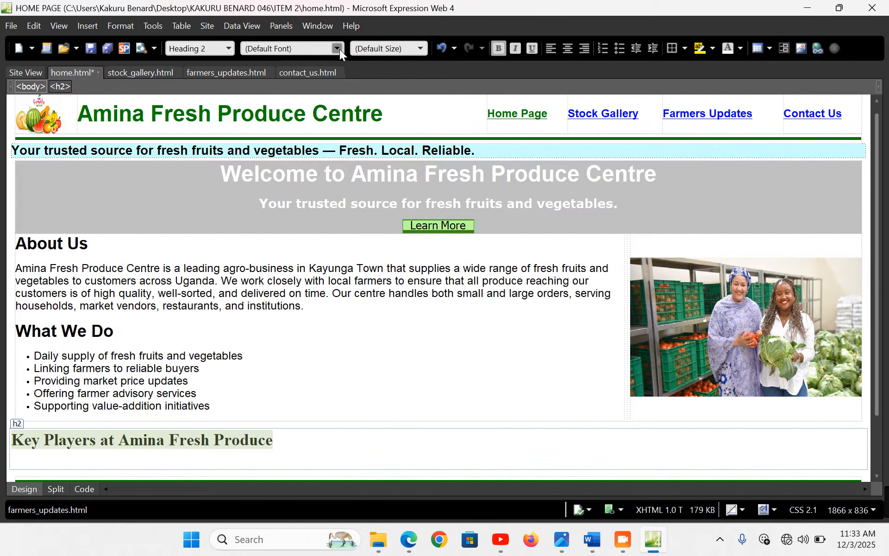
click(337, 48)
click(292, 264)
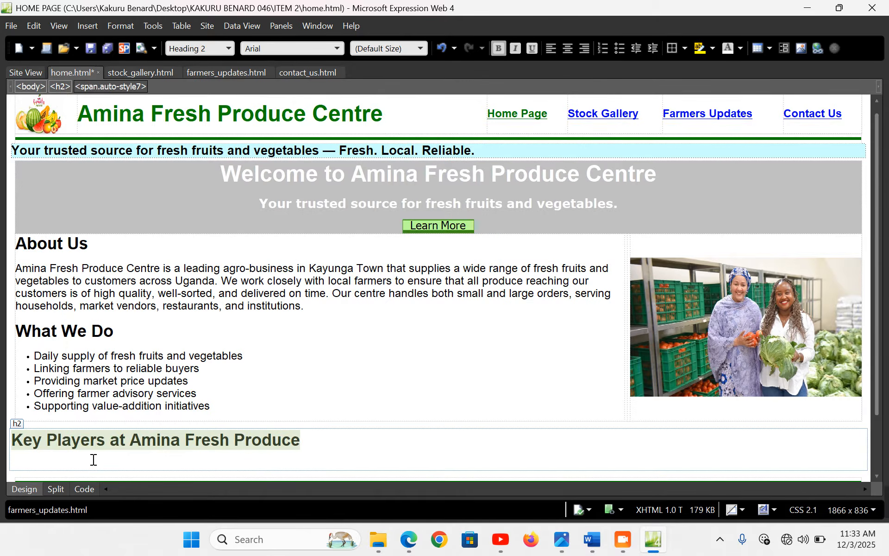
click(91, 463)
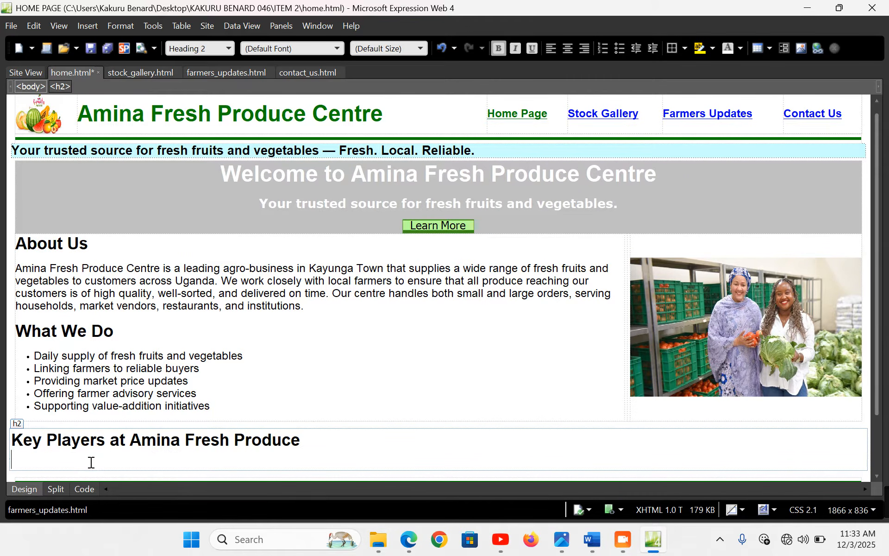
Insert a centered 2-row, 3-column table at 99% width under the Key Players heading
click(208, 26)
click(187, 26)
click(187, 26)
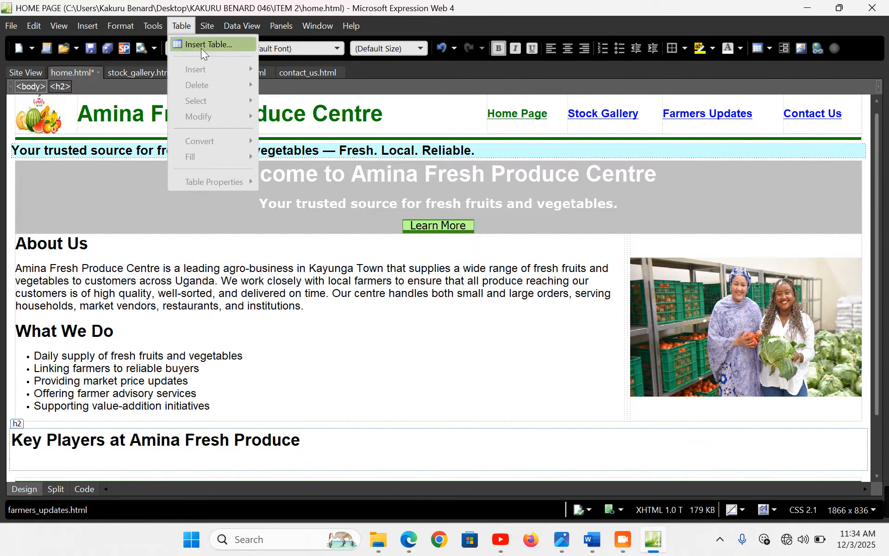
click(201, 46)
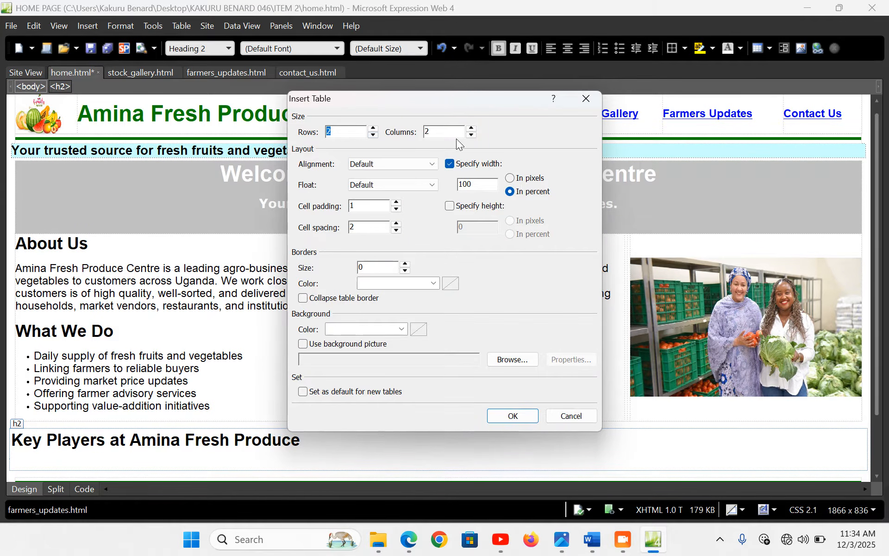
click(406, 165)
click(396, 198)
double_click(482, 185)
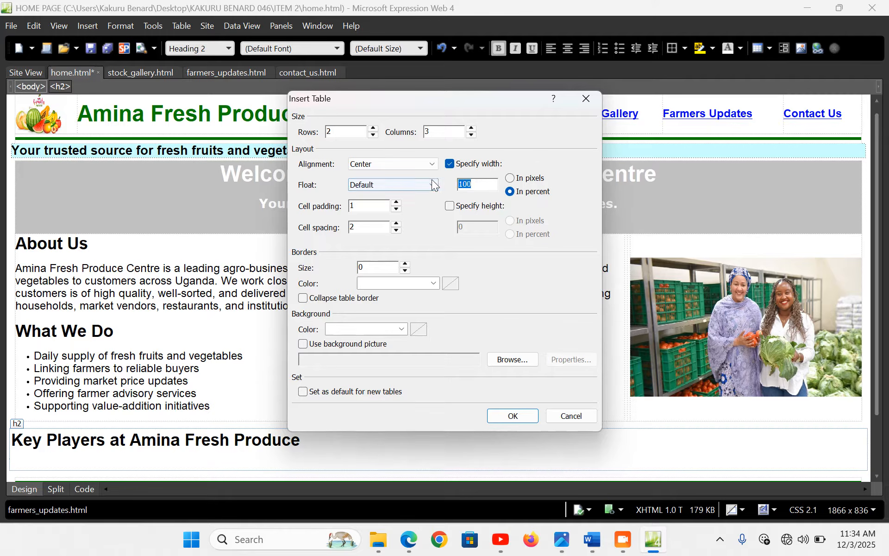
text(99)
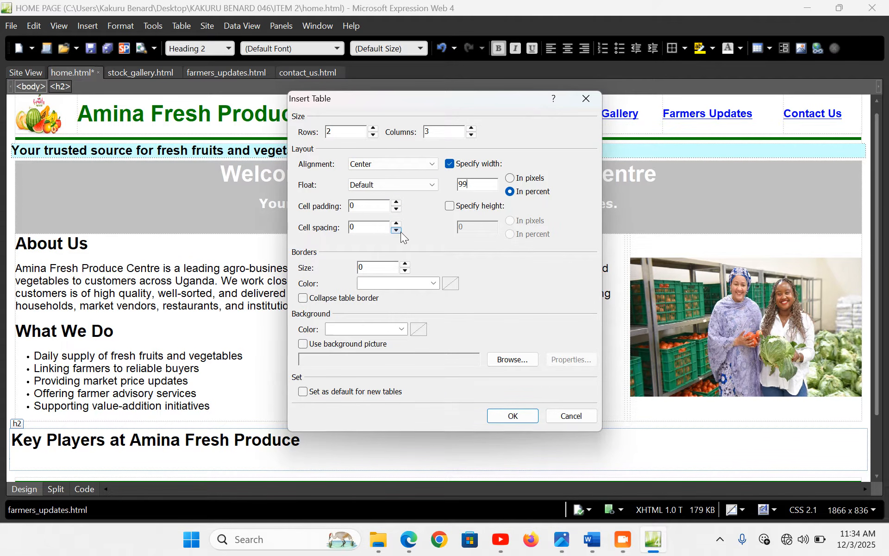
click(512, 415)
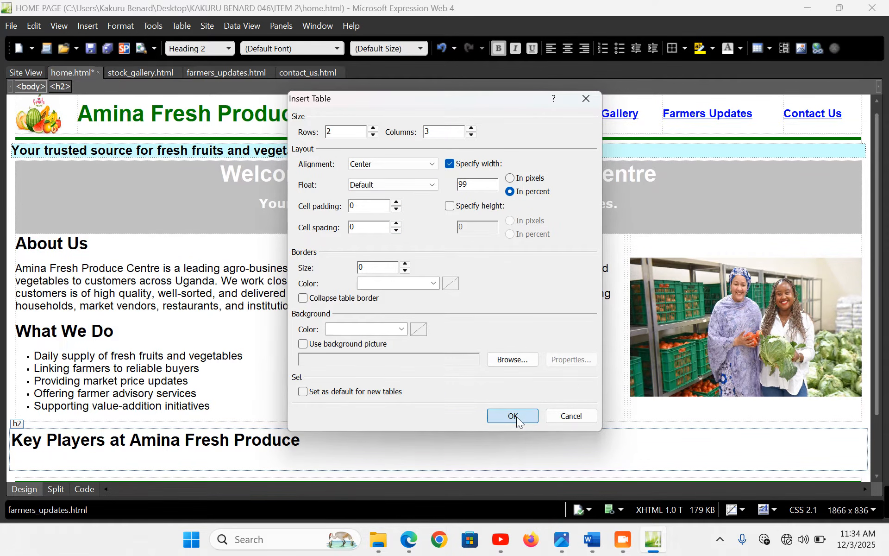
In Word, select the first staff member's line in the Key Players list
scroll(456, 385, down, 2)
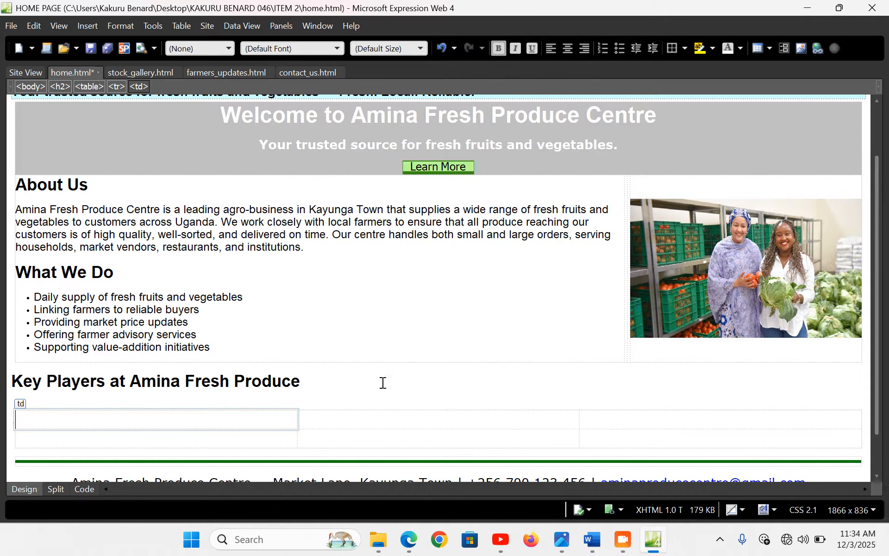
click(592, 540)
scroll(314, 264, down, 9)
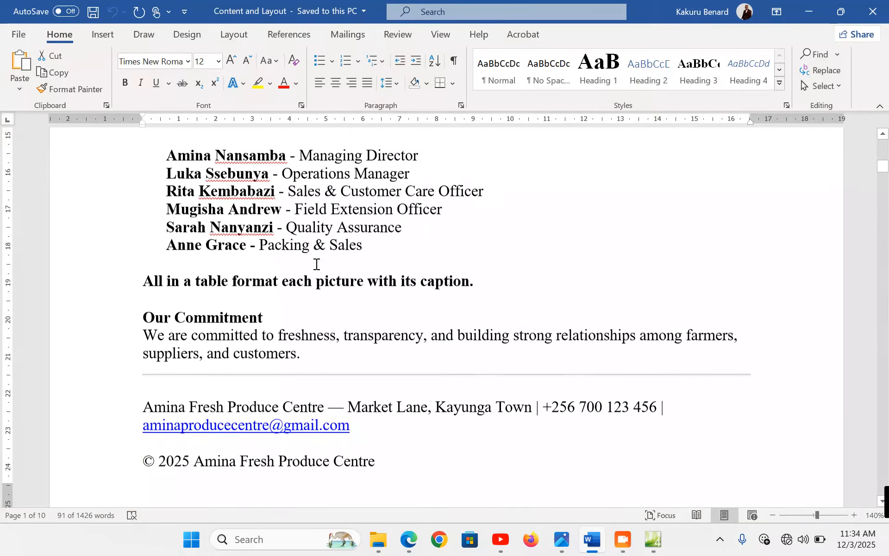
scroll(178, 237, up, 2)
click(65, 249)
key(ctrl+c)
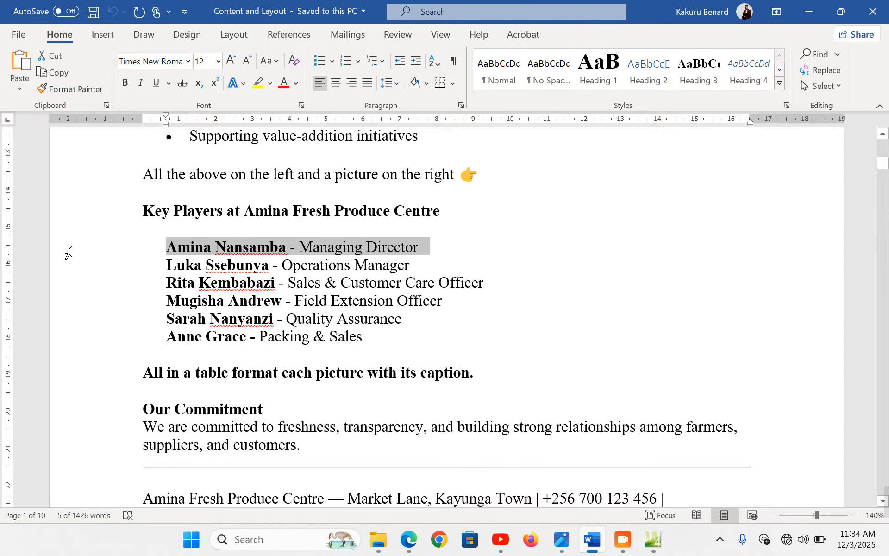
Insert the managing director's photo from file into the first Key Players table cell
click(663, 545)
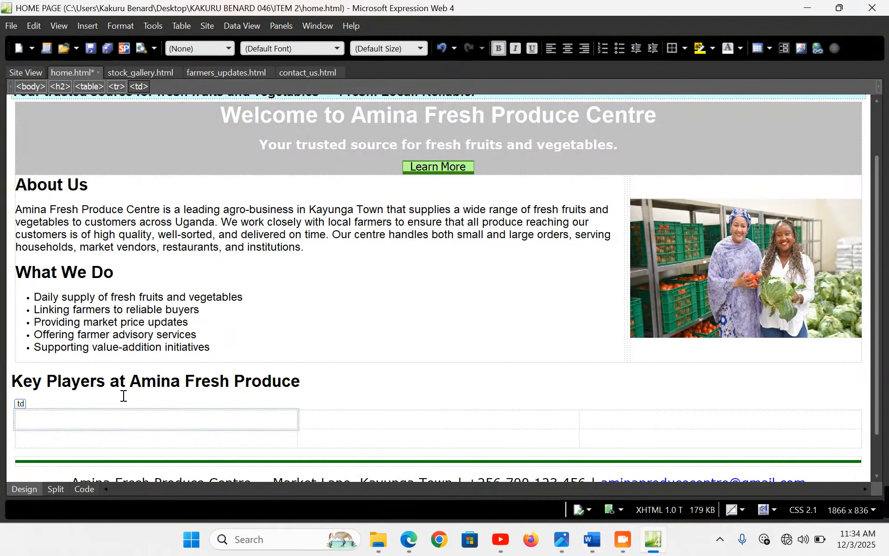
click(89, 27)
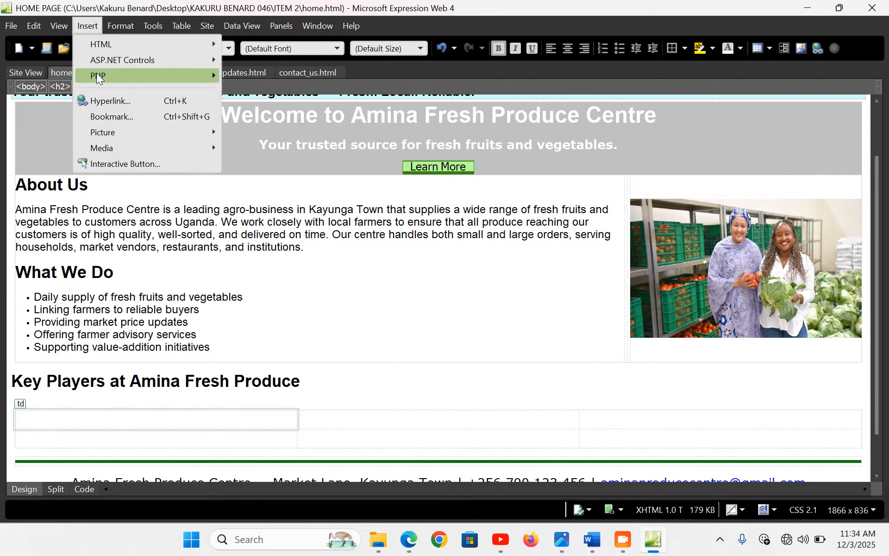
mouse_move(151, 132)
click(266, 133)
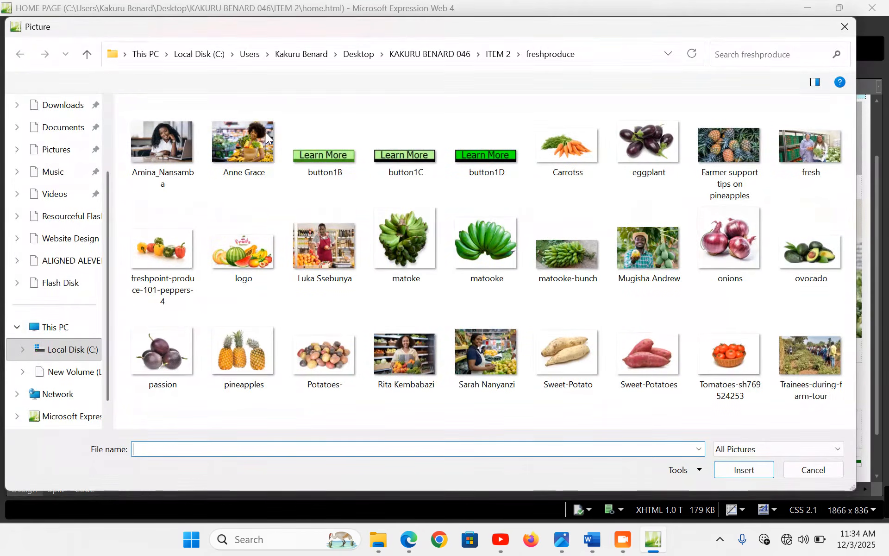
double_click(158, 146)
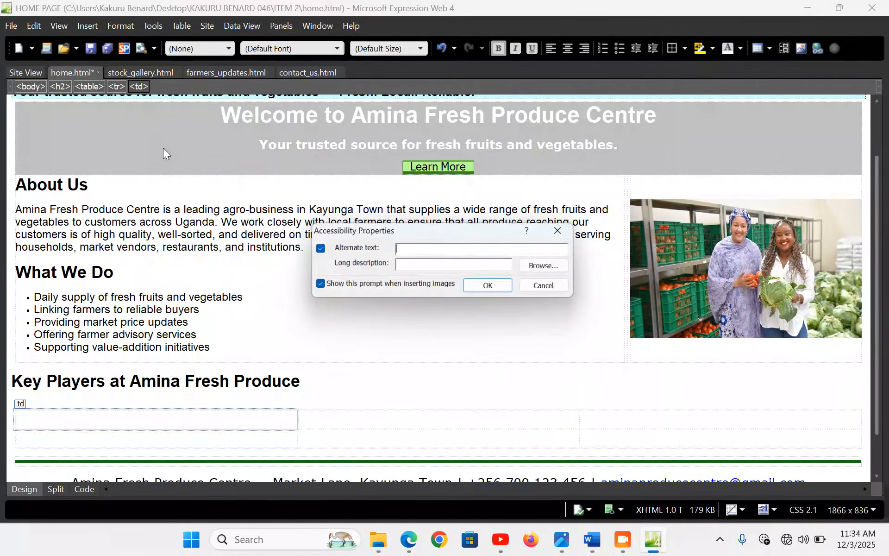
click(483, 283)
Resize the managing director's photo to 300×200 px with aspect ratio unlocked
click(188, 357)
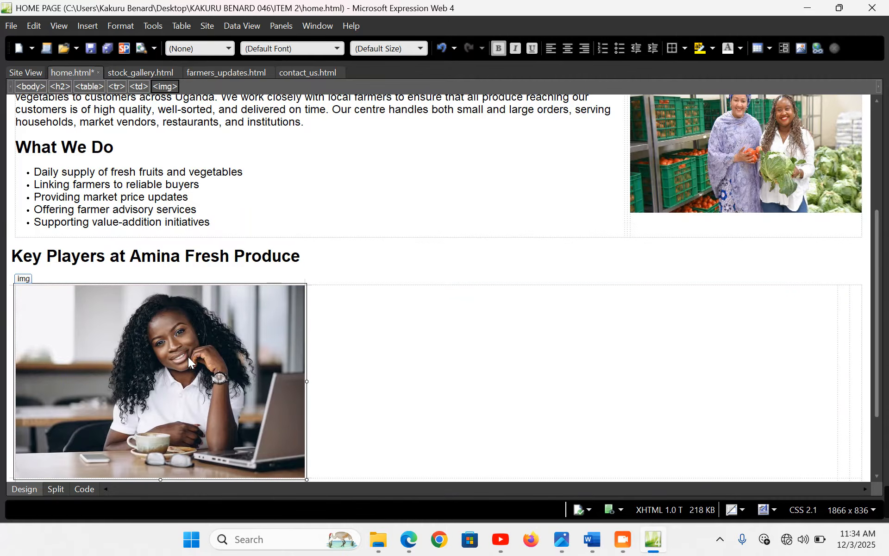
double_click(188, 356)
click(354, 161)
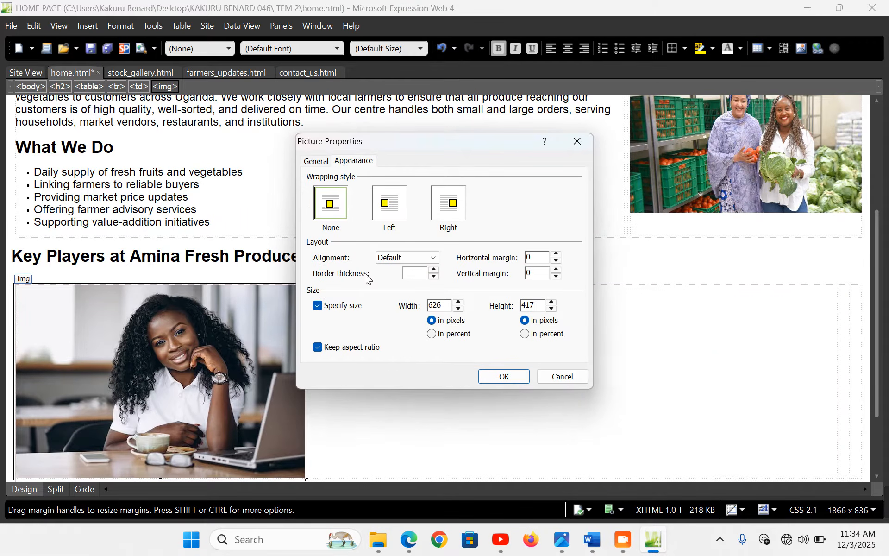
click(348, 352)
double_click(435, 306)
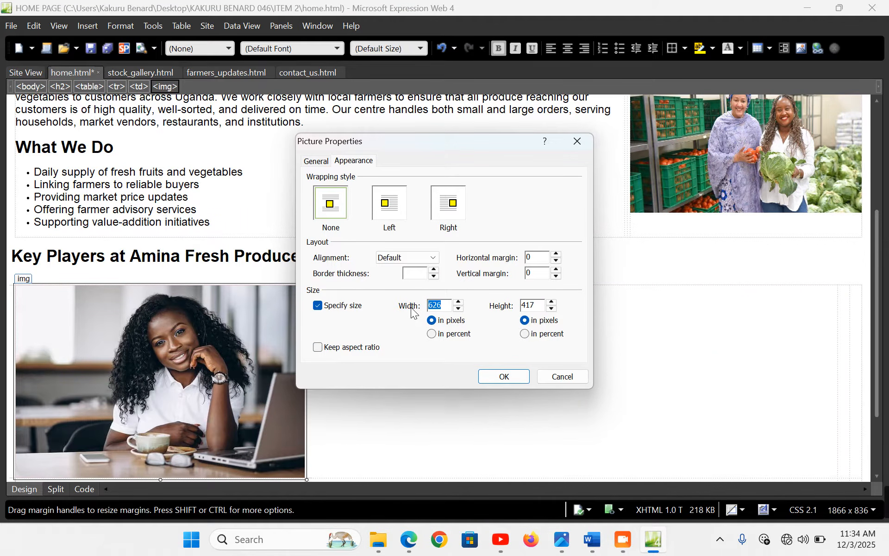
text(300)
double_click(535, 307)
text(200)
click(504, 376)
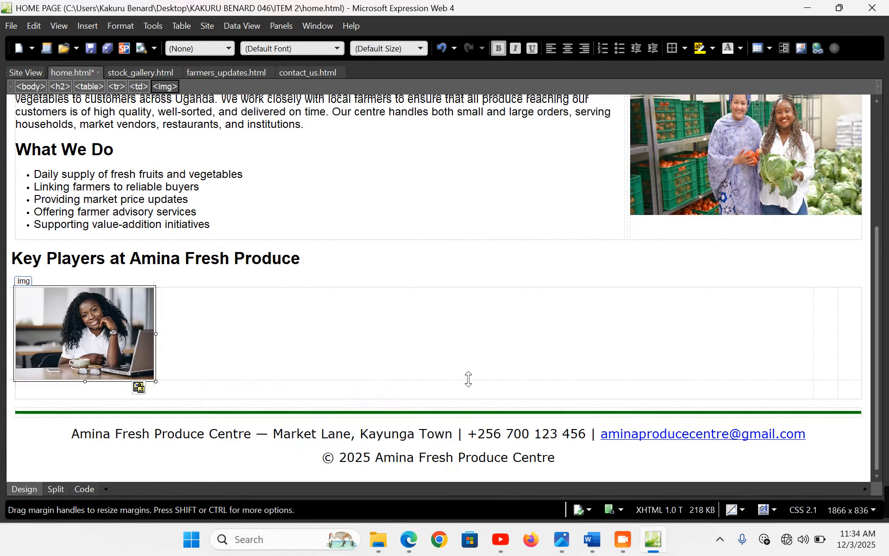
click(172, 358)
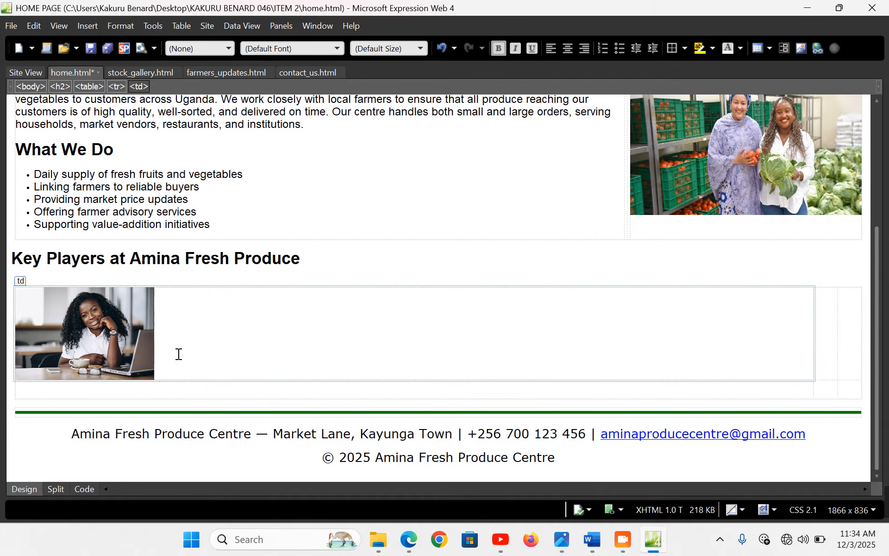
Paste the director's caption, put 'Managing Director' on its own line, unbold it and set medium (14 pt)
key(ctrl+v)
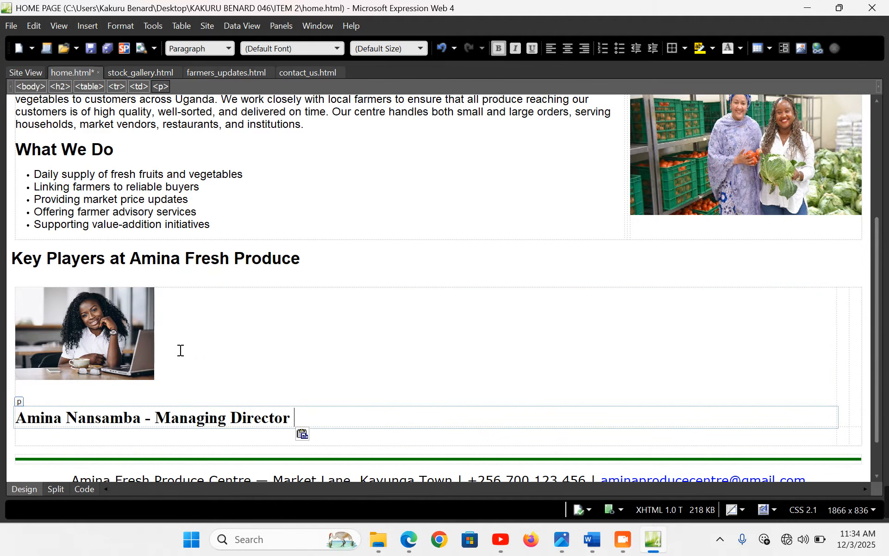
click(138, 393)
key(BackSpace)
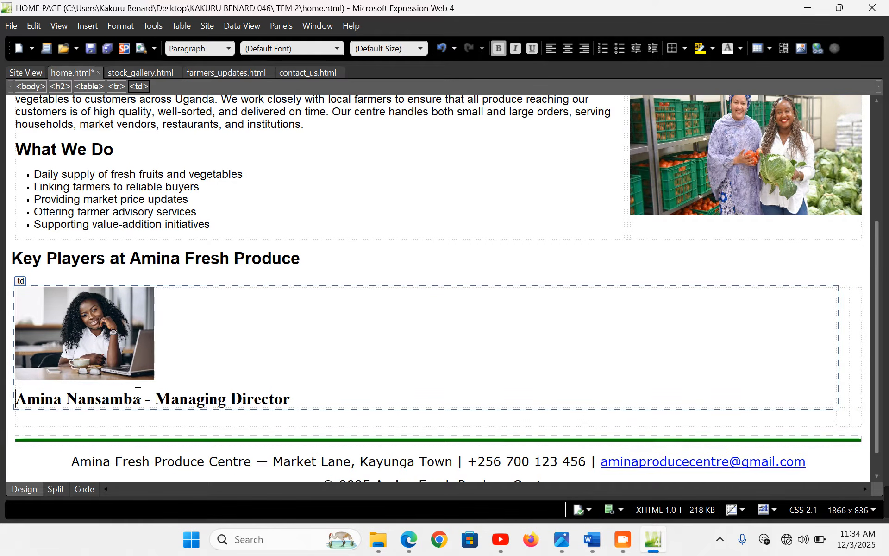
click(157, 398)
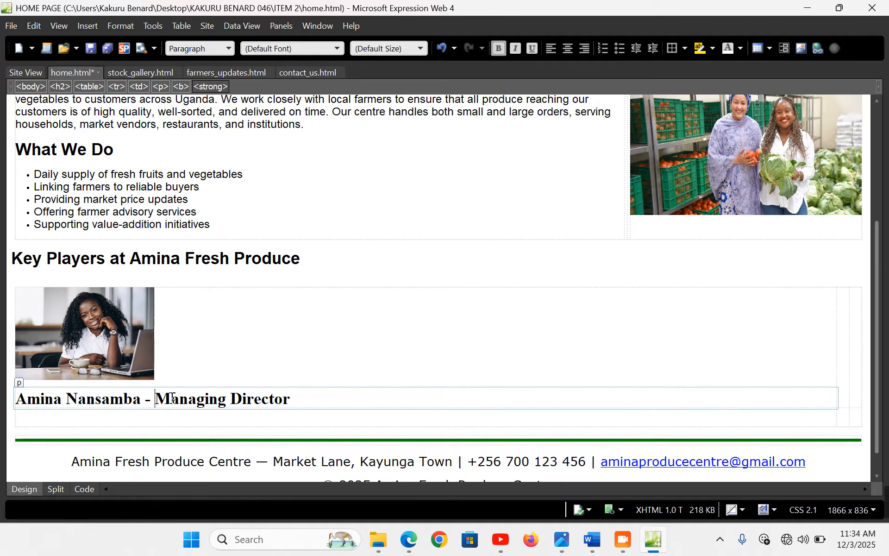
key(BackSpace)
key(BackSpace)
key(BackSpace)
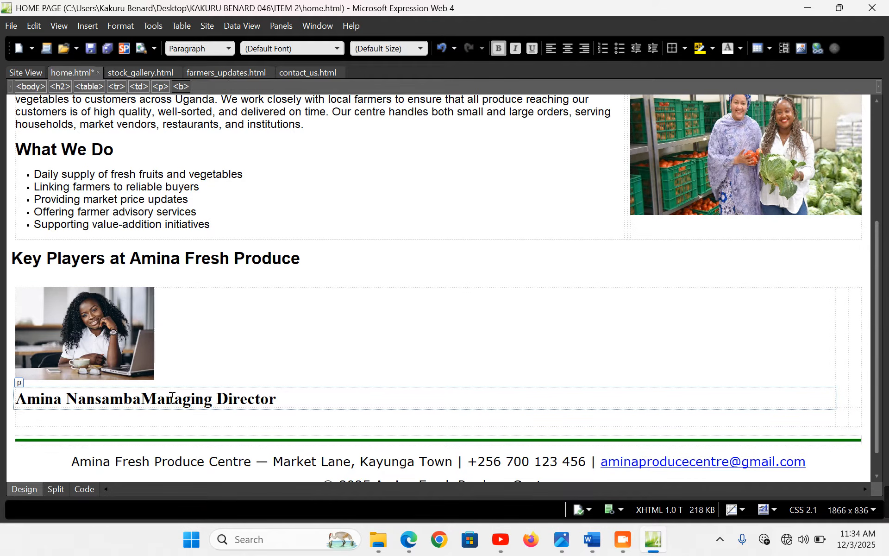
key(Return)
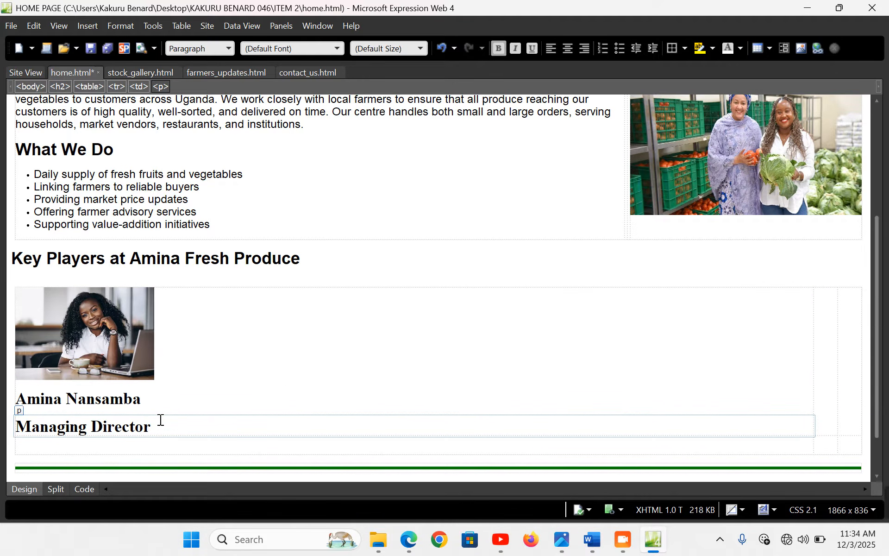
drag(159, 424, 14, 427)
key(ctrl+b)
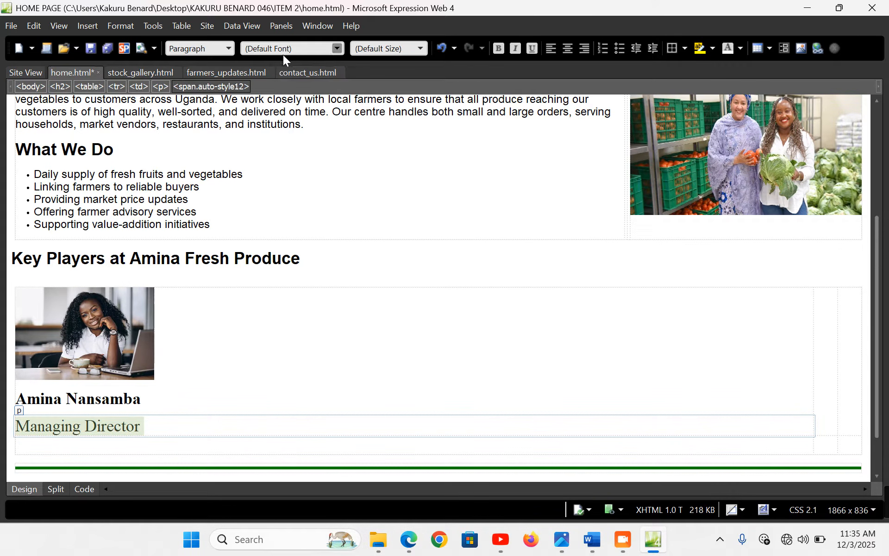
click(420, 48)
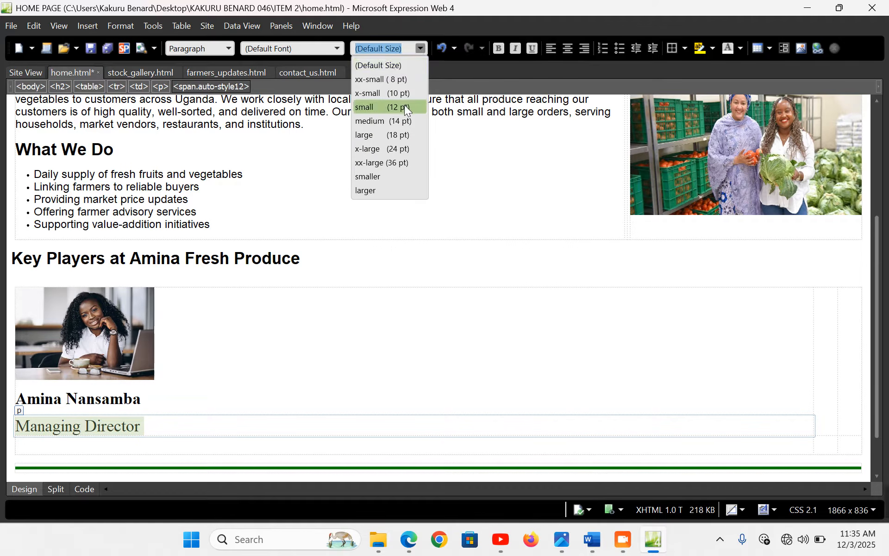
click(399, 120)
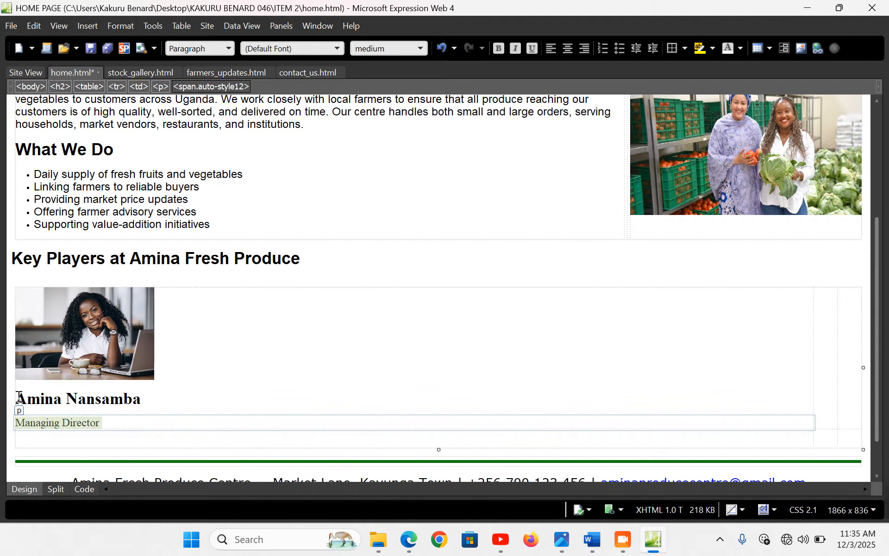
Copy the Operations Manager line from the Word notes for the second cell
click(817, 330)
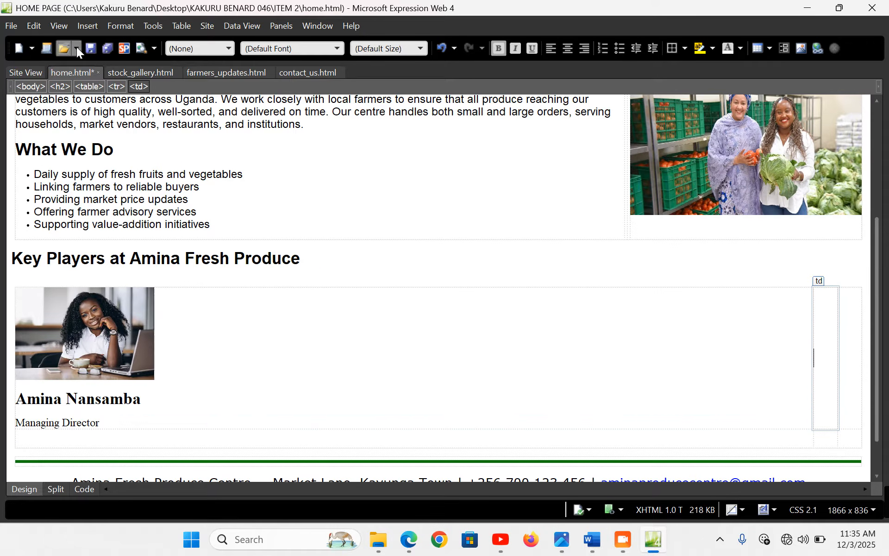
click(593, 540)
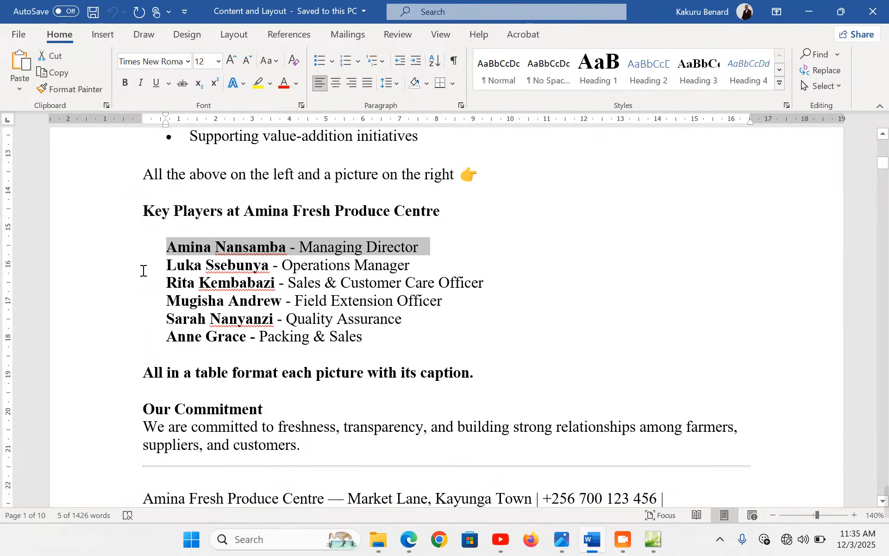
click(109, 282)
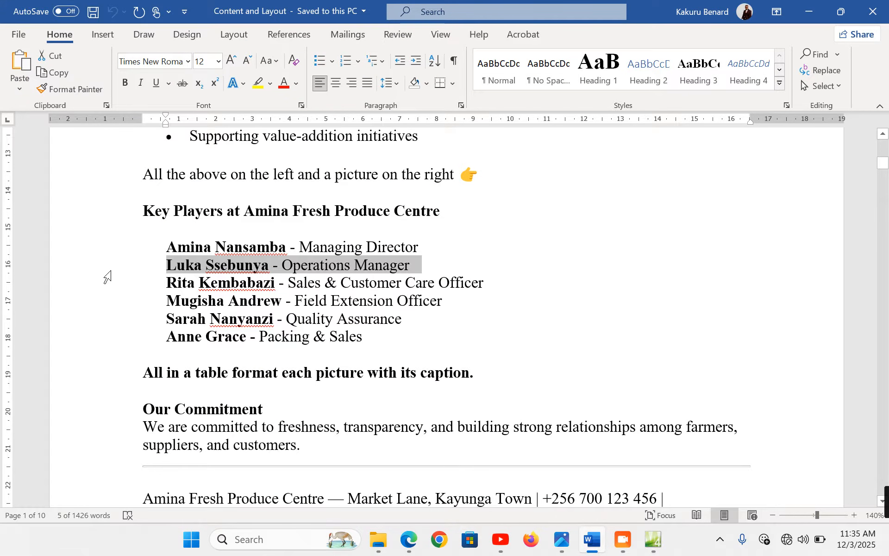
click(653, 539)
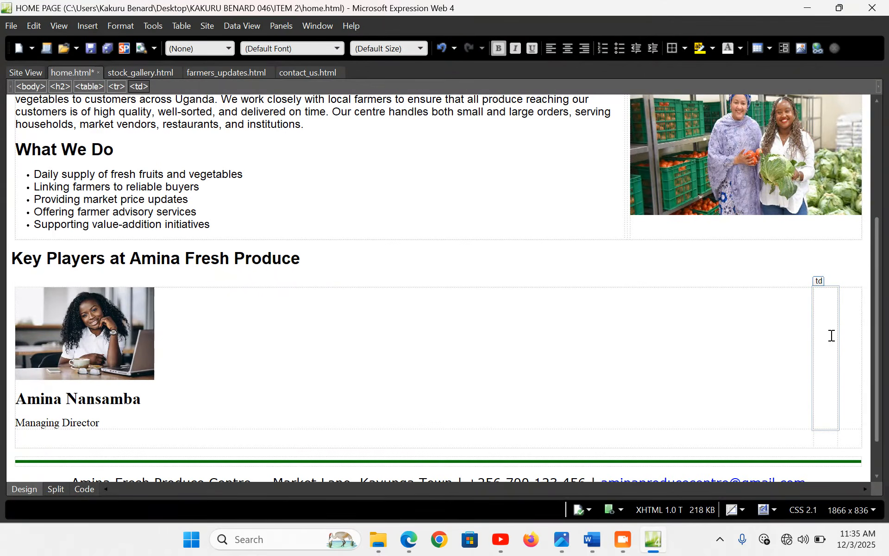
Insert the operations manager's photo in the second cell at 300×200, without keeping aspect ratio
click(88, 26)
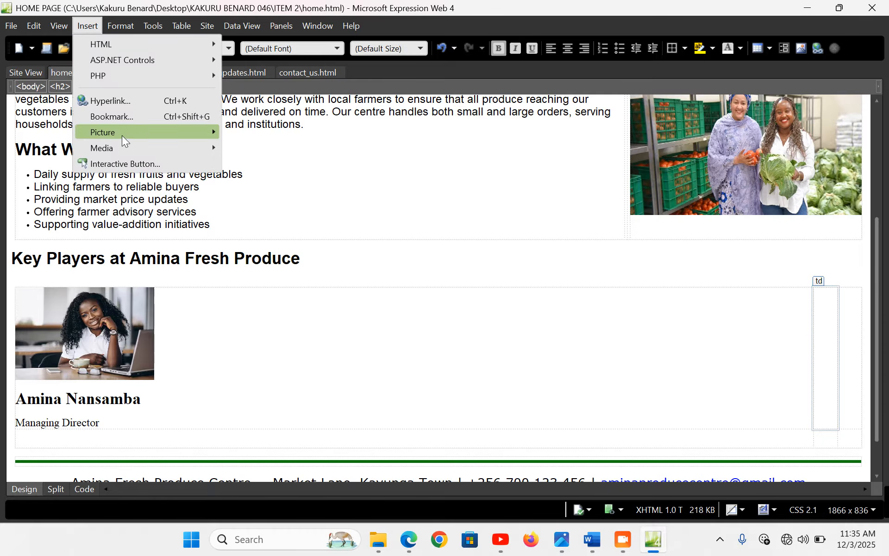
mouse_move(180, 134)
click(253, 135)
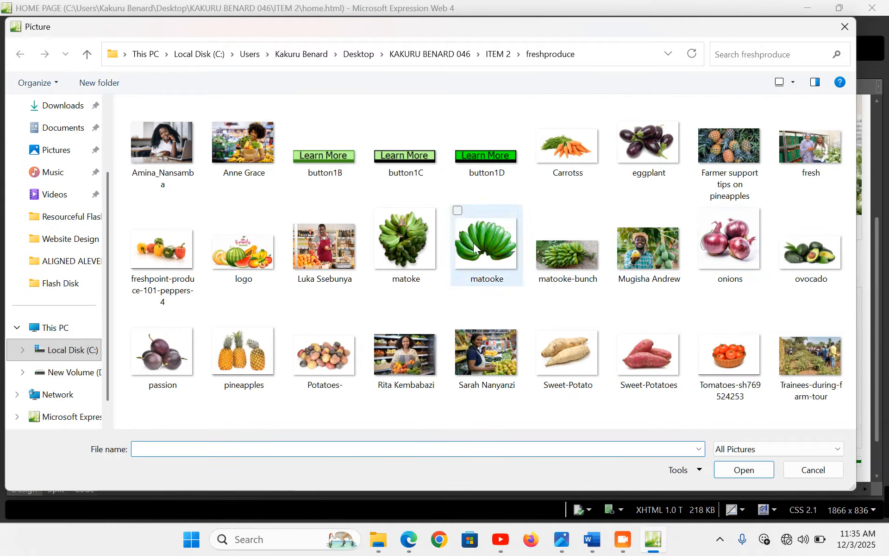
double_click(326, 245)
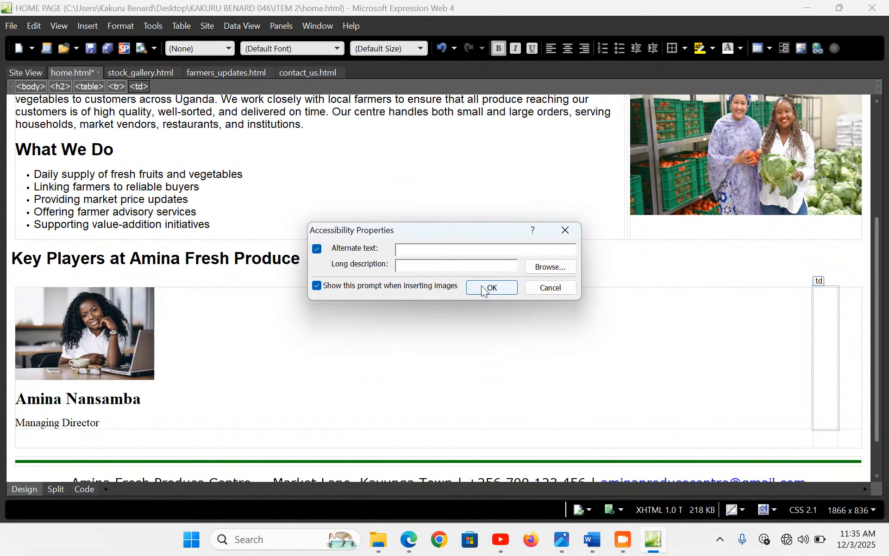
click(482, 287)
double_click(466, 335)
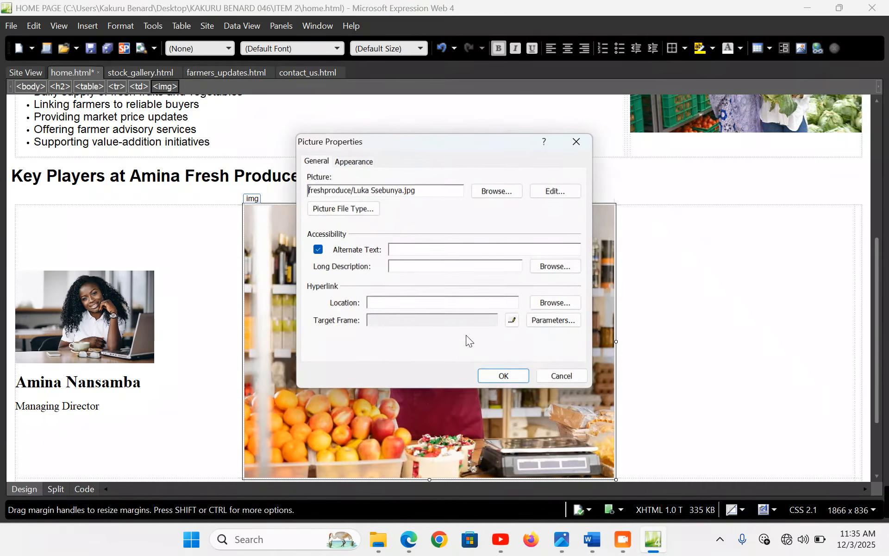
click(354, 161)
click(349, 346)
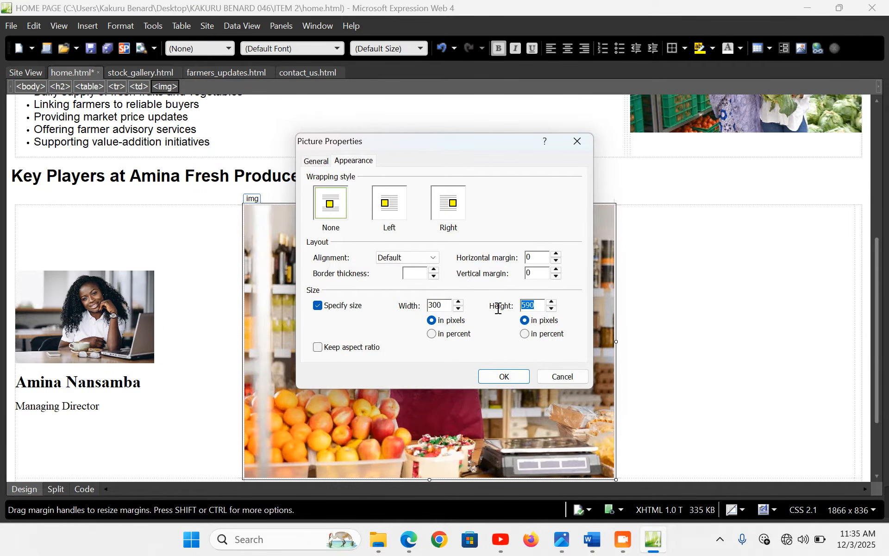
click(504, 377)
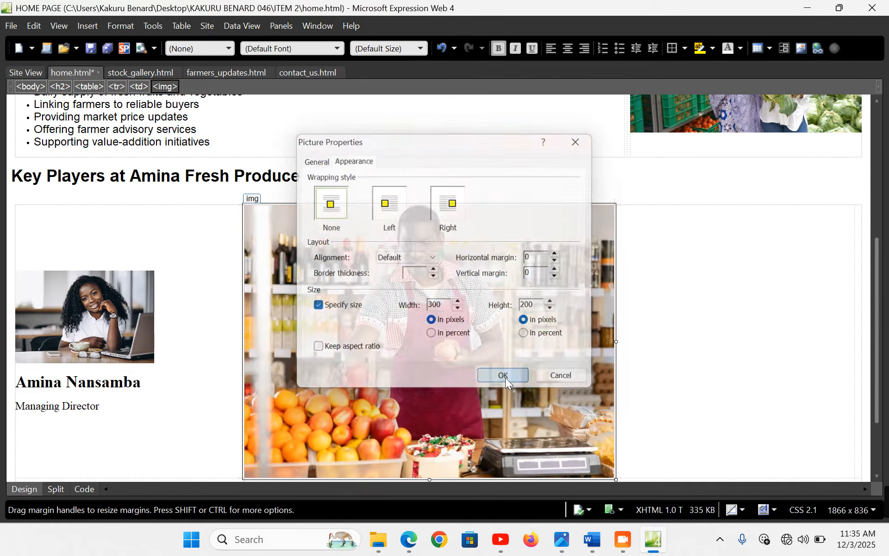
Paste the caption below the photo with 'Operations Manager' on its own line
click(610, 340)
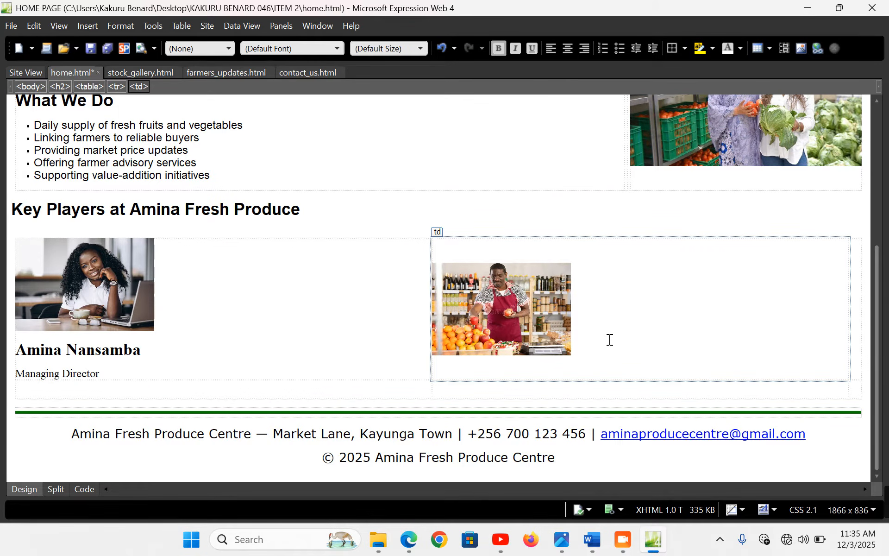
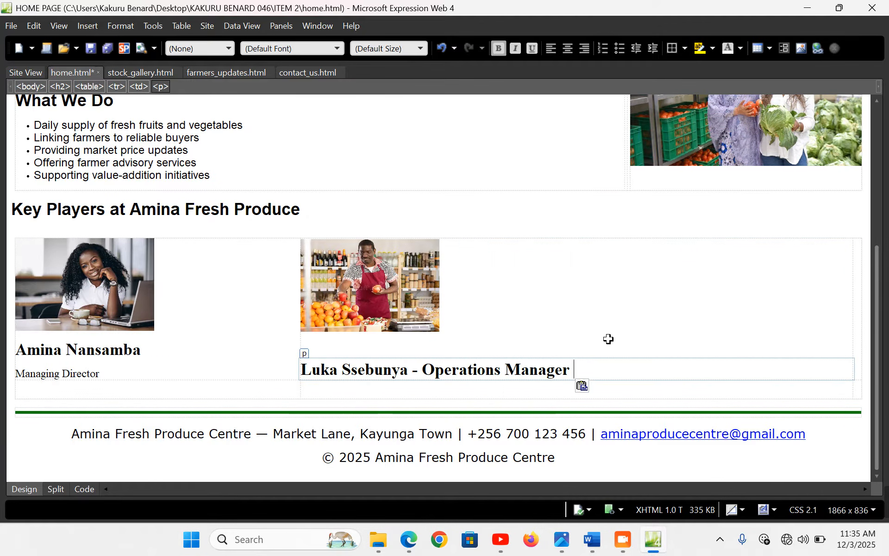
click(410, 371)
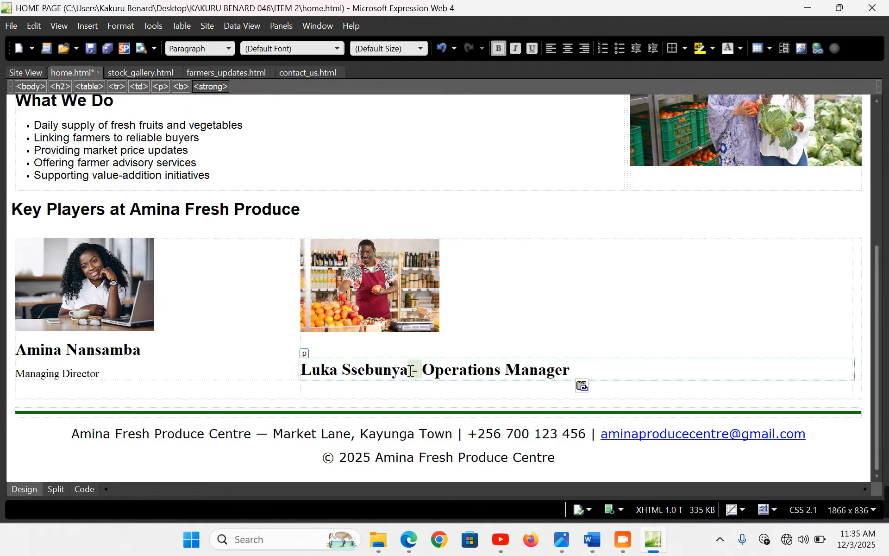
key(BackSpace)
key(Return)
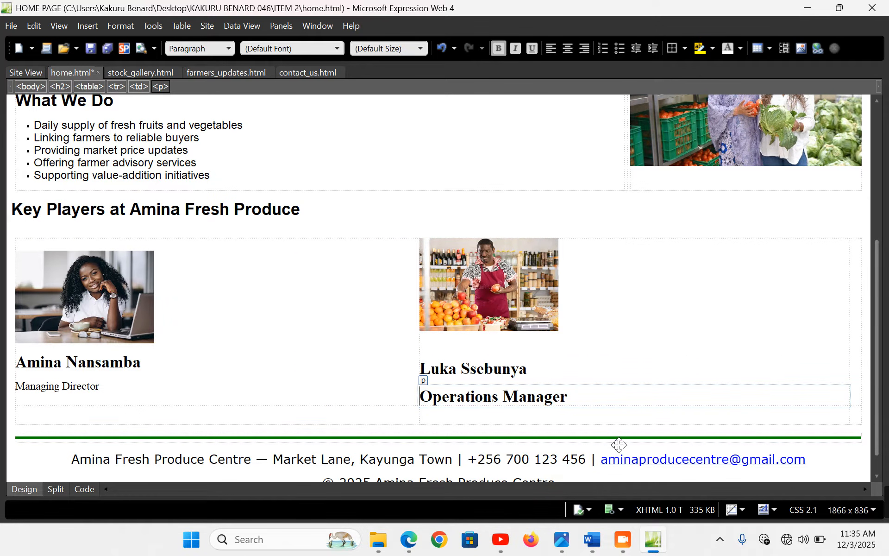
Copy the sales officer's line from the Word notes and move to the third cell
click(592, 539)
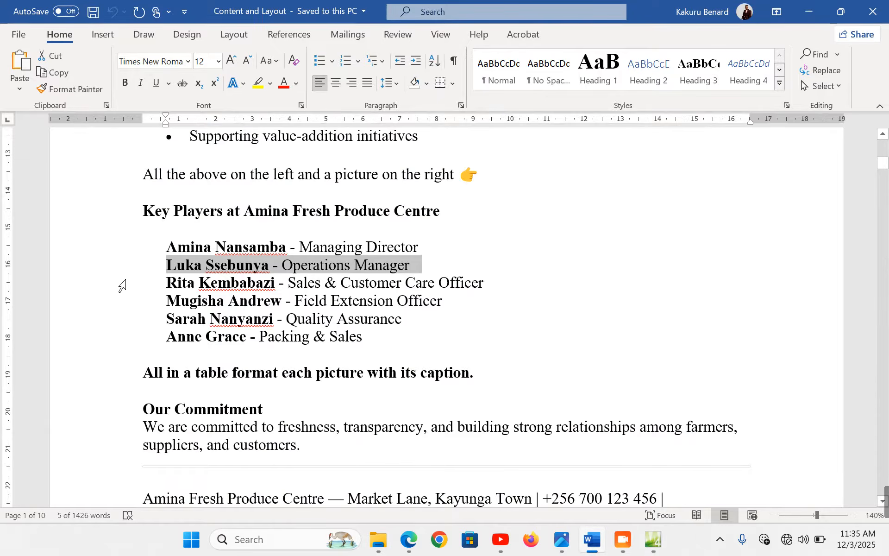
click(121, 284)
key(ctrl+c)
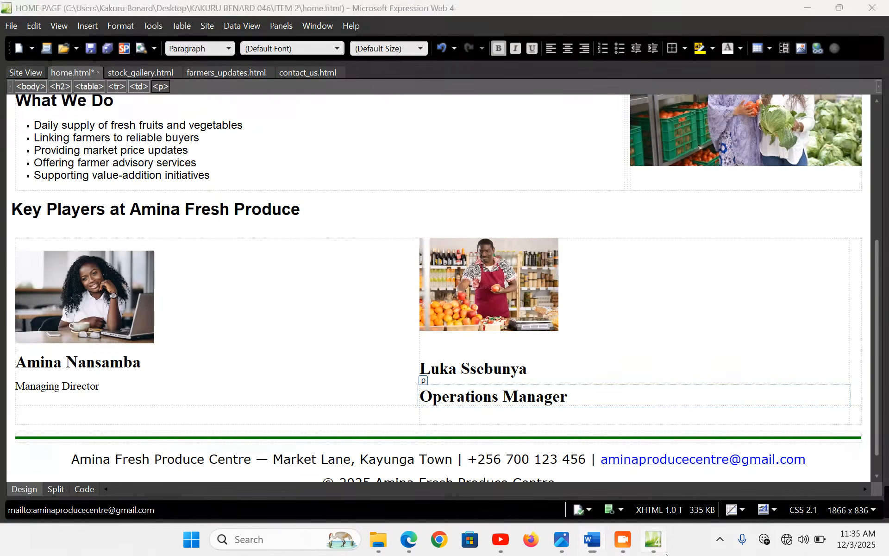
click(653, 540)
click(860, 299)
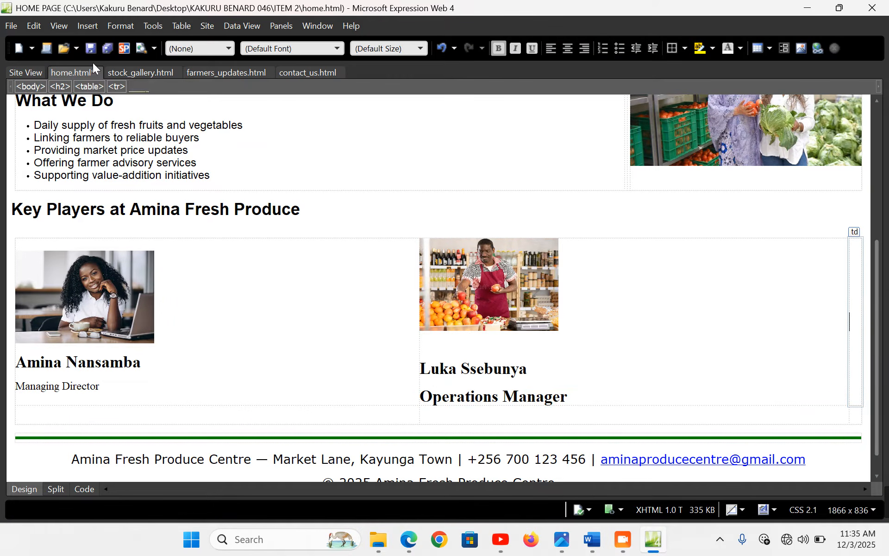
Insert the sales officer's photo in the third cell, sized 300×200 without aspect ratio
click(88, 26)
mouse_move(156, 131)
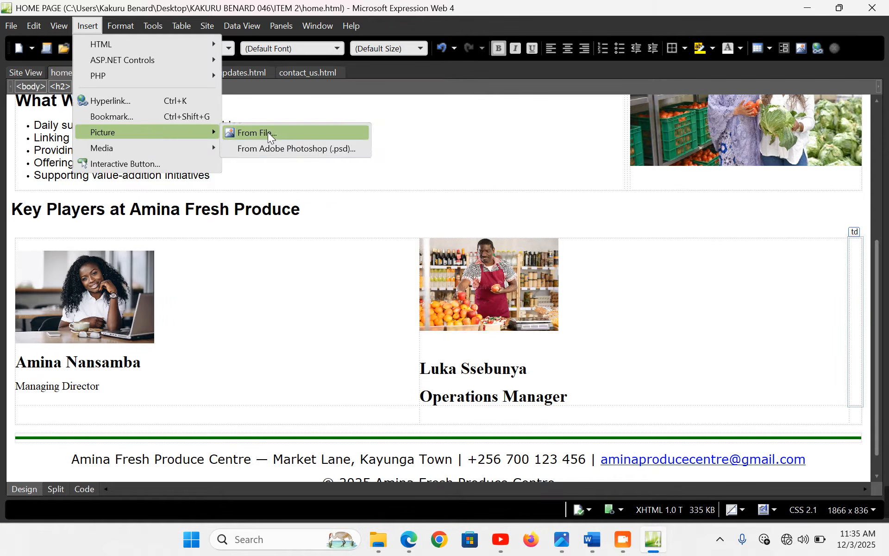
click(276, 132)
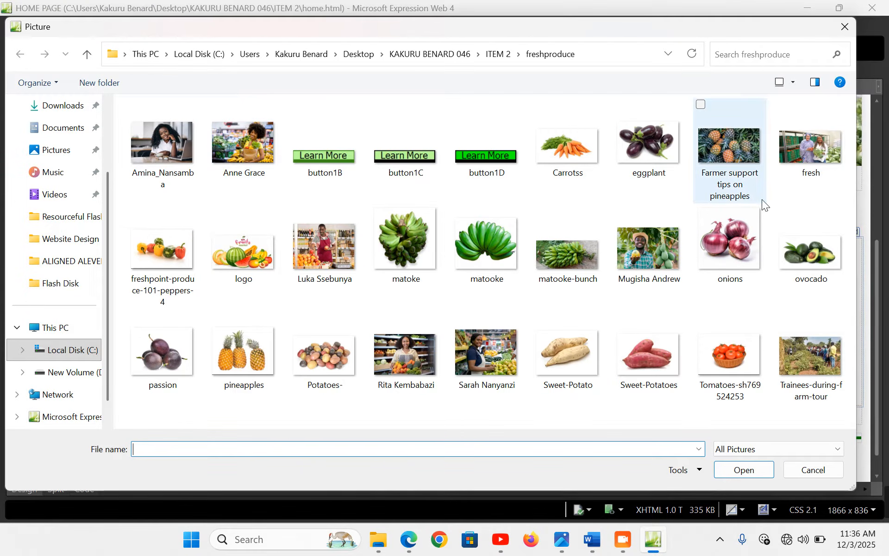
double_click(420, 360)
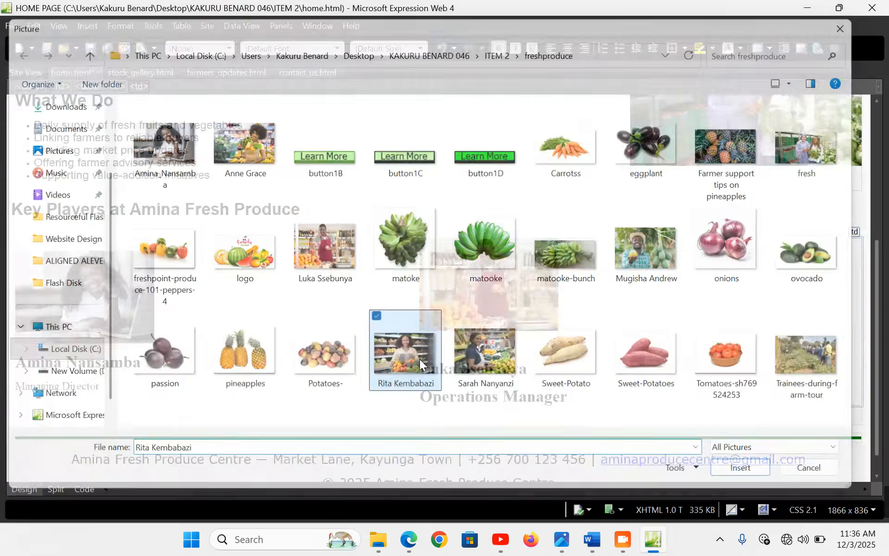
click(491, 286)
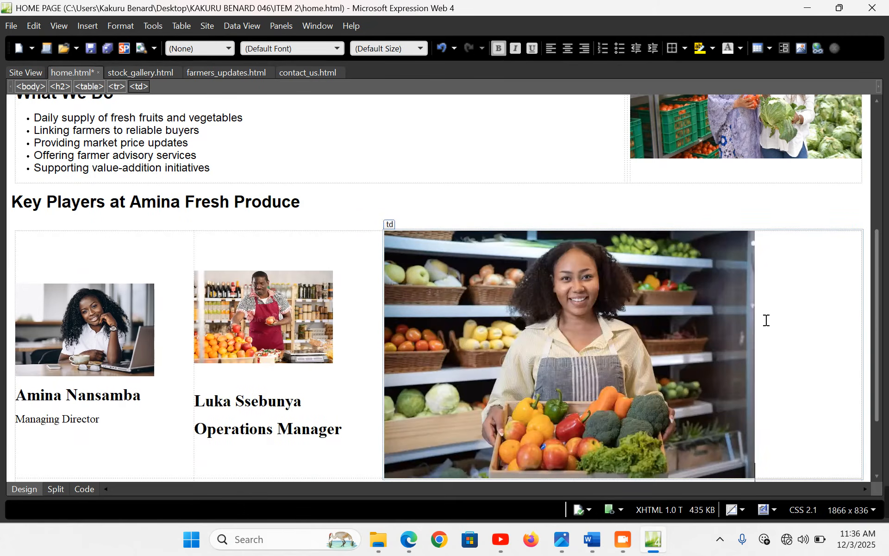
double_click(594, 354)
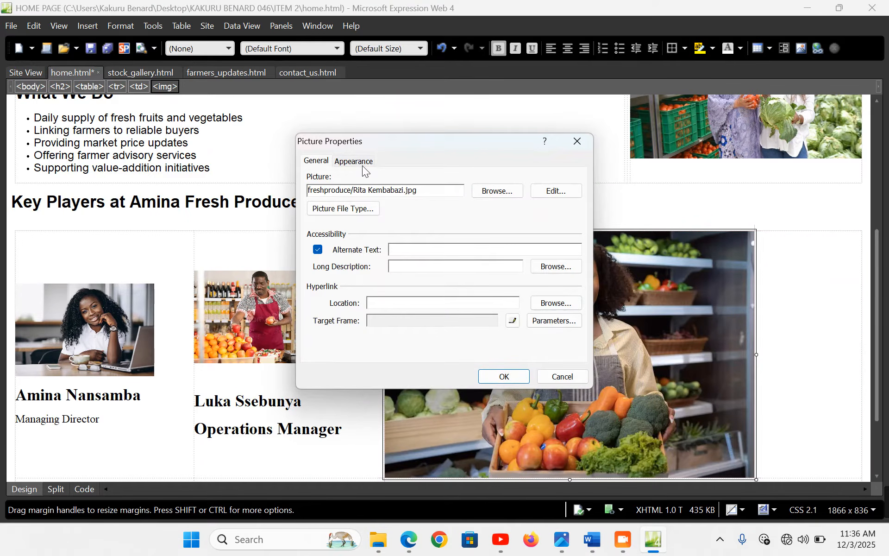
click(354, 161)
click(358, 352)
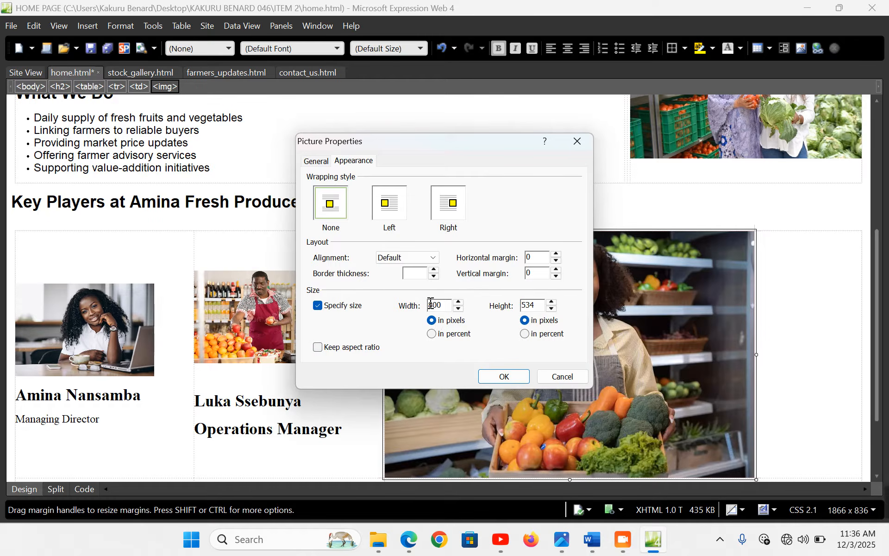
double_click(543, 305)
text(3)
key(Return)
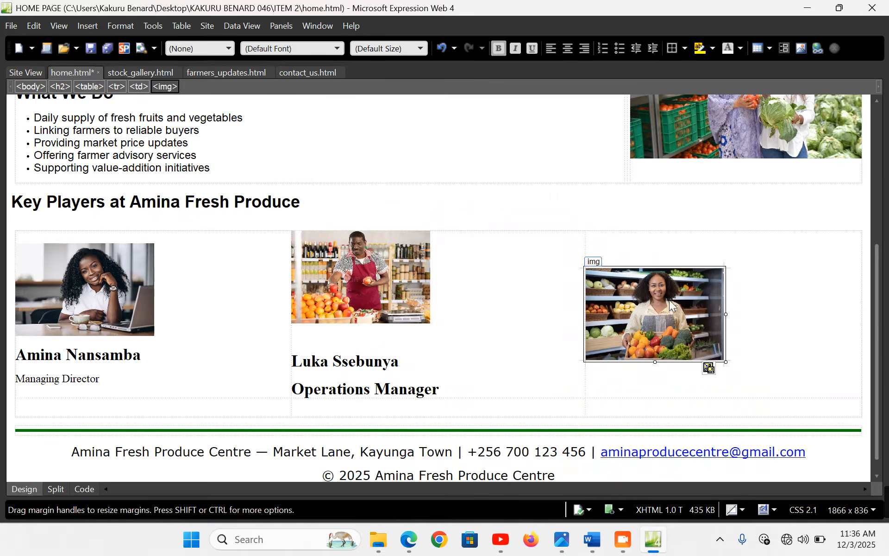
Paste the caption under the photo with 'Sales & Customer Care Officer' on its own line
click(757, 329)
key(Return)
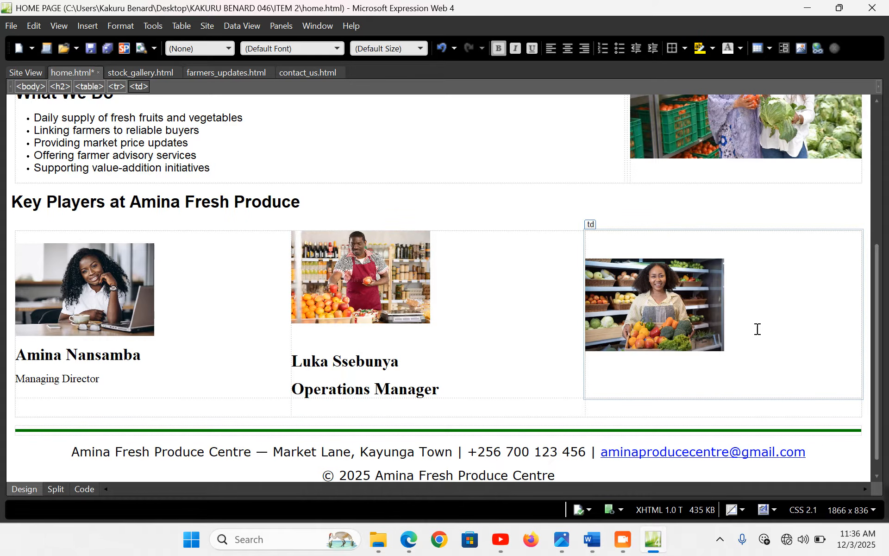
key(ctrl+v)
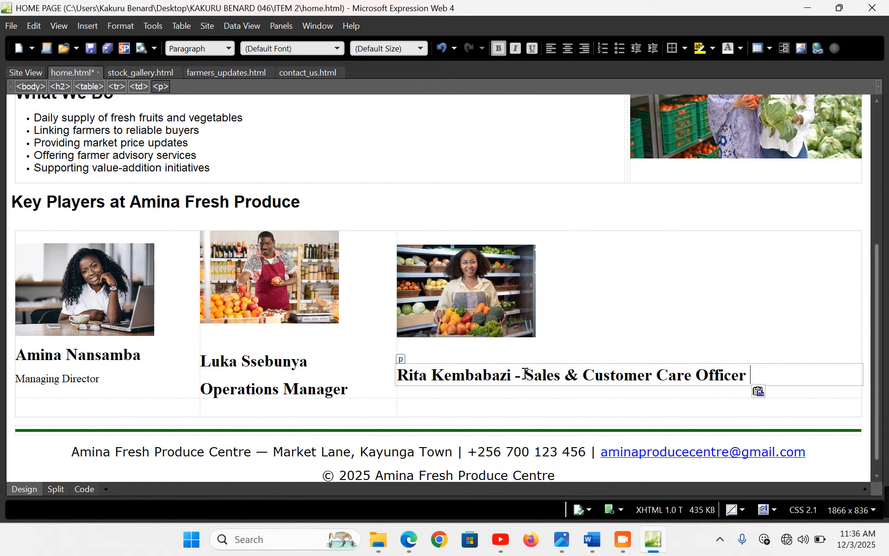
click(524, 373)
key(BackSpace)
key(BackSpace)
key(Return)
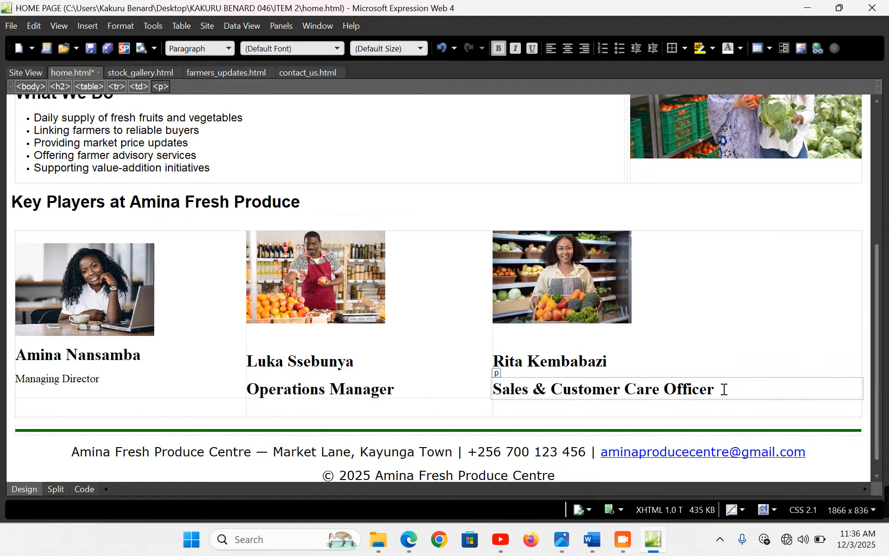
Unbold the 'Sales & Customer Care Officer' and 'Operations Manager' titles
drag(729, 388, 499, 388)
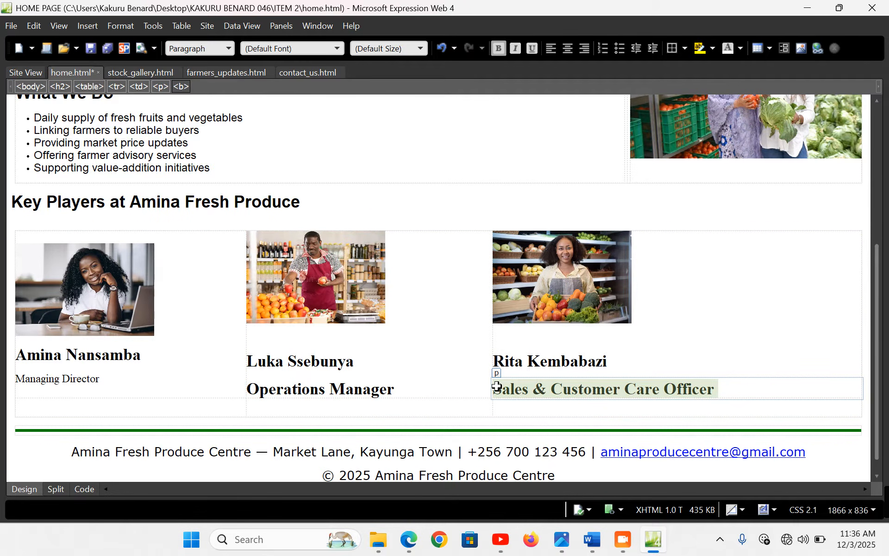
key(ctrl+b)
drag(411, 387, 257, 385)
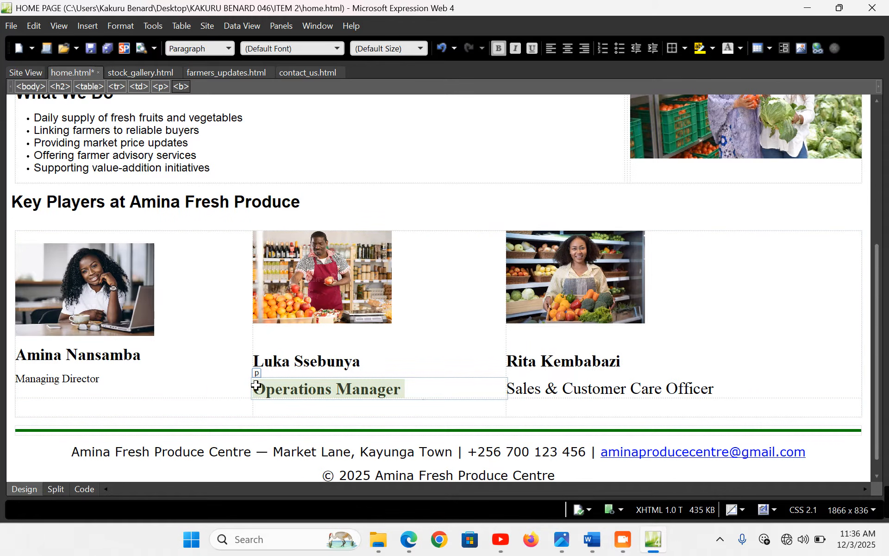
key(ctrl+b)
click(130, 406)
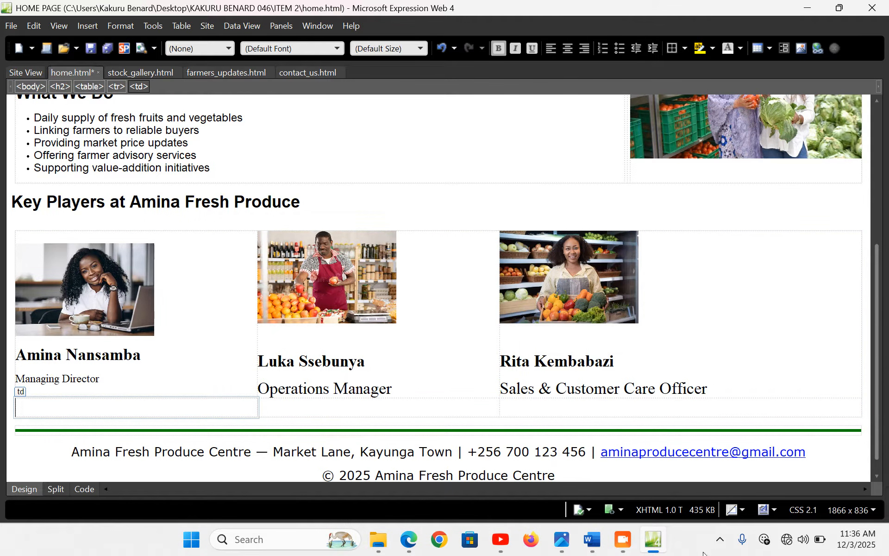
Copy the field extension officer's line from the Word notes
click(593, 539)
click(107, 284)
click(105, 302)
key(ctrl+c)
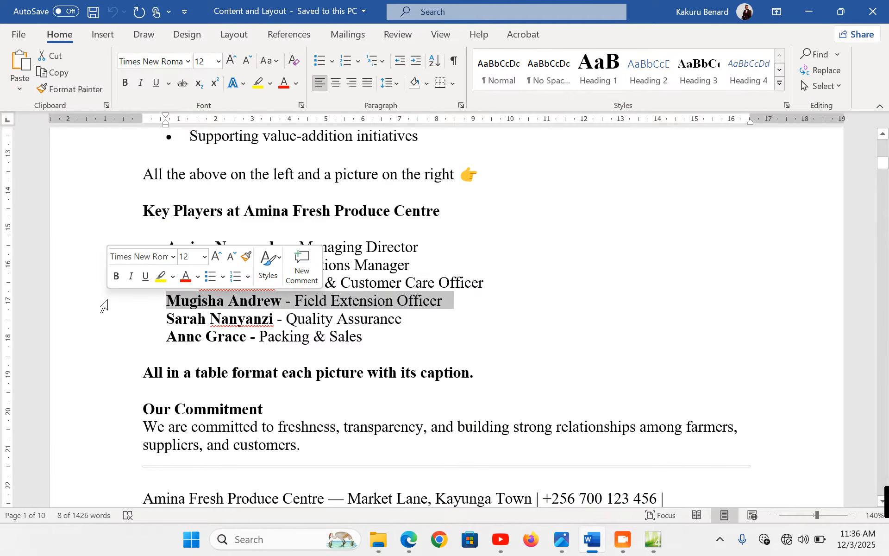
click(654, 540)
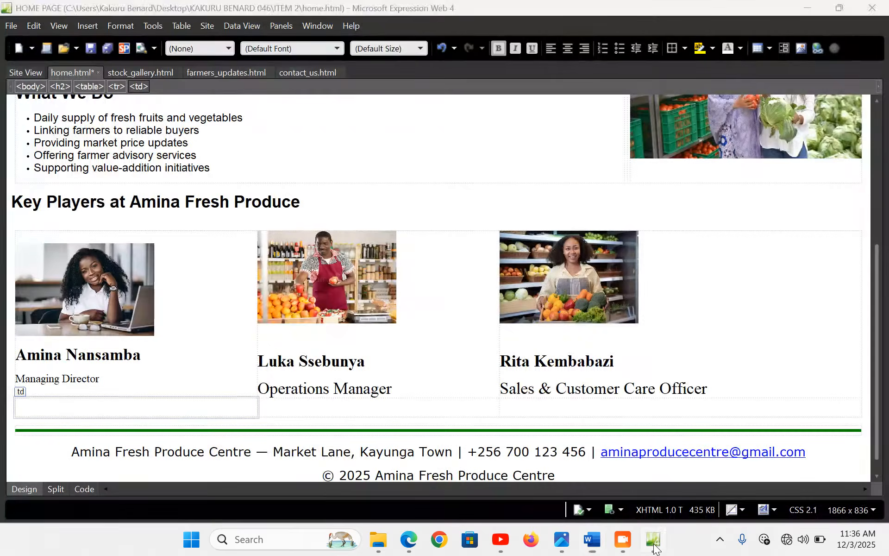
Insert the field extension officer's photo below the director's, sized 300×200 without aspect ratio
click(88, 26)
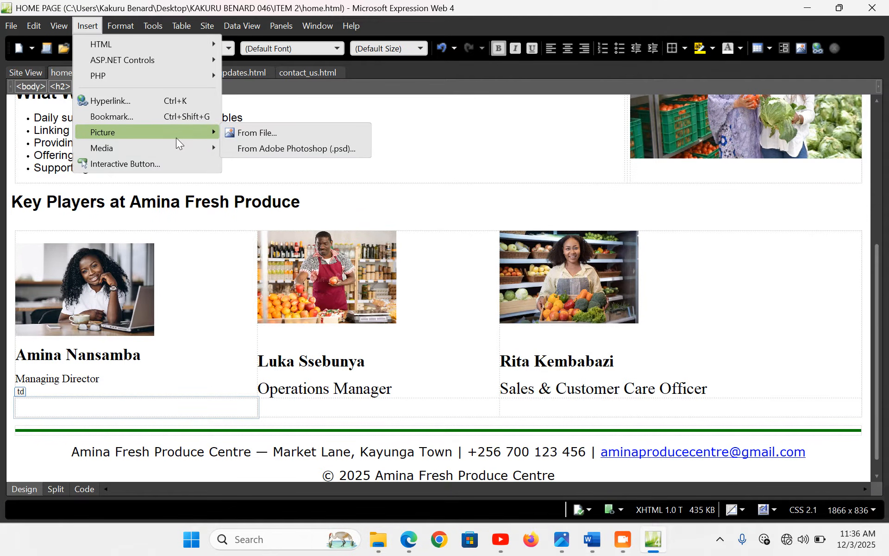
click(243, 135)
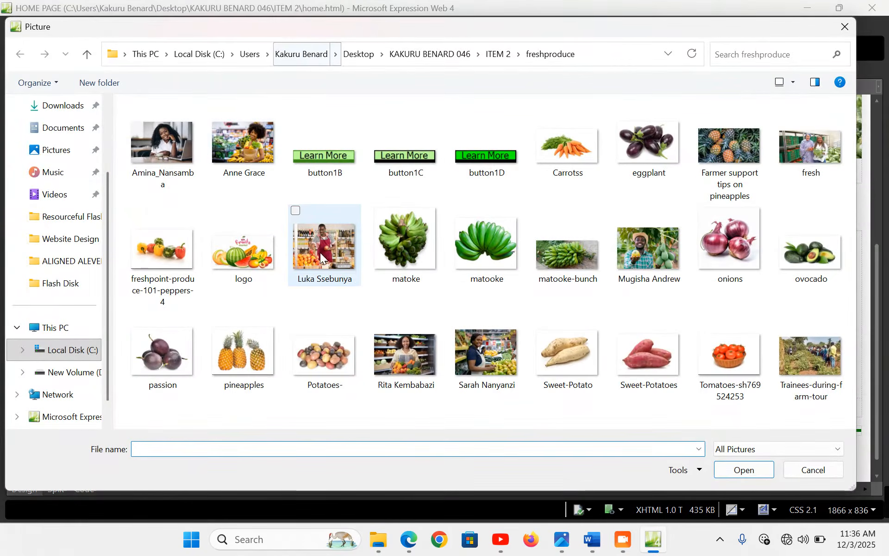
click(651, 256)
double_click(650, 256)
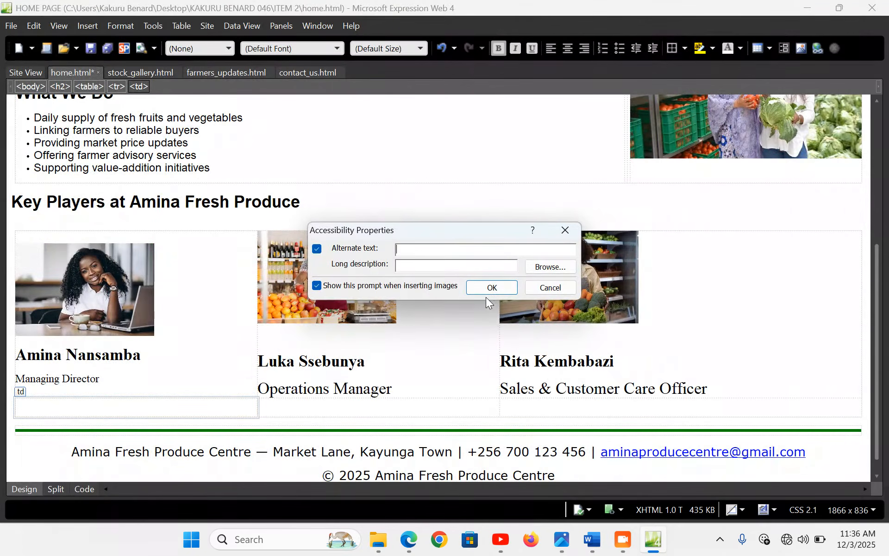
click(484, 291)
double_click(252, 380)
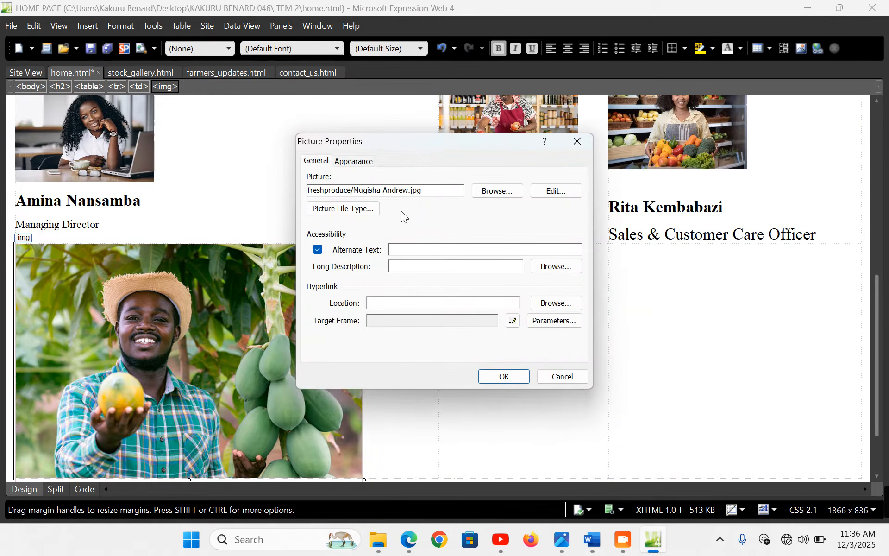
click(353, 161)
click(339, 351)
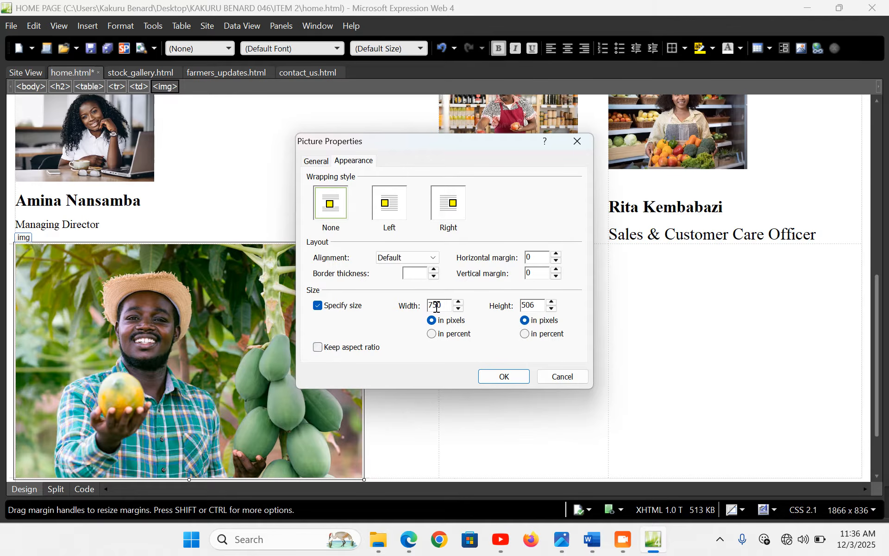
drag(447, 307, 403, 307)
text(200)
click(504, 376)
Paste the caption with 'Field Extension Officer' on its own unbolded line
click(171, 360)
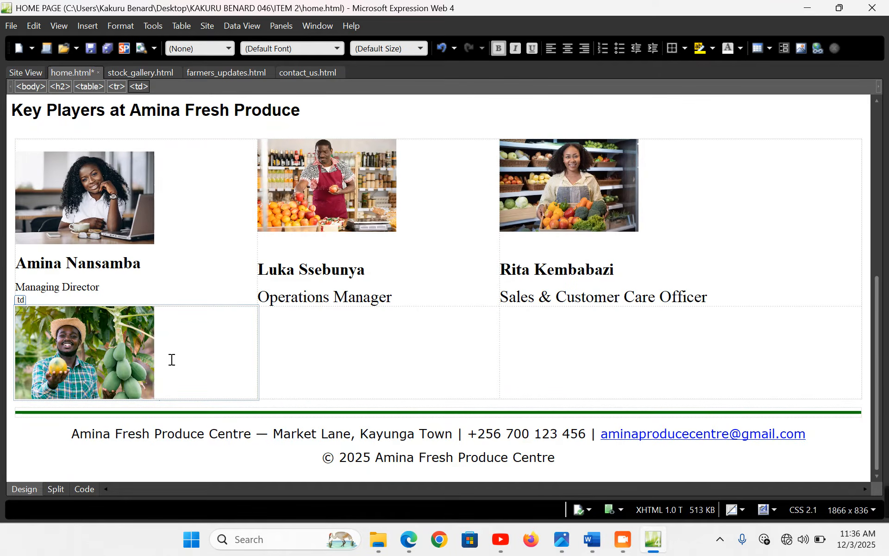
key(Return)
key(ctrl+v)
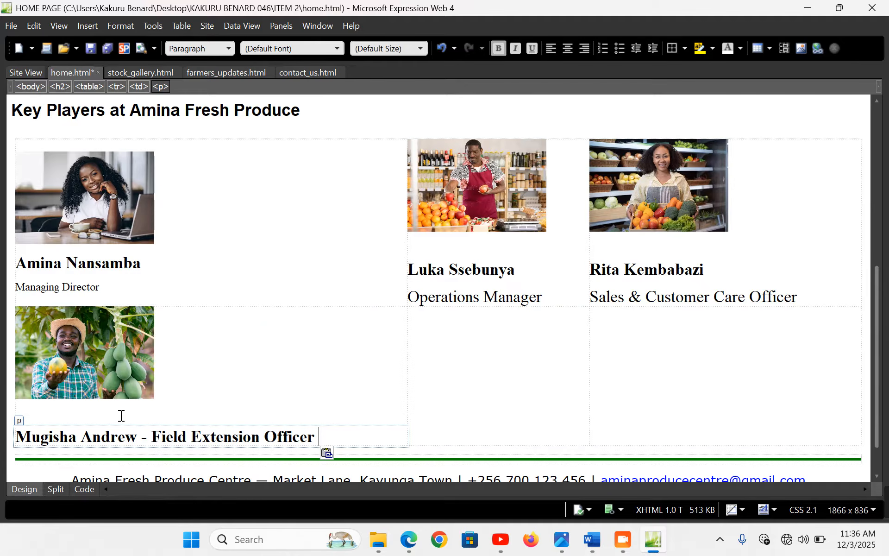
click(86, 411)
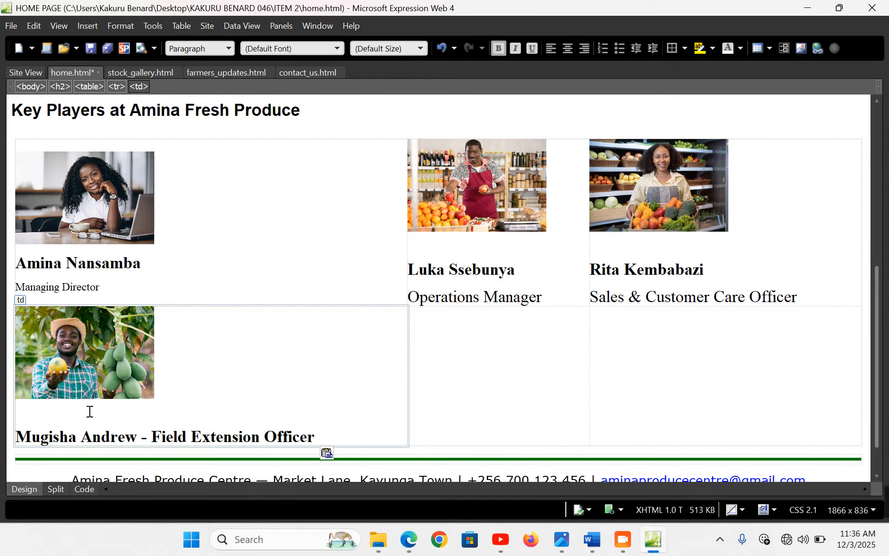
key(BackSpace)
click(155, 419)
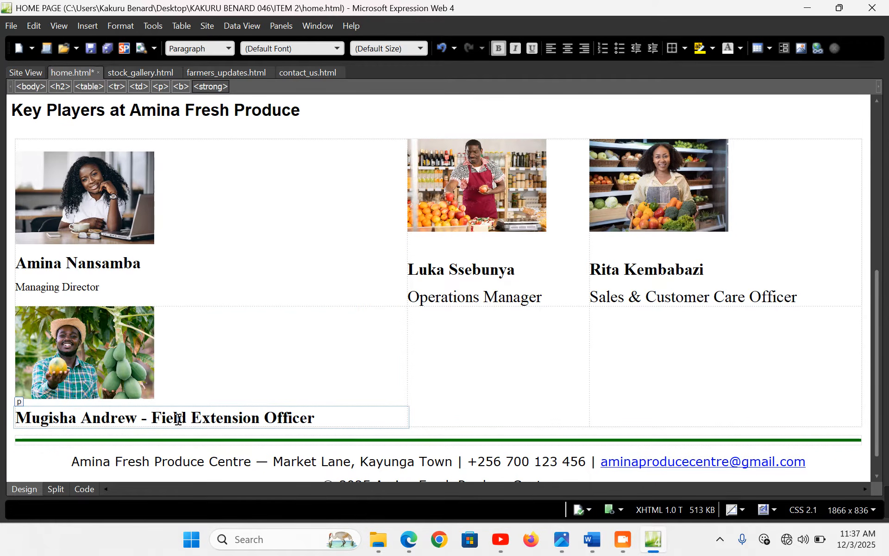
key(BackSpace)
key(BackSpace)
key(BackSpace)
key(Return)
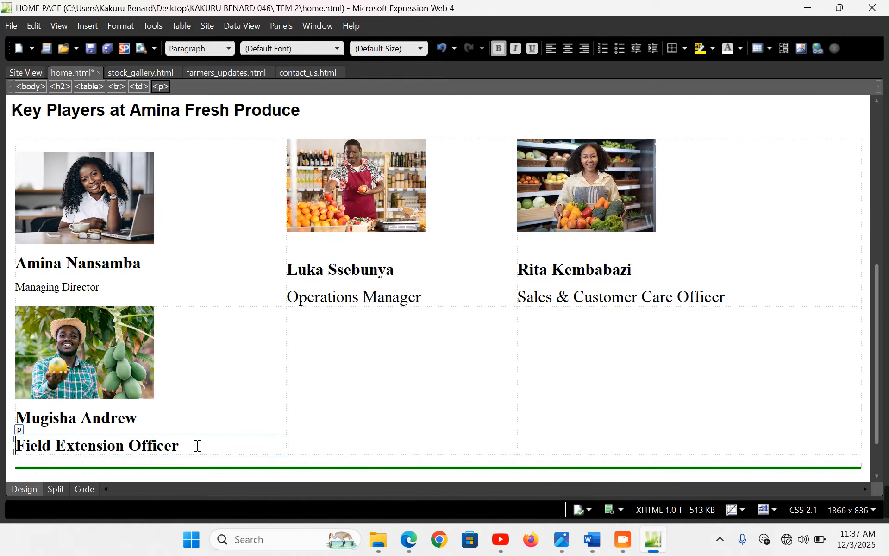
drag(198, 445, 17, 445)
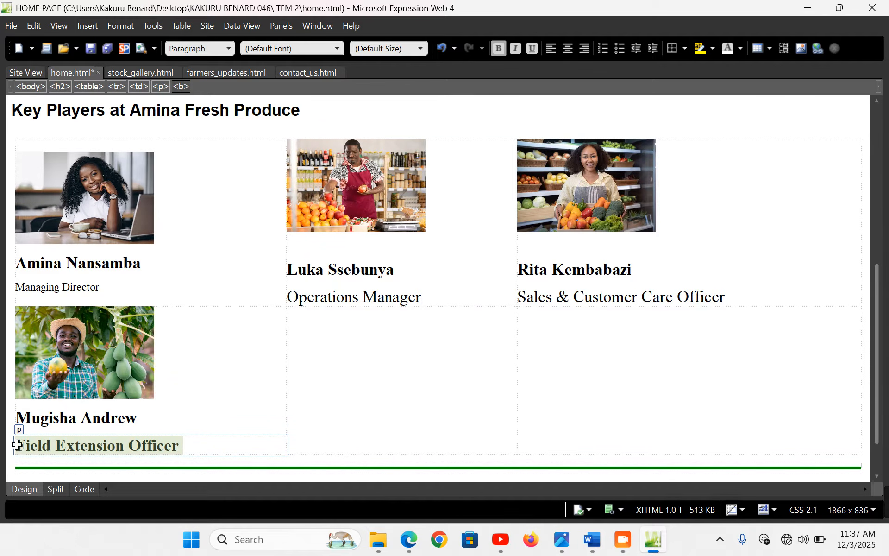
key(ctrl+b)
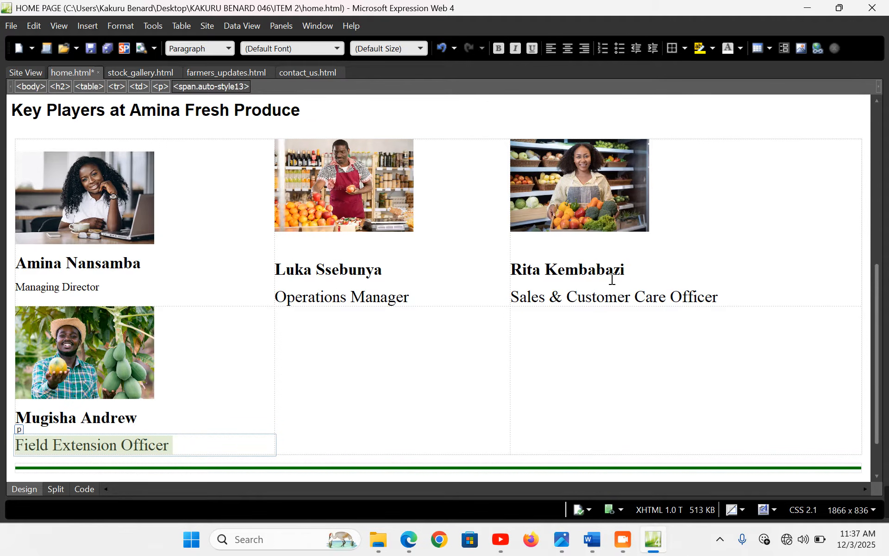
Delete the blank lines above the names in the second and third cells of row one
click(548, 252)
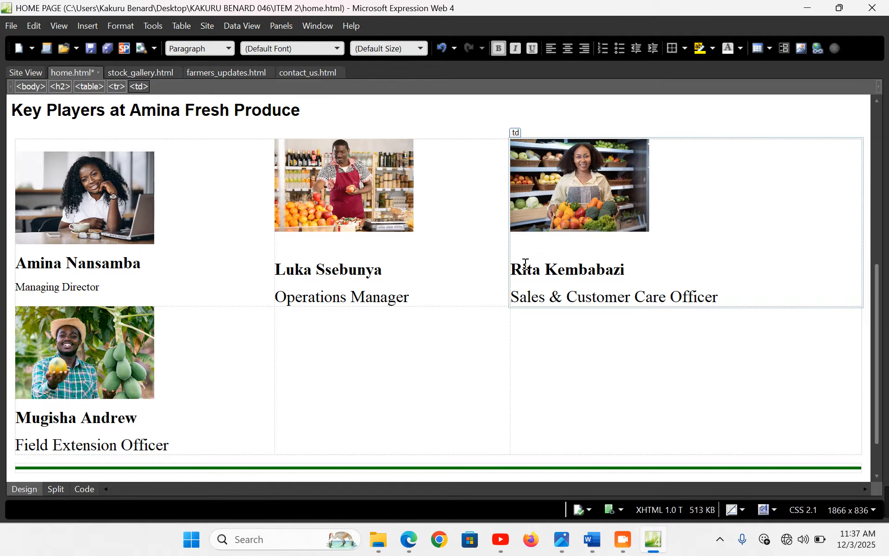
key(Delete)
click(325, 248)
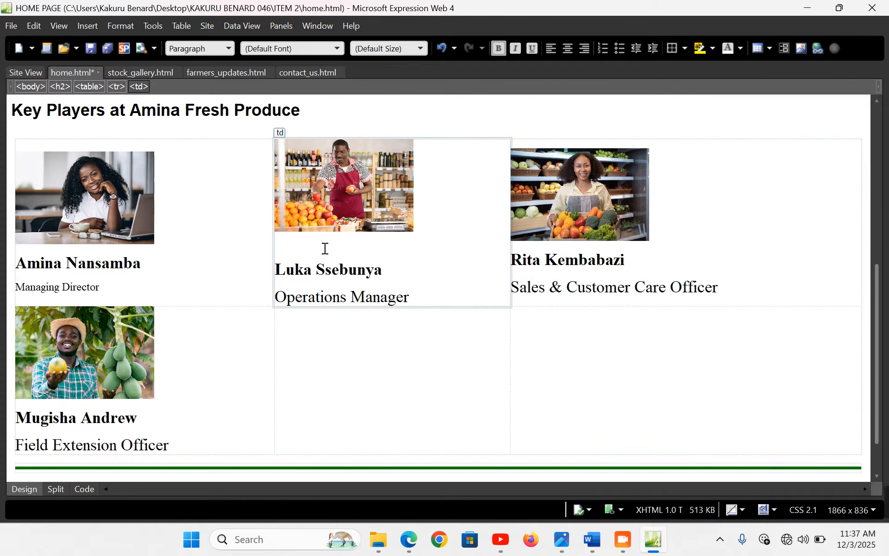
key(Delete)
click(343, 348)
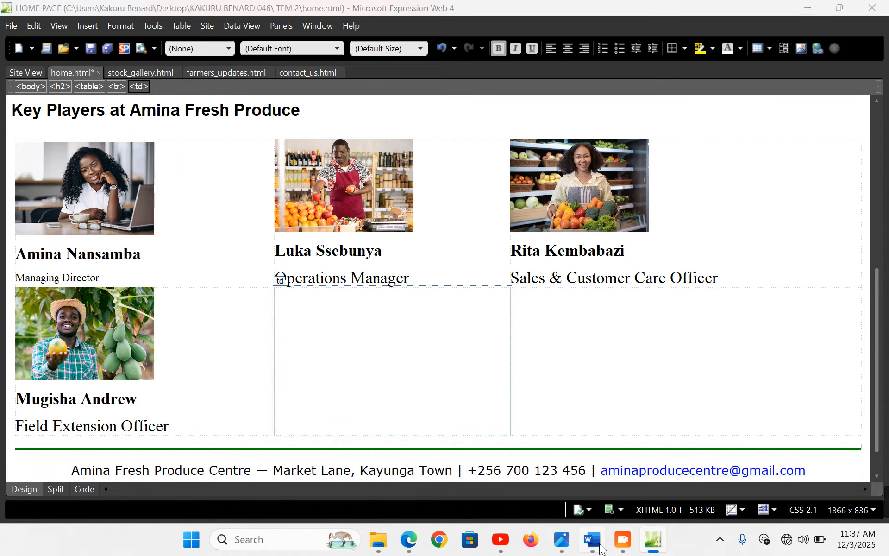
Copy the Quality Assurance caption line from the Word notes
click(600, 550)
click(110, 327)
key(ctrl+c)
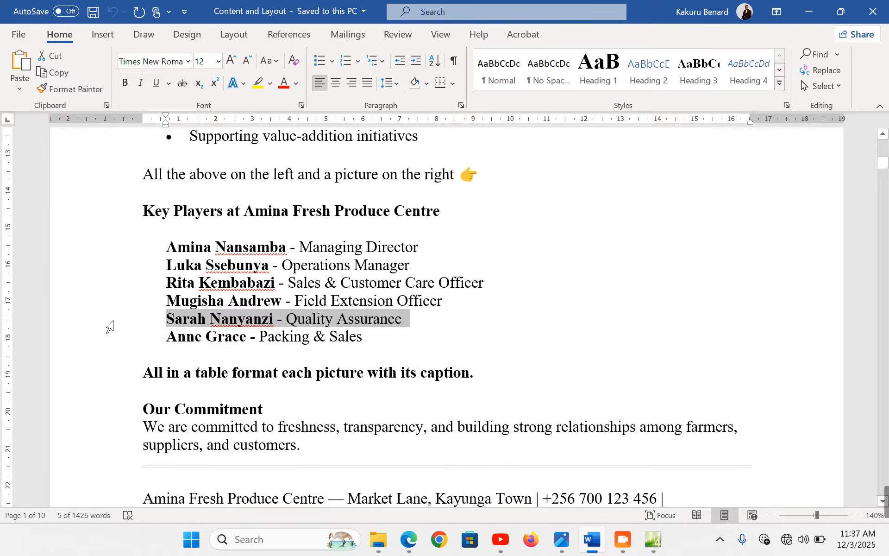
click(653, 540)
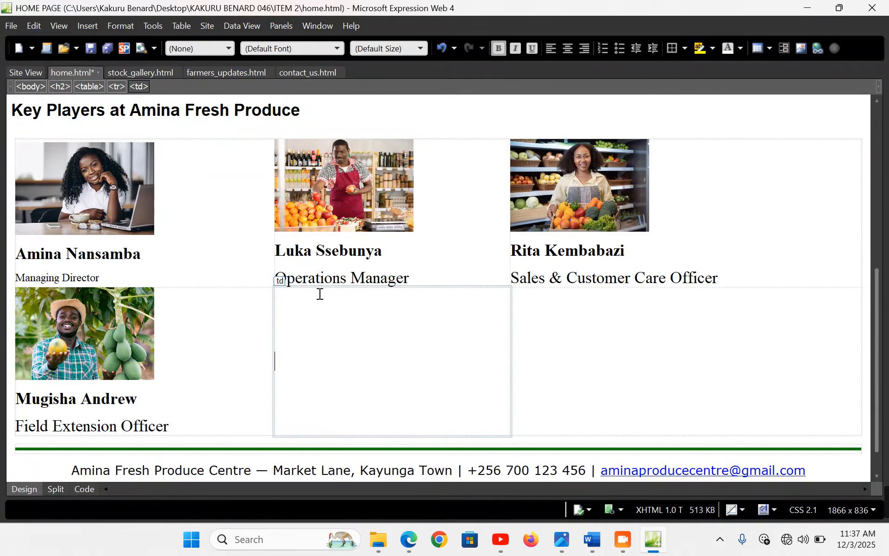
Insert the Quality Assurance staff photo in row two's middle cell at 300×200
click(87, 26)
click(272, 137)
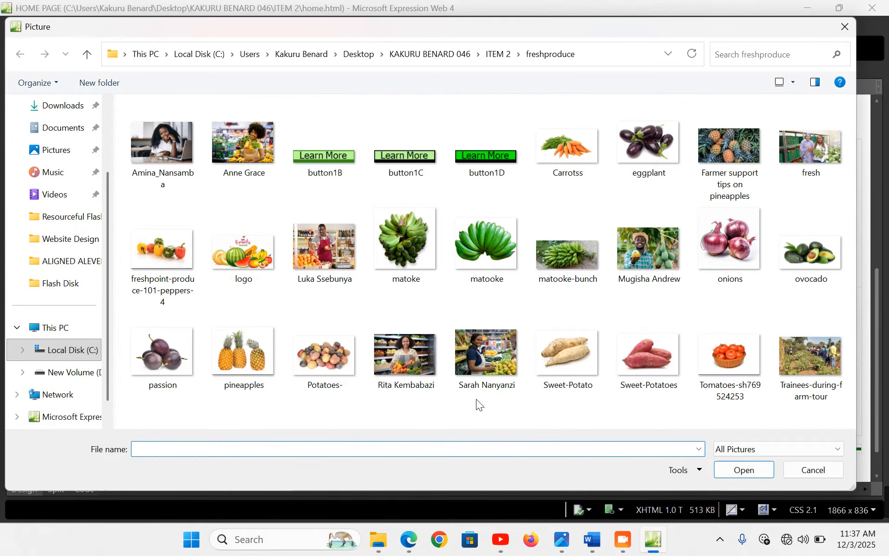
double_click(453, 343)
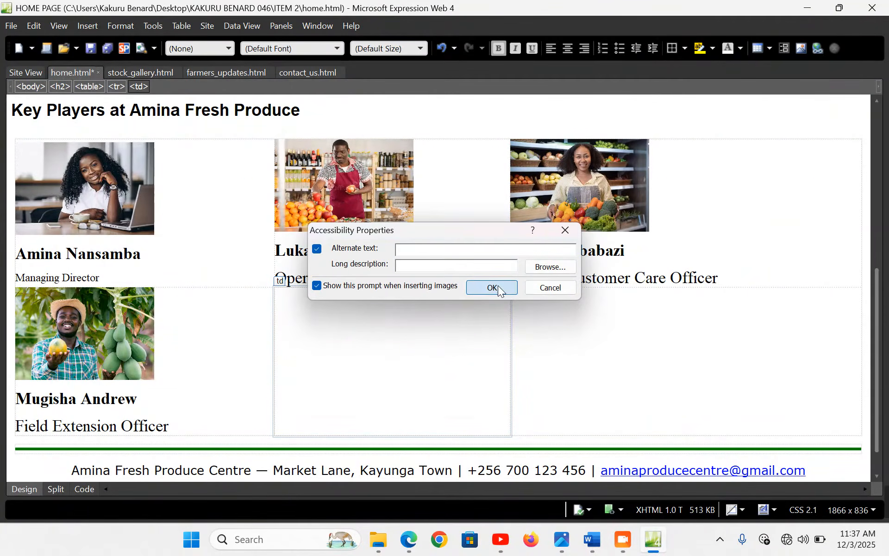
click(497, 285)
double_click(380, 326)
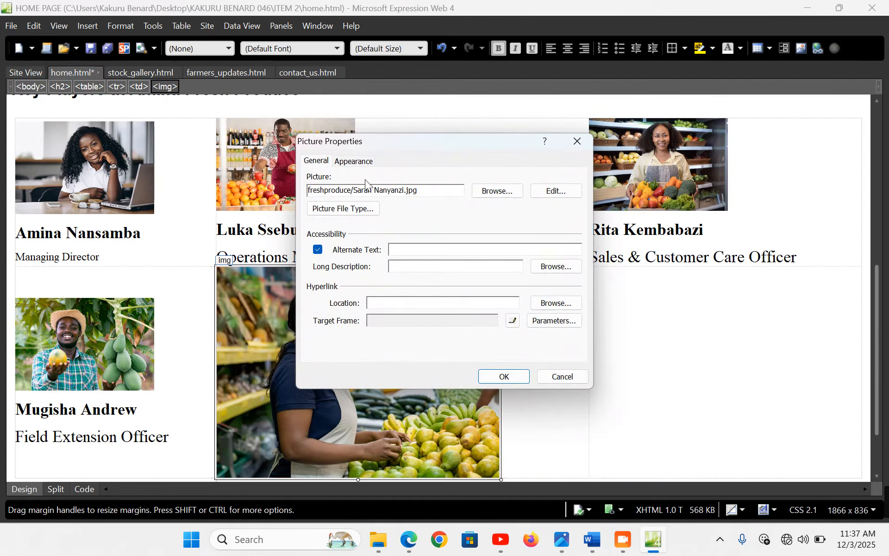
click(353, 160)
click(317, 347)
drag(448, 306, 424, 306)
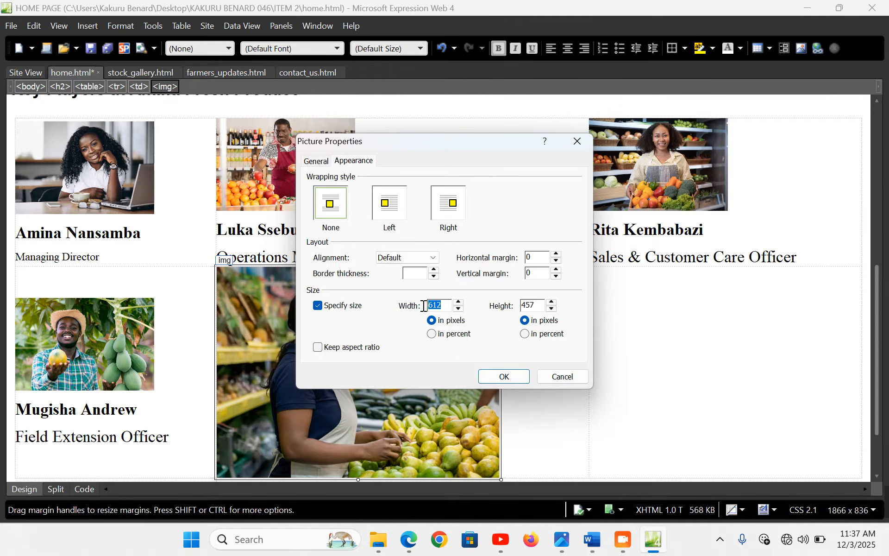
text(300)
drag(540, 305, 475, 309)
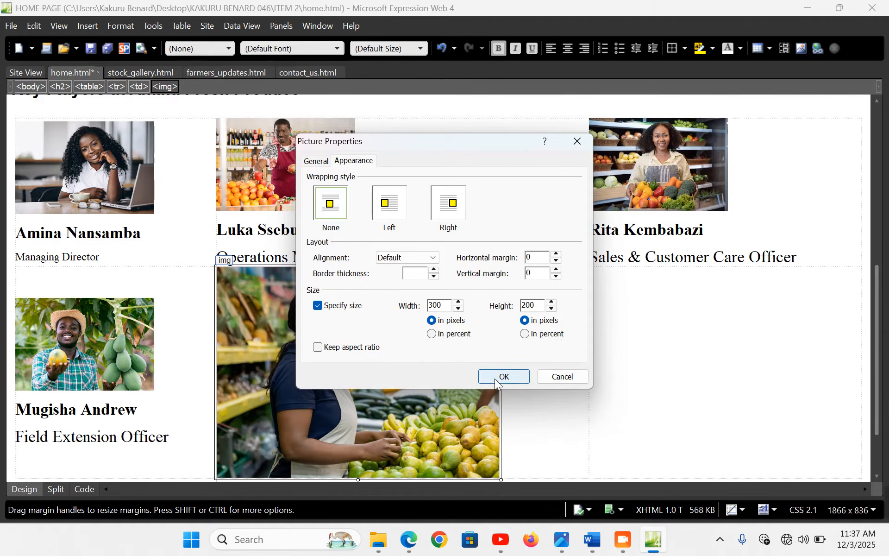
click(498, 377)
Paste the caption with 'Quality Assurance' on its own unbolded line
click(433, 373)
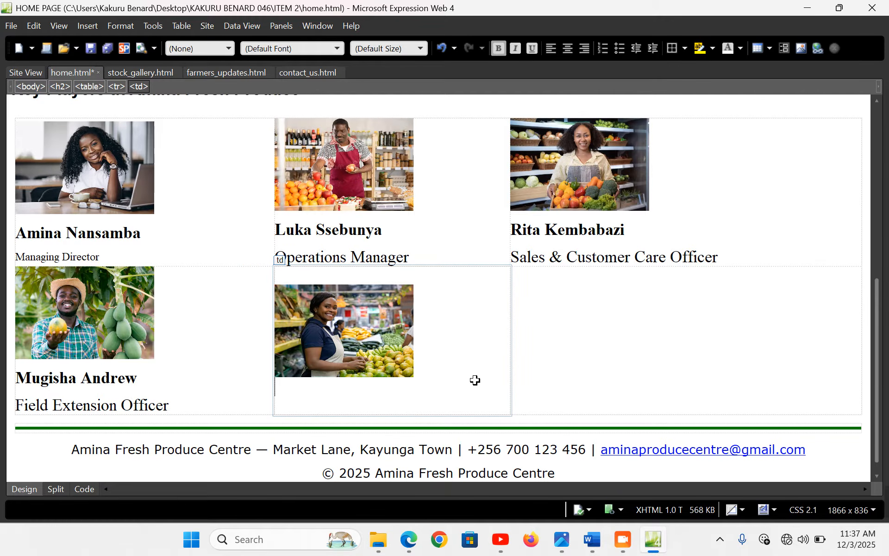
key(ctrl+v)
click(354, 377)
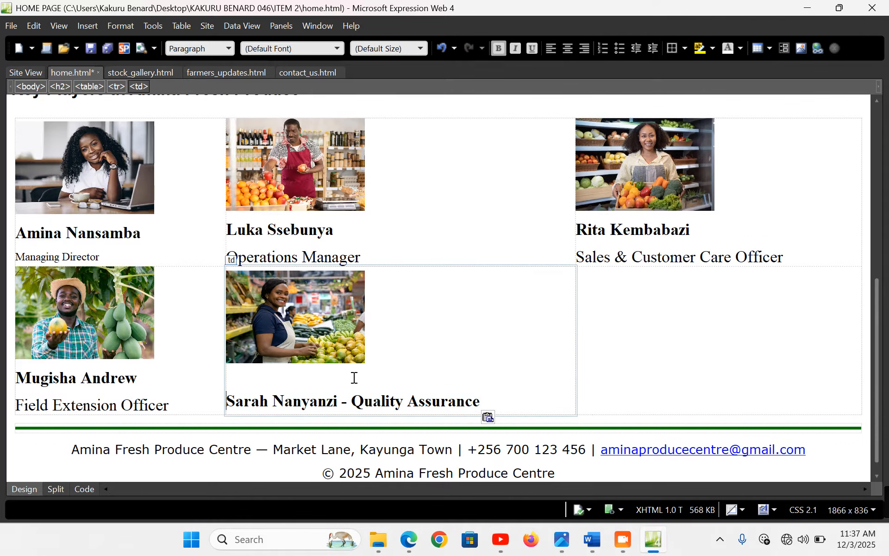
key(Delete)
click(348, 394)
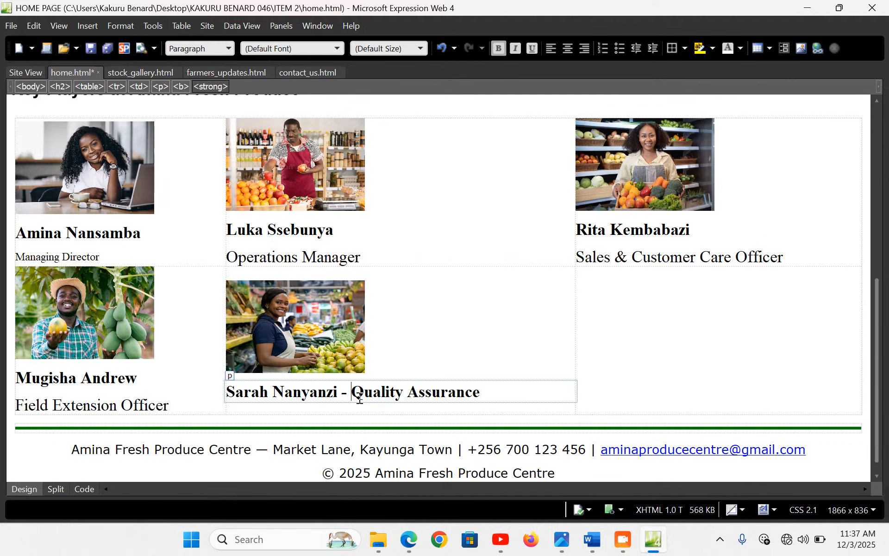
key(BackSpace)
key(BackSpace)
key(Return)
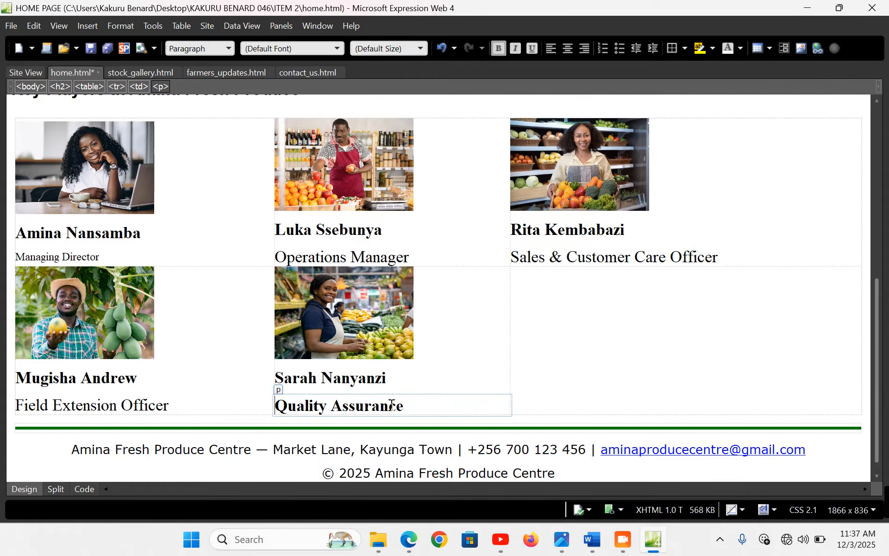
drag(406, 405, 281, 407)
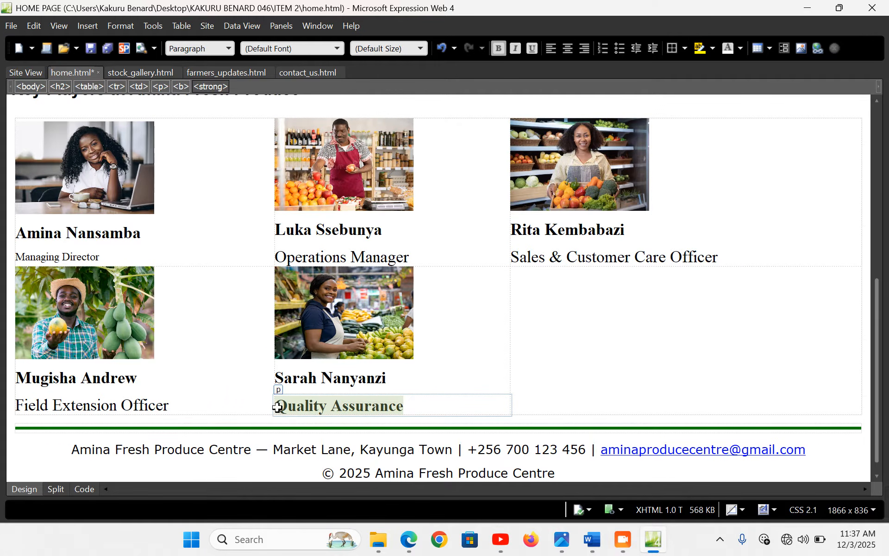
key(ctrl+b)
click(611, 327)
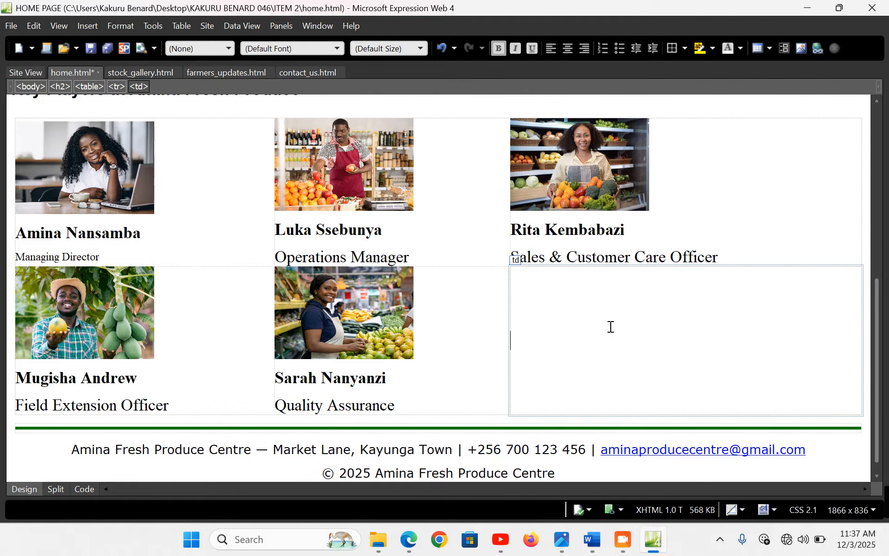
Copy the Packing & Sales caption line from the Word notes
click(592, 539)
click(124, 343)
key(ctrl+c)
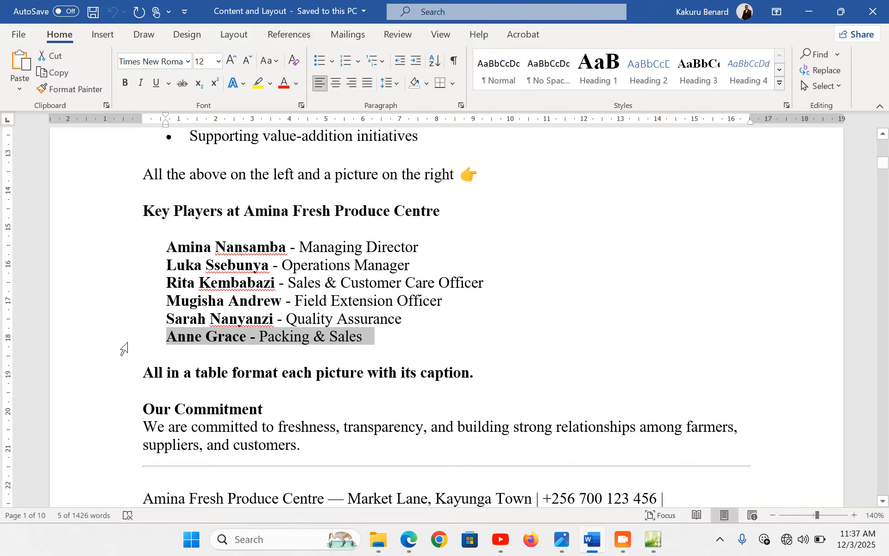
click(653, 539)
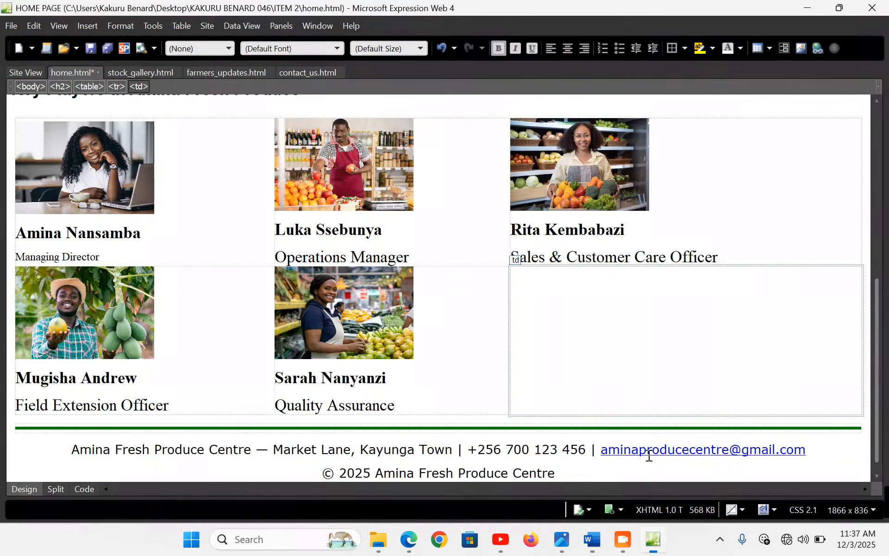
Insert the Packing & Sales staff photo in the last cell, sized 300 by 200
click(86, 27)
mouse_move(153, 132)
click(249, 133)
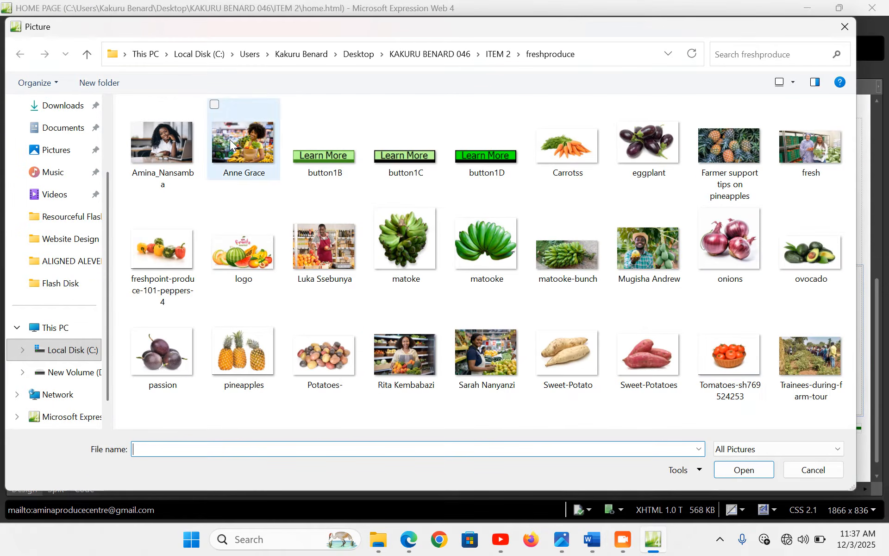
double_click(229, 140)
click(489, 287)
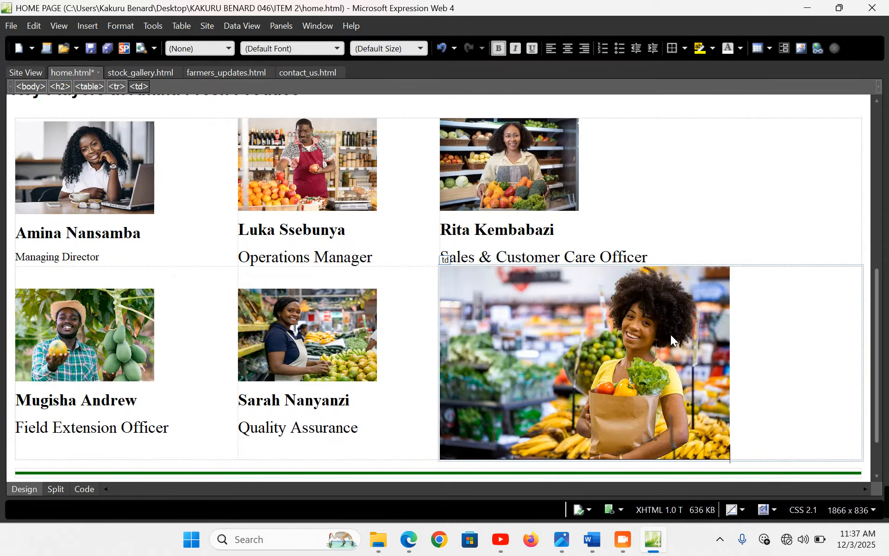
double_click(673, 340)
click(354, 161)
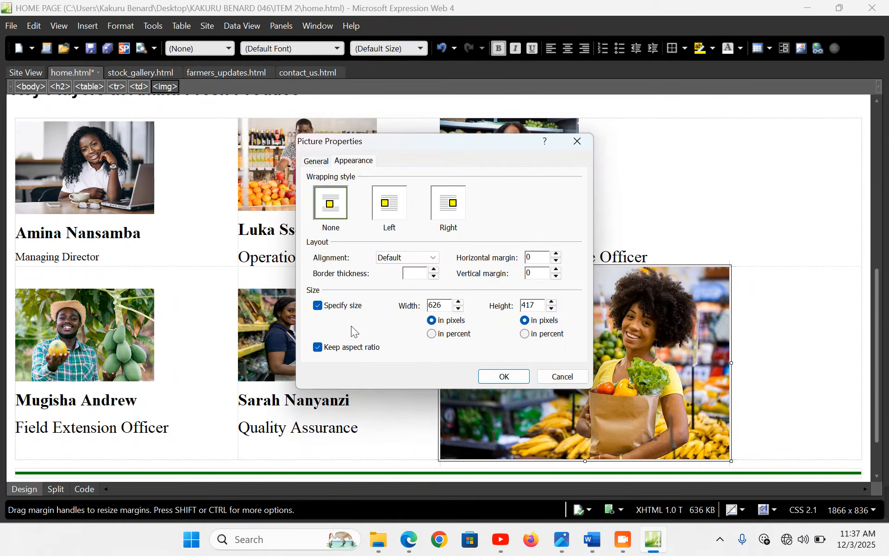
click(355, 350)
drag(447, 305, 404, 304)
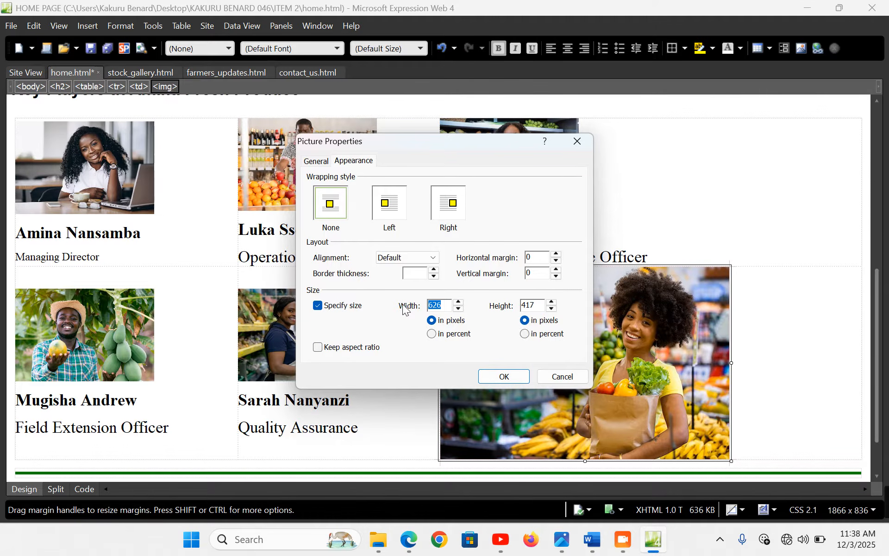
text(300)
drag(547, 306, 486, 308)
text(200)
click(504, 377)
Paste the caption below the photo with 'Packing & Sales' on its own unbolded line
key(Return)
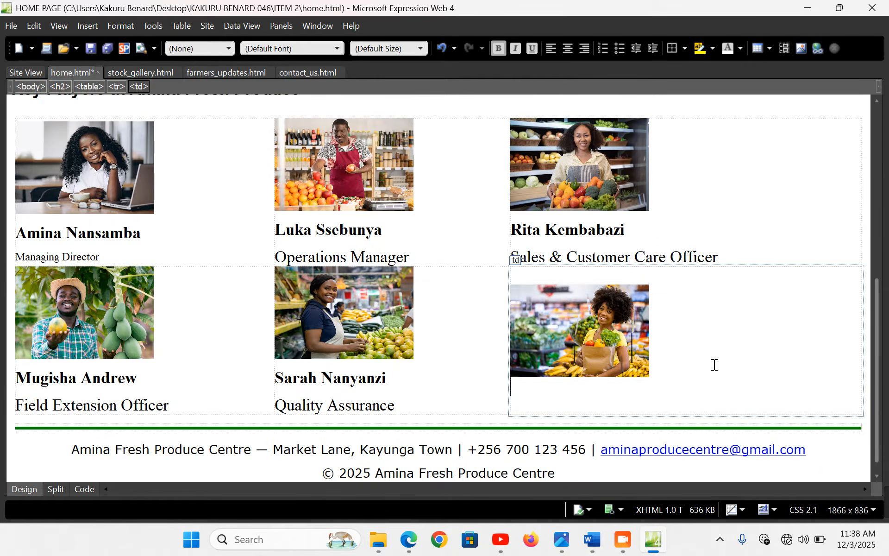
key(ctrl+v)
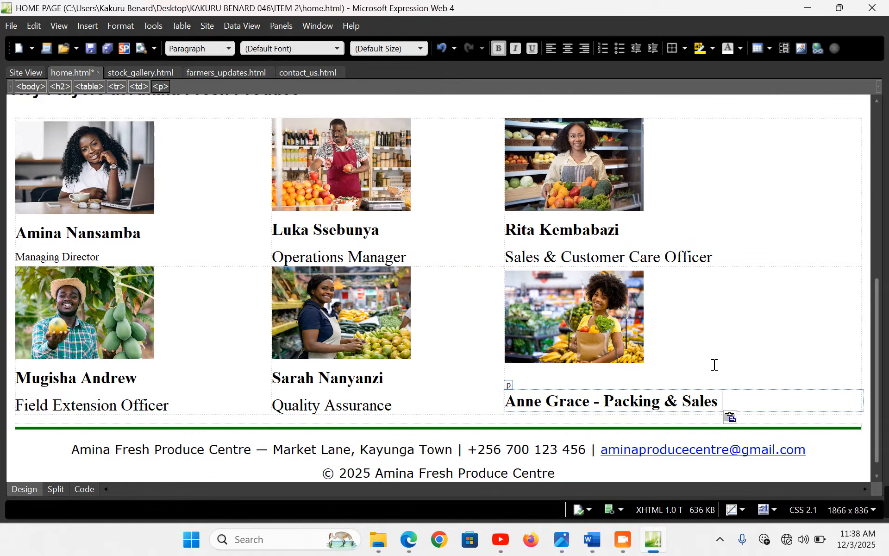
click(508, 401)
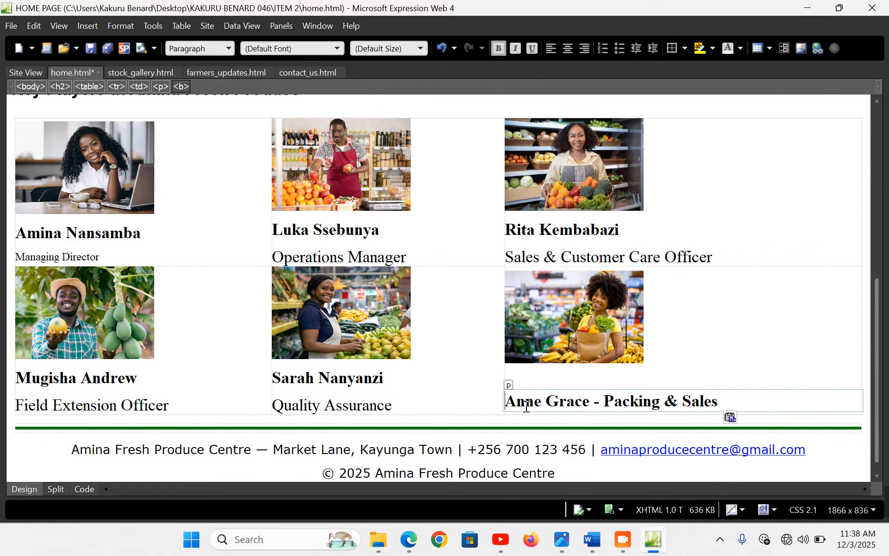
key(BackSpace)
click(605, 392)
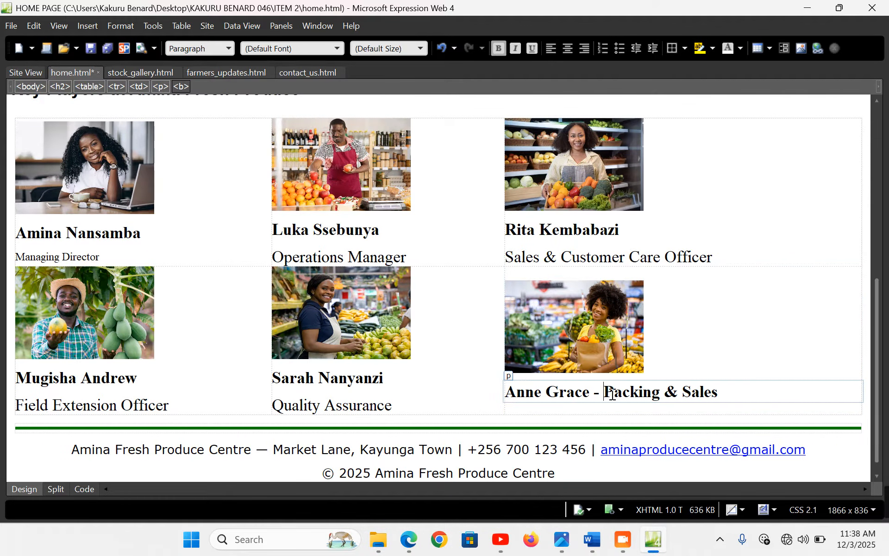
key(BackSpace)
key(BackSpace)
key(Return)
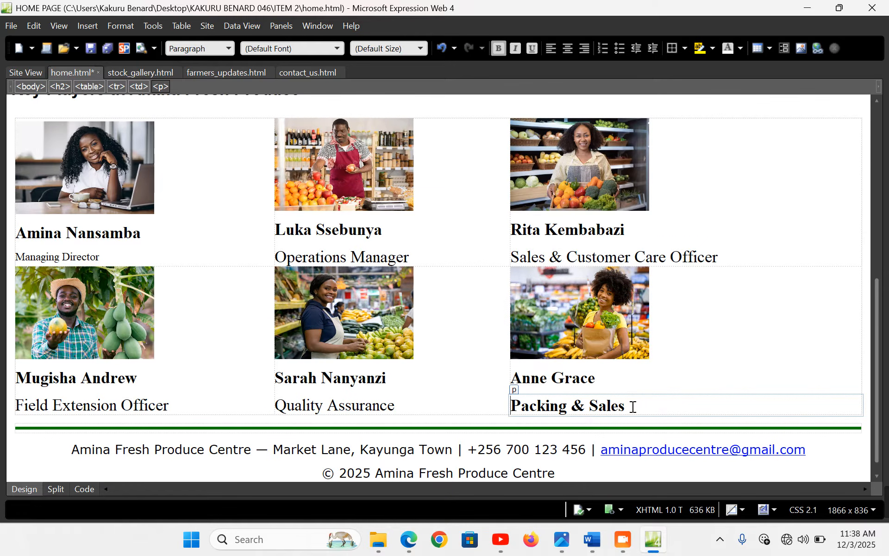
drag(630, 406, 517, 404)
key(ctrl+b)
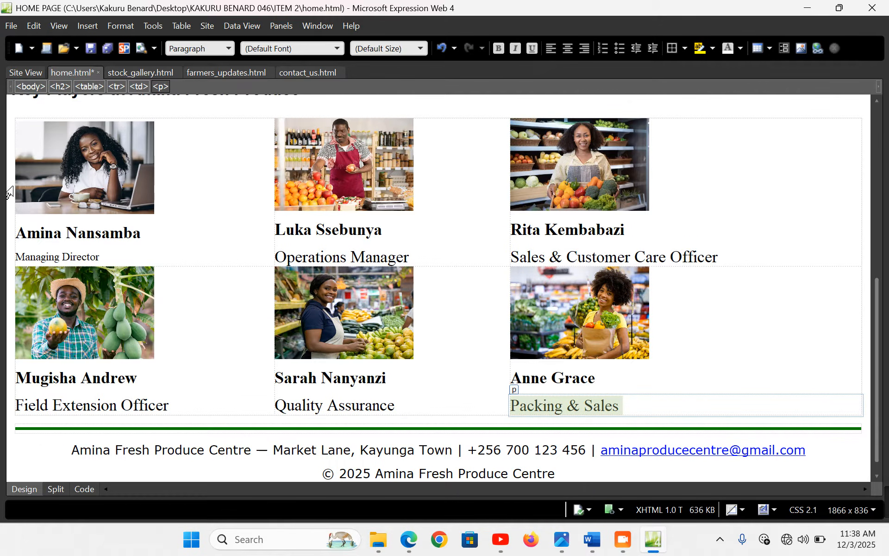
drag(12, 186, 25, 344)
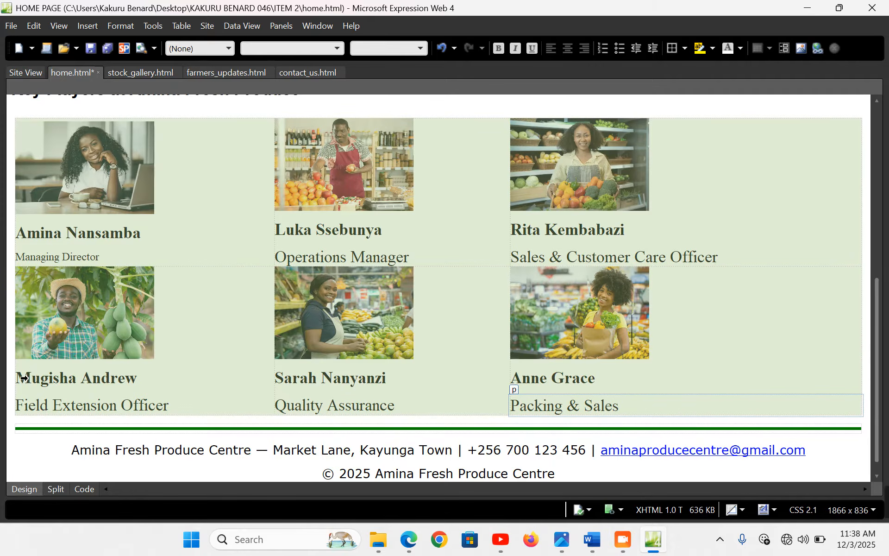
Center the Key Players table contents, set them to Arial at large (18 pt), and save the page
drag(24, 378, 28, 352)
click(573, 49)
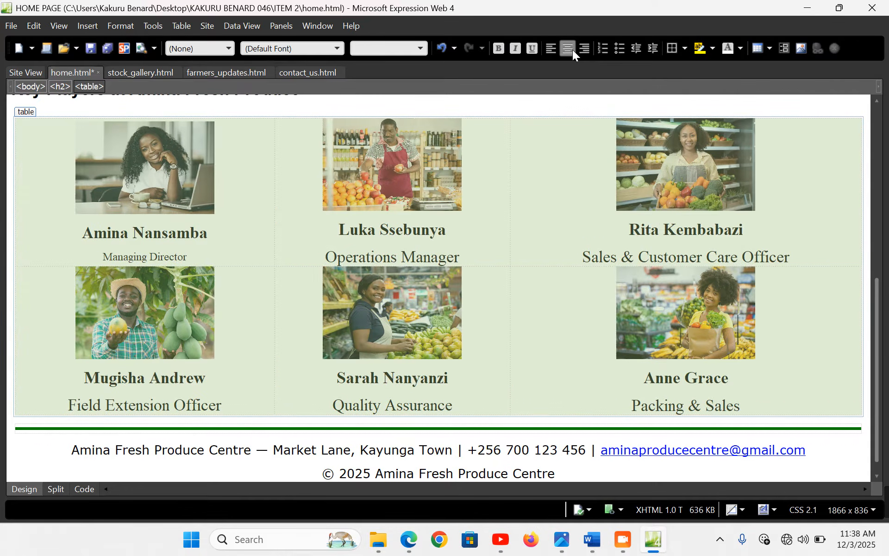
click(337, 48)
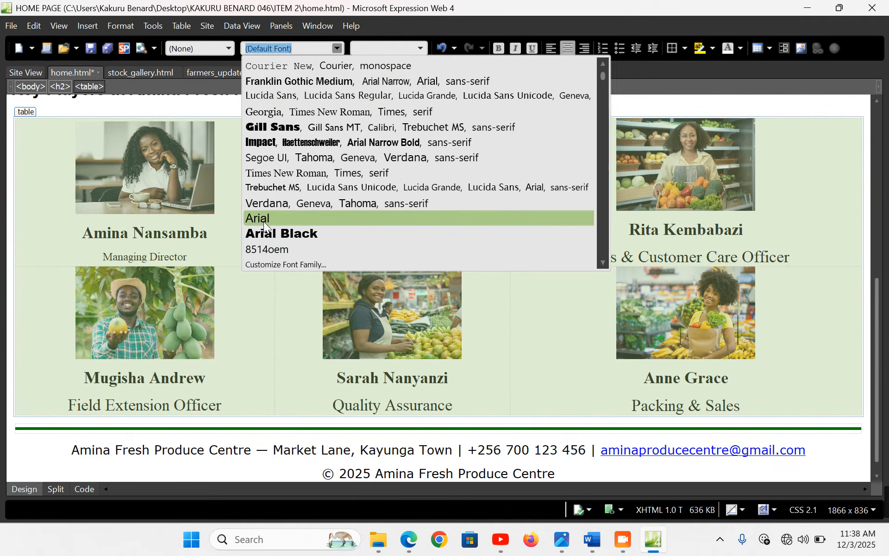
click(263, 221)
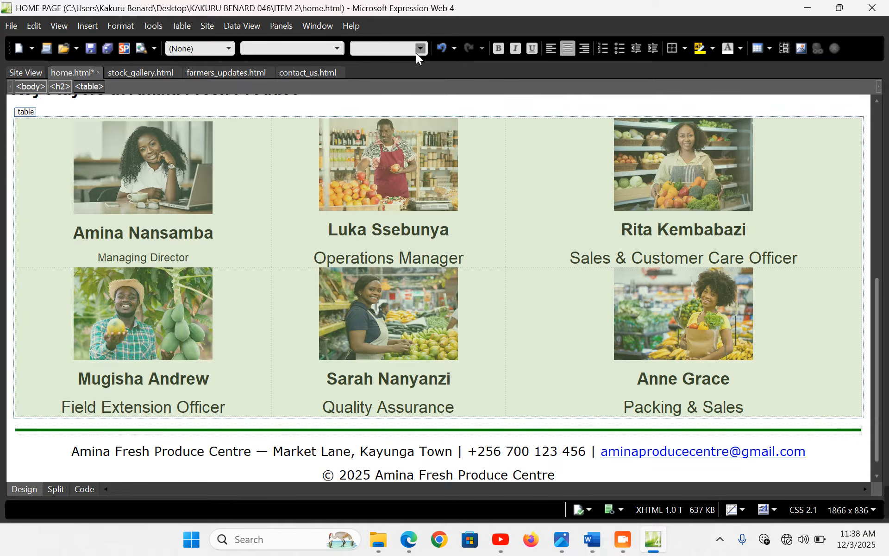
click(419, 49)
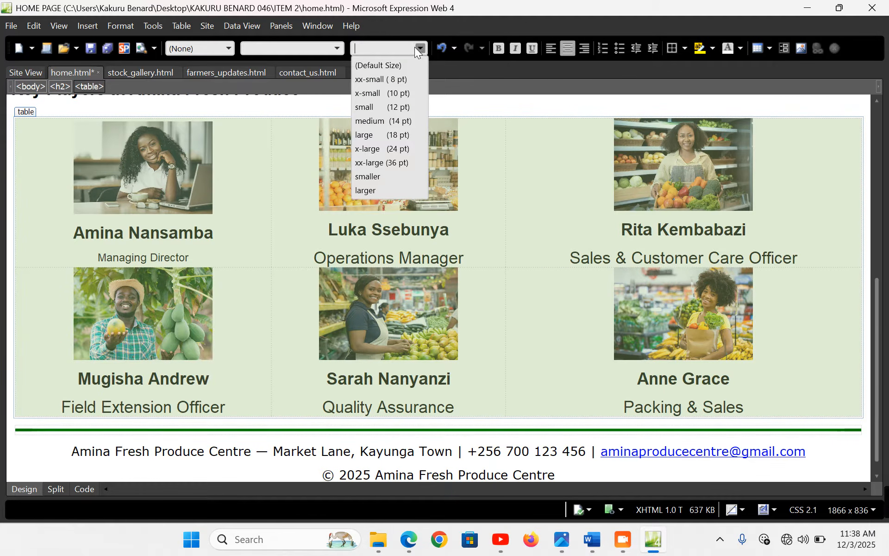
click(394, 132)
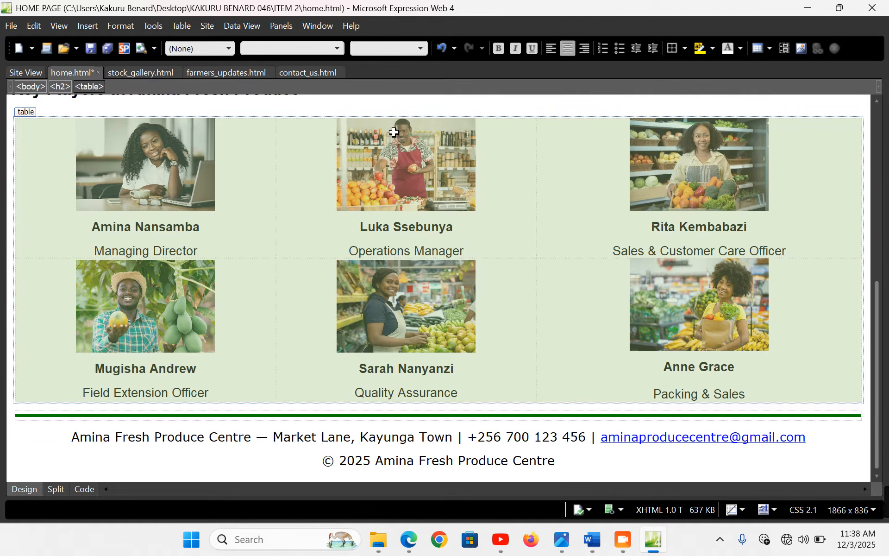
key(ctrl+s)
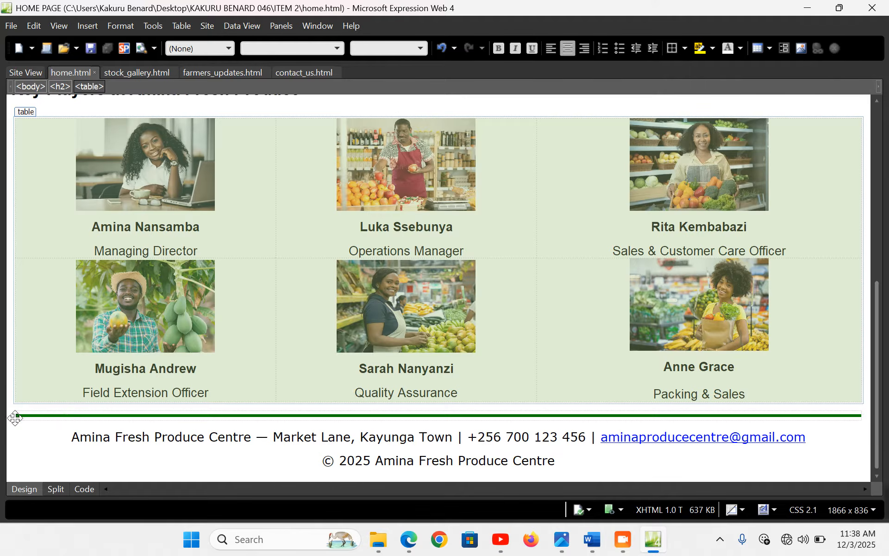
Insert an empty paragraph just above the green line over the footer
click(16, 417)
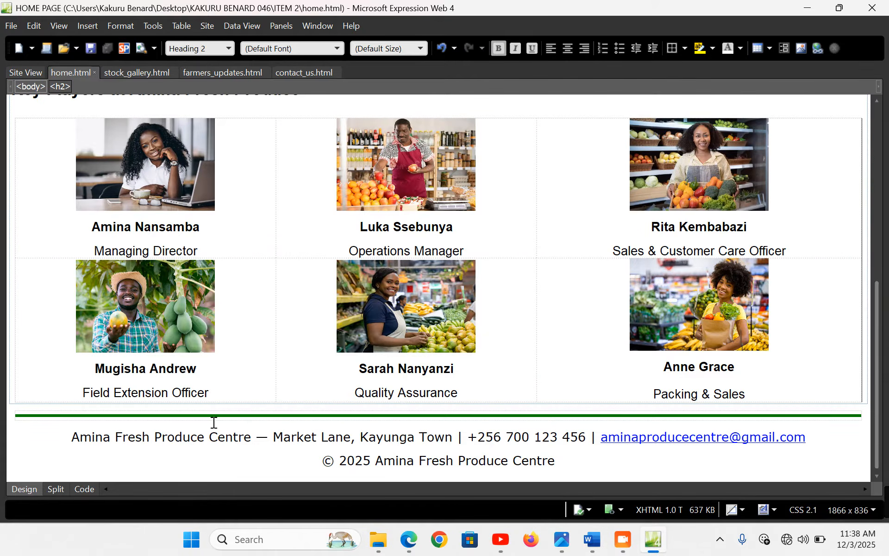
click(201, 415)
key(Left)
key(Return)
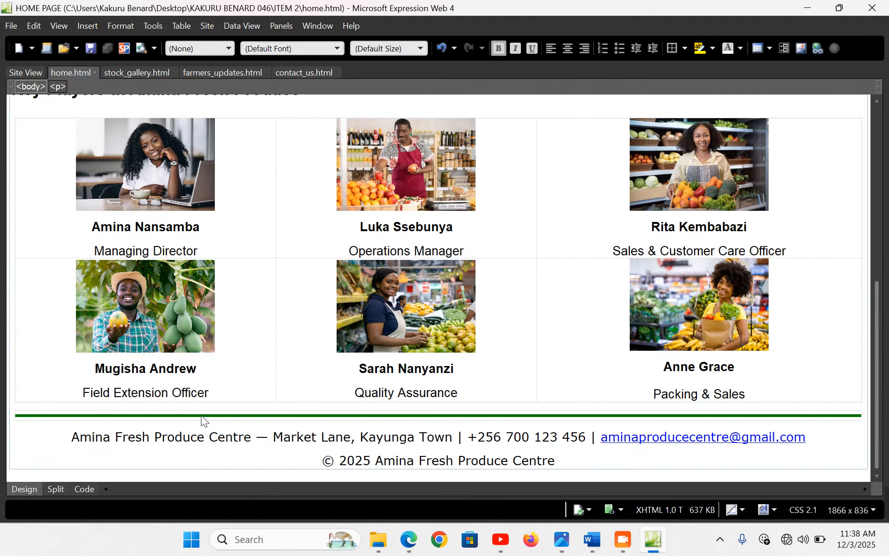
Select the Our Commitment heading and paragraph in the Word document
click(593, 540)
scroll(278, 371, down, 2)
drag(92, 325, 103, 363)
key(ctrl+c)
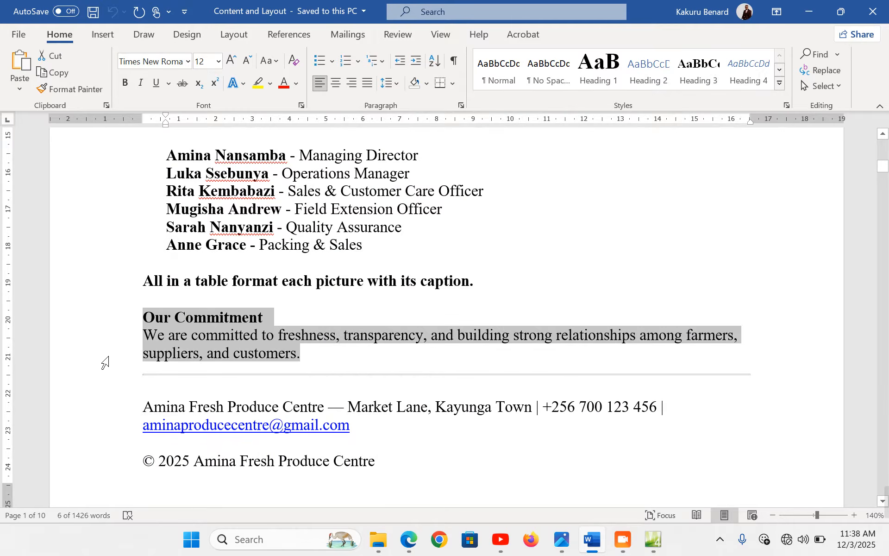
click(654, 539)
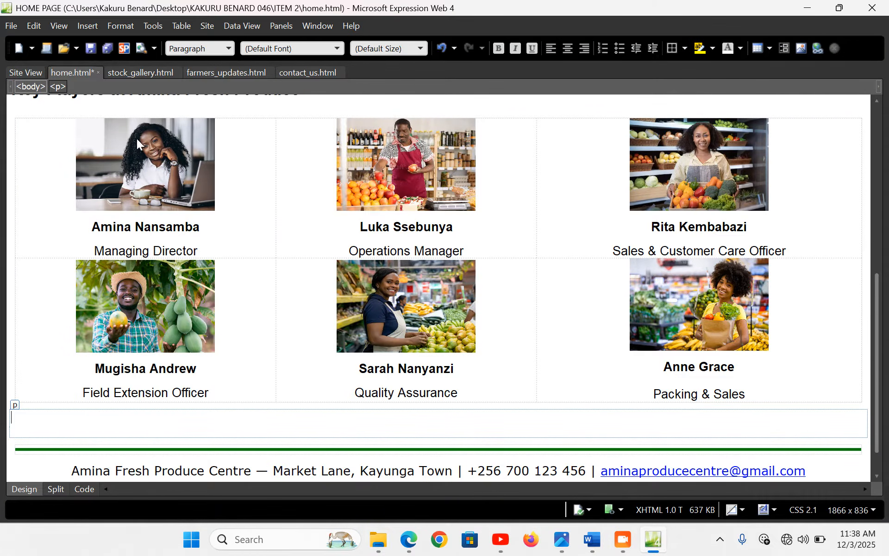
Start a new table with 1 row and 1 column, centered, 99% wide
click(190, 27)
click(208, 43)
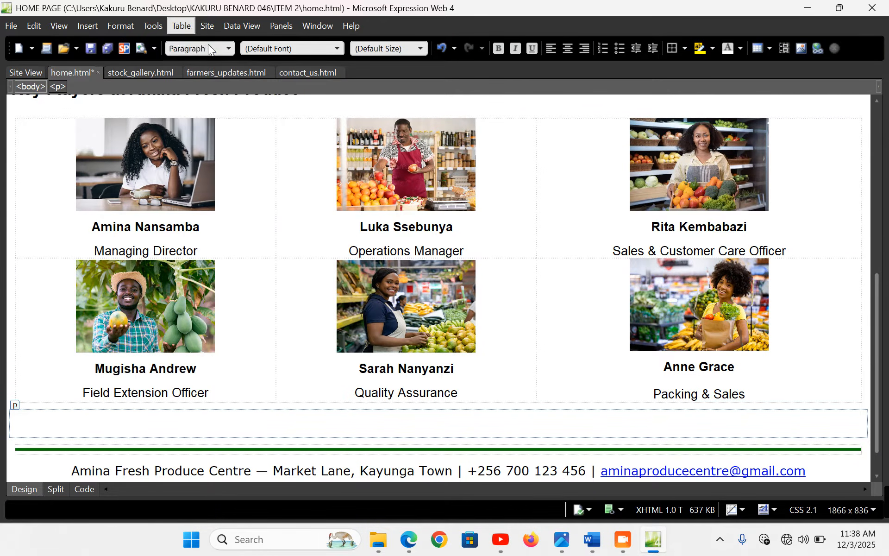
click(373, 135)
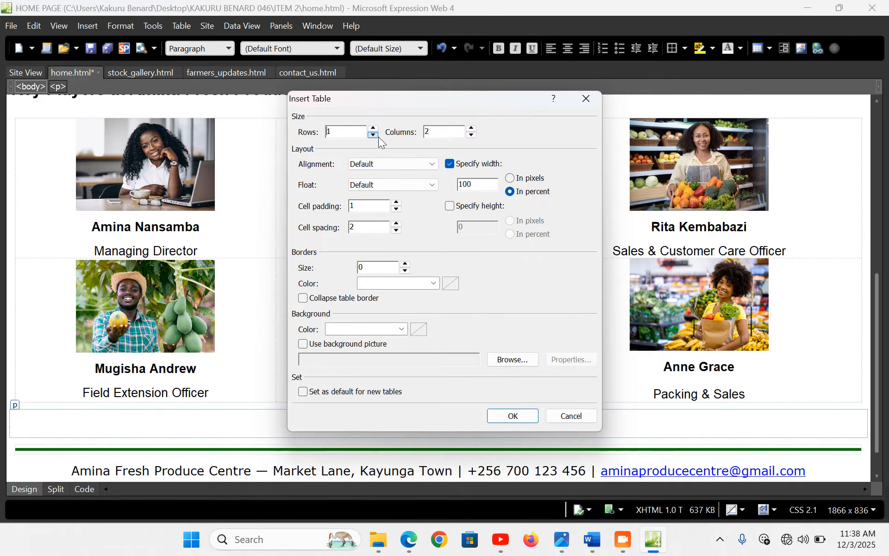
click(472, 135)
click(423, 164)
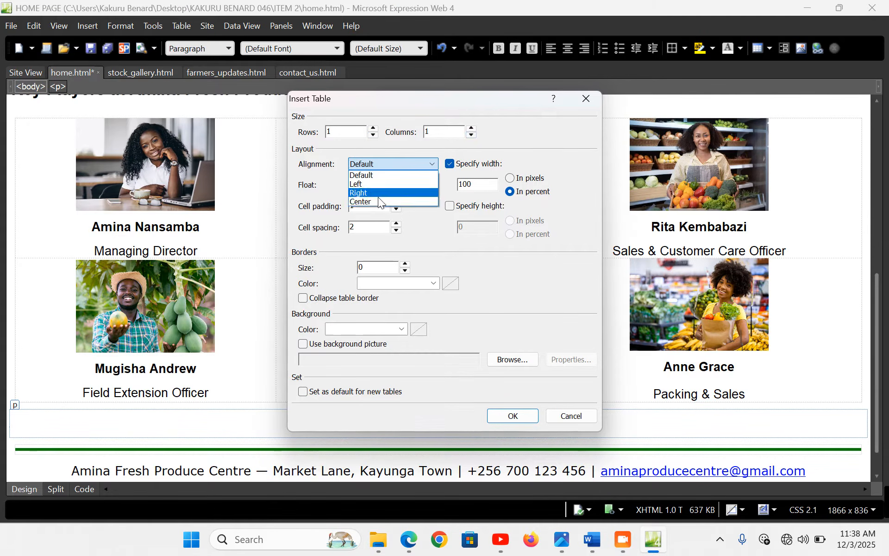
click(368, 200)
double_click(482, 185)
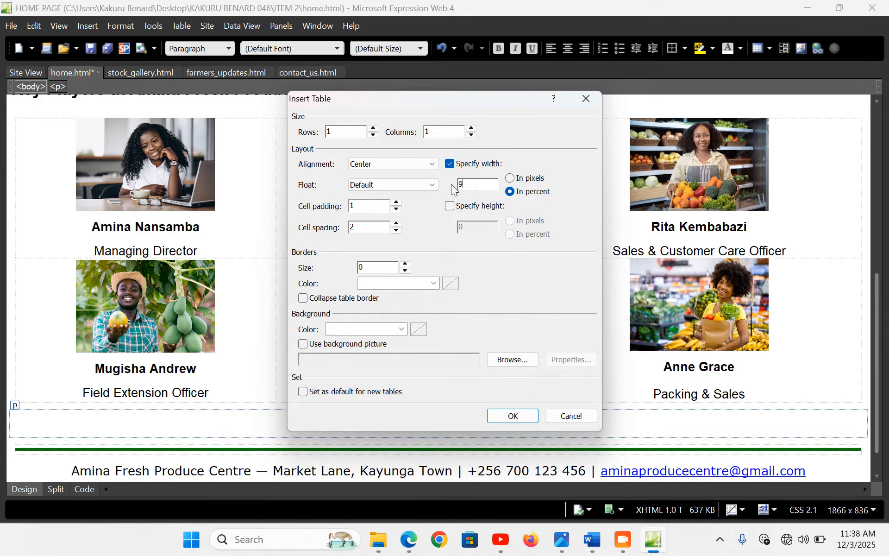
text(99)
Set cell padding and spacing to 0 and a lime #00FF00 background, then insert the table
click(396, 209)
click(396, 230)
click(396, 230)
click(402, 329)
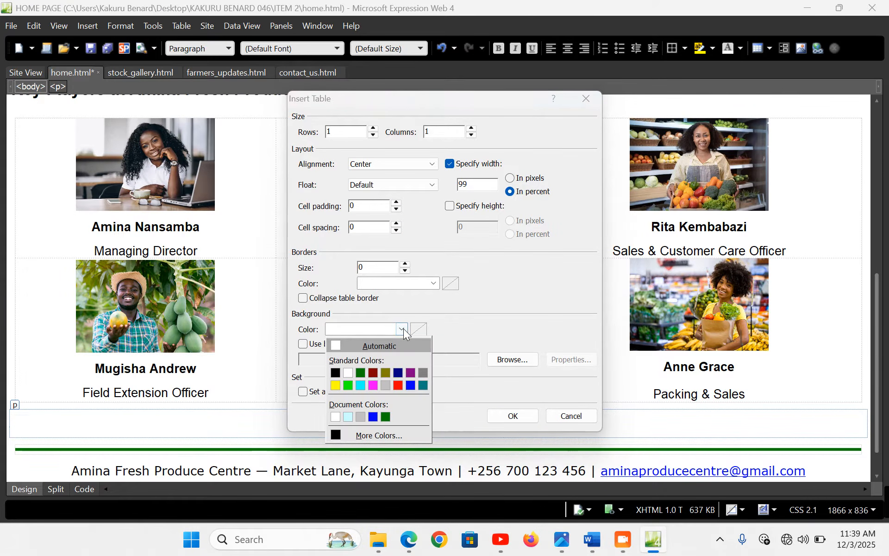
click(347, 386)
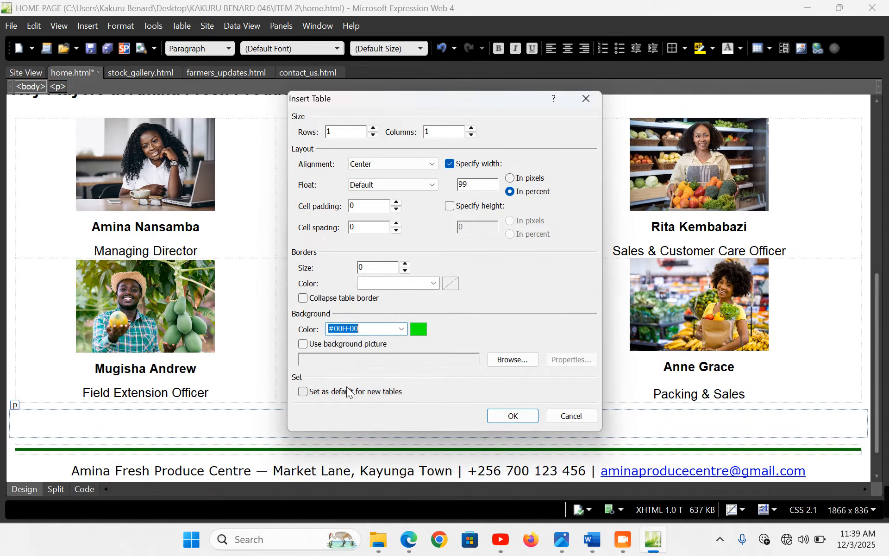
click(518, 425)
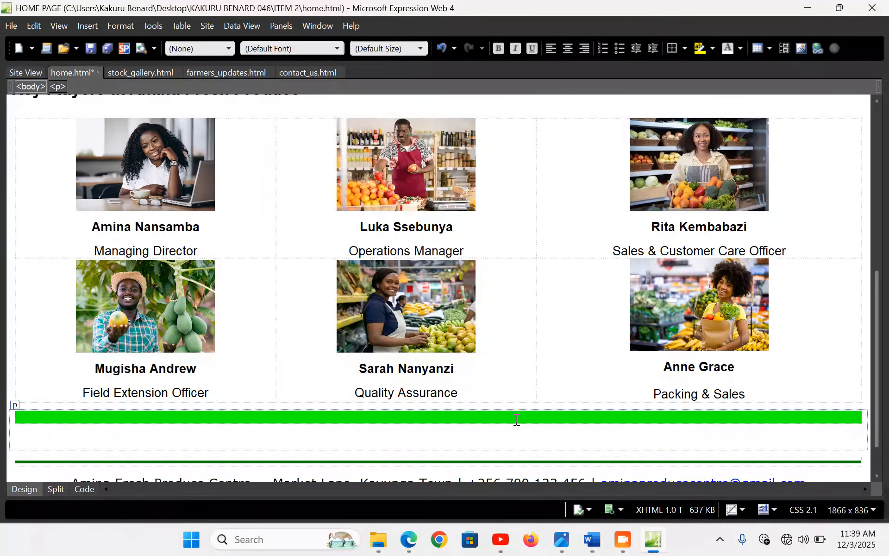
Paste the Our Commitment text into the green cell and add a line break after the heading
click(419, 417)
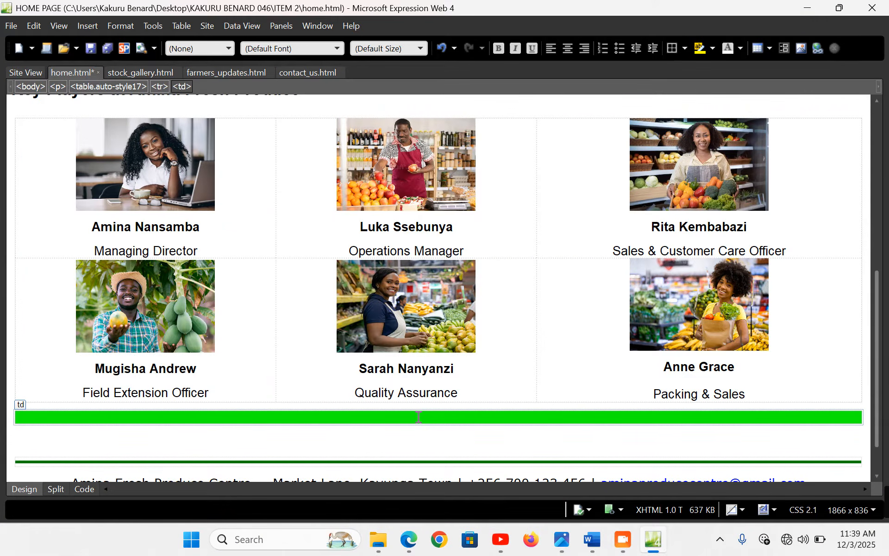
key(ctrl+v)
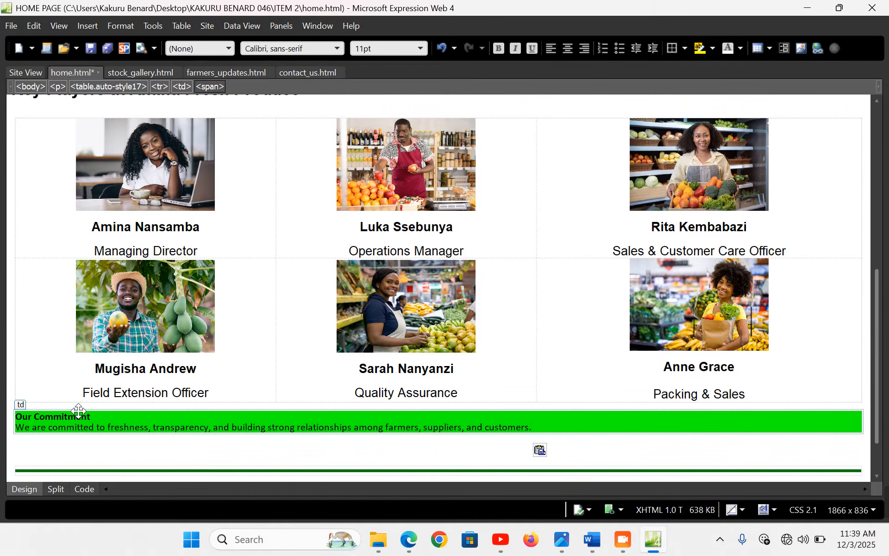
drag(16, 416, 514, 438)
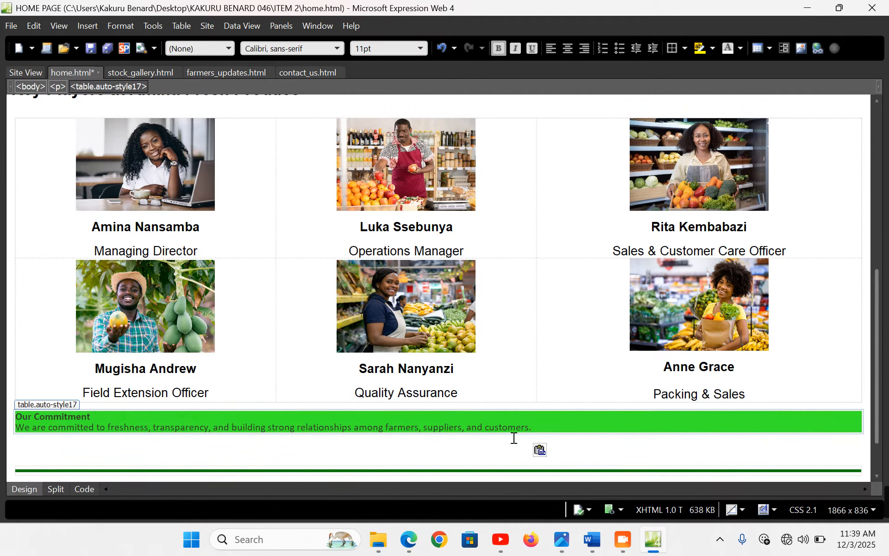
click(230, 49)
click(209, 76)
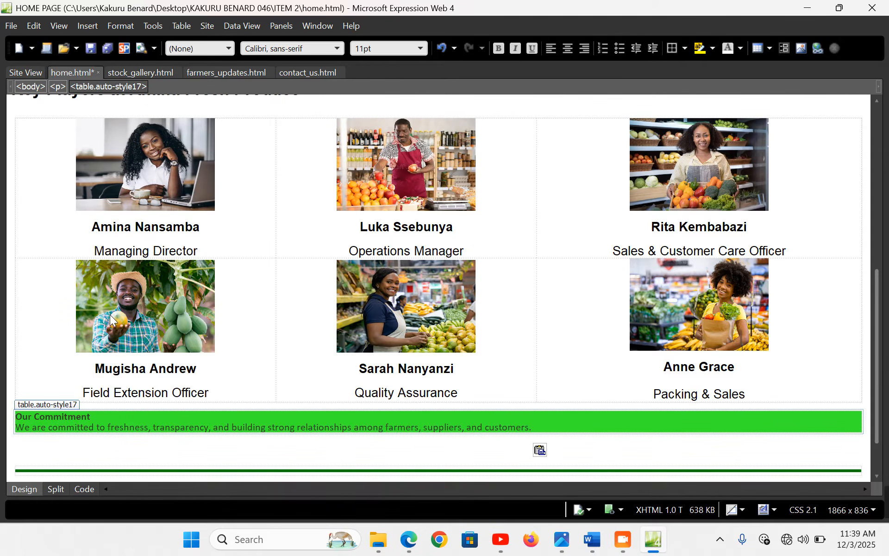
click(96, 414)
key(Return)
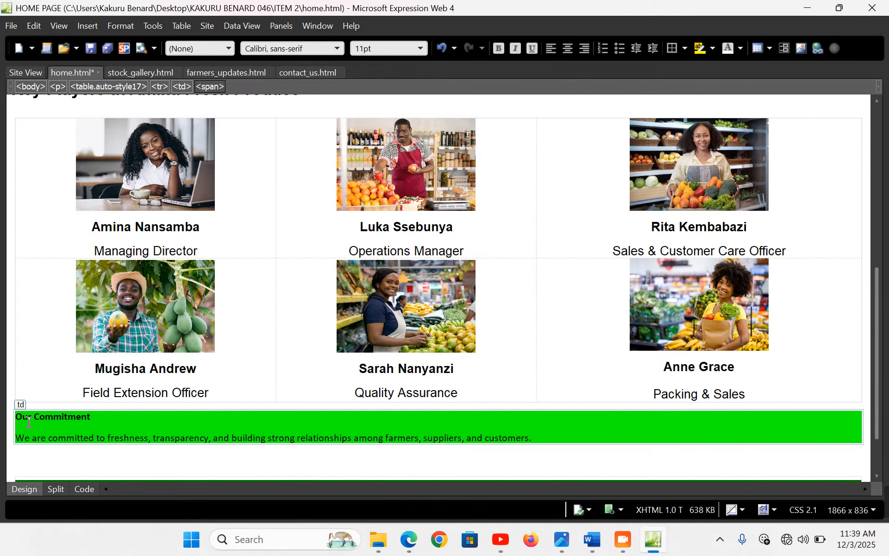
Center all the text in the green banner
drag(19, 417, 542, 440)
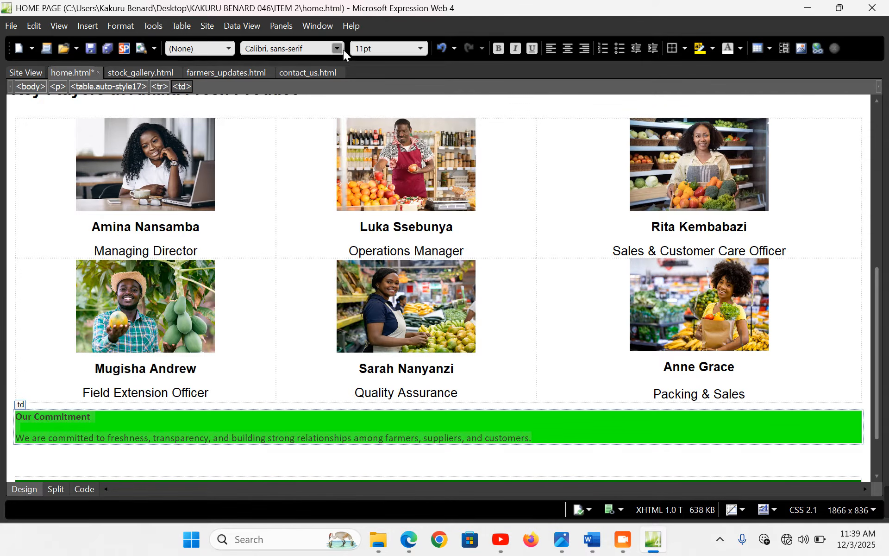
click(569, 49)
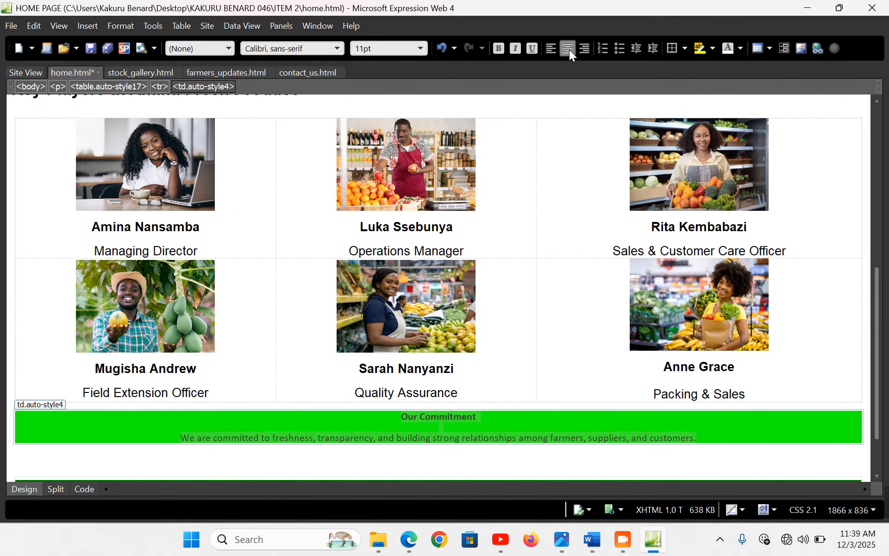
click(229, 48)
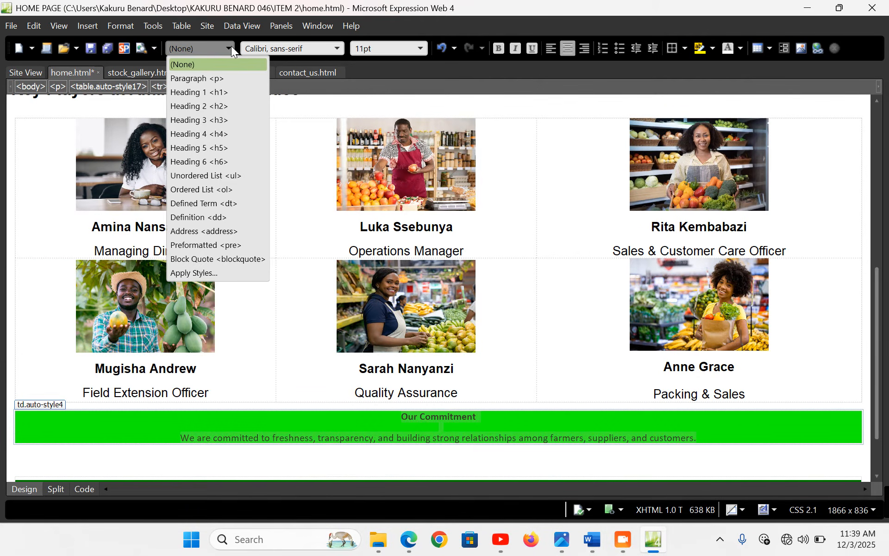
click(219, 107)
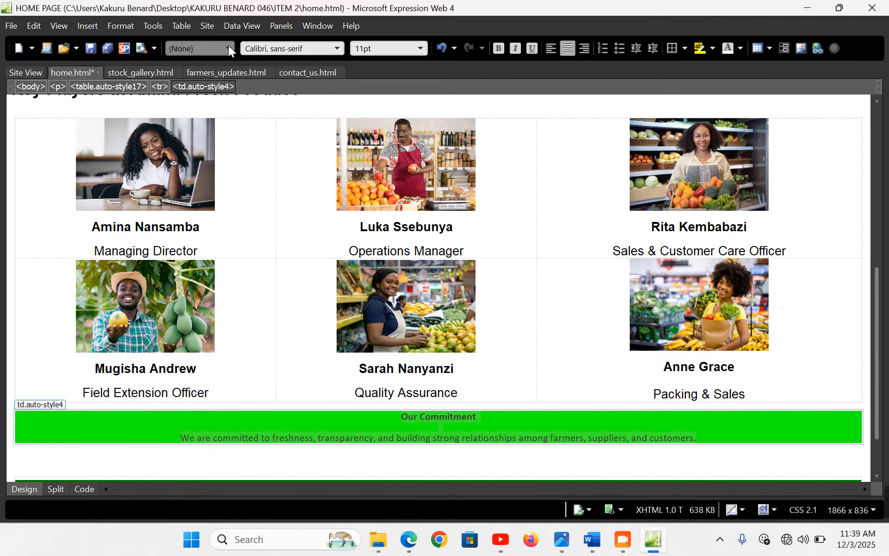
click(228, 46)
click(222, 106)
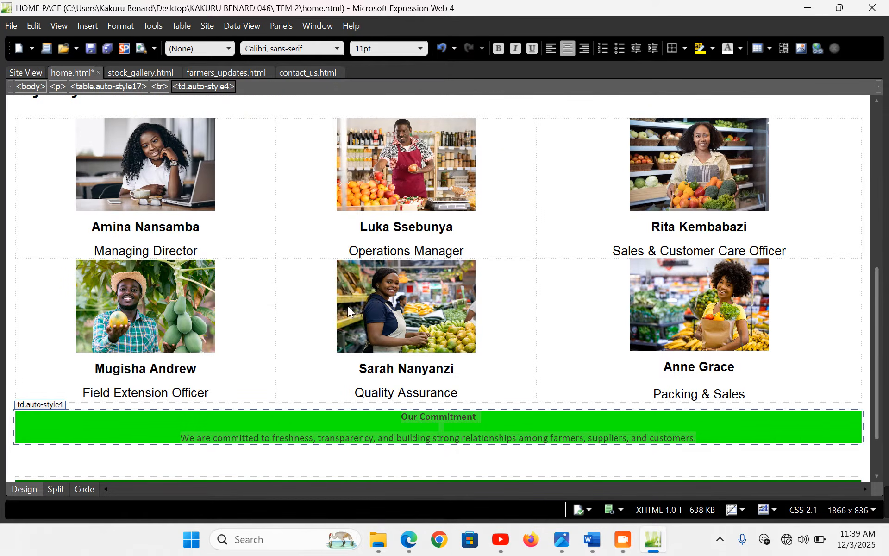
click(455, 437)
drag(393, 420, 439, 418)
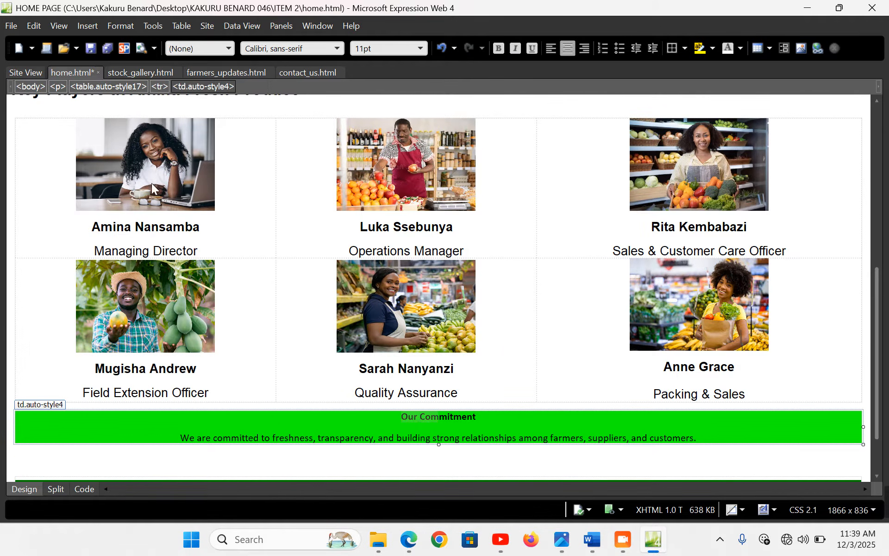
click(229, 48)
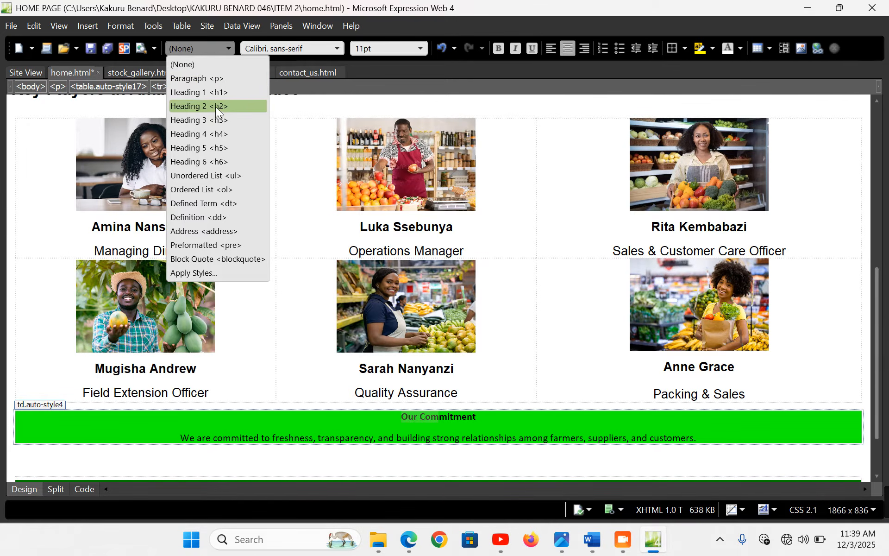
click(217, 106)
click(439, 423)
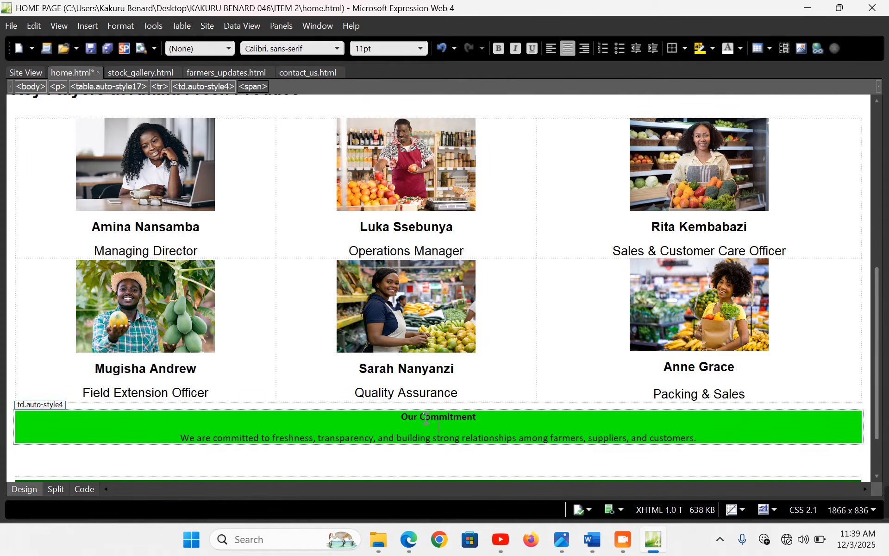
Make the banner text x-large (24 pt) and save the page
drag(397, 419, 409, 446)
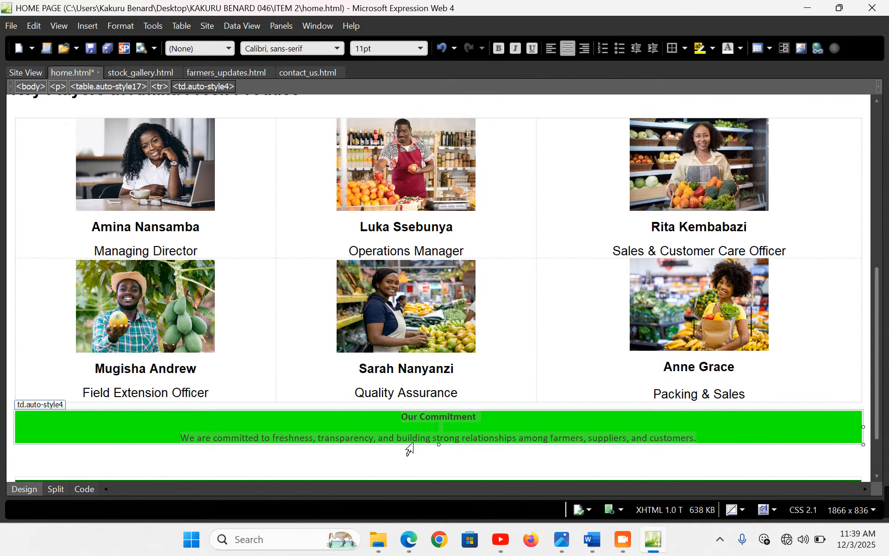
click(416, 49)
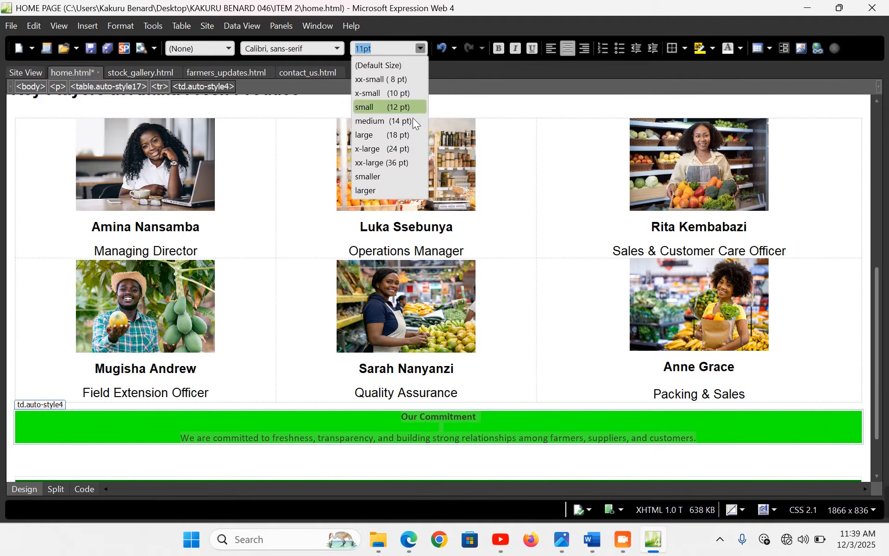
click(405, 131)
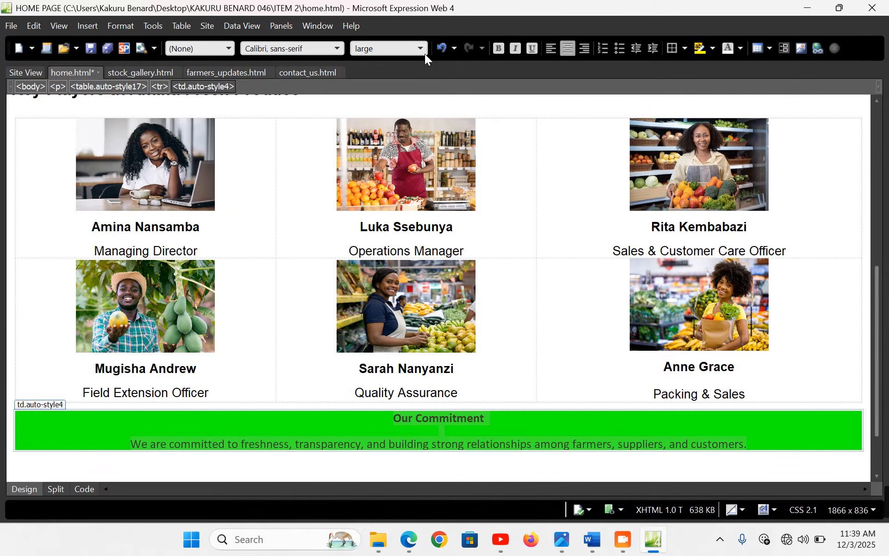
click(421, 47)
click(408, 147)
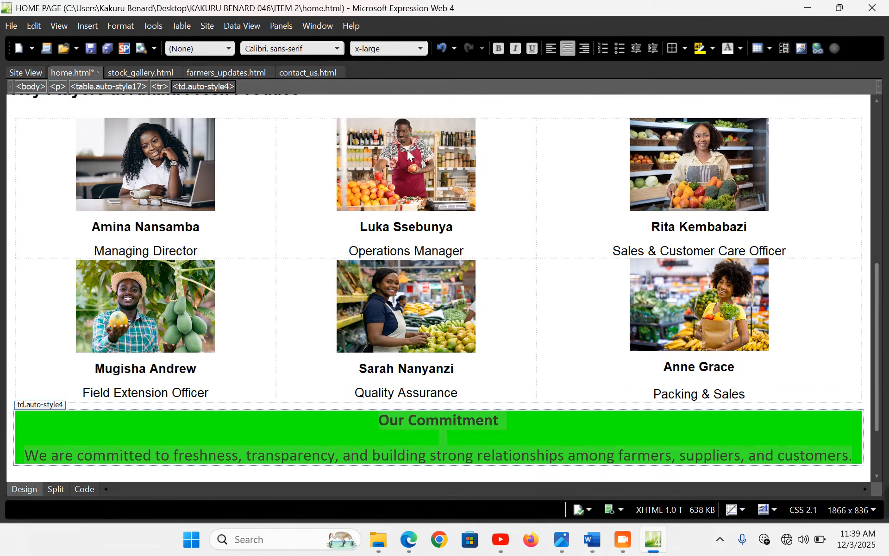
click(424, 438)
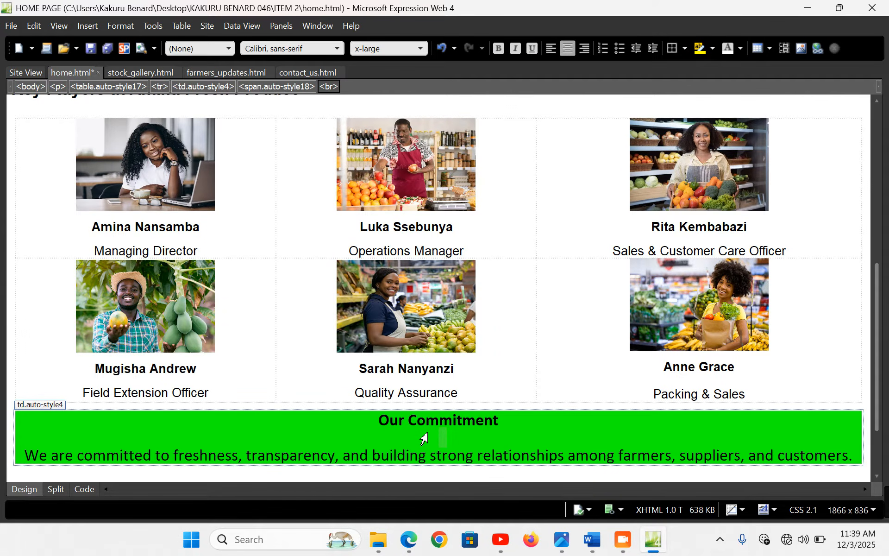
key(ctrl+s)
Delete the empty paragraph below the banner and preview the page in Edge
scroll(425, 437, down, 2)
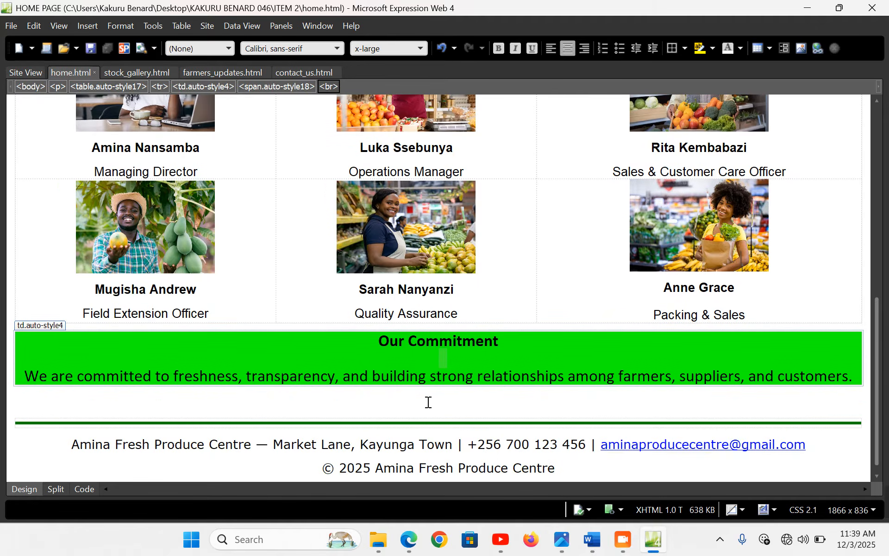
click(429, 408)
key(BackSpace)
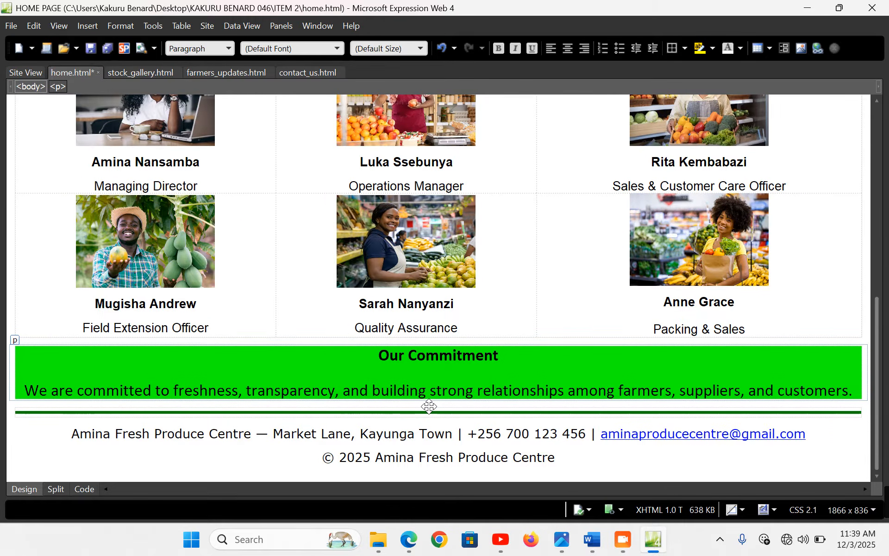
key(F12)
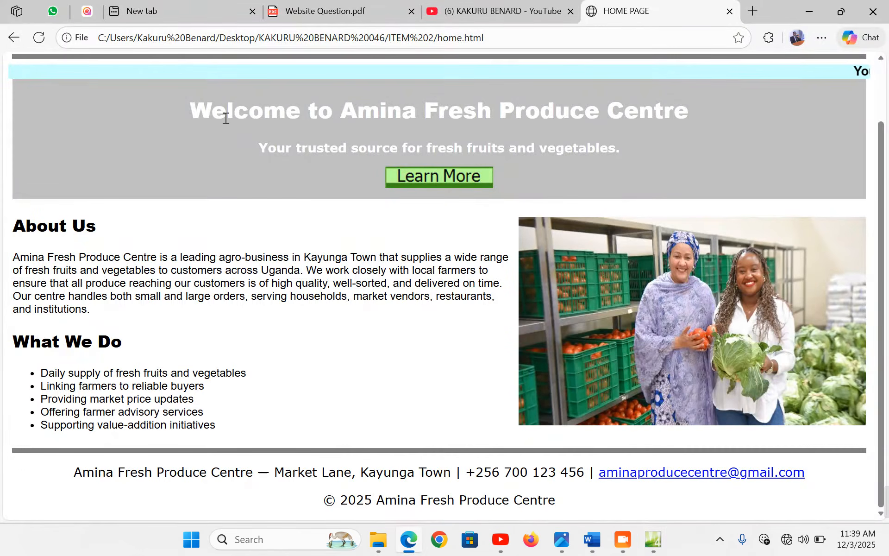
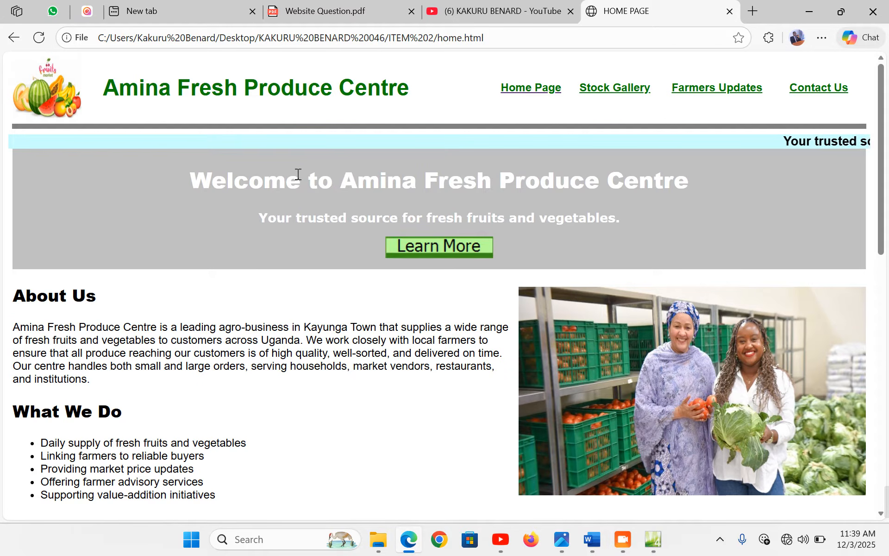
Open the Farmers Updates page in Edge, then go back to the home page
scroll(527, 201, down, 1)
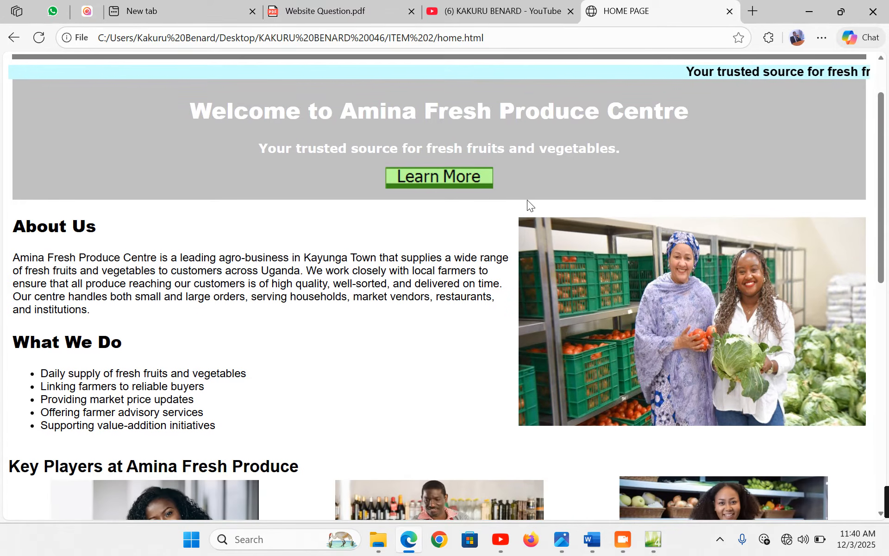
click(432, 183)
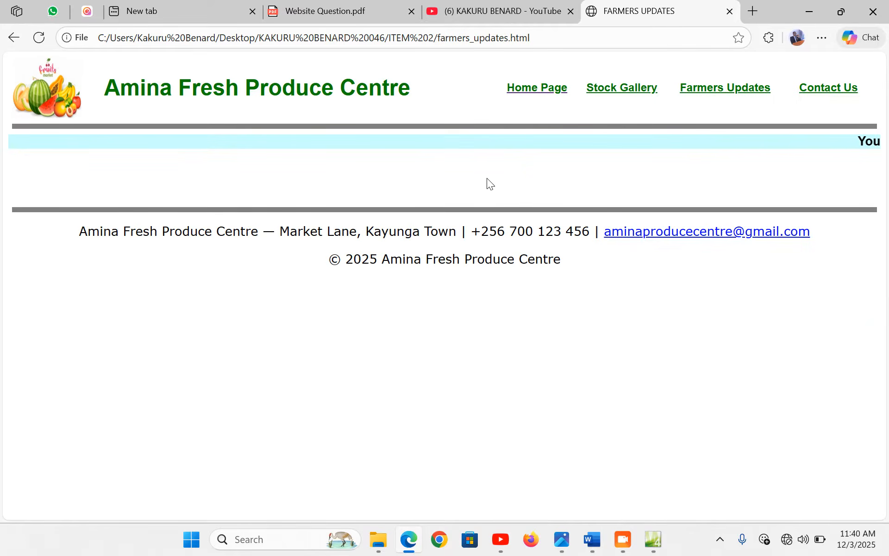
click(545, 91)
Scroll through the home page and view Stock Gallery, then return to home.html in Expression Web
scroll(303, 240, down, 1)
scroll(302, 241, down, 1)
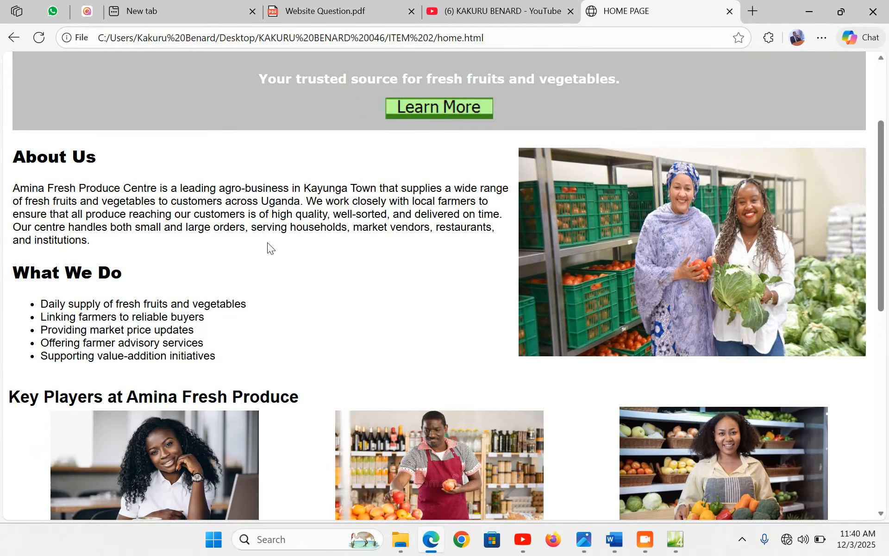
scroll(468, 226, down, 3)
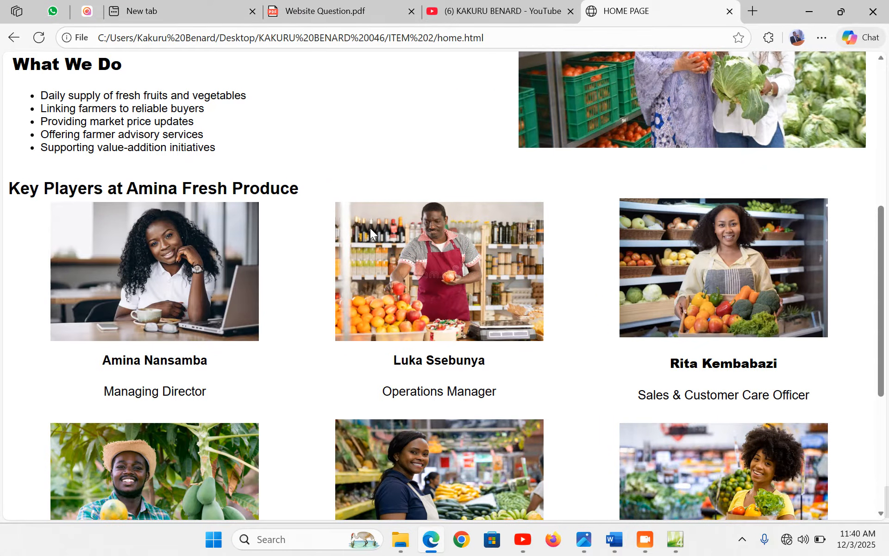
scroll(371, 228, down, 3)
scroll(485, 299, down, 1)
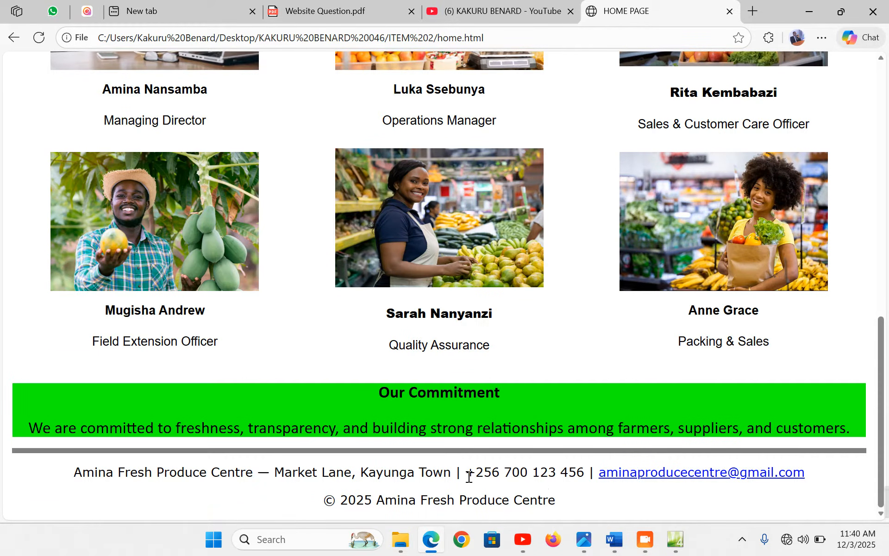
scroll(468, 464, up, 10)
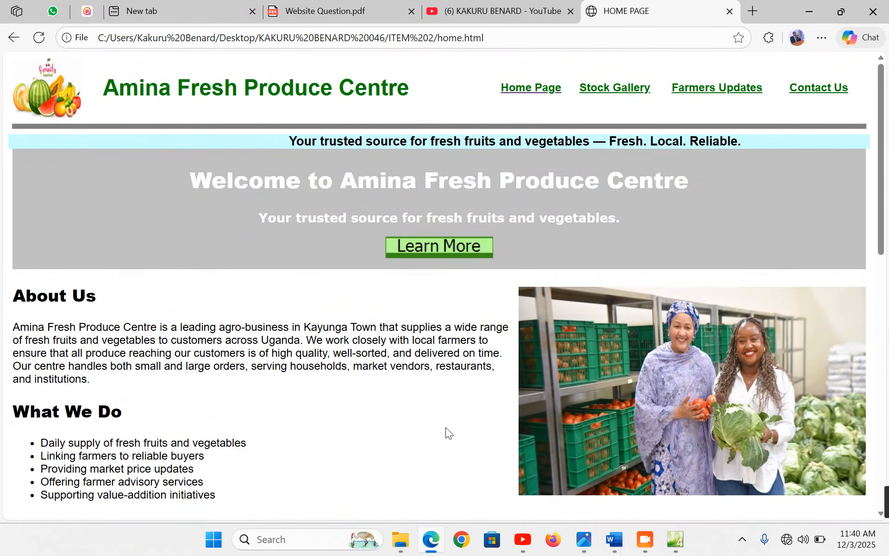
click(600, 92)
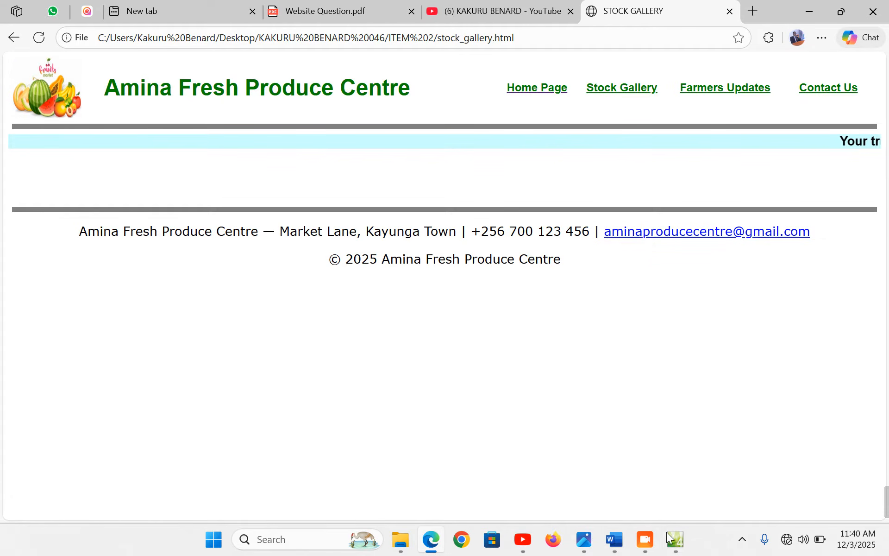
click(675, 539)
scroll(153, 282, up, 10)
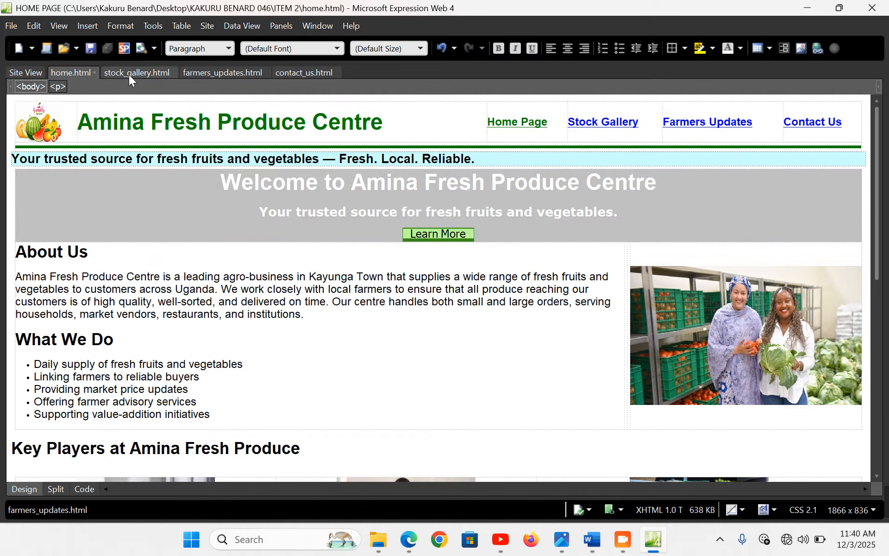
Open stock_gallery.html and select the gallery marquee text in the Word content document
click(124, 70)
click(166, 188)
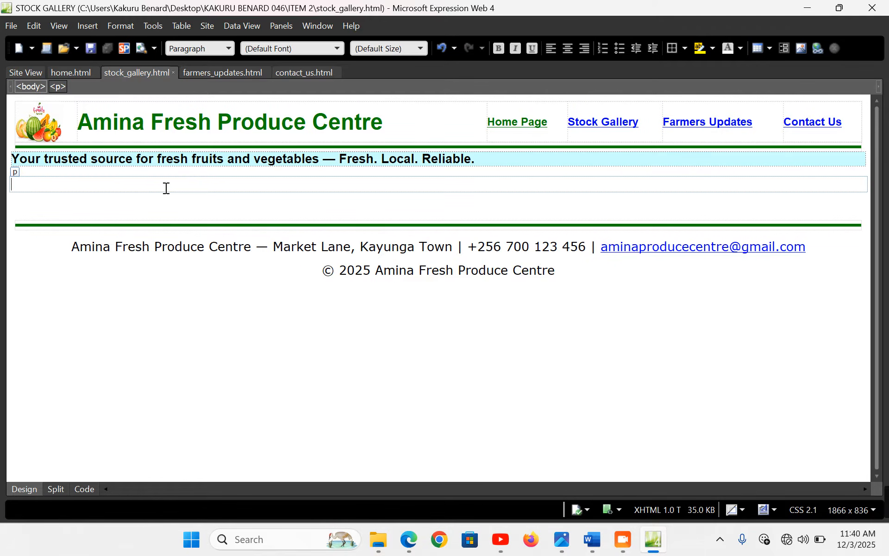
click(592, 539)
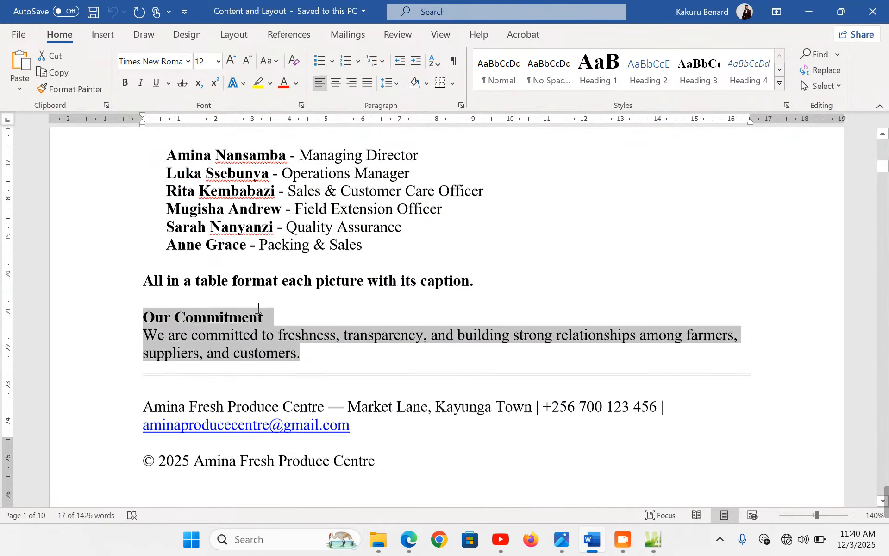
scroll(205, 229, down, 10)
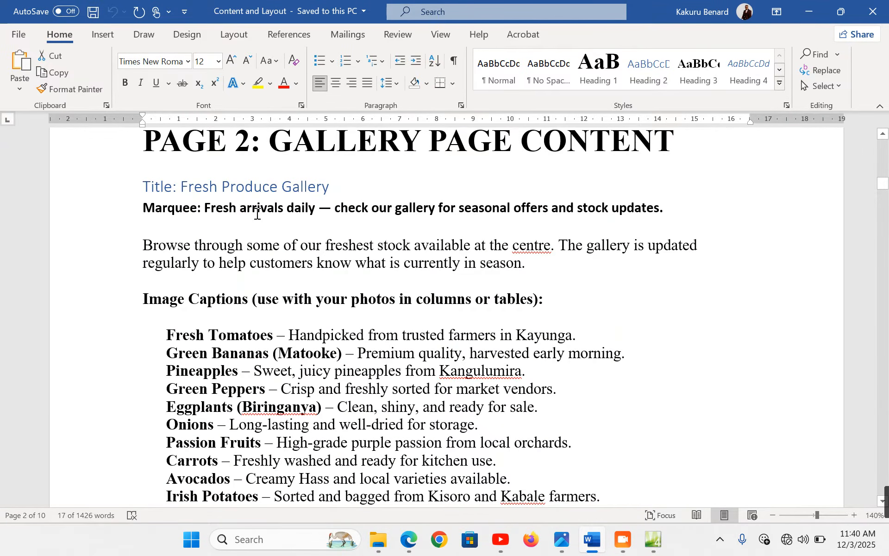
drag(205, 207, 664, 208)
key(ctrl+c)
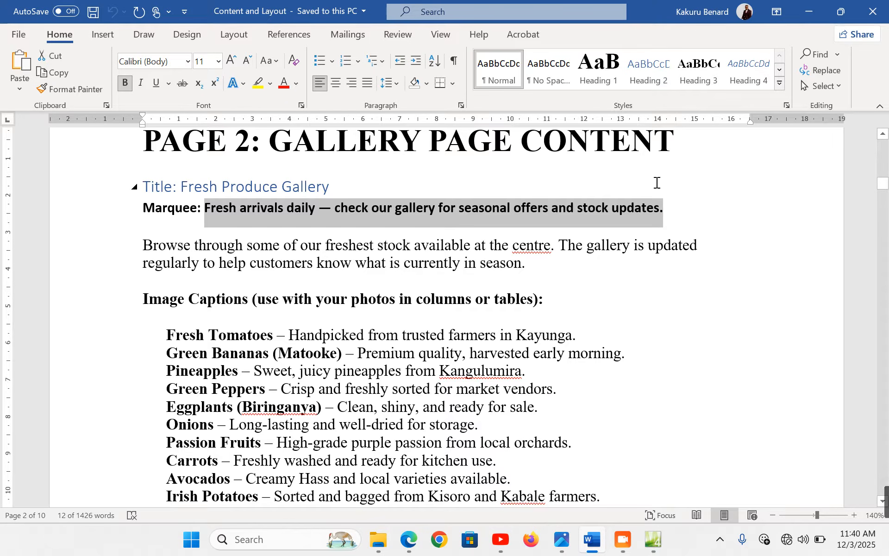
click(657, 546)
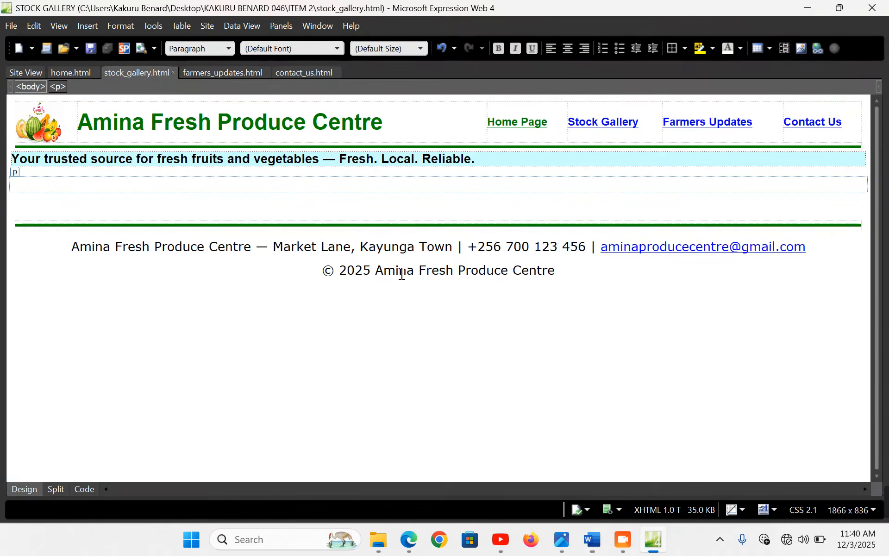
Set the marquee text to 'Fresh arrivals daily — check our gallery for seasonal offers and stock updates.'
double_click(257, 162)
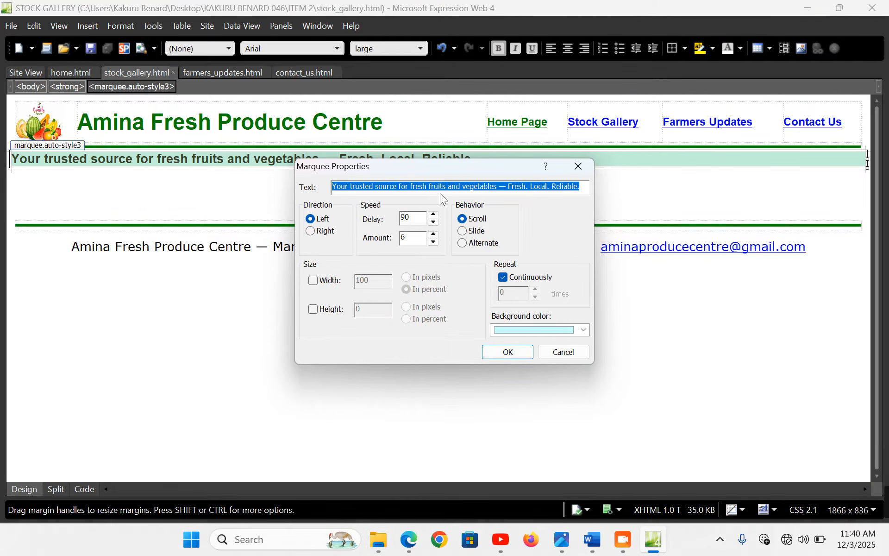
key(ctrl+v)
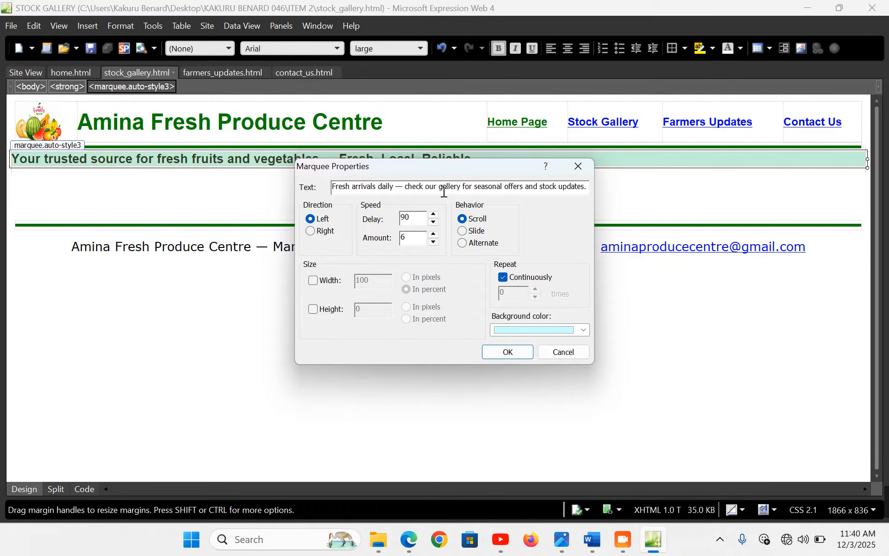
click(509, 352)
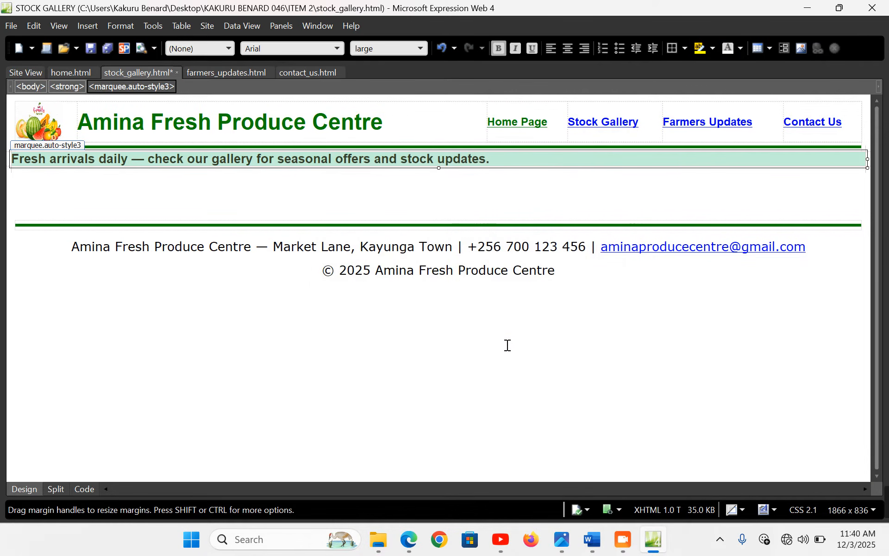
click(151, 181)
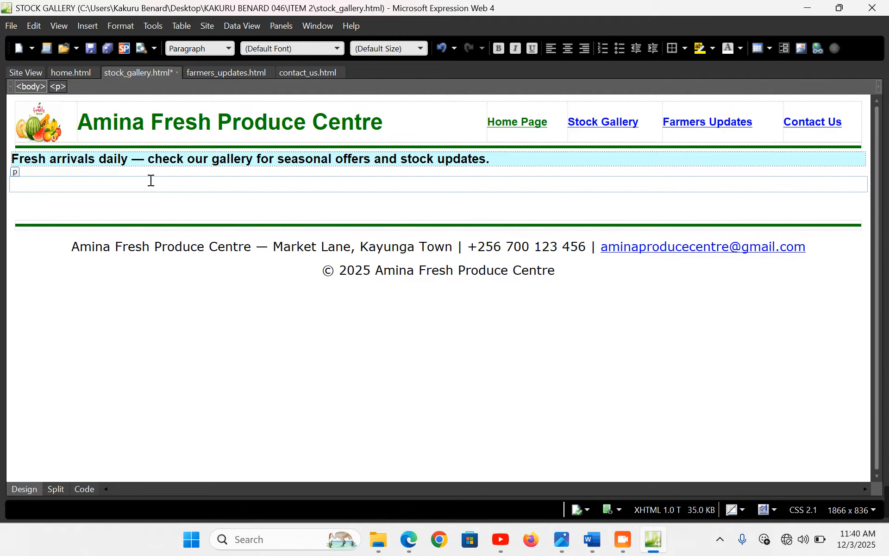
Type 'Fresh Gallery Produce' in an indented paragraph and format it as an Arial Heading 1
key(ctrl+m)
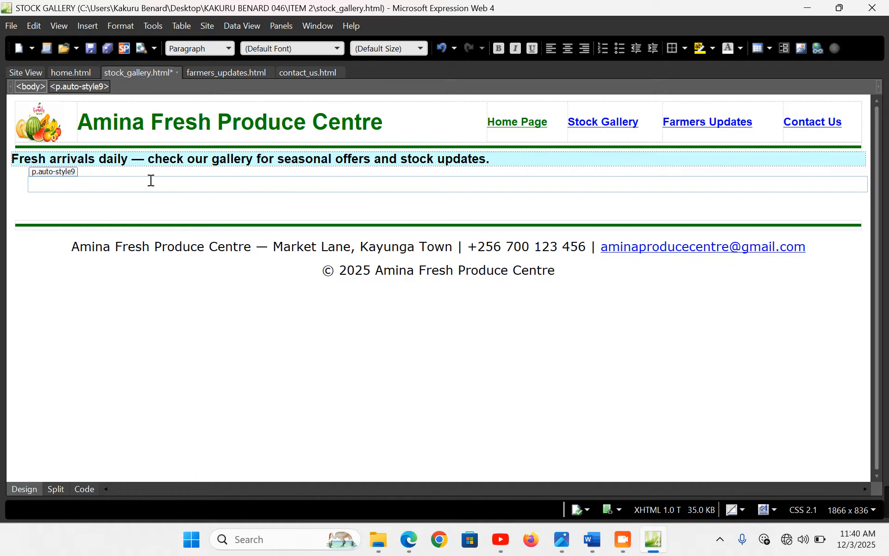
text(Fresh Gallery Prod)
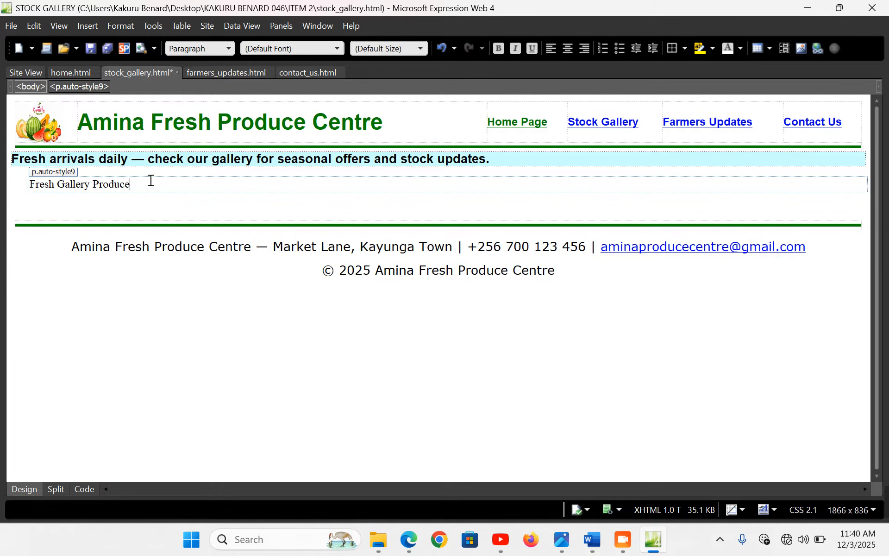
text(uce)
key(Return)
drag(139, 184, 31, 184)
click(227, 50)
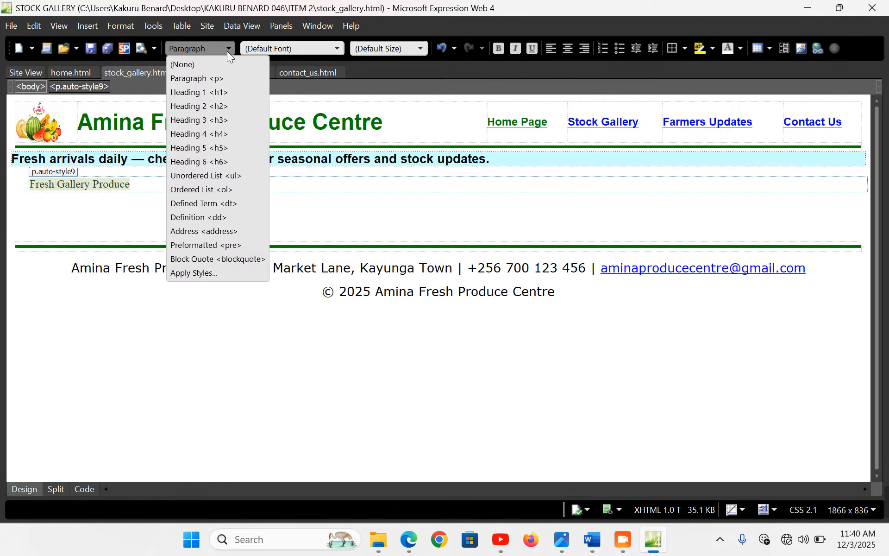
click(221, 92)
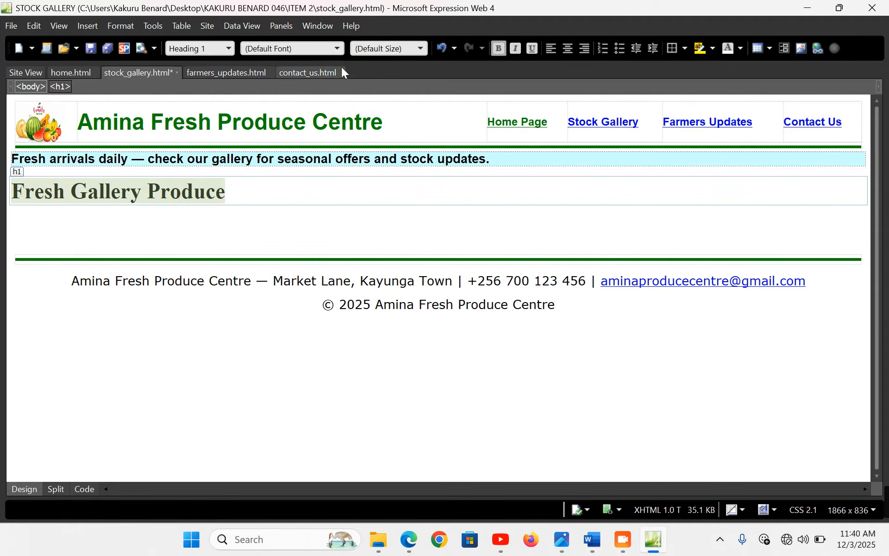
click(338, 49)
click(296, 258)
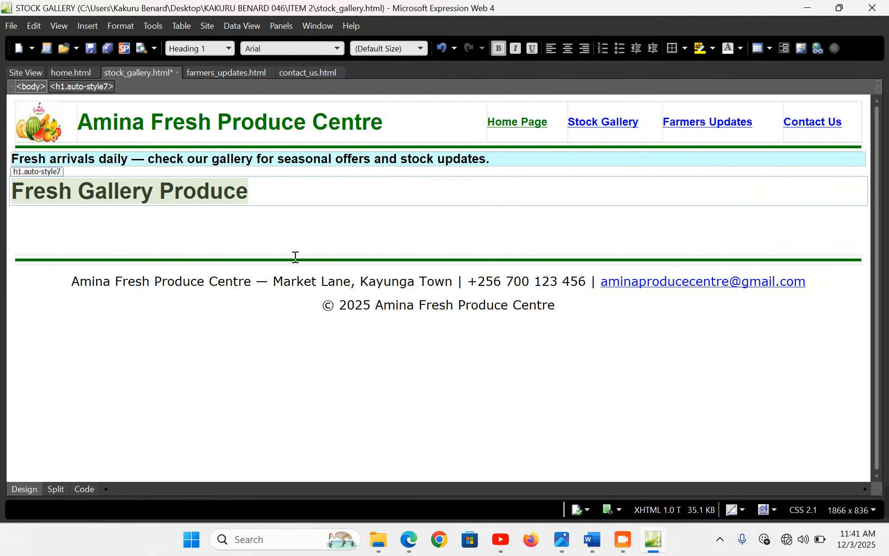
click(165, 221)
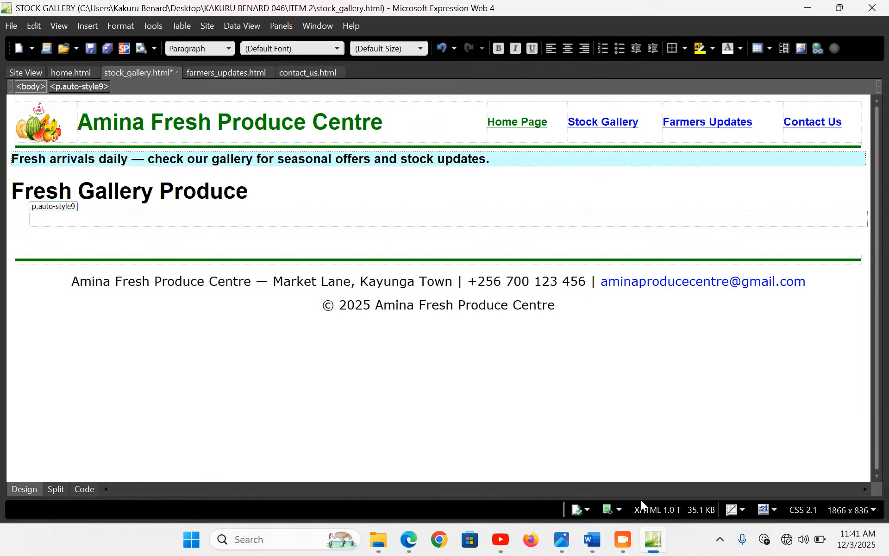
Paste the 'Browse through' intro paragraph from Word below the heading and indent it
click(592, 540)
scroll(108, 158, down, 2)
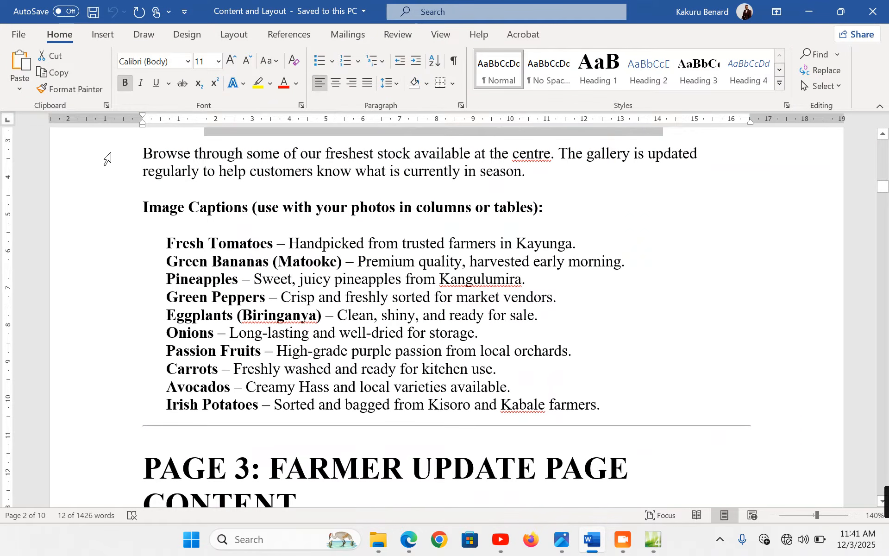
double_click(108, 159)
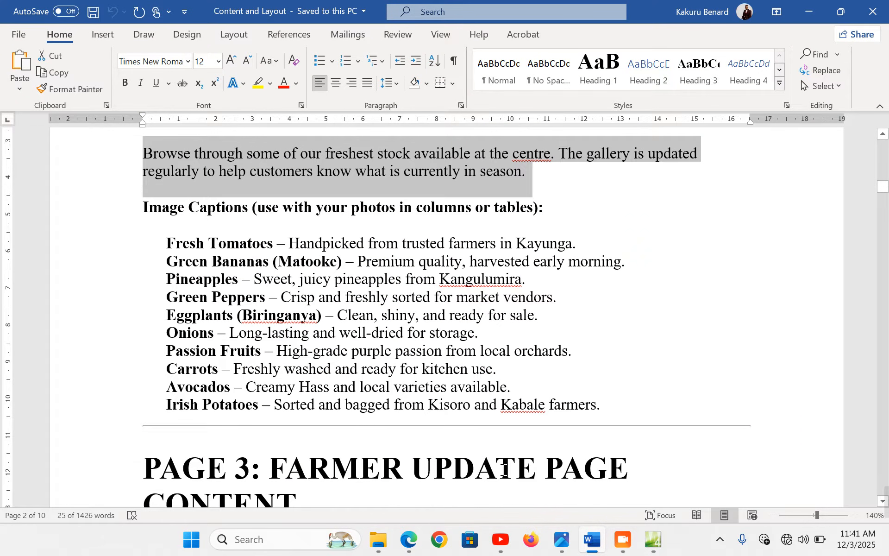
key(alt+Tab)
text(Browse through some of our freshest stock available at the centre. The gallery is updated regularly to help customers know what is currently in season.)
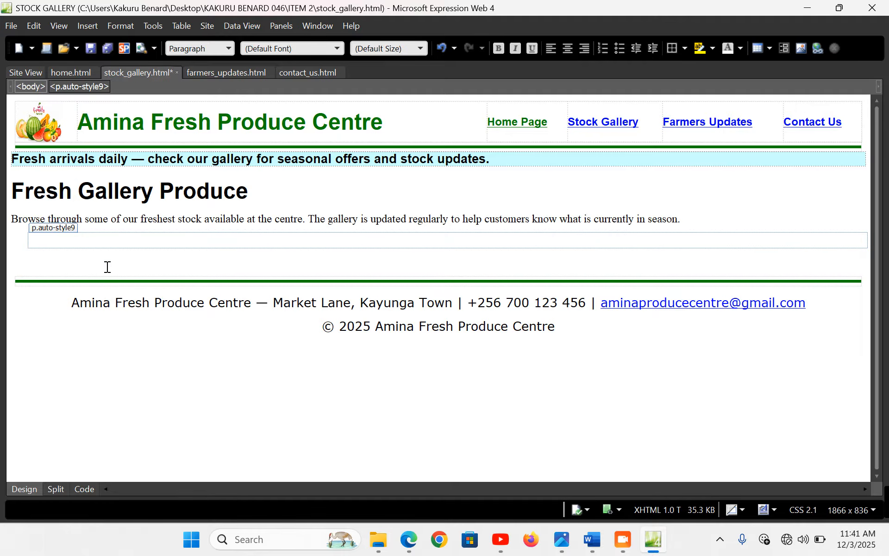
click(13, 219)
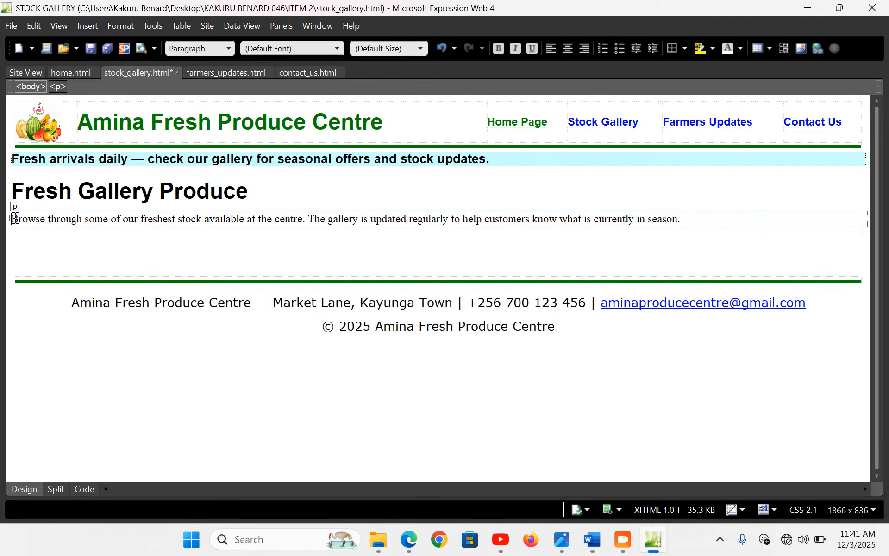
key(Tab)
Make the intro paragraph x-large Verdana
drag(33, 219, 706, 222)
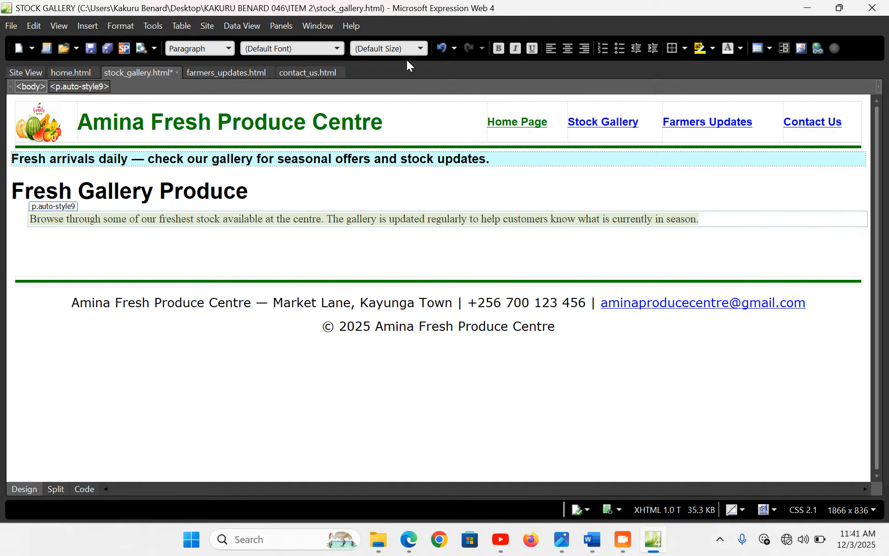
click(418, 49)
click(404, 132)
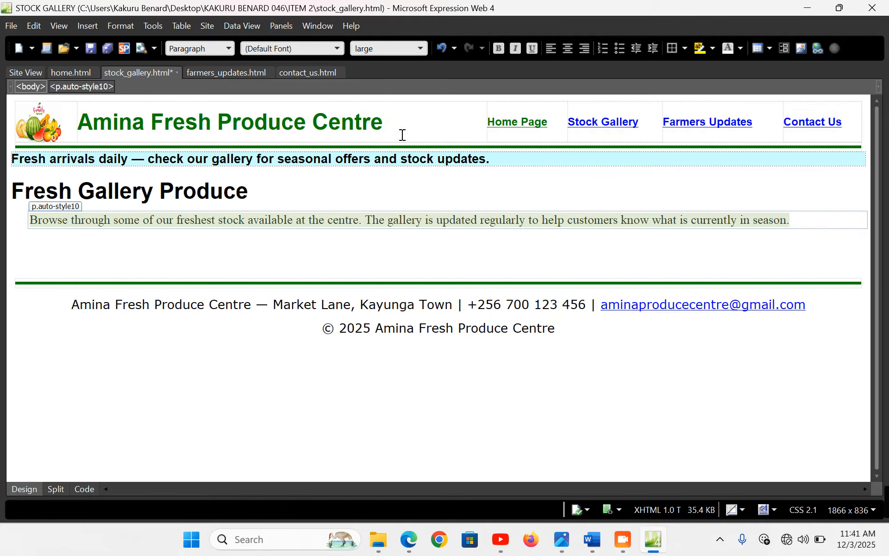
click(423, 48)
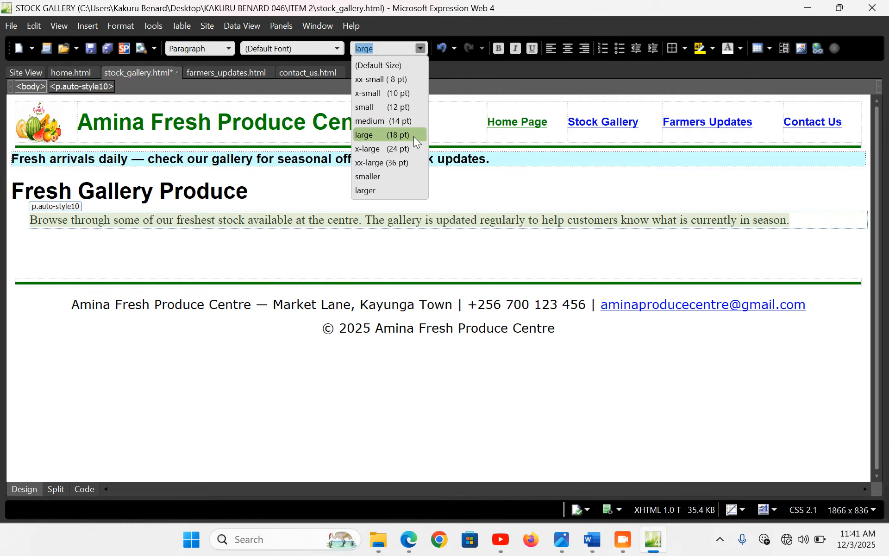
click(410, 148)
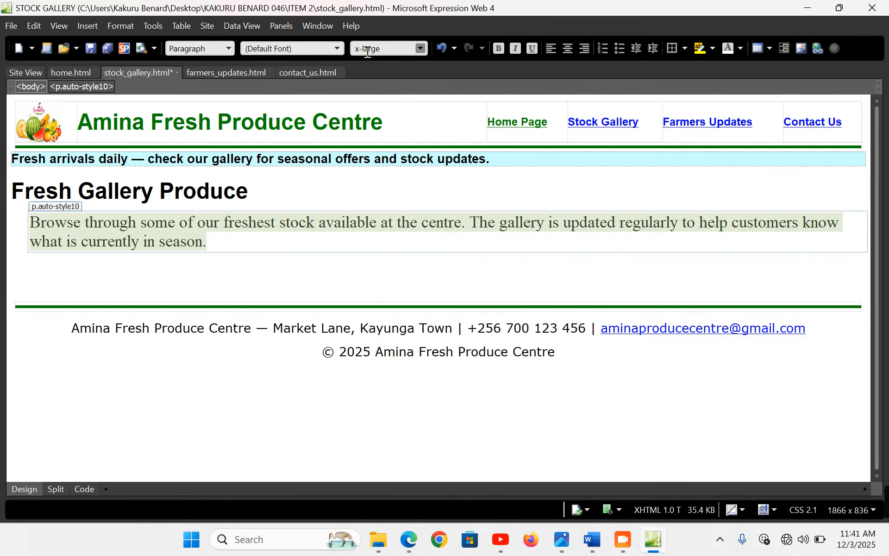
click(337, 49)
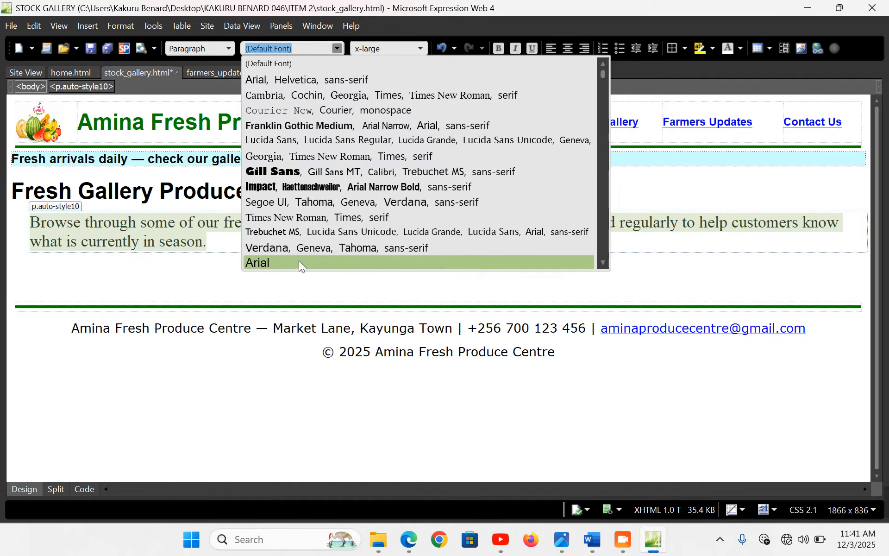
click(314, 248)
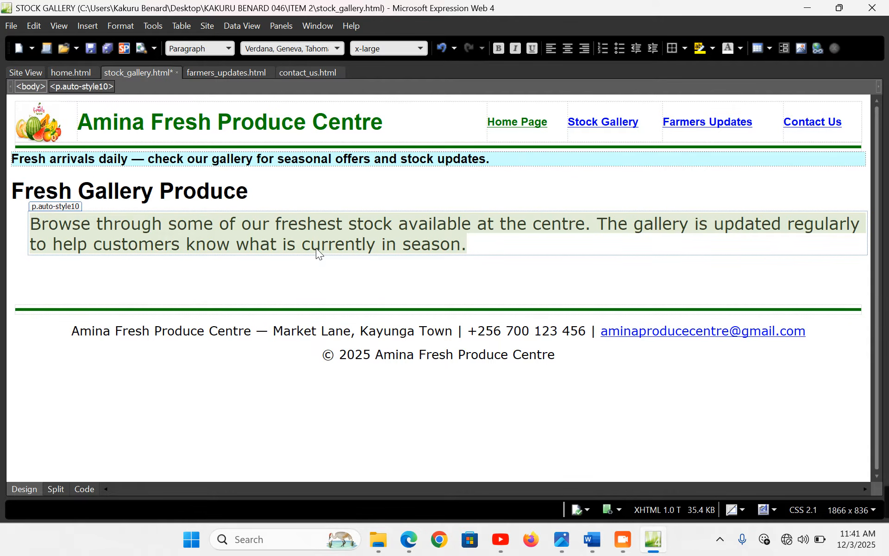
Indent the Fresh Gallery Produce heading and save stock_gallery.html
click(15, 190)
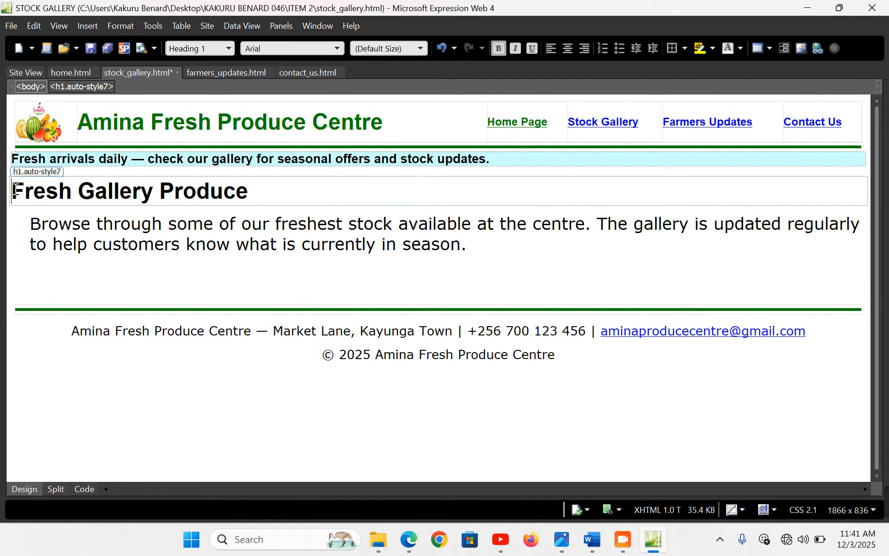
key(ctrl+m)
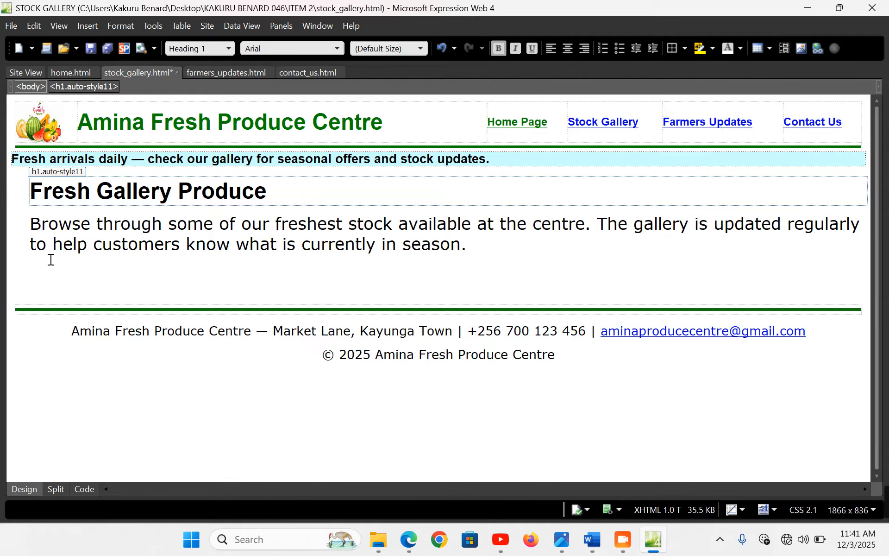
click(59, 273)
key(ctrl+s)
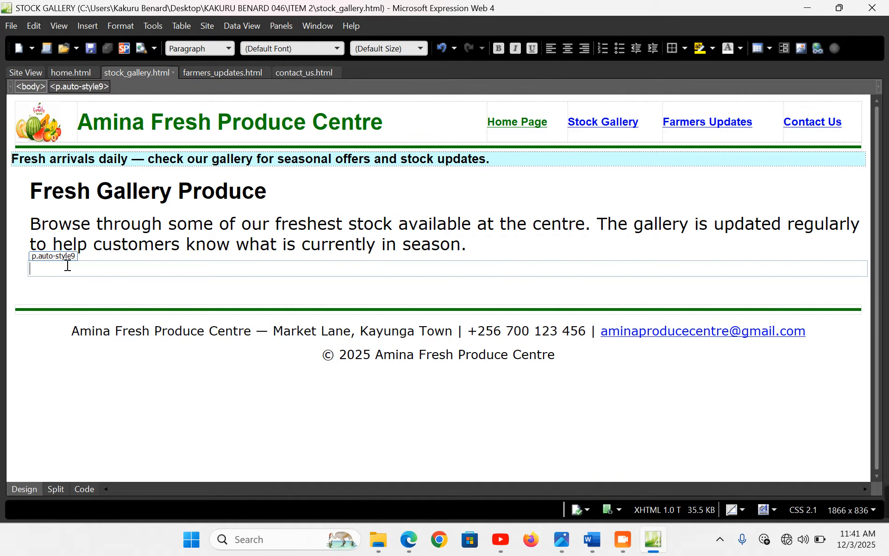
Insert a centred 3×3 table, 99% wide, with cell padding 0 and spacing 0
drag(99, 181, 171, 187)
click(95, 272)
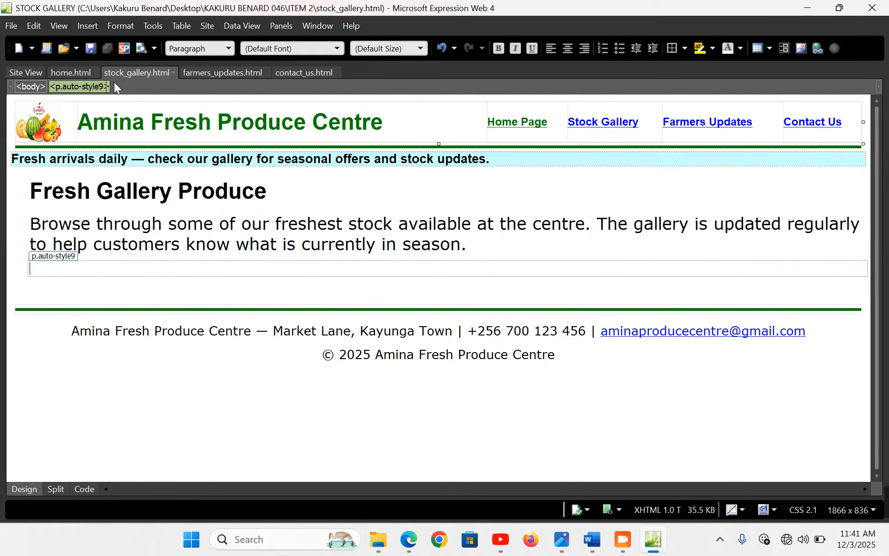
click(185, 25)
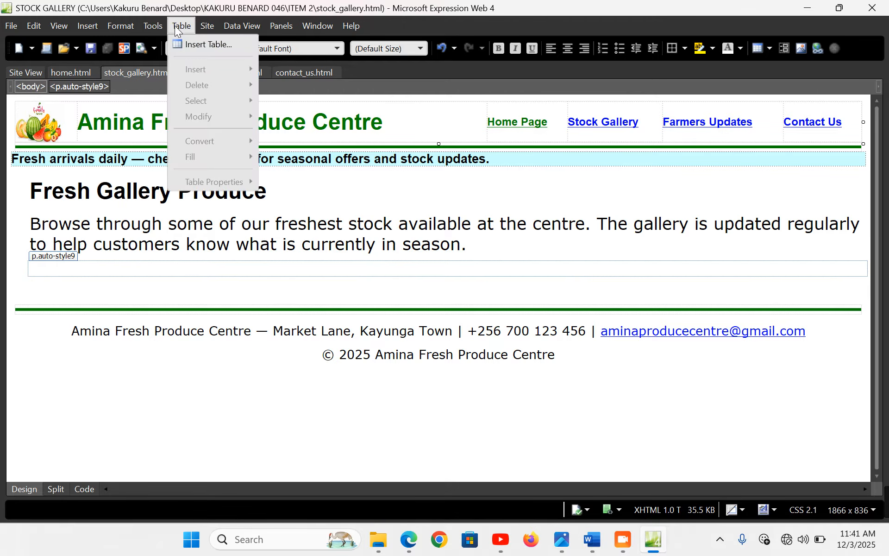
click(193, 46)
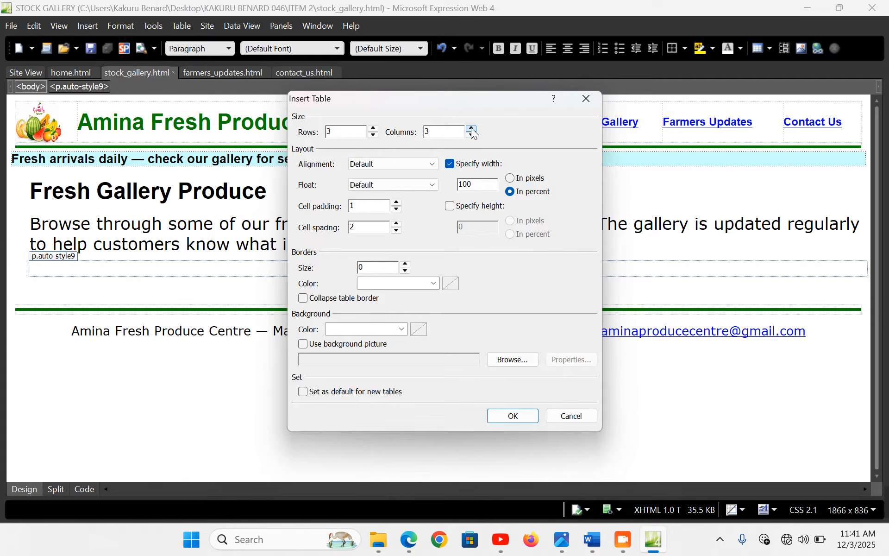
click(433, 165)
click(390, 199)
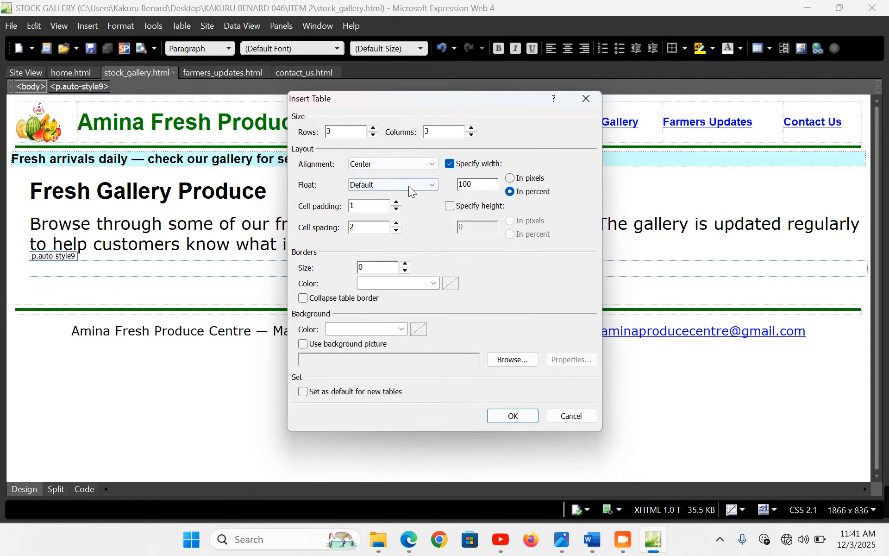
click(397, 209)
double_click(397, 231)
drag(495, 185, 447, 186)
text(99)
click(513, 415)
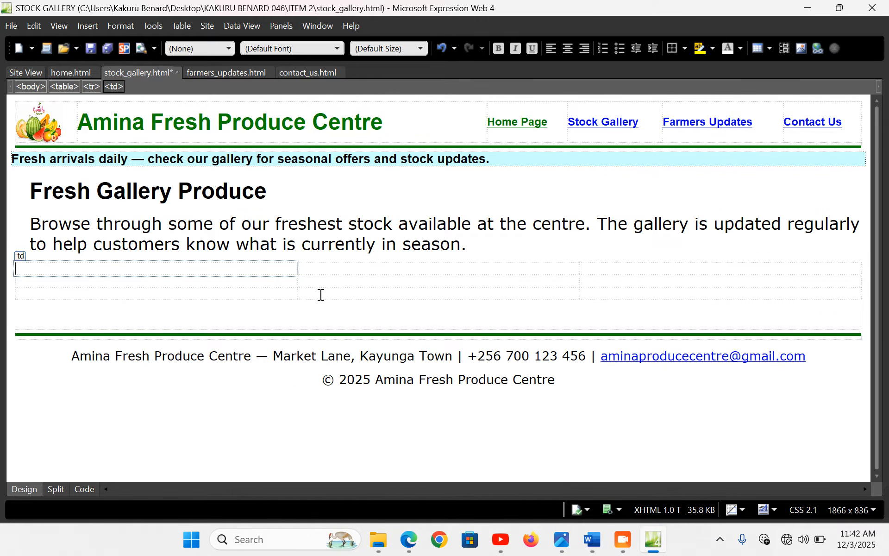
Select the Fresh Tomatoes caption line in the Word content document
click(592, 540)
click(99, 253)
key(ctrl+c)
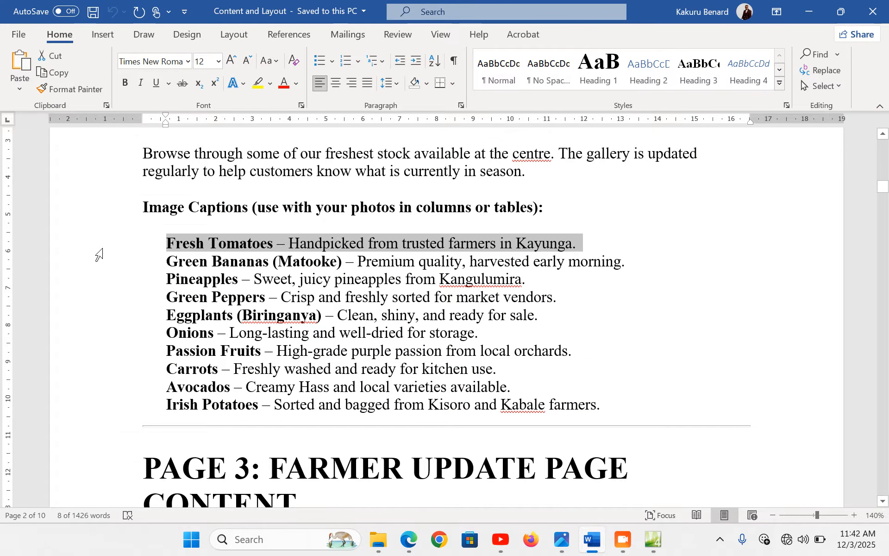
key(alt+Tab)
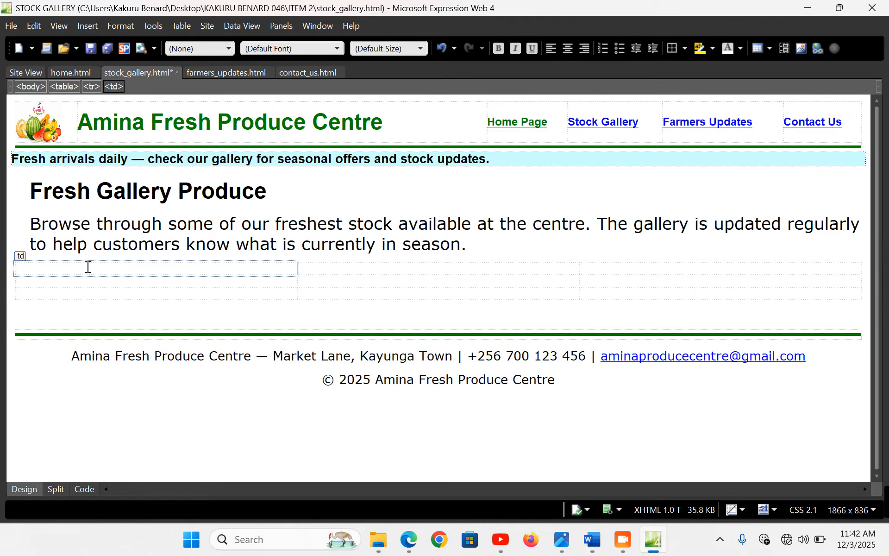
Insert the tomatoes photo from file into the first table cell, without alternate text
click(94, 25)
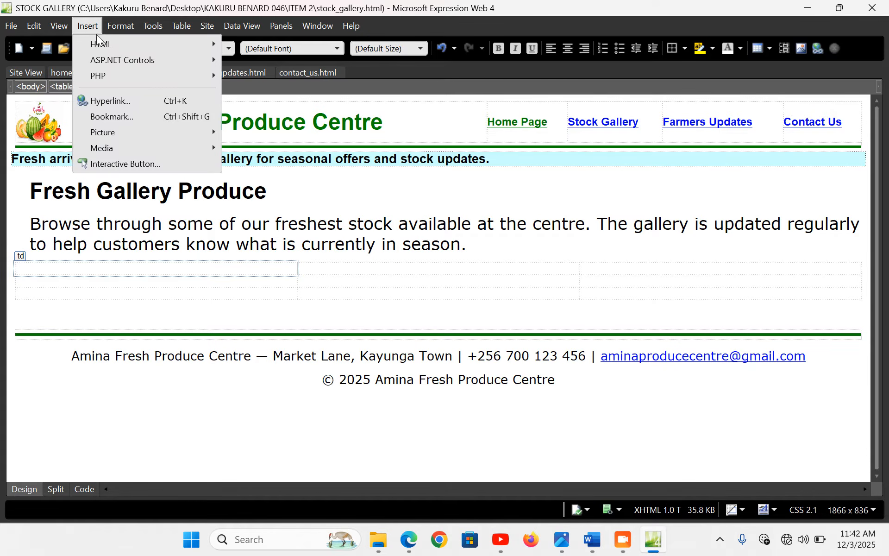
mouse_move(126, 131)
click(266, 134)
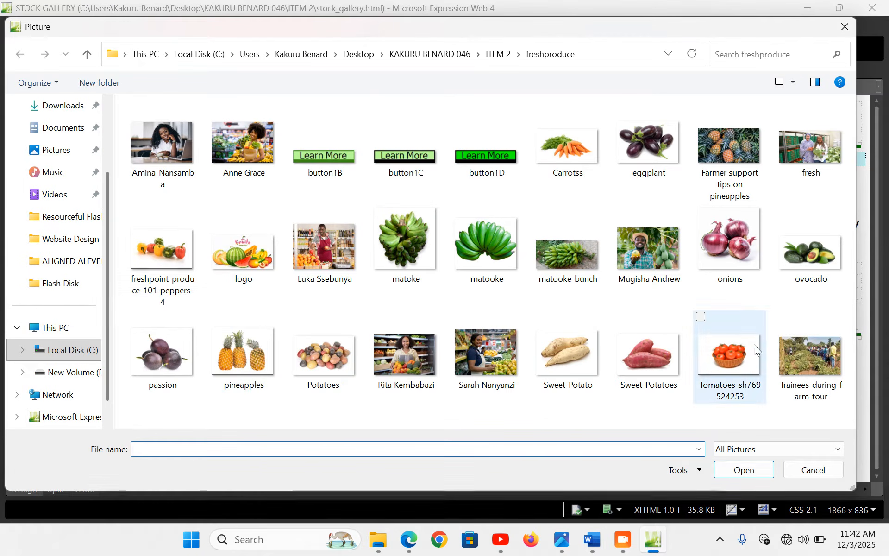
double_click(740, 344)
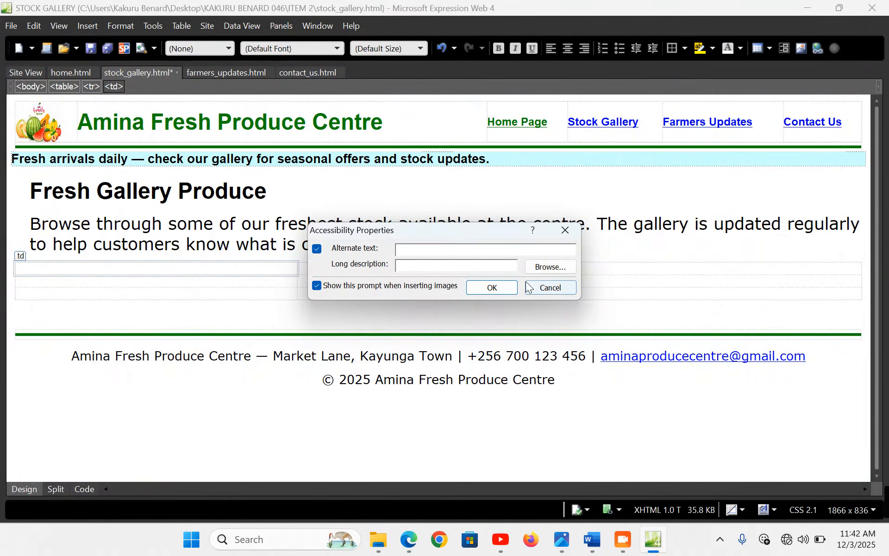
click(490, 287)
Resize the tomato image to 300×200 pixels with aspect ratio unlocked
double_click(152, 355)
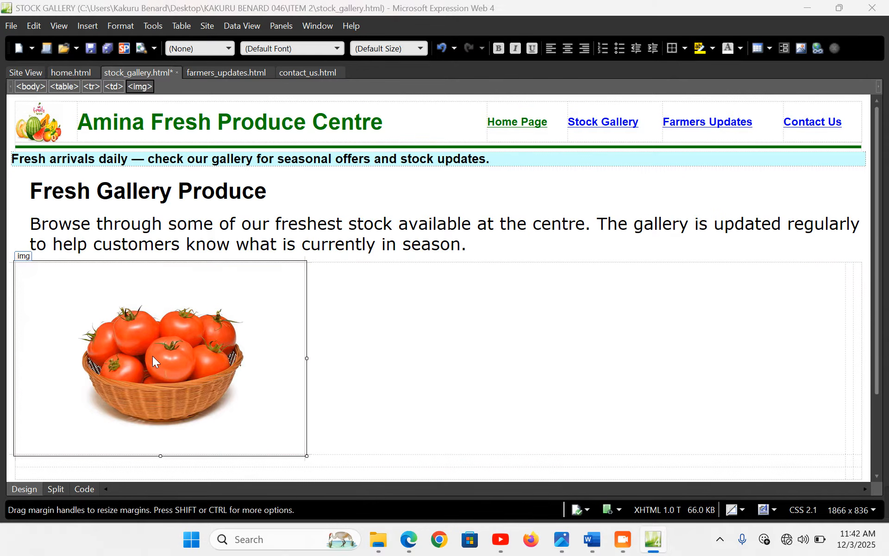
click(353, 161)
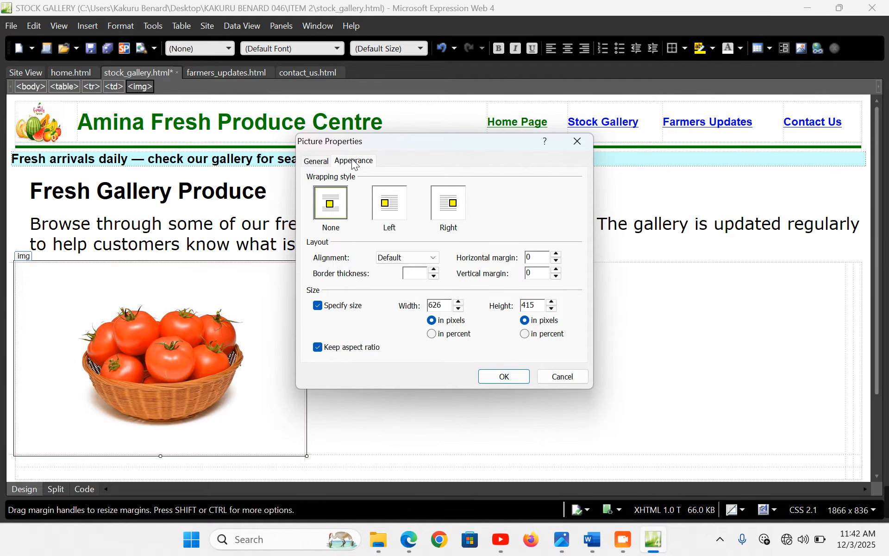
click(336, 350)
drag(452, 305, 390, 304)
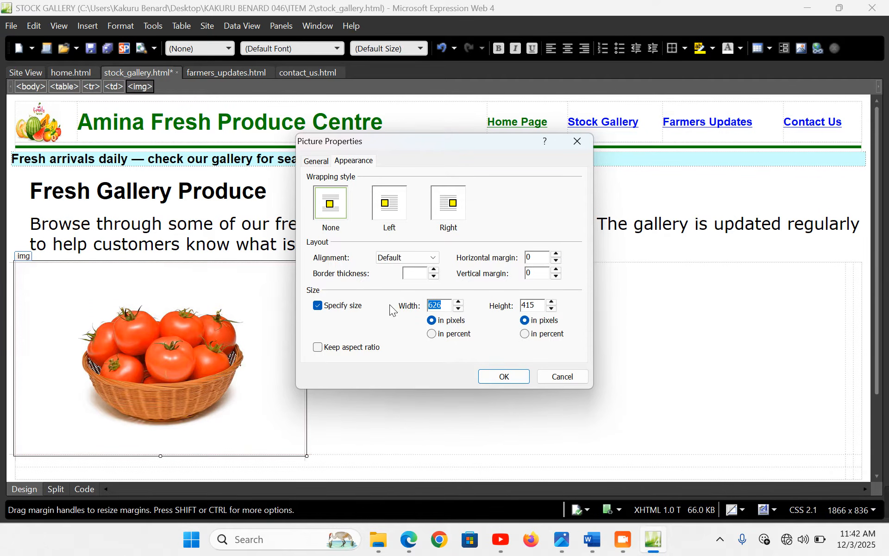
text(300)
drag(535, 305, 508, 307)
text(200)
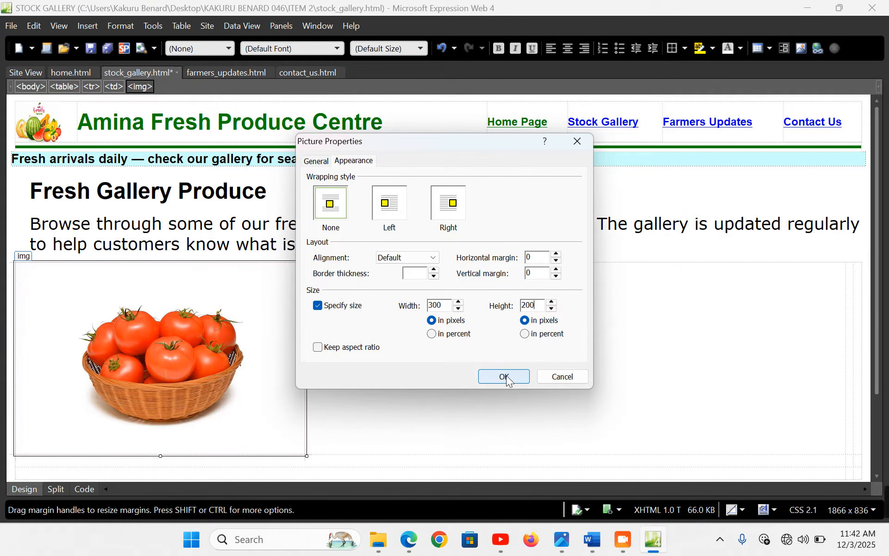
click(507, 378)
Paste the Fresh Tomatoes caption under the image, with the Kayunga description on its own line
click(173, 326)
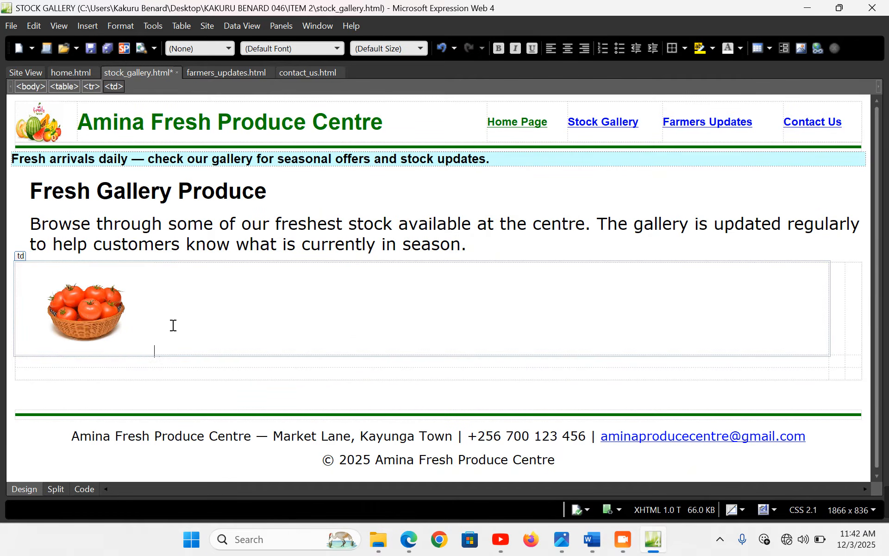
key(Return)
key(ctrl+v)
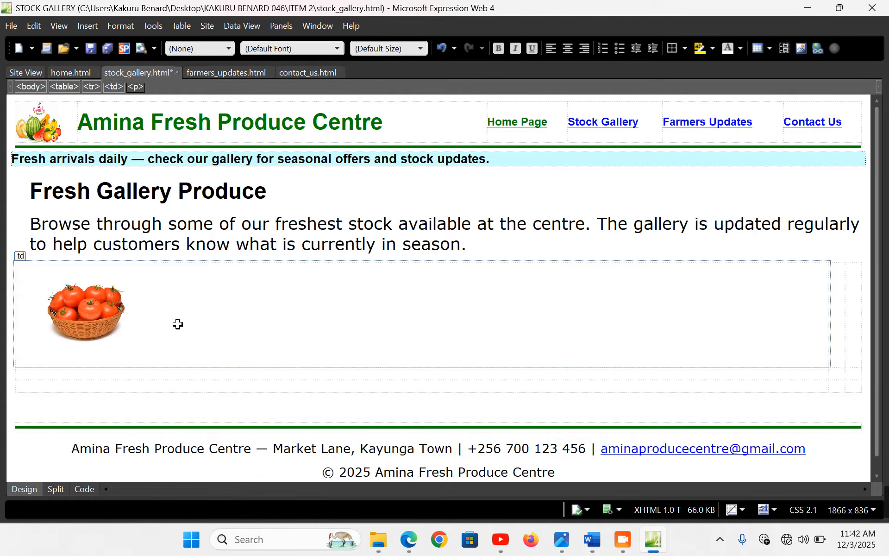
click(125, 361)
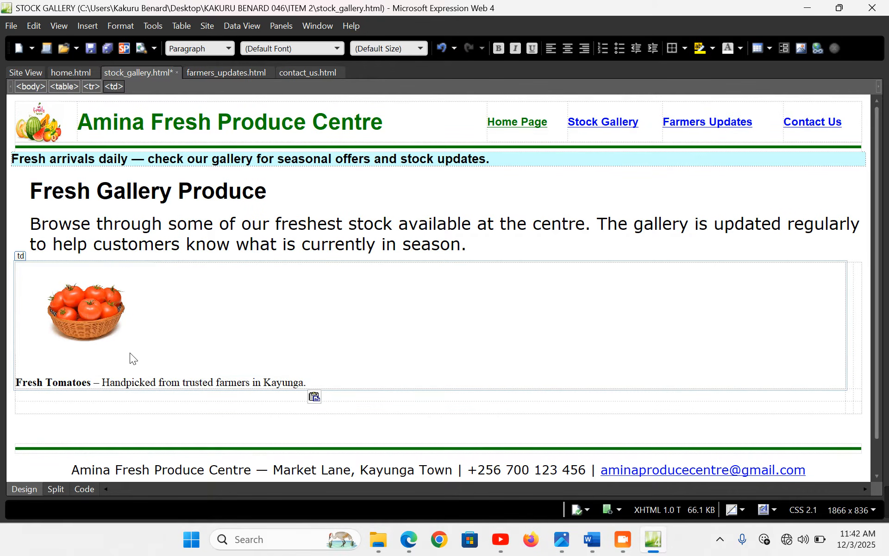
key(BackSpace)
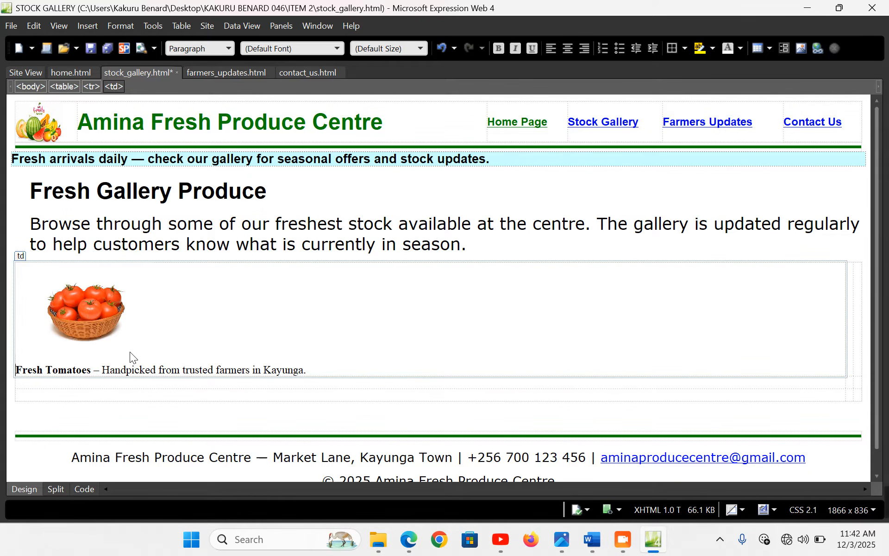
click(106, 355)
click(217, 352)
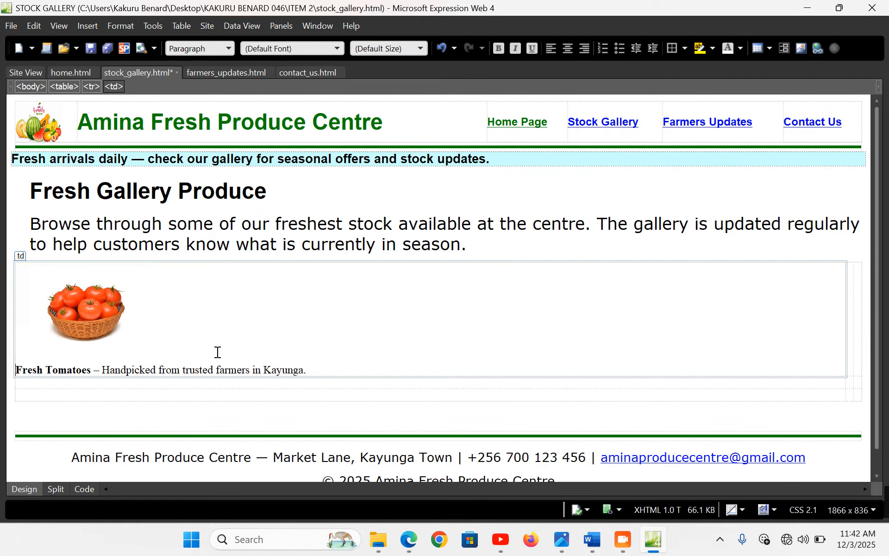
click(101, 371)
key(Return)
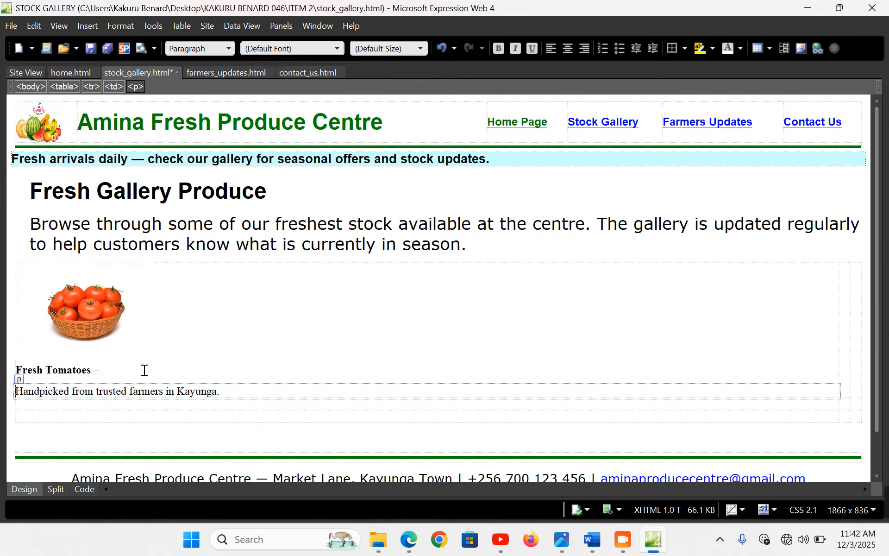
Select the Green Bananas (Matooke) caption line in Word for the next cell
click(593, 540)
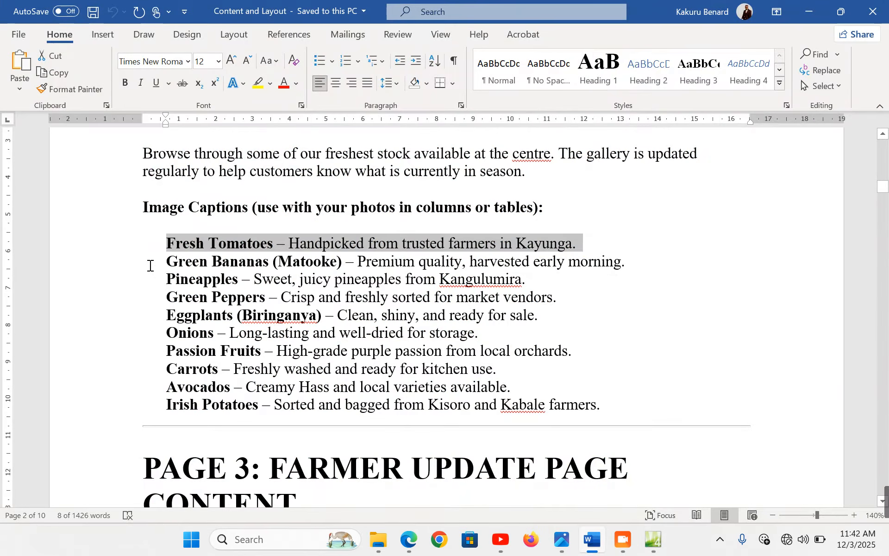
click(99, 265)
key(ctrl+c)
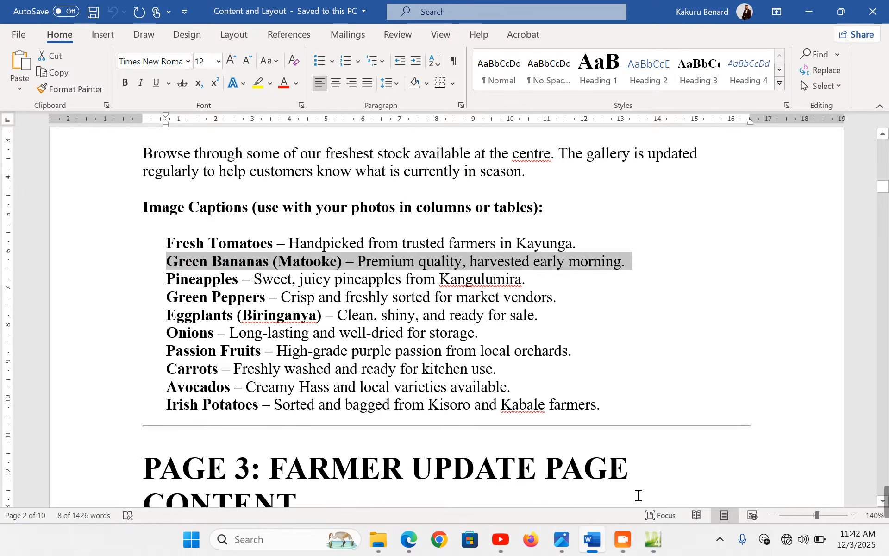
click(654, 546)
click(846, 316)
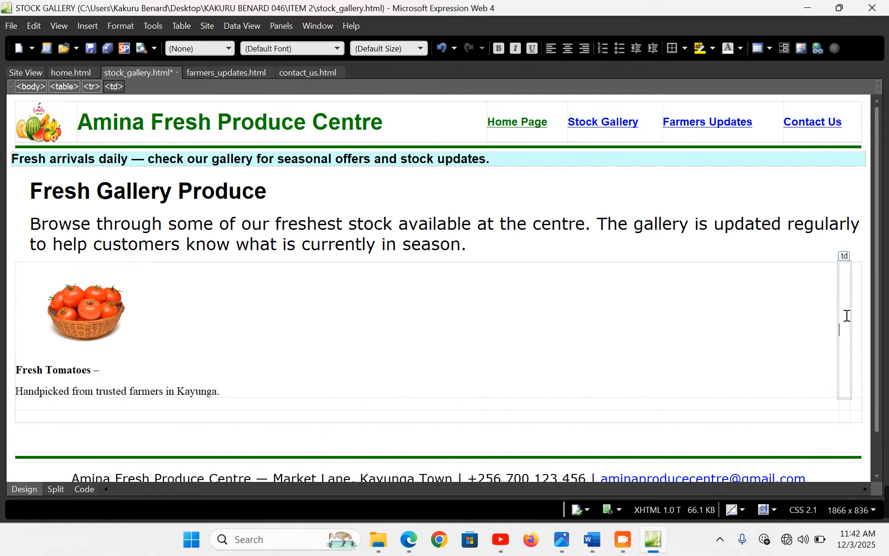
Insert the matooke picture from file into the second table cell, without alternate text
click(95, 27)
mouse_move(166, 132)
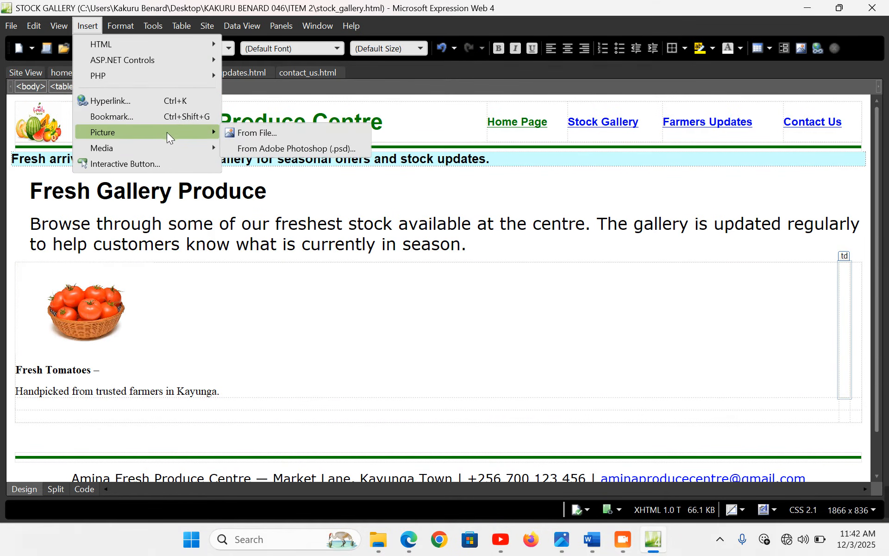
click(321, 133)
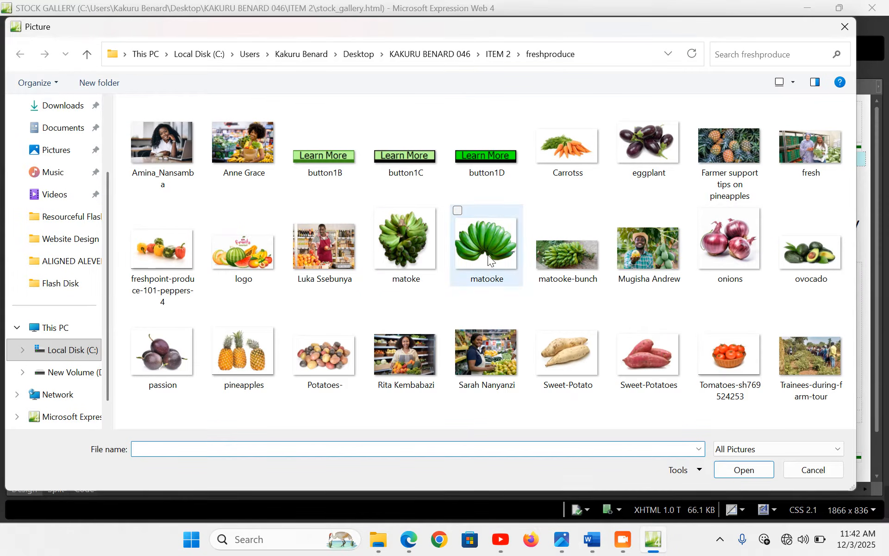
double_click(483, 238)
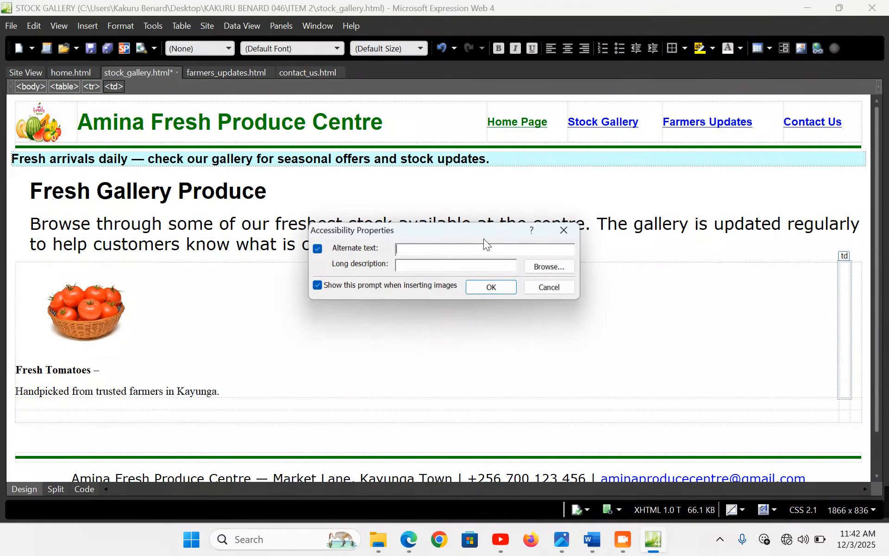
click(505, 288)
Resize the banana picture from 548×458 to 300×200 pixels with aspect ratio unlocked
double_click(524, 357)
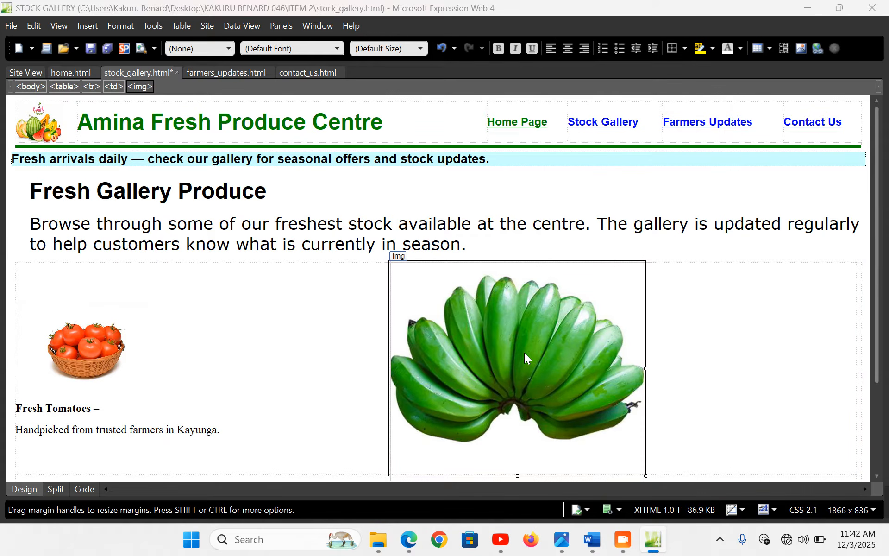
click(358, 164)
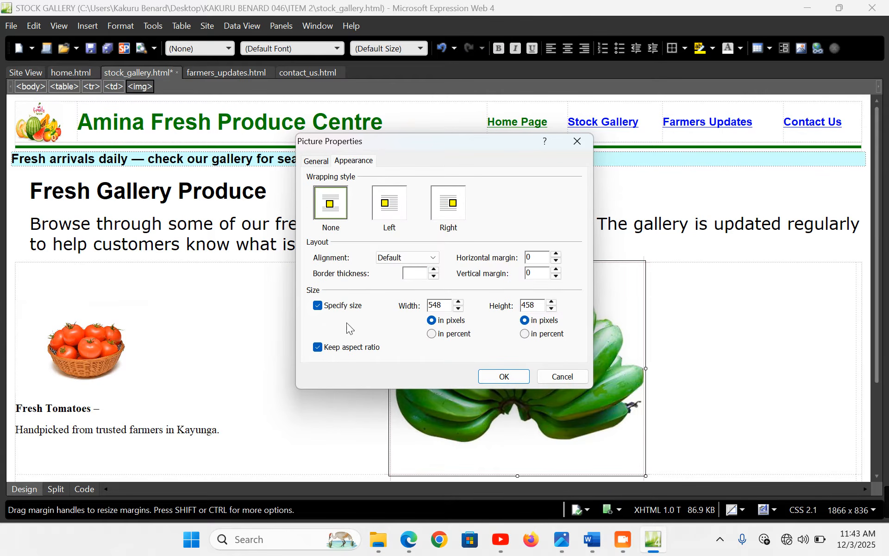
click(353, 348)
drag(448, 305, 411, 304)
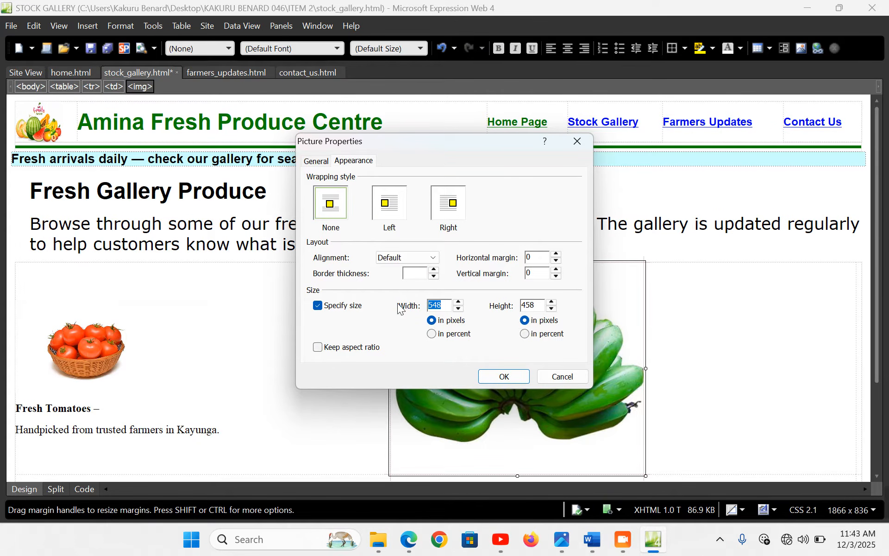
text(300)
drag(541, 307, 496, 308)
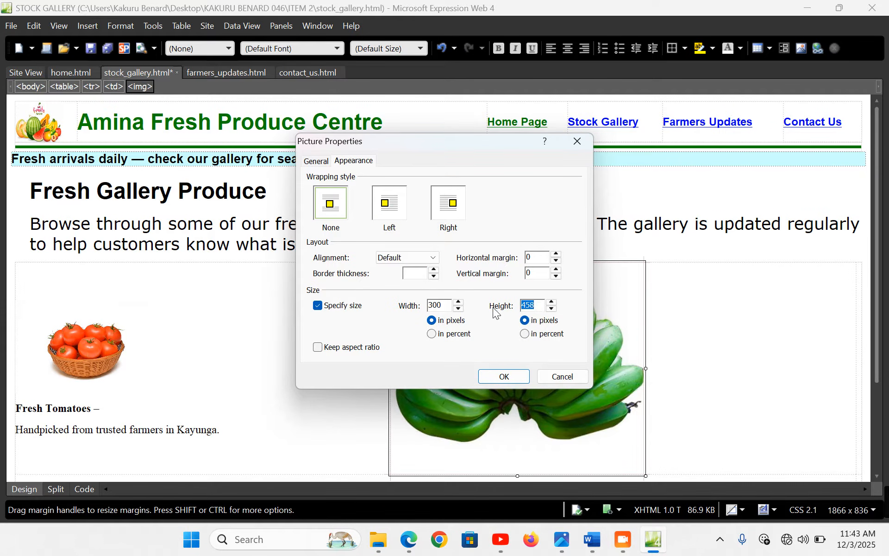
text(200)
click(505, 375)
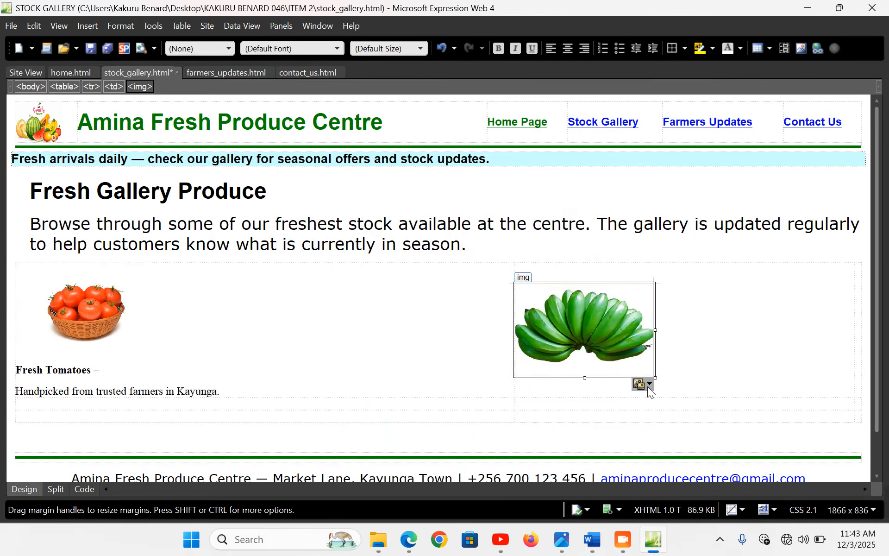
Paste the Green Bananas (Matooke) caption below, moving the 'Premium quality' description to its own line
key(Return)
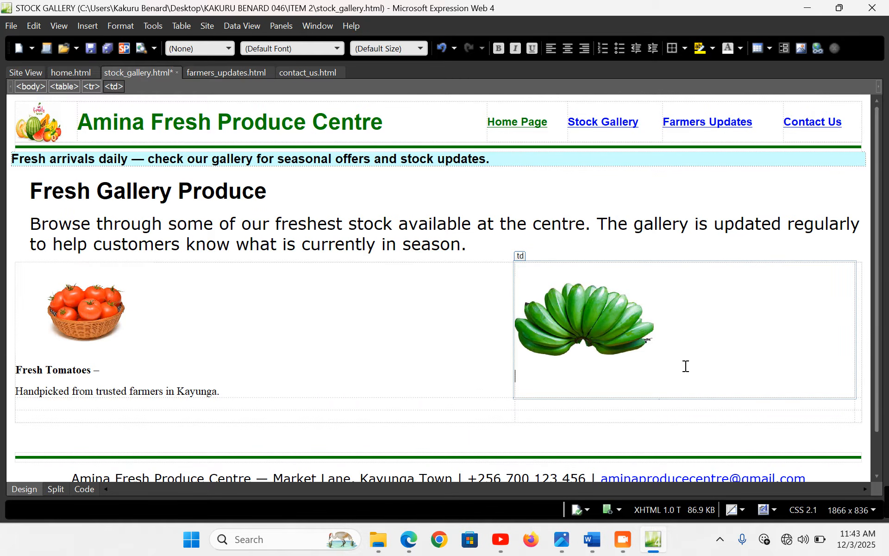
key(ctrl+v)
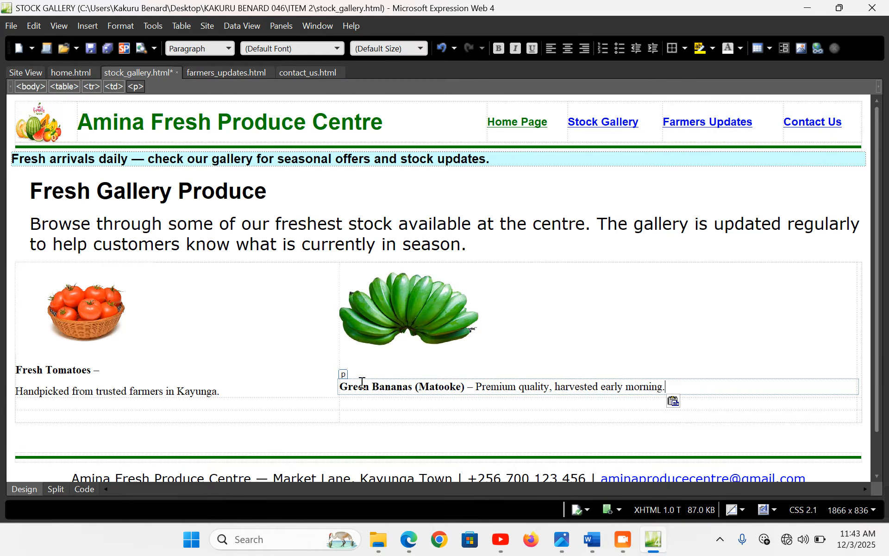
click(358, 388)
key(BackSpace)
key(BackSpace)
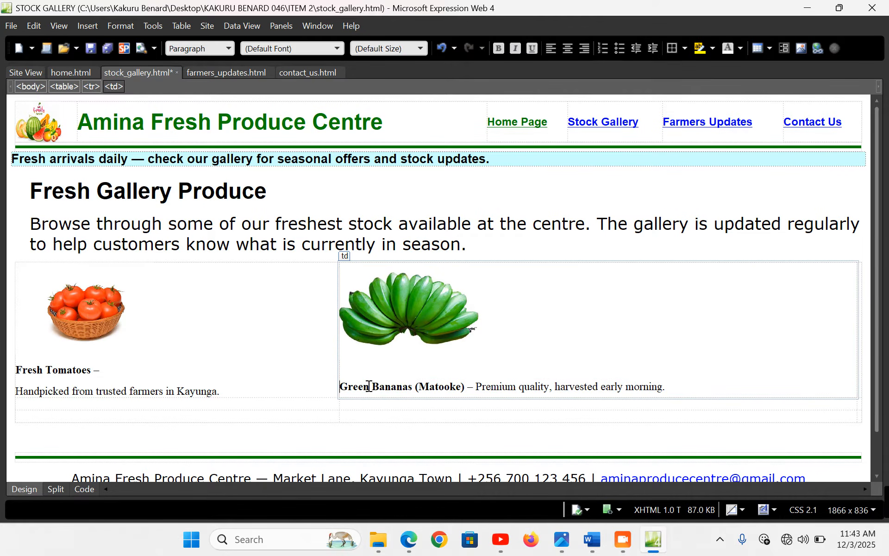
click(477, 381)
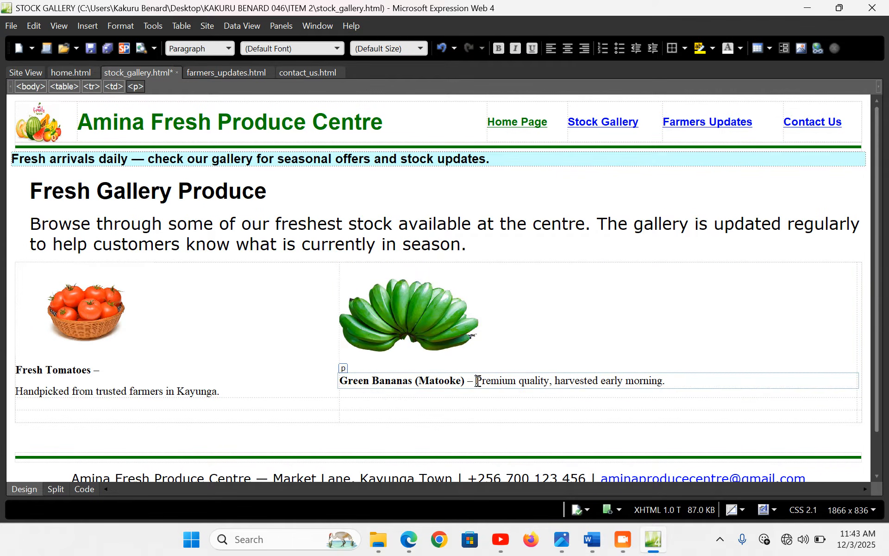
key(Return)
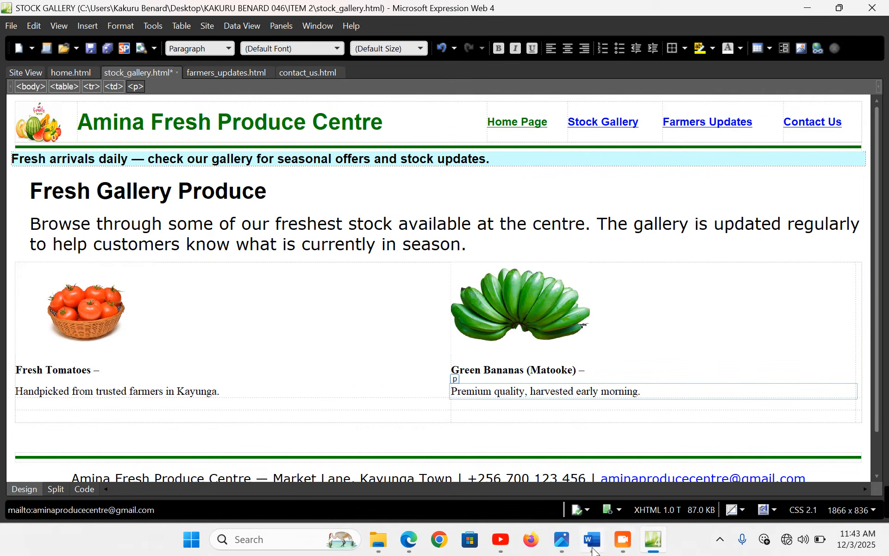
Select the Pineapples caption line in Word for the third cell
click(593, 542)
click(122, 284)
key(ctrl+c)
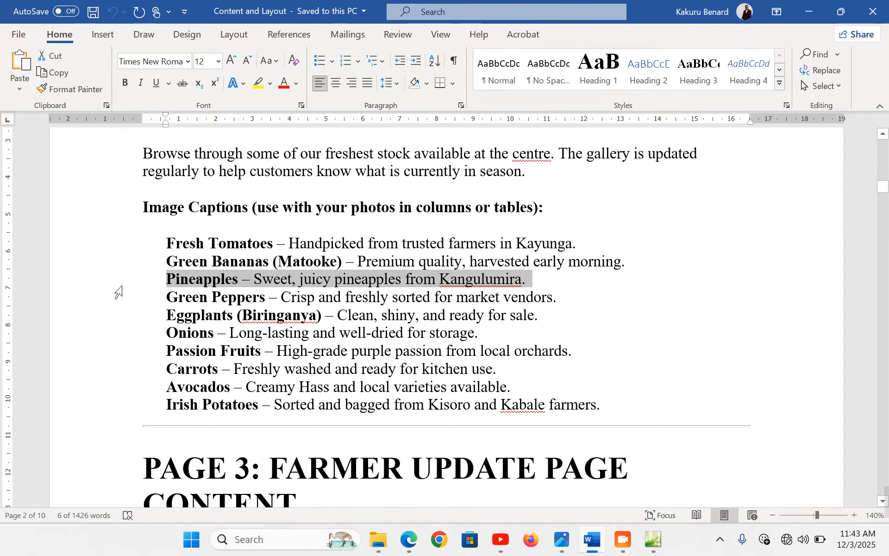
click(654, 539)
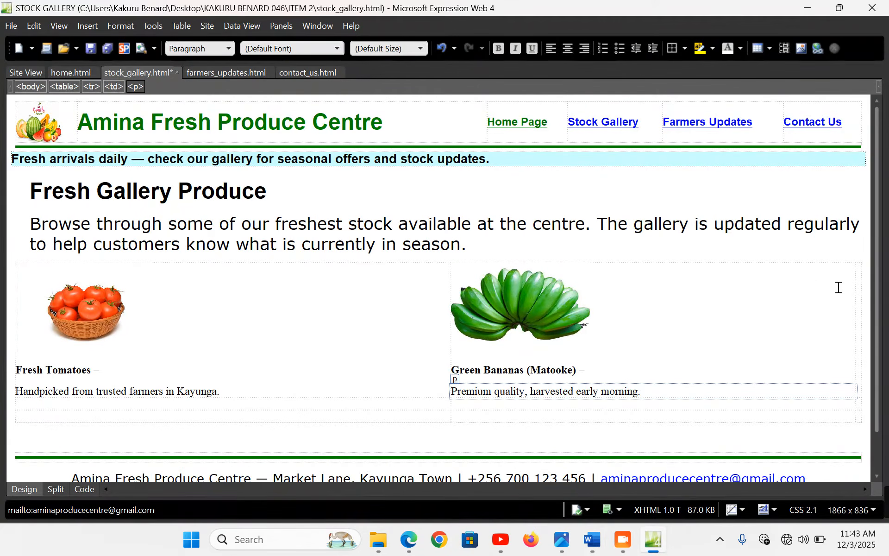
click(861, 314)
Insert the pineapples picture from file into the third table cell, without alternate text
click(87, 26)
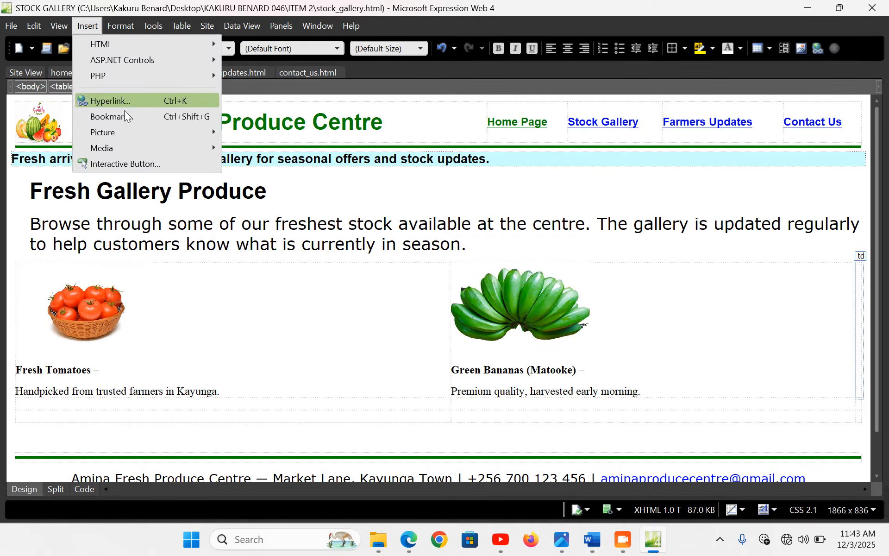
mouse_move(161, 132)
click(304, 132)
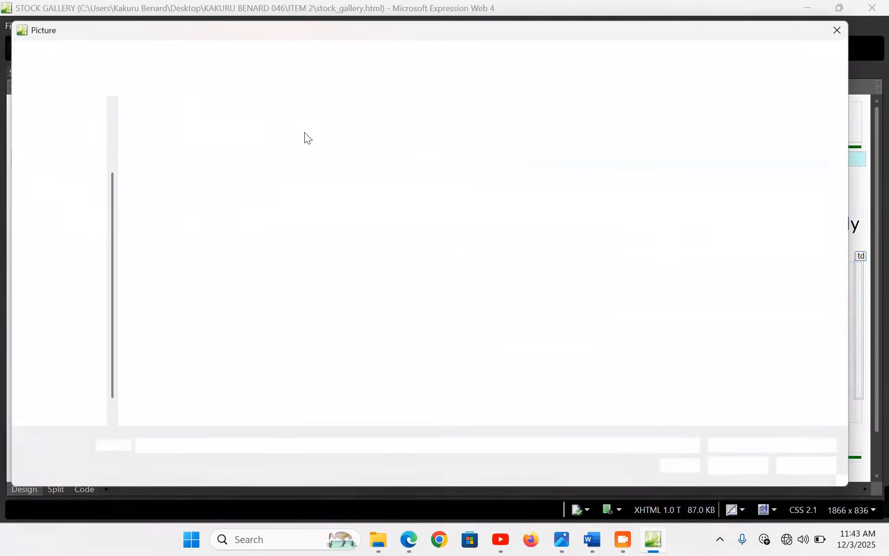
double_click(238, 342)
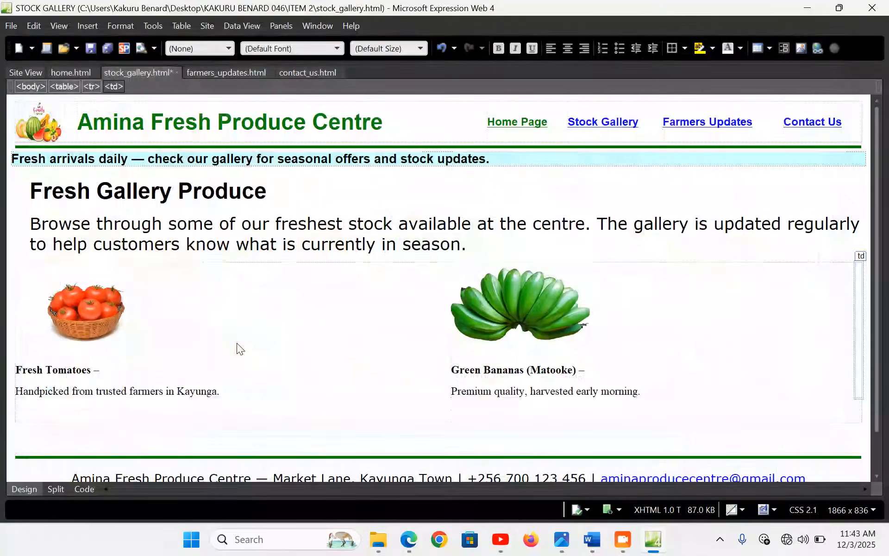
click(490, 288)
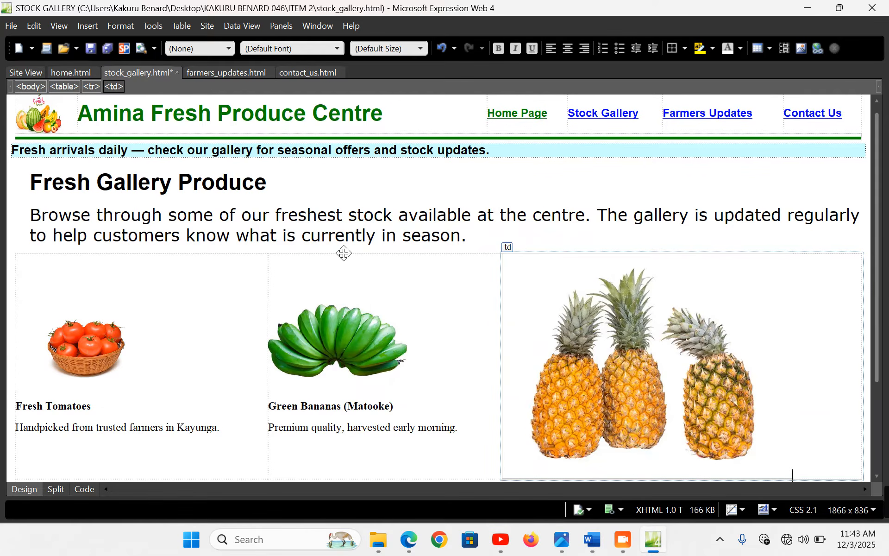
Resize the pineapple picture from 626×487 to 300×200 pixels with aspect ratio unlocked
double_click(626, 346)
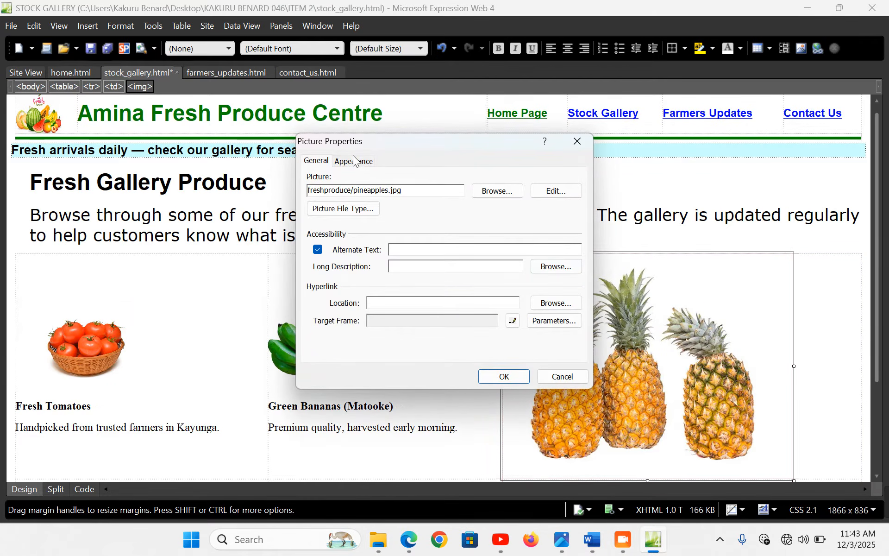
click(355, 160)
click(337, 349)
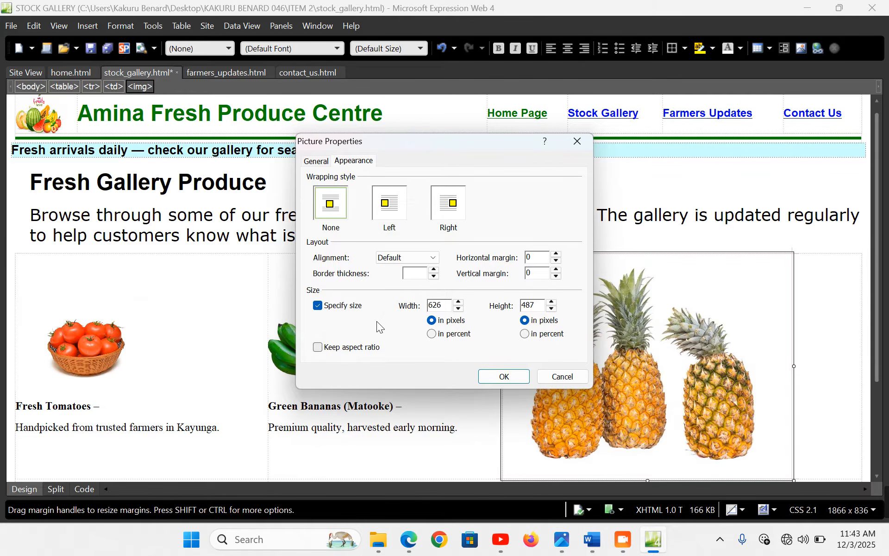
double_click(442, 307)
text(300)
double_click(536, 305)
text(200)
click(515, 375)
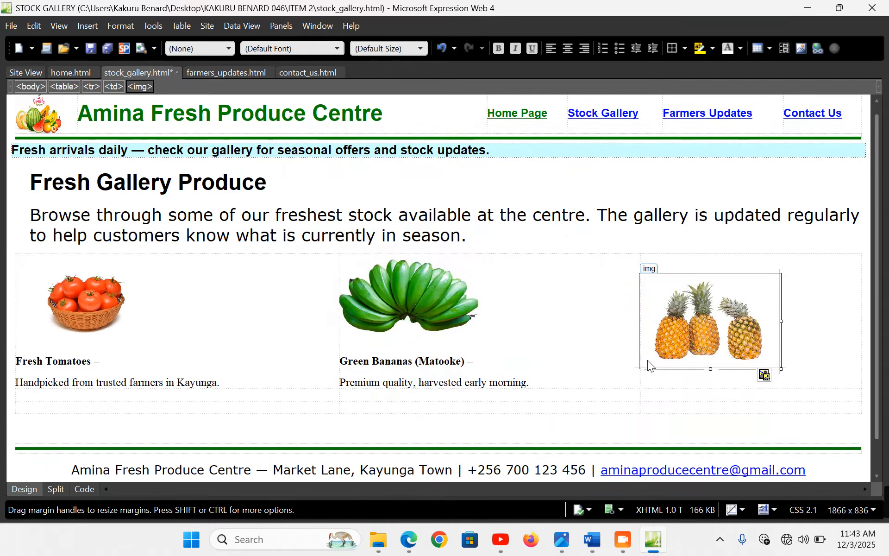
Paste the Pineapples caption, putting 'Sweet, juicy pineapples from Kangulumira.' on its own line
click(808, 351)
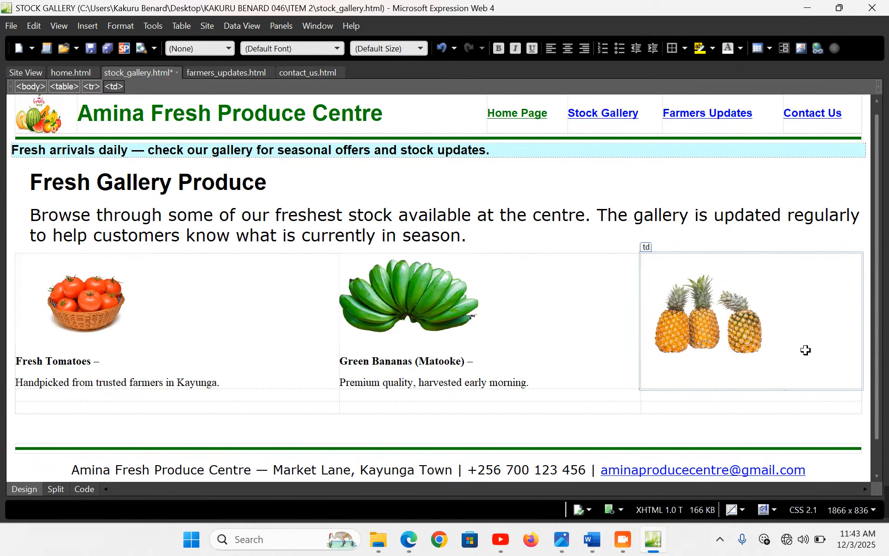
key(ctrl+v)
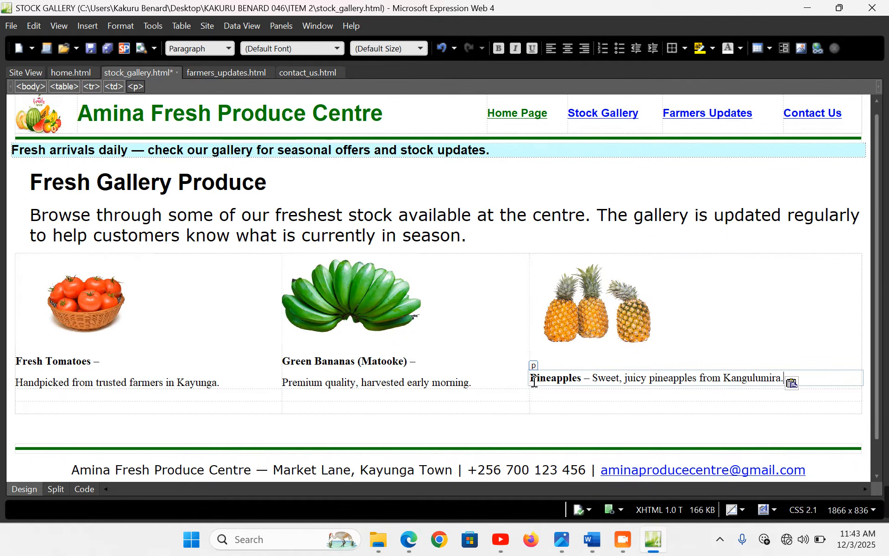
click(548, 384)
key(BackSpace)
key(BackSpace)
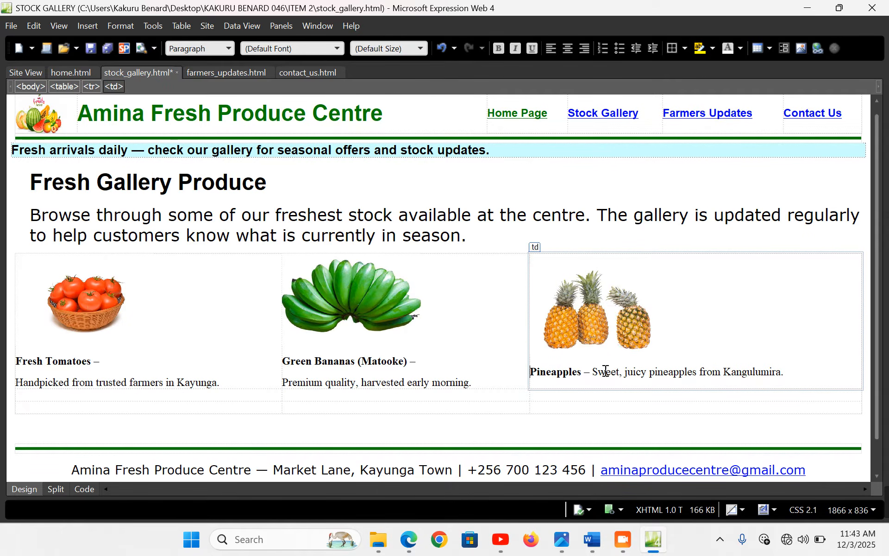
click(593, 374)
key(Return)
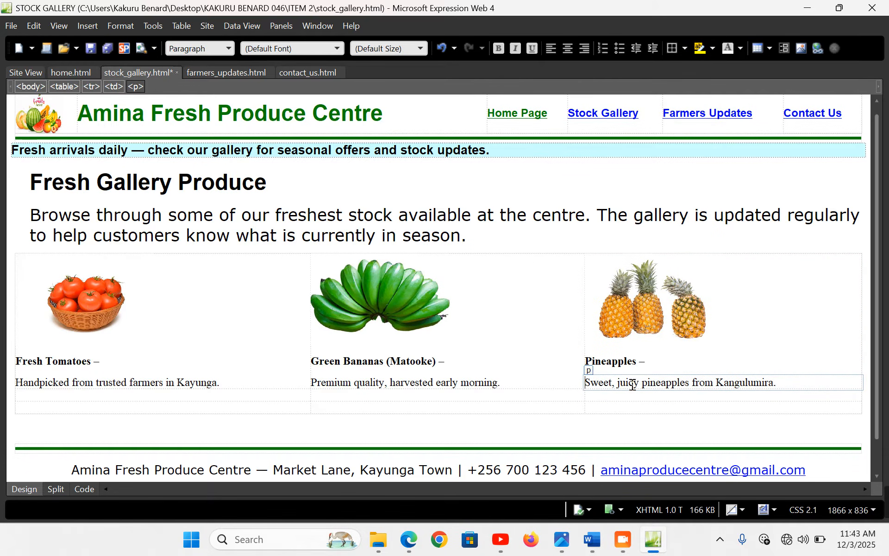
scroll(225, 331, down, 1)
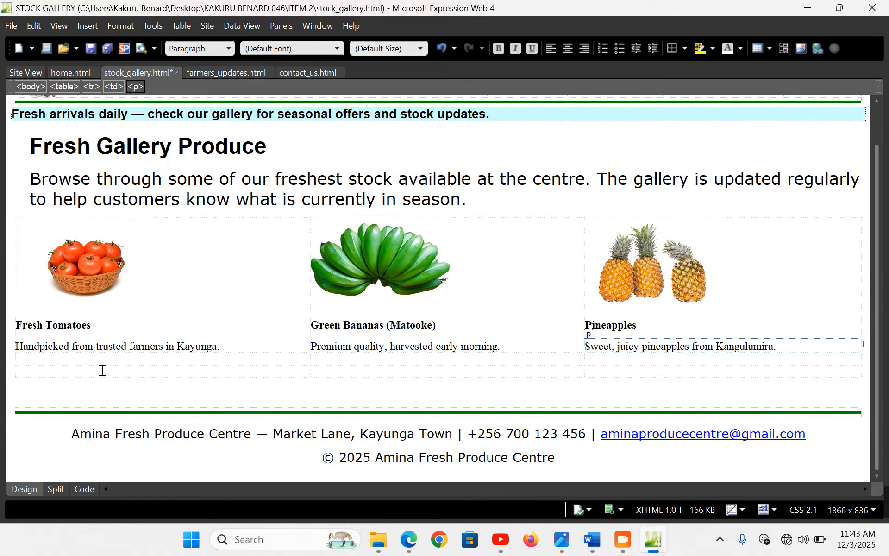
click(92, 361)
Select the Green Peppers caption line in the Word captions document
click(585, 549)
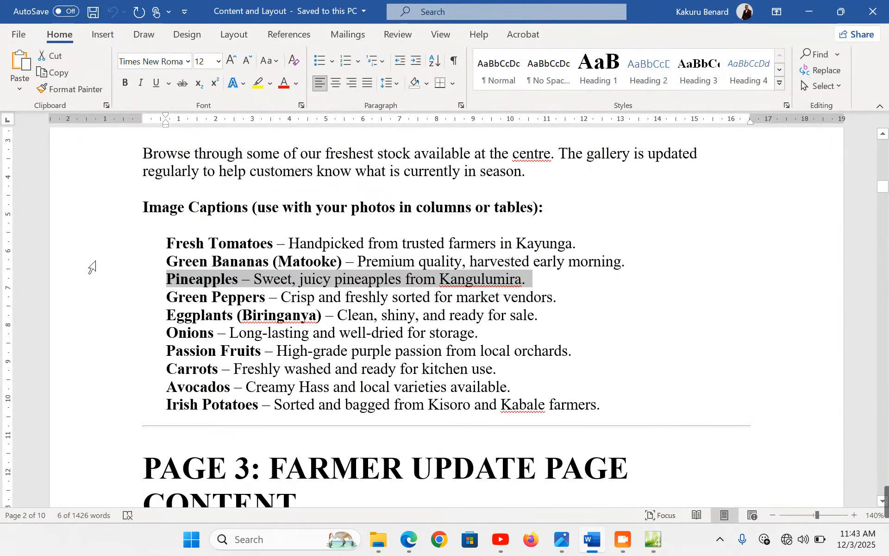
click(80, 297)
key(ctrl+c)
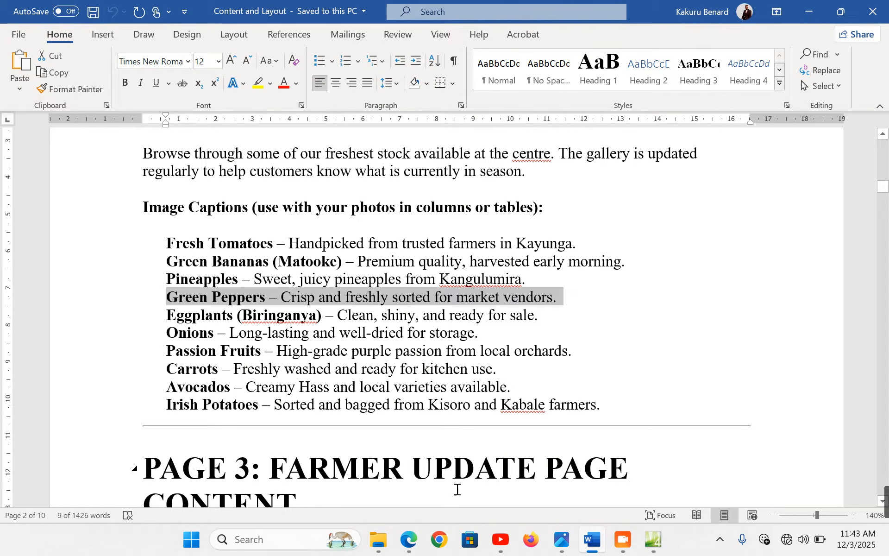
click(653, 540)
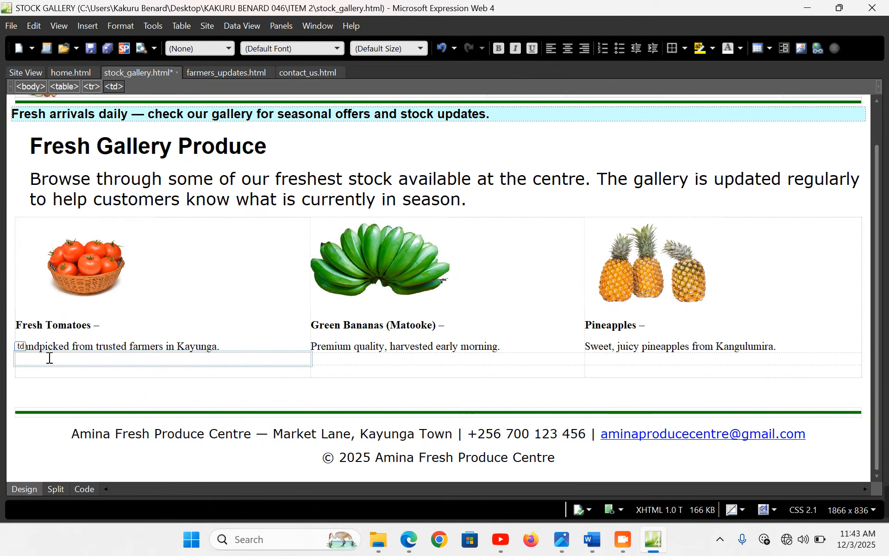
Insert the peppers photo from file into the gallery's second row without alternate text
click(93, 23)
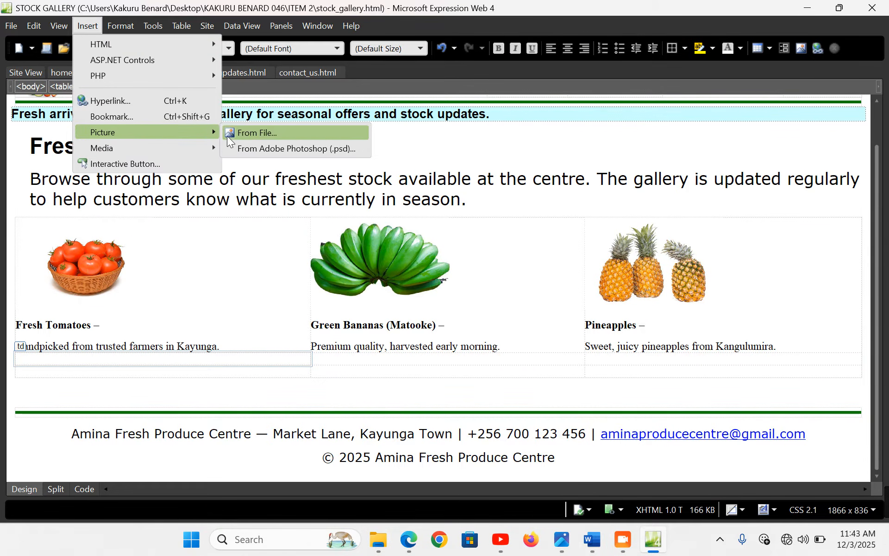
click(261, 141)
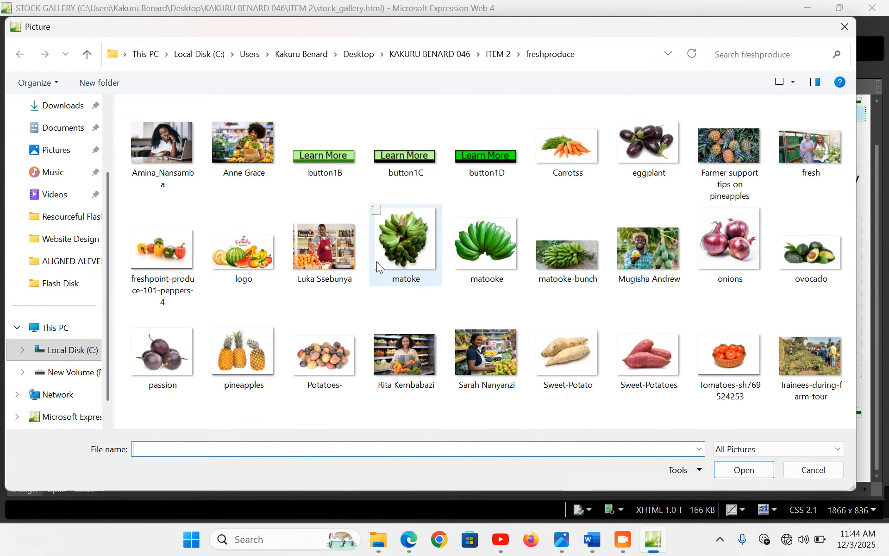
double_click(173, 249)
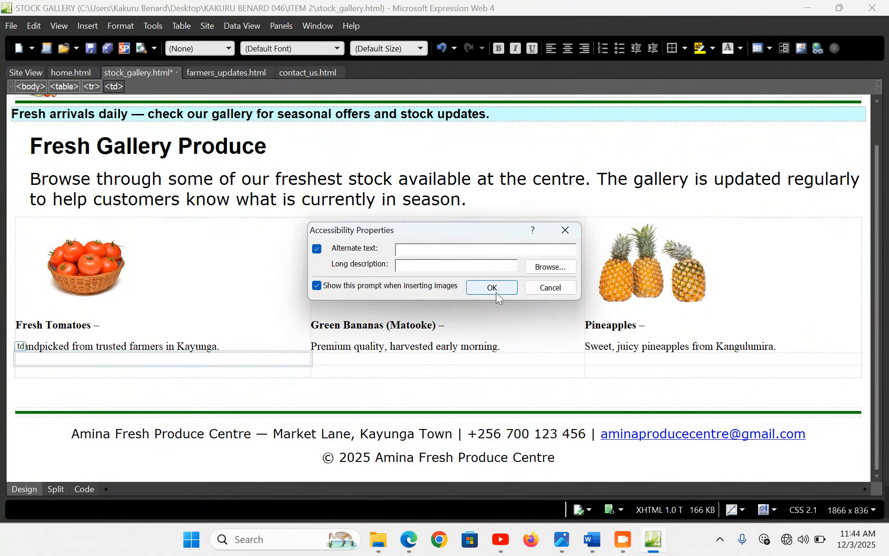
click(496, 287)
Unlock the aspect ratio and resize the peppers picture from 626×403 to 300×200
double_click(230, 358)
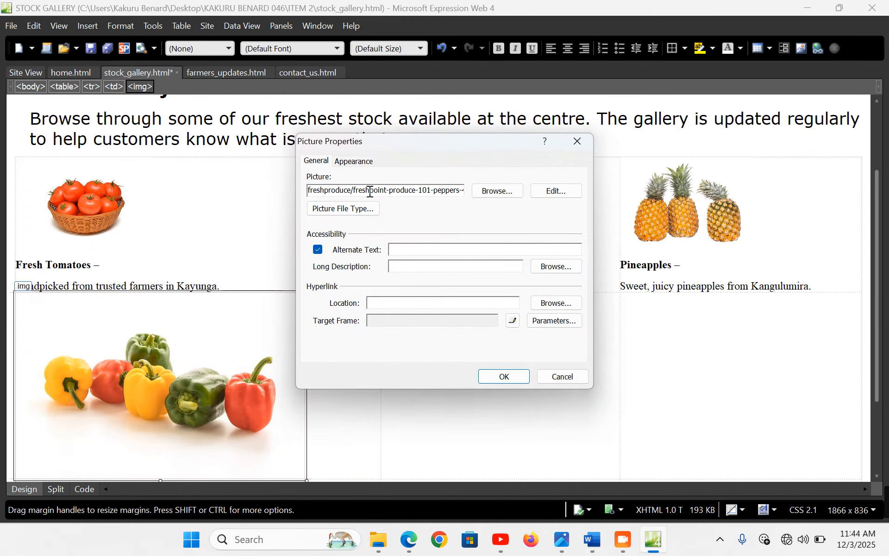
click(354, 160)
click(357, 347)
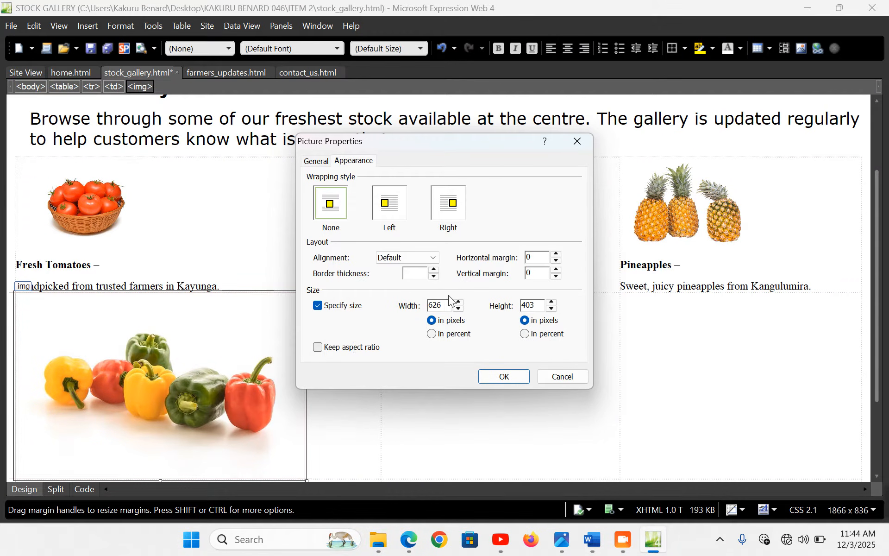
drag(450, 305, 389, 305)
text(300)
drag(540, 305, 524, 306)
text(200)
click(503, 376)
Paste the Green Peppers caption below the photo, with 'Crisp…' on its own line
click(194, 352)
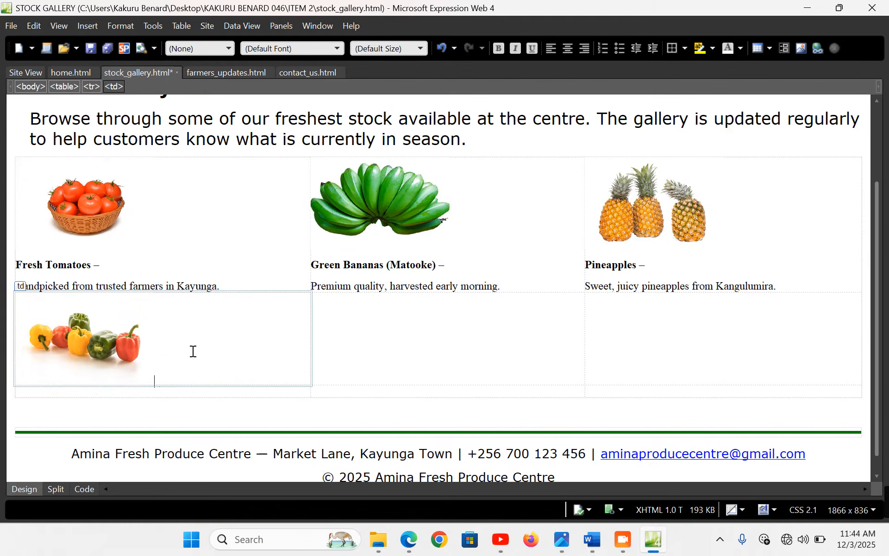
key(Return)
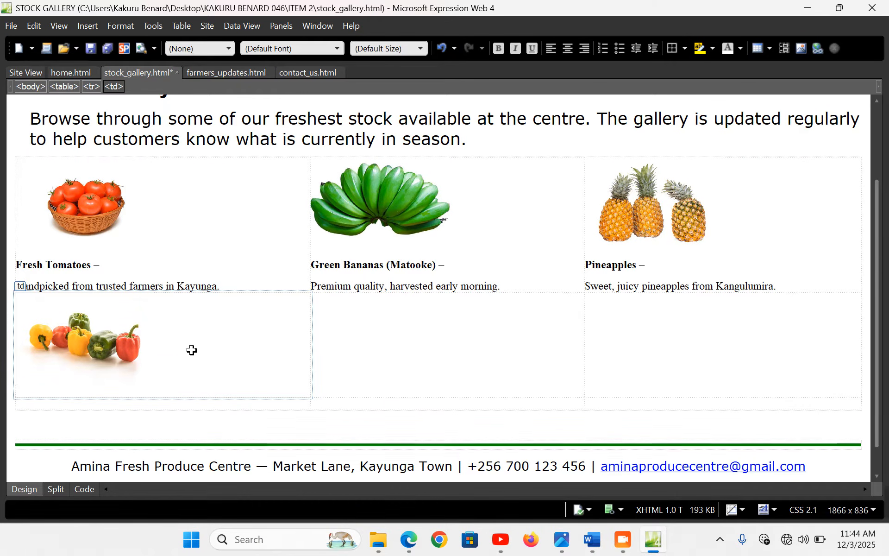
key(ctrl+v)
click(18, 413)
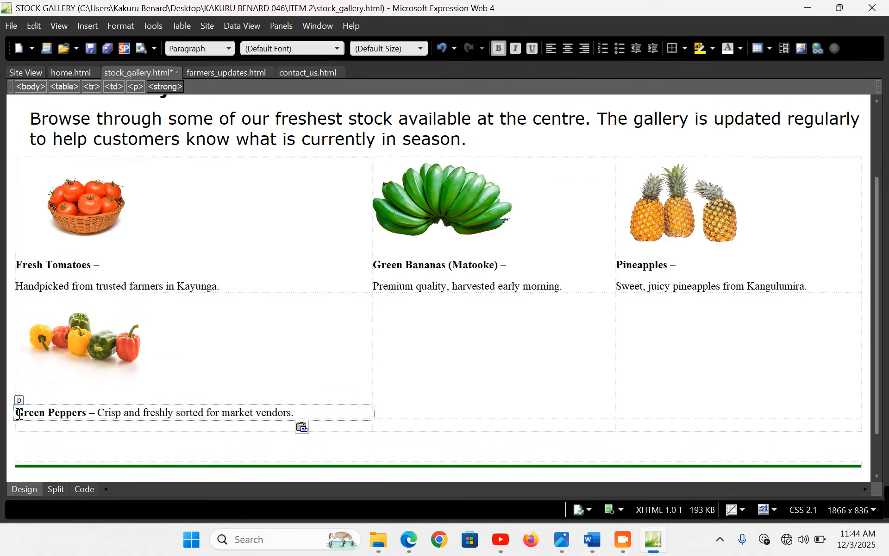
key(BackSpace)
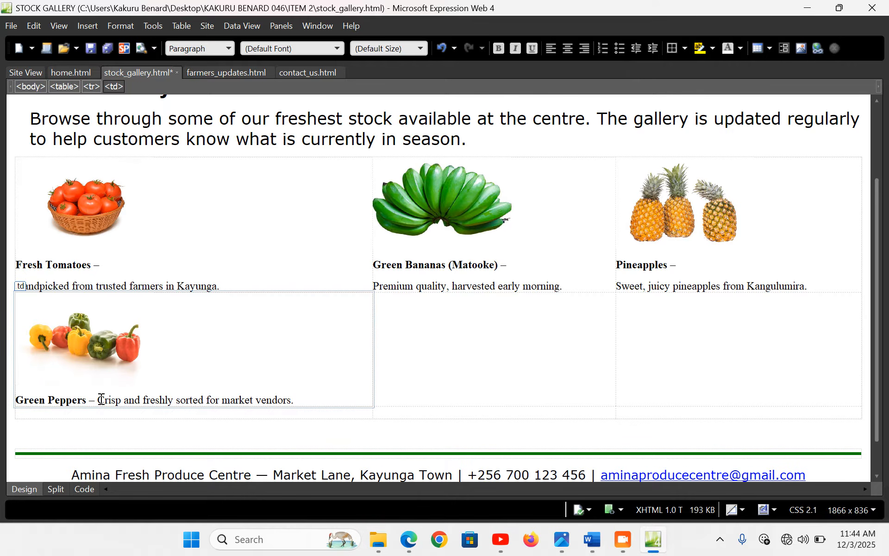
click(98, 399)
key(Return)
click(366, 322)
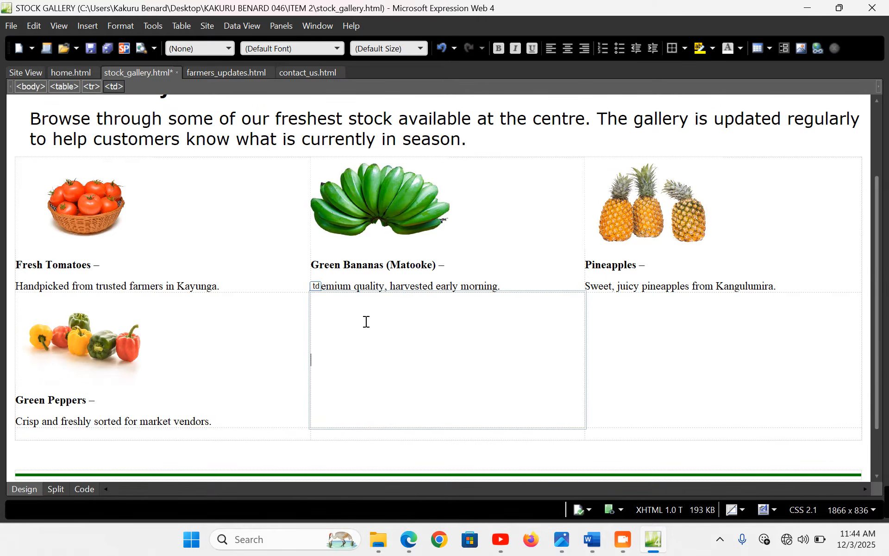
Copy the Eggplants caption from Word and insert the eggplant photo into the middle cell
click(592, 539)
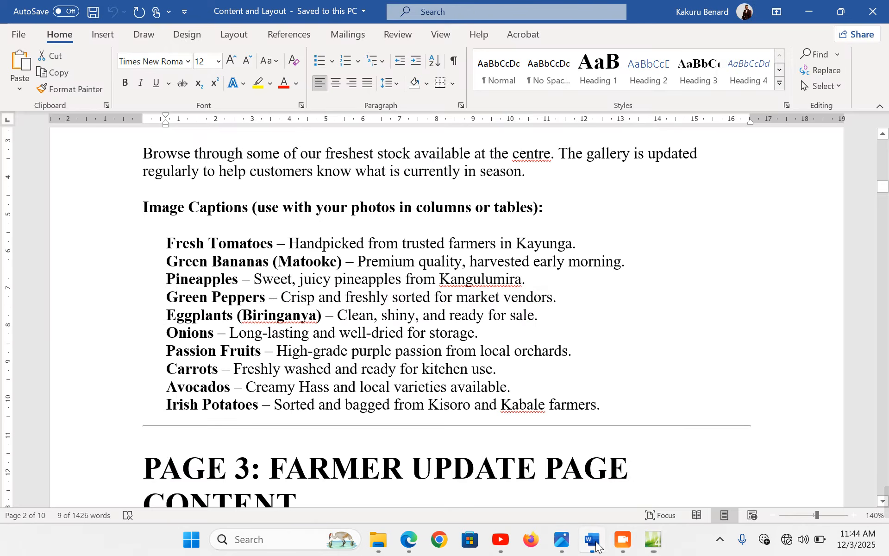
click(111, 299)
click(97, 320)
key(ctrl+c)
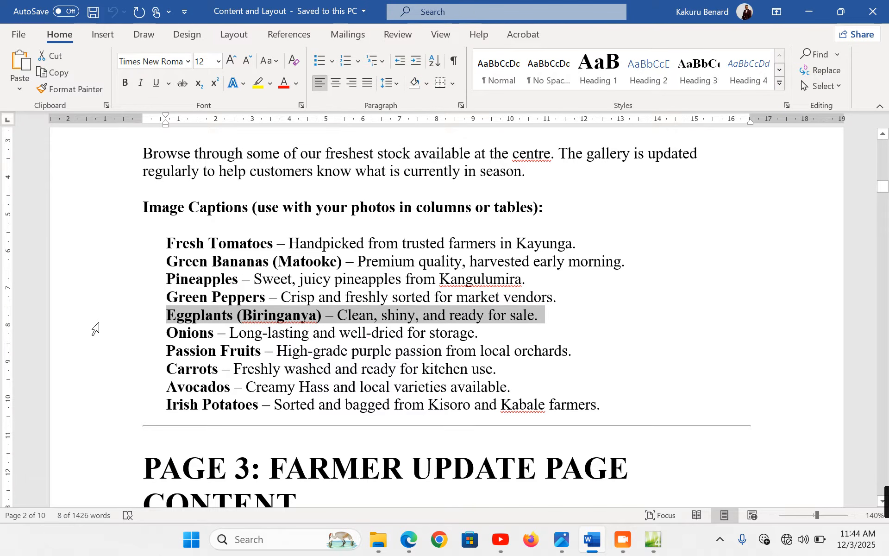
click(653, 540)
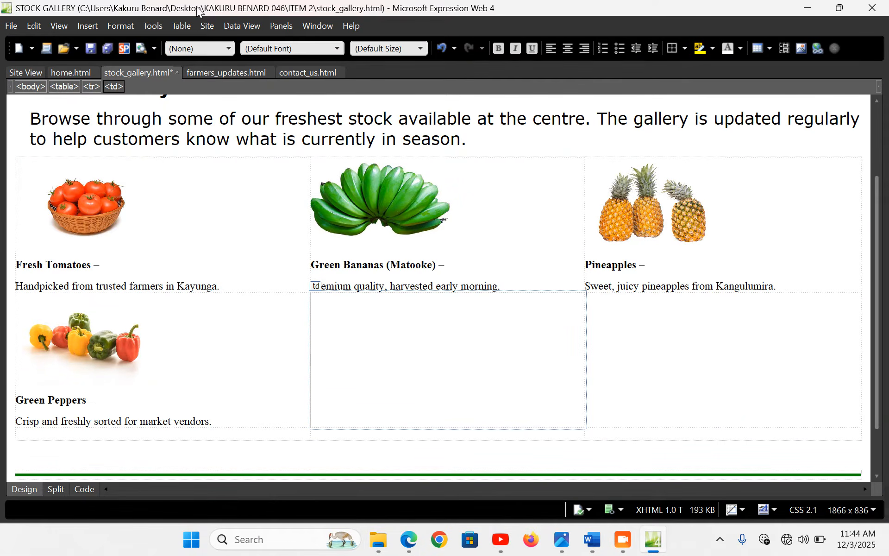
click(81, 26)
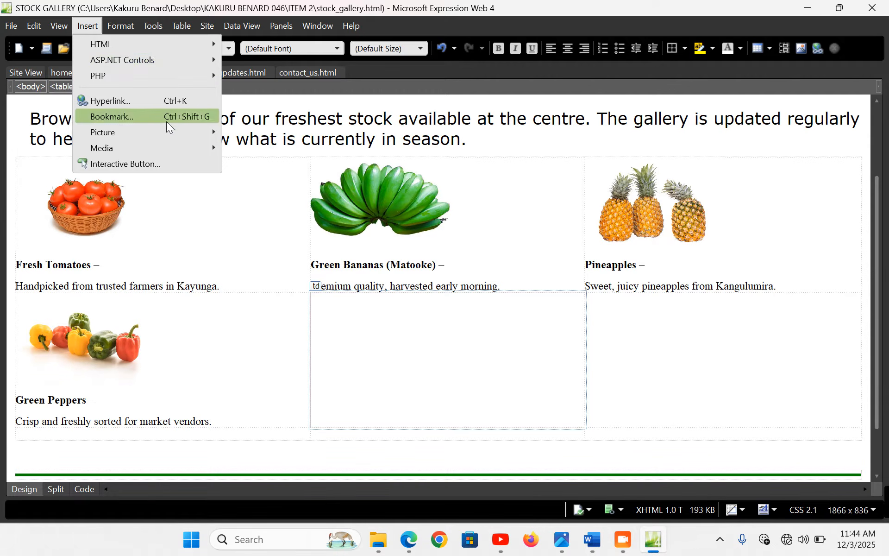
mouse_move(214, 132)
click(252, 133)
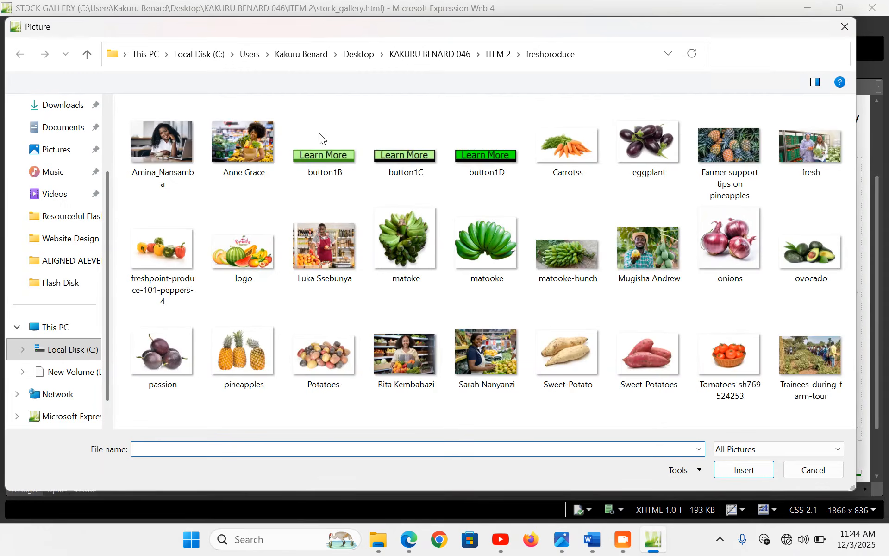
double_click(666, 145)
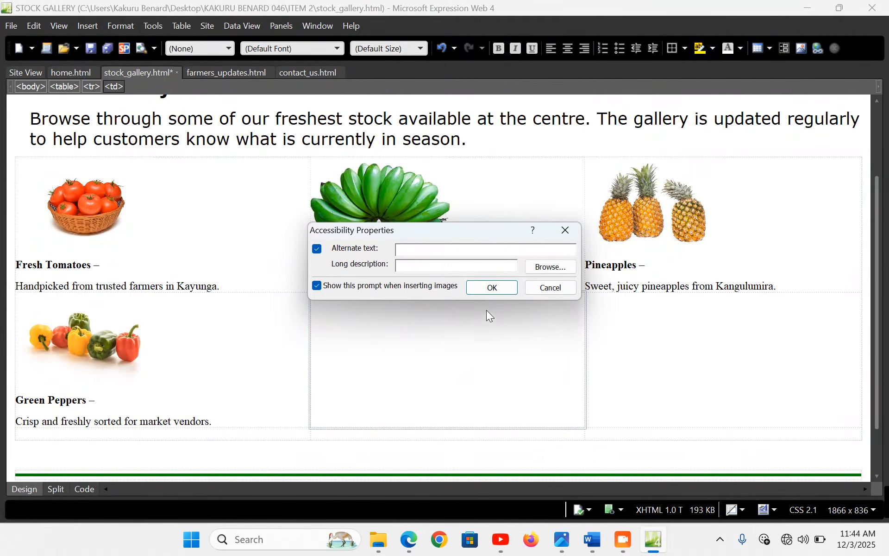
click(486, 288)
Unlock the aspect ratio and resize the eggplant picture from 612×413 to 300×200
double_click(431, 384)
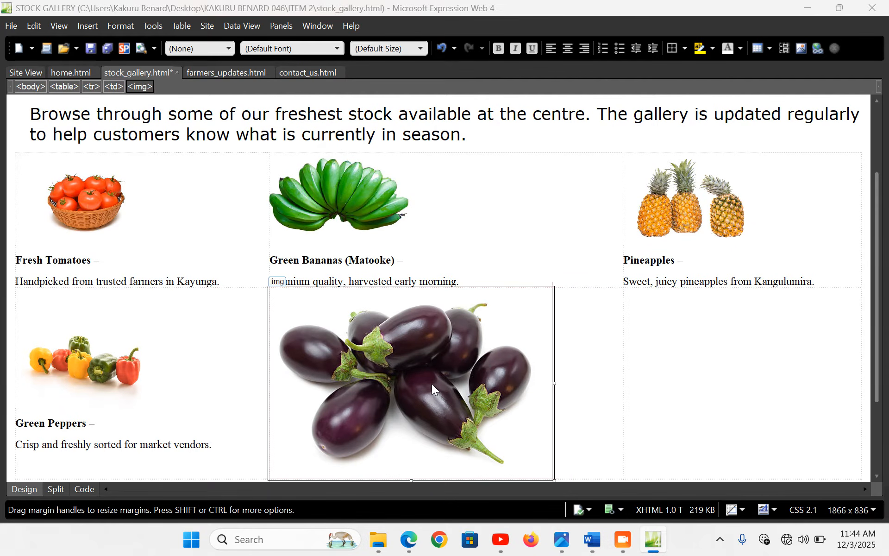
click(352, 161)
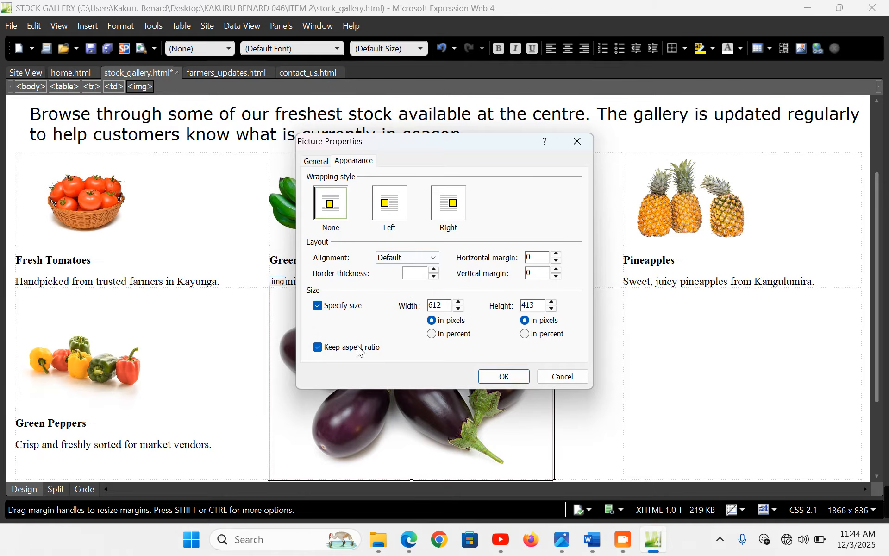
click(318, 348)
drag(444, 305, 412, 310)
text(300)
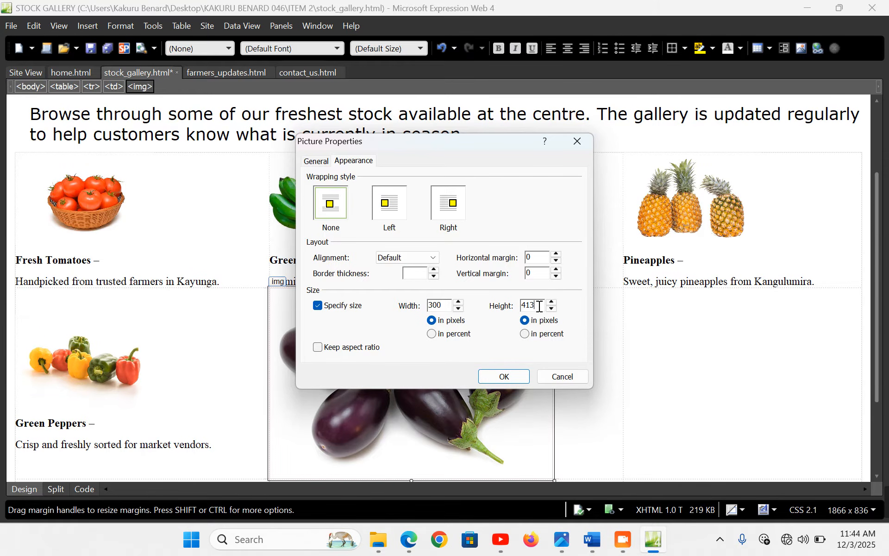
drag(539, 307, 475, 303)
text(200)
click(502, 377)
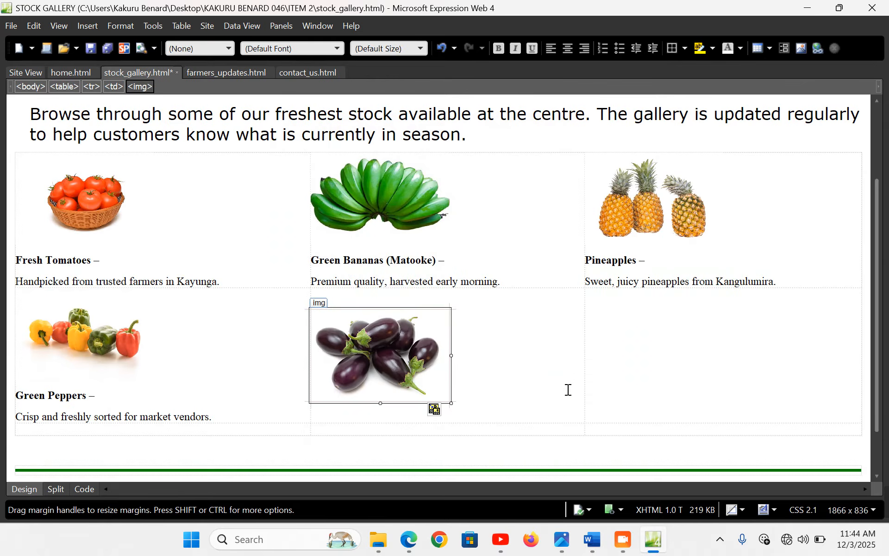
Paste the Eggplants (Biringanya) caption and move 'Clean, shiny…' onto its own line
click(501, 374)
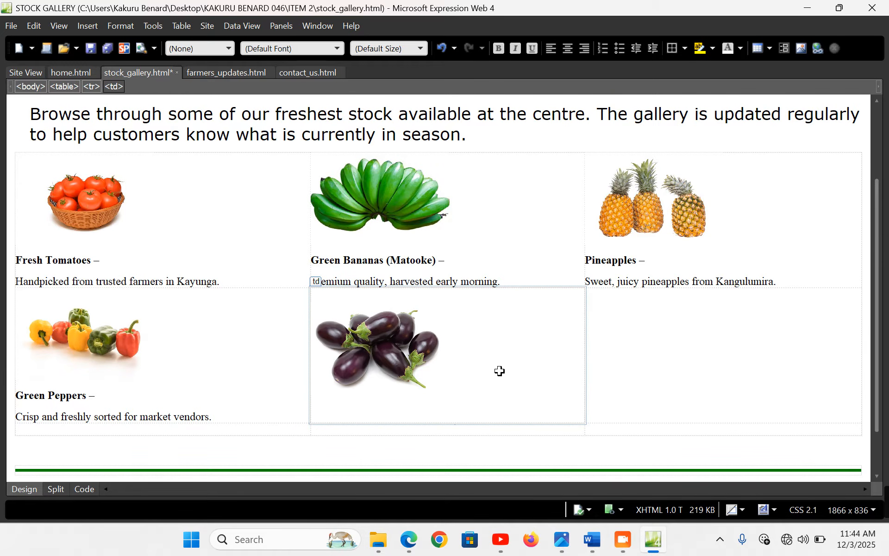
key(ctrl+v)
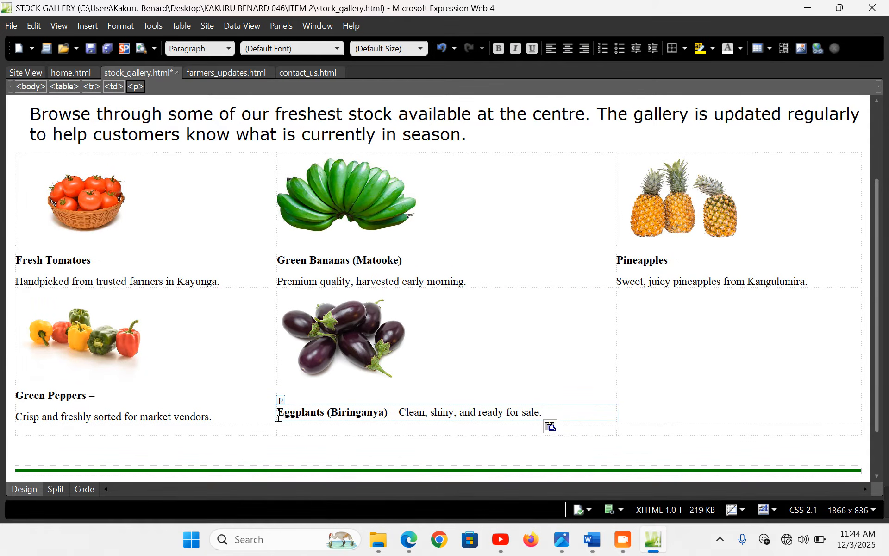
click(283, 418)
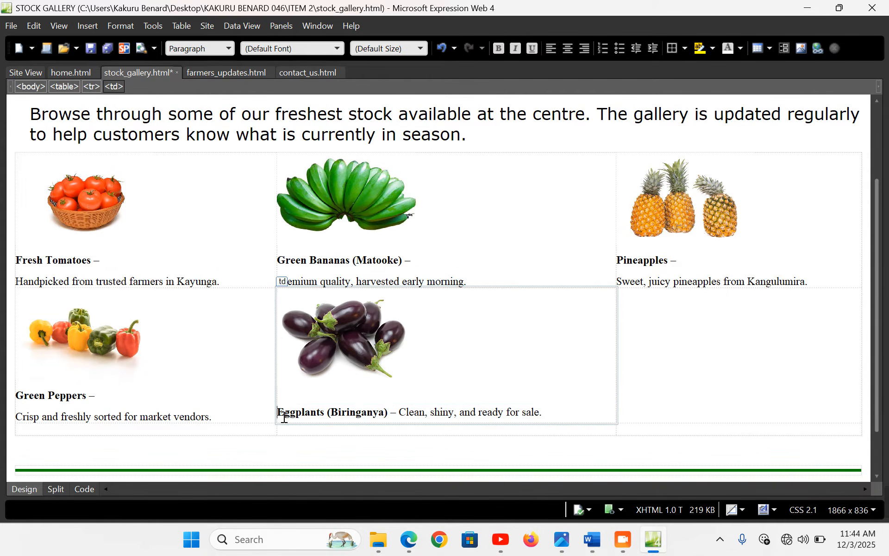
click(400, 406)
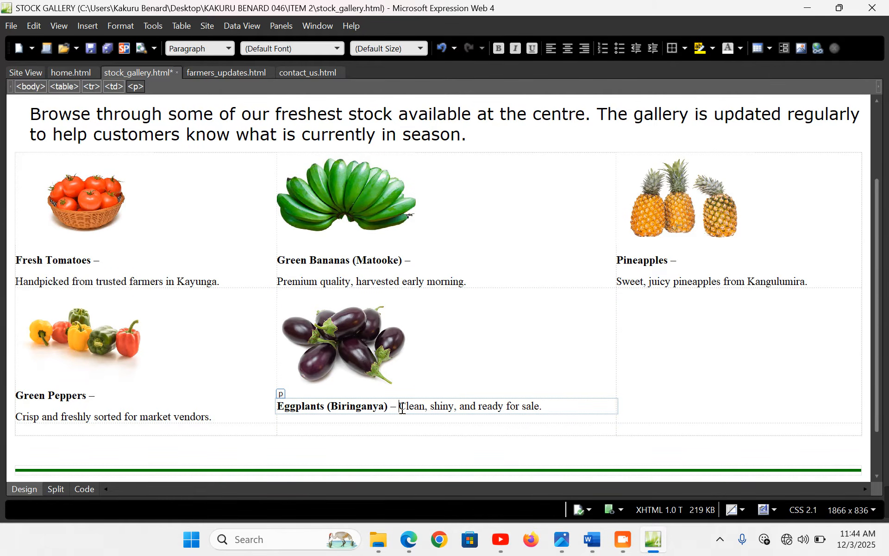
key(Return)
click(644, 319)
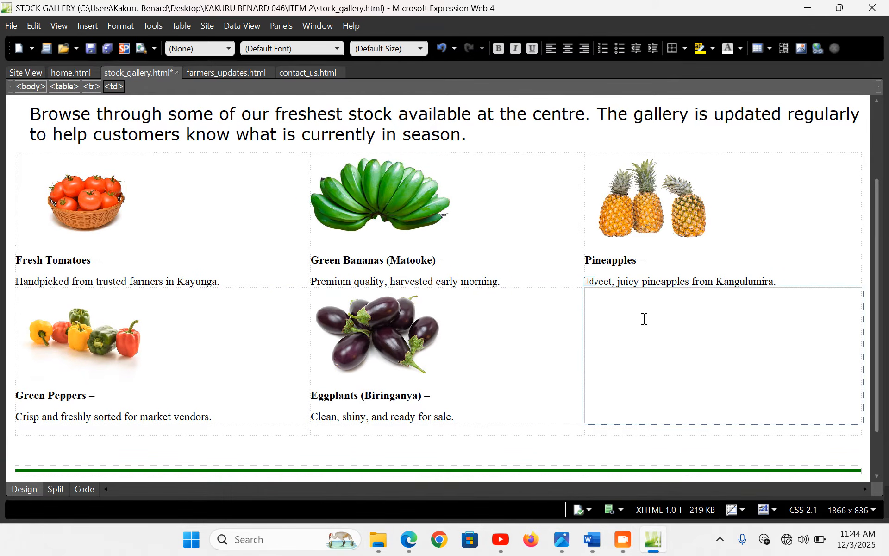
Copy the Onions caption line from the Word document
click(95, 24)
mouse_move(121, 26)
click(592, 542)
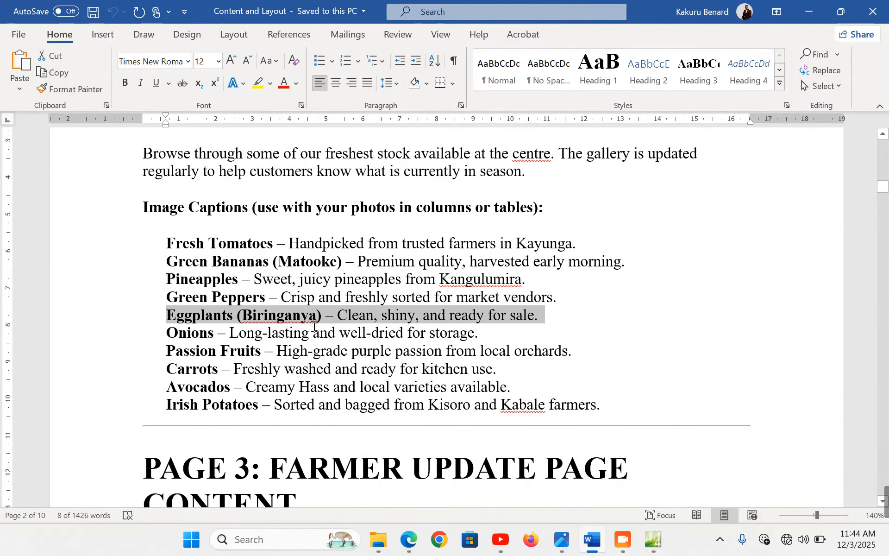
click(110, 340)
key(ctrl+c)
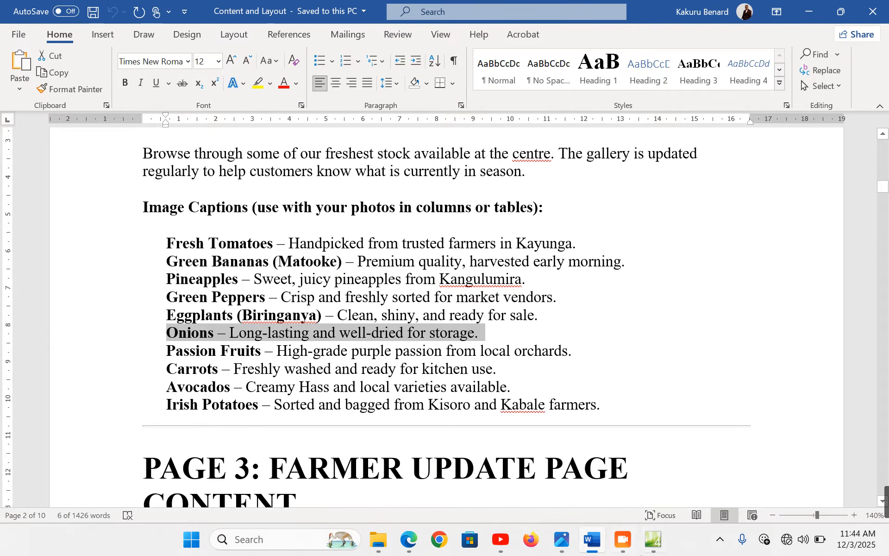
click(653, 539)
Insert the onions photo from file into the cell under Pineapples, without alternate text
click(96, 25)
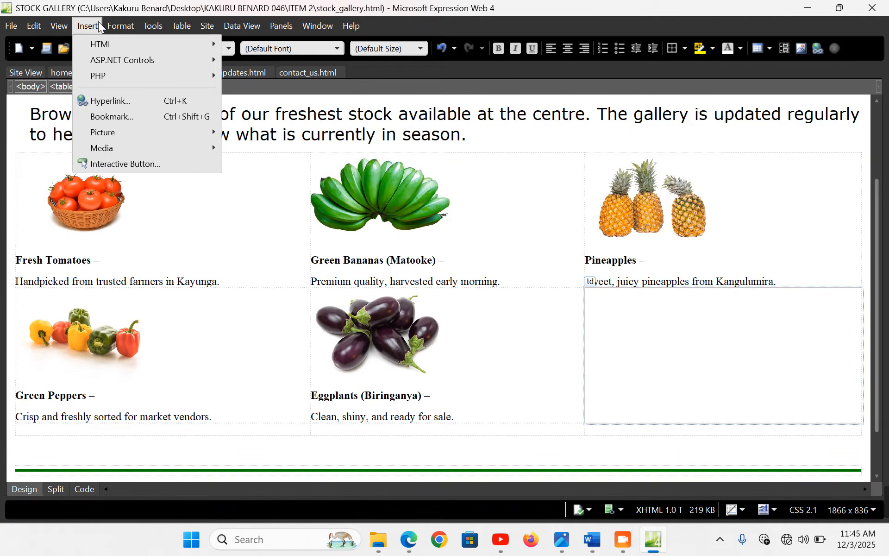
mouse_move(111, 131)
click(295, 134)
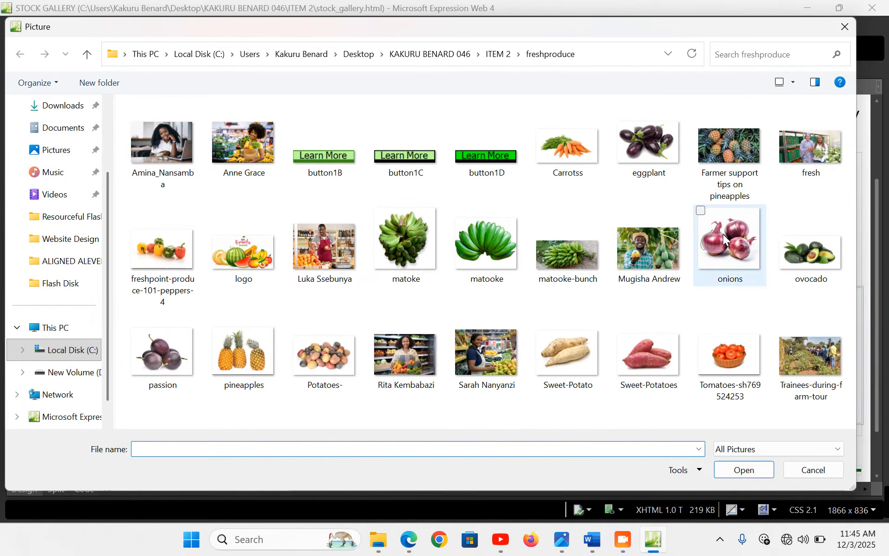
click(727, 234)
double_click(726, 234)
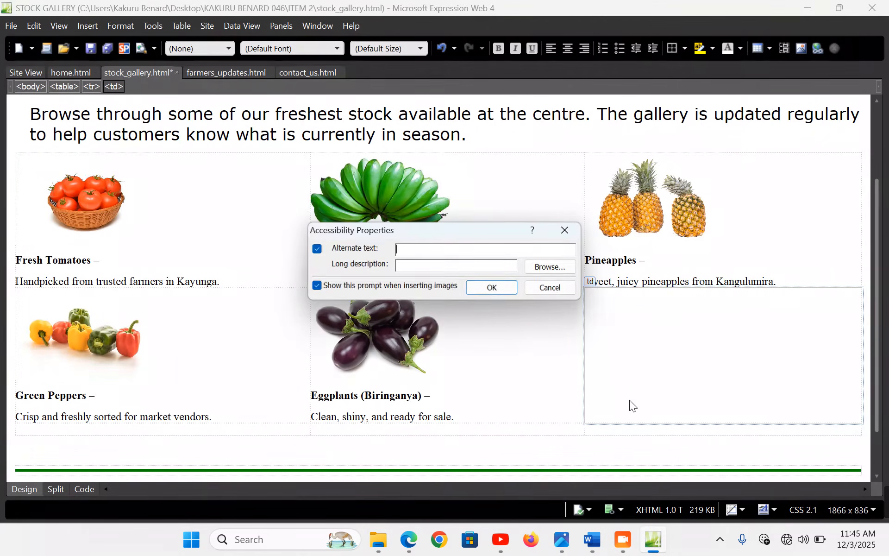
click(493, 287)
Unlock the aspect ratio and resize the onions picture to 300×200
double_click(627, 335)
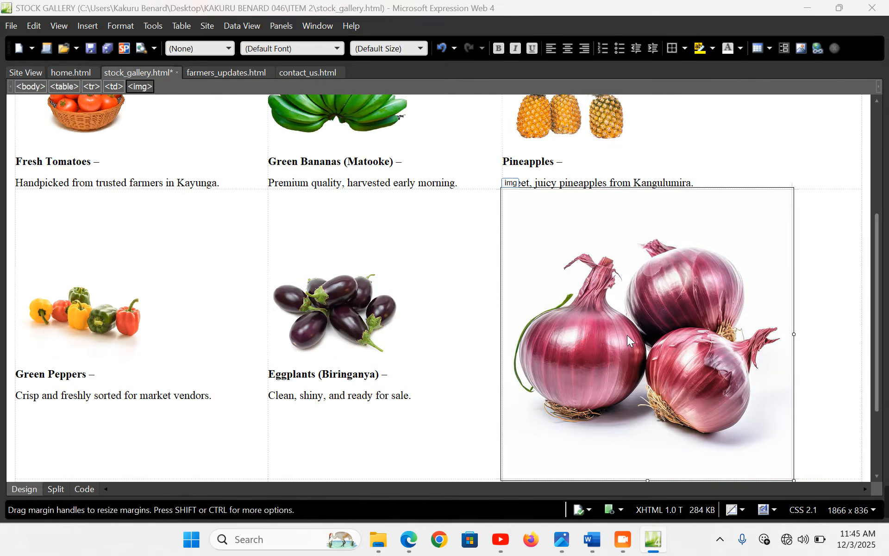
click(354, 160)
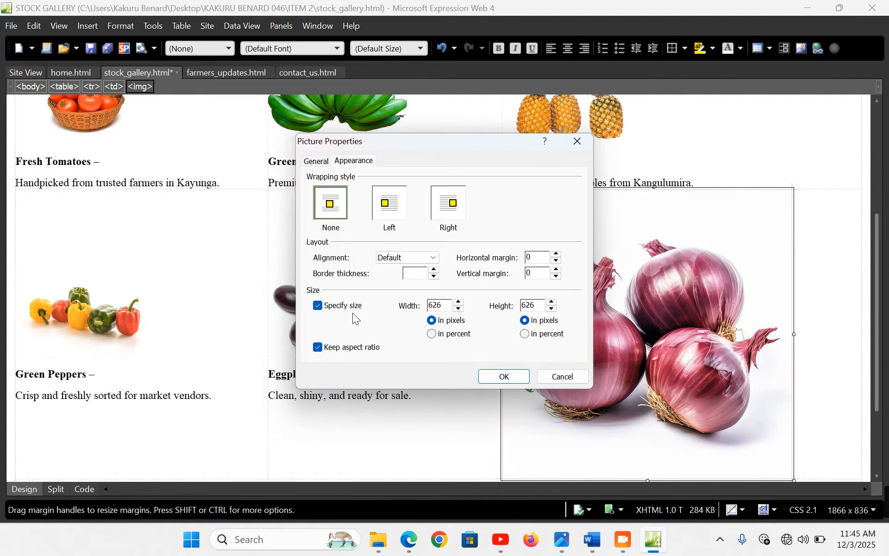
click(358, 348)
text(300)
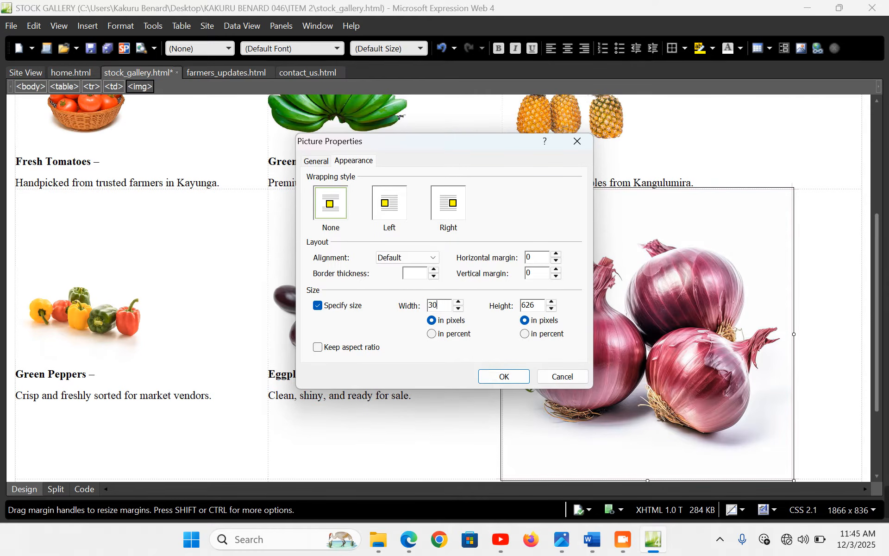
double_click(537, 306)
text(200)
click(494, 382)
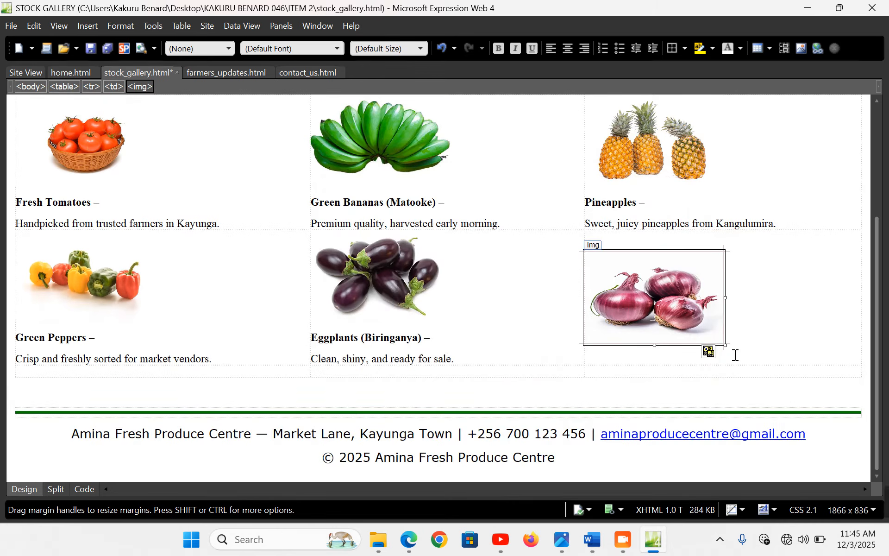
Paste the Onions caption under the photo, splitting 'Long-lasting…' onto a second line
click(743, 324)
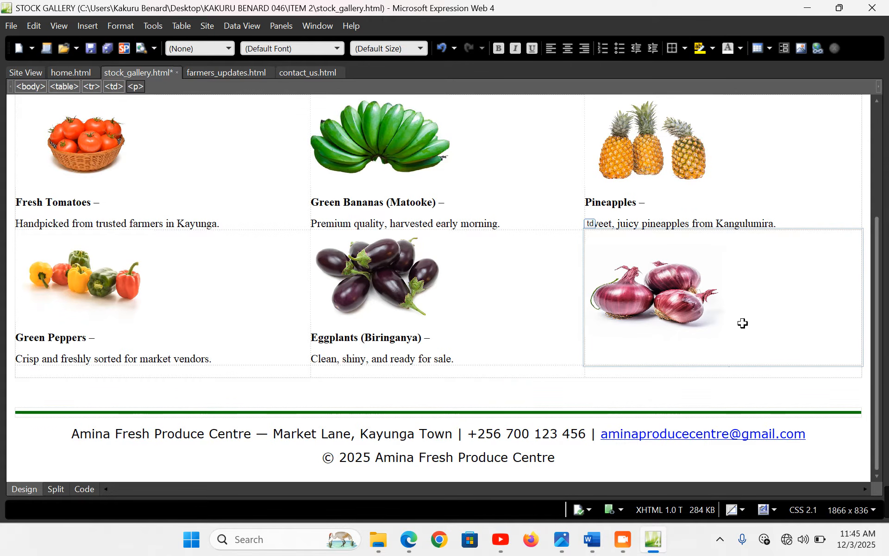
key(ctrl+v)
click(561, 356)
key(BackSpace)
key(BackSpace)
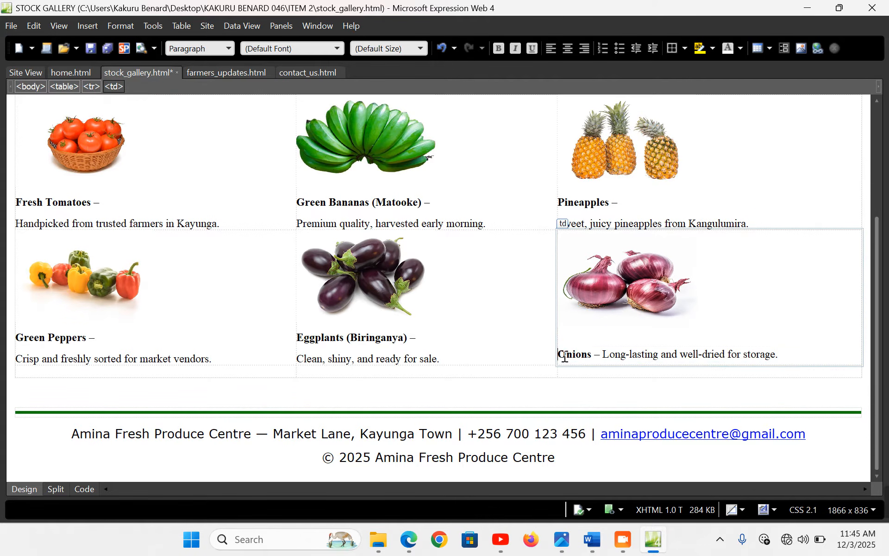
click(605, 348)
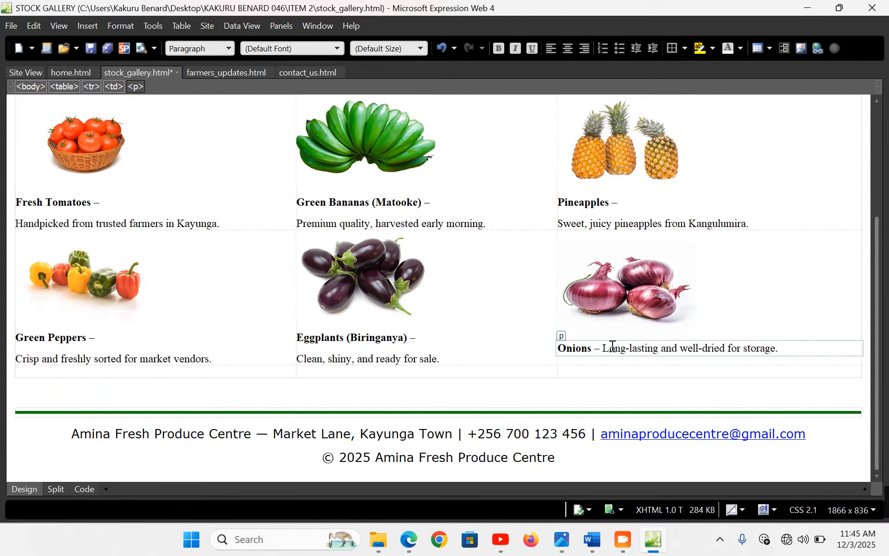
key(Return)
click(121, 369)
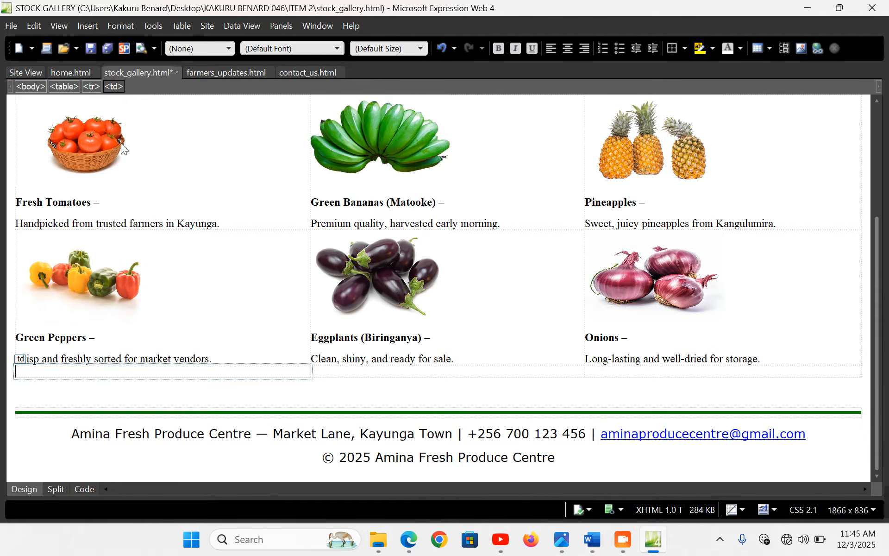
Copy the Passion Fruits caption from Word and insert the passion fruit photo under Green Peppers
click(593, 539)
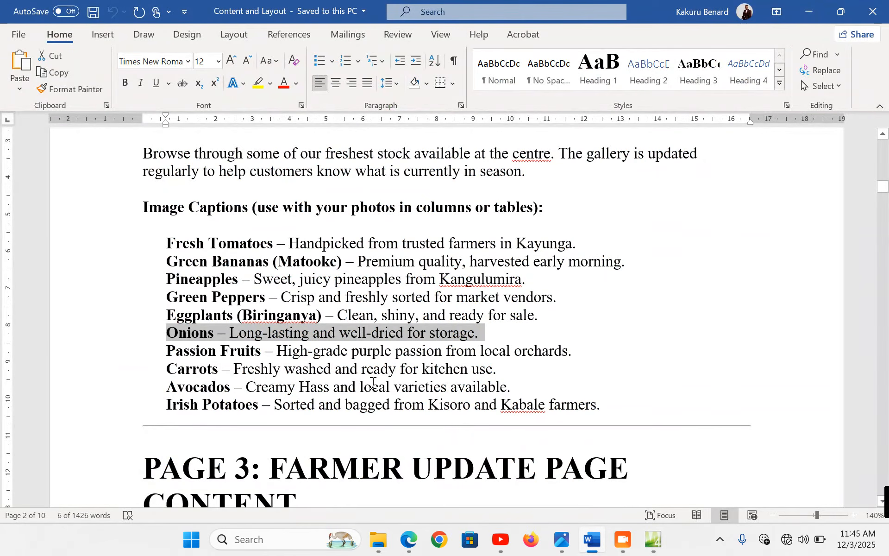
click(114, 357)
key(ctrl+c)
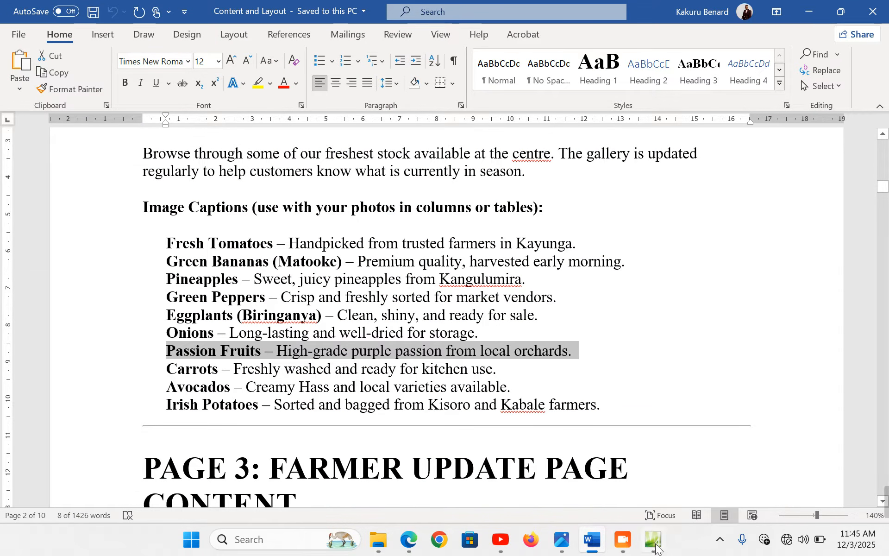
click(657, 549)
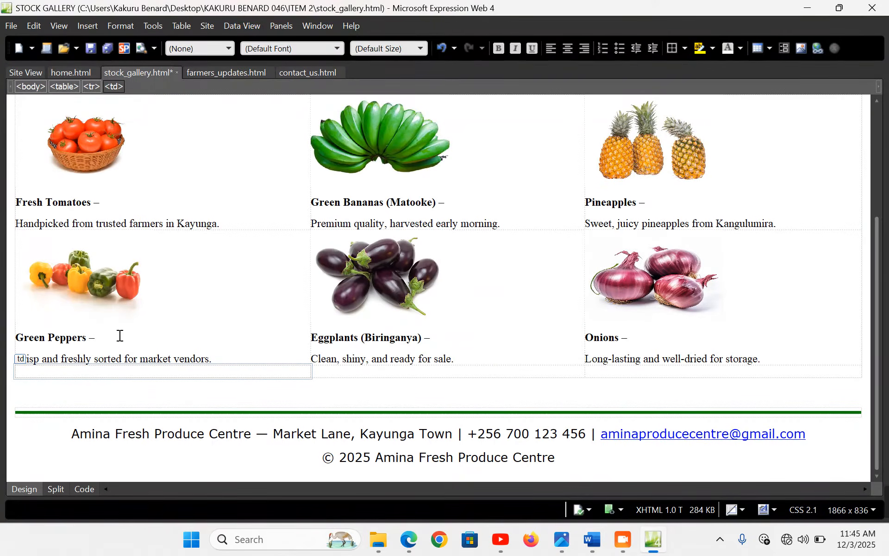
click(87, 26)
mouse_move(171, 135)
click(270, 132)
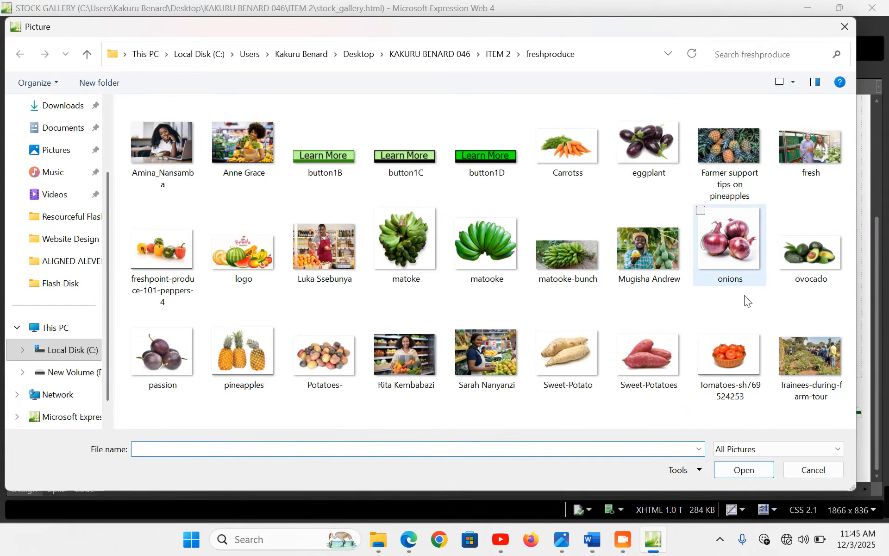
double_click(171, 357)
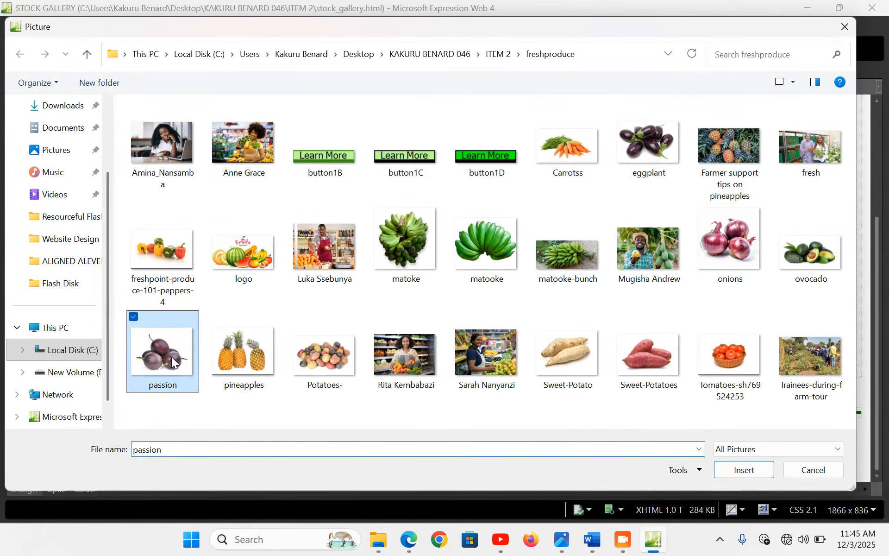
click(492, 288)
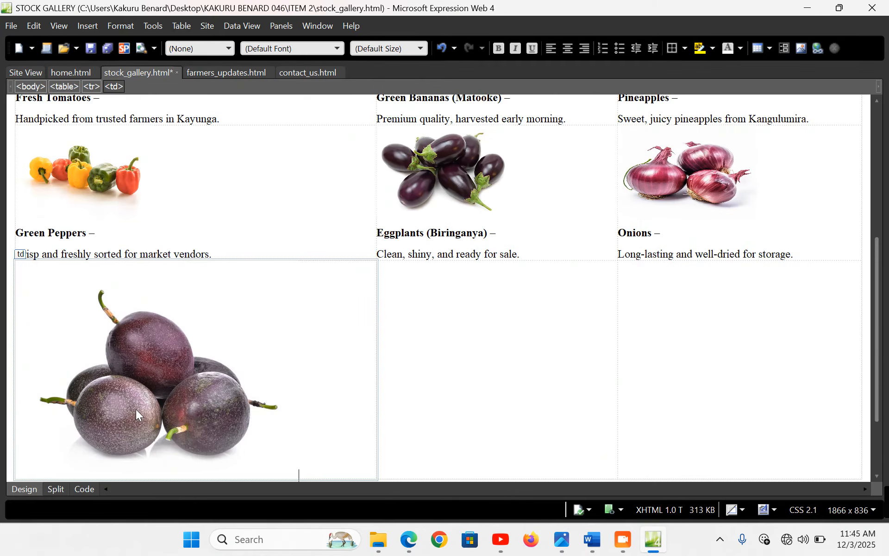
Unlock the aspect ratio and resize the passion-fruit picture to 300×200
click(169, 390)
double_click(168, 390)
click(355, 162)
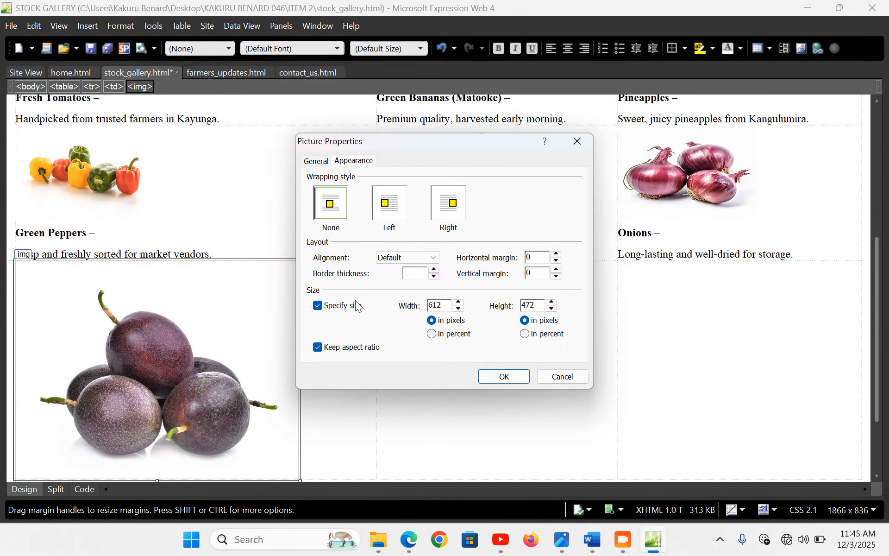
click(352, 348)
double_click(442, 305)
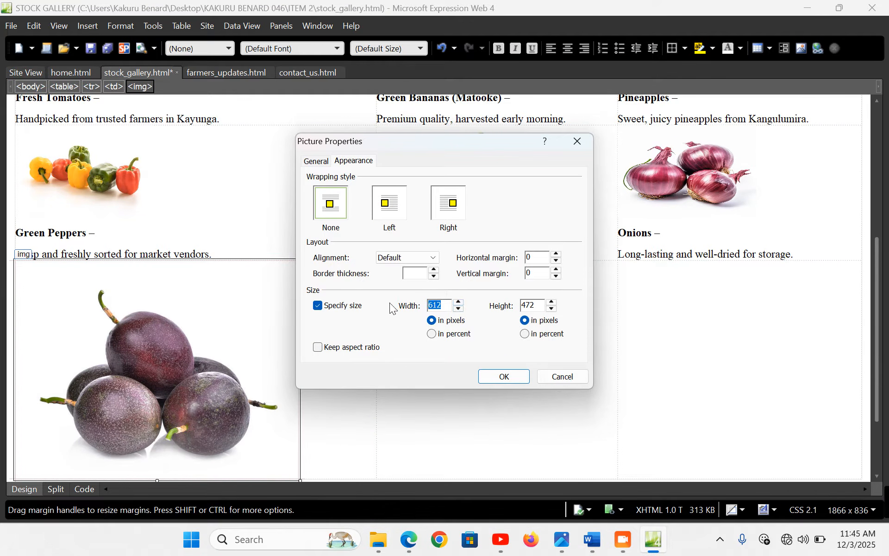
text(300)
double_click(527, 306)
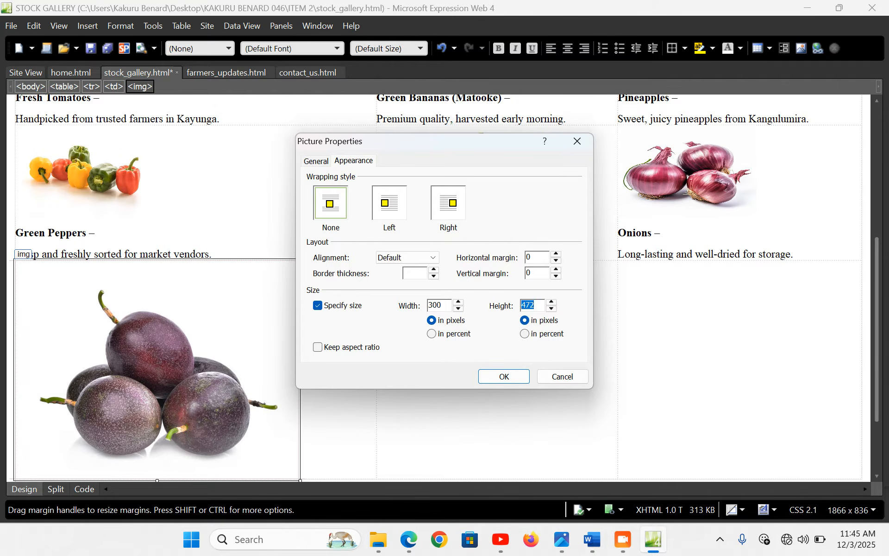
text(200)
click(506, 377)
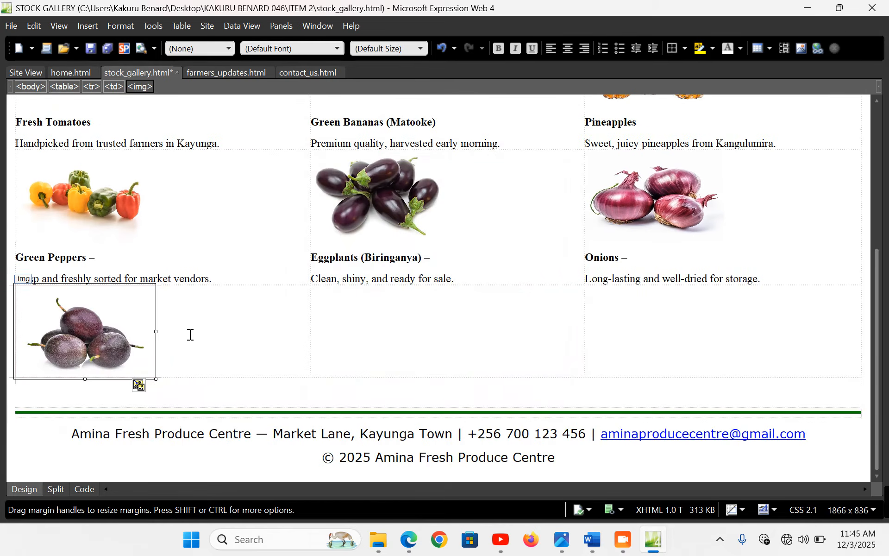
Paste the Passion Fruits caption below the image with its description on a separate line
click(179, 355)
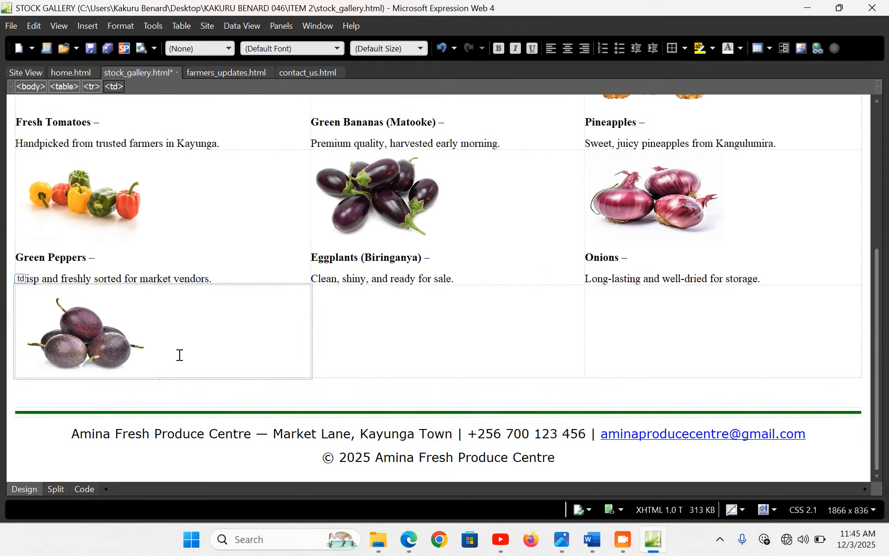
key(Return)
key(ctrl+v)
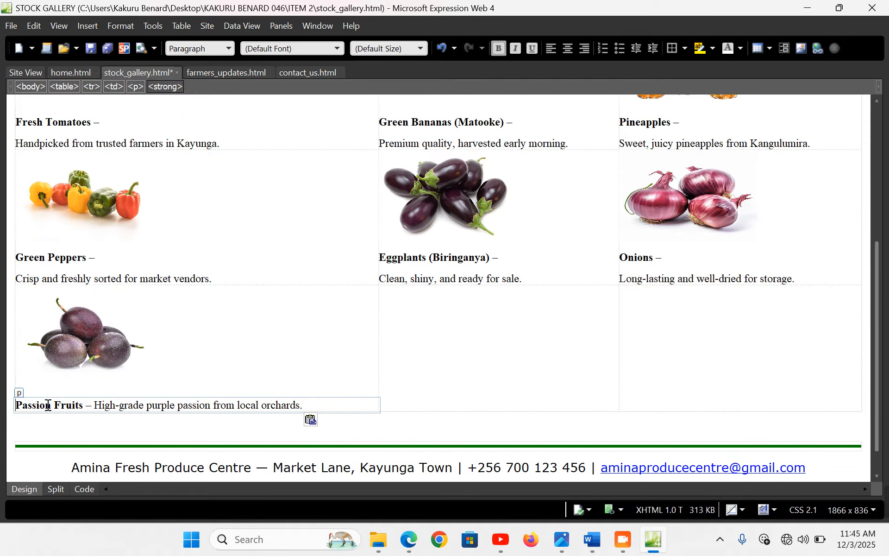
click(51, 409)
click(94, 393)
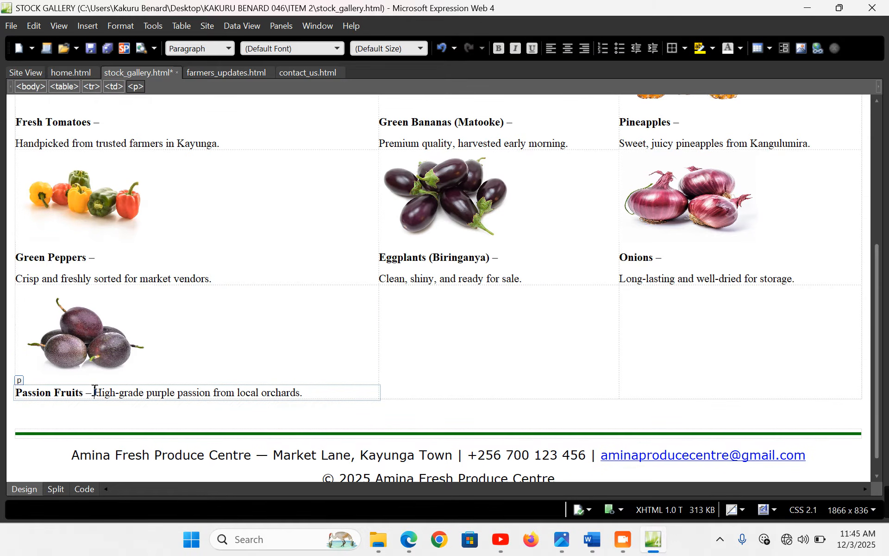
key(Return)
click(482, 325)
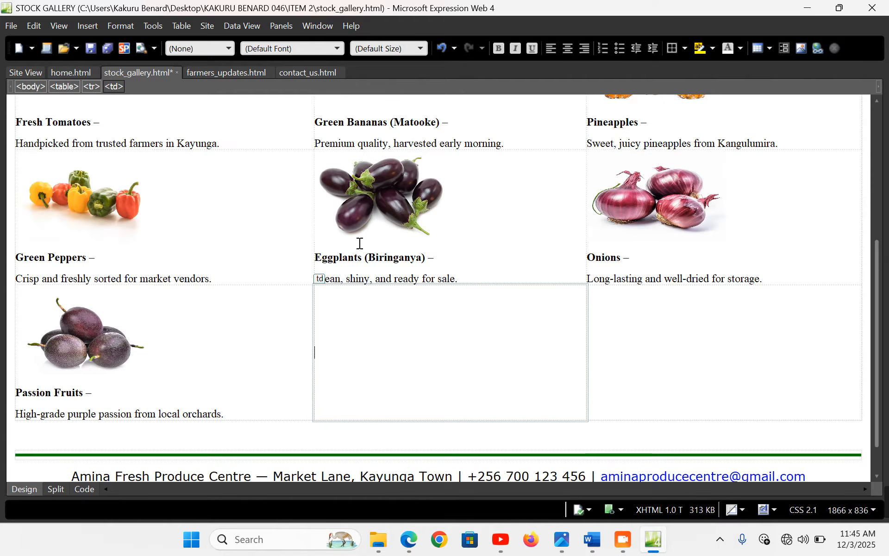
Copy the Carrots caption from Word and insert the carrots photo into the middle cell
click(91, 27)
mouse_move(153, 132)
click(270, 132)
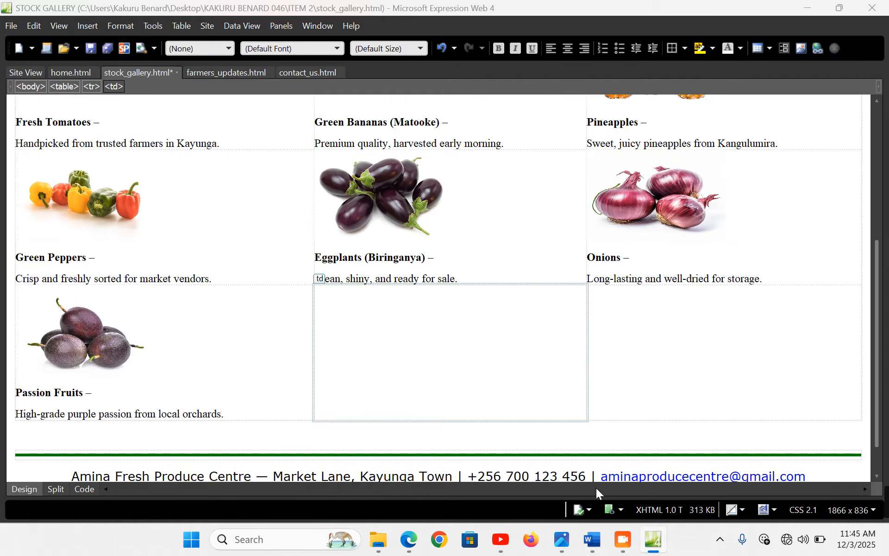
click(593, 540)
click(104, 371)
key(ctrl+c)
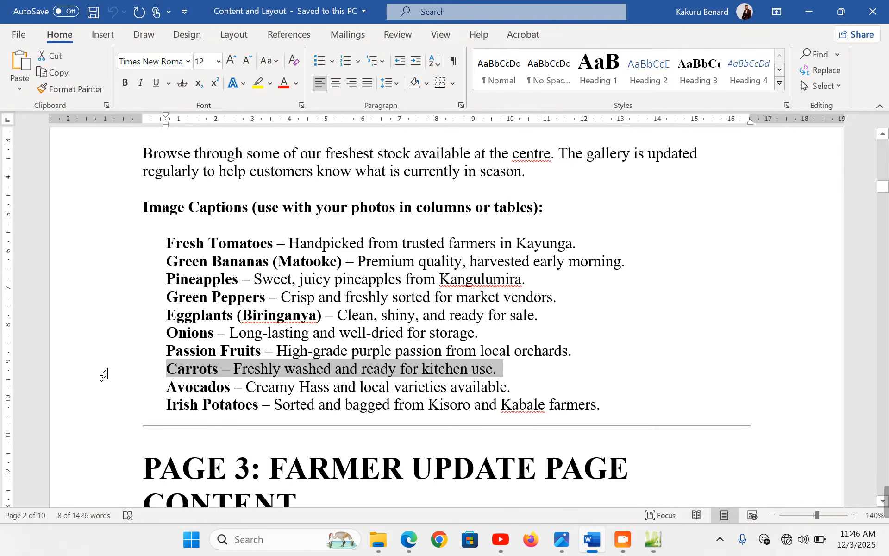
click(654, 540)
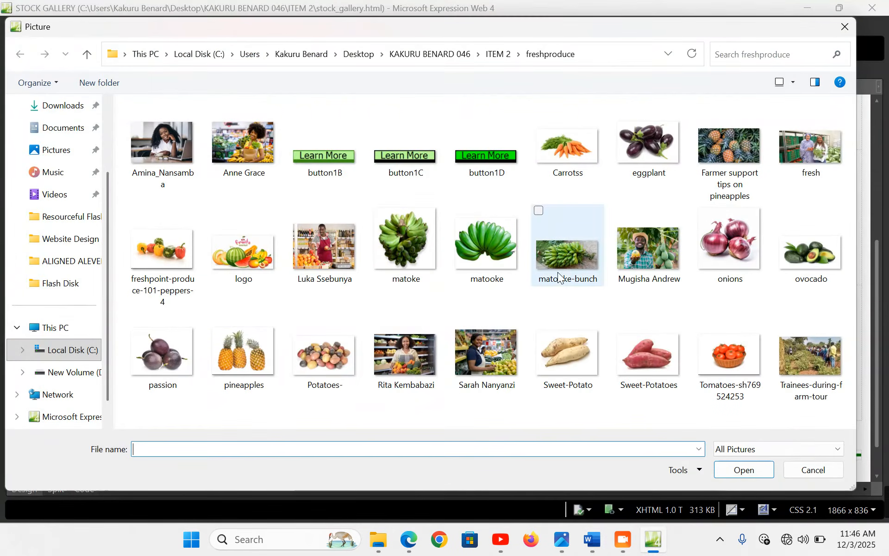
double_click(565, 160)
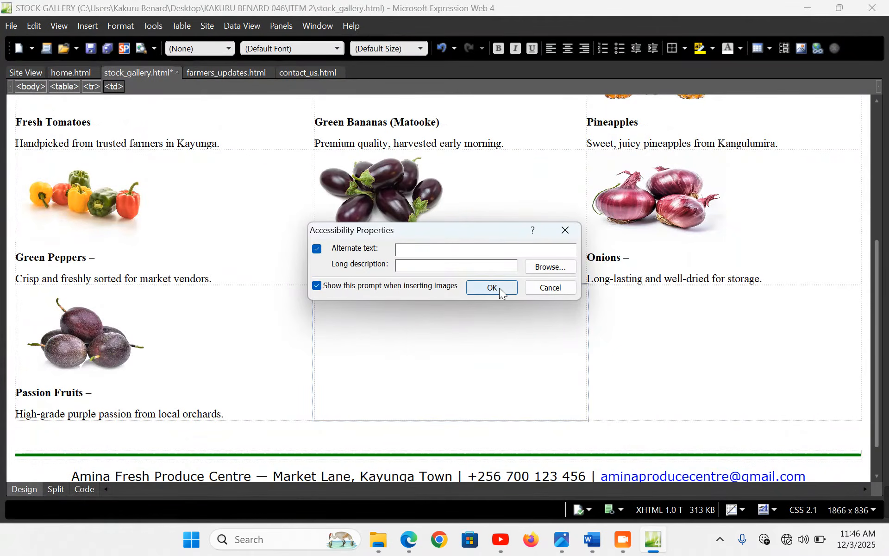
click(500, 288)
Unlock the aspect ratio and resize the carrots picture to 300×200
double_click(479, 312)
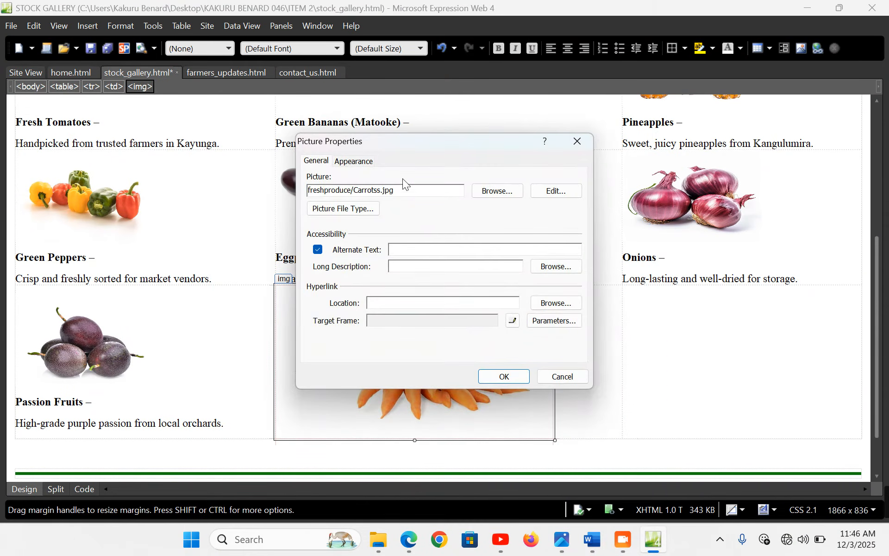
click(357, 165)
click(338, 347)
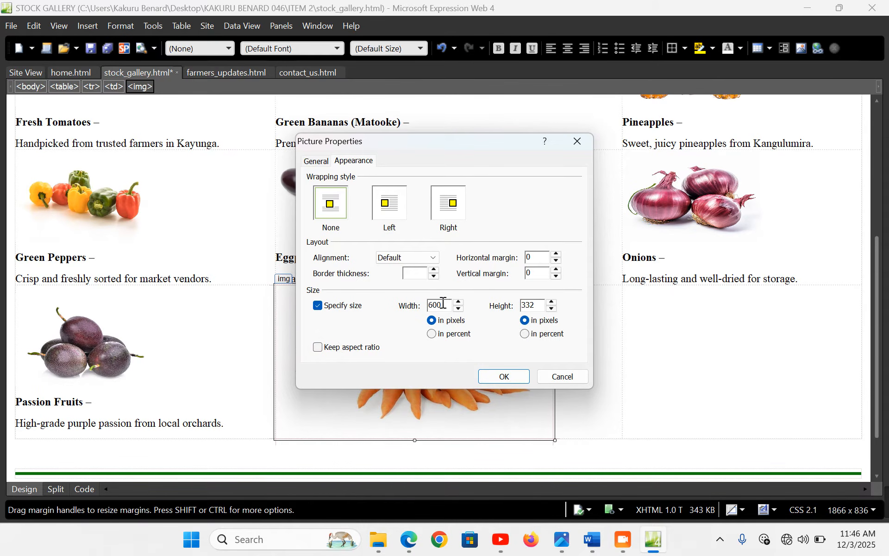
double_click(433, 305)
text(300)
drag(540, 306, 497, 310)
text(200)
click(505, 376)
Paste the Carrots caption below the picture, moving 'Freshly washed…' onto its own line
click(527, 381)
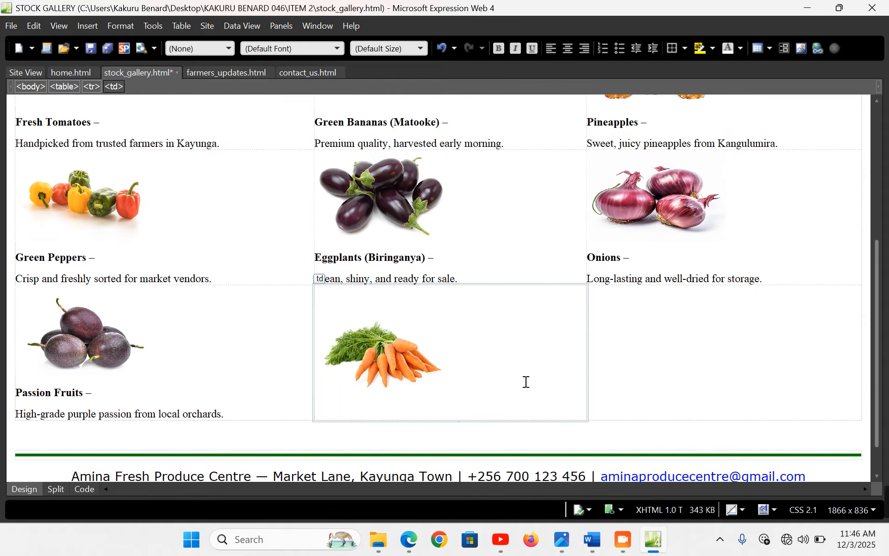
key(Return)
key(ctrl+v)
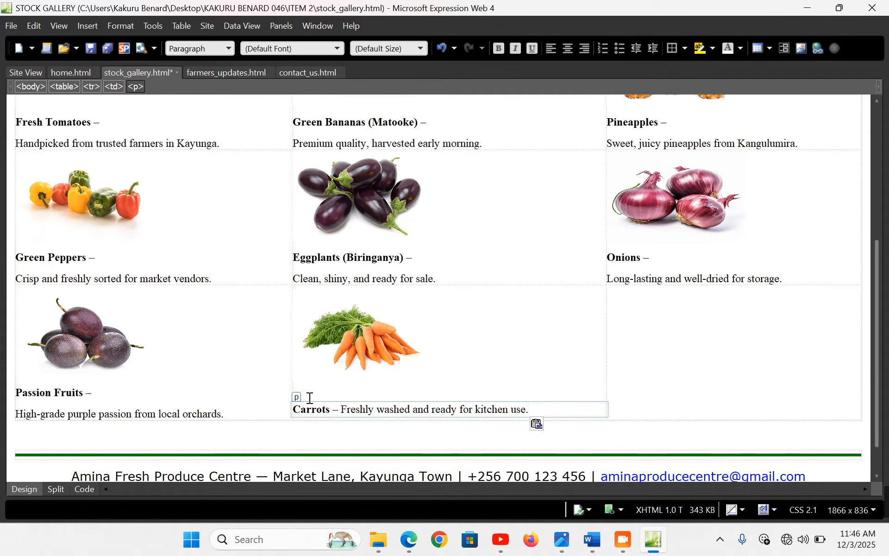
click(296, 411)
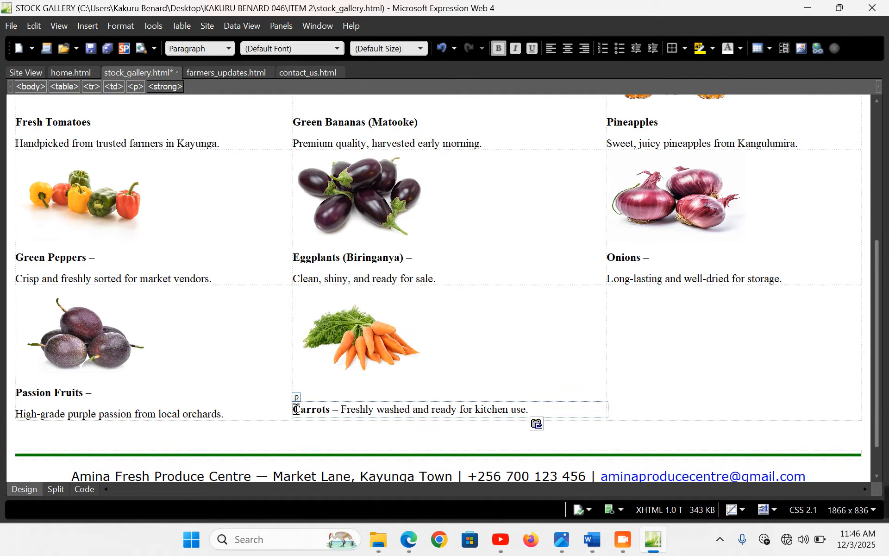
click(339, 409)
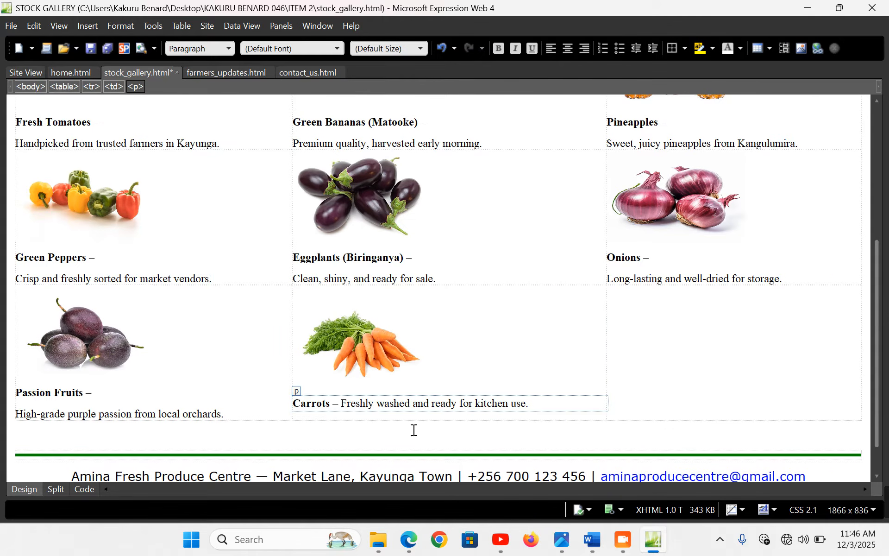
key(Return)
click(709, 343)
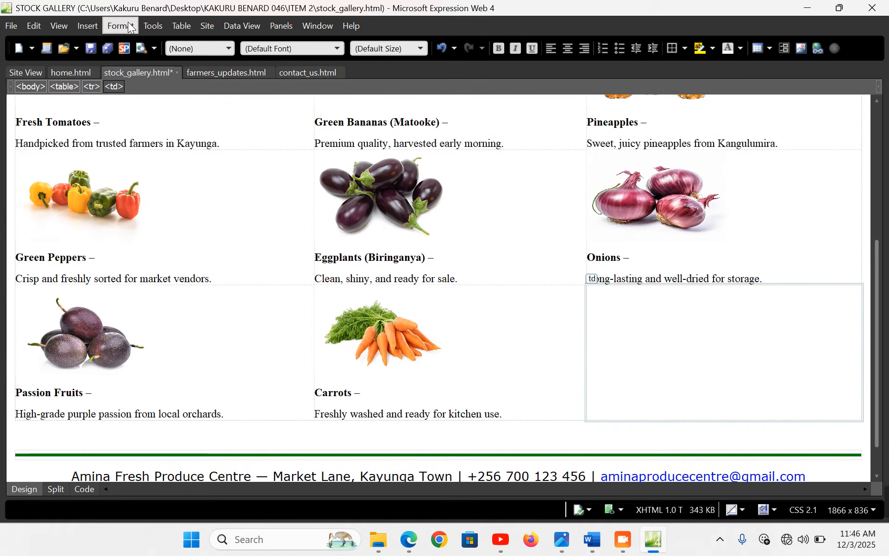
Copy the Irish Potatoes caption from Word and insert the potatoes picture into the last cell
click(89, 26)
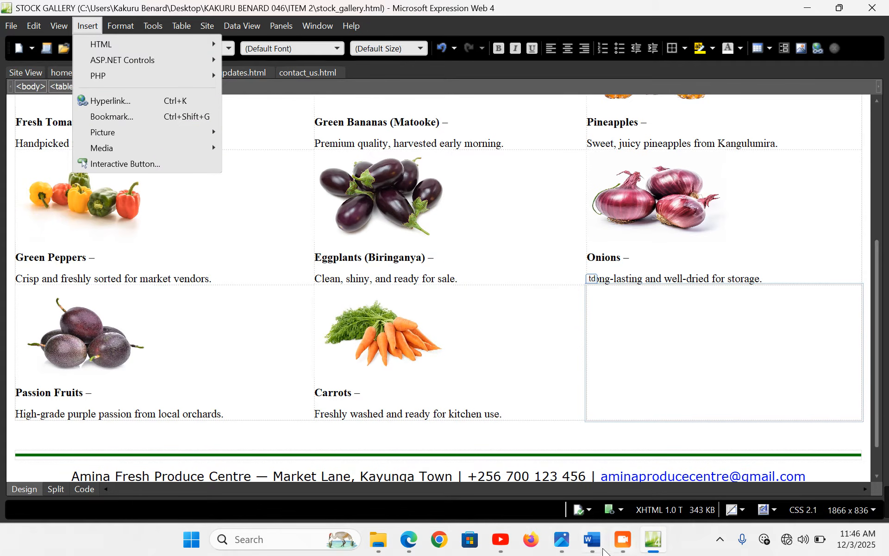
key(alt+Tab)
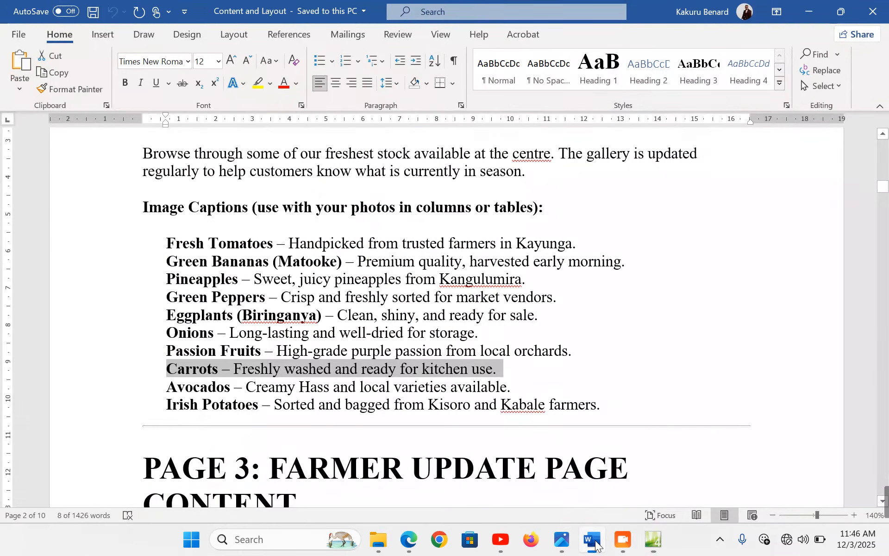
click(88, 410)
key(ctrl+c)
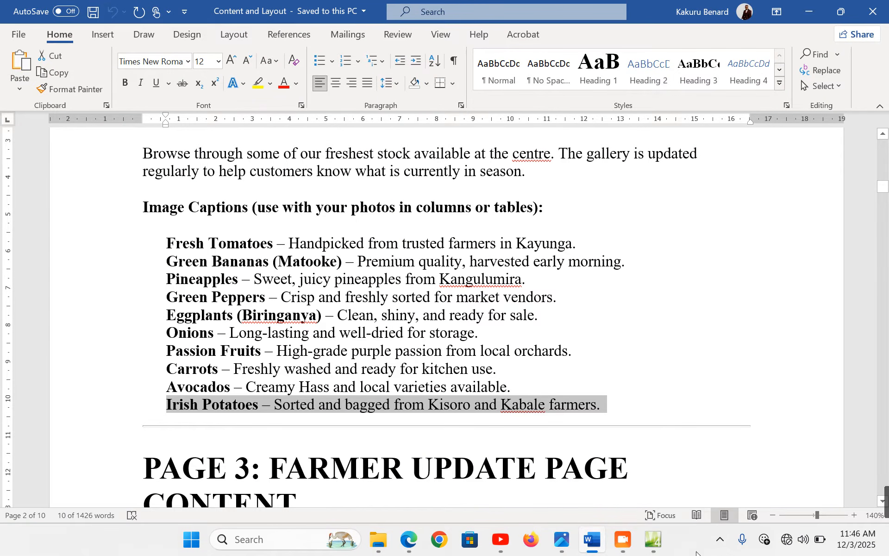
click(644, 549)
click(88, 27)
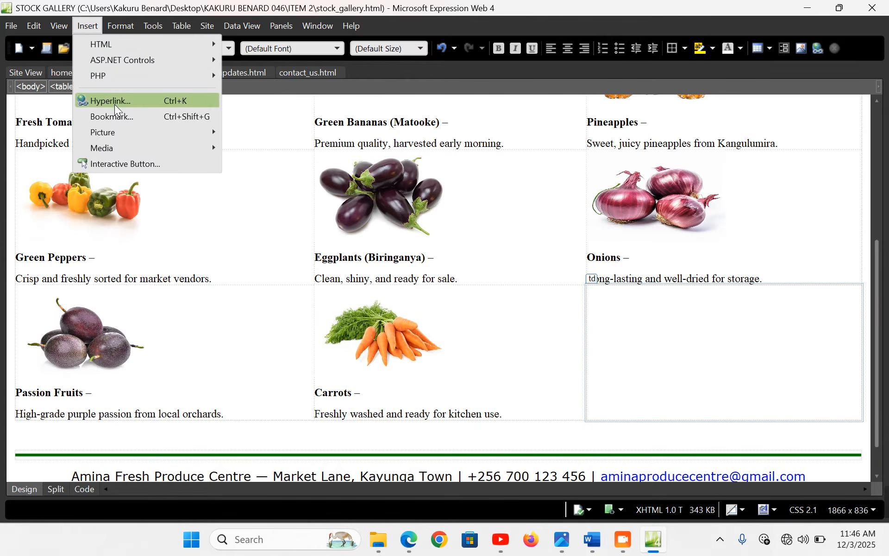
mouse_move(149, 135)
click(254, 131)
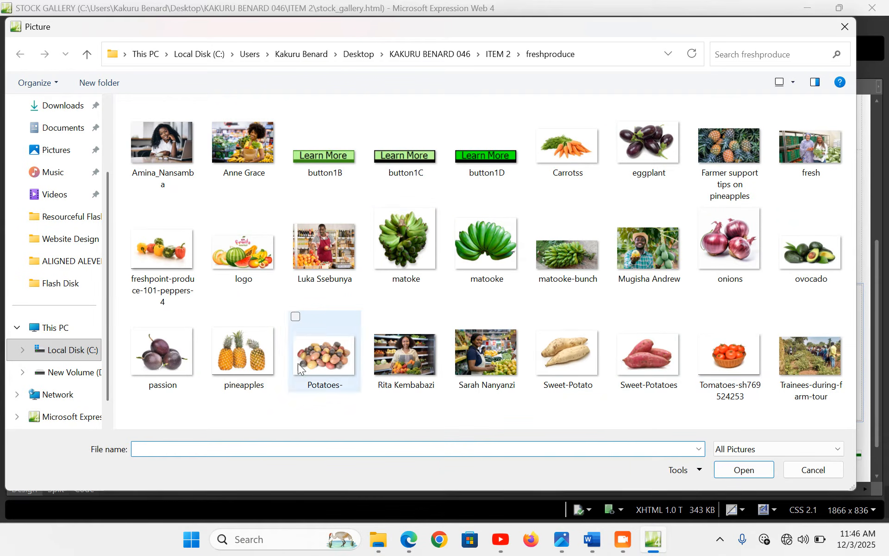
double_click(320, 357)
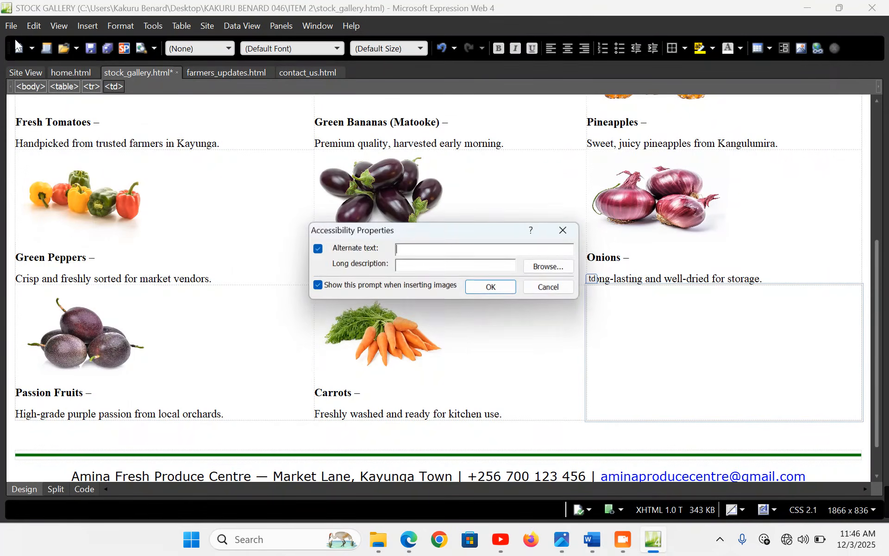
click(492, 288)
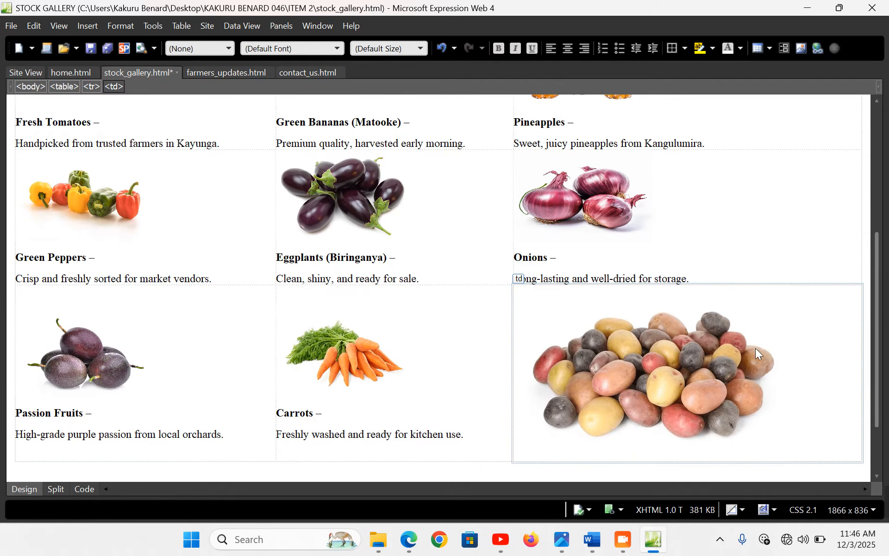
Unlock the aspect ratio and set the potatoes picture to 300×200
double_click(705, 357)
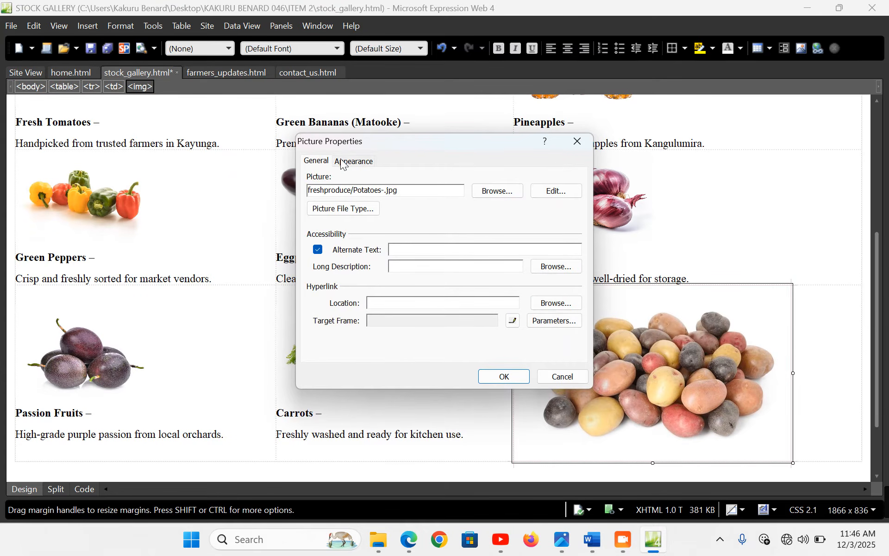
click(341, 162)
click(356, 342)
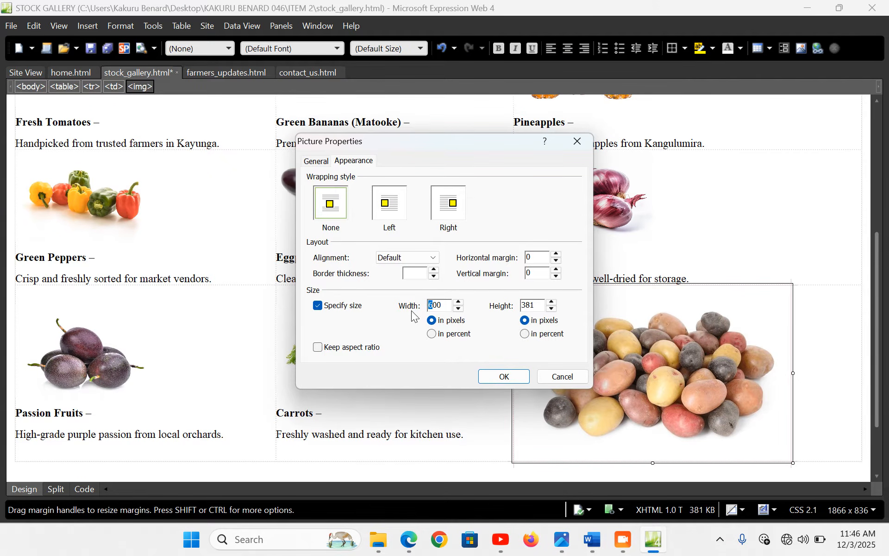
drag(542, 306, 479, 302)
text(200)
click(487, 379)
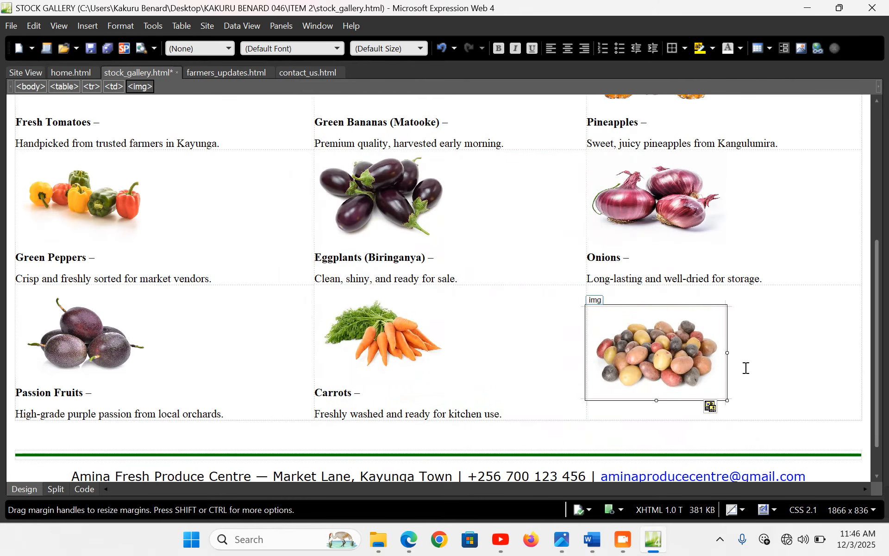
Paste the Irish Potatoes caption and put 'Sorted and bagged…' on its own line
click(746, 368)
key(ctrl+v)
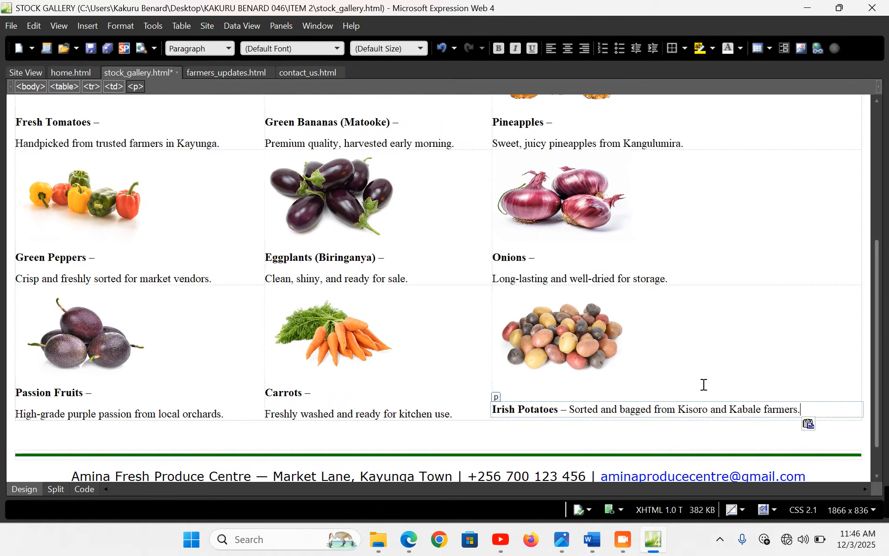
click(494, 409)
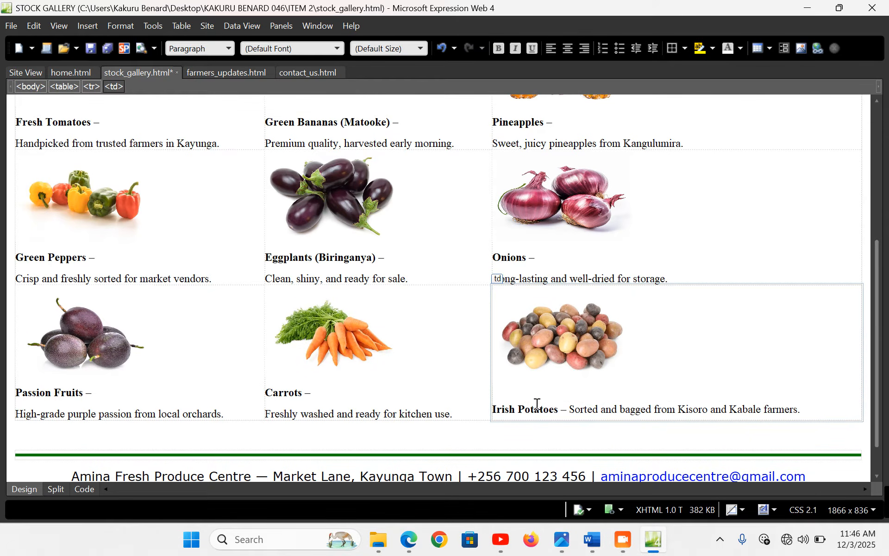
click(570, 409)
key(Return)
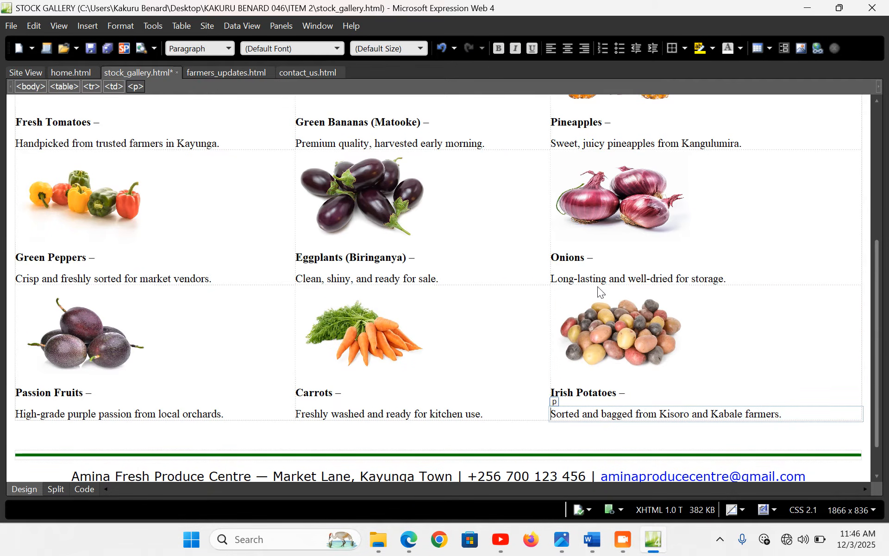
Centre all three gallery table rows, set them in Verdana, and save and preview stock_gallery.html
scroll(95, 165, up, 2)
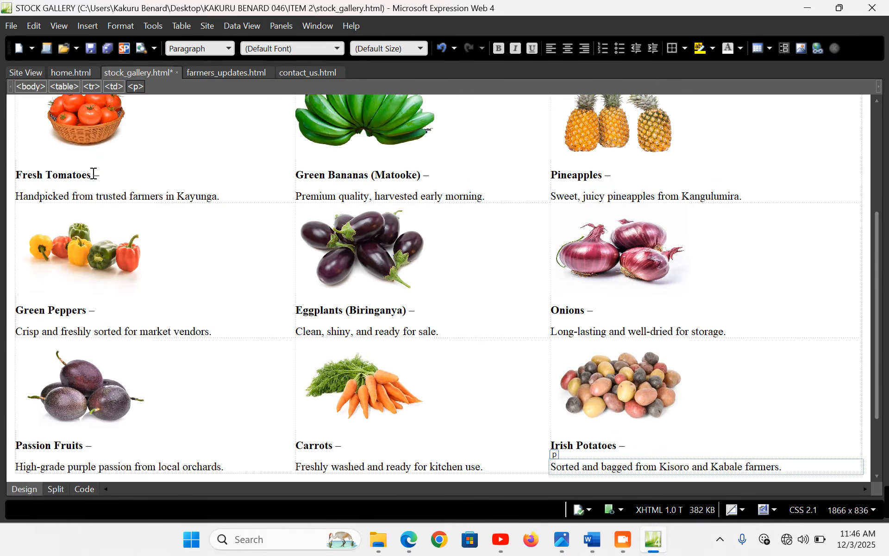
click(12, 147)
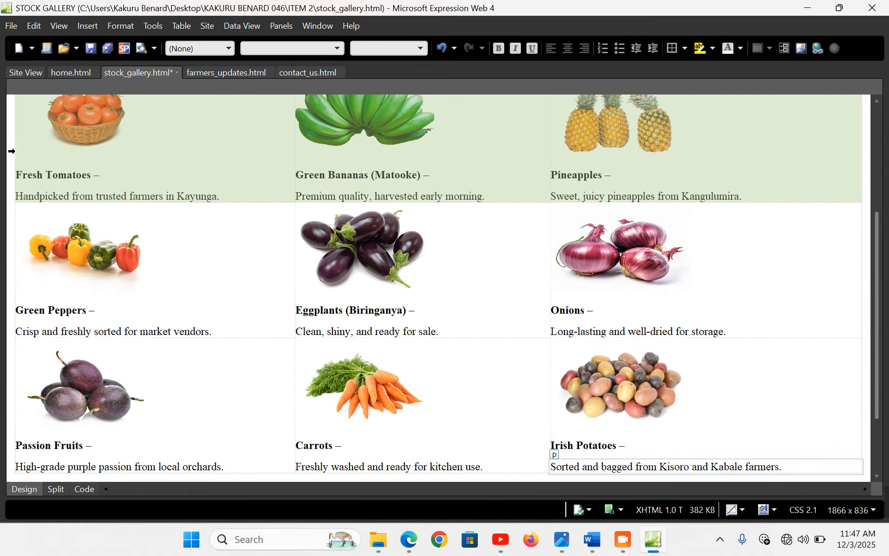
drag(6, 187, 39, 374)
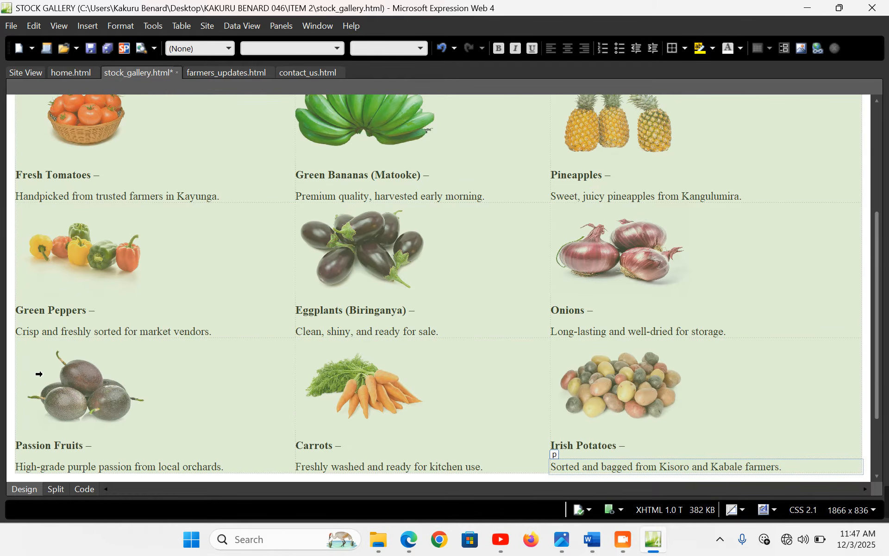
click(48, 409)
click(568, 49)
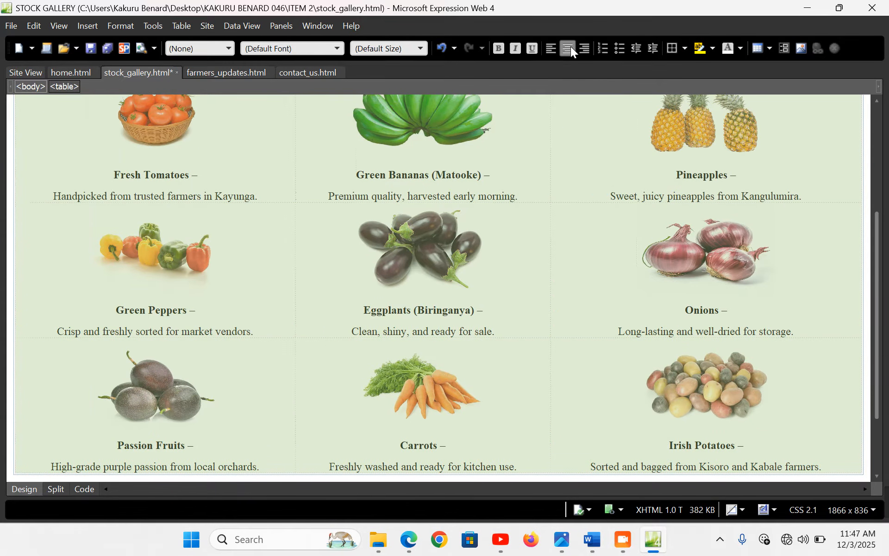
click(336, 48)
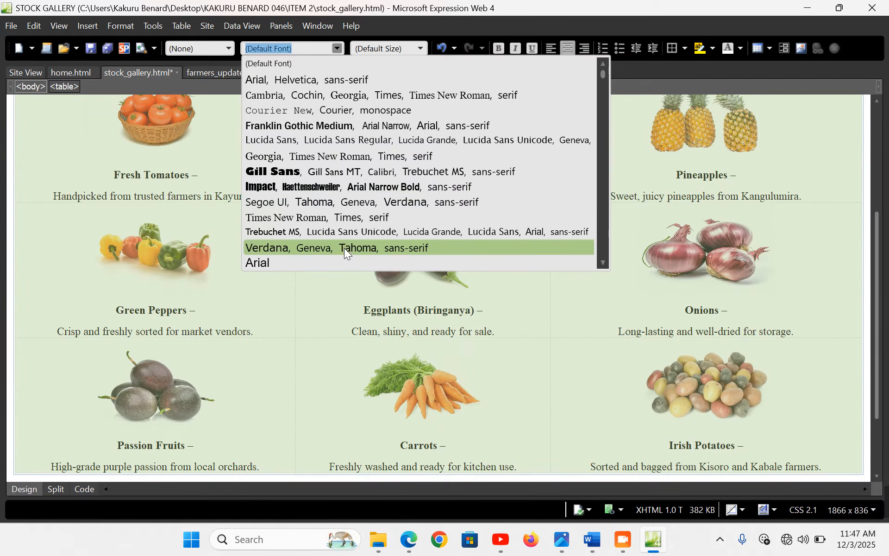
click(343, 249)
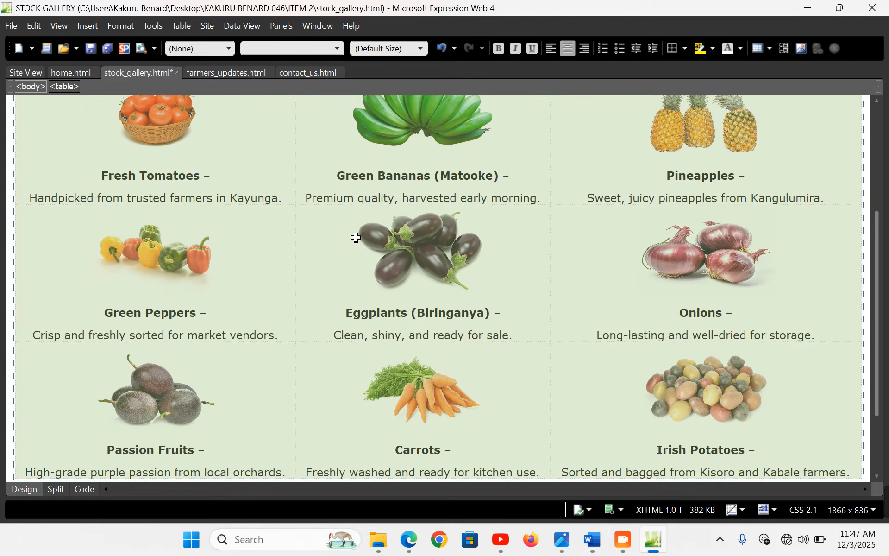
key(F12)
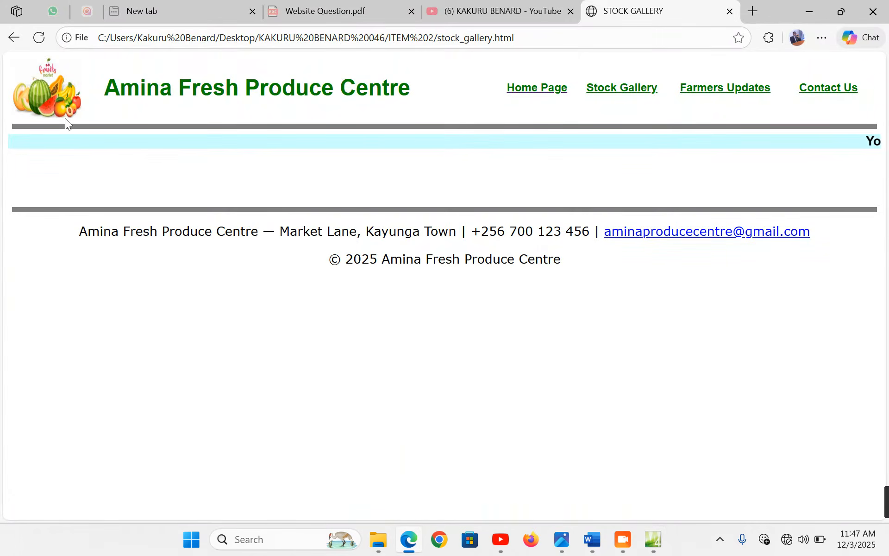
Refresh the Edge preview of the stock gallery and scroll down past the potatoes row to the footer
click(39, 37)
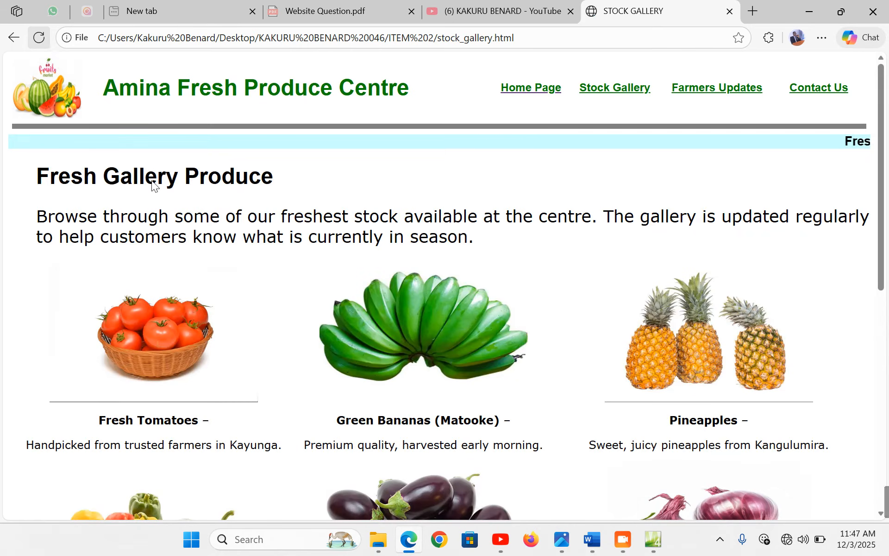
scroll(229, 304, down, 4)
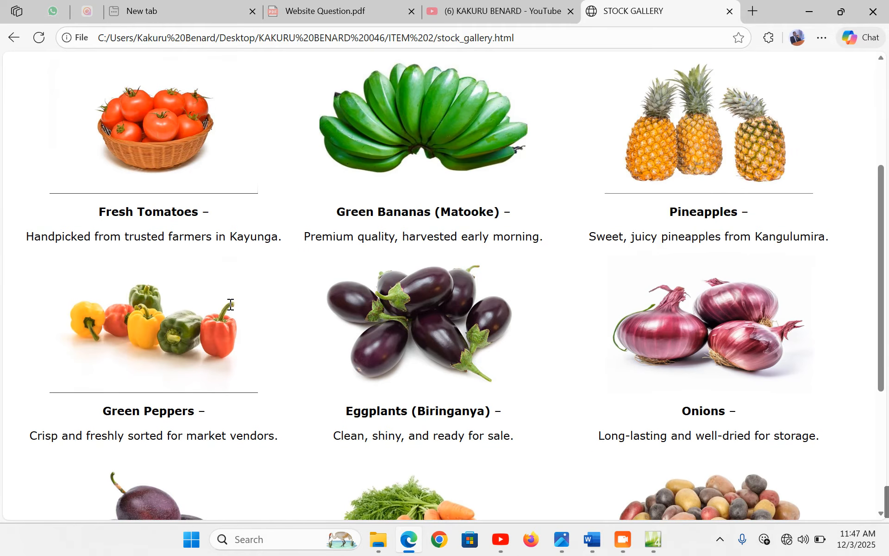
scroll(329, 245, down, 5)
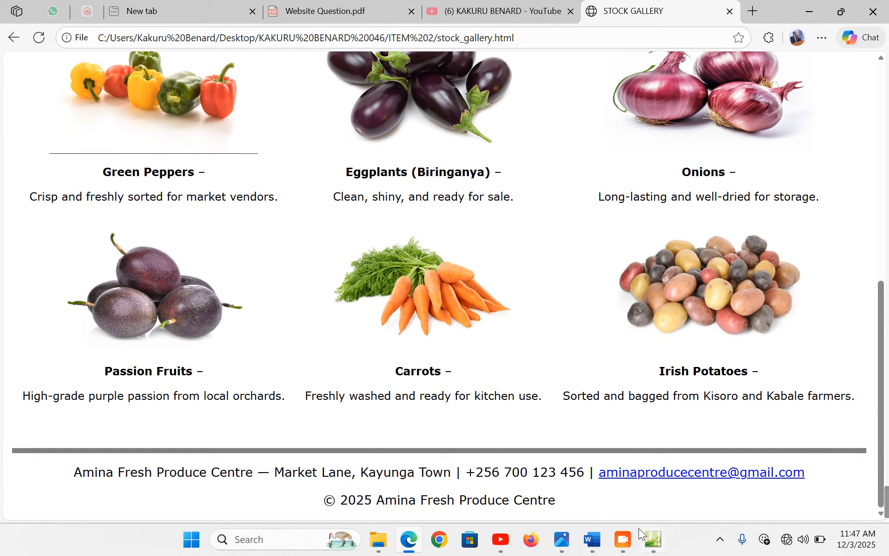
click(593, 540)
Copy the Page 3 marquee sentence about weekly farmer support tips from the Word notes
scroll(336, 365, down, 3)
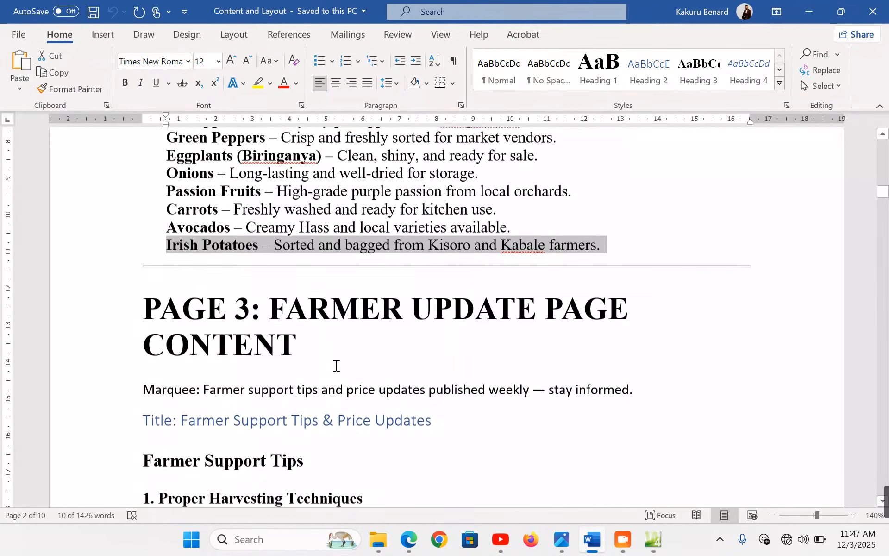
scroll(222, 337, down, 2)
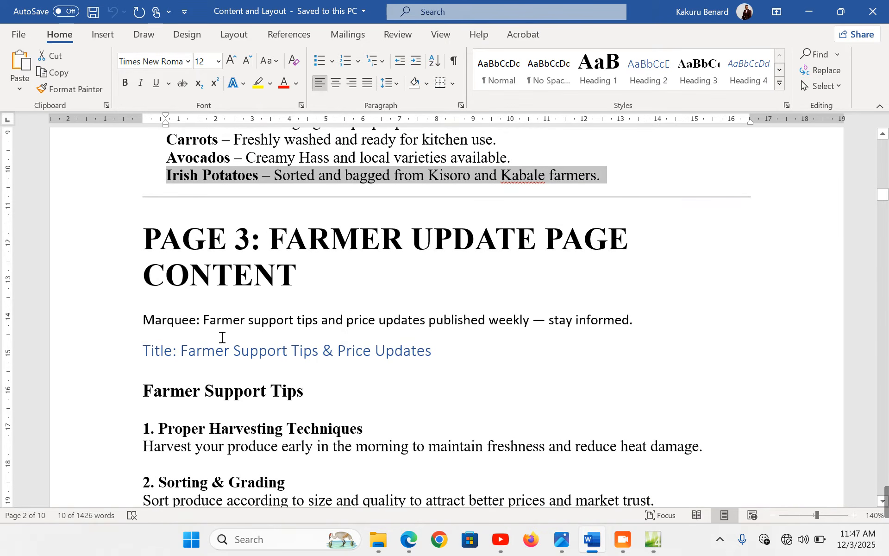
drag(207, 320, 639, 322)
key(ctrl+c)
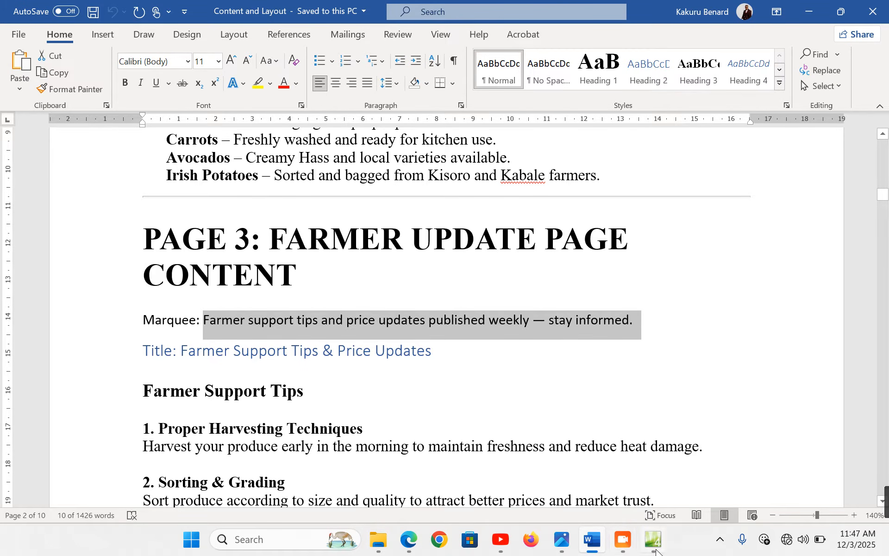
click(656, 550)
scroll(371, 288, up, 3)
click(345, 297)
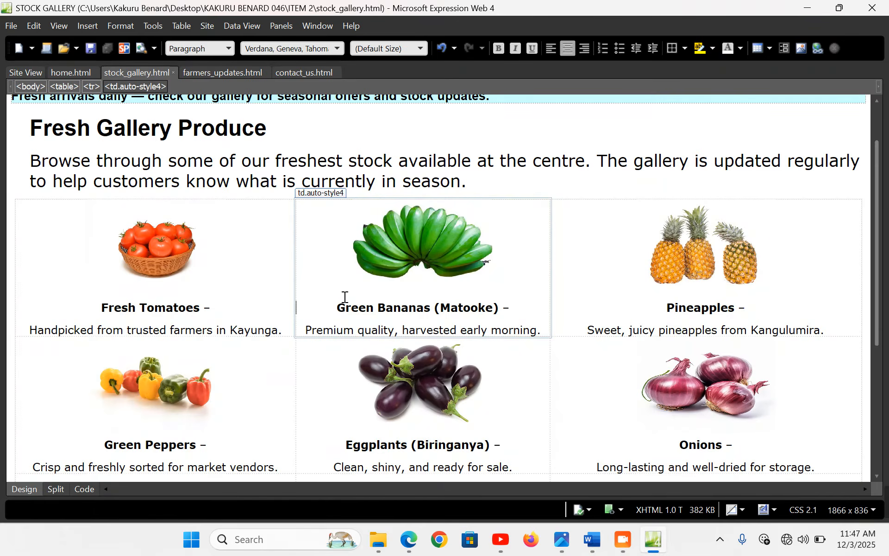
scroll(234, 191, up, 2)
Replace the farmers_updates marquee text with 'Farmer support tips and price updates published weekly — stay informed.'
click(212, 74)
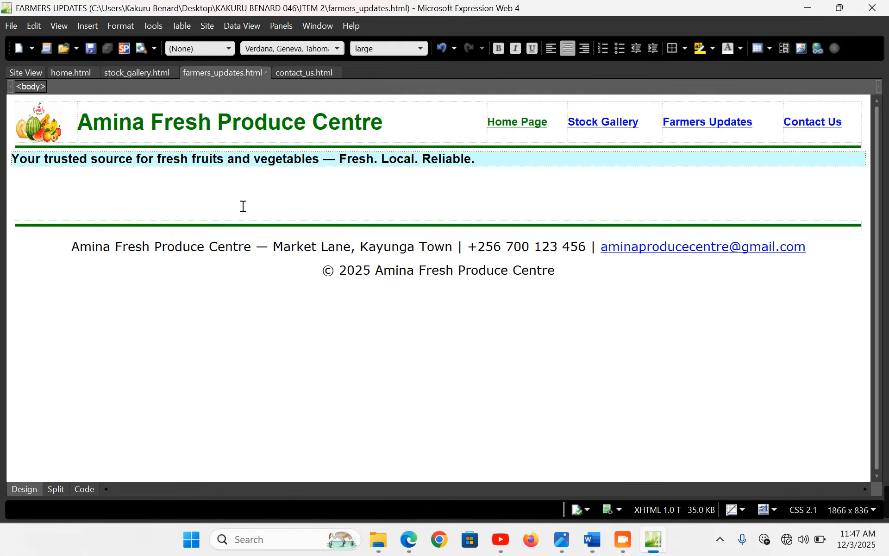
click(215, 159)
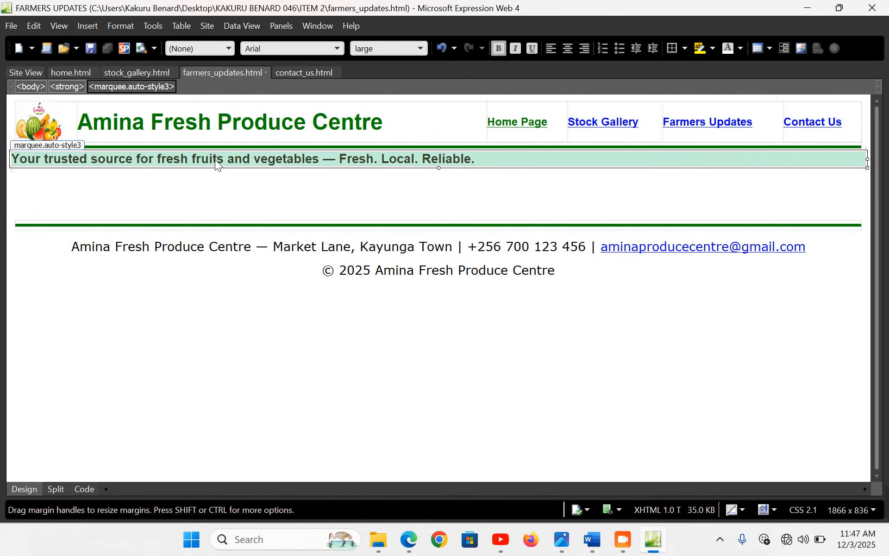
double_click(215, 159)
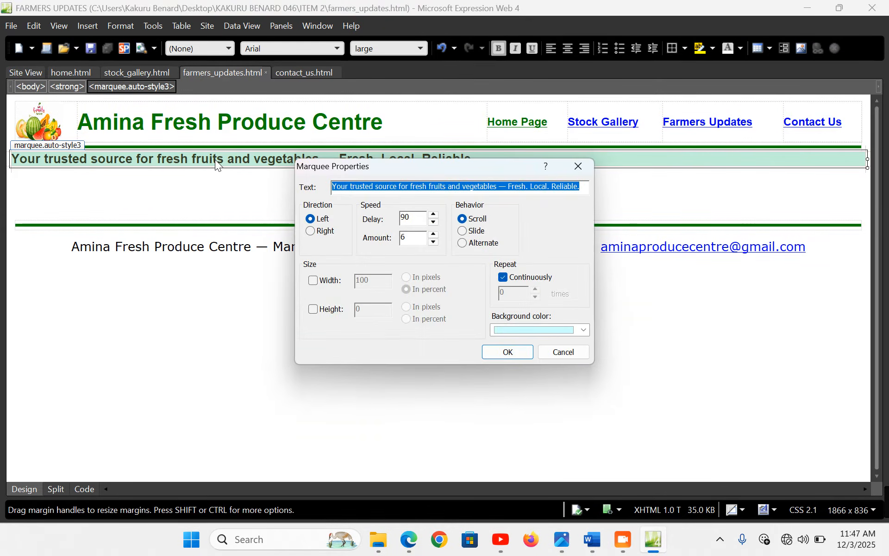
key(ctrl+v)
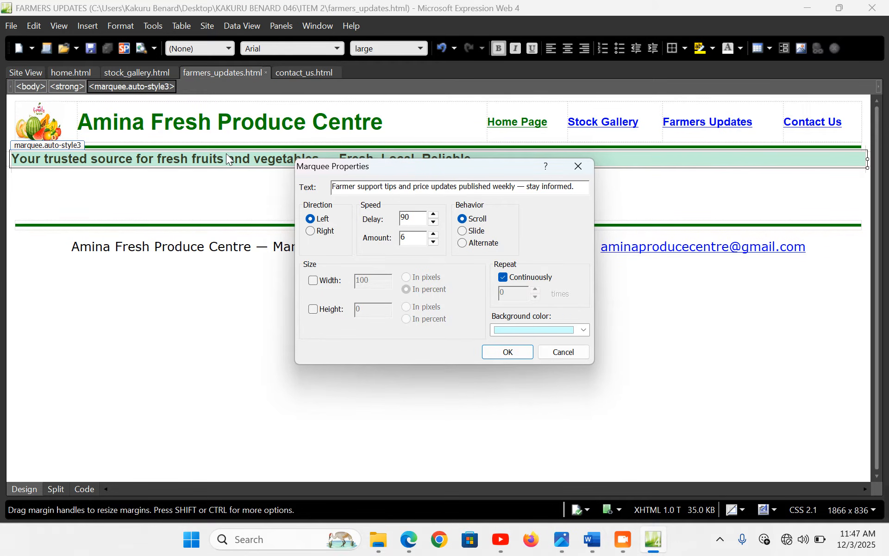
click(515, 351)
click(174, 182)
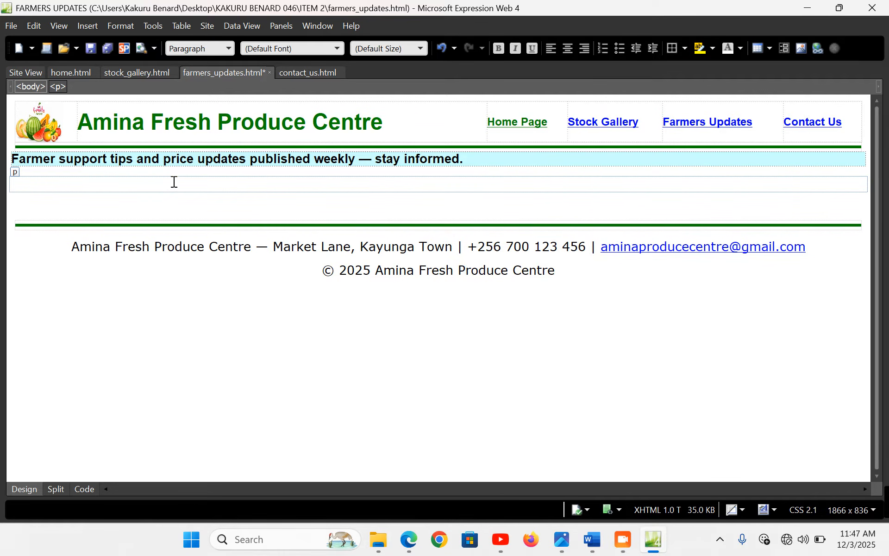
Paste the sentence below the marquee, trim it to 'Farmer support tips and price updates', and indent it
key(ctrl+s)
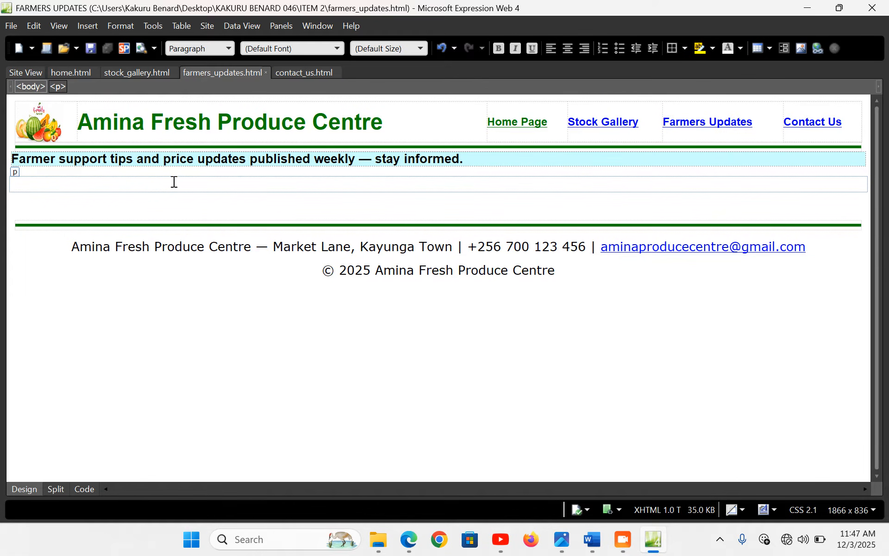
key(ctrl+v)
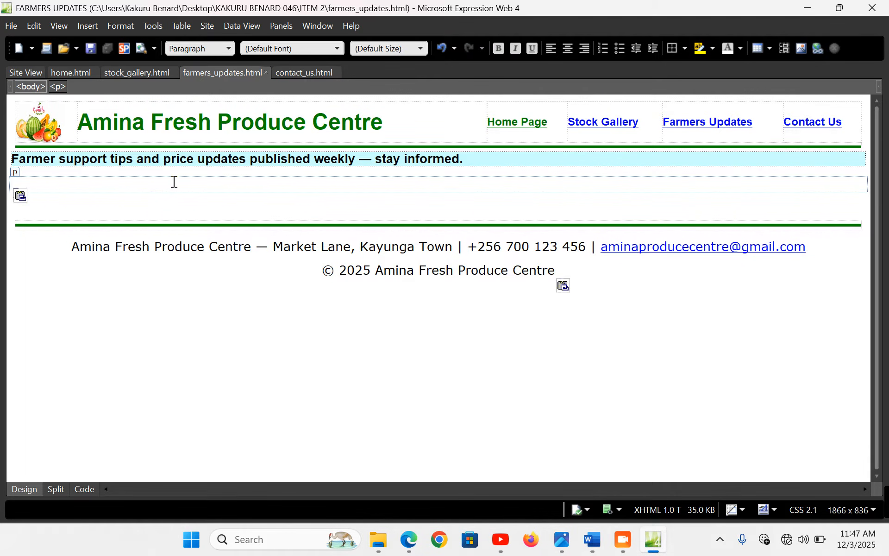
drag(358, 185, 183, 184)
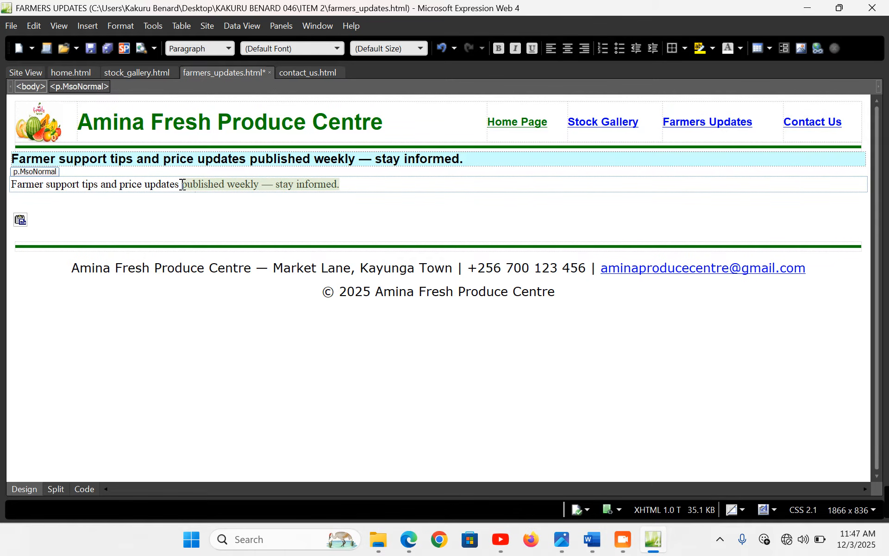
key(Delete)
key(Return)
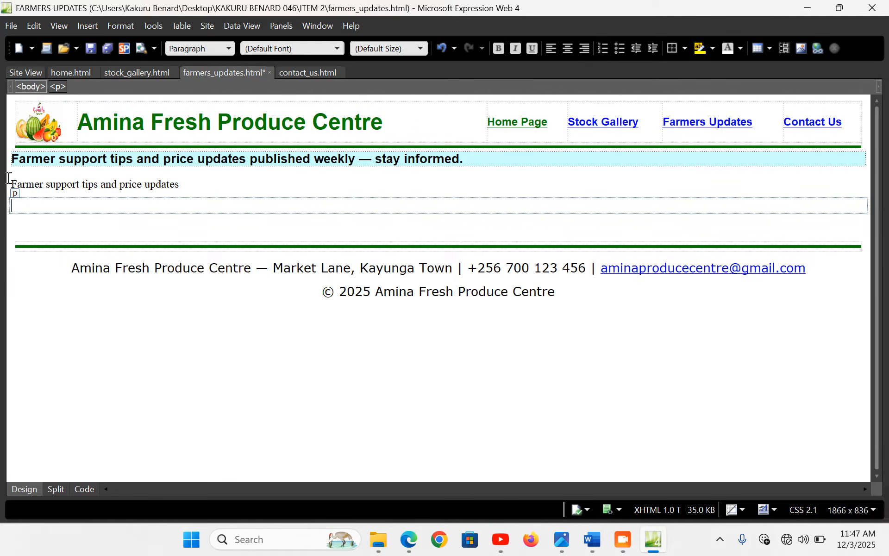
key(BackSpace)
key(Tab)
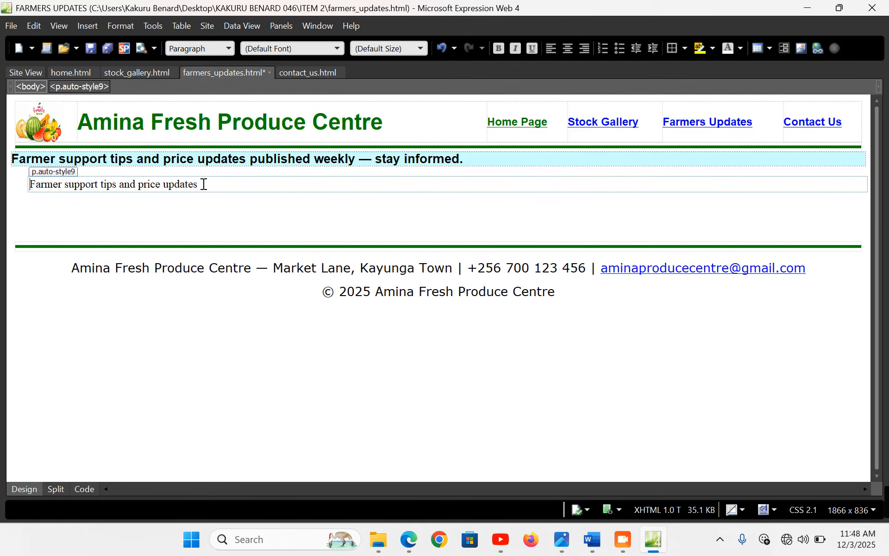
Make that line an Arial Heading 1, indent it further, and save the page
drag(197, 186, 32, 186)
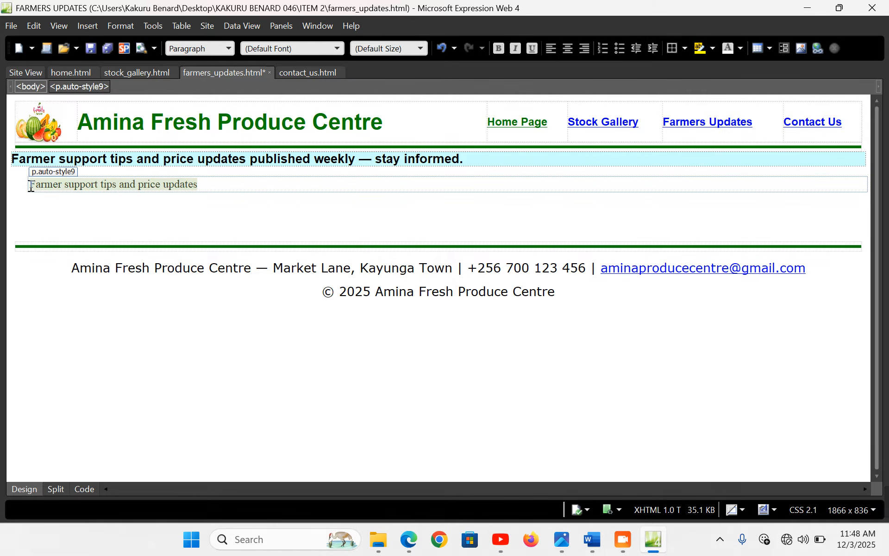
click(227, 51)
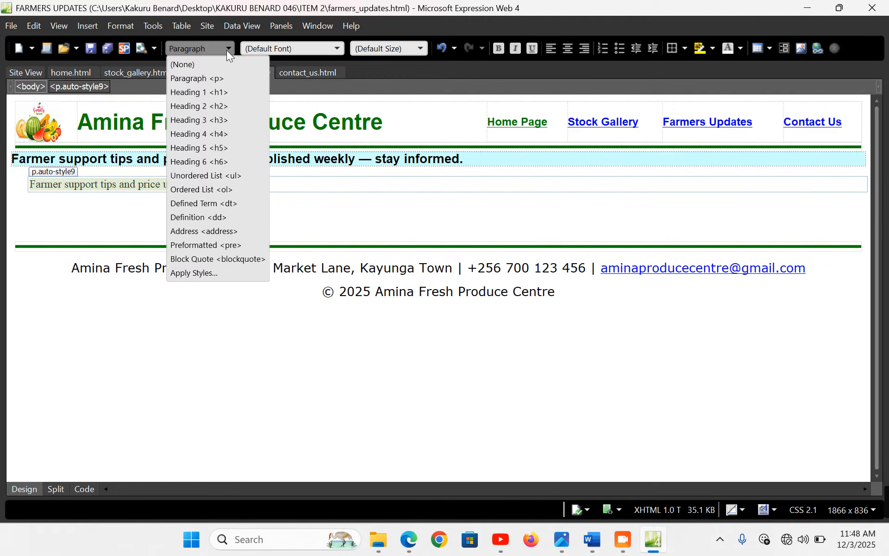
click(215, 95)
click(336, 49)
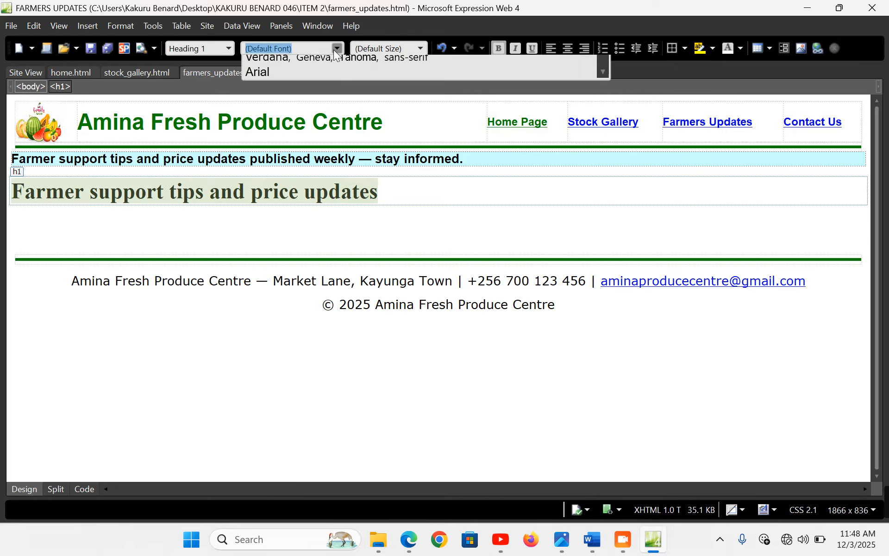
click(302, 261)
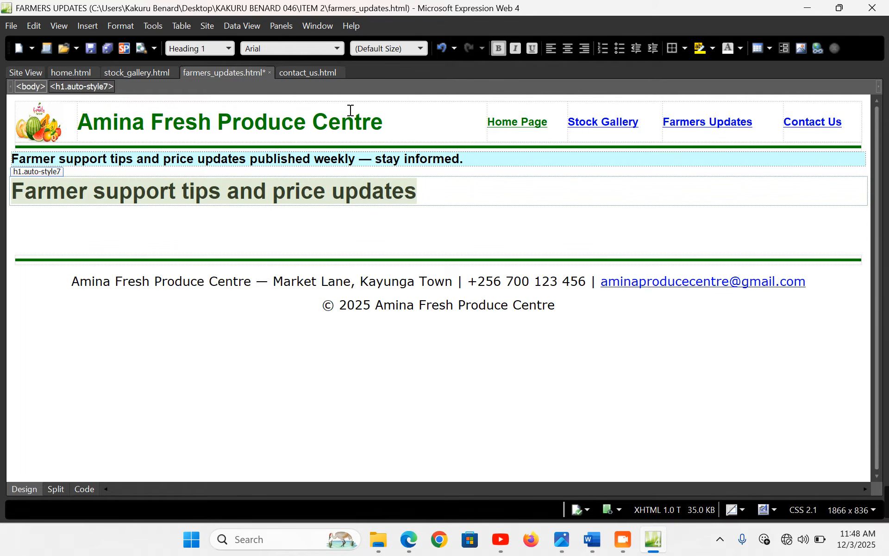
click(650, 50)
click(65, 216)
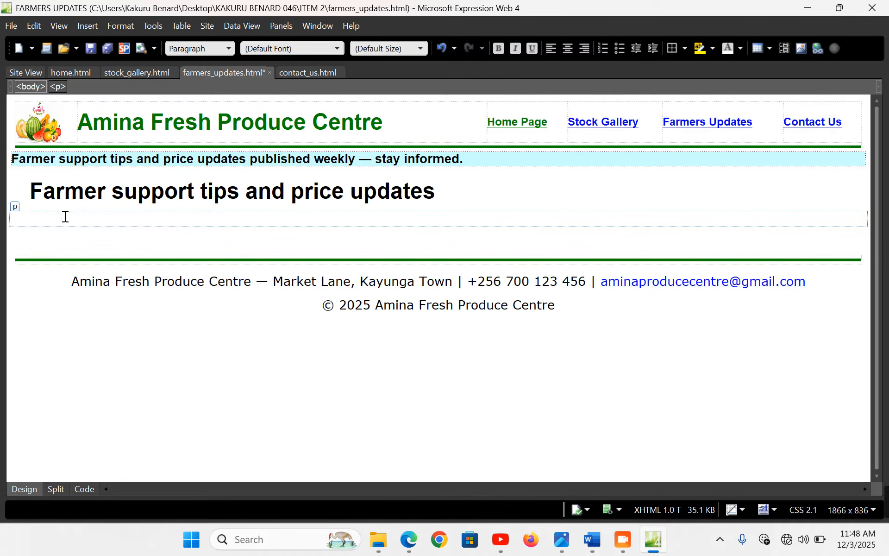
key(ctrl+s)
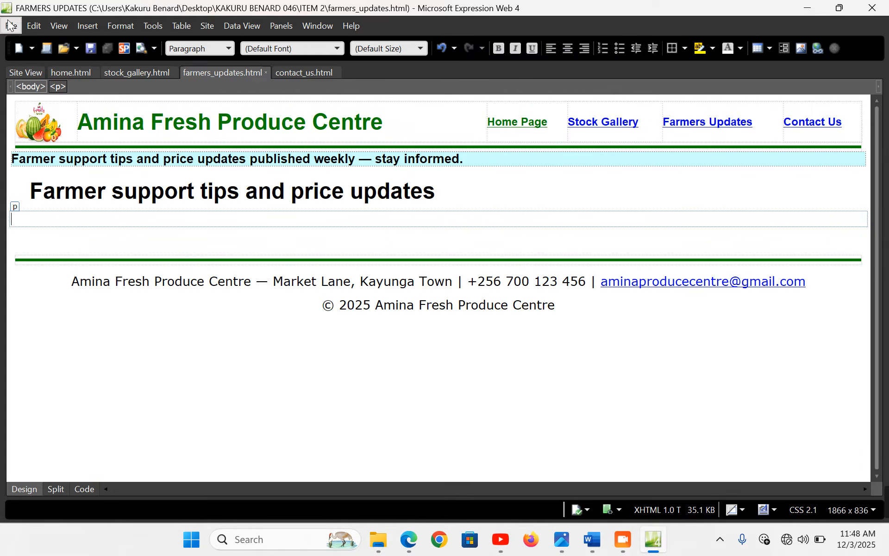
Insert a centred 1-row, 2-column table at 99% width with cell padding 0 and cell spacing 1
click(184, 26)
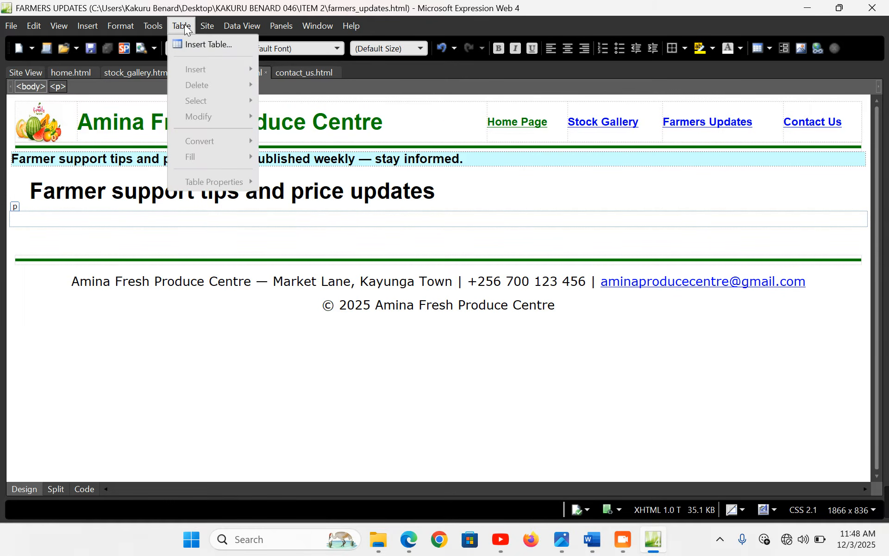
click(204, 43)
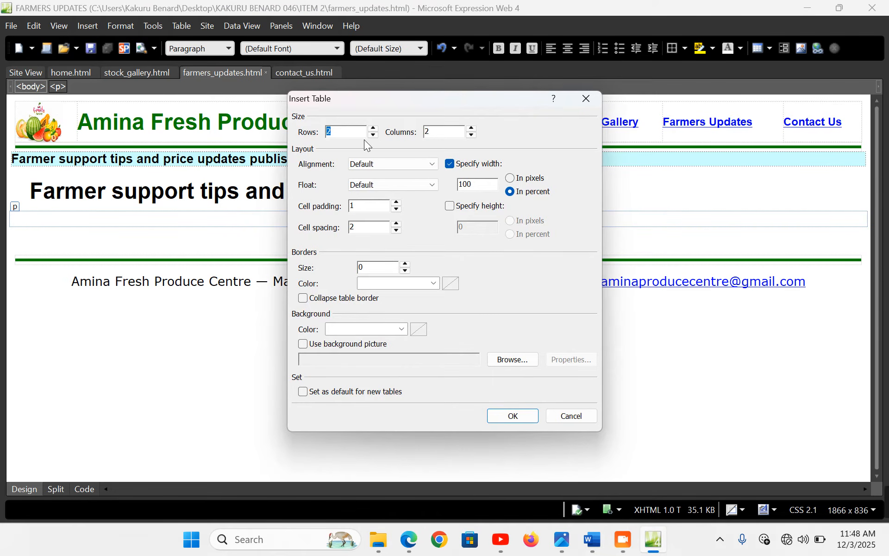
click(374, 134)
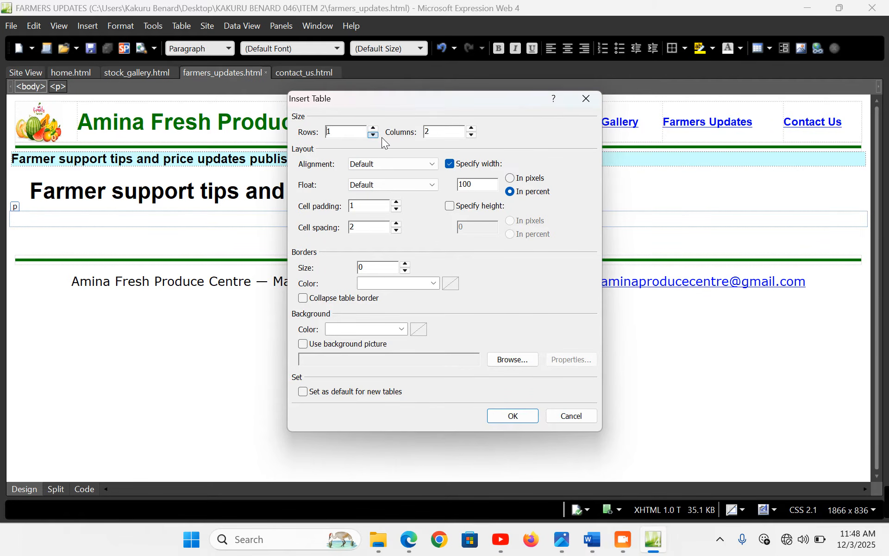
click(431, 165)
click(361, 201)
drag(484, 185, 458, 185)
text(99)
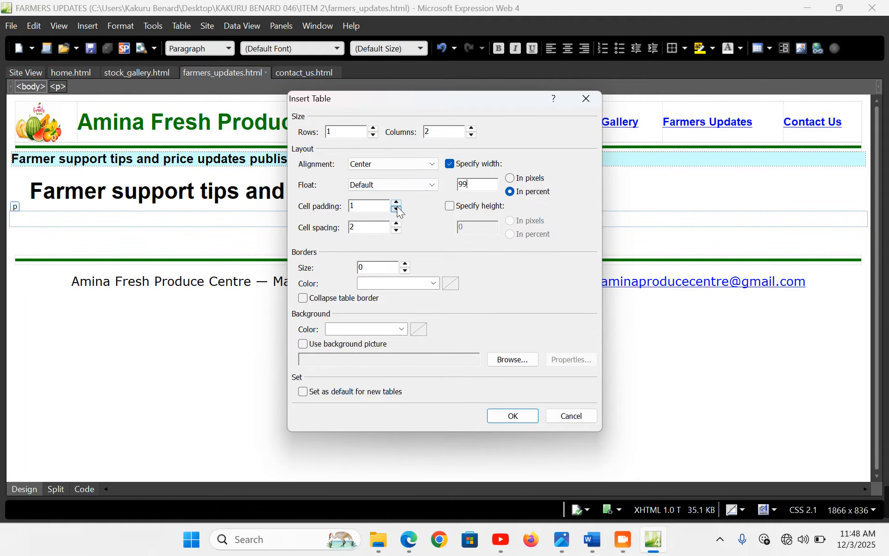
click(397, 210)
click(397, 230)
click(513, 415)
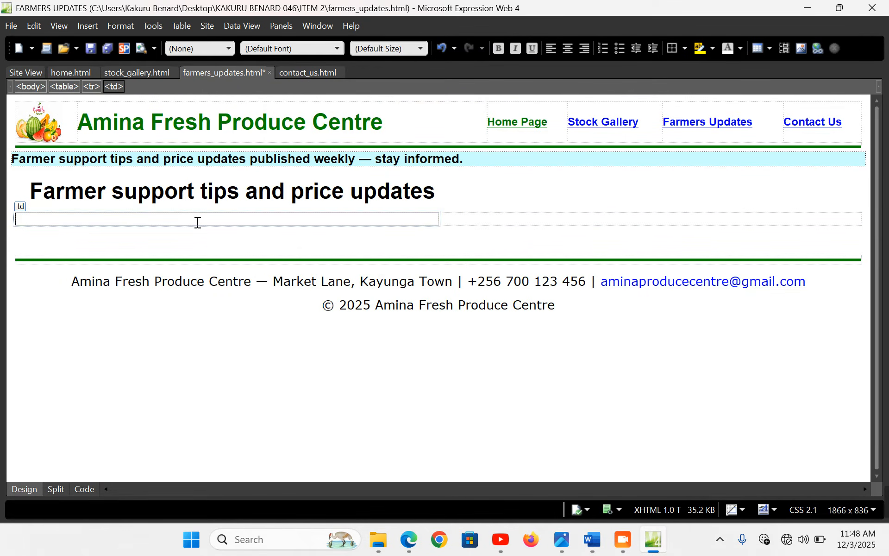
Copy the Farmer Support Tips section through tip 5, Pest & Disease Control, from Word
click(602, 542)
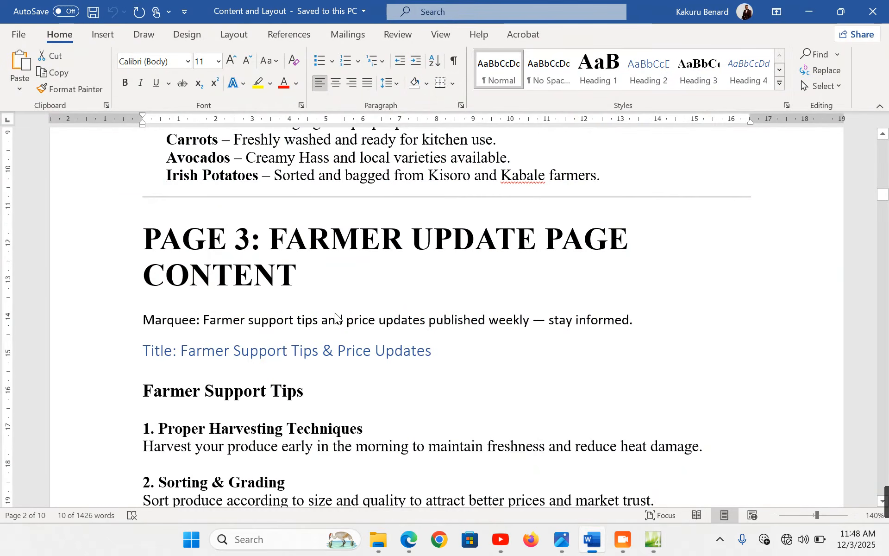
scroll(273, 272, down, 5)
scroll(105, 169, up, 1)
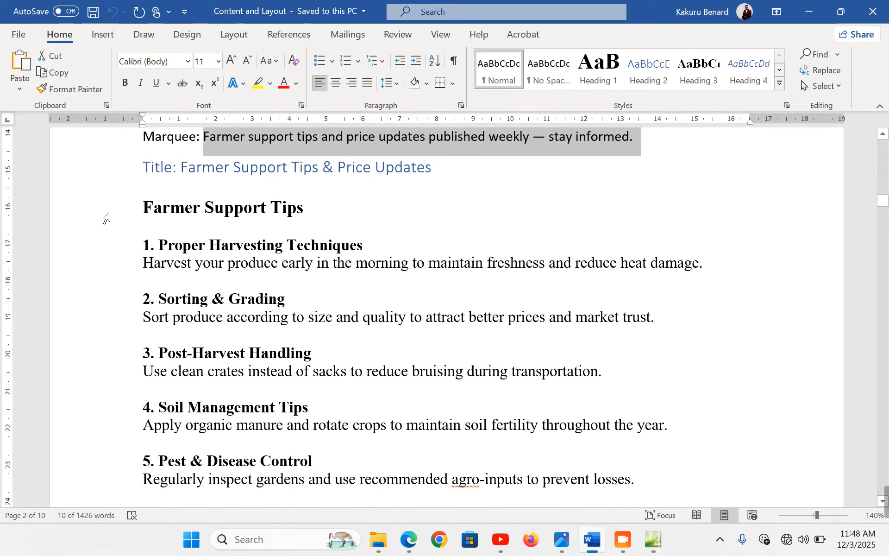
drag(106, 215, 241, 236)
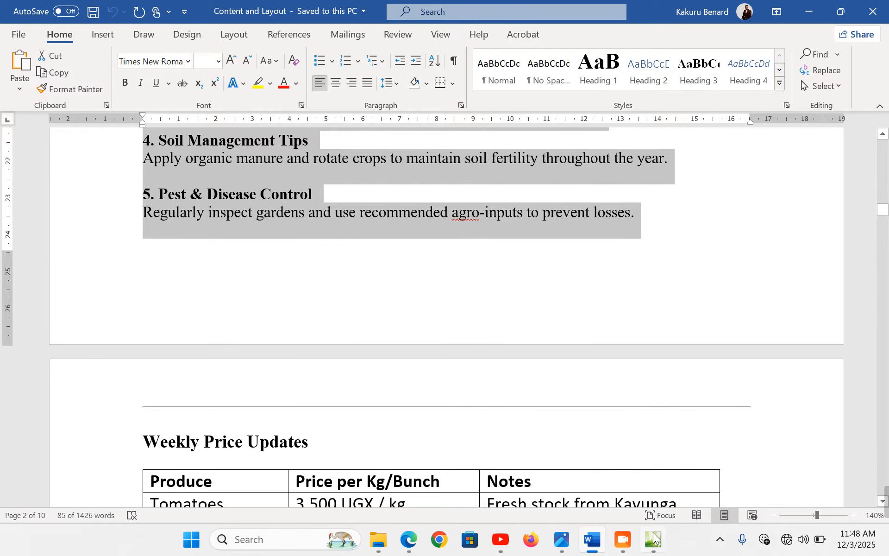
click(653, 539)
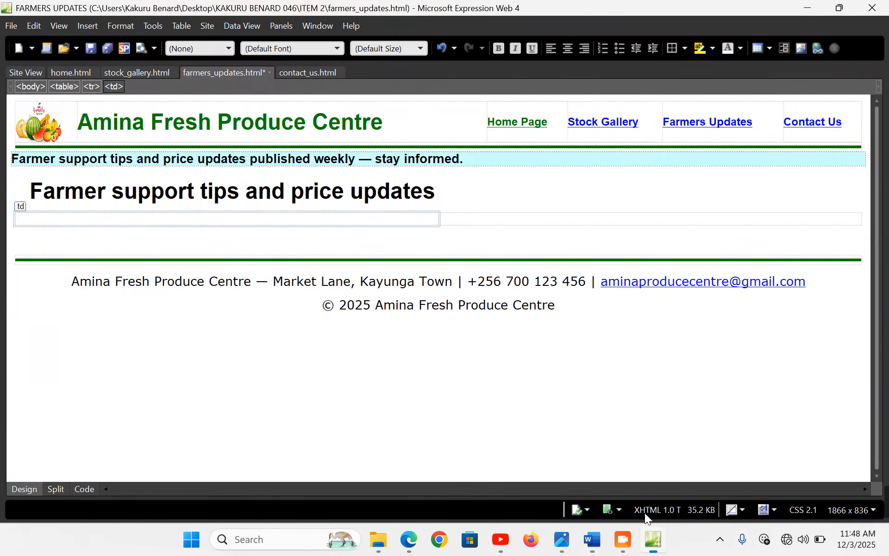
Paste the five farmer tips into the table's first cell and set them in Arial
click(146, 216)
text(Farmer Support Tips 1. Proper Harvesting Techniques Harvest your produce early in the morning to maintain freshness and reduce heat damage. 2. Sorting & Grading Sort produce according to size and quality to attract better prices and market trust. 3. Post-Harvest Handling Use clean crates instead of sacks to reduce bruising during transportation. 4. Soil Management Tips Apply organic manure and rotate crops to maintain soil fertility throughout the year. 5. Pest & Disease Control Regularly inspect gardens and use recommended agro-inputs to prevent losses.)
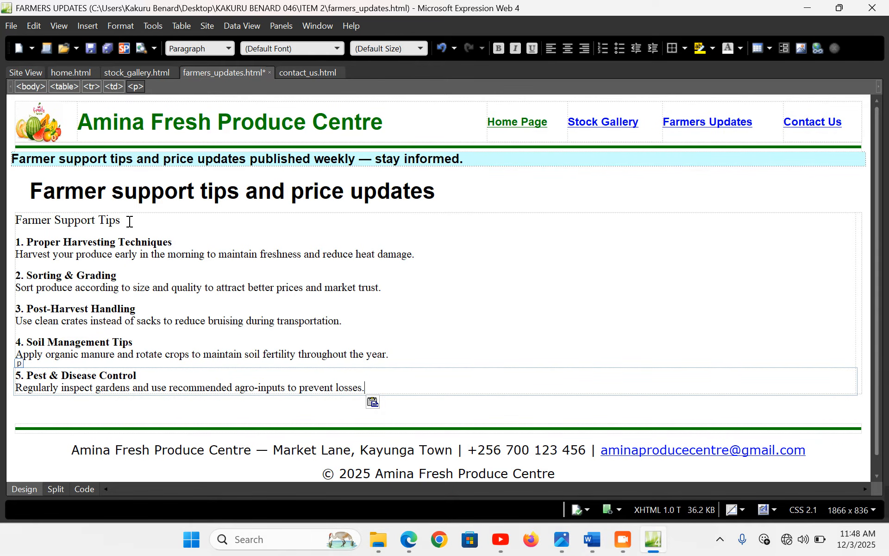
click(123, 221)
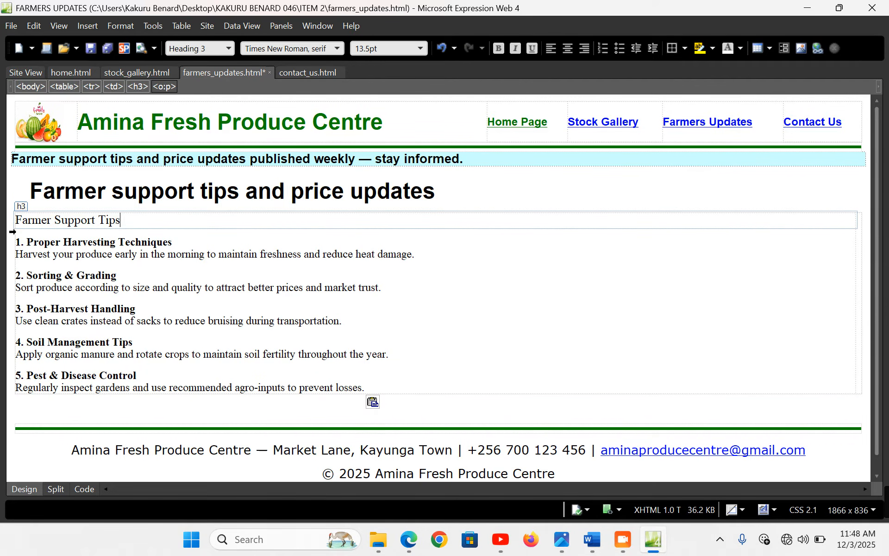
click(13, 232)
click(229, 49)
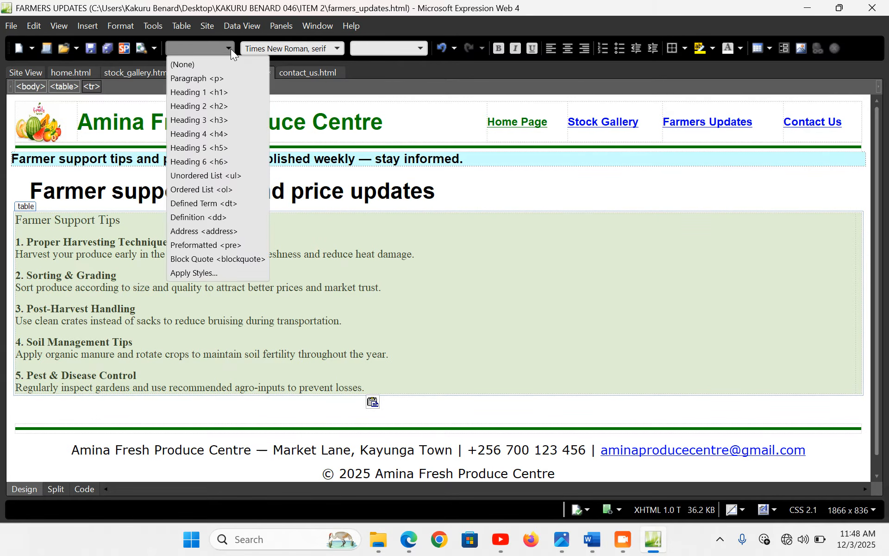
click(331, 49)
click(337, 48)
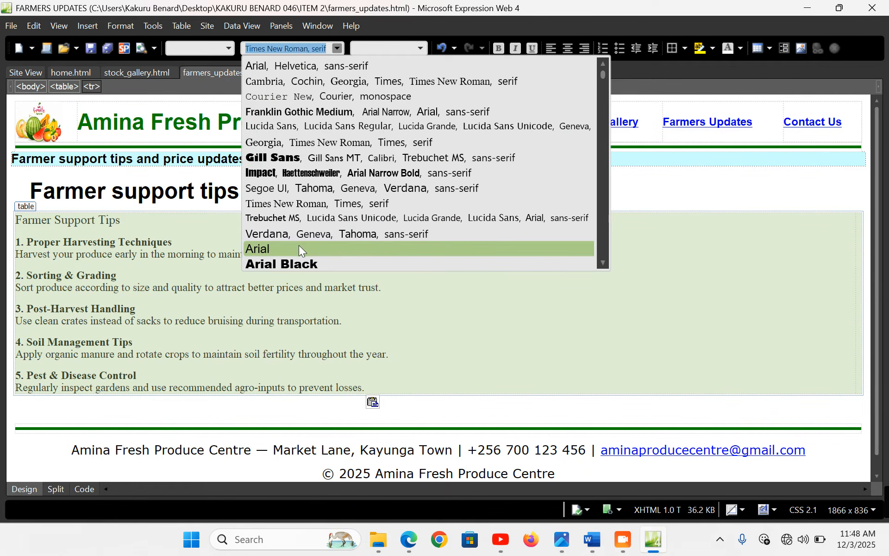
click(298, 249)
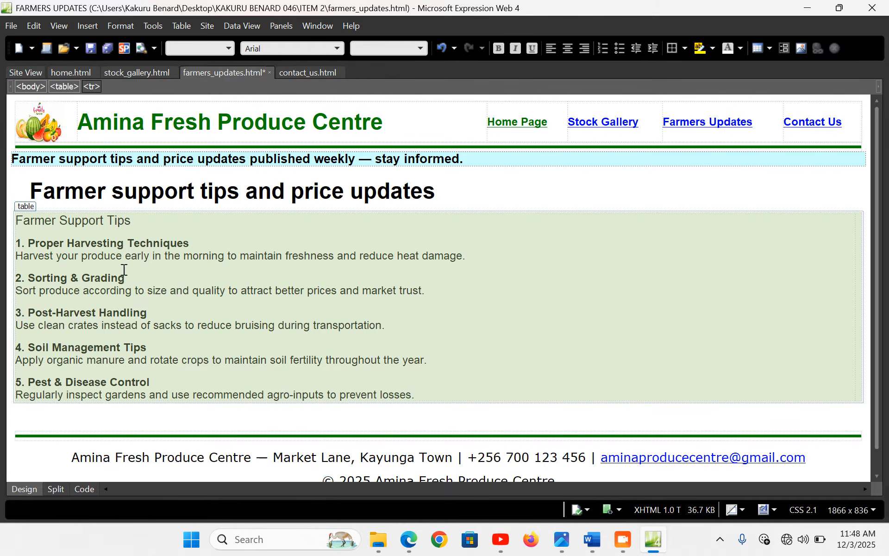
Turn the Farmer Support Tips title into a bold Heading 2
drag(133, 221, 13, 219)
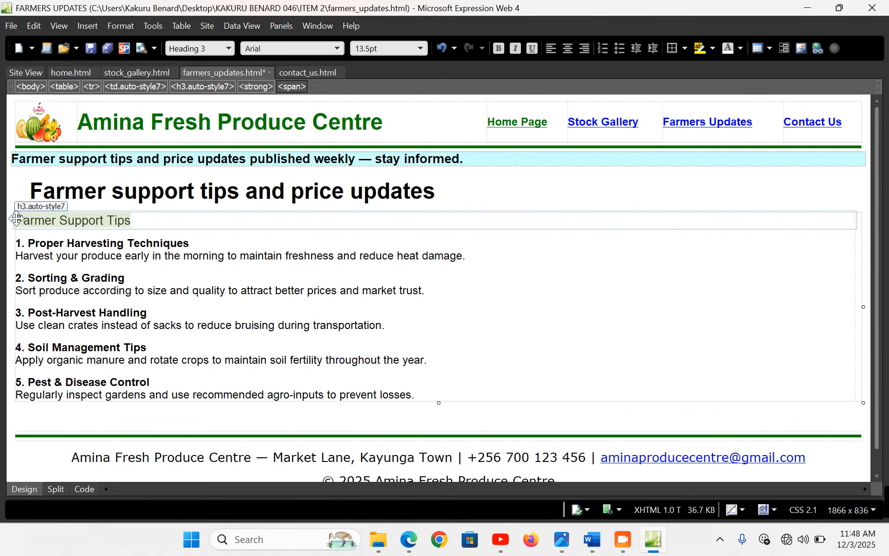
click(229, 49)
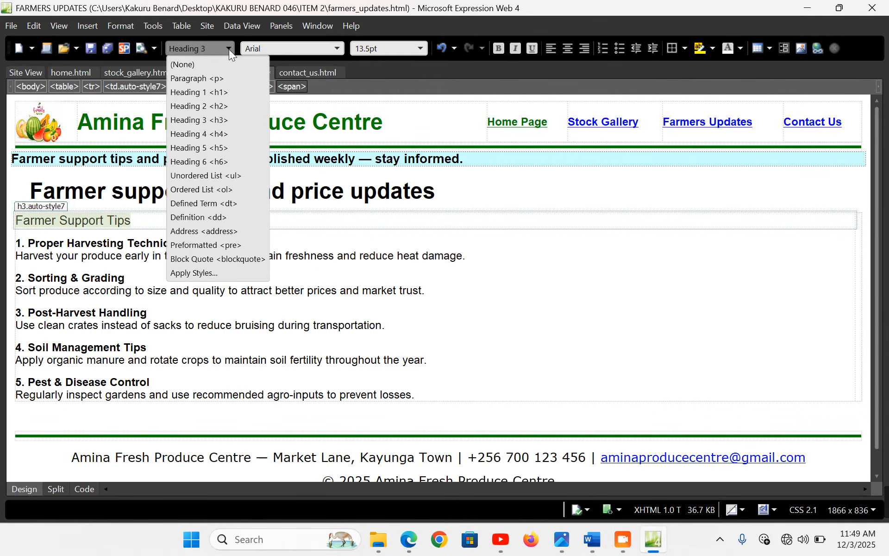
click(201, 104)
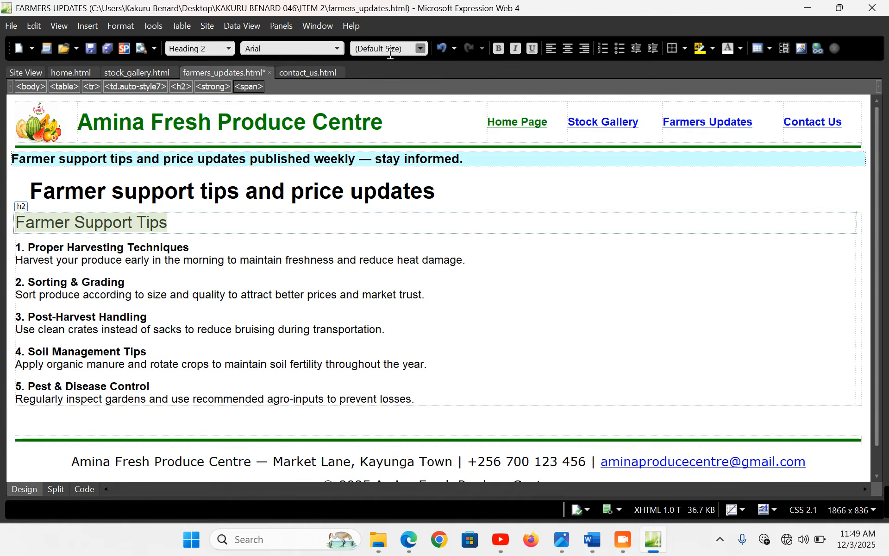
click(497, 50)
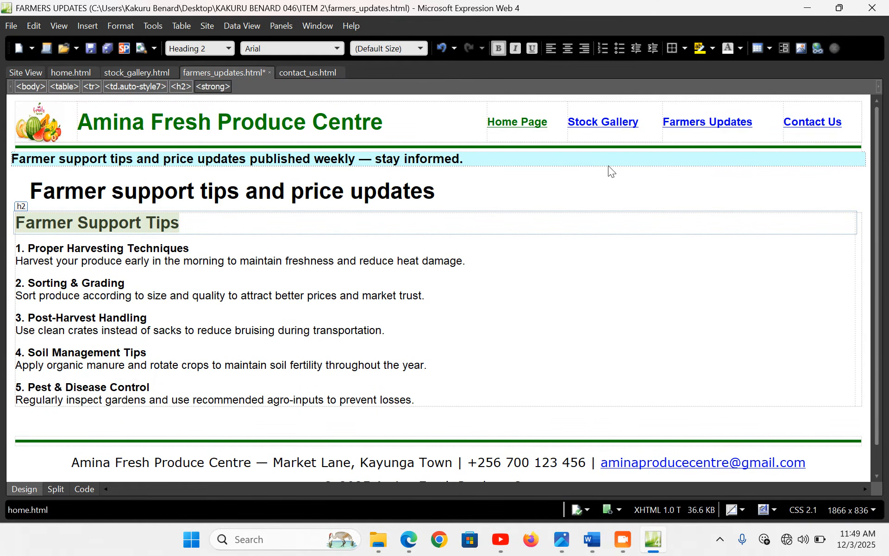
click(856, 267)
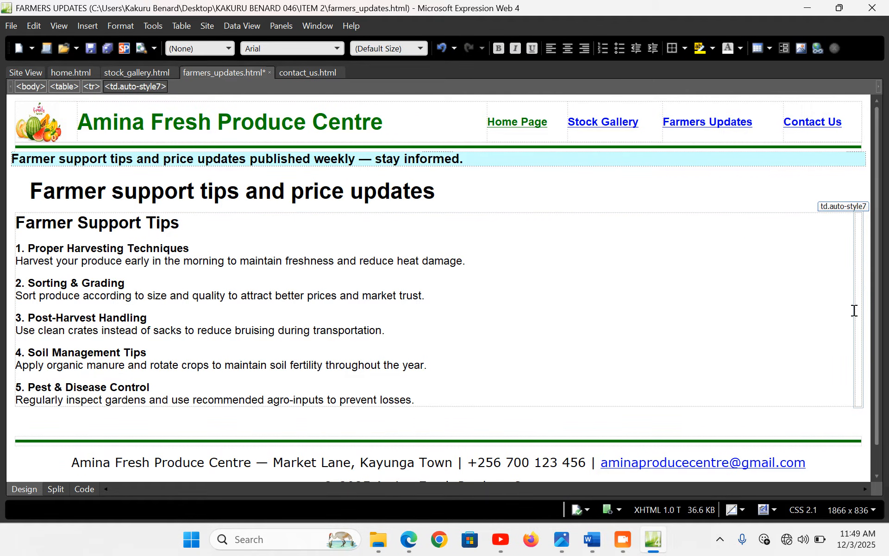
Insert the pineapple image from file into the tips table
click(88, 26)
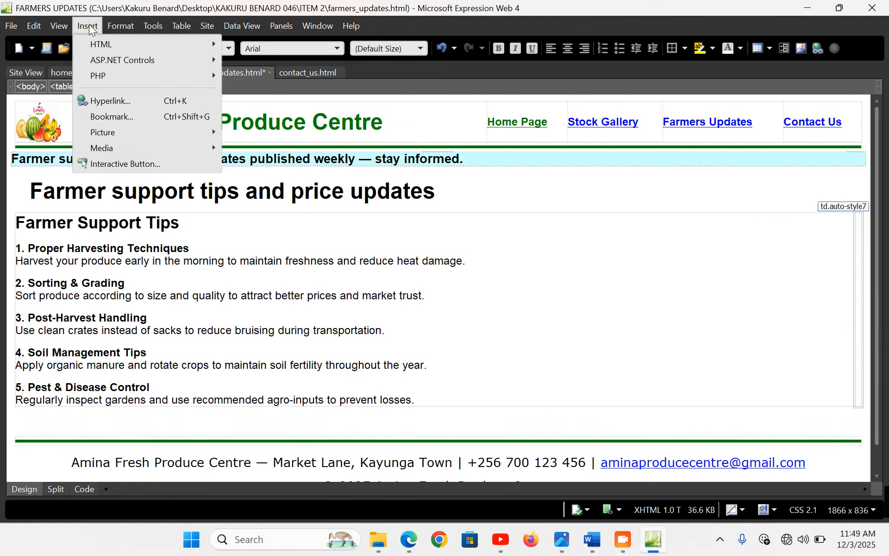
click(258, 136)
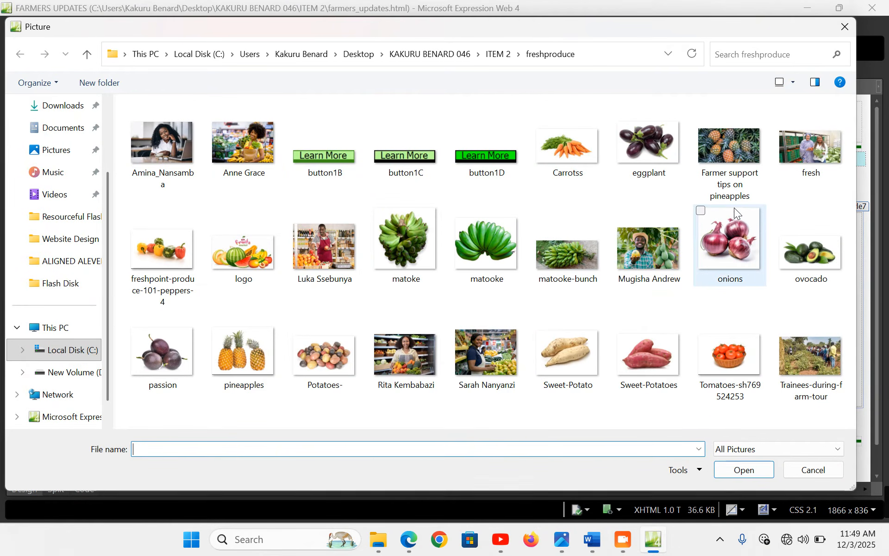
double_click(732, 138)
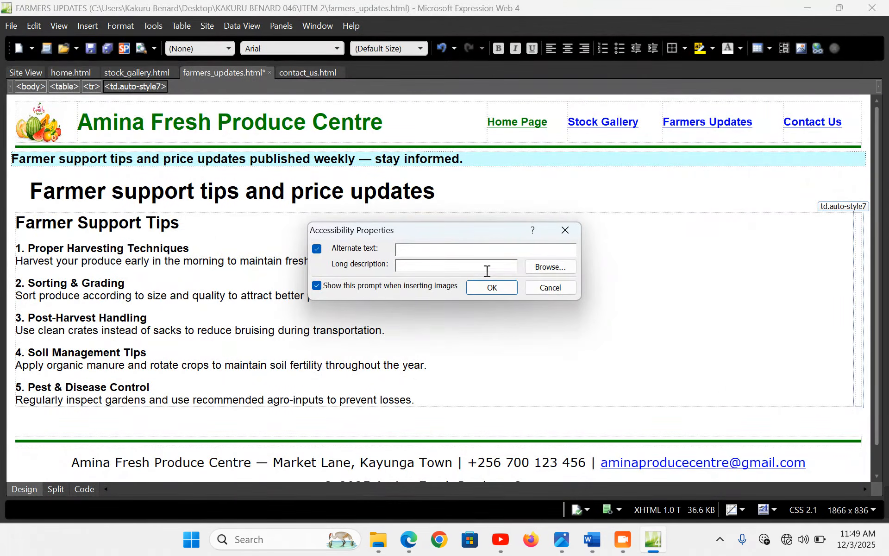
click(496, 286)
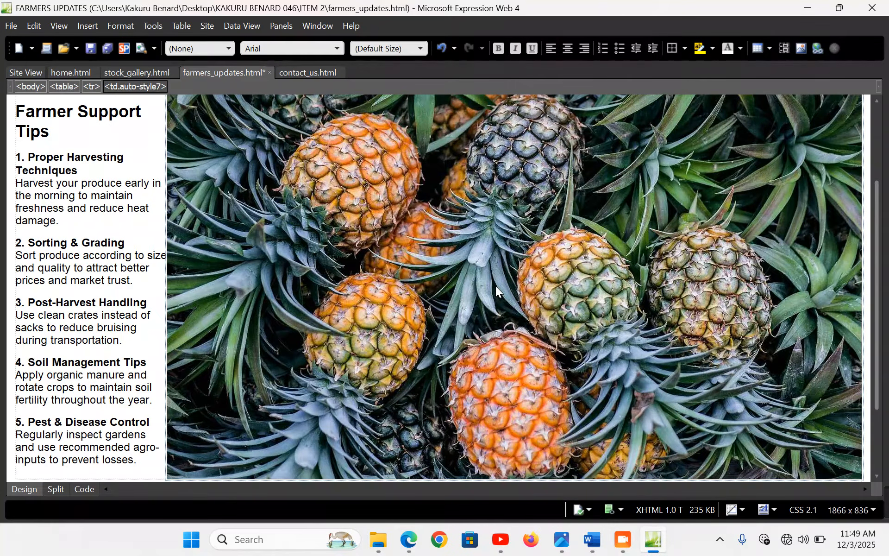
Turn off Keep aspect ratio for the pineapple picture and change its width from 1500 to 500
double_click(412, 271)
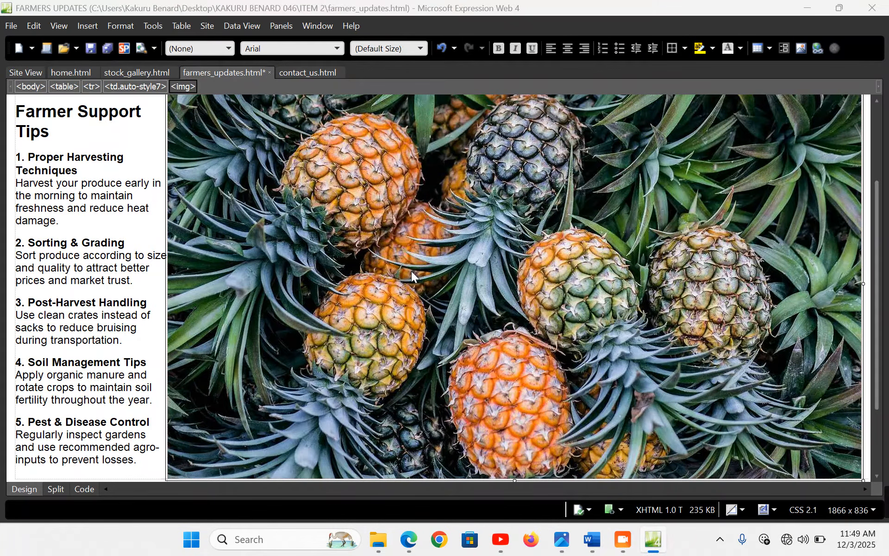
click(342, 163)
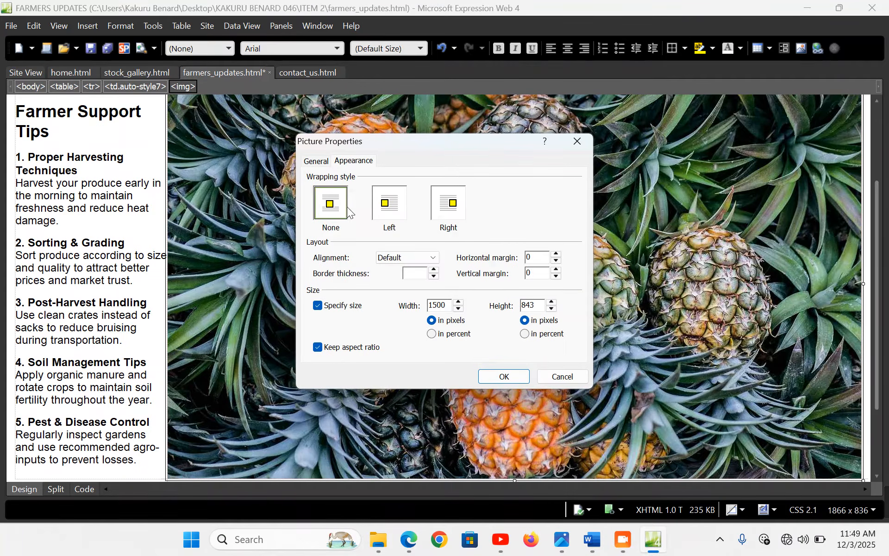
click(353, 348)
key(BackSpace)
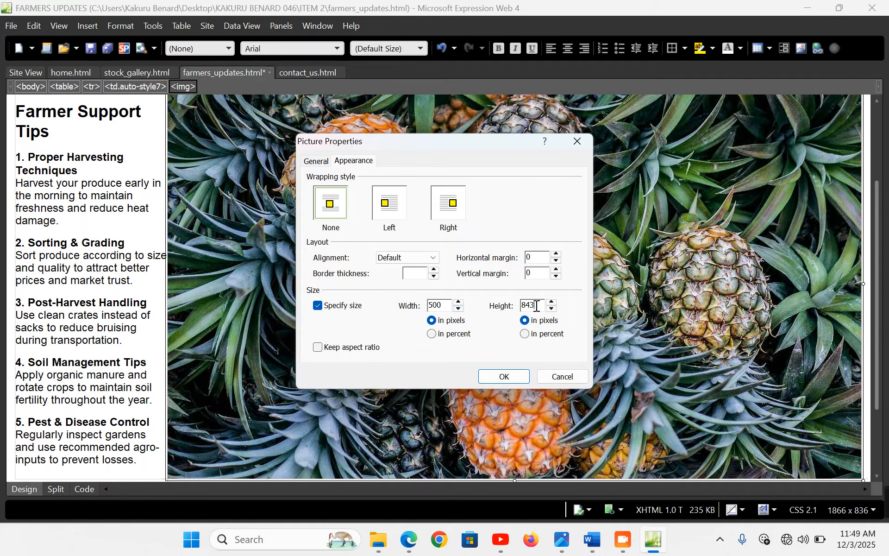
double_click(536, 306)
Apply a height of 300 to the pineapple picture and save farmers_updates.html
text(300)
click(504, 374)
click(346, 341)
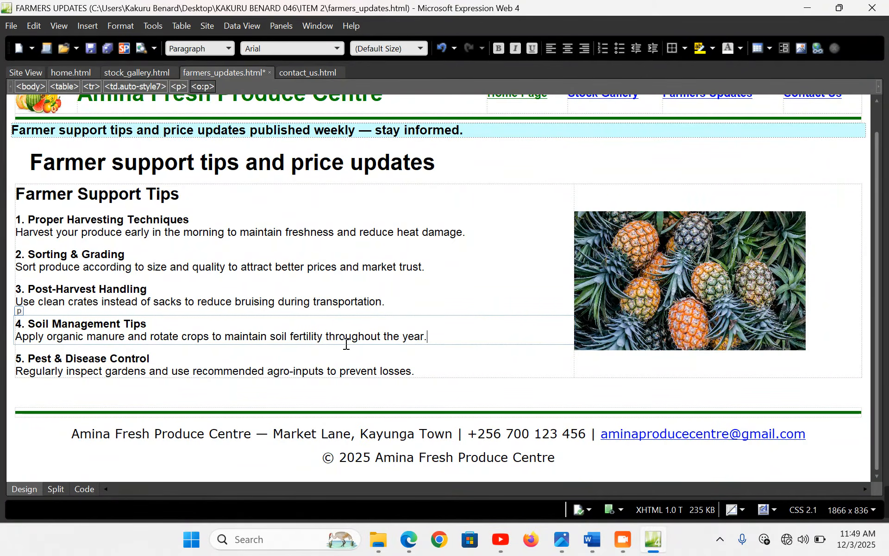
key(ctrl+s)
Preview the Farmers Updates page in Edge with the tips beside the pineapple picture
click(413, 539)
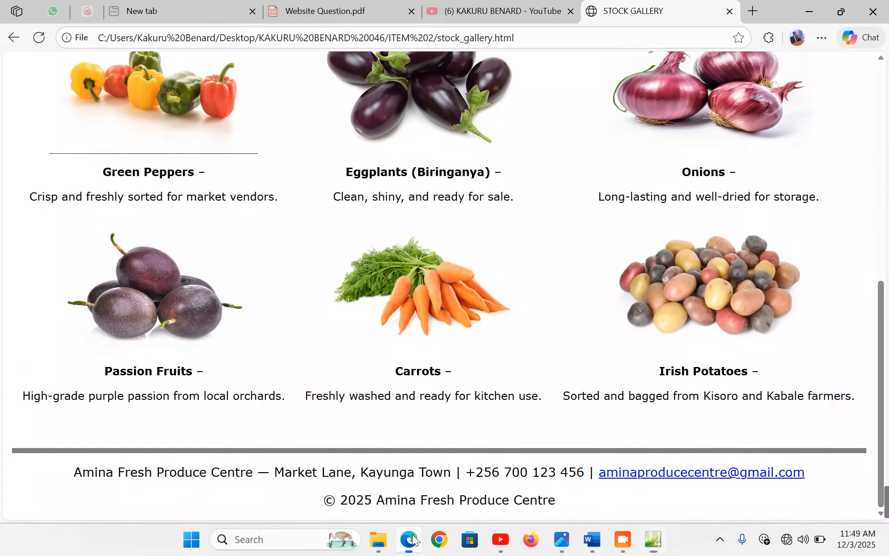
scroll(455, 225, up, 10)
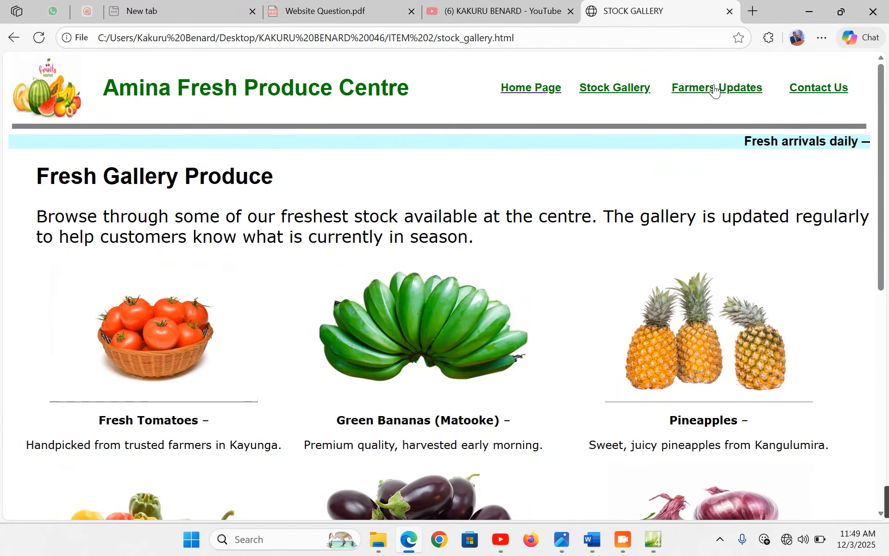
click(715, 89)
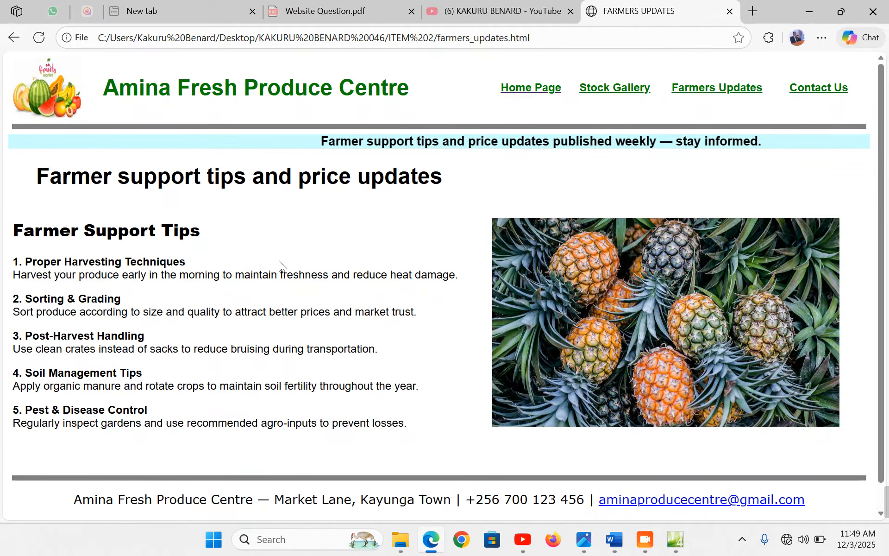
Select the Weekly Price Updates heading in the Word notes and return to Expression Web
click(615, 539)
scroll(59, 348, down, 3)
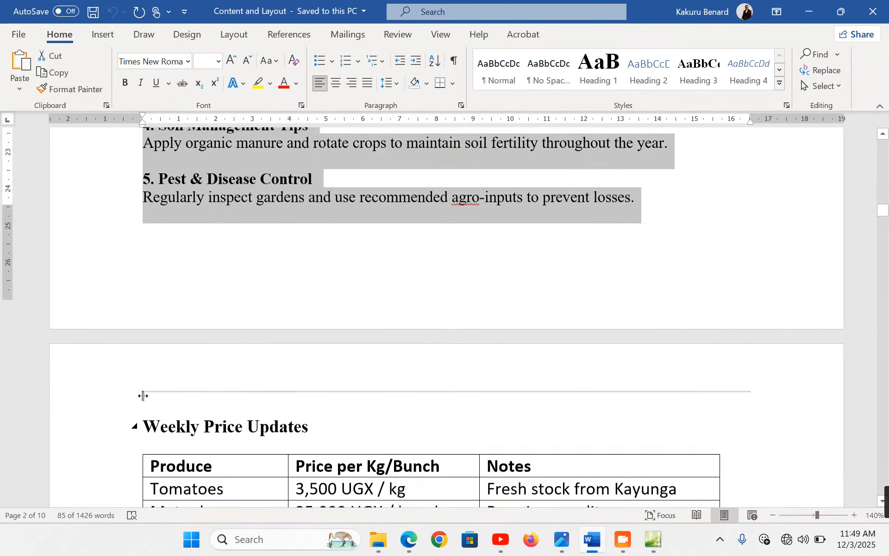
click(65, 360)
key(ctrl+c)
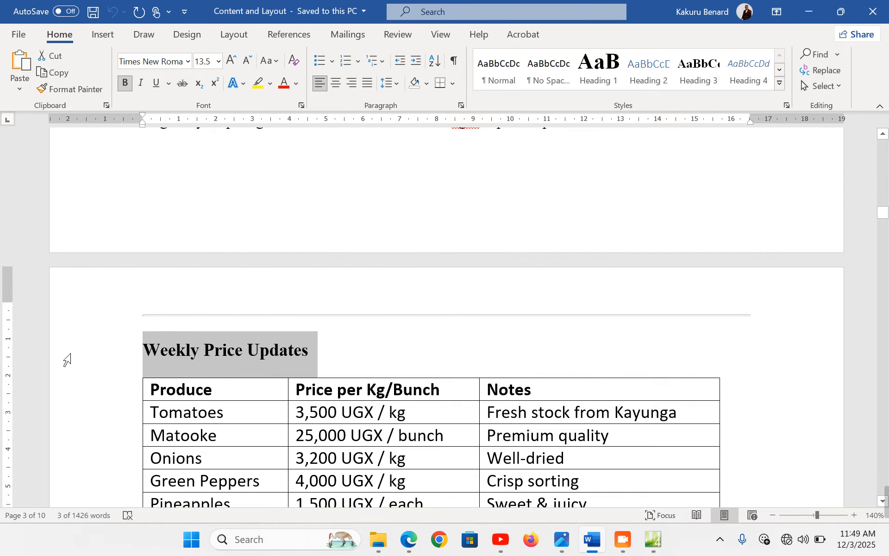
click(653, 540)
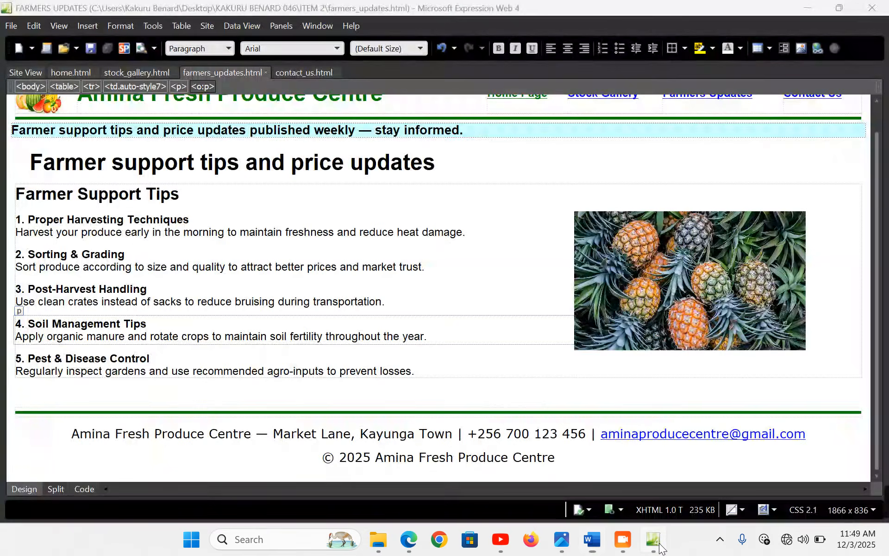
Paste the 'The Weekly Price Updates' heading below the tips table and select it
click(106, 387)
click(101, 395)
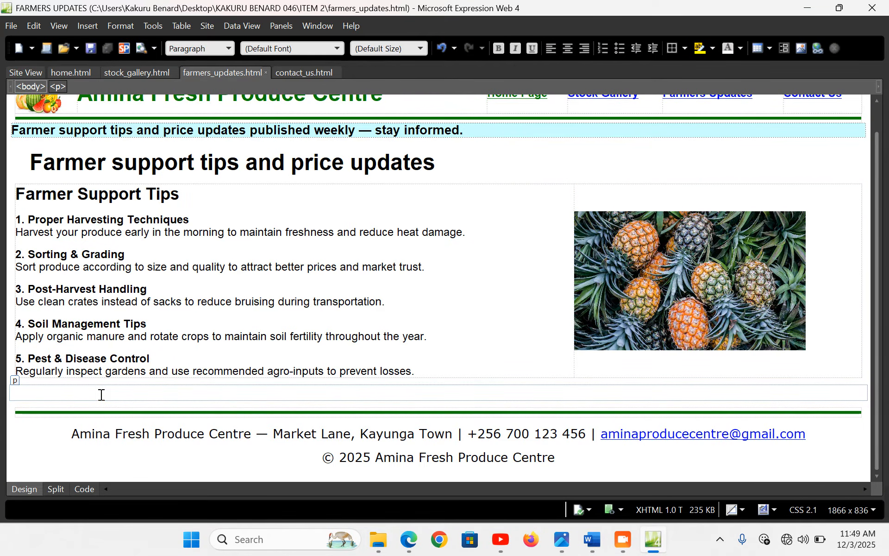
key(ctrl+v)
key(BackSpace)
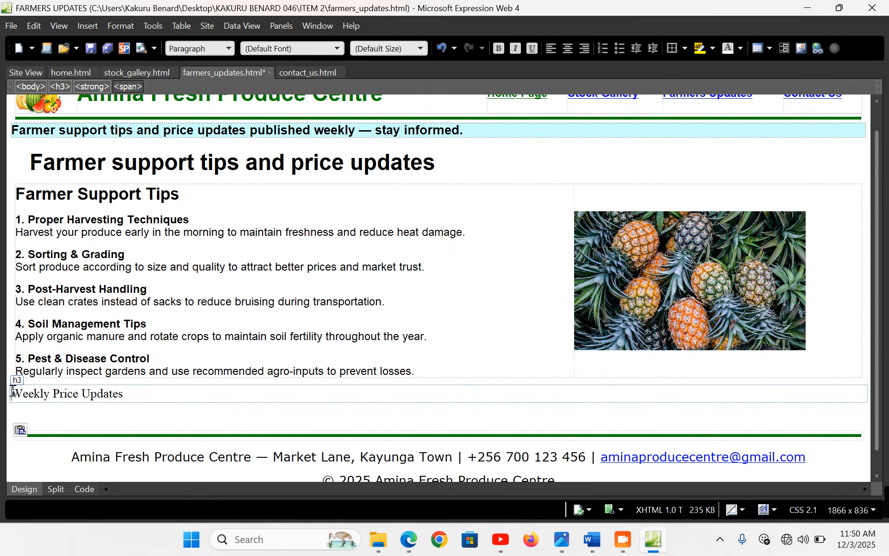
click(12, 391)
text(The)
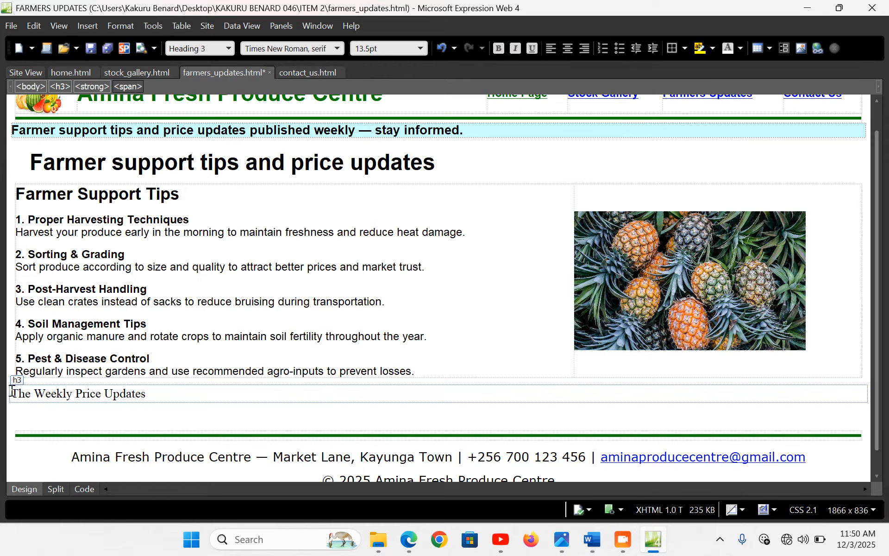
drag(162, 393, 4, 391)
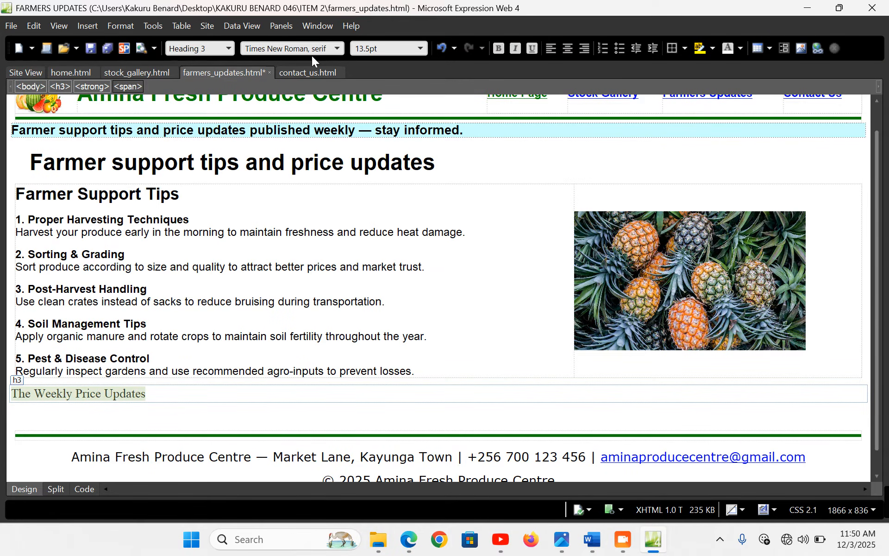
Format the heading as a left-aligned, bold Arial Heading 1
click(589, 46)
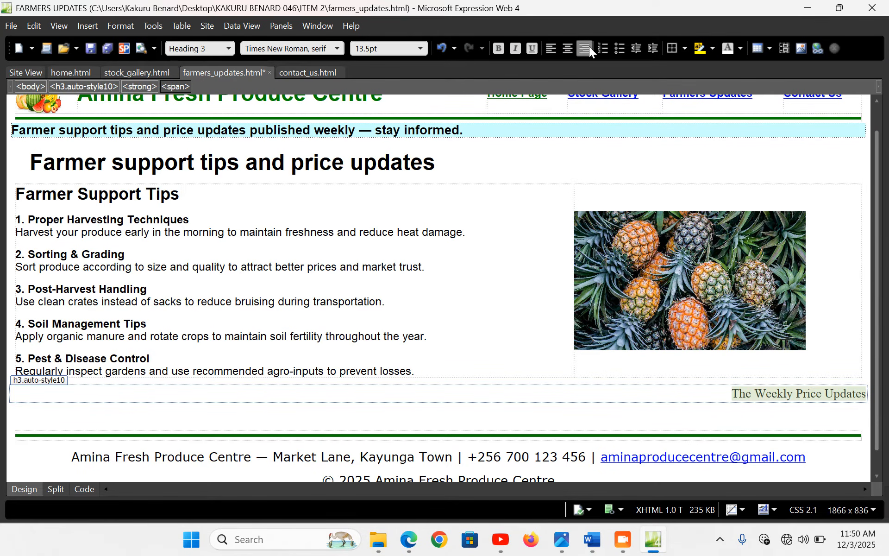
click(552, 47)
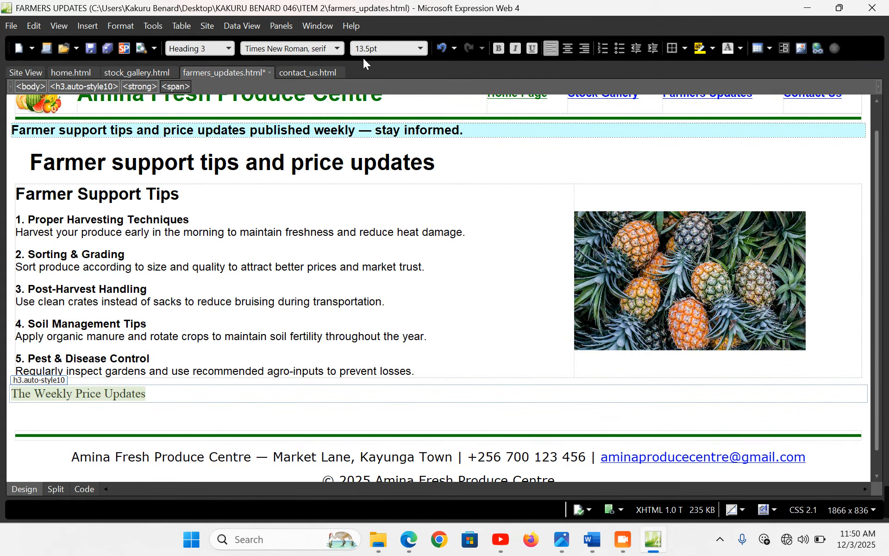
click(229, 49)
click(216, 93)
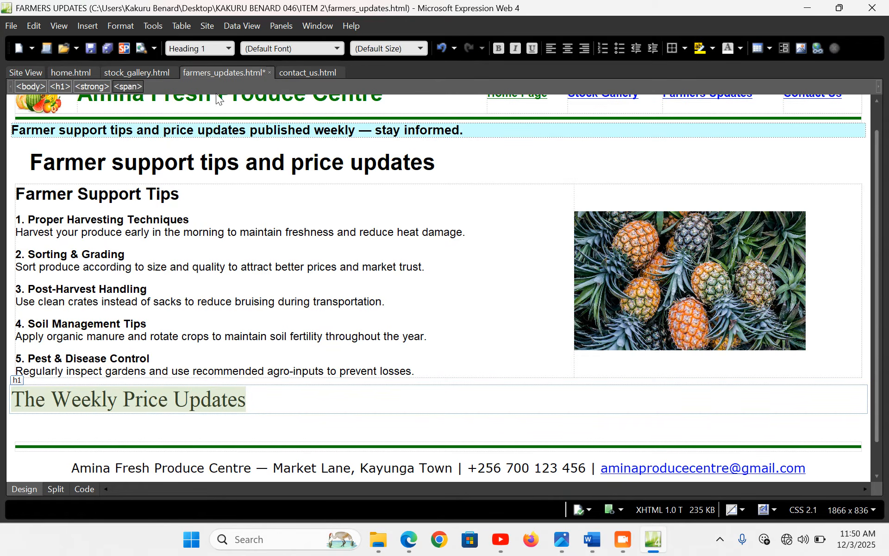
click(337, 49)
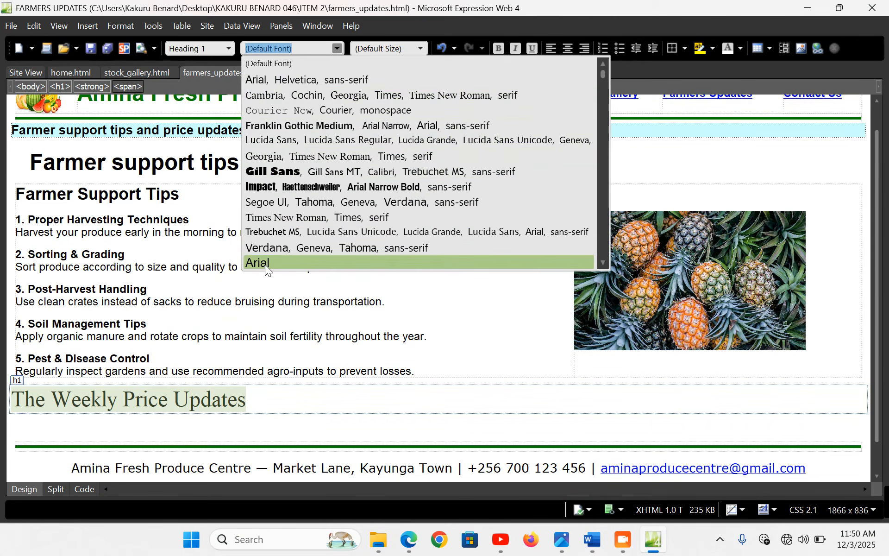
click(265, 262)
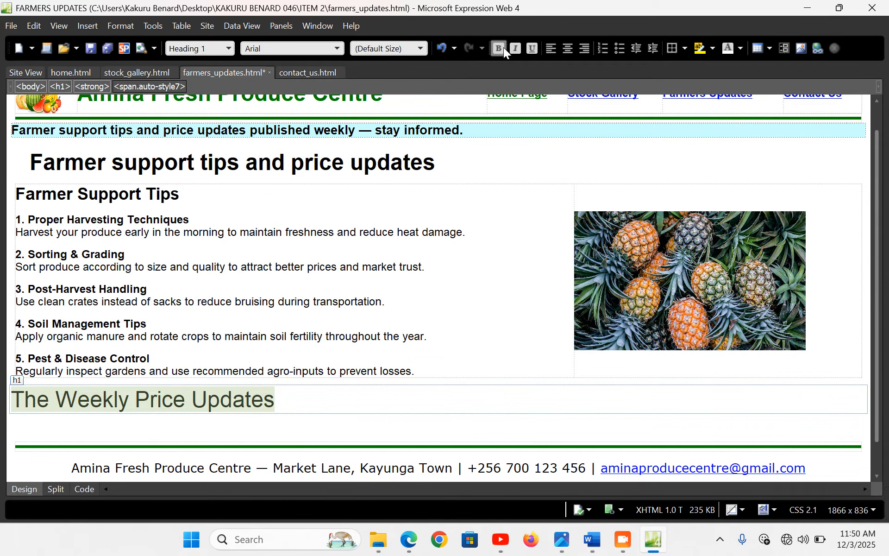
click(498, 48)
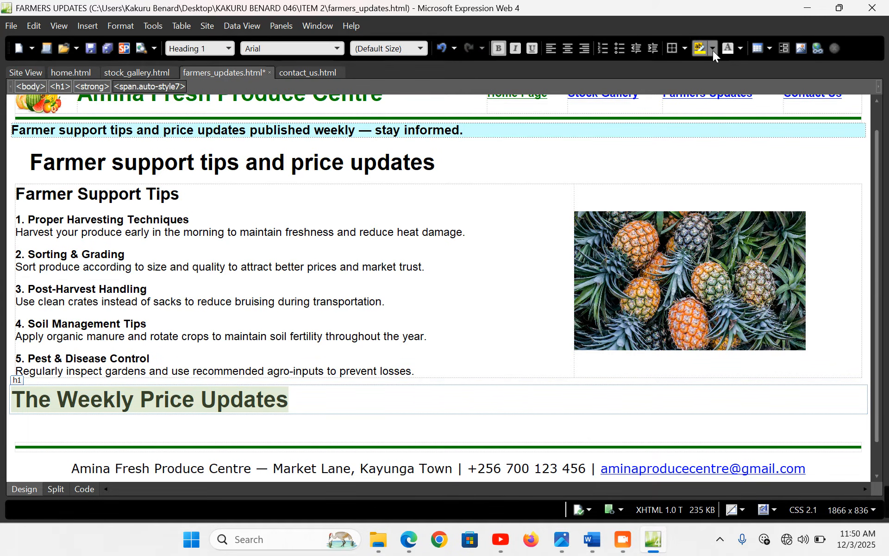
click(202, 423)
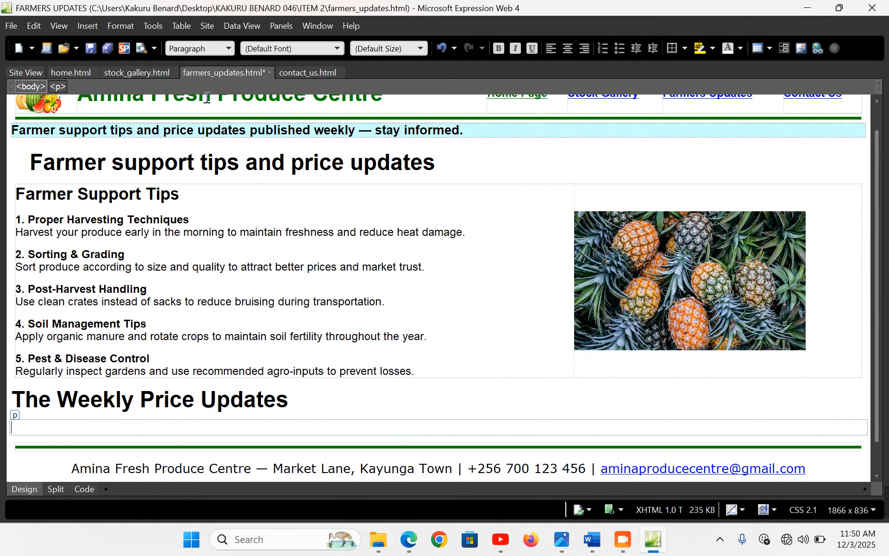
click(179, 26)
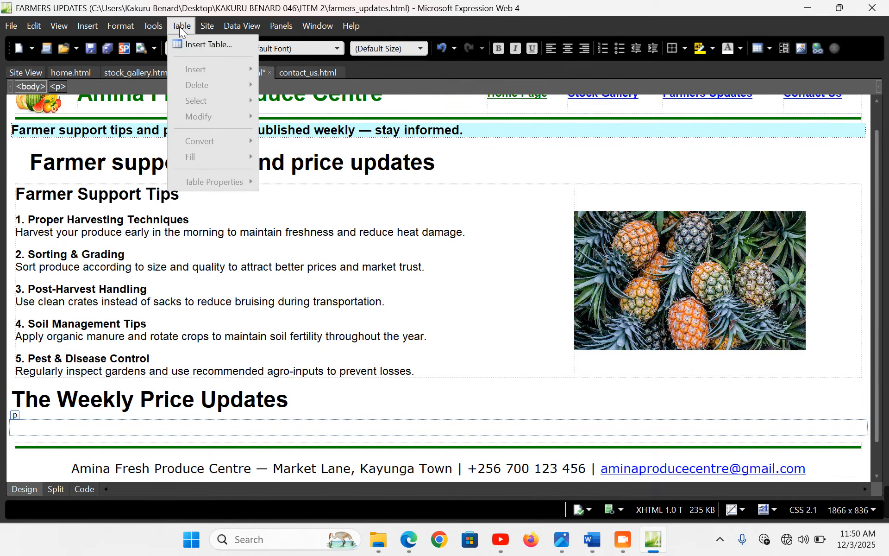
click(204, 46)
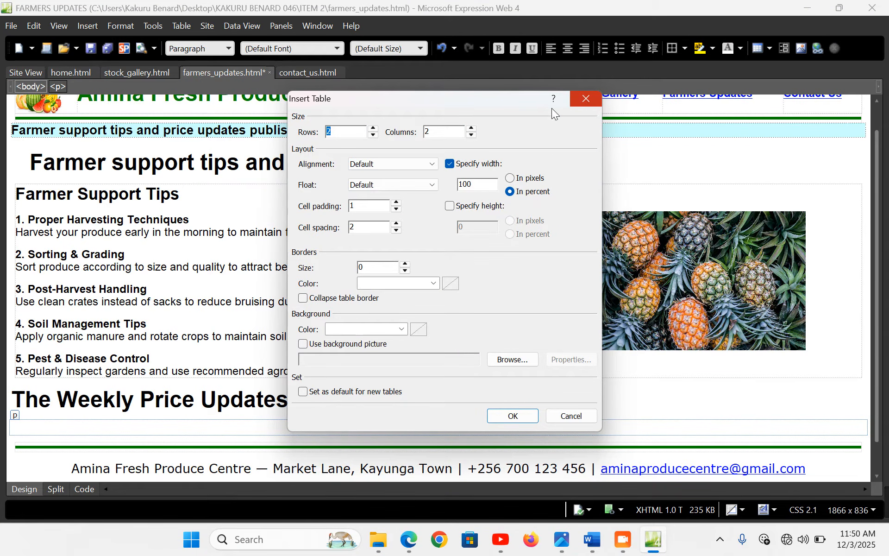
click(373, 129)
click(373, 129)
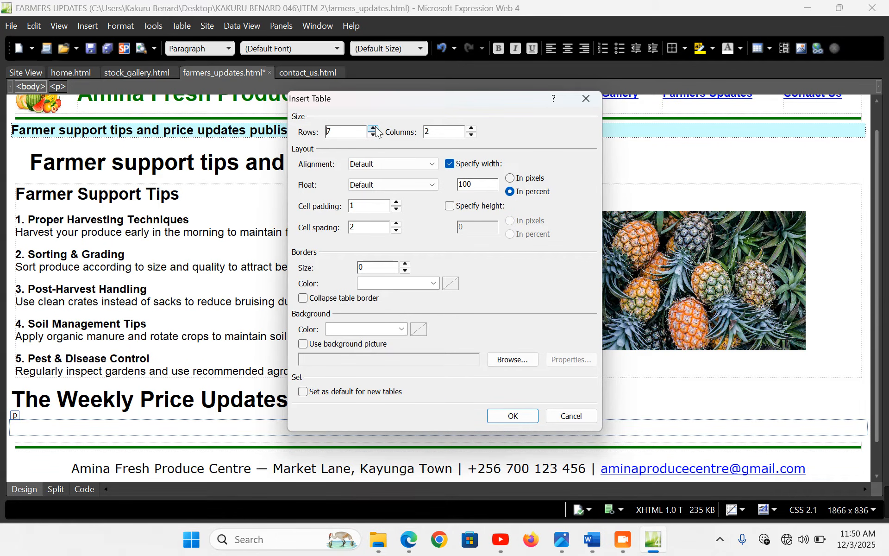
click(472, 136)
drag(477, 184, 443, 184)
text(99)
click(403, 327)
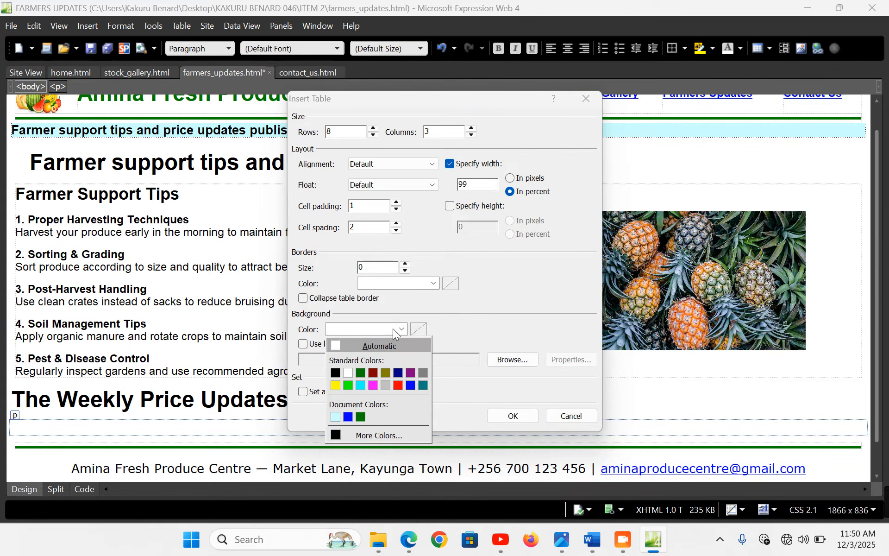
click(448, 316)
click(572, 416)
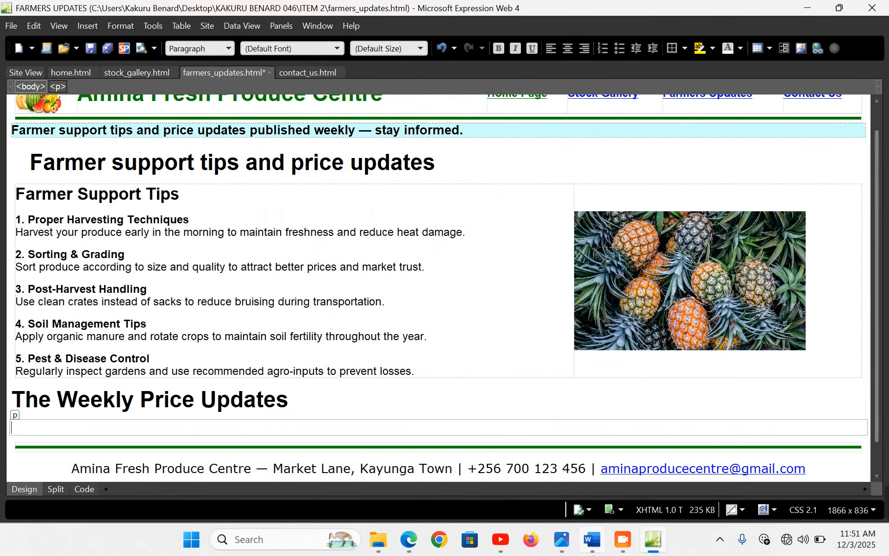
Copy the whole Weekly Price Updates table from the Word document, then return to Expression Web
click(592, 539)
scroll(170, 352, down, 3)
click(148, 334)
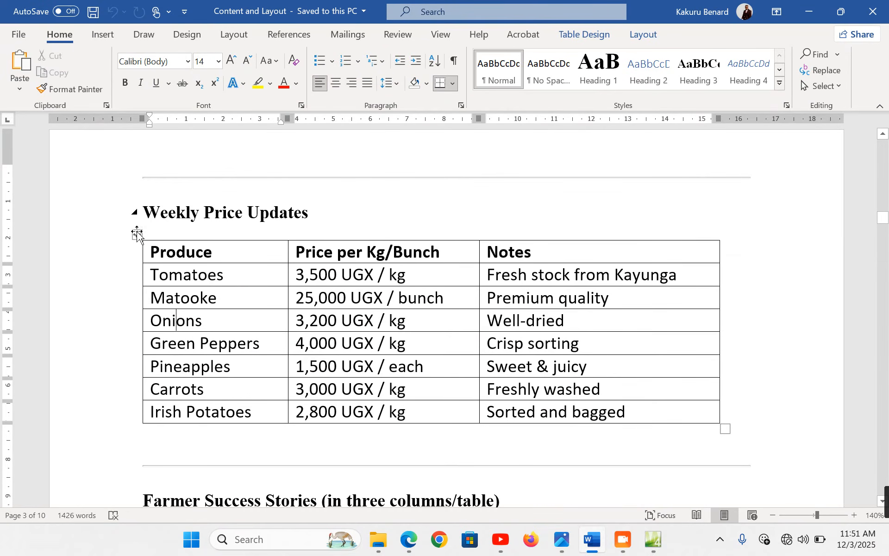
click(137, 236)
key(ctrl+c)
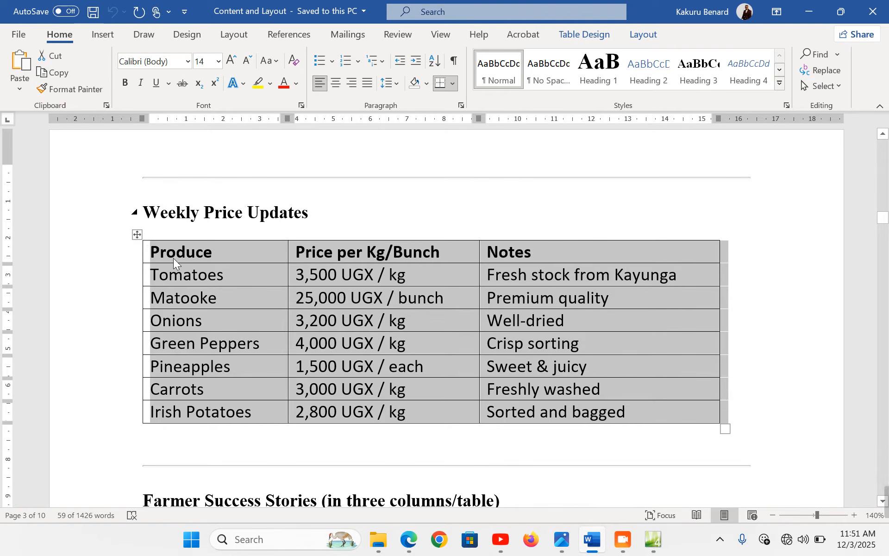
click(197, 274)
click(176, 251)
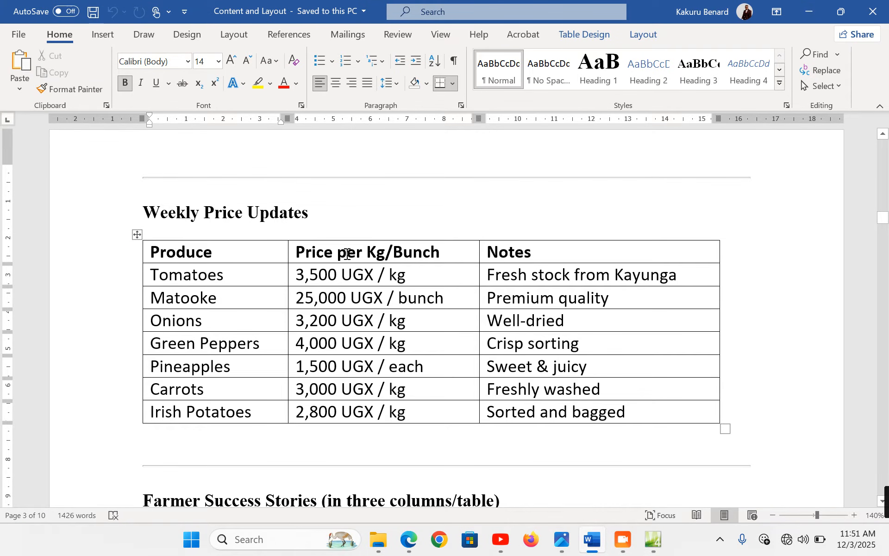
click(362, 253)
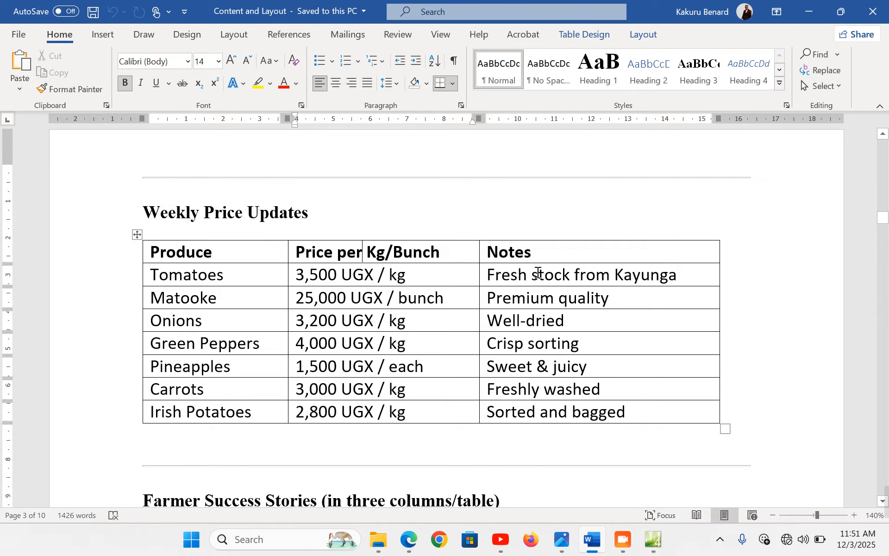
click(538, 273)
click(434, 297)
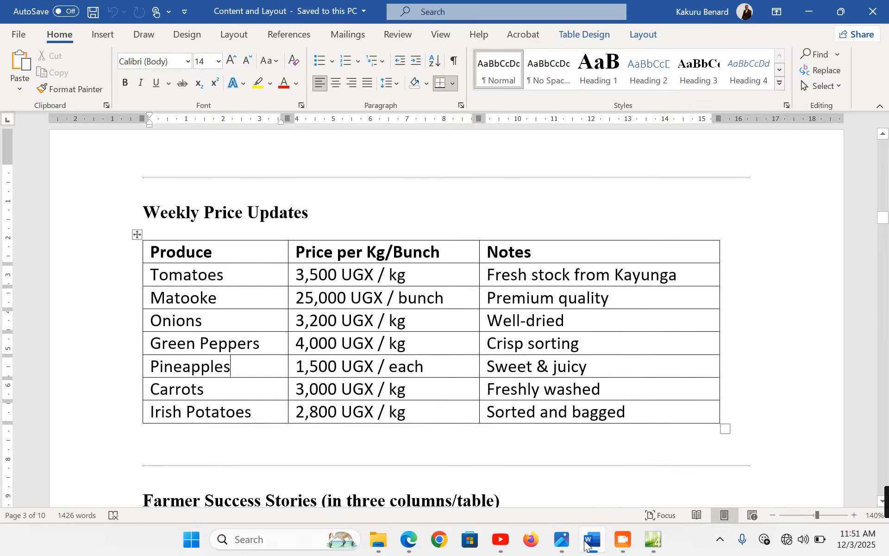
click(653, 540)
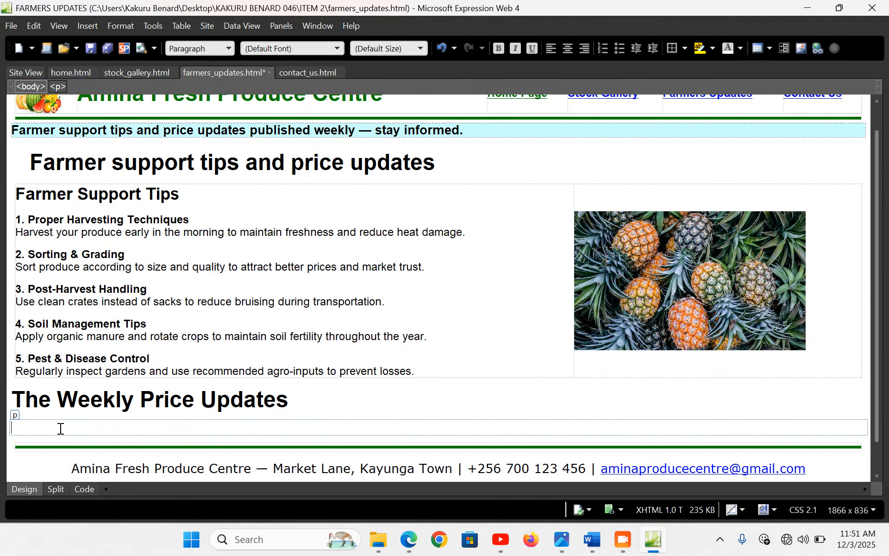
Paste the price table and set width 99, background #CCFFFF and cell padding 1
key(ctrl+v)
scroll(175, 346, down, 1)
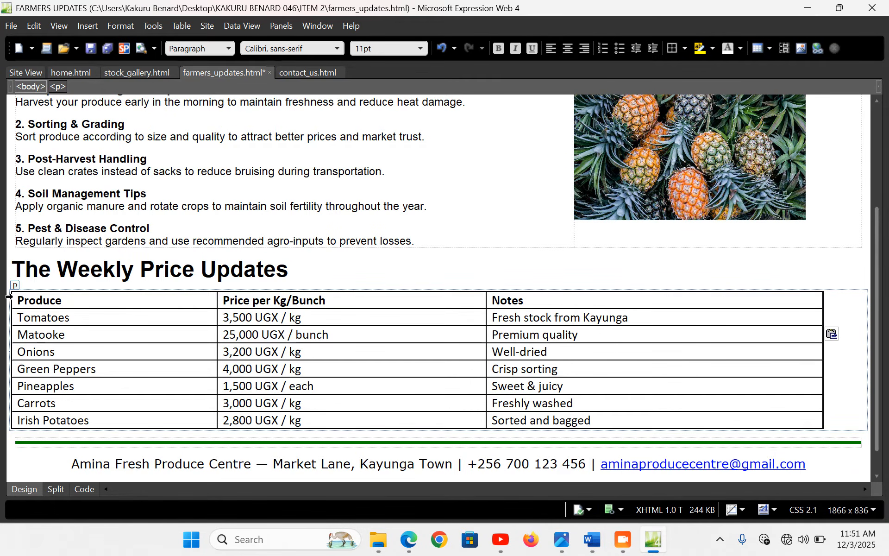
click(56, 317)
right_click(71, 314)
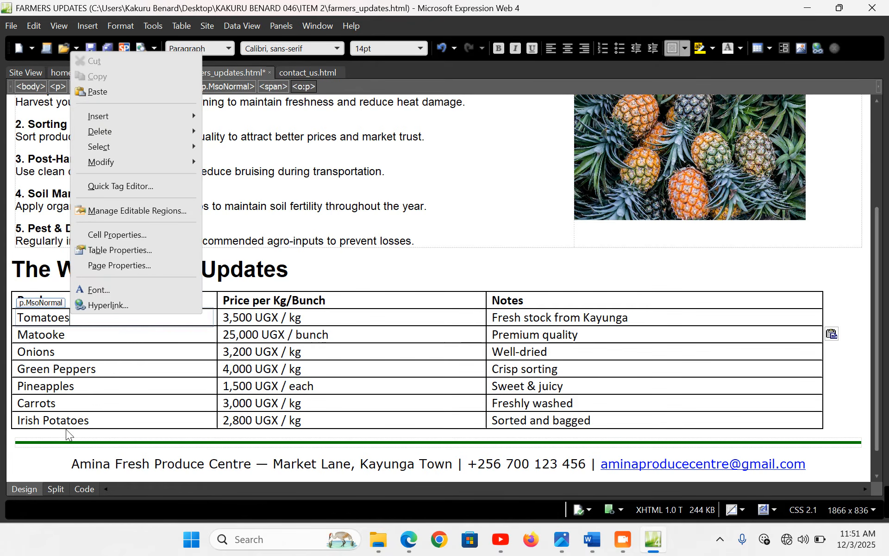
click(132, 250)
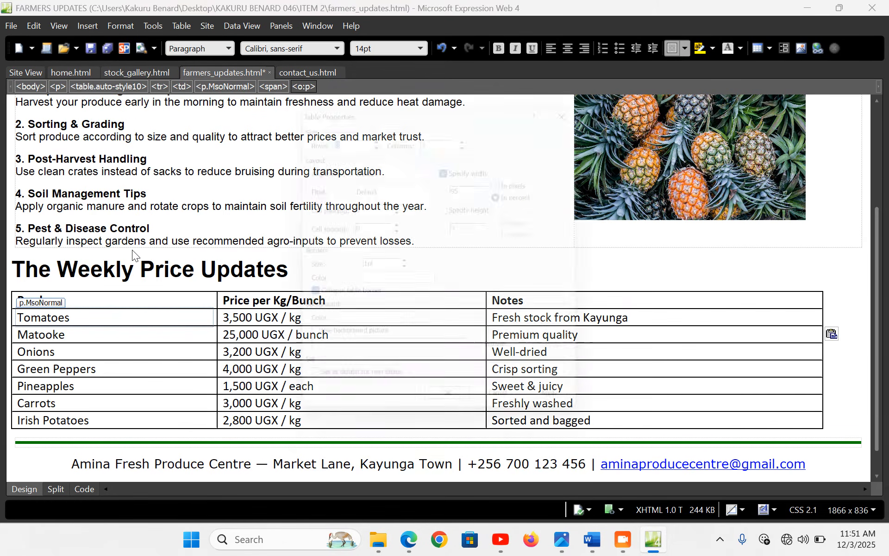
double_click(482, 184)
text(99)
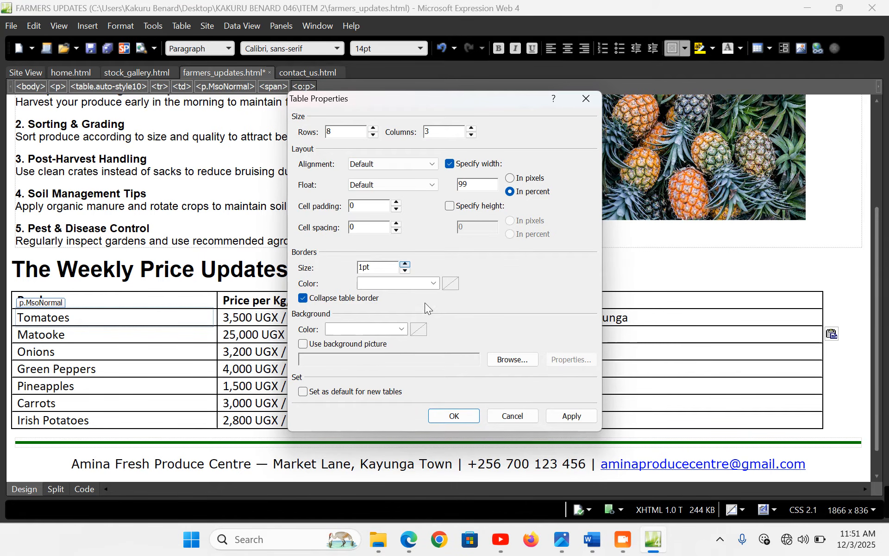
click(401, 329)
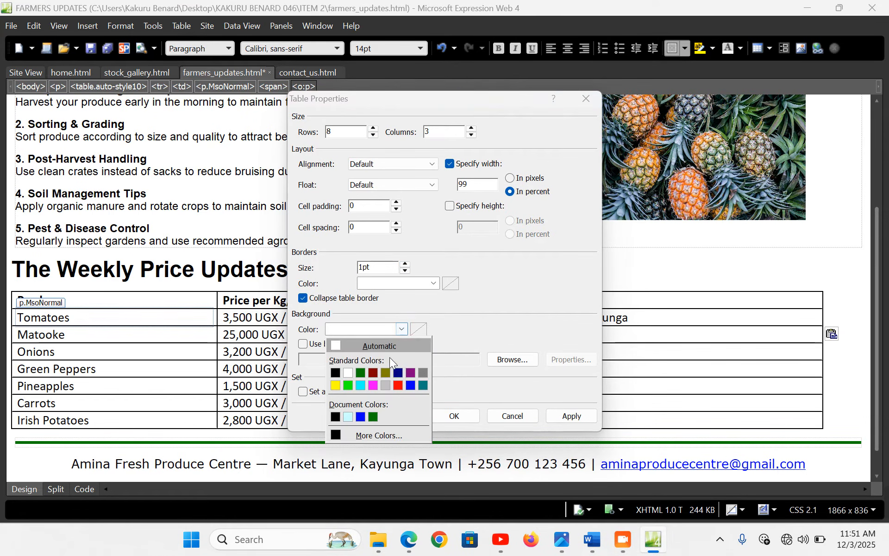
click(347, 417)
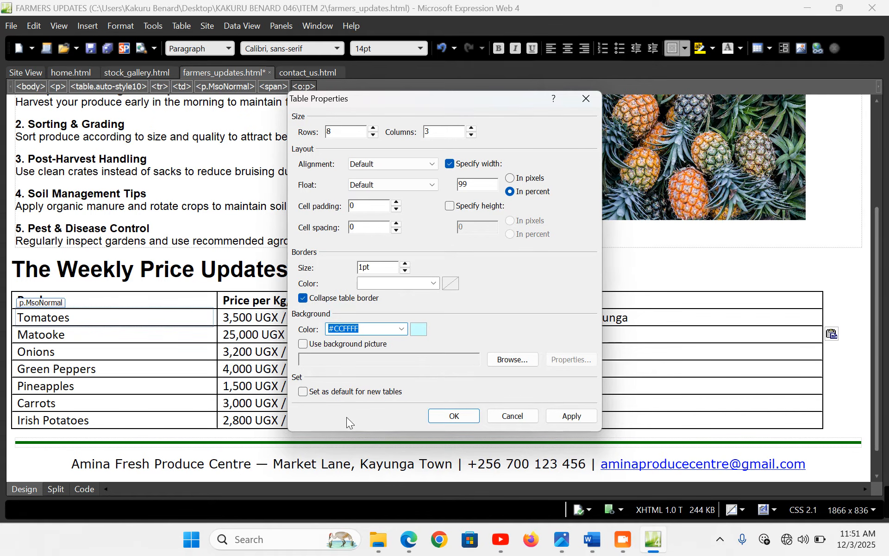
click(396, 203)
click(477, 412)
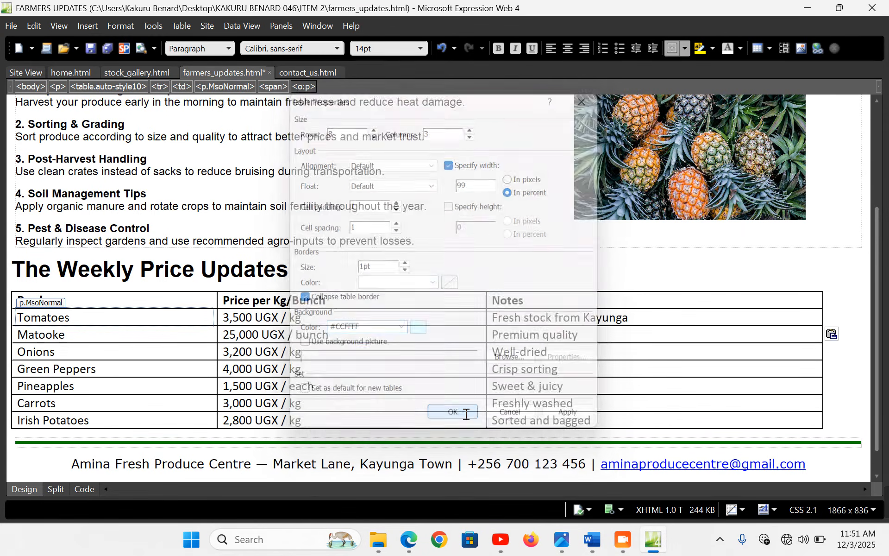
Save farmers_updates.html and reload it in the Edge preview
key(ctrl+s)
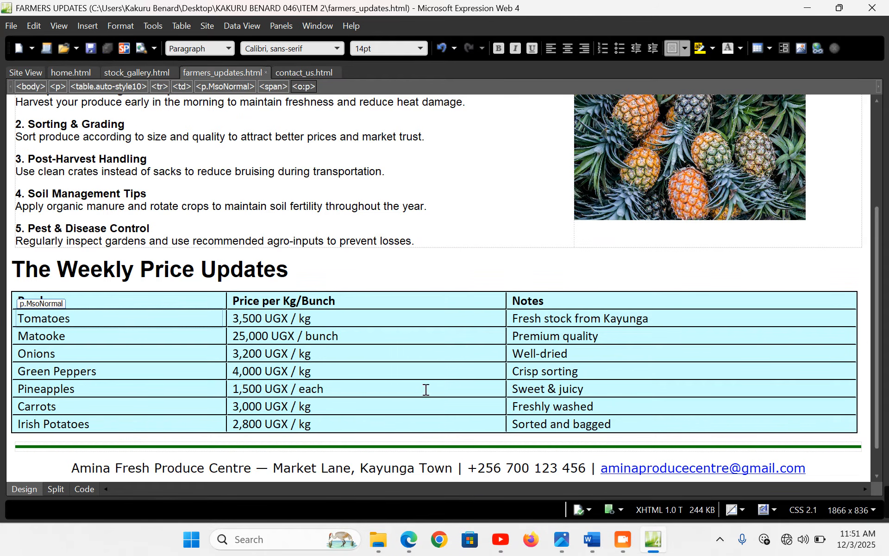
click(410, 539)
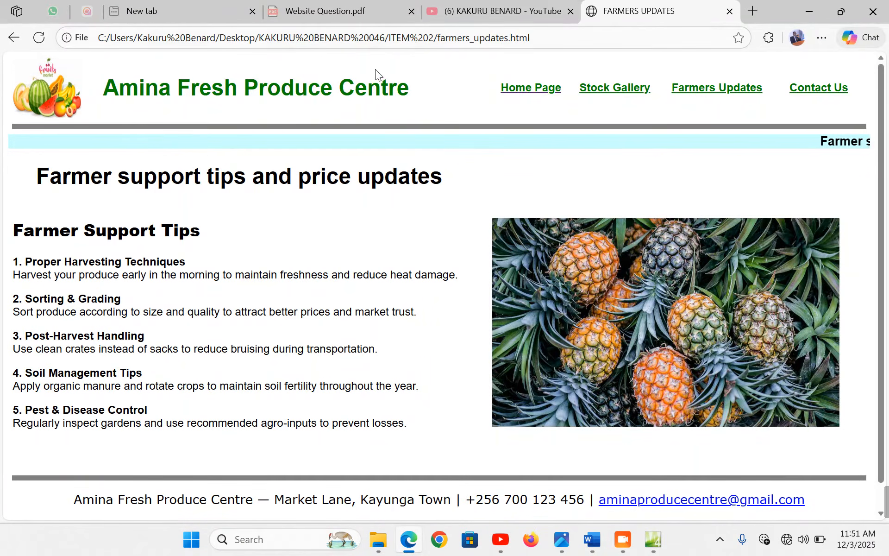
click(728, 92)
scroll(401, 349, down, 6)
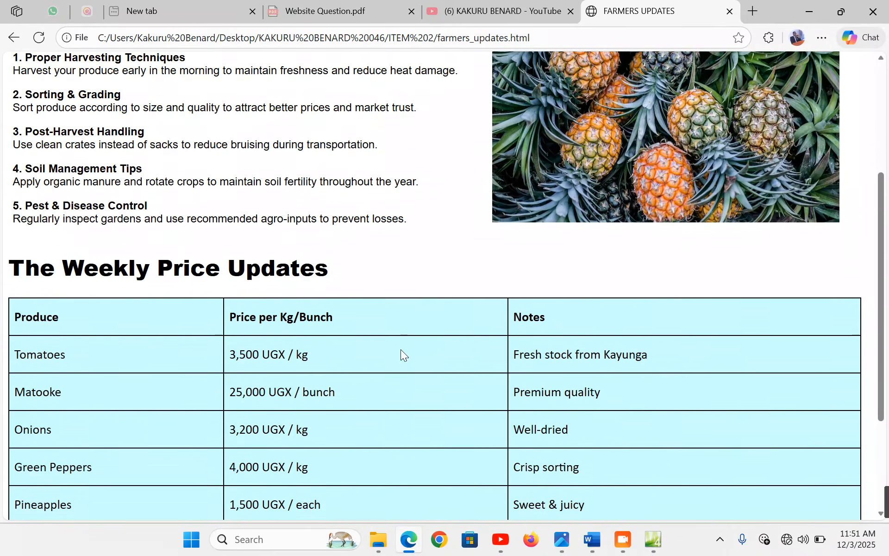
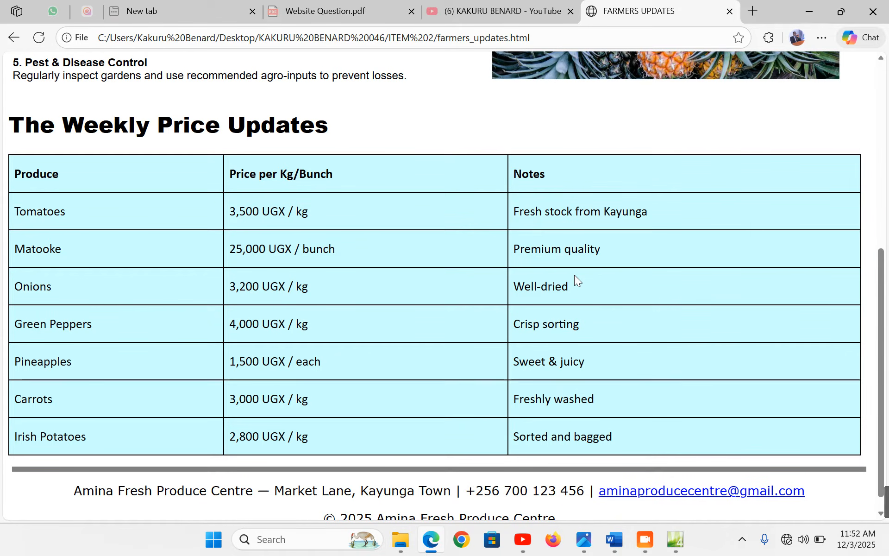
Select the words 'Farmer Success Stories' in the Word document, then return to Expression Web
click(618, 547)
scroll(344, 363, down, 5)
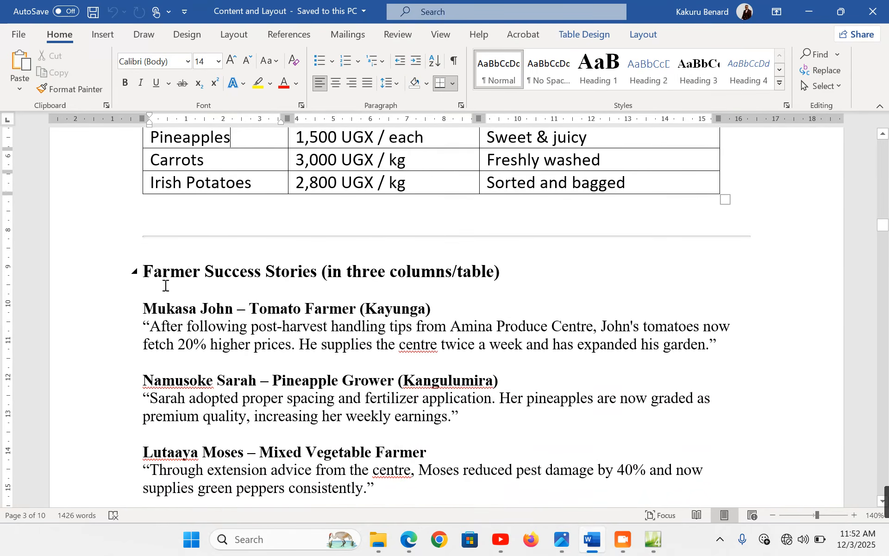
click(69, 284)
click(168, 278)
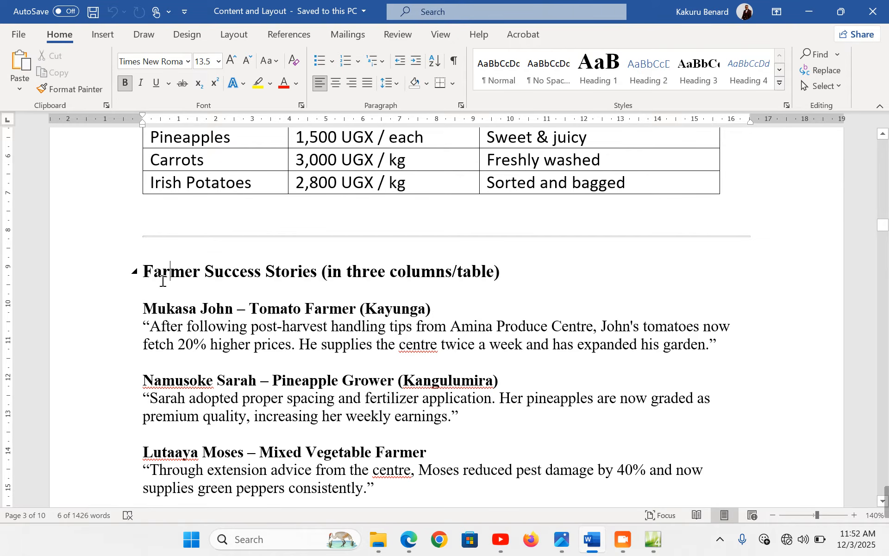
drag(145, 271, 300, 273)
key(ctrl+c)
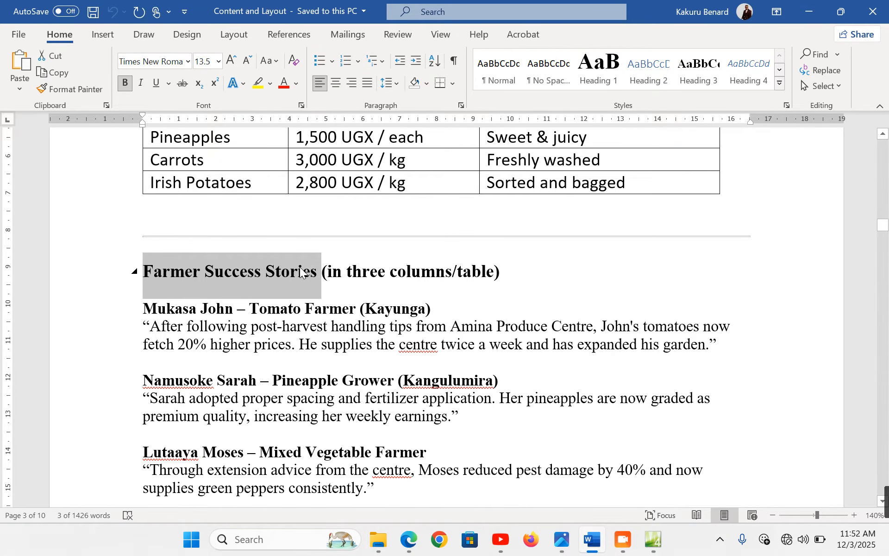
click(655, 542)
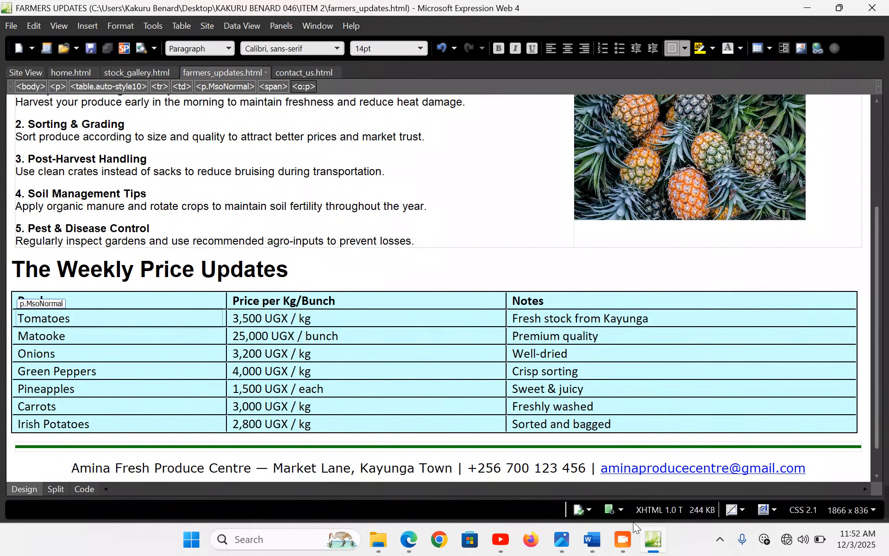
Add an empty paragraph above the green rule and paste Farmer Success Stories into it
click(28, 446)
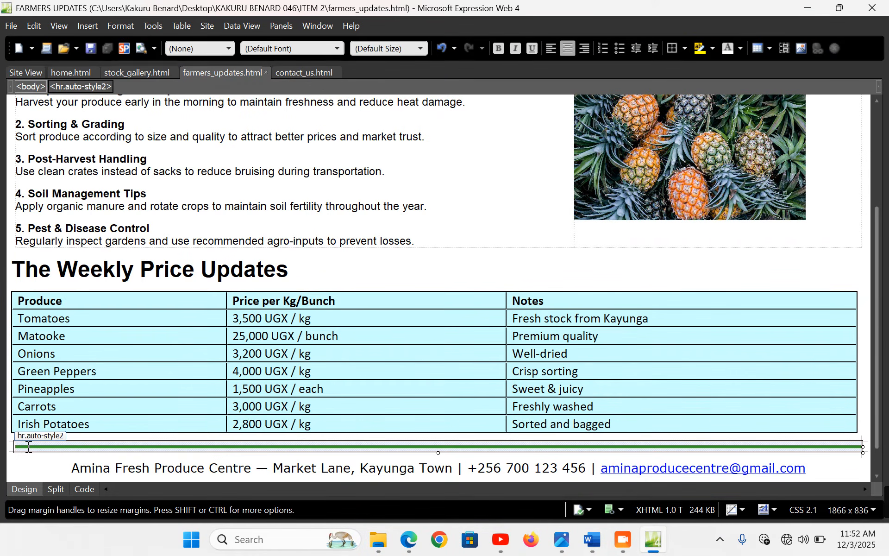
click(18, 446)
key(Return)
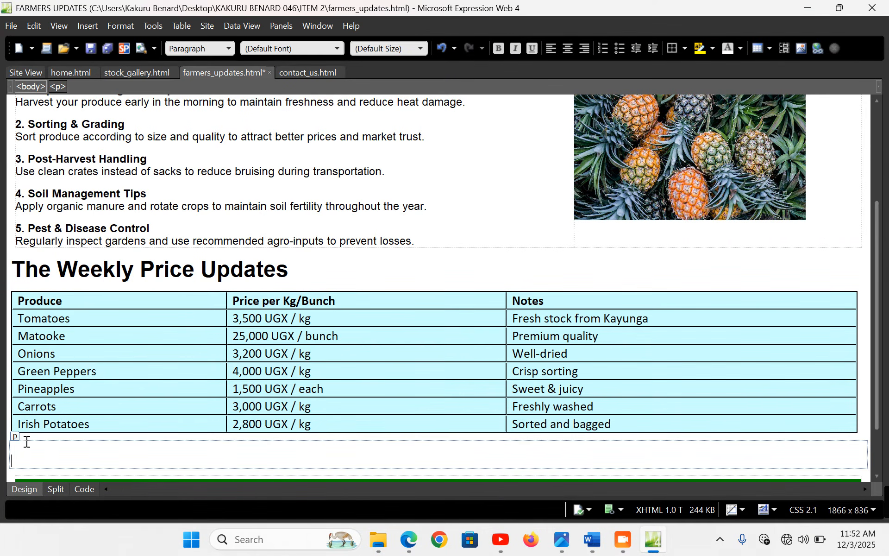
scroll(27, 442, down, 1)
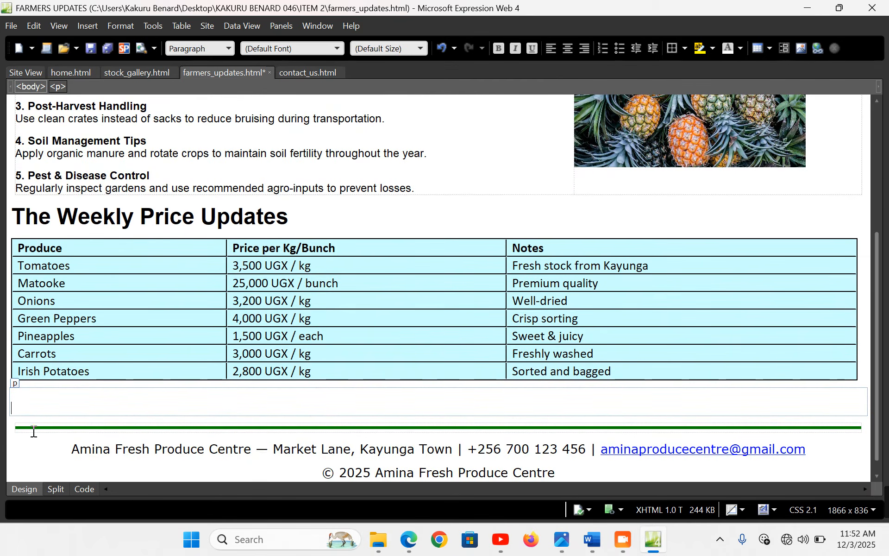
click(57, 427)
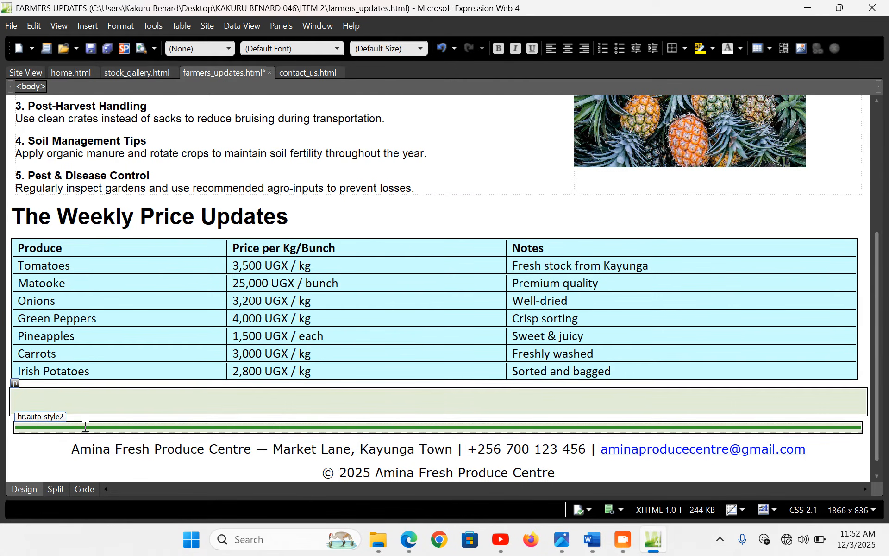
click(49, 399)
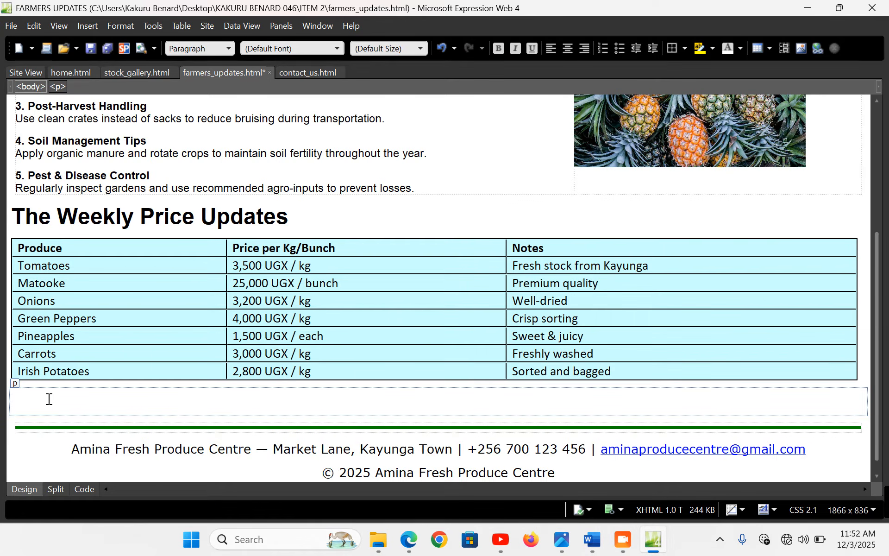
key(ctrl+v)
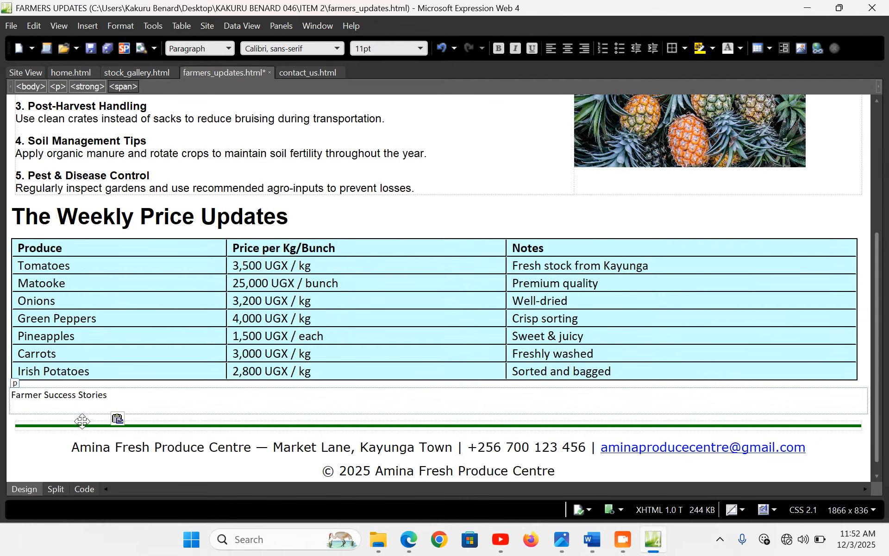
Try Heading 1 on the pasted text, then undo it with the paste and the empty paragraph
key(ctrl+shift+Left)
key(ctrl+shift+Left)
key(ctrl+shift+Left)
key(ctrl+c)
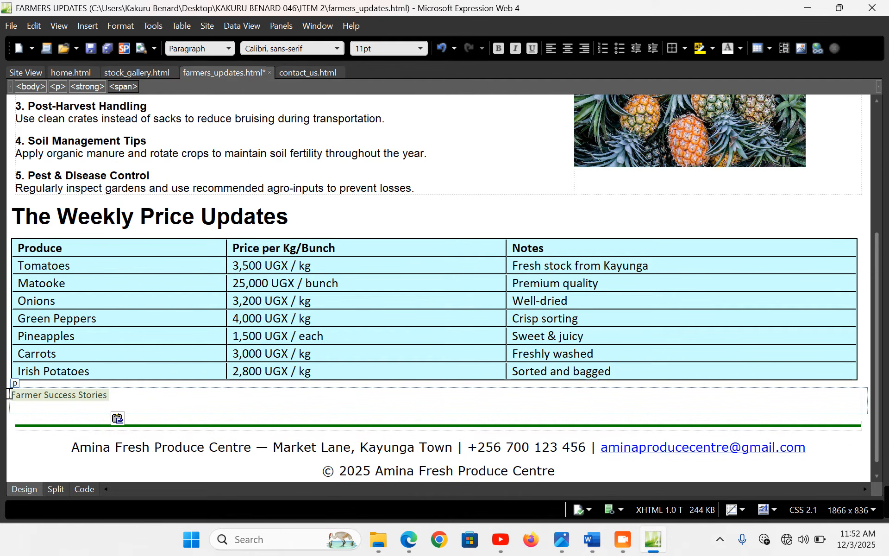
click(227, 48)
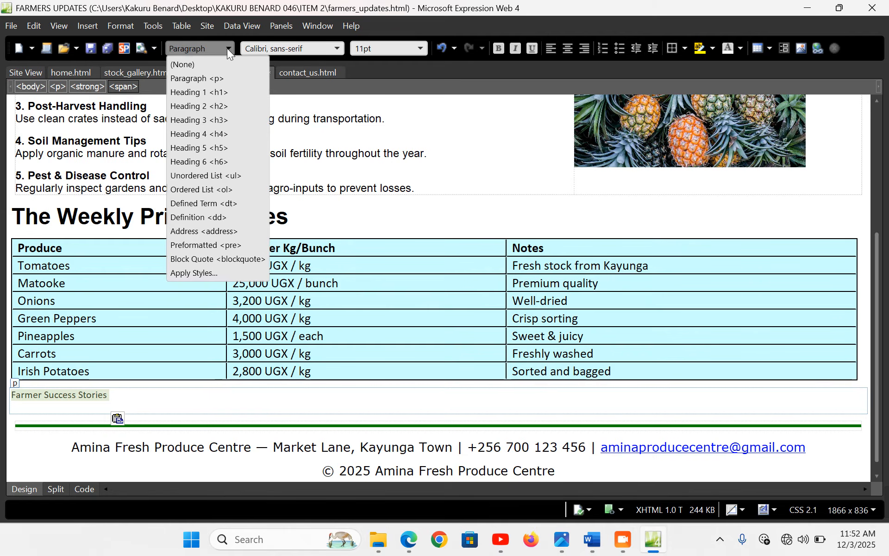
click(208, 92)
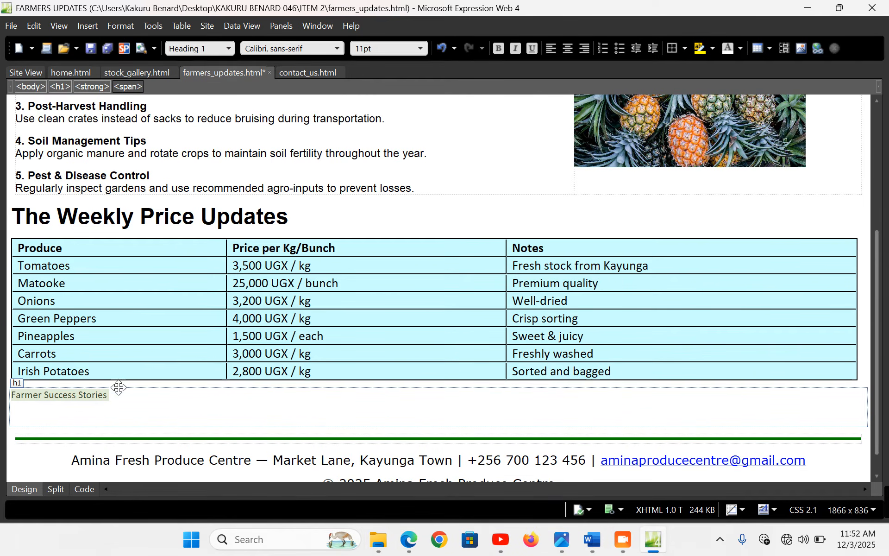
key(ctrl+z)
key(ctrl+z)
key(ctrl+z)
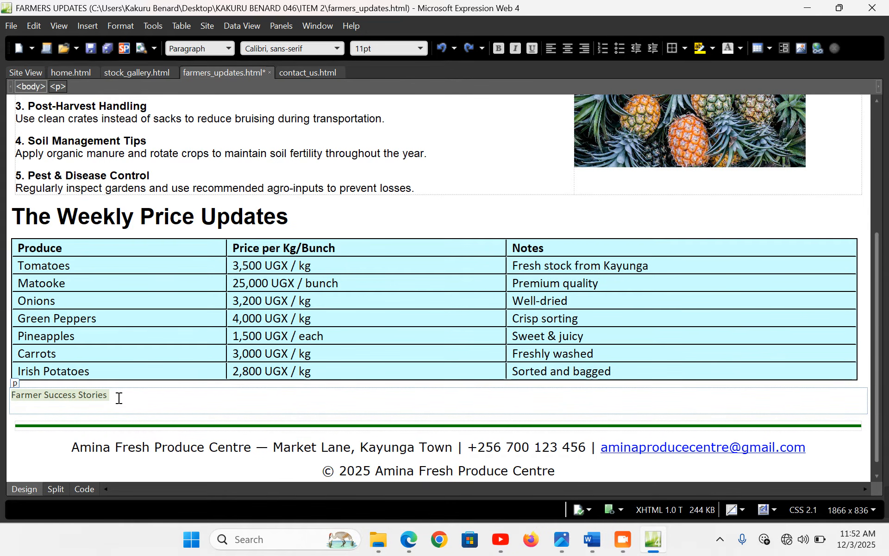
key(ctrl+z)
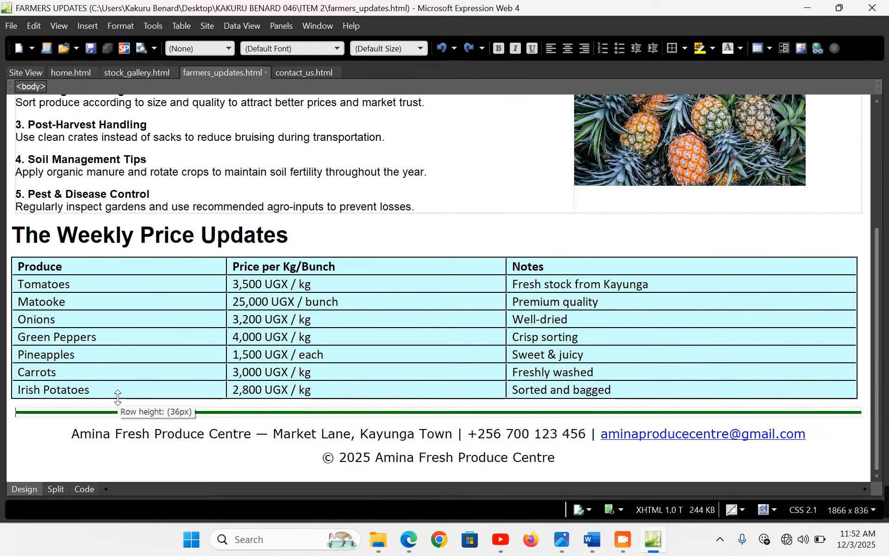
Re-add the paragraph above the rule and paste Farmer Success Stories again, selecting it
key(Return)
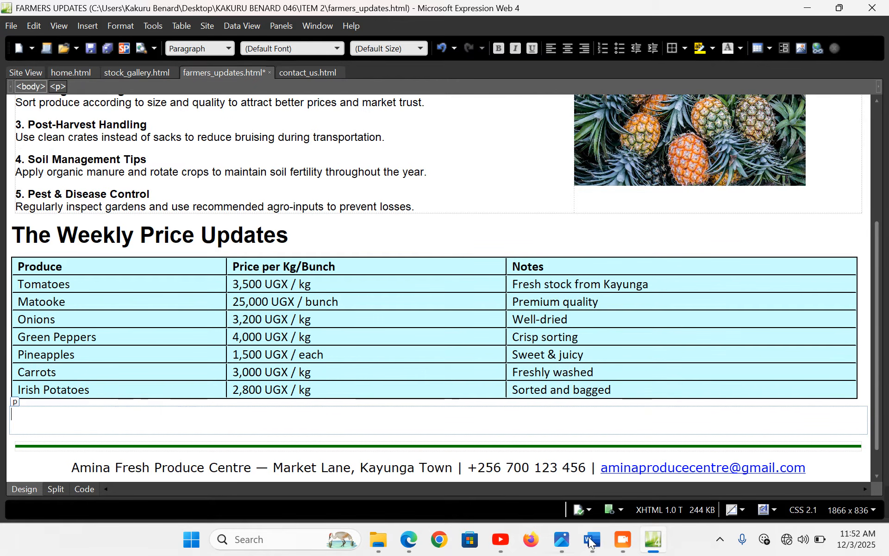
click(66, 422)
key(ctrl+v)
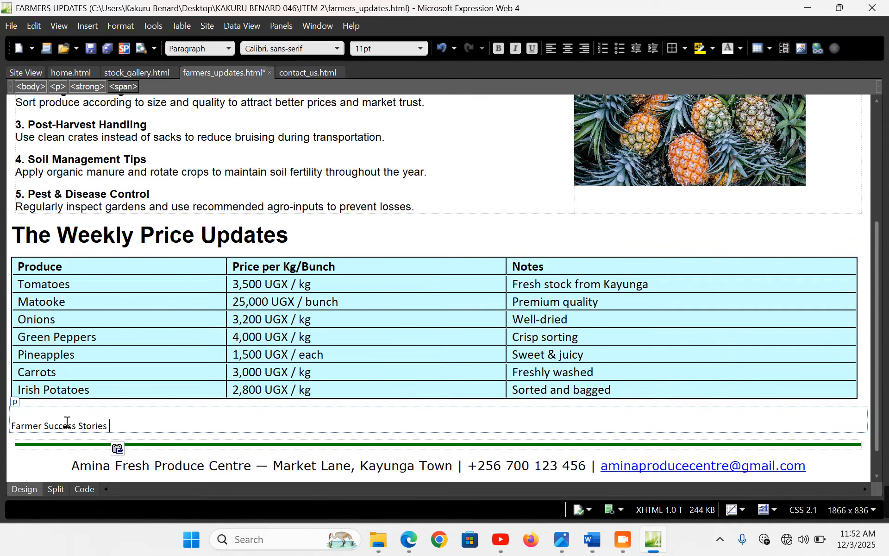
drag(111, 425, 2, 428)
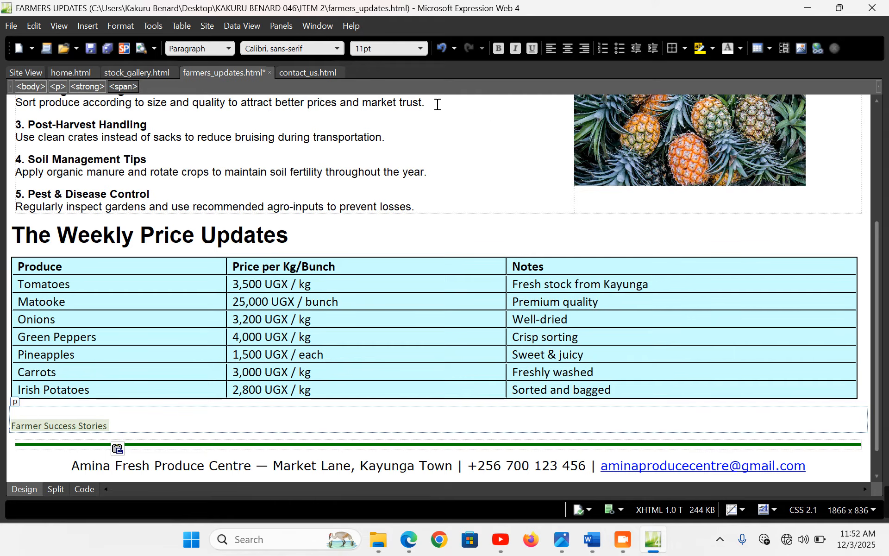
Format the text as an xx-large Heading 1 in Arial Black
click(423, 46)
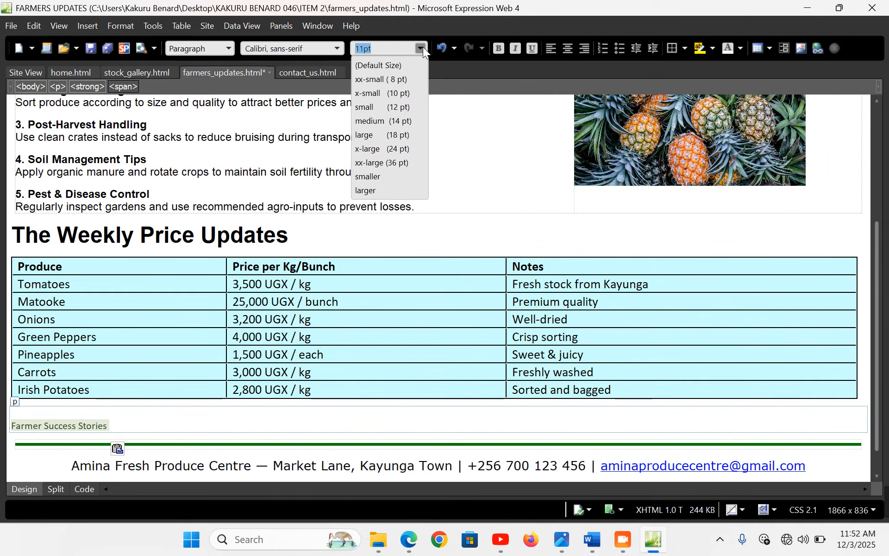
click(416, 162)
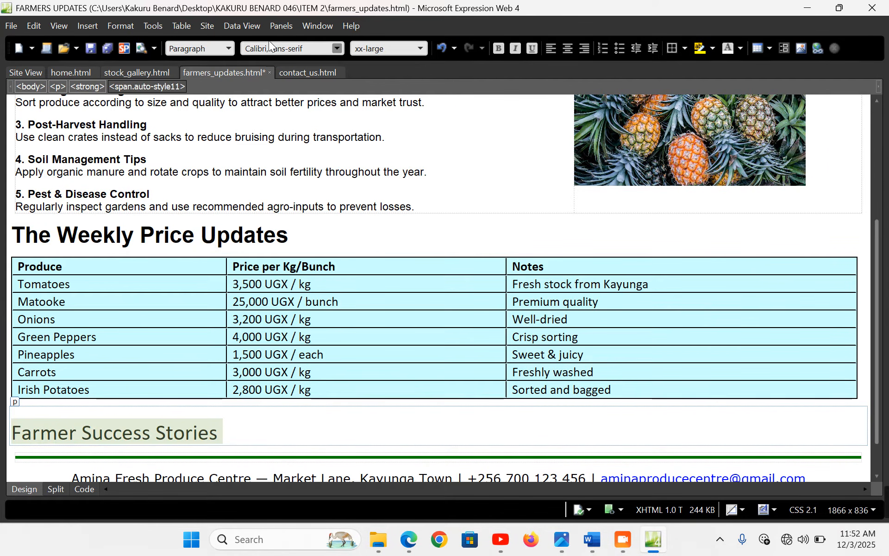
click(227, 48)
click(212, 95)
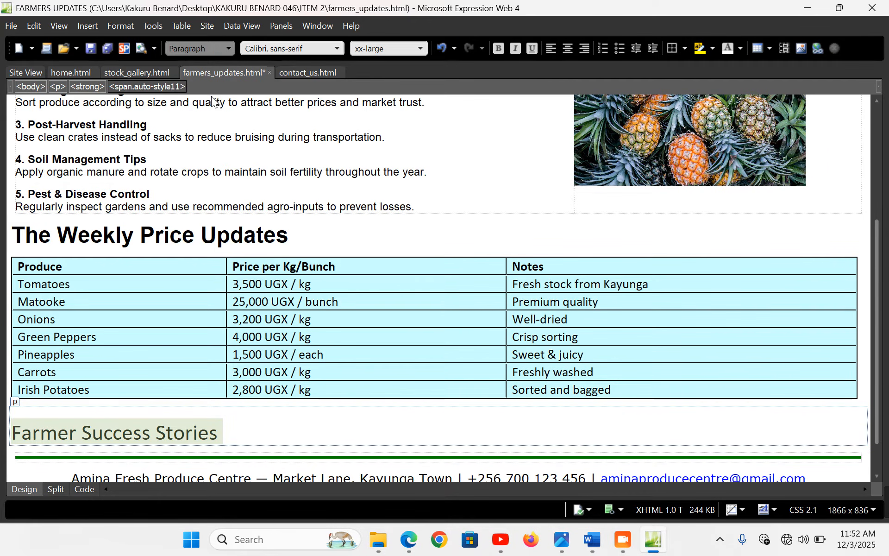
click(337, 48)
click(283, 264)
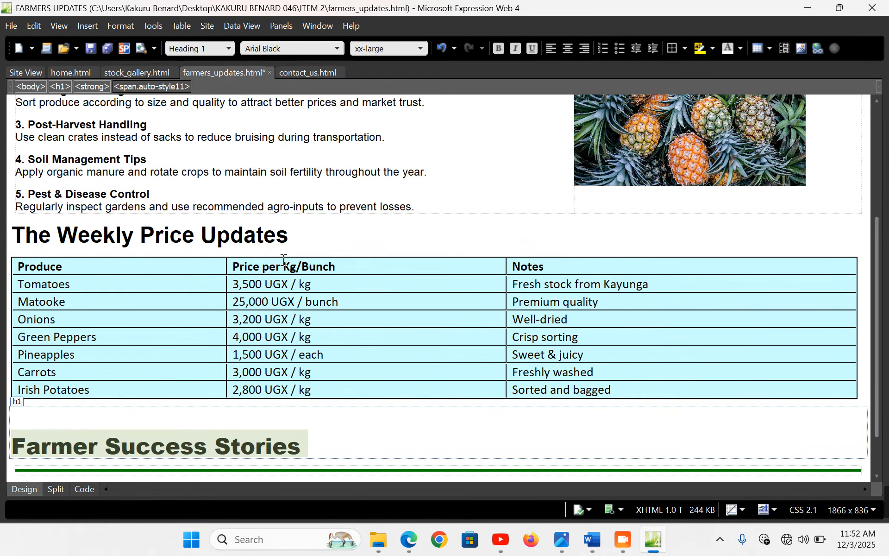
Remove the blank line above the heading and add an empty paragraph after it
click(48, 421)
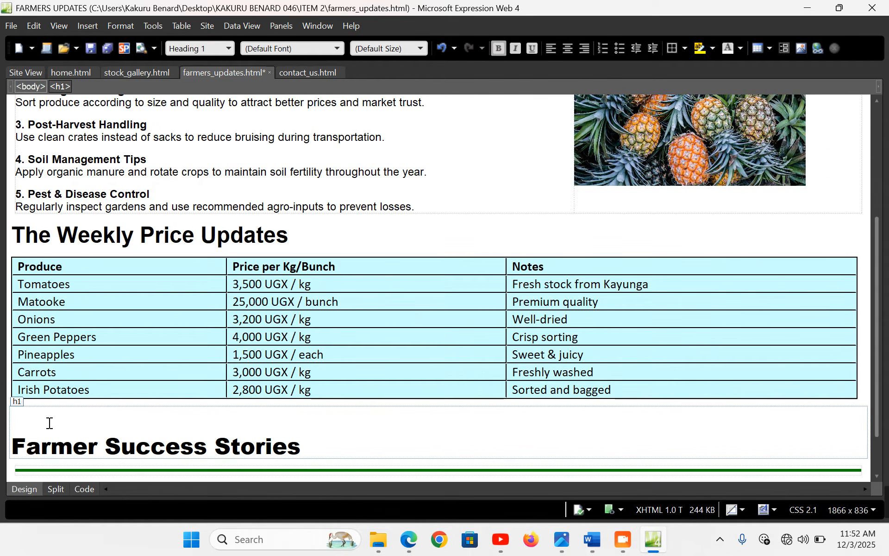
key(Delete)
click(345, 427)
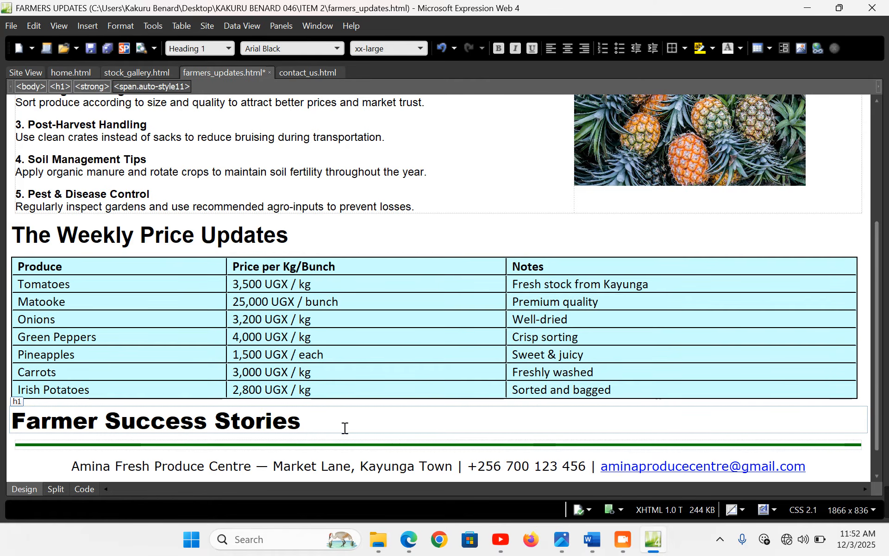
key(Return)
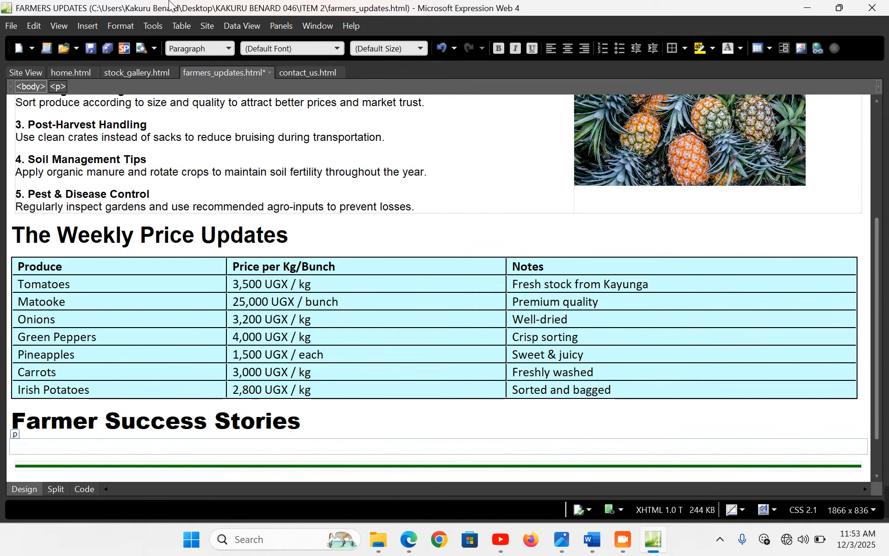
Insert a centered 1-row, 3-column table at width 99 with cell padding and spacing 0
click(170, 28)
click(195, 40)
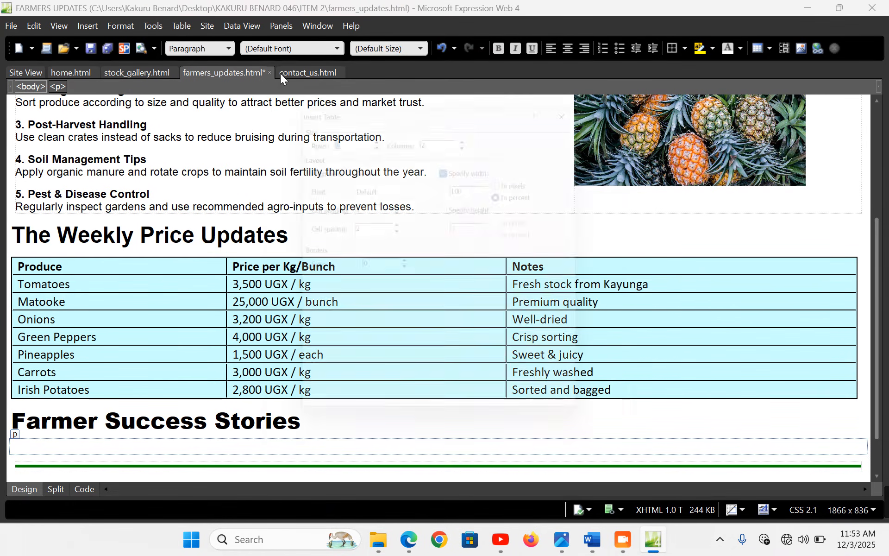
click(373, 135)
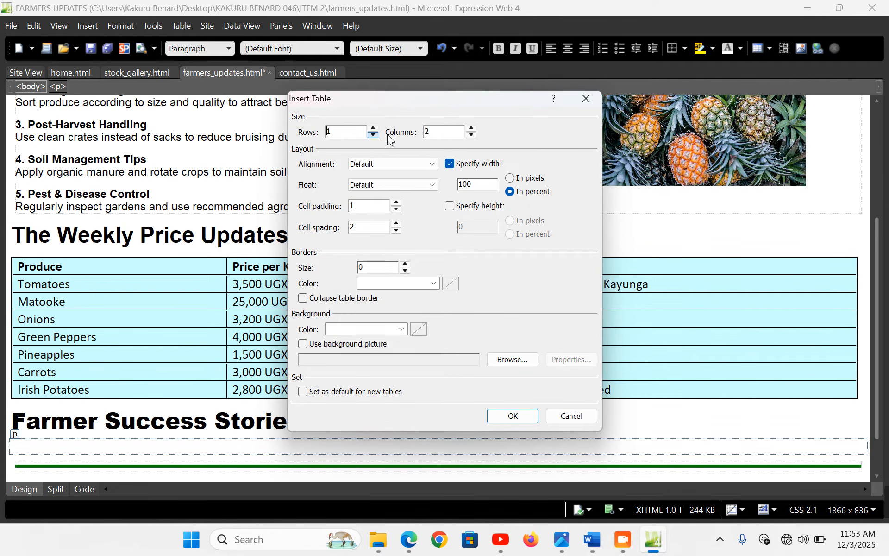
click(471, 128)
click(431, 164)
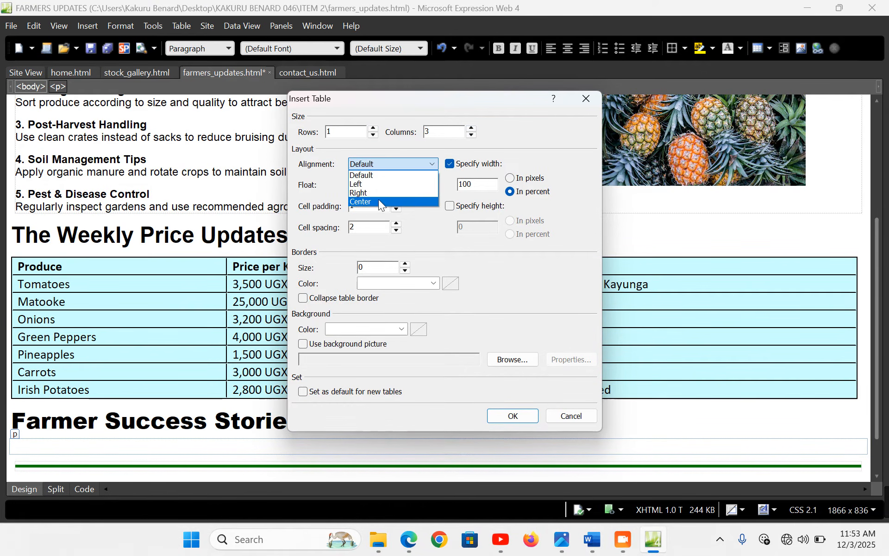
click(383, 203)
click(396, 209)
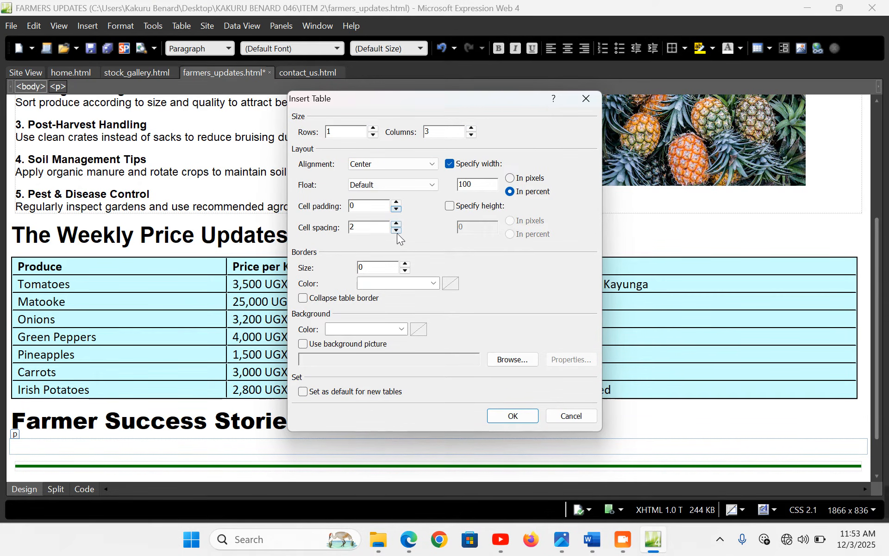
click(396, 231)
click(396, 231)
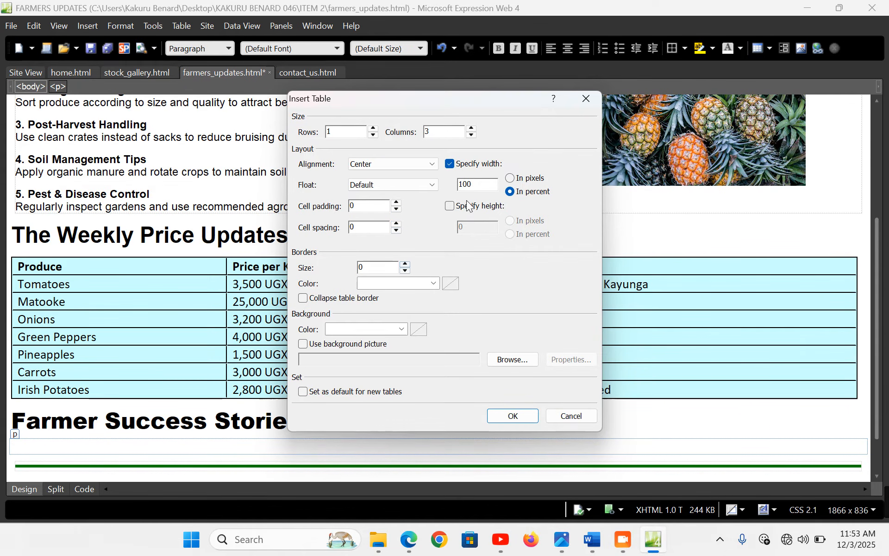
click(482, 184)
double_click(482, 184)
text(99)
click(510, 418)
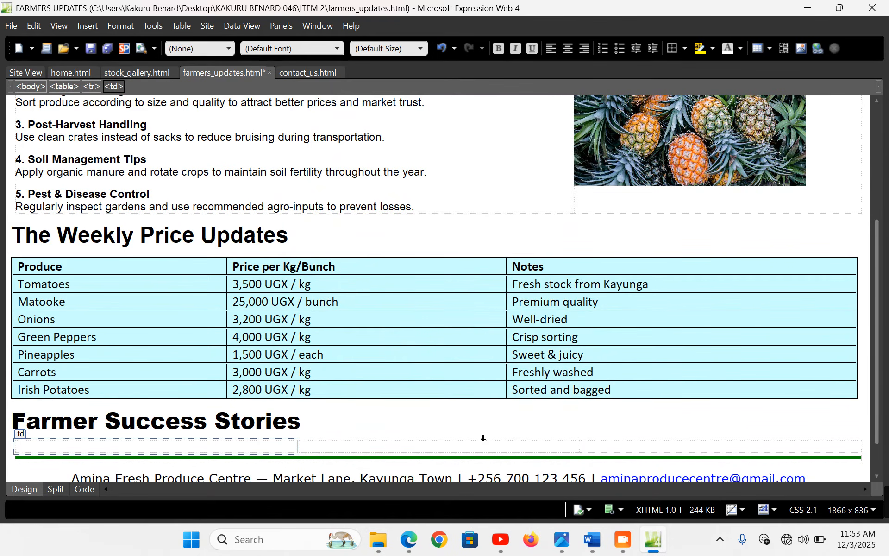
Bring the tomato farmer's story from Word into the first table cell
click(593, 539)
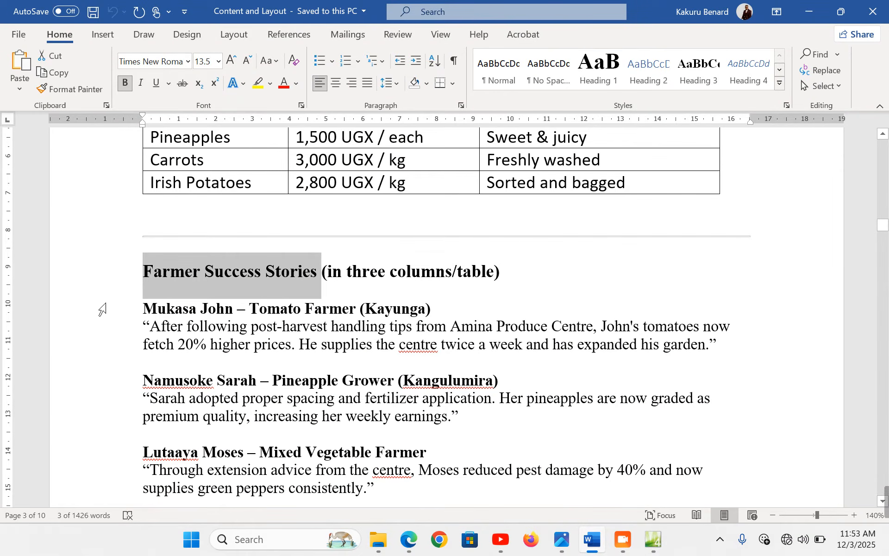
drag(134, 310, 135, 356)
key(ctrl+c)
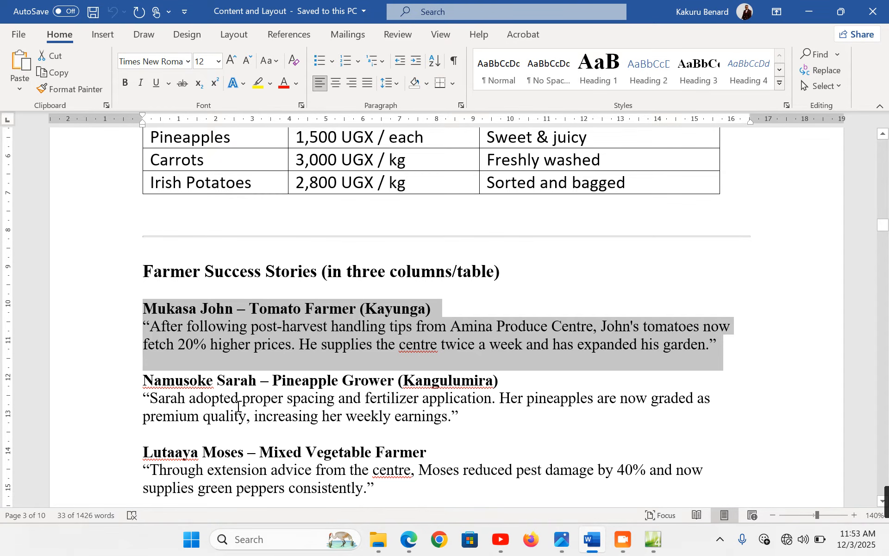
click(653, 539)
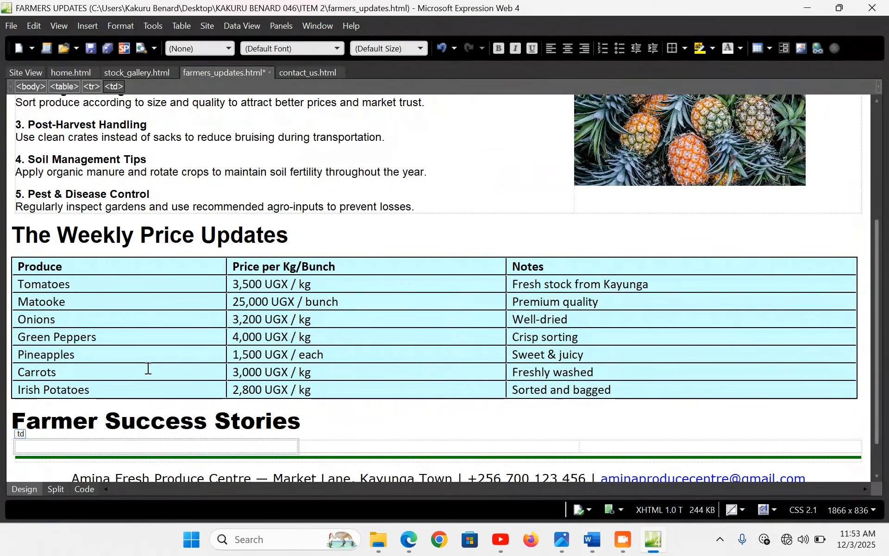
click(100, 443)
key(ctrl+v)
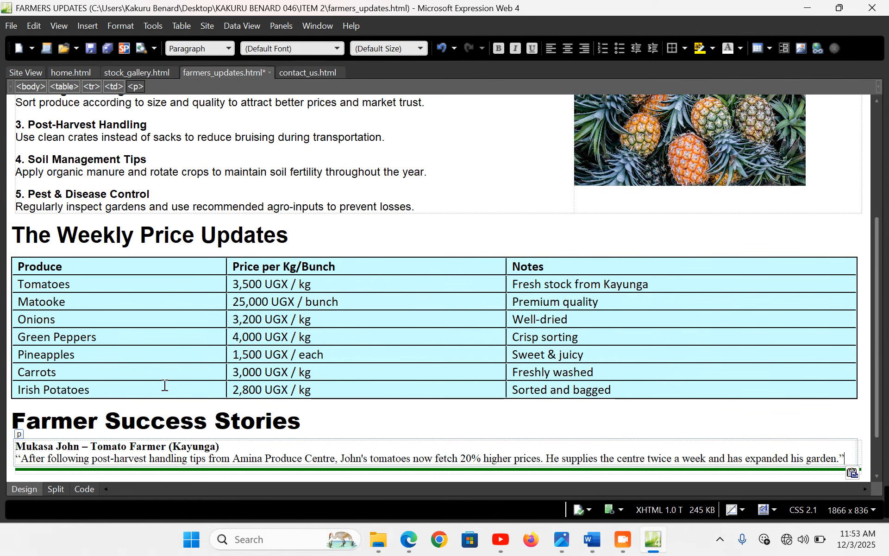
key(Tab)
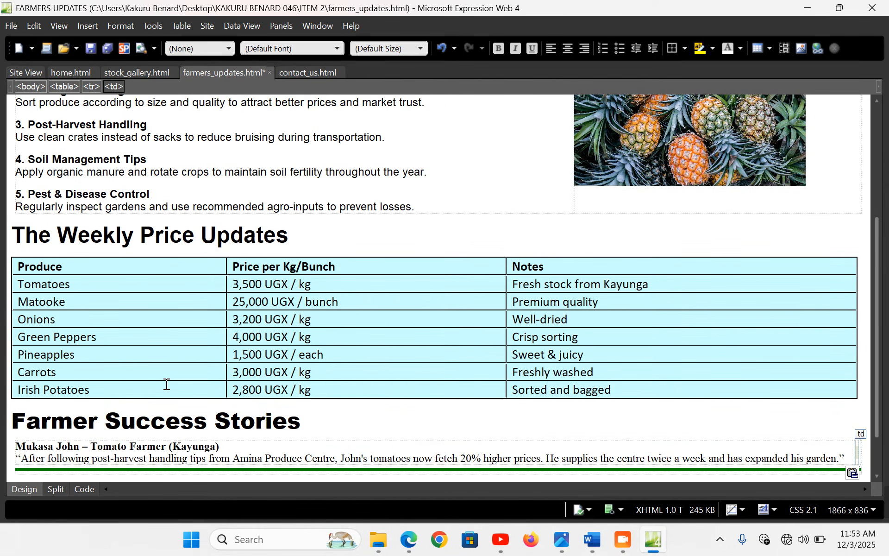
Bring the pineapple grower's story from Word into the next table cell
click(592, 540)
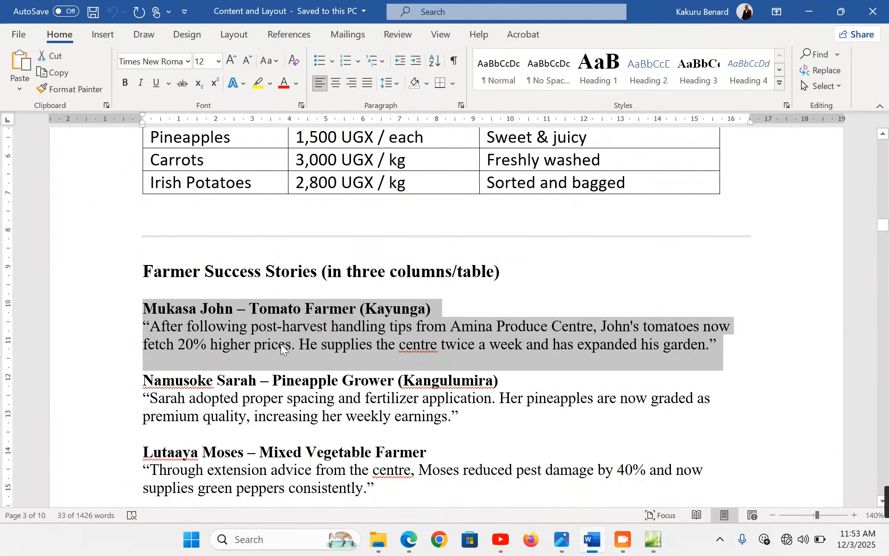
drag(139, 382, 131, 404)
key(ctrl+c)
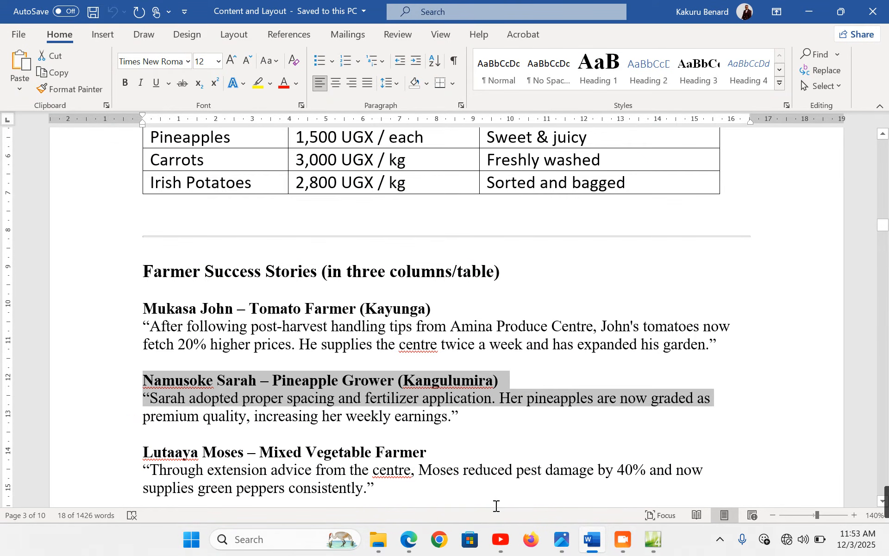
click(652, 540)
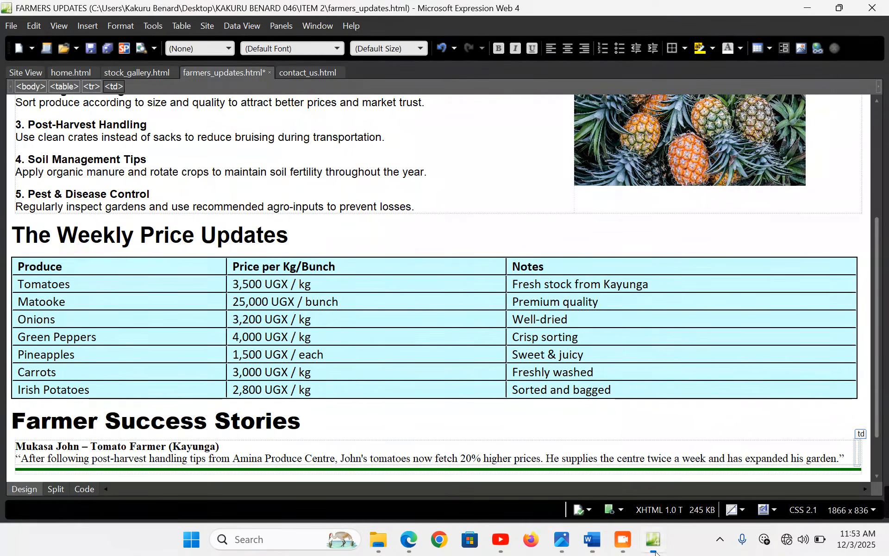
click(857, 450)
key(ctrl+v)
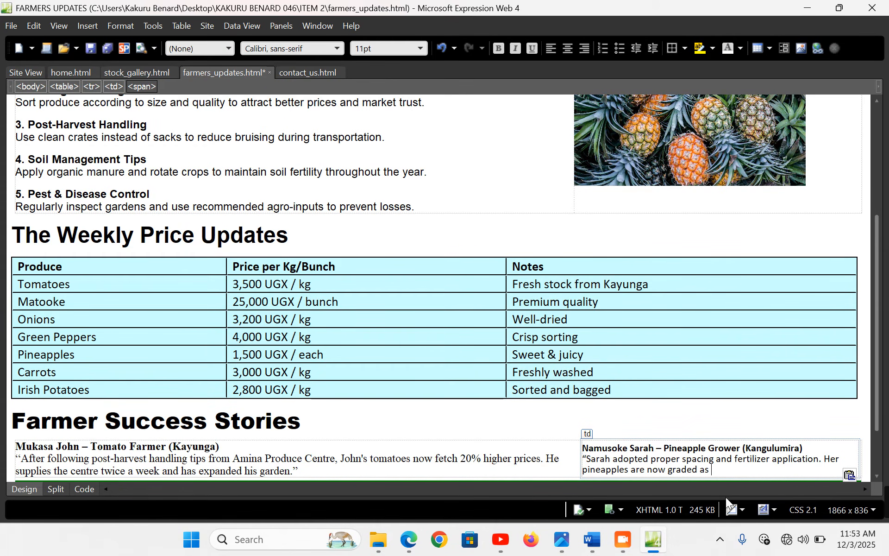
Paste the vegetable farmer's story into the last cell and select the whole stories table
click(601, 550)
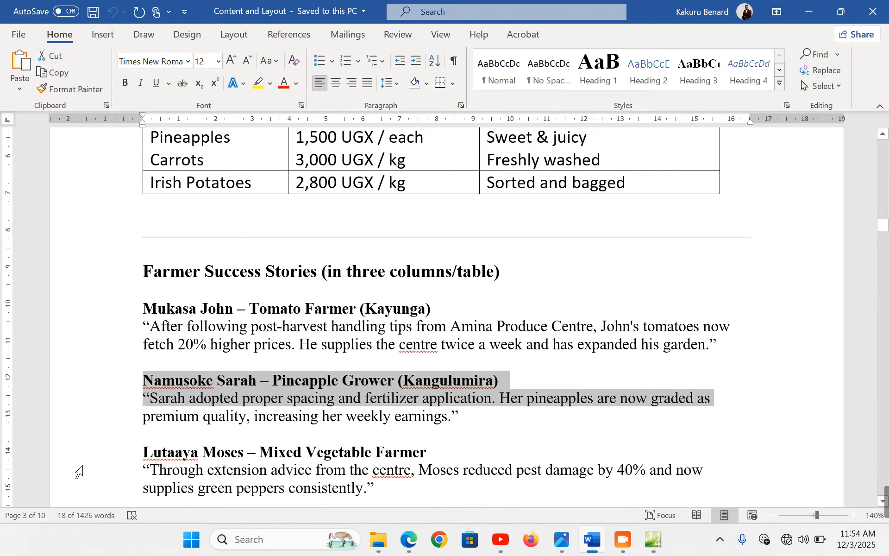
drag(74, 453, 90, 486)
key(ctrl+c)
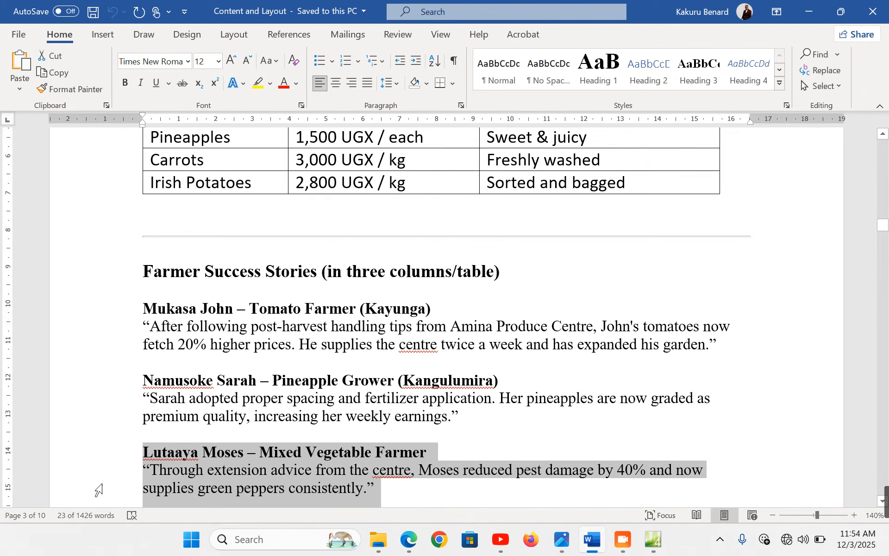
click(664, 549)
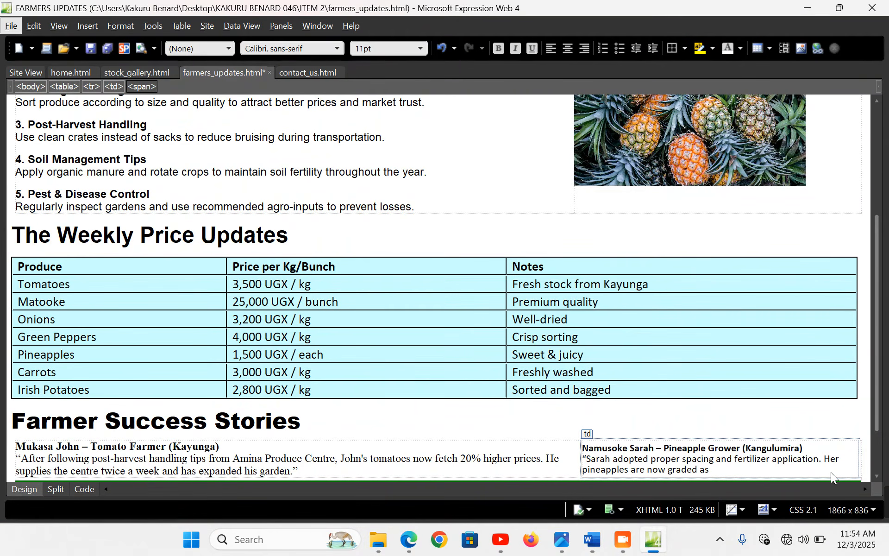
click(861, 460)
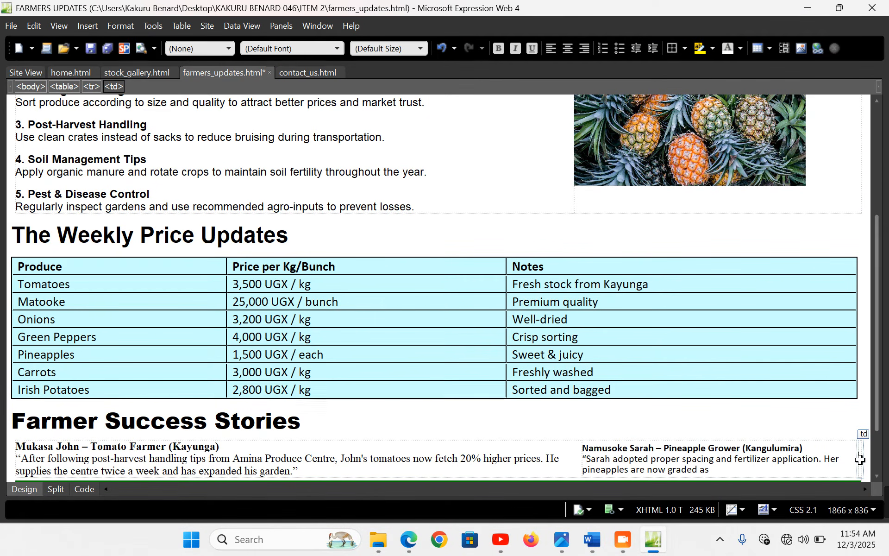
key(ctrl+v)
scroll(57, 419, down, 1)
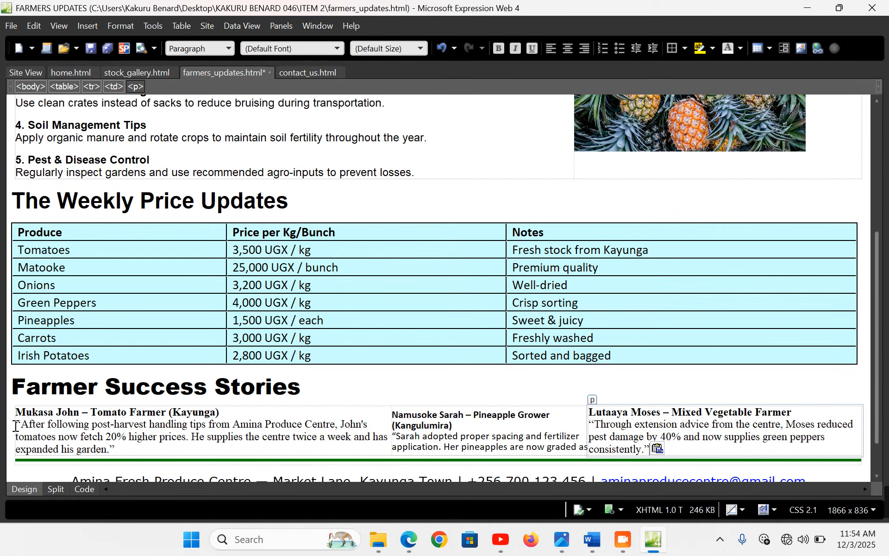
click(11, 425)
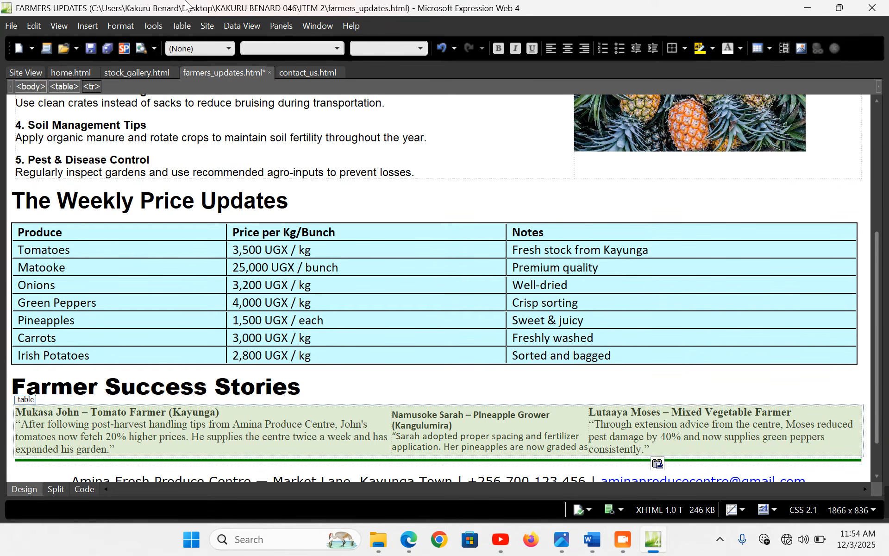
Set the stories table text to Arial at large (18 pt)
click(337, 48)
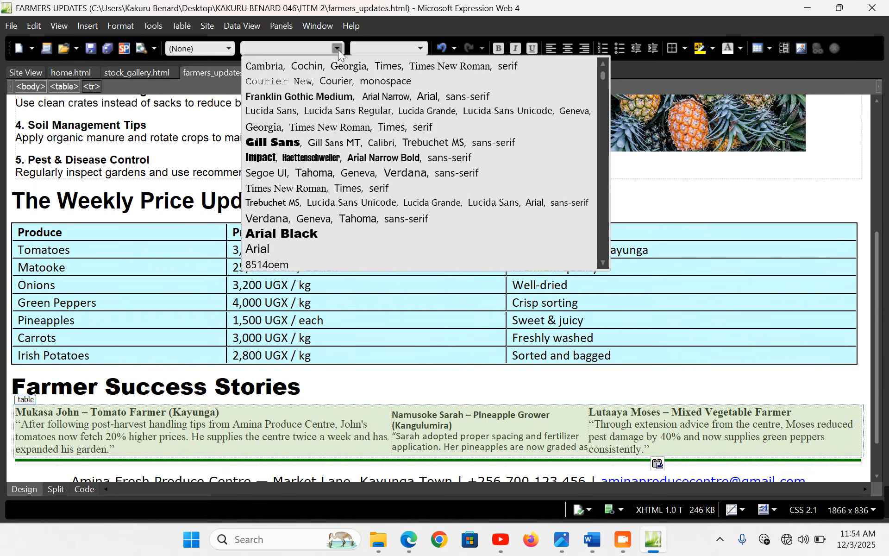
click(282, 247)
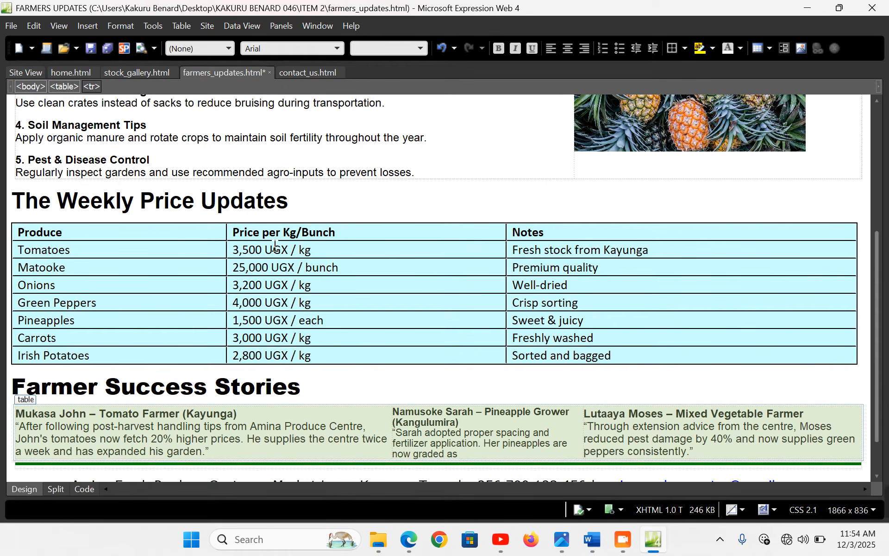
click(419, 47)
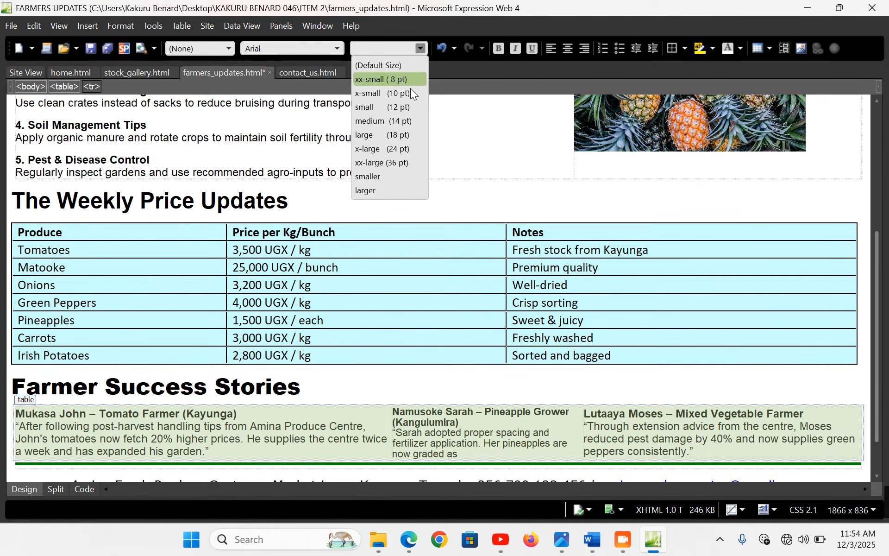
click(401, 134)
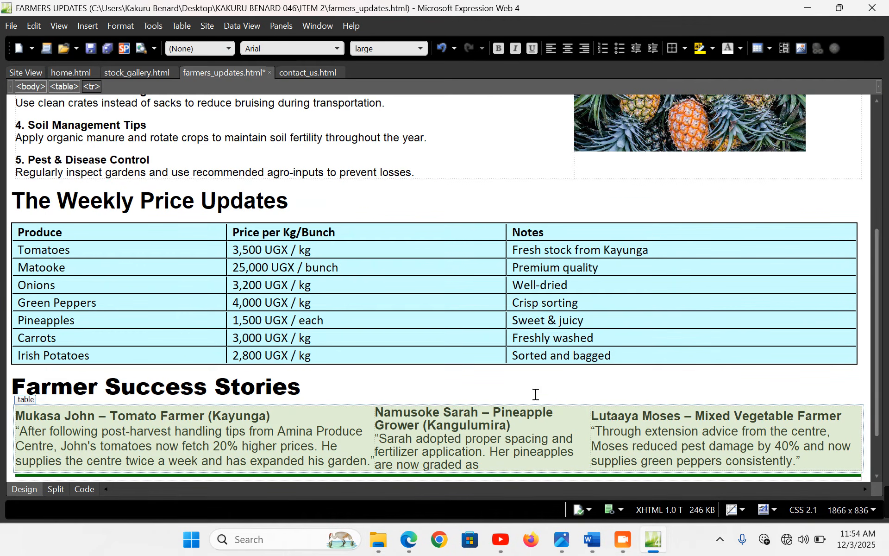
Insert two columns to the left of the pineapple grower's story
scroll(384, 408, down, 2)
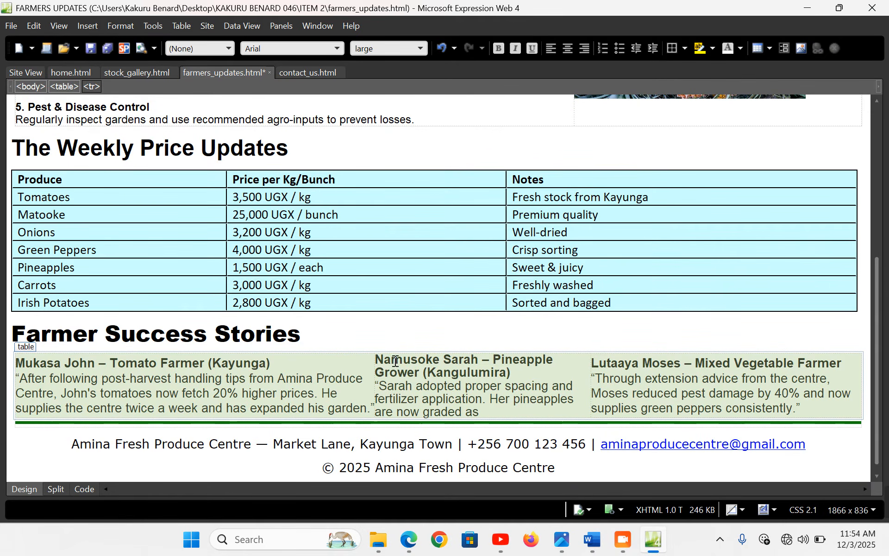
click(397, 372)
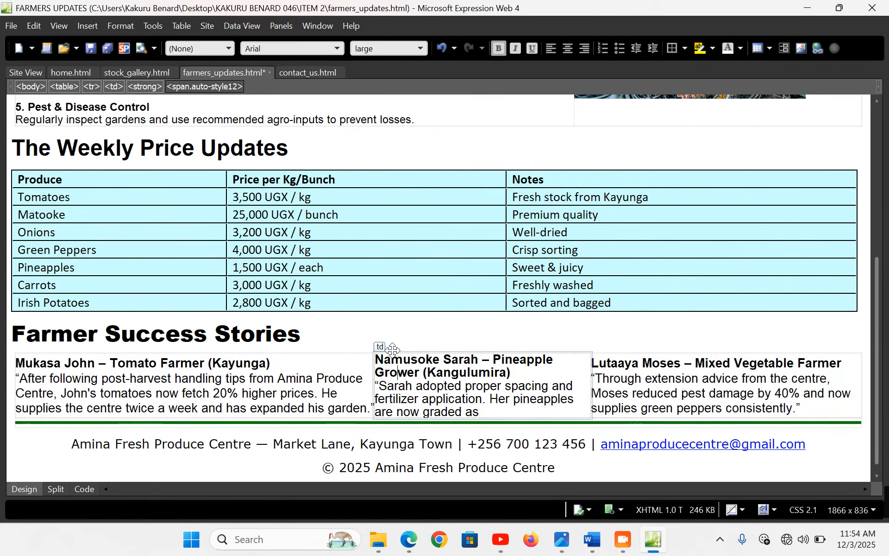
click(346, 374)
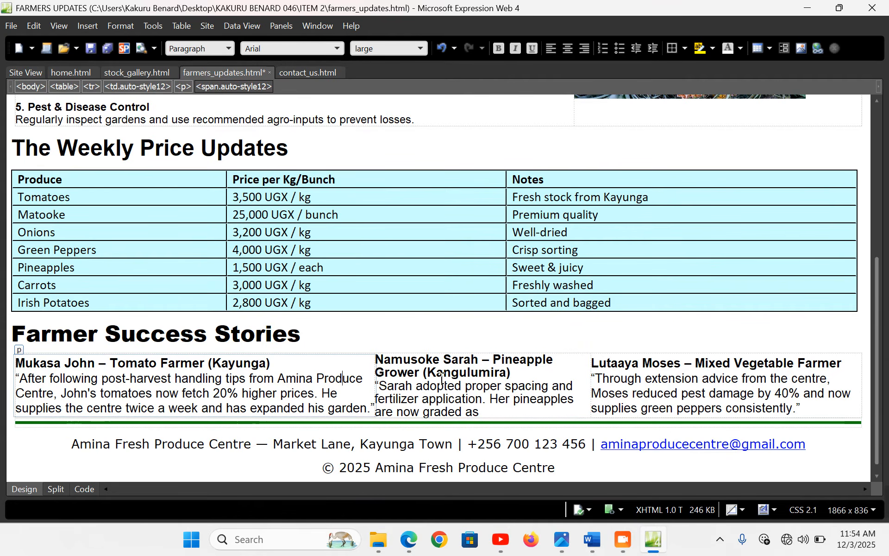
click(442, 373)
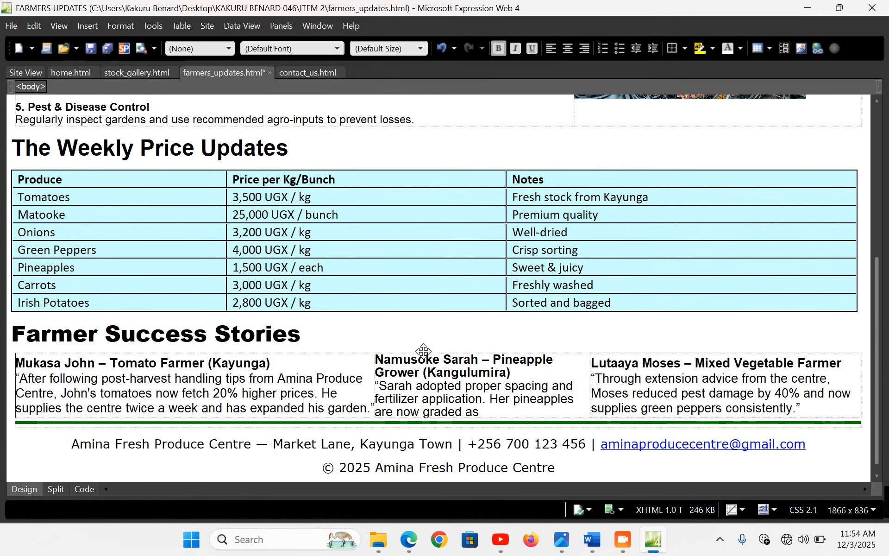
right_click(423, 371)
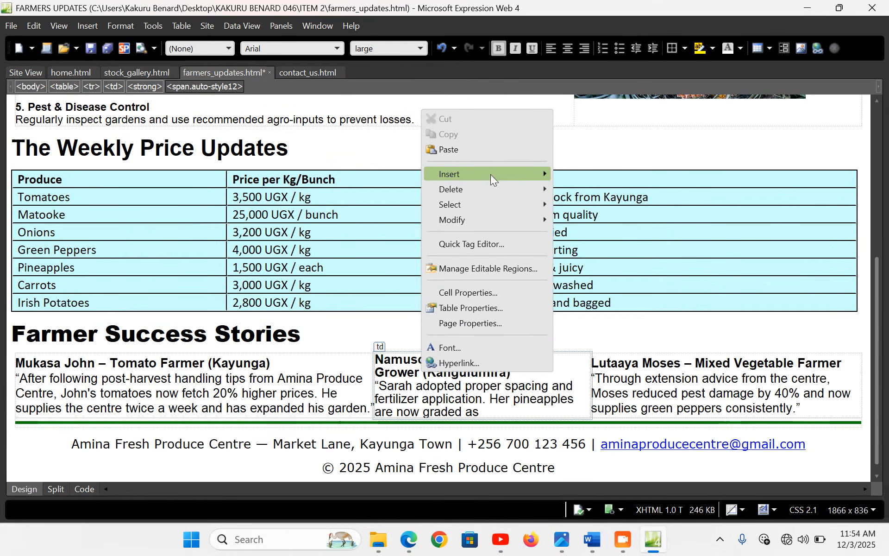
mouse_move(503, 178)
click(628, 199)
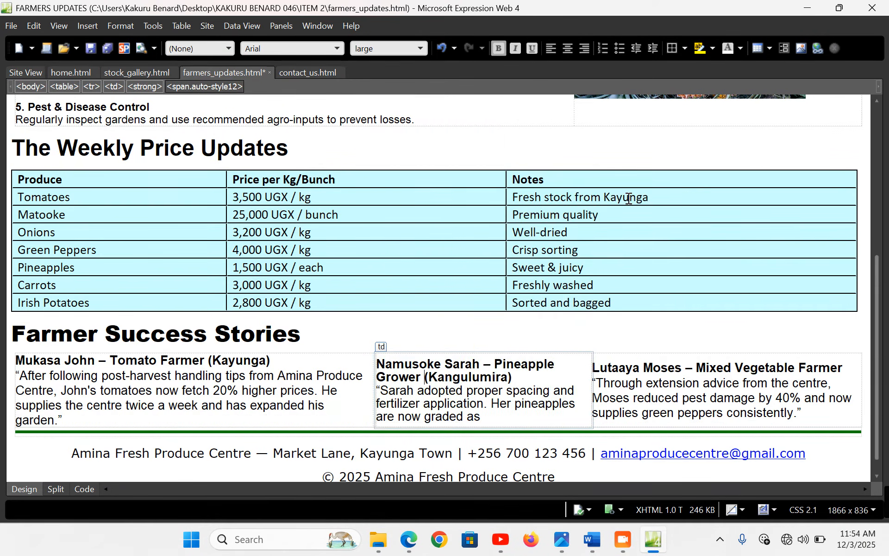
right_click(439, 369)
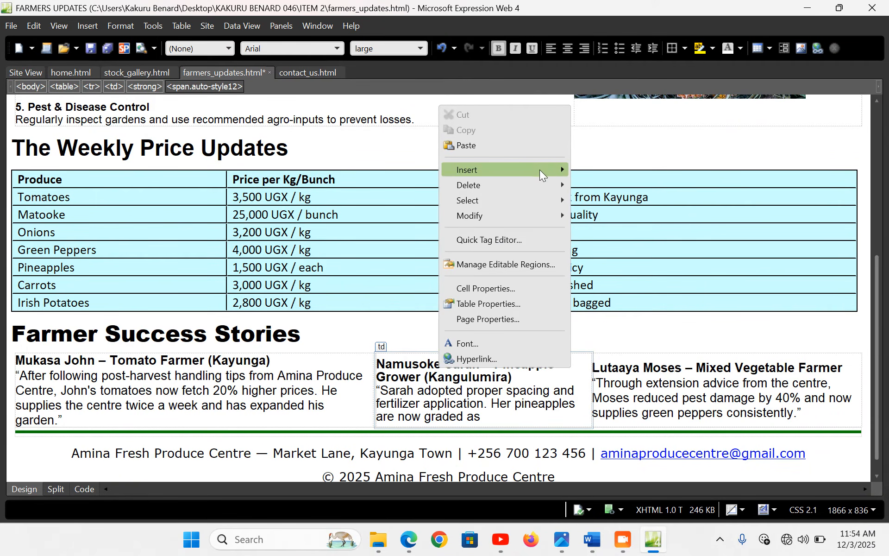
mouse_move(558, 168)
click(627, 196)
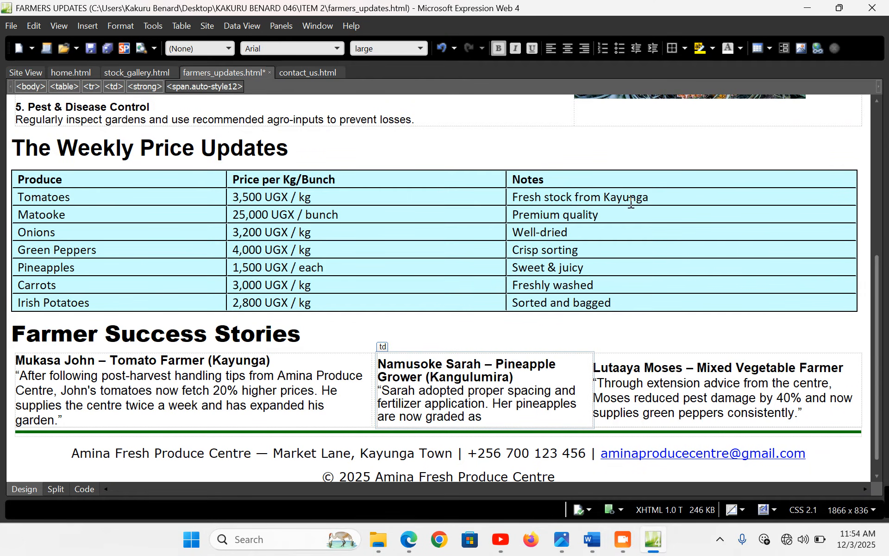
Insert two more columns to the left of the vegetable farmer's story
click(658, 361)
right_click(658, 361)
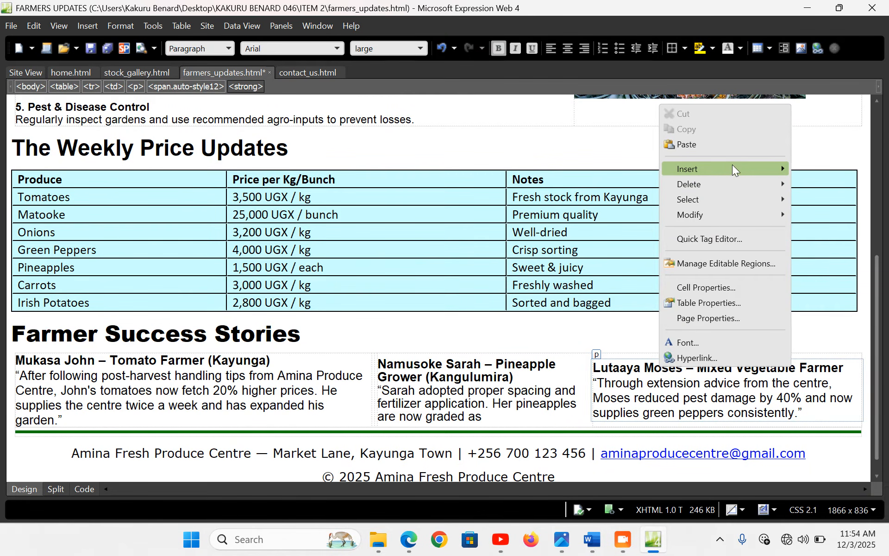
mouse_move(732, 166)
click(640, 193)
click(697, 383)
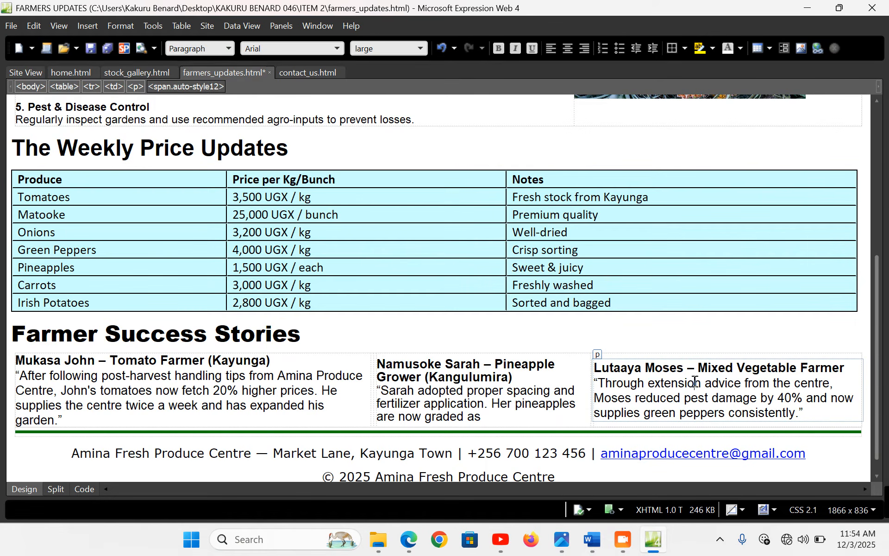
right_click(698, 383)
mouse_move(743, 182)
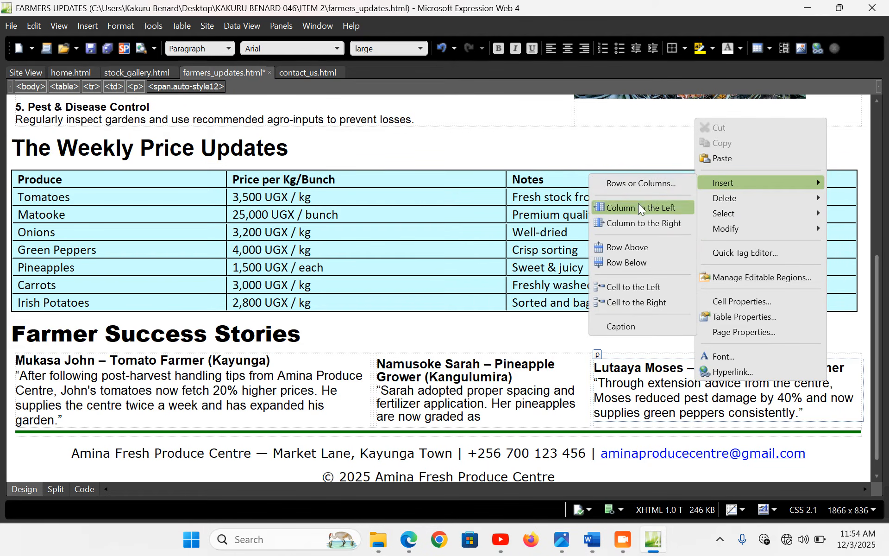
click(639, 203)
click(486, 363)
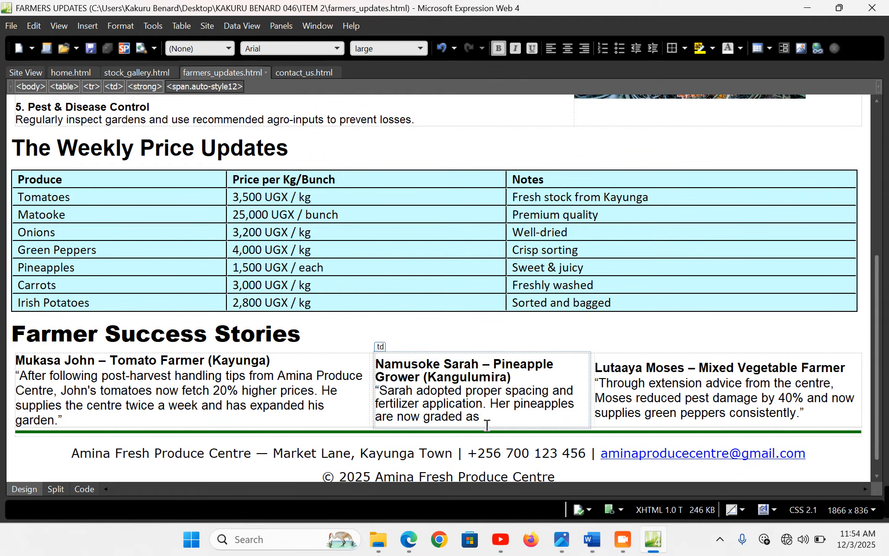
Reload farmers_updates.html in Edge, check the success stories section, and return to Expression Web
click(421, 548)
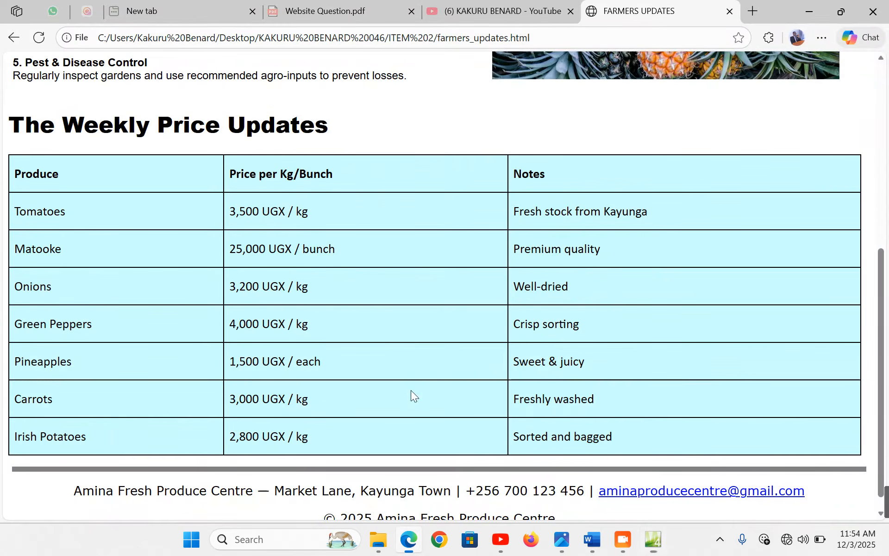
click(39, 37)
scroll(274, 293, down, 3)
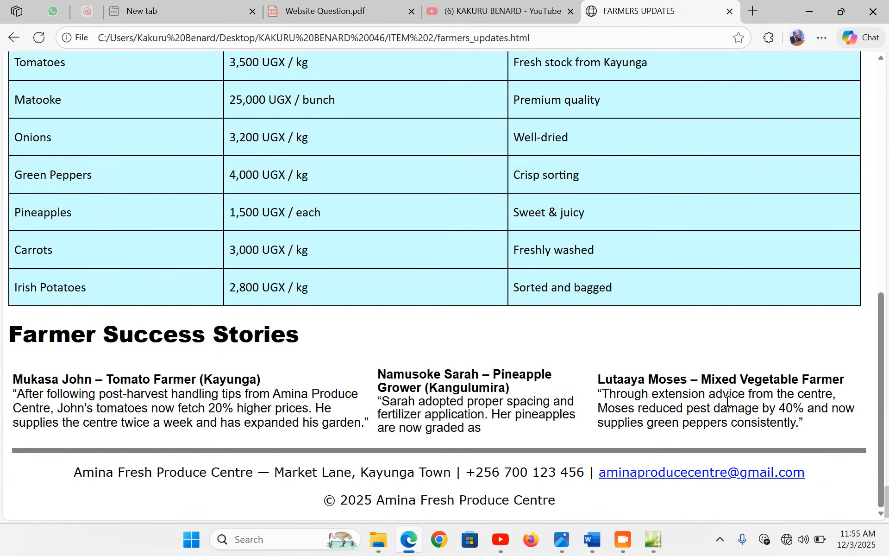
scroll(712, 401, up, 1)
scroll(712, 401, up, 5)
click(653, 539)
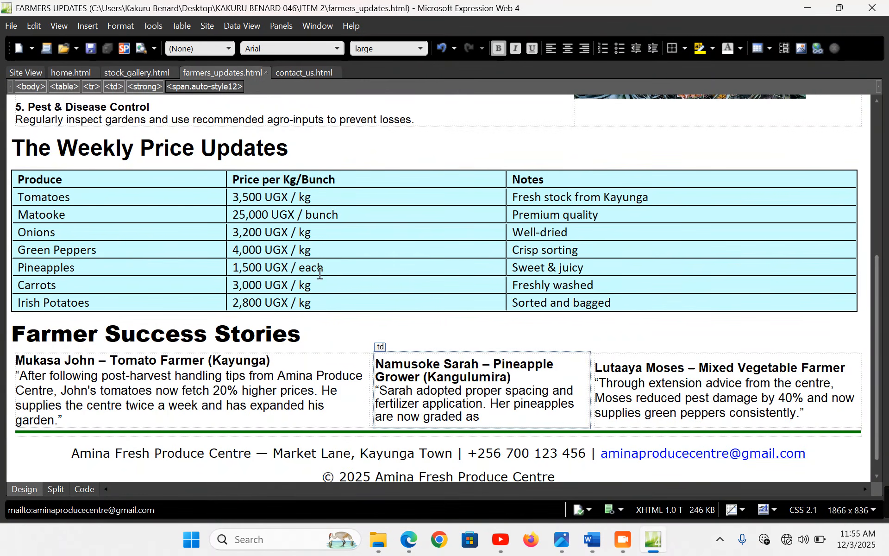
Leave farmers_updates.html and switch to the contact_us.html document
scroll(309, 278, up, 2)
click(272, 275)
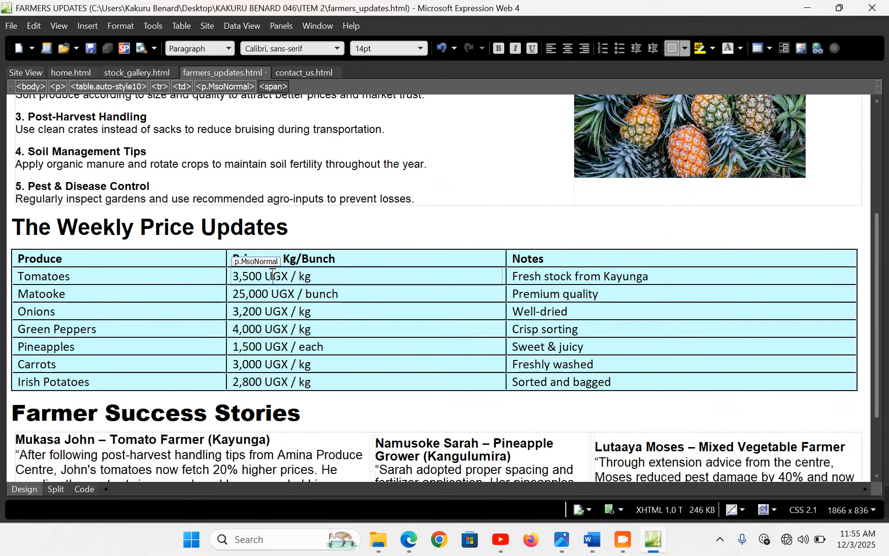
scroll(276, 276, up, 5)
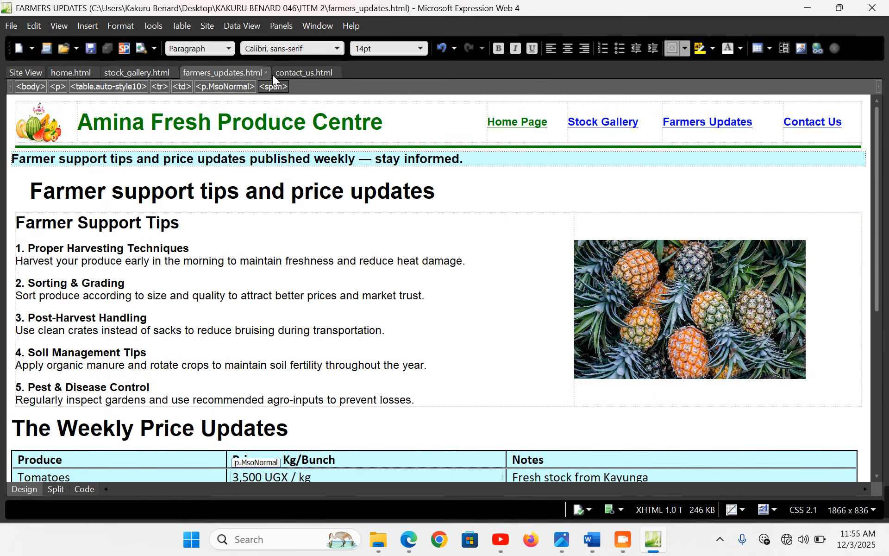
click(299, 70)
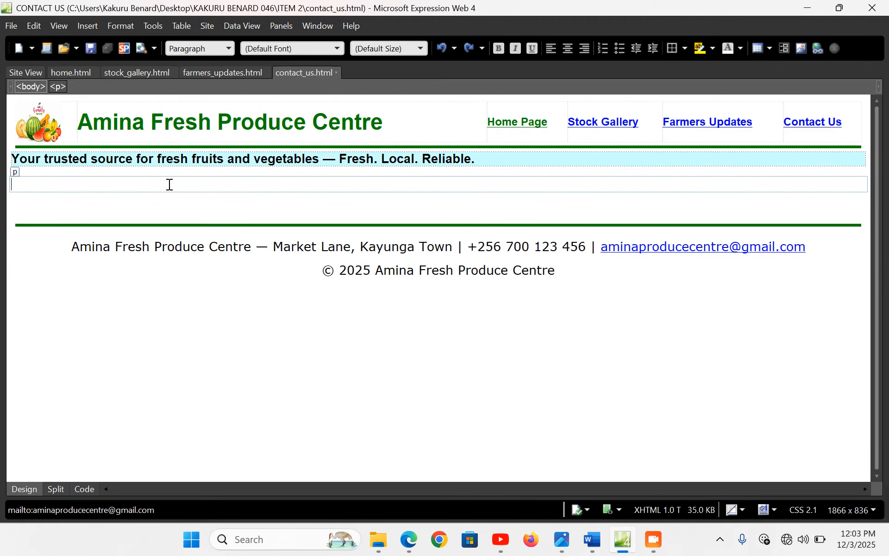
Type 'Contact Us Information' and make it an indented Arial Heading 1
text(C)
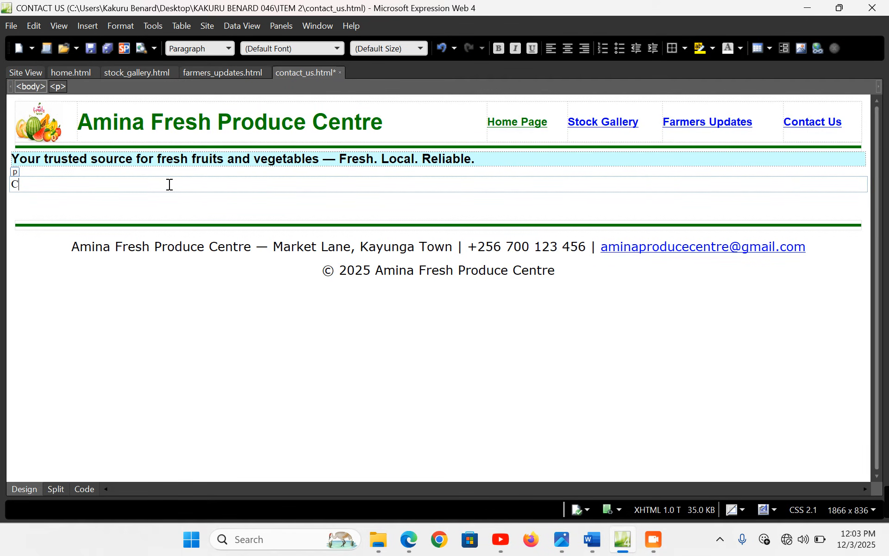
text(ontact Us Information)
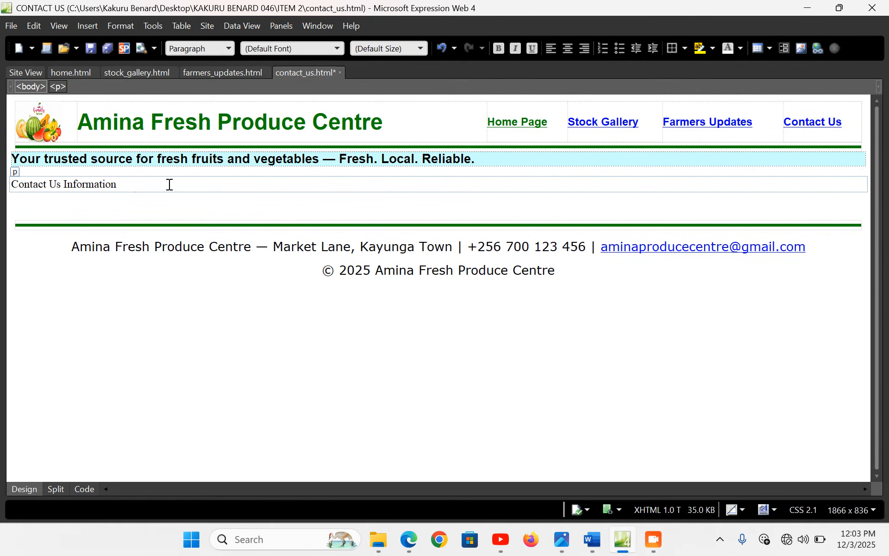
drag(159, 185, 13, 183)
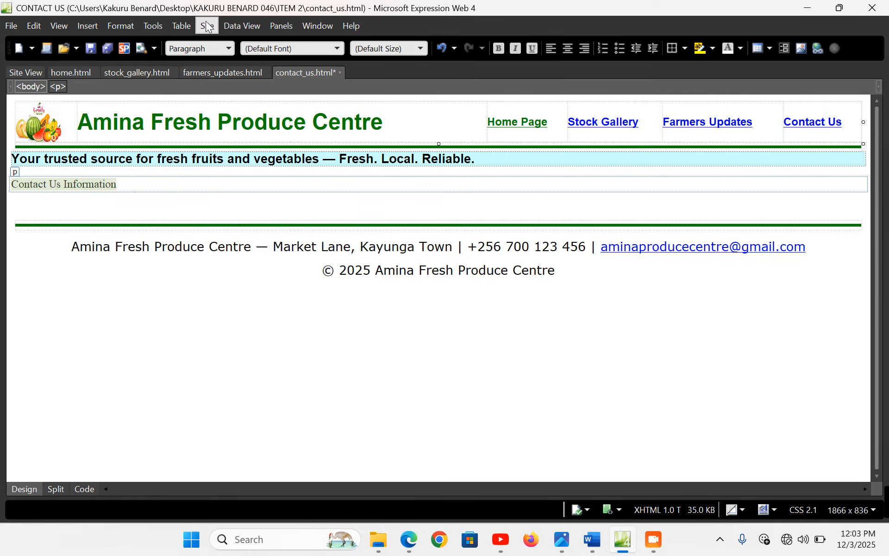
click(218, 48)
click(212, 91)
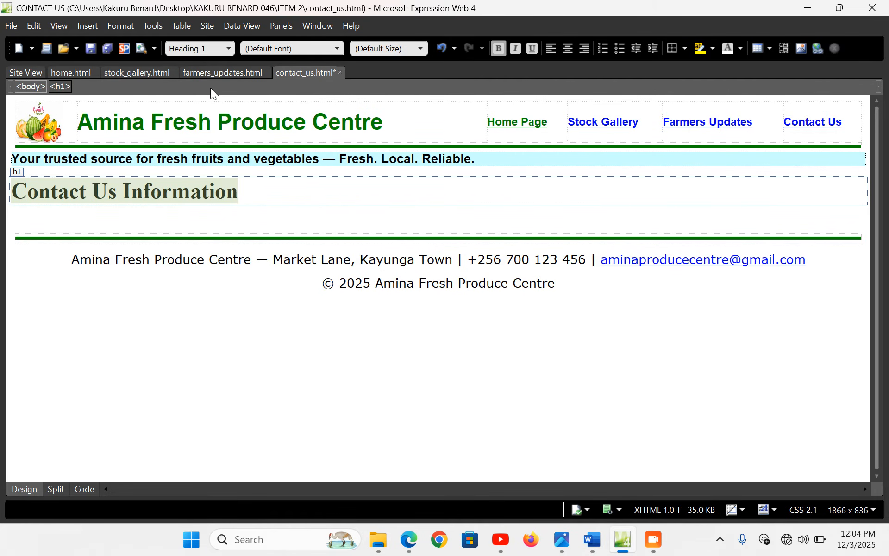
click(340, 48)
click(274, 262)
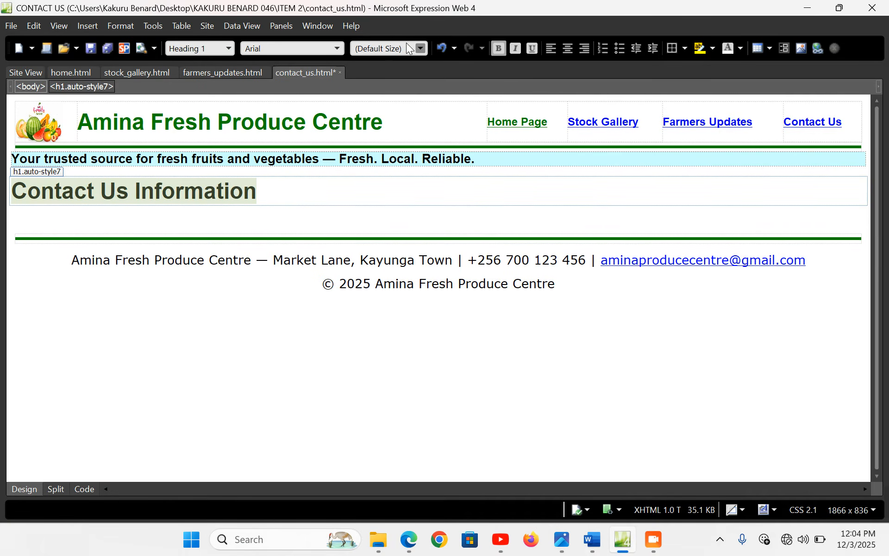
click(653, 49)
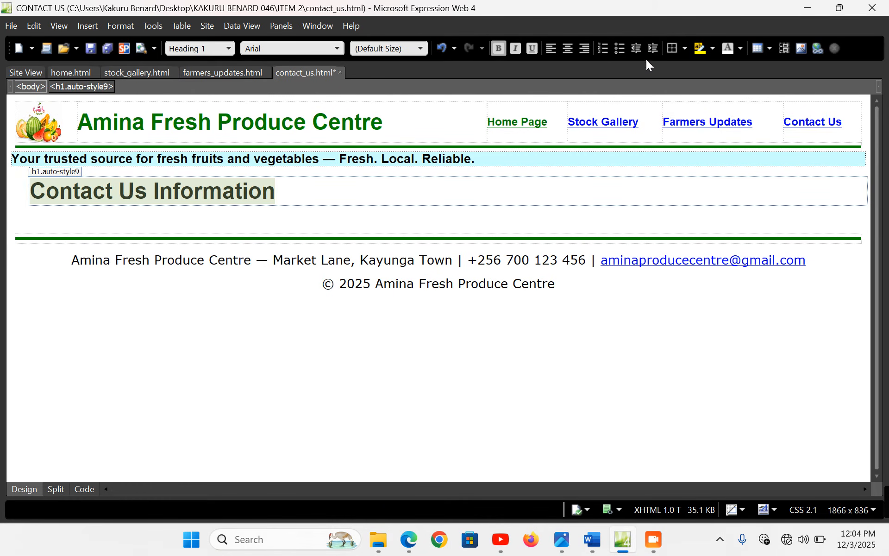
click(88, 215)
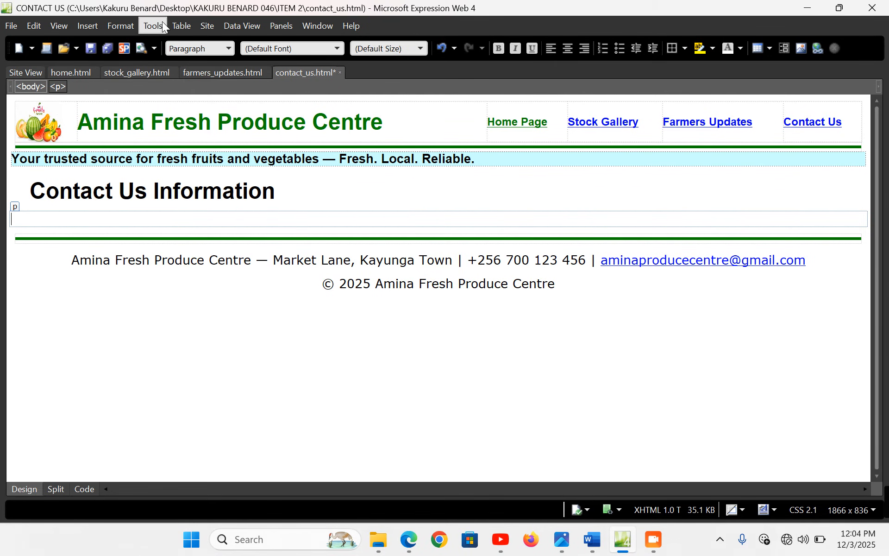
click(181, 26)
click(209, 44)
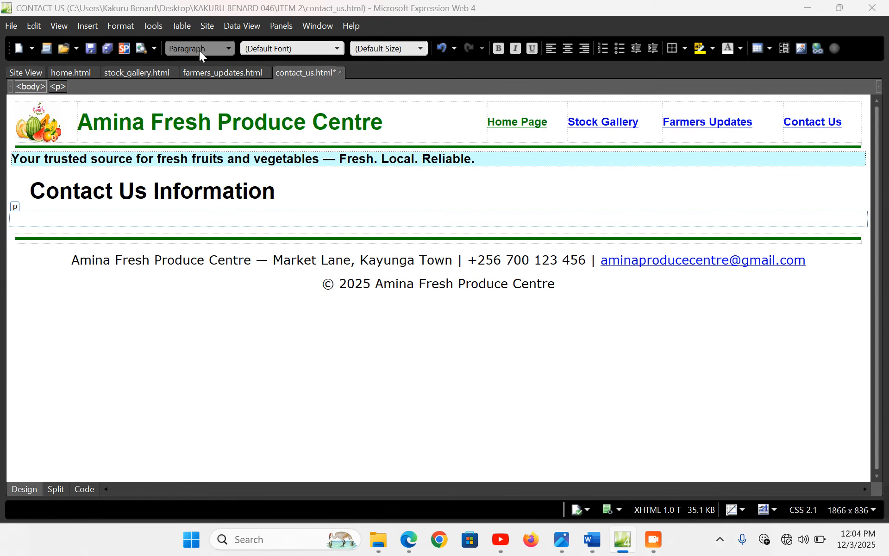
Insert a centred 1-row, 2-column table at 99% width with padding and spacing 0
click(373, 134)
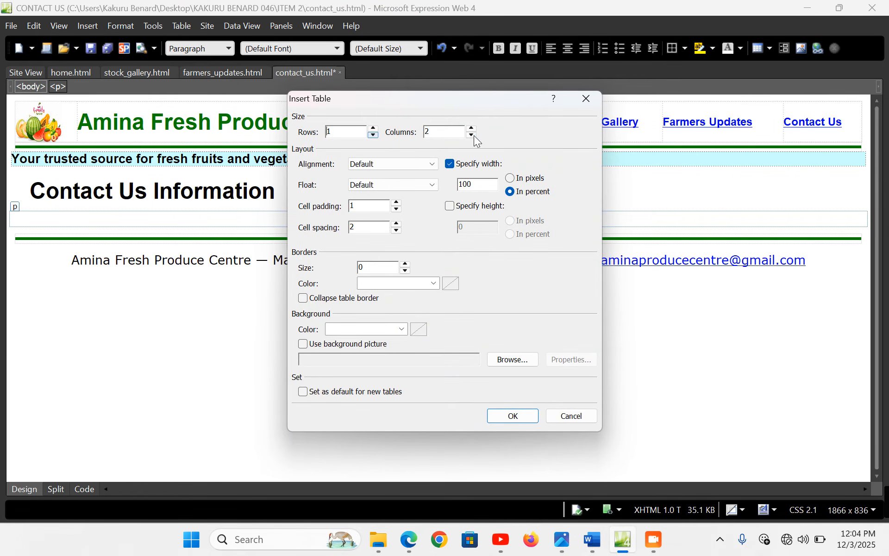
click(433, 164)
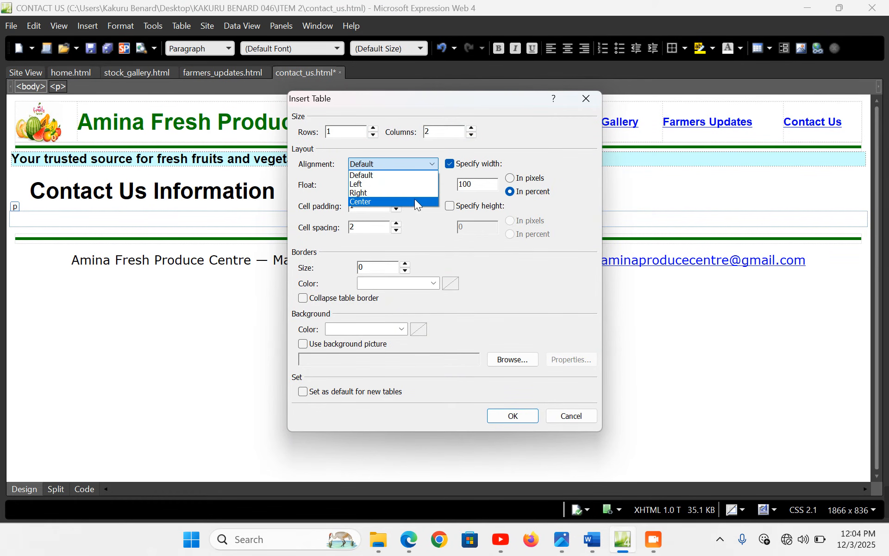
click(436, 201)
double_click(484, 187)
text(99)
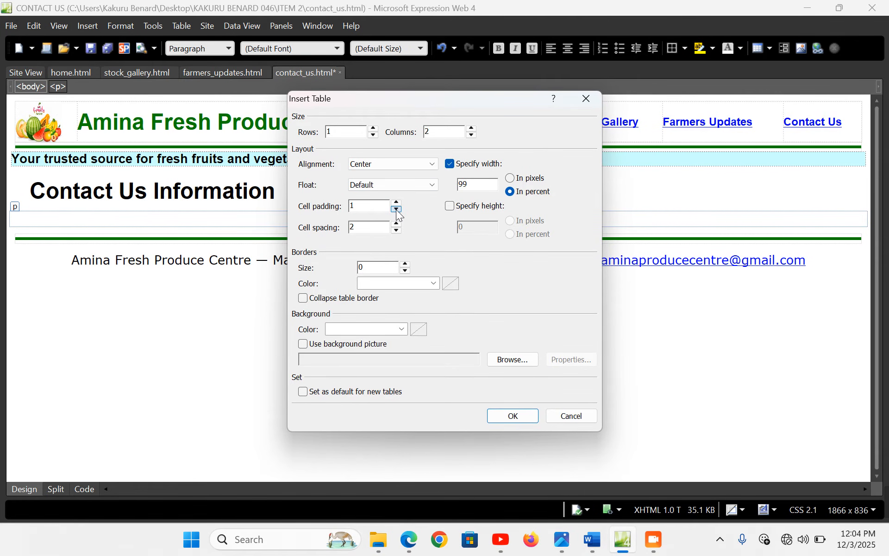
click(396, 230)
click(396, 230)
click(396, 209)
click(513, 416)
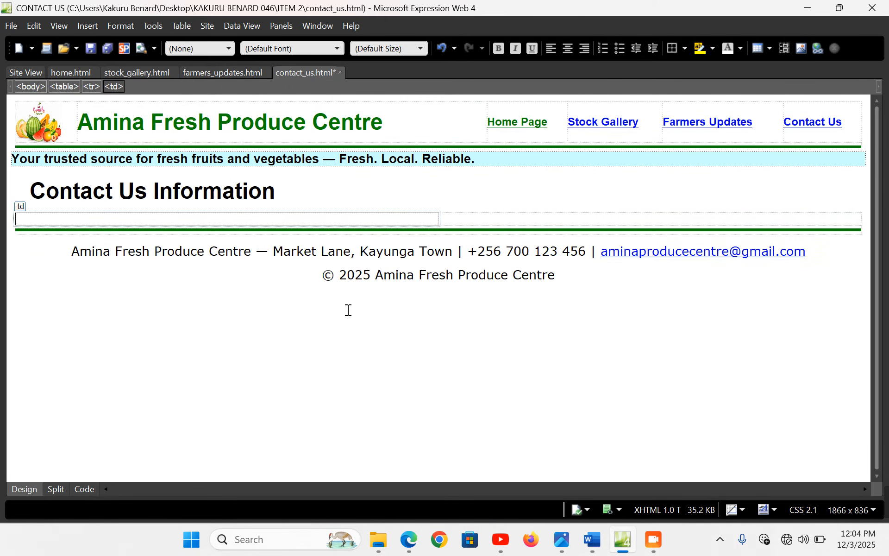
click(593, 540)
scroll(221, 253, up, 2)
Scroll through the Word contact details, then go back to the Expression Web page
scroll(222, 254, down, 2)
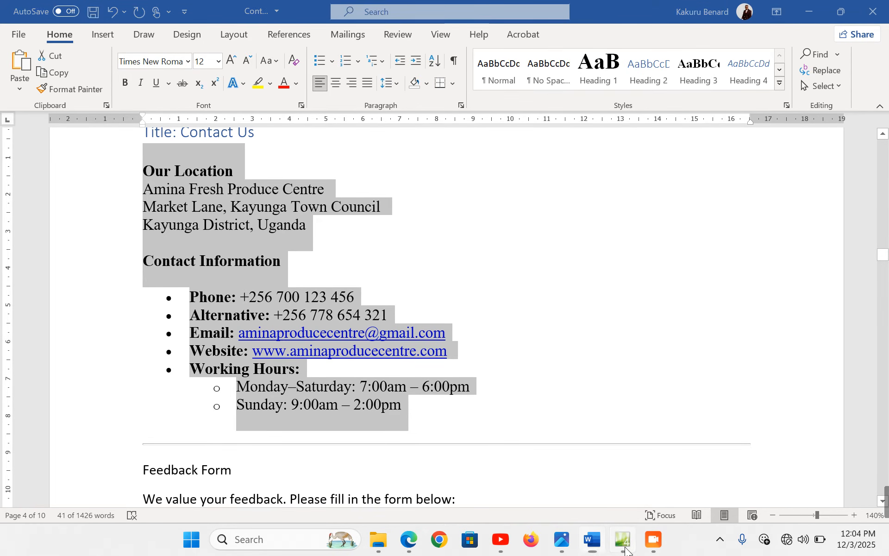
click(623, 540)
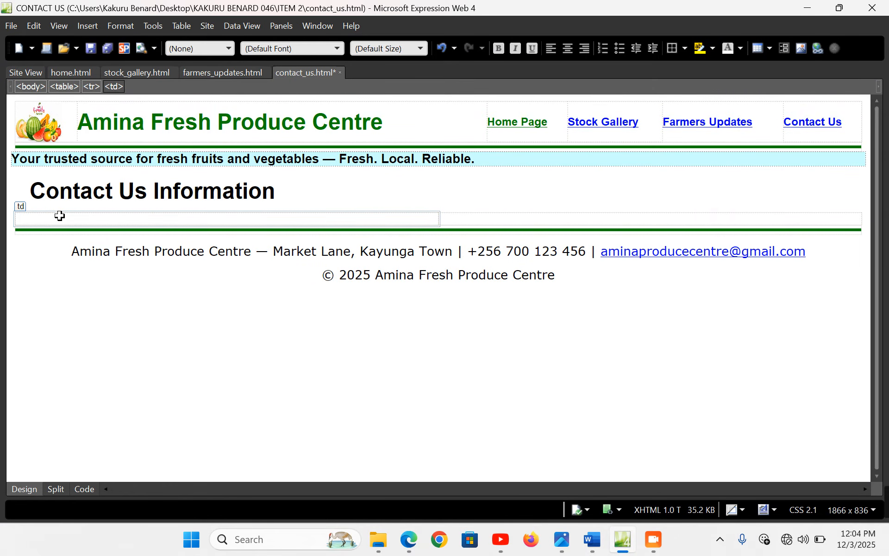
Paste the contact details into the left cell and drag the divider left to widen the right cell
key(ctrl+v)
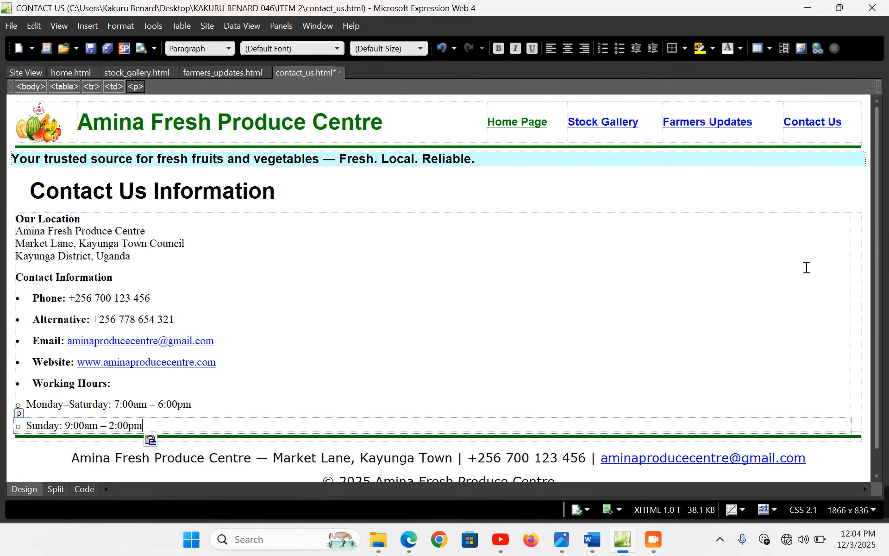
click(859, 255)
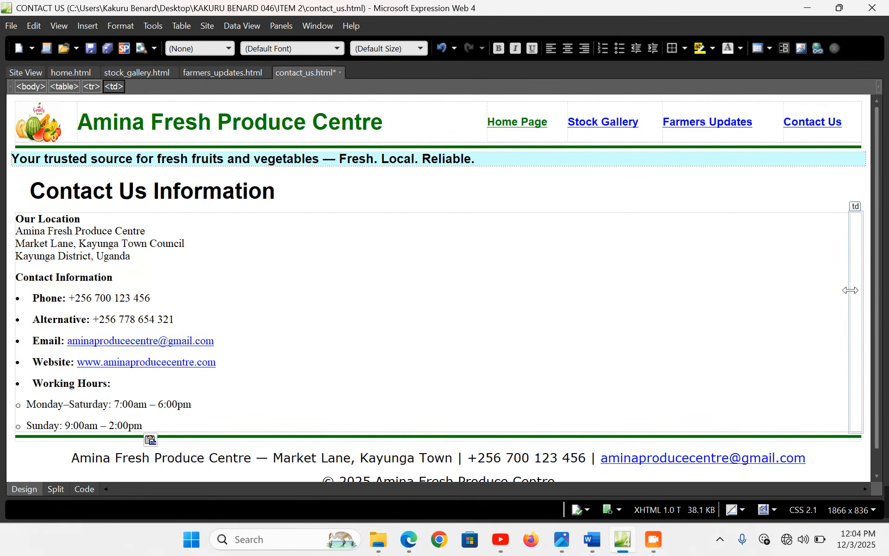
drag(850, 290, 572, 301)
click(617, 250)
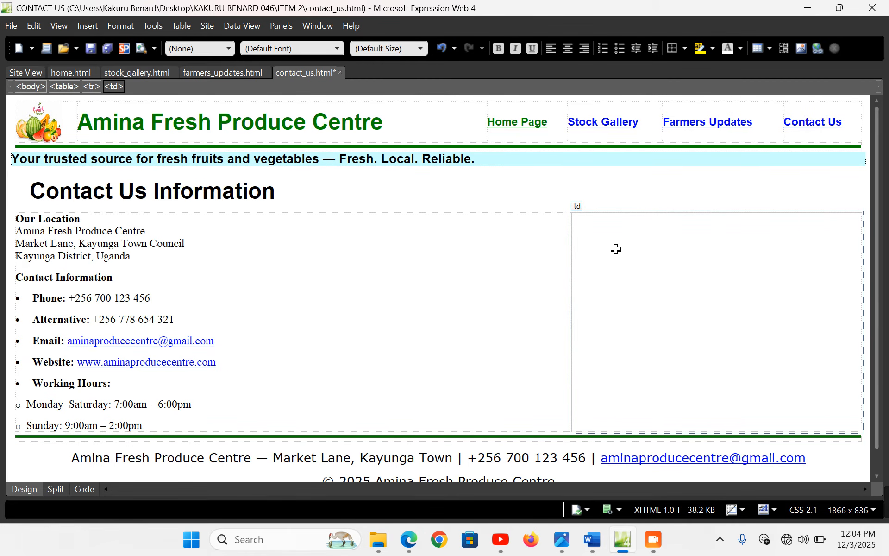
Type 'Feedback Form' and 'Fill this form for any inquiries or feedback' on separate lines
text(Feedback Form)
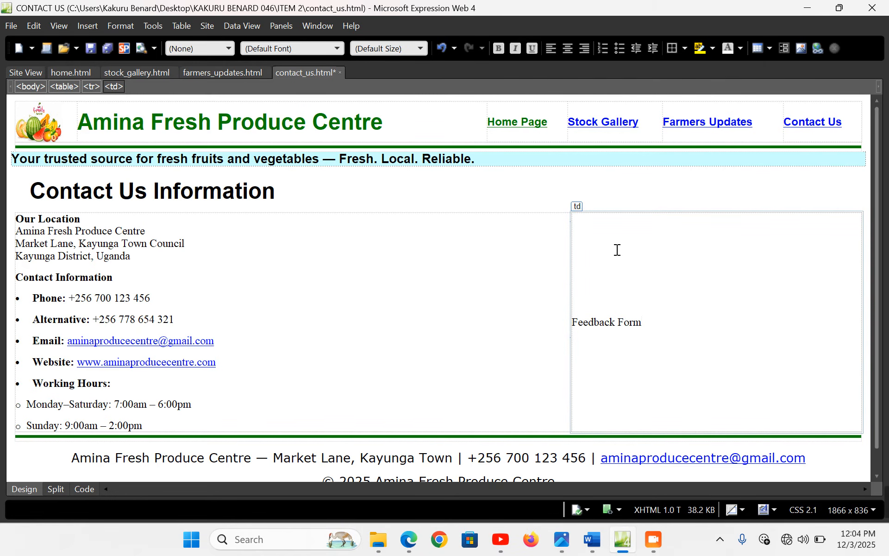
key(Return)
text(Fi)
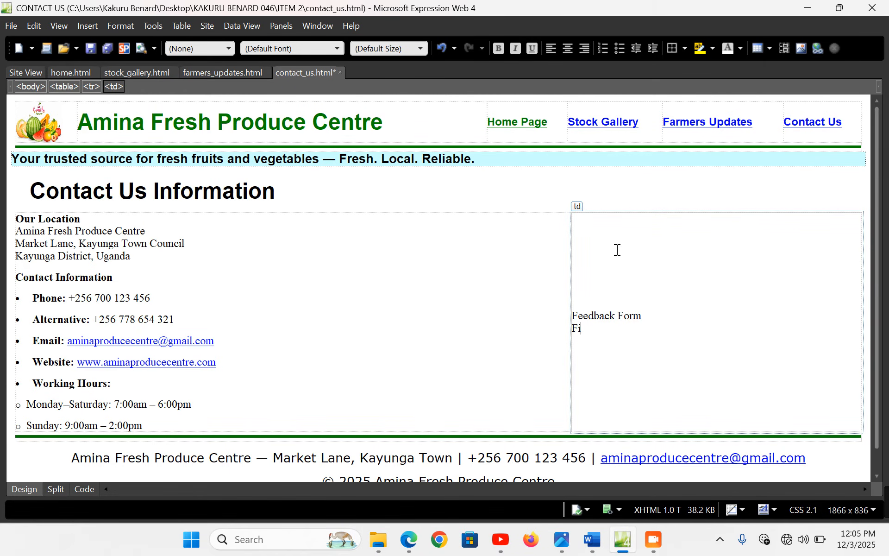
text(ll this form for any inqu)
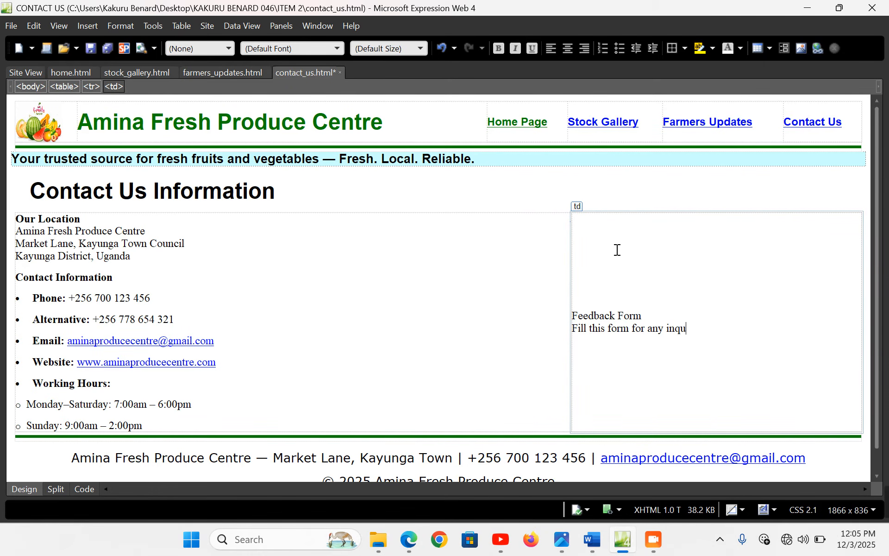
text(iries or feedback)
key(Return)
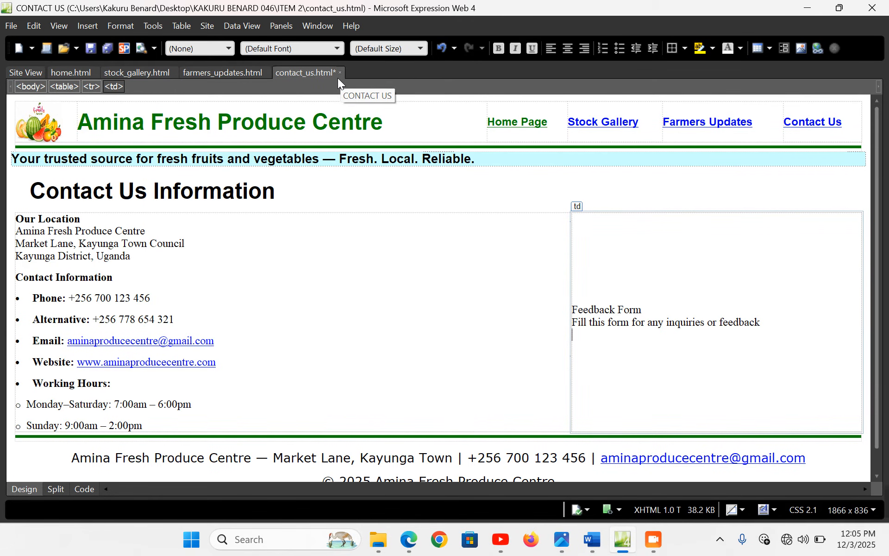
Show the Toolbox and start a new line below the feedback instruction text
click(95, 25)
mouse_move(113, 45)
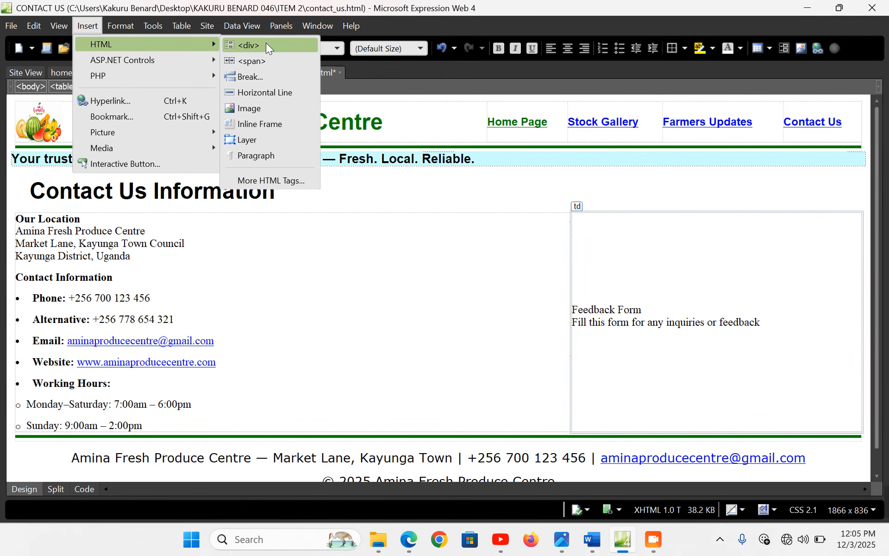
click(279, 182)
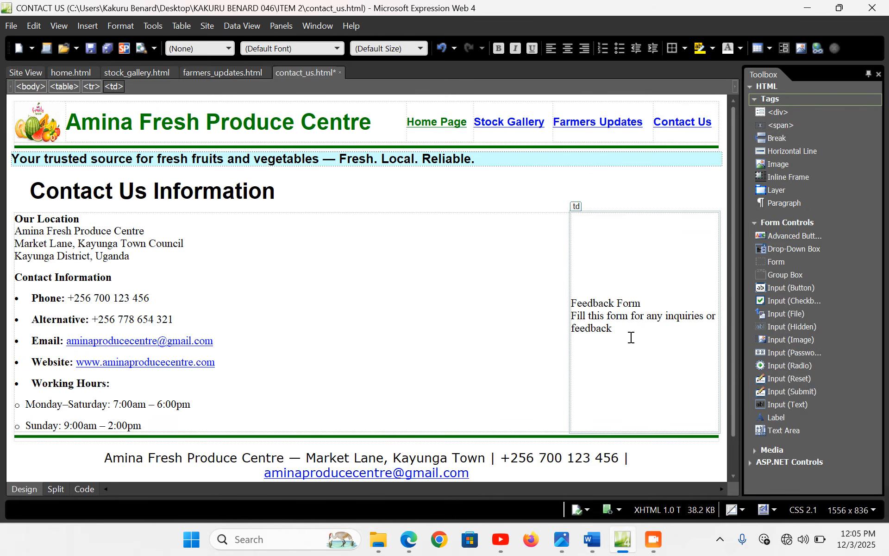
click(626, 334)
key(Return)
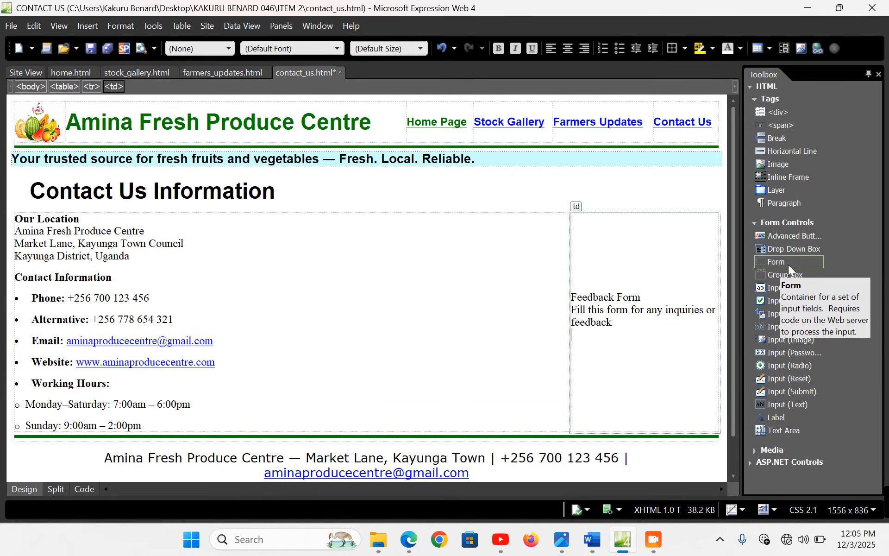
Insert a form into the feedback cell and type Name as its first line
drag(788, 265, 586, 337)
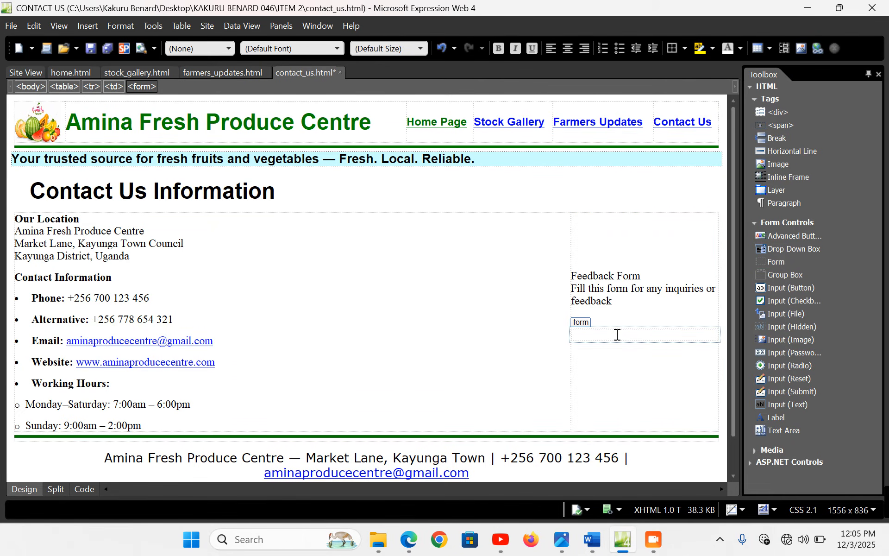
click(607, 315)
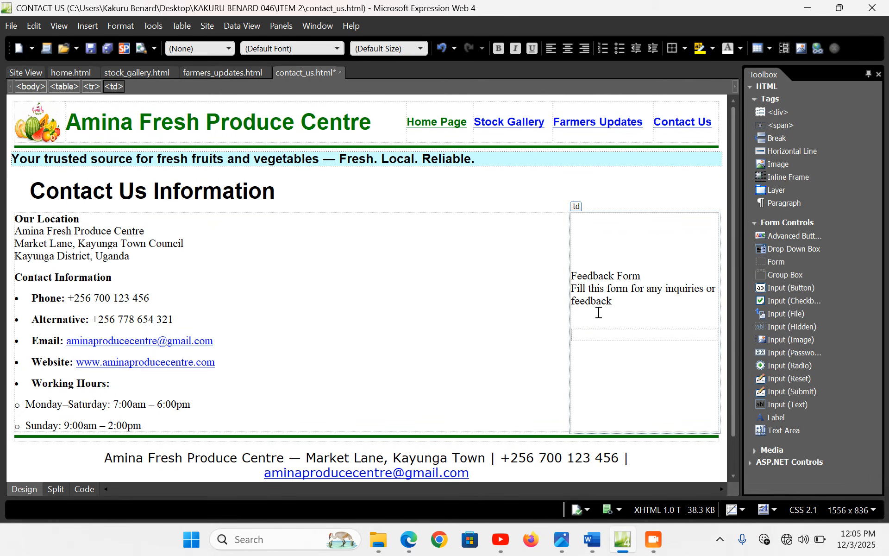
click(603, 335)
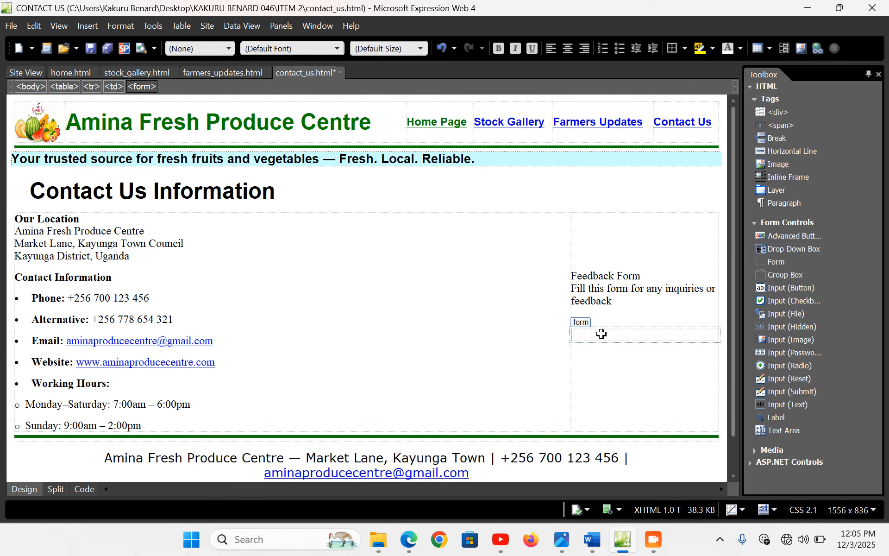
text(Name)
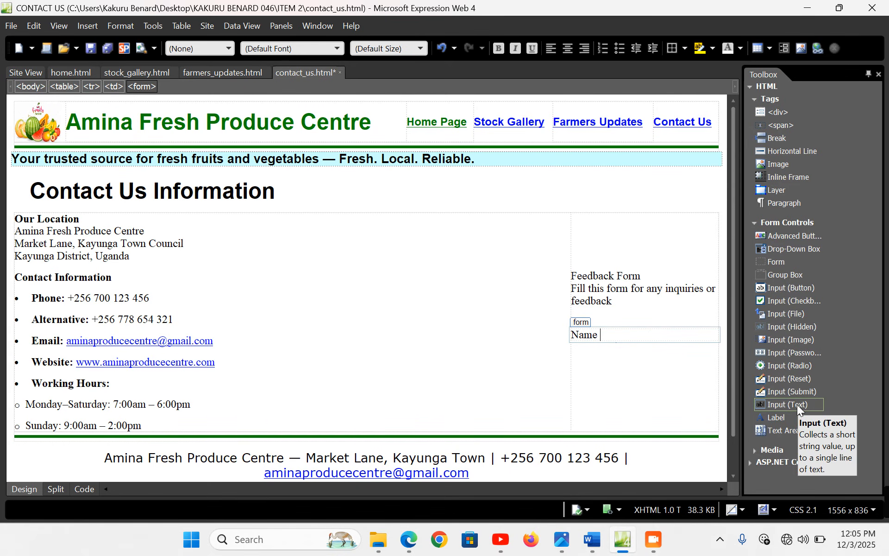
Add a widened text box after Name, enlarge the form column, and type Gender
drag(798, 407, 629, 339)
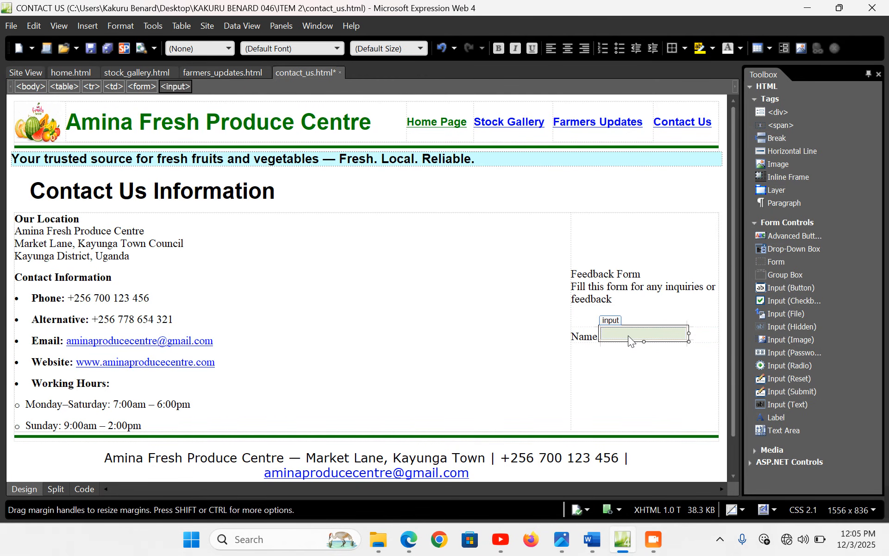
drag(689, 333, 717, 335)
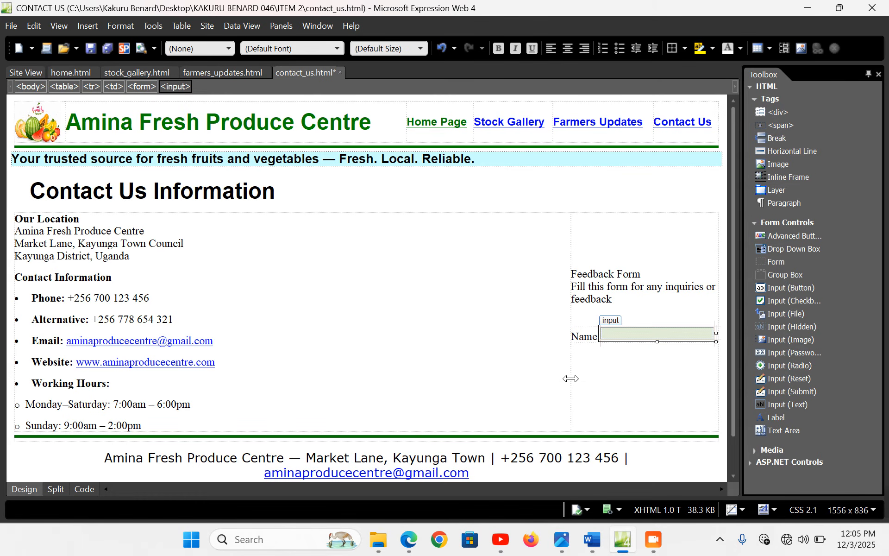
drag(571, 377, 463, 373)
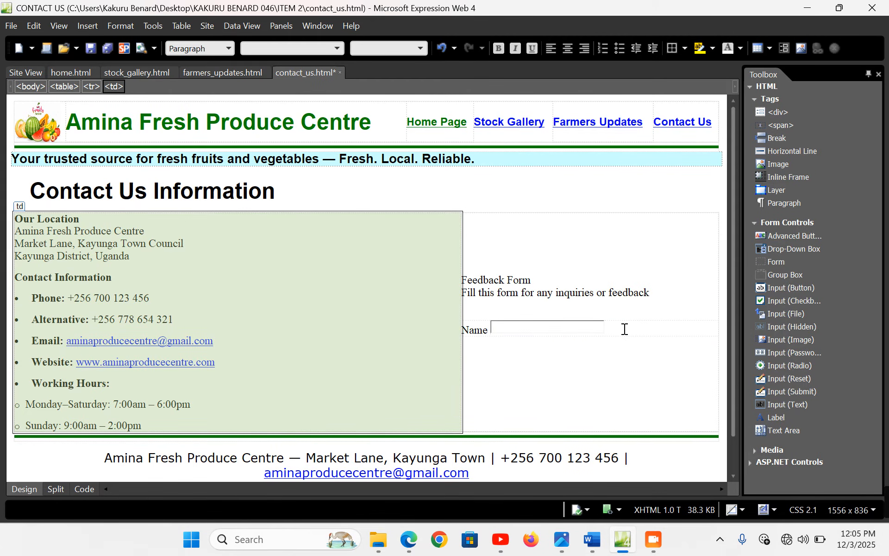
click(611, 329)
click(591, 332)
drag(609, 327, 624, 327)
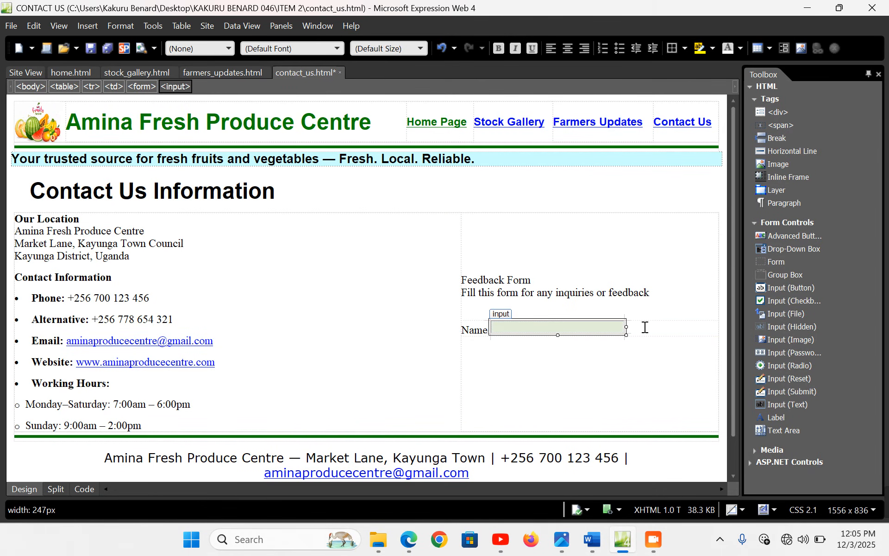
click(646, 327)
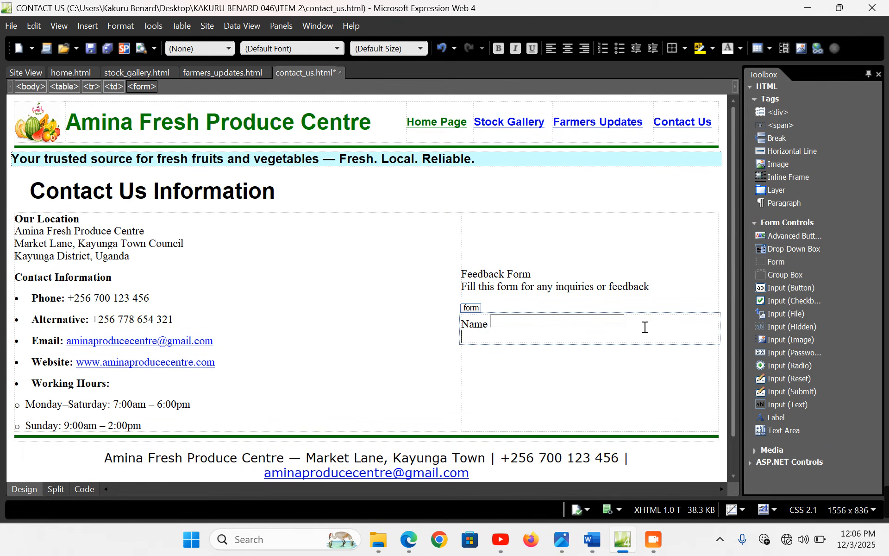
text(Gender)
Add Male and Female radio buttons after Gender, then type Phone/Email on the next line
drag(804, 365, 520, 337)
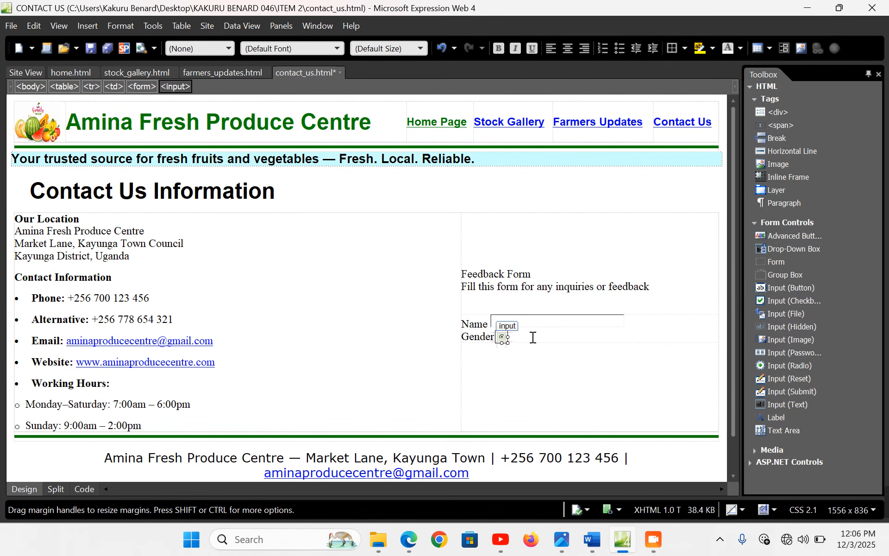
click(531, 336)
text(Male)
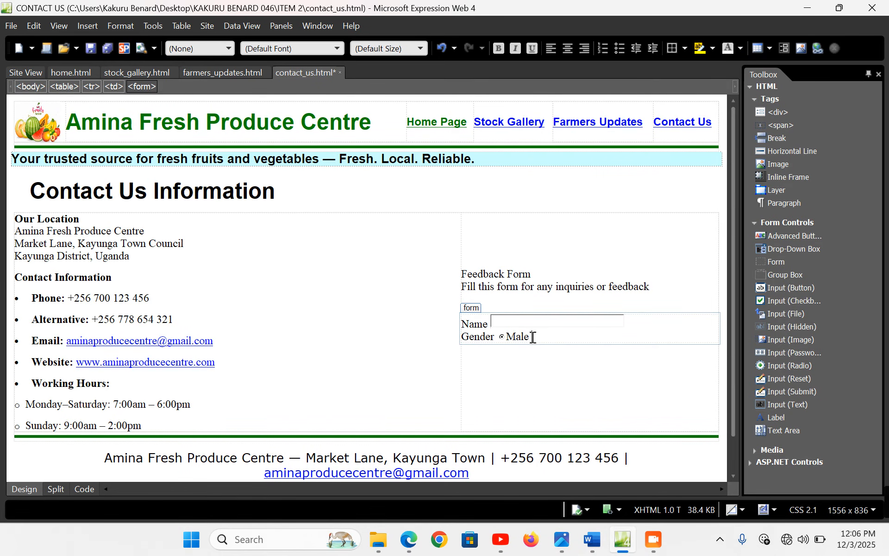
key(ctrl+v)
text(Feml)
key(BackSpace)
text(ale)
key(Return)
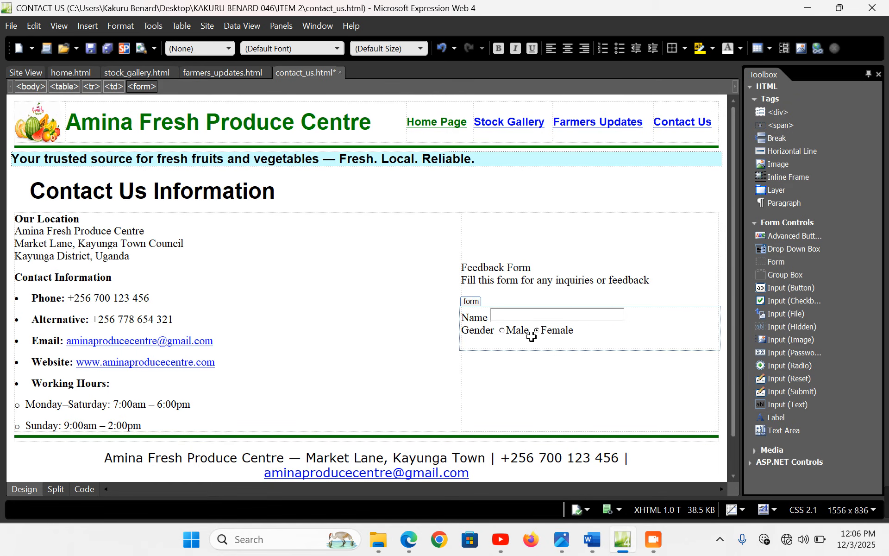
text(Phone/Email)
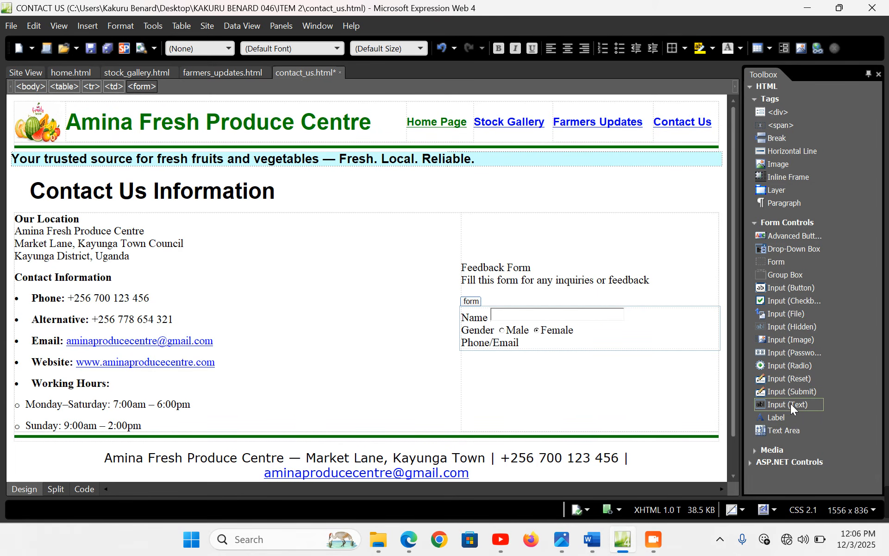
Add a 260px text box after Phone/Email and type Produce Need on a new line
drag(791, 404, 549, 343)
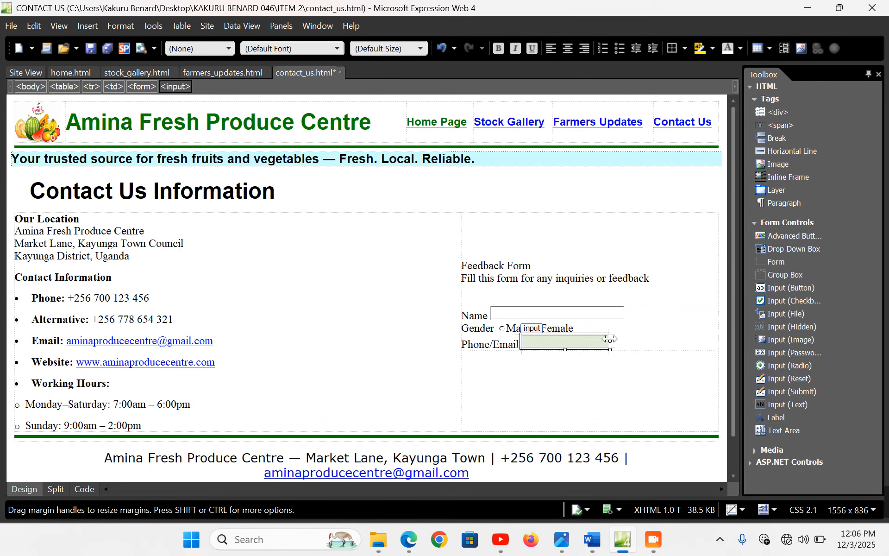
drag(609, 344, 643, 343)
click(658, 346)
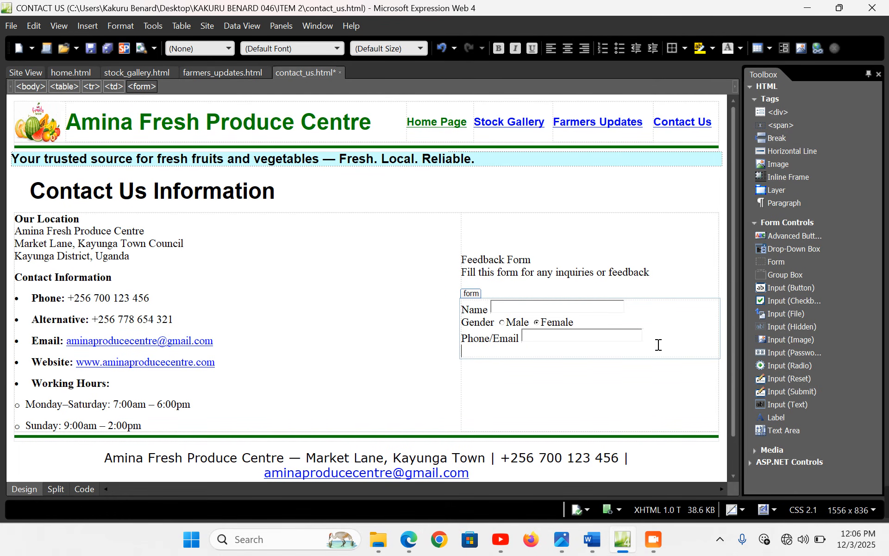
text(Produce Ne)
text(ed)
key(BackSpace)
text(ed)
key(Return)
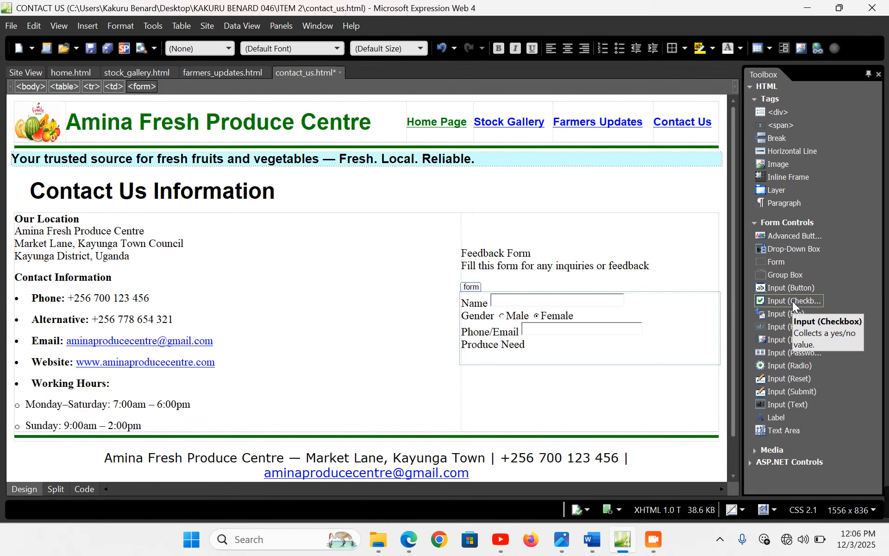
Add checkboxes labelled Onions, Tomatoes, Carrots and Matooke under Produce Need
drag(793, 302, 482, 359)
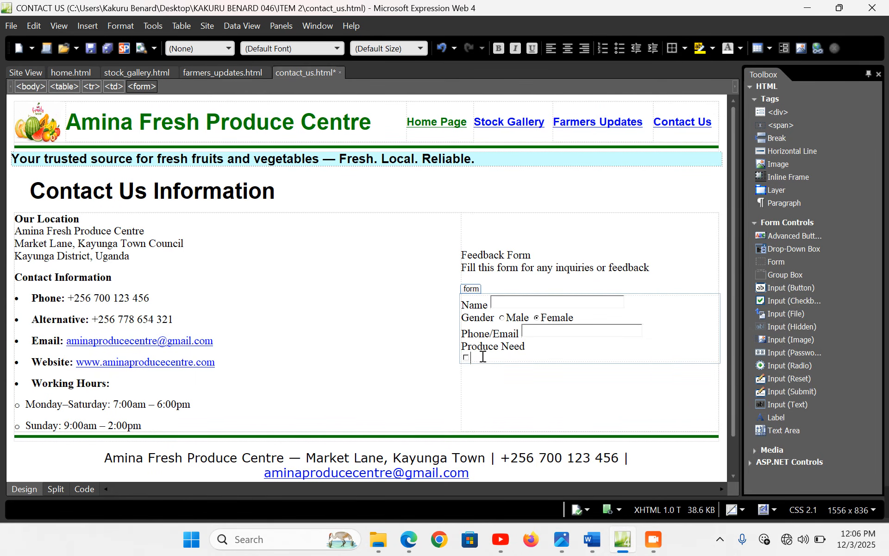
text(Onions)
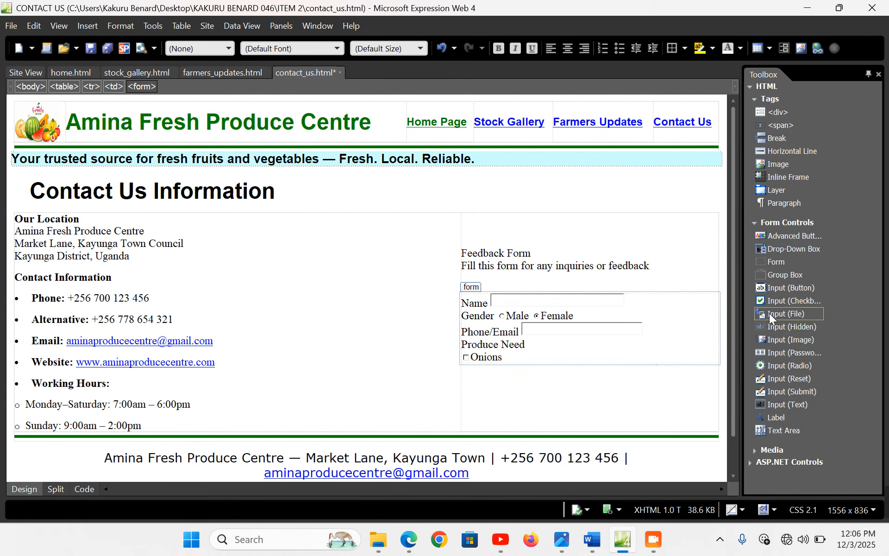
drag(795, 301, 522, 362)
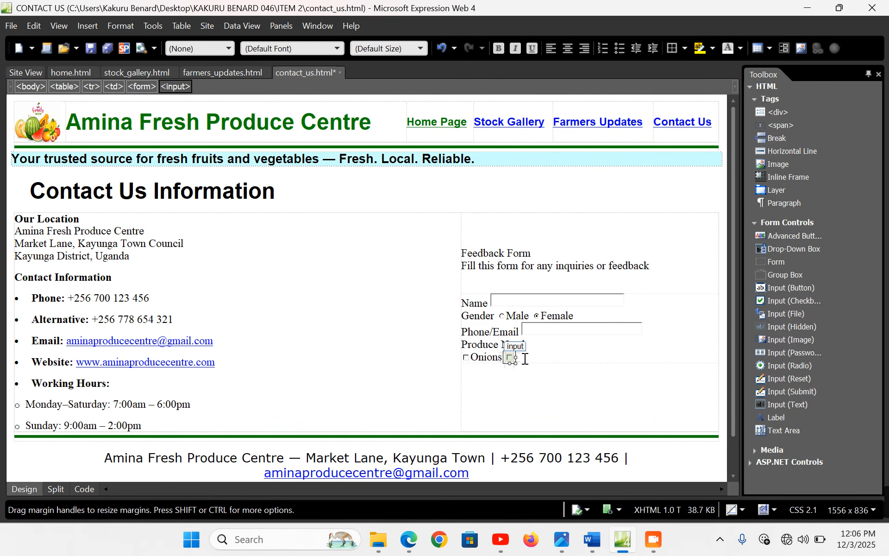
click(536, 362)
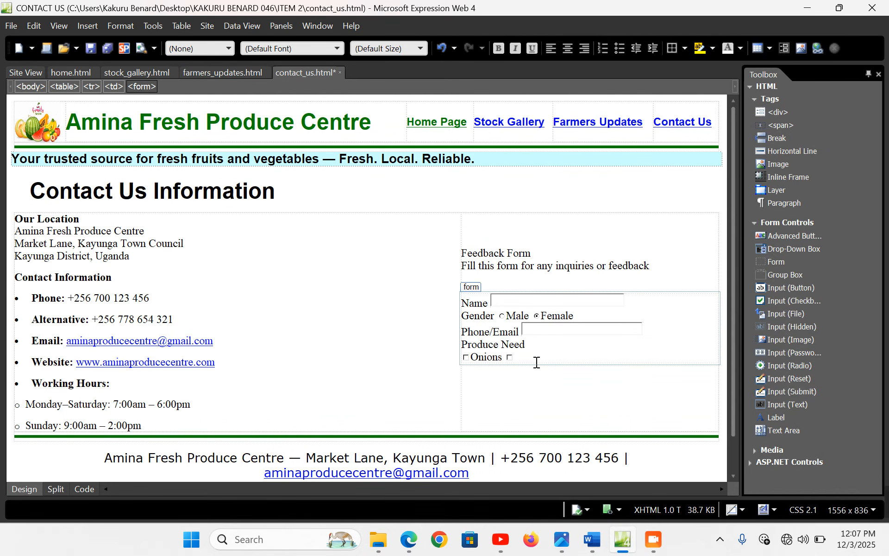
text(Tomatoes)
drag(535, 362, 536, 363)
text(Carrots)
drag(536, 361, 537, 363)
text(Mato)
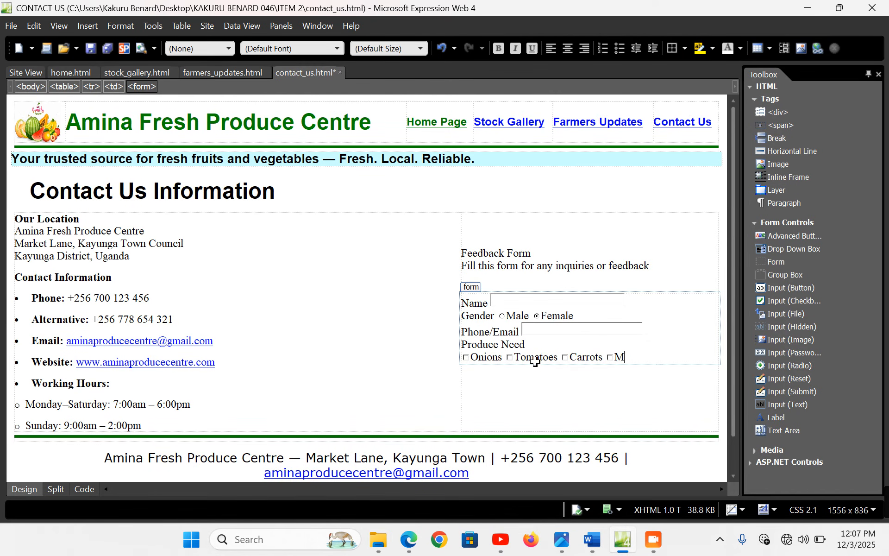
text(oke)
Add a Type Inquiry label on a new line below the checkboxes
key(Return)
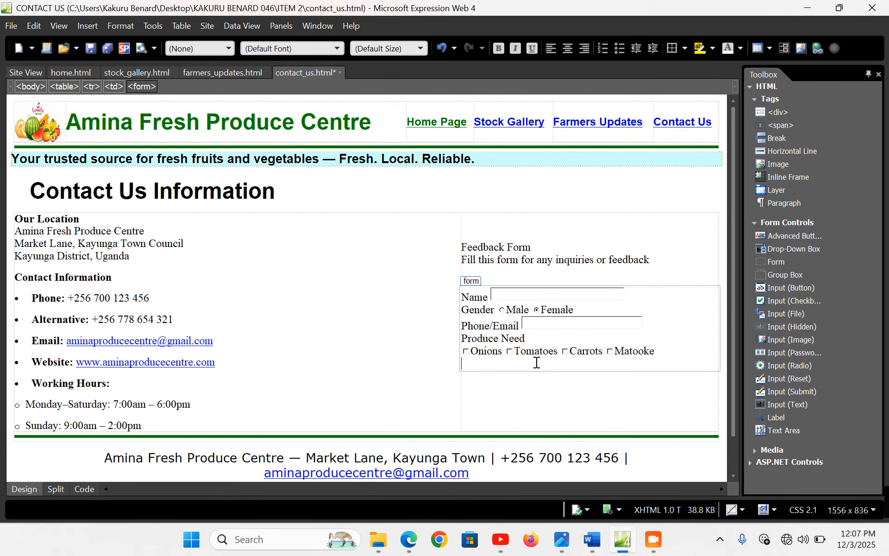
text(Tyo)
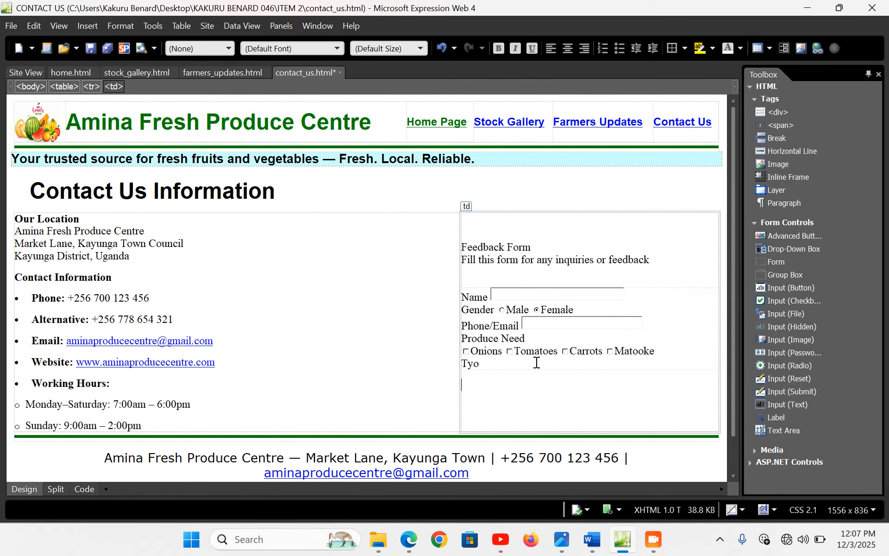
text(e I)
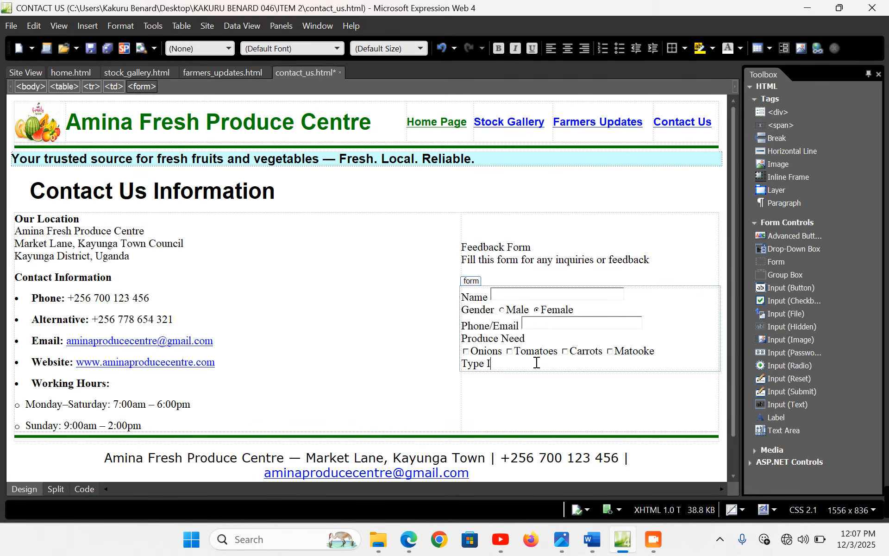
text(nquiry)
key(Return)
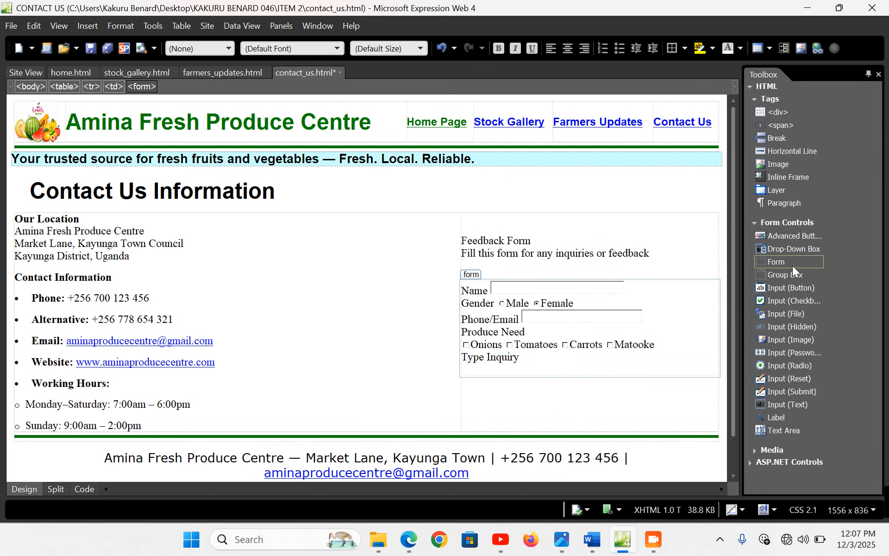
Insert a drop-down below Type Inquiry with Price Inquiry as its first choice
drag(802, 248, 481, 373)
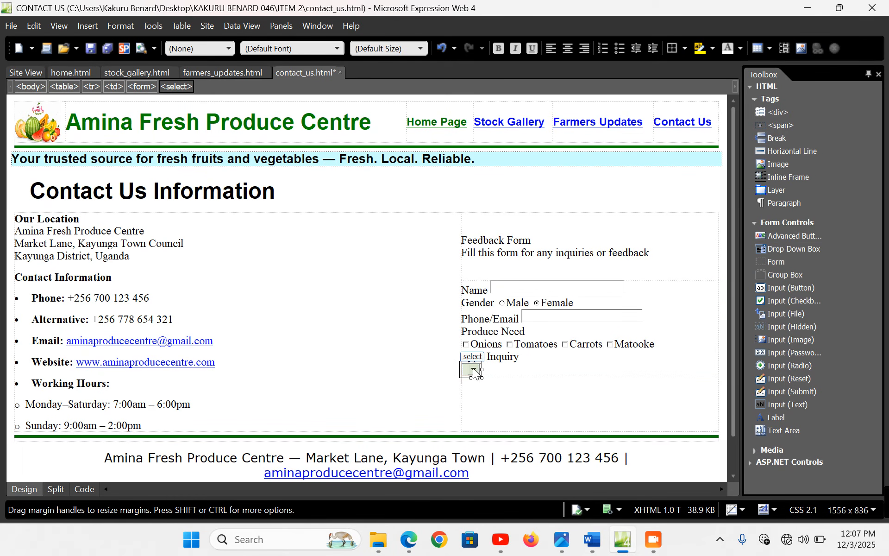
double_click(474, 371)
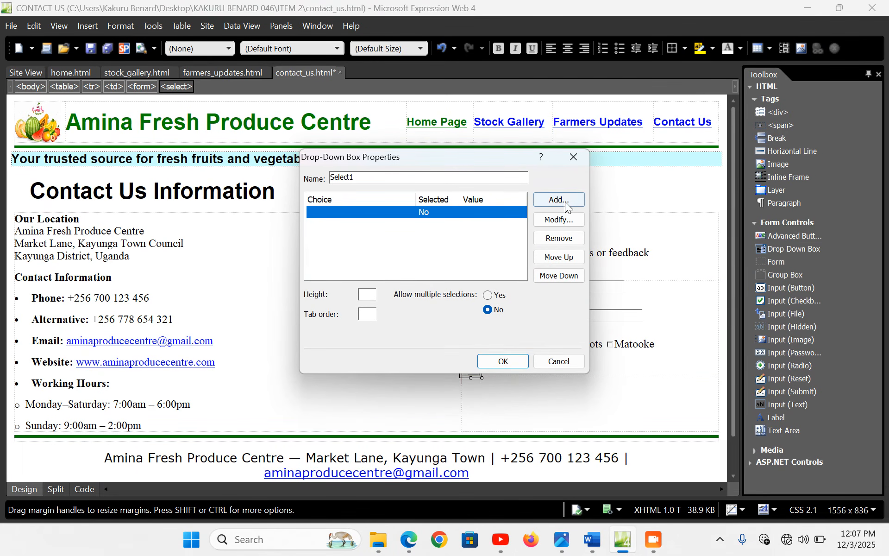
click(561, 201)
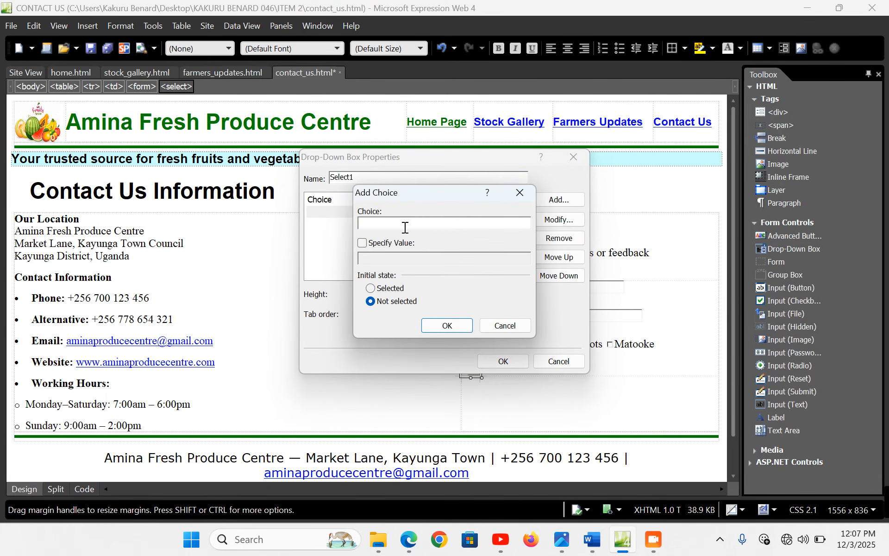
text(Price Inquiry)
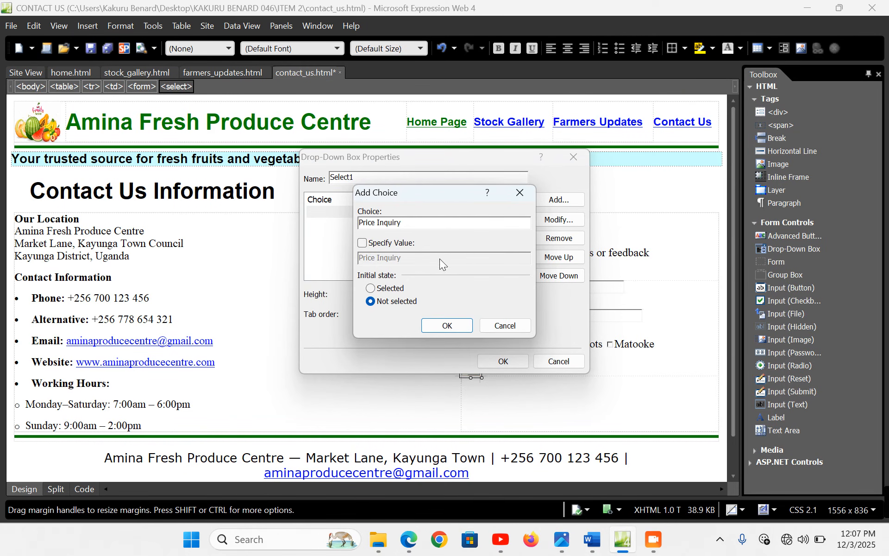
click(446, 324)
Add General Inquiry and Farmer Support choices, then review the Word draft's inquiry types
click(560, 200)
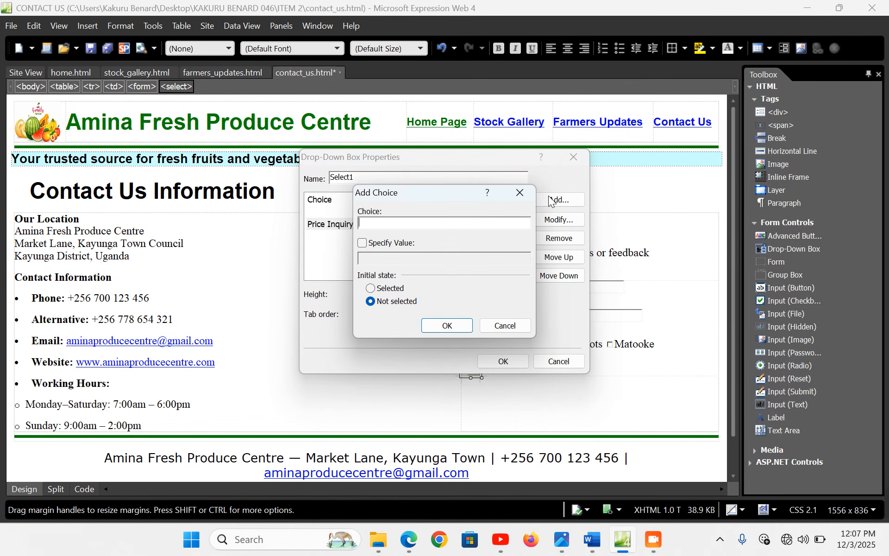
text(General Inquiry)
key(Return)
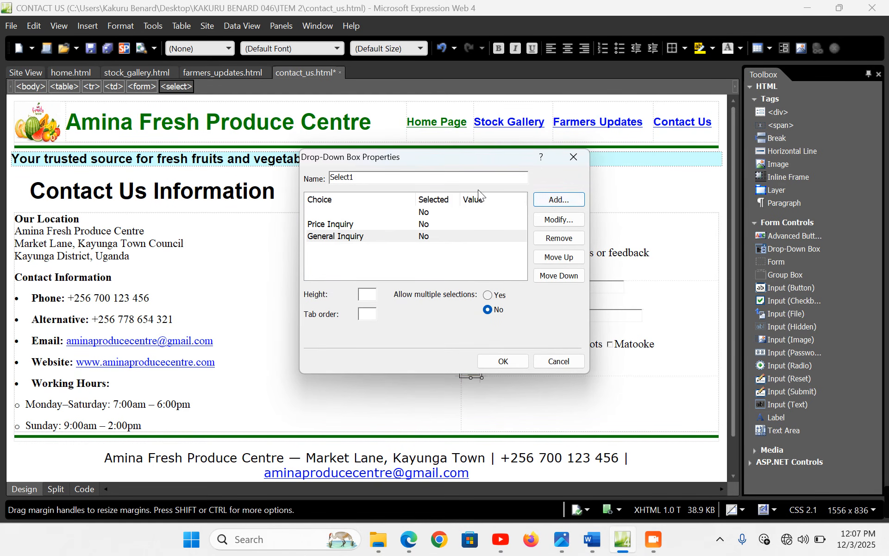
click(574, 201)
text(S)
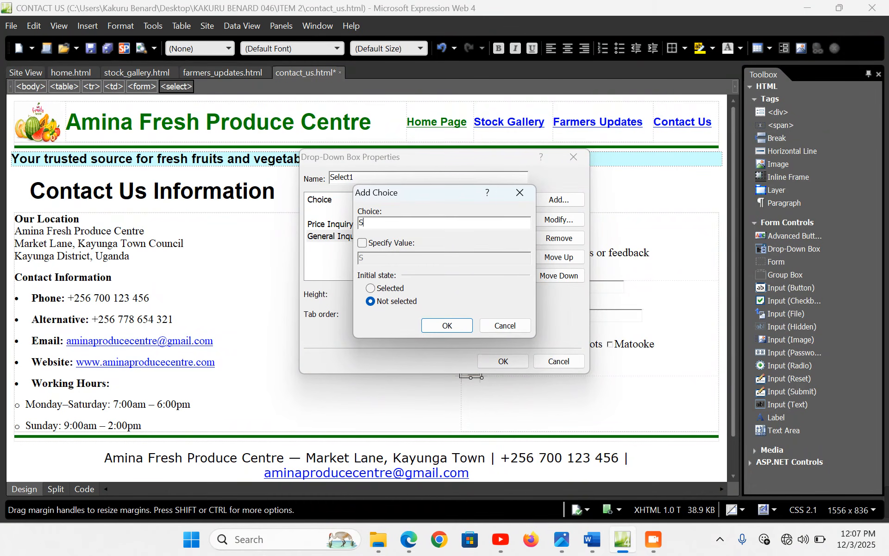
key(BackSpace)
text(Farmer)
key(BackSpace)
key(BackSpace)
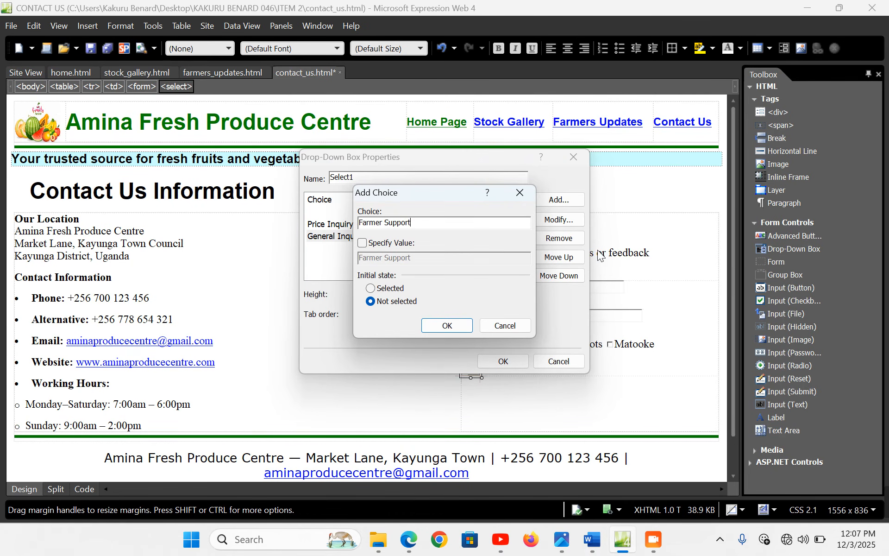
text(rt)
click(447, 325)
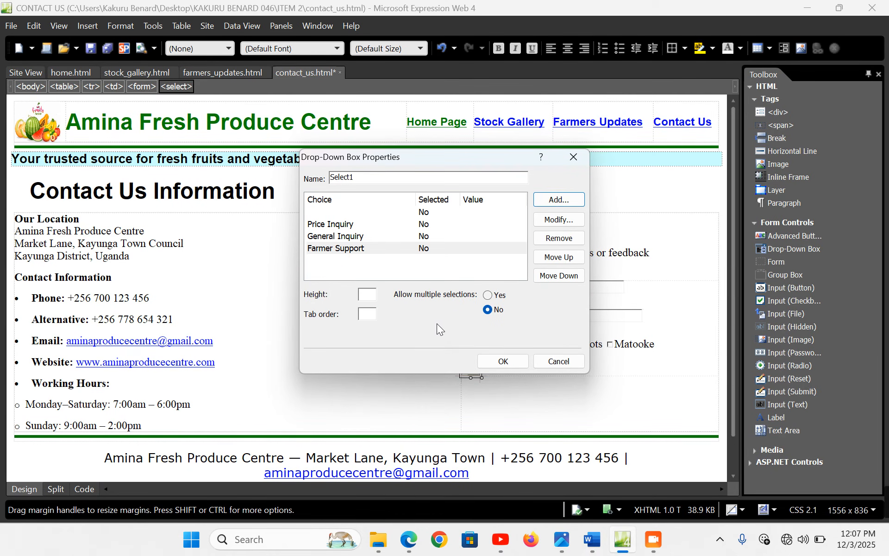
click(590, 541)
scroll(321, 411, down, 7)
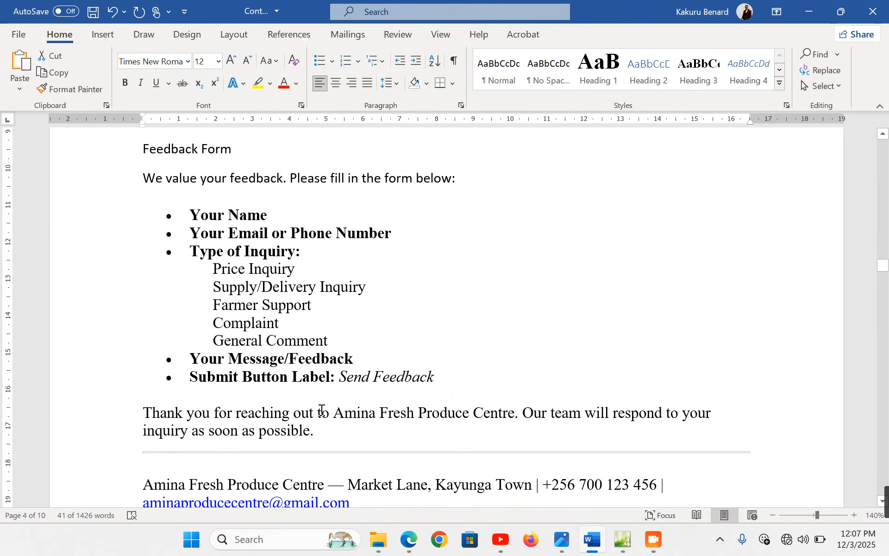
Add Complaint and Supply Inquiry choices to the drop-down and close its properties
click(623, 541)
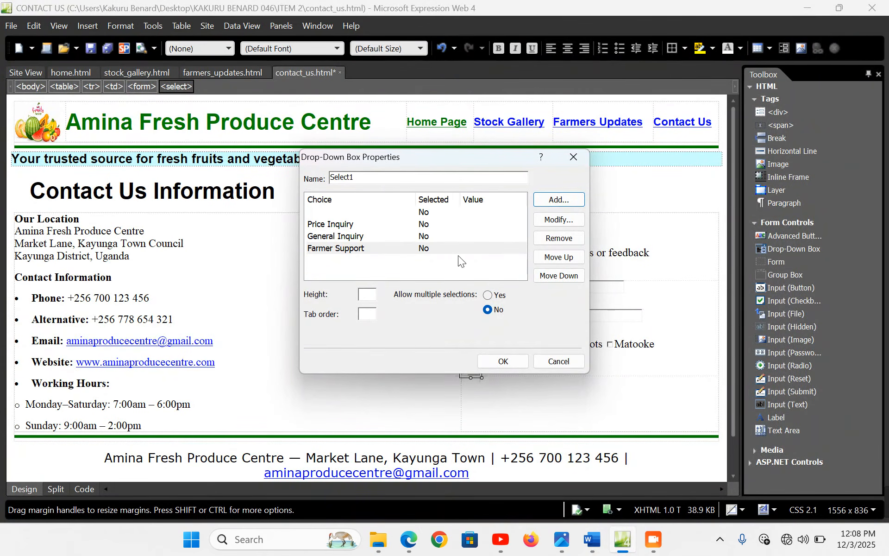
click(545, 202)
text(Co)
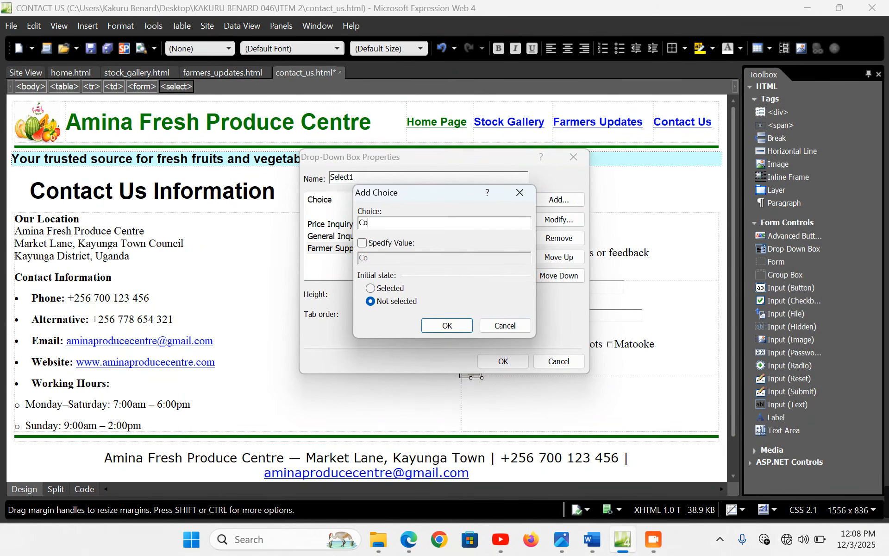
text(mplaint)
click(454, 329)
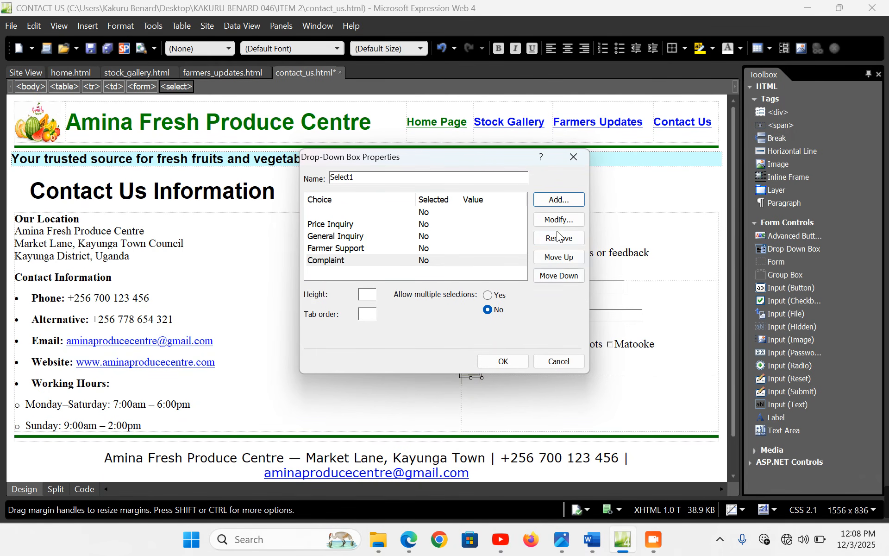
click(562, 201)
text(Su)
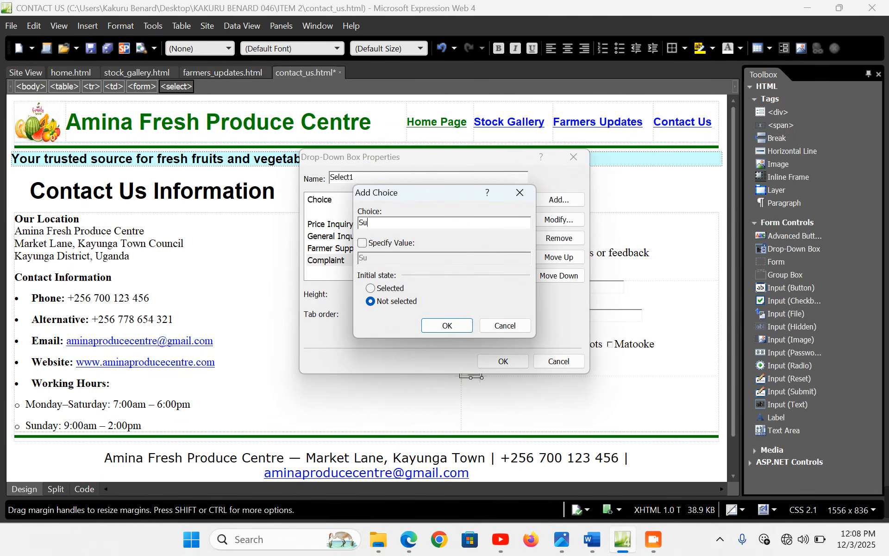
text(pply Inquiry)
click(447, 325)
click(503, 361)
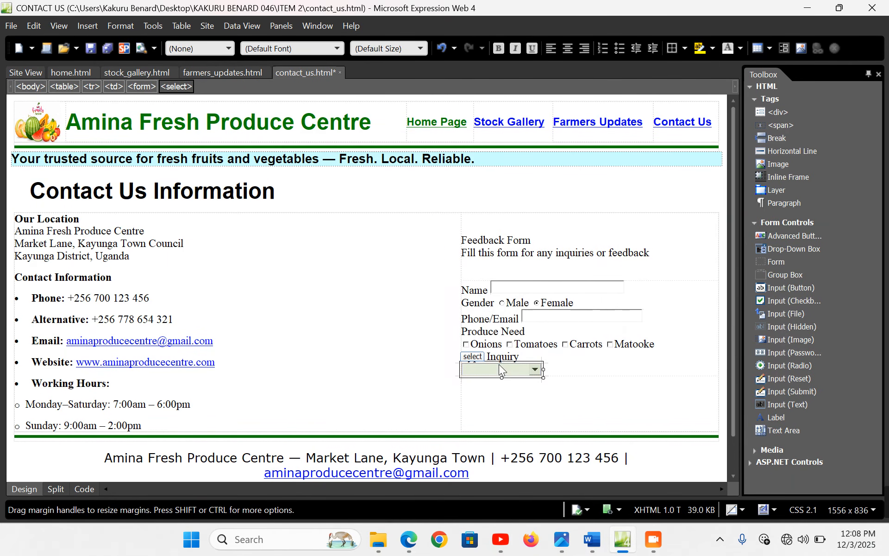
Move the drop-down onto the Type Inquiry line and make it wider
click(569, 368)
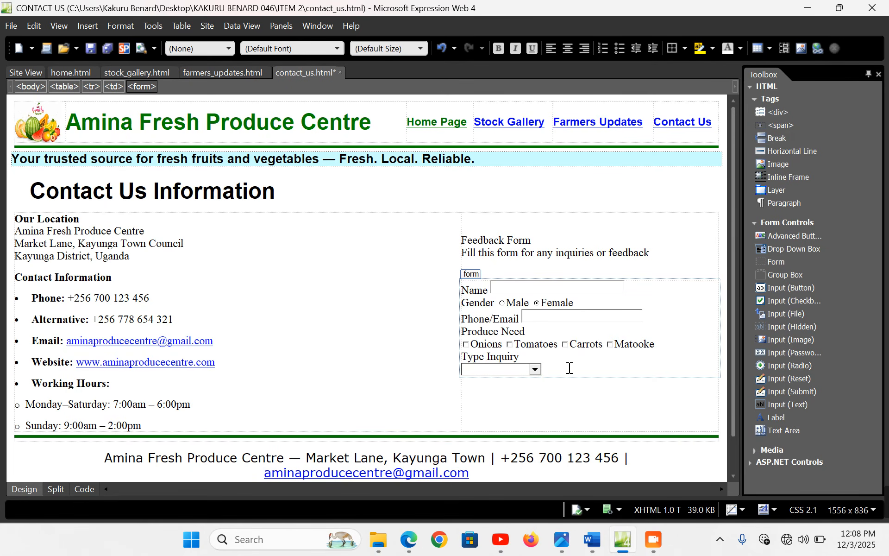
click(547, 357)
key(Delete)
click(588, 363)
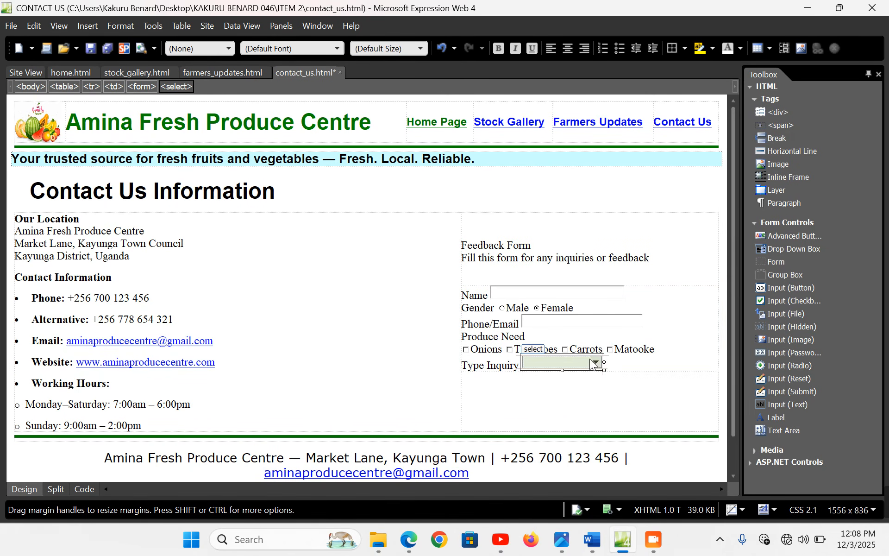
drag(601, 364, 619, 364)
Add a Your Feedback label on a new line below Type Inquiry
click(636, 362)
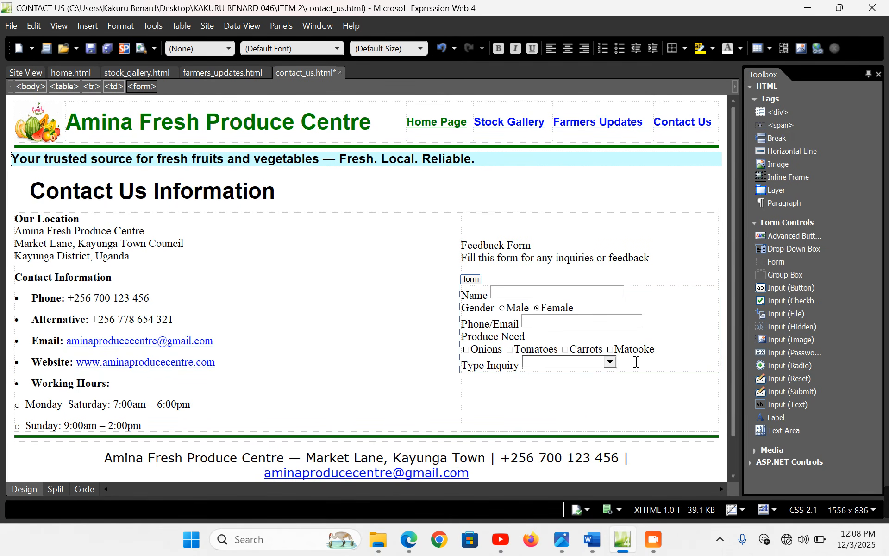
key(Return)
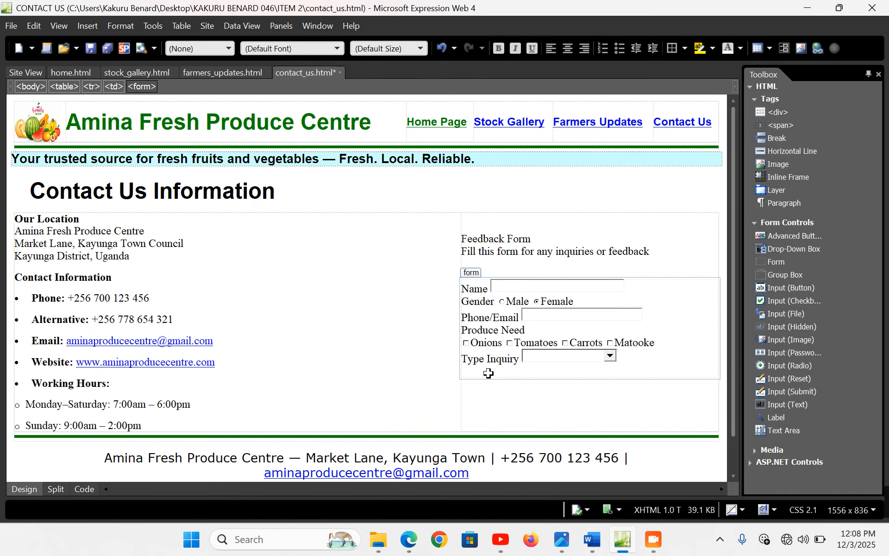
text(Your Feedback)
key(Return)
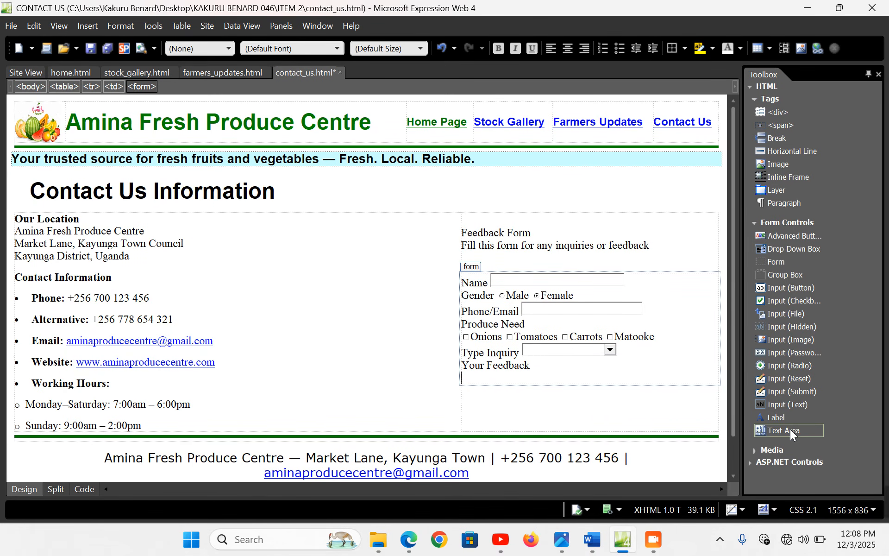
Add a wide text area below Your Feedback with 3 lines
drag(788, 429, 469, 382)
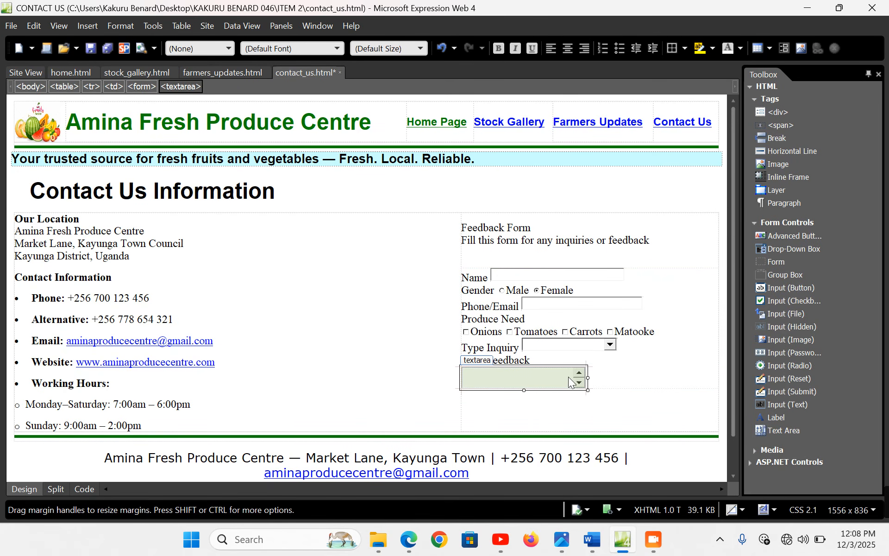
drag(609, 378, 675, 377)
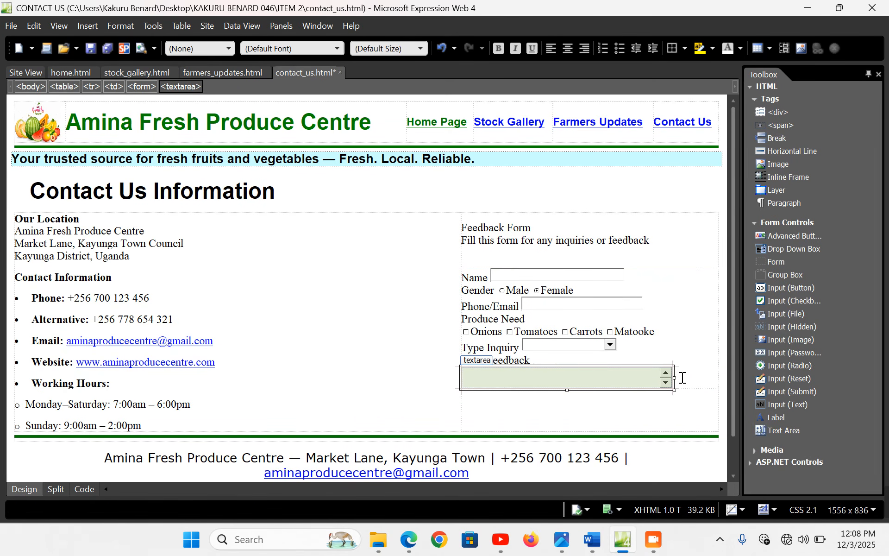
double_click(581, 377)
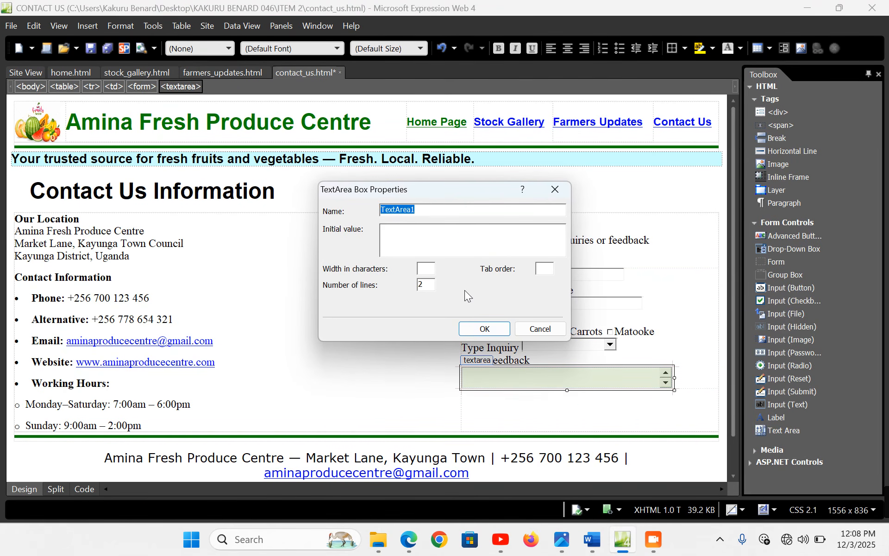
double_click(416, 285)
text(3)
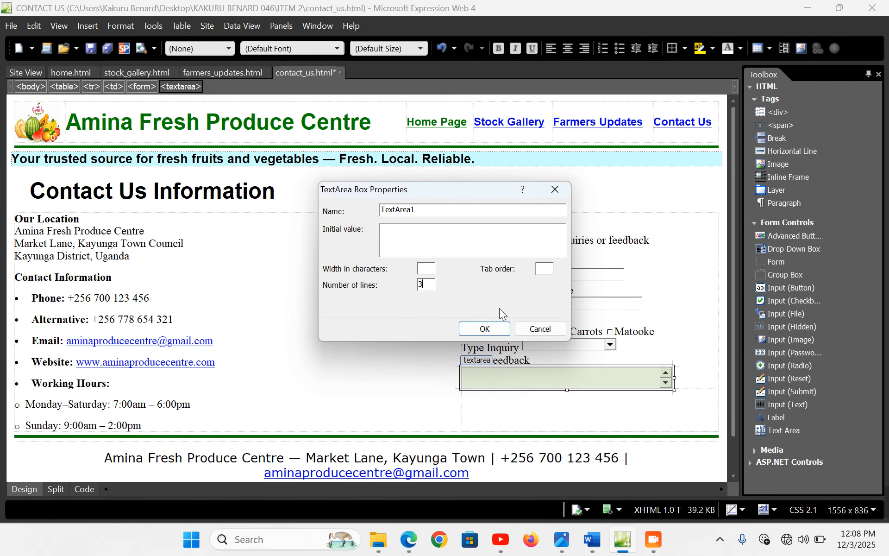
click(485, 328)
Add a submit button labelled Send Feedback below the text area
click(690, 383)
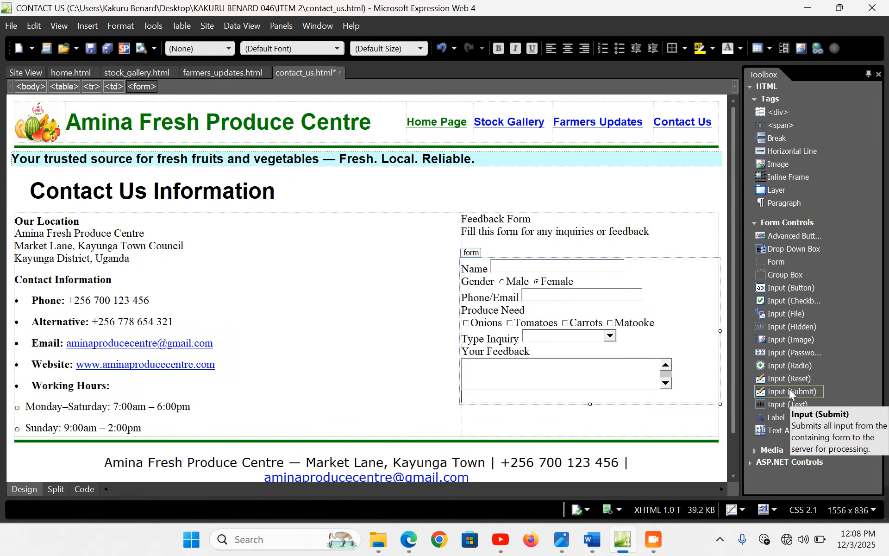
drag(790, 390, 484, 401)
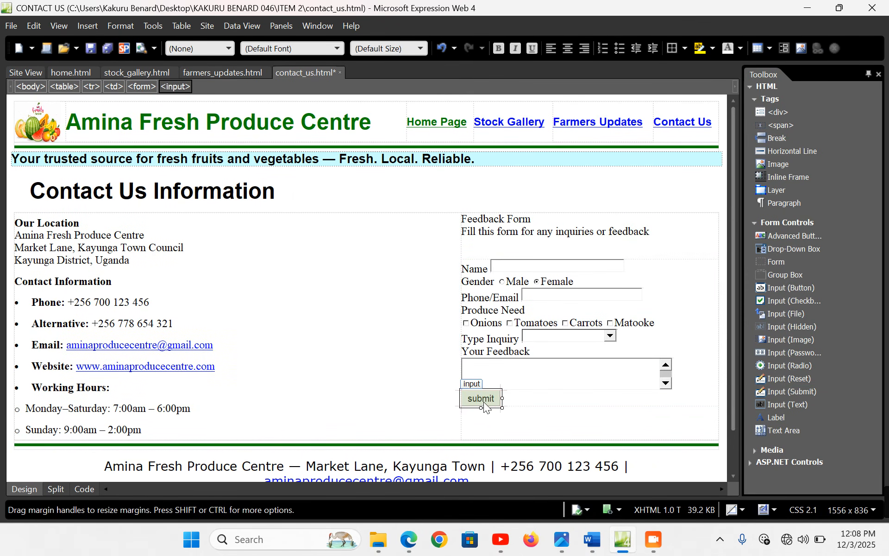
double_click(483, 402)
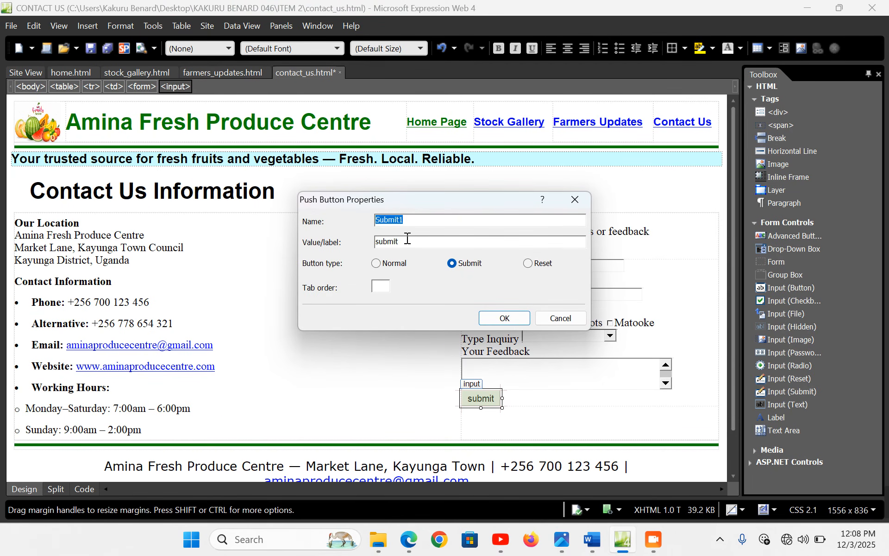
key(Tab)
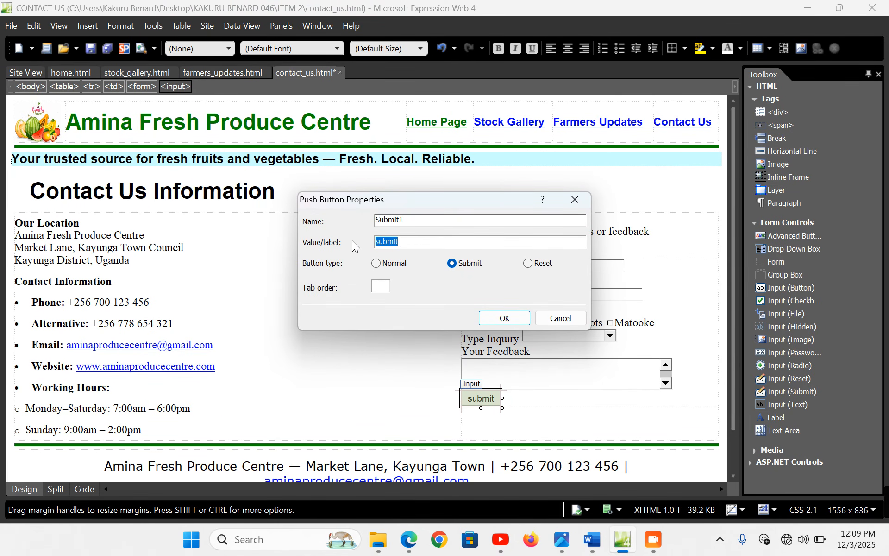
text(Send Feedback)
click(504, 318)
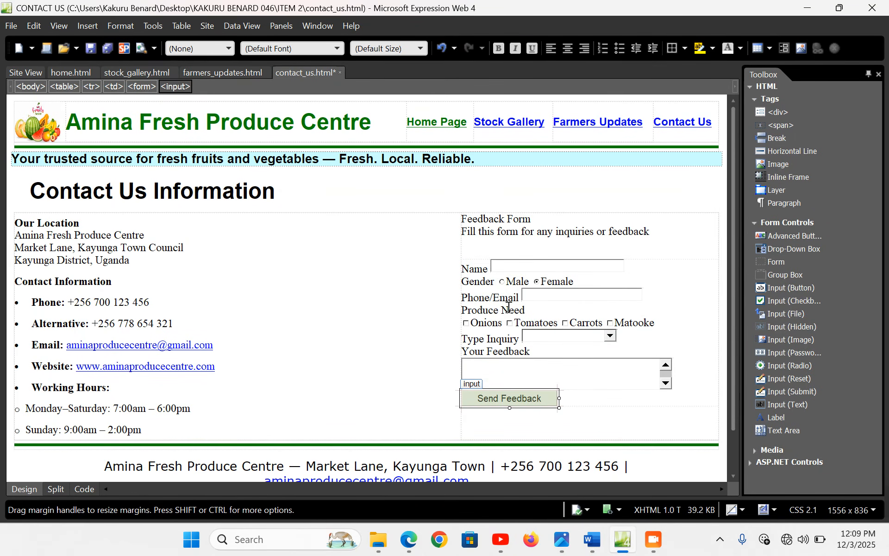
click(10, 239)
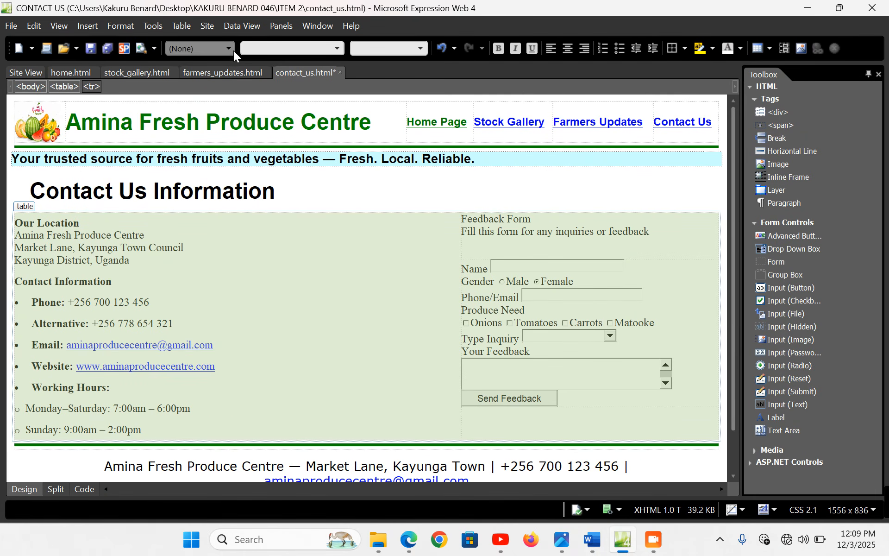
Set the selected contact table text to Arial, large (18 pt)
click(338, 49)
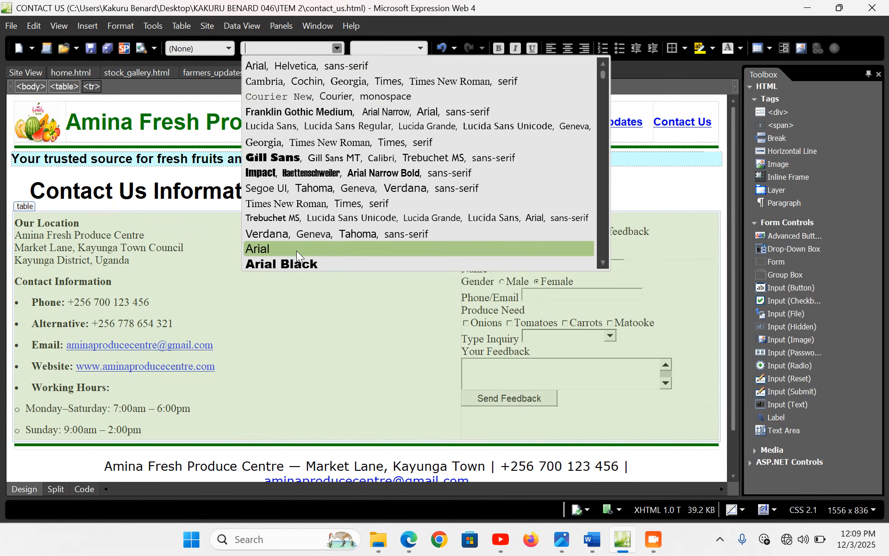
click(296, 249)
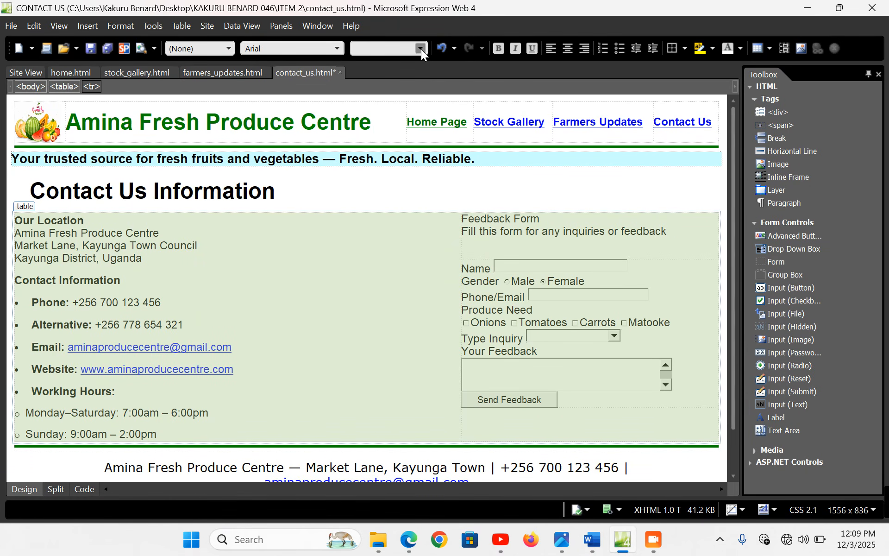
click(421, 49)
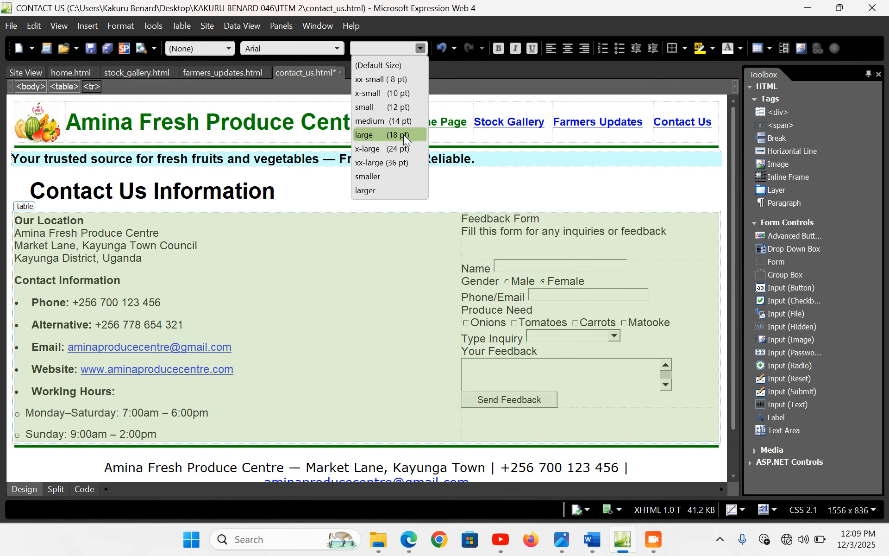
click(404, 134)
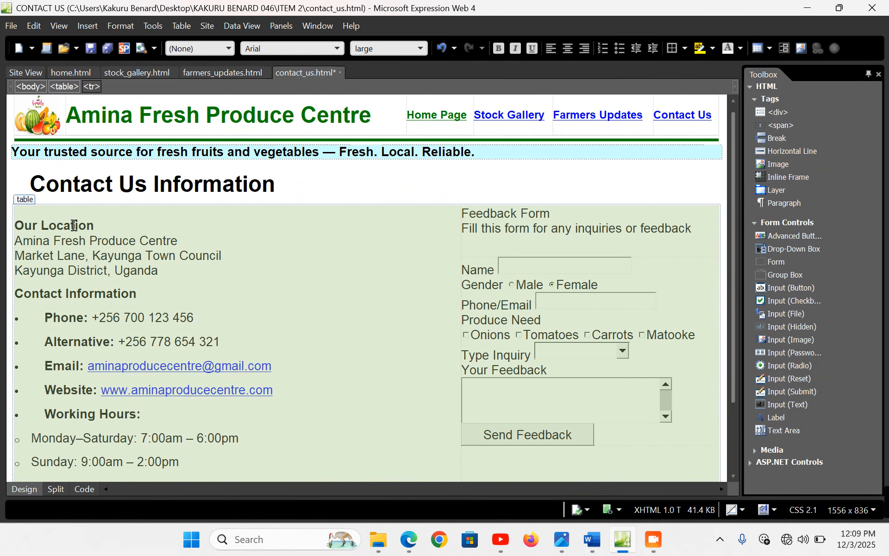
click(97, 225)
Remove the empty line under Our Location and make Our Location and Contact Information Heading 2
key(Return)
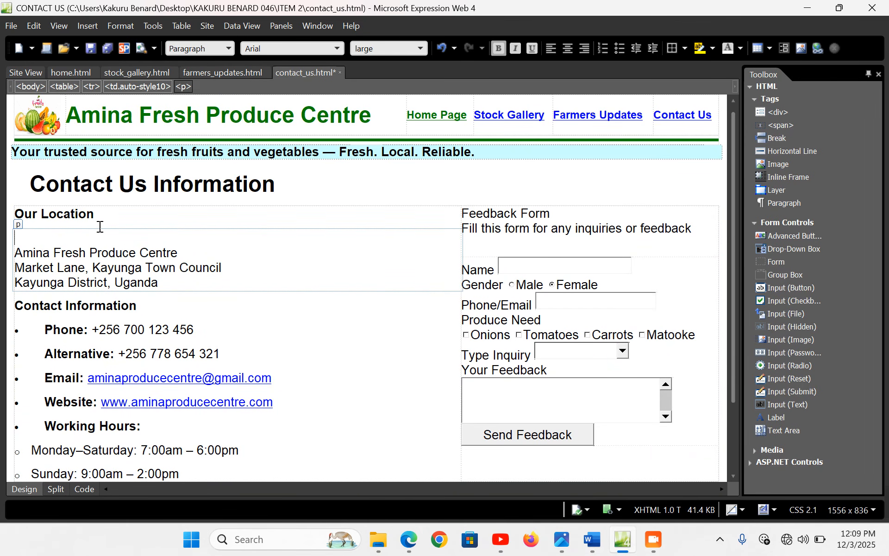
key(BackSpace)
drag(101, 222, 18, 221)
click(229, 48)
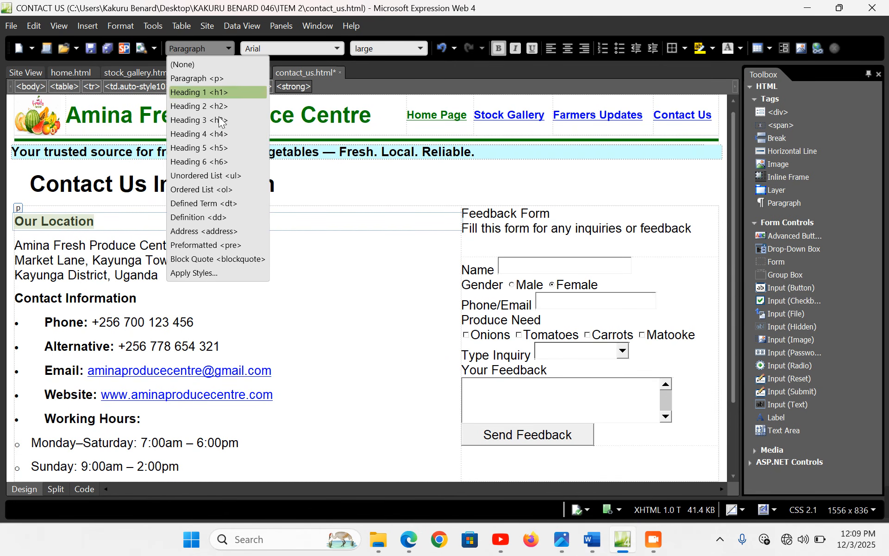
click(199, 106)
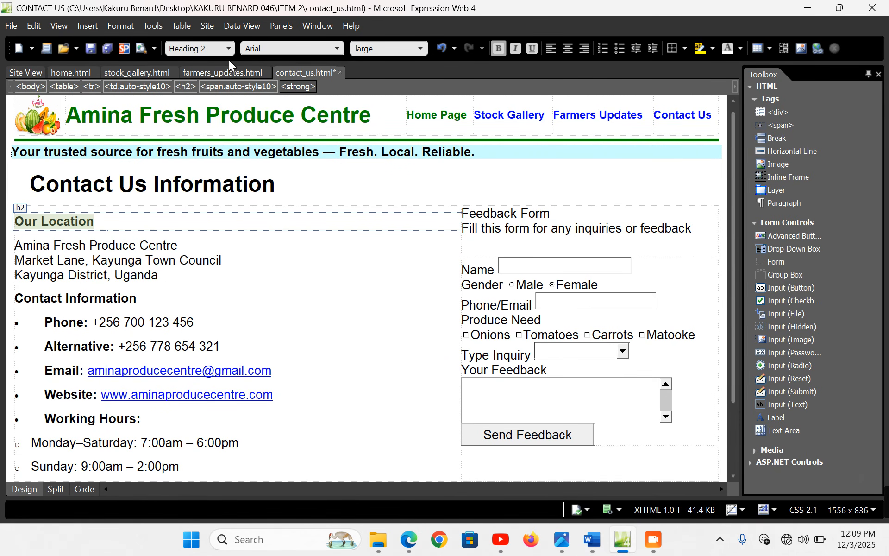
click(93, 260)
drag(137, 298, 14, 298)
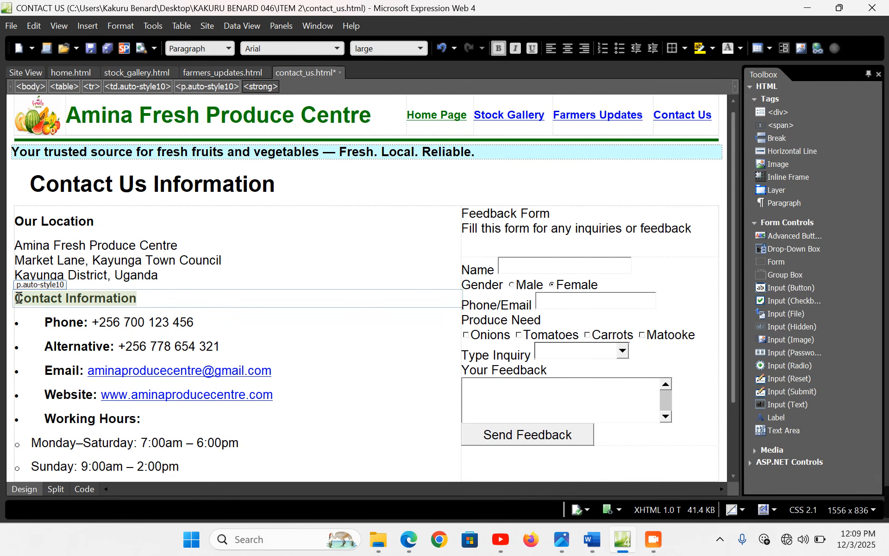
click(229, 48)
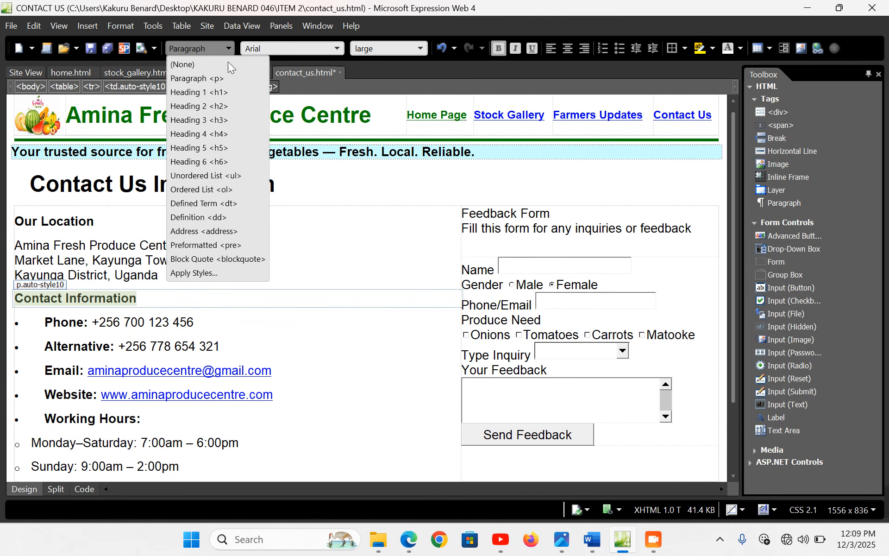
click(224, 107)
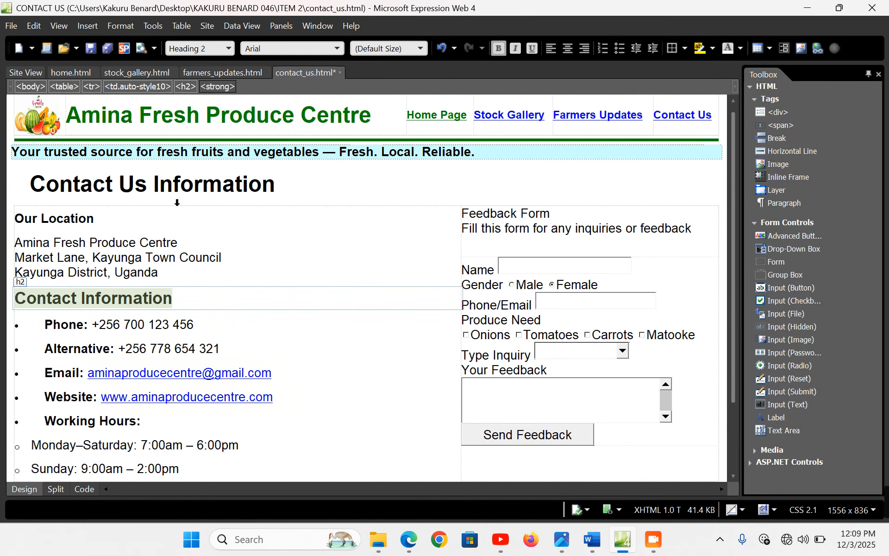
Set the Our Location Heading 2 in Arial Black
drag(98, 219, 17, 223)
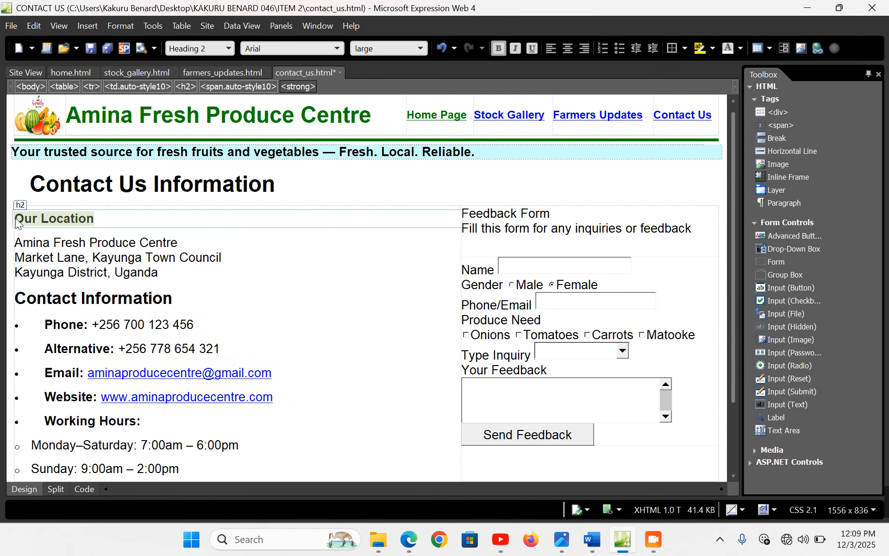
click(335, 48)
click(226, 49)
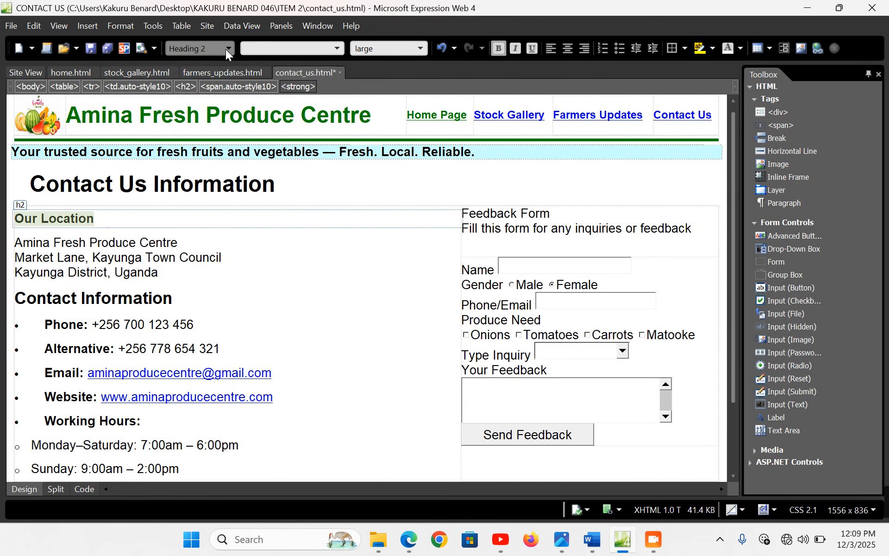
click(226, 49)
click(223, 108)
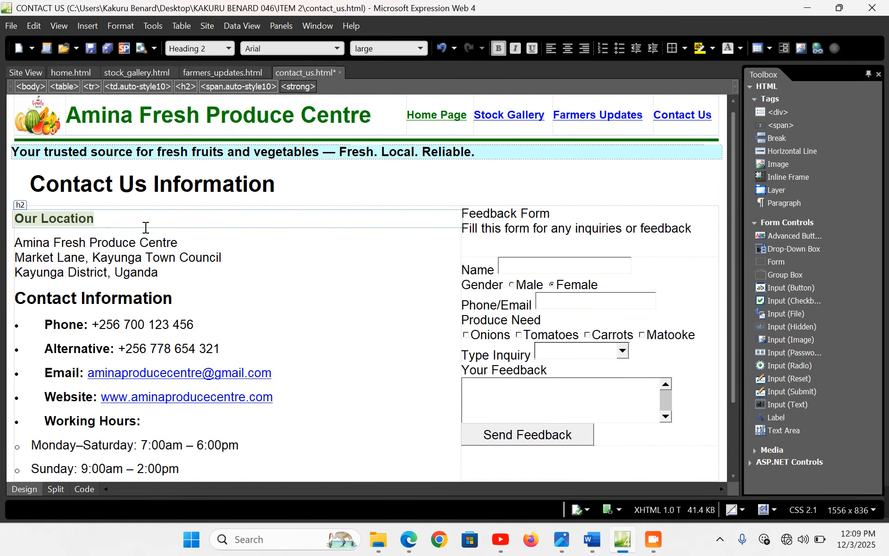
click(338, 49)
click(276, 262)
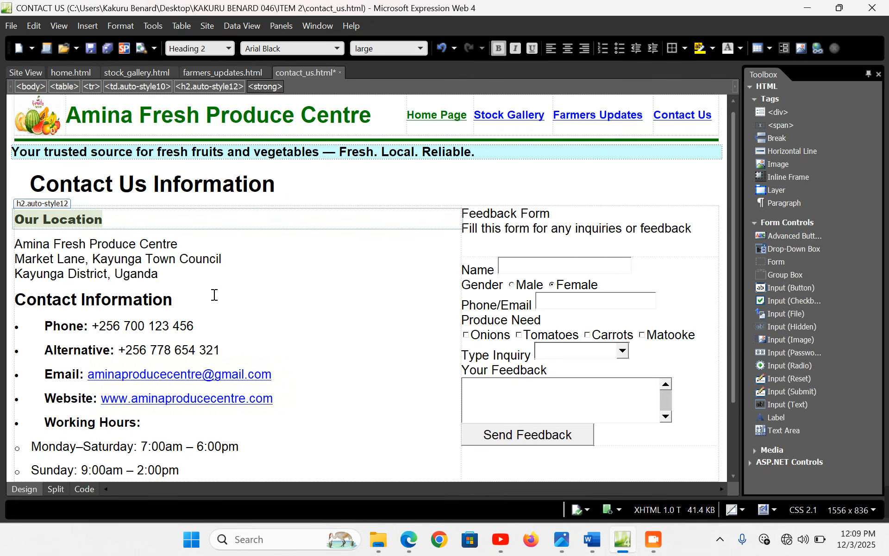
click(154, 284)
Make Feedback Form a bold Heading 2, delete the empty line below it, and save the page
drag(549, 213, 461, 213)
click(468, 213)
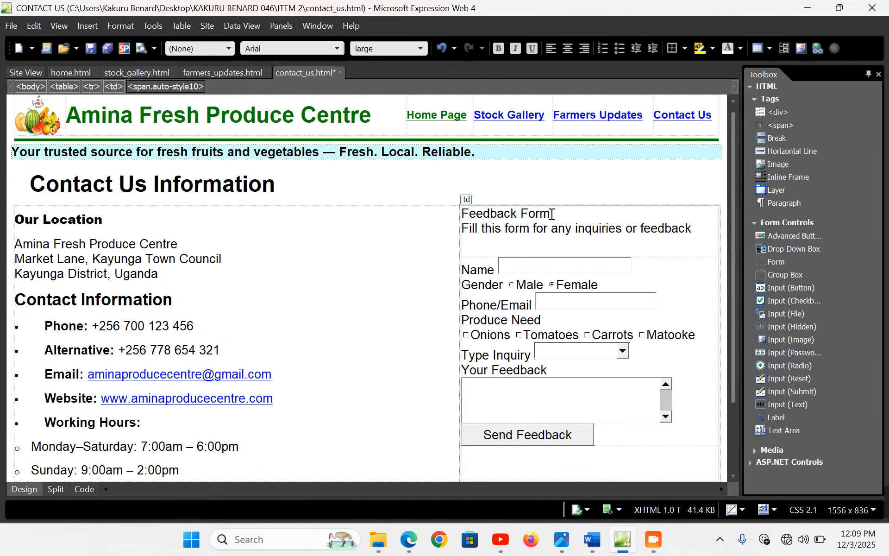
drag(552, 214, 463, 213)
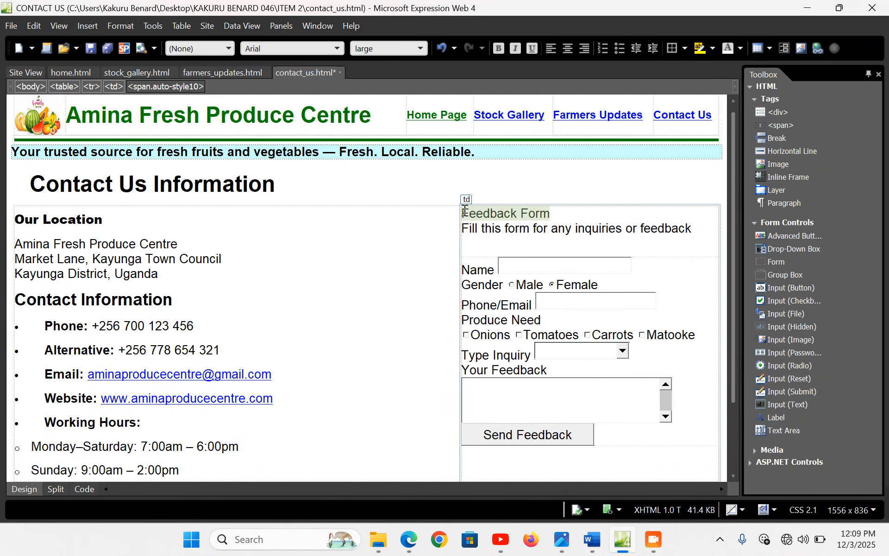
click(229, 48)
click(218, 106)
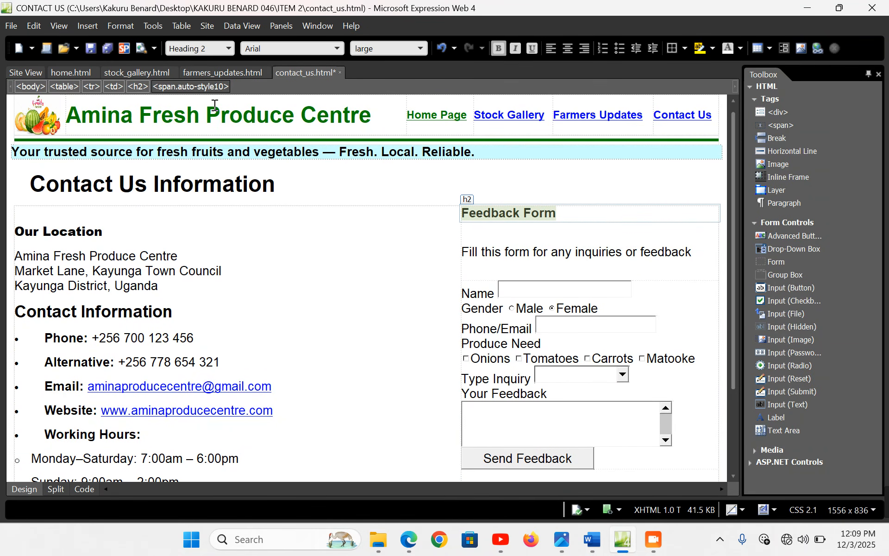
click(499, 49)
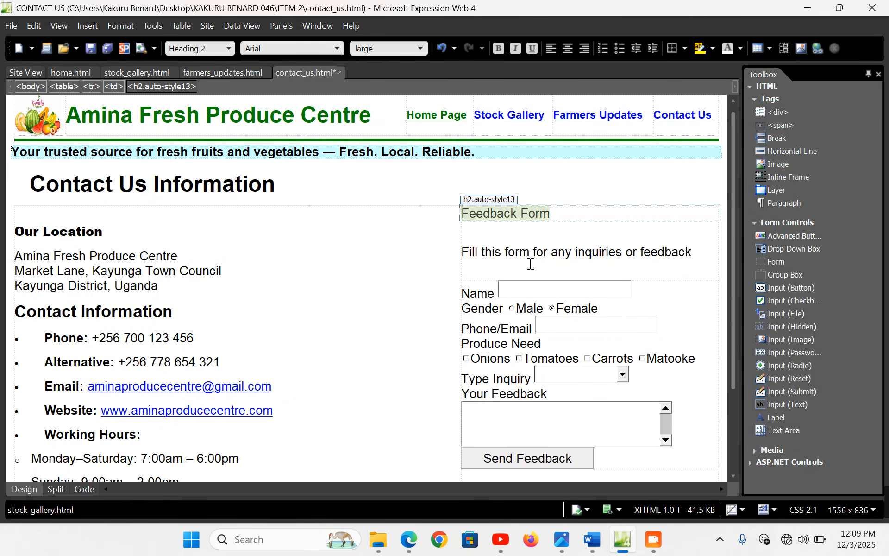
click(515, 238)
key(Delete)
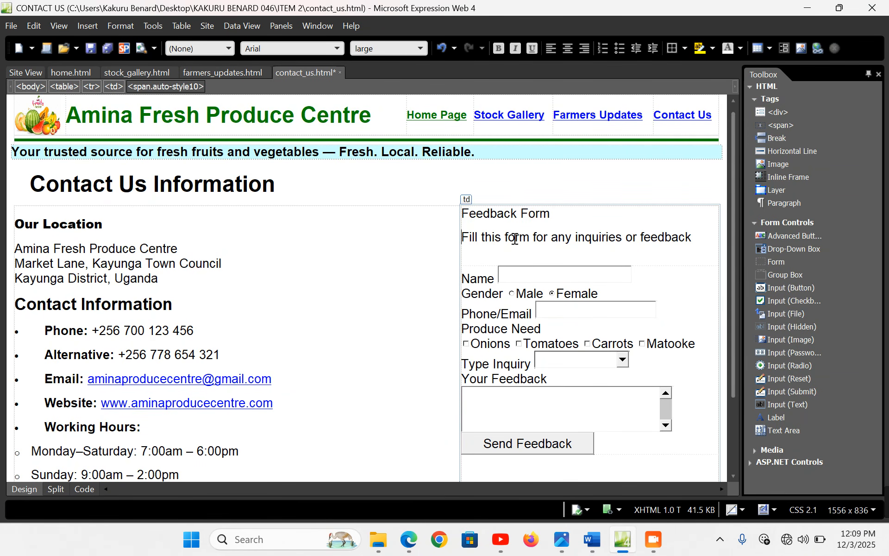
drag(552, 217, 462, 214)
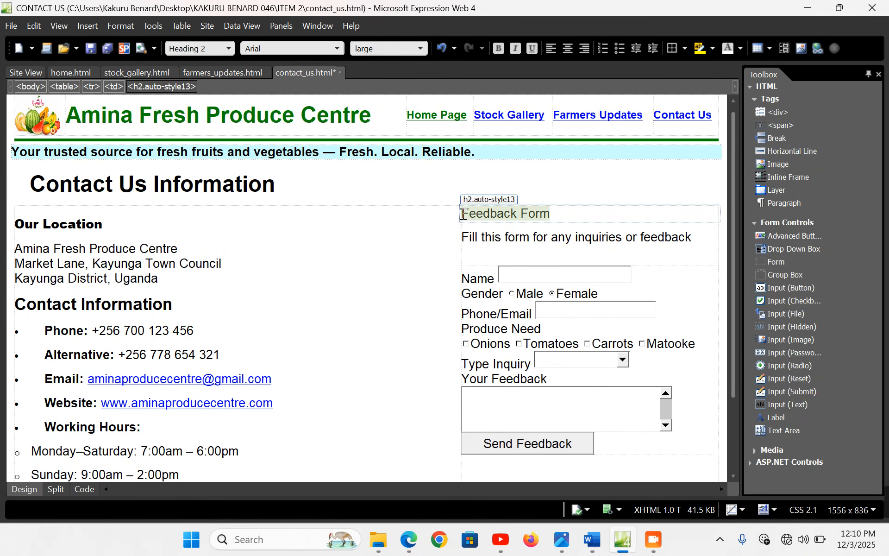
click(496, 51)
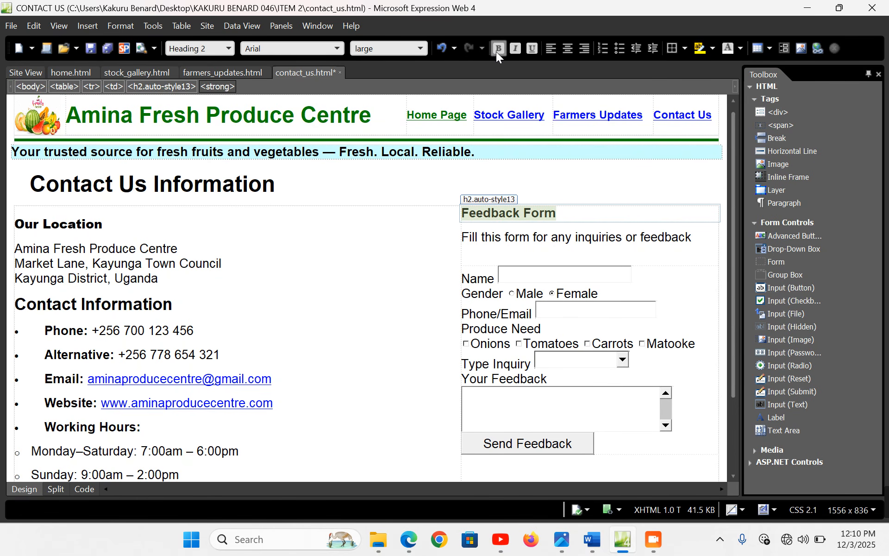
click(268, 266)
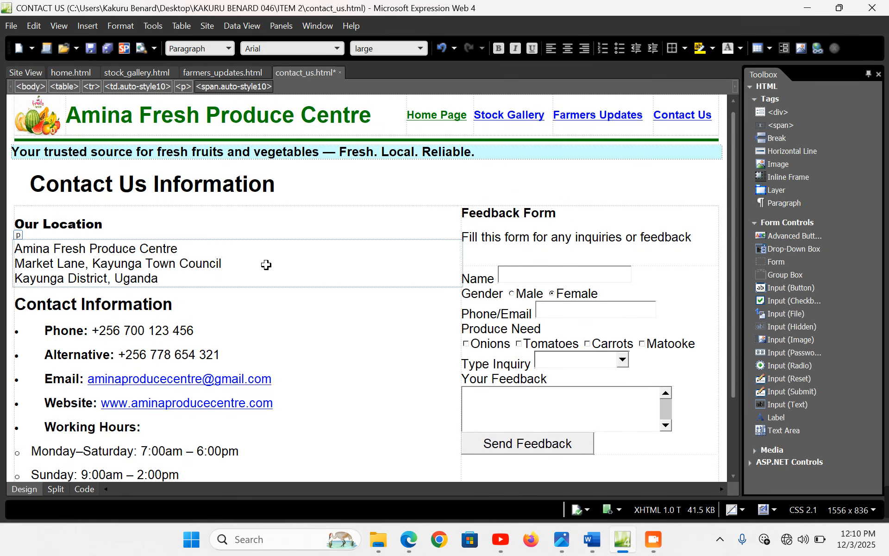
key(ctrl+s)
Preview the Contact Us page in Edge, scrolling down to the feedback form, then return to the editor
click(409, 539)
scroll(538, 185, up, 8)
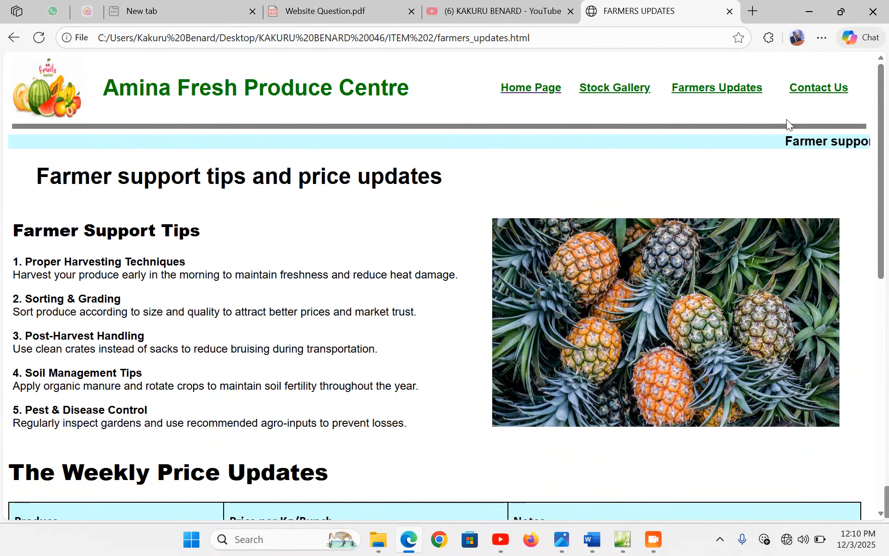
click(833, 93)
scroll(677, 266, down, 2)
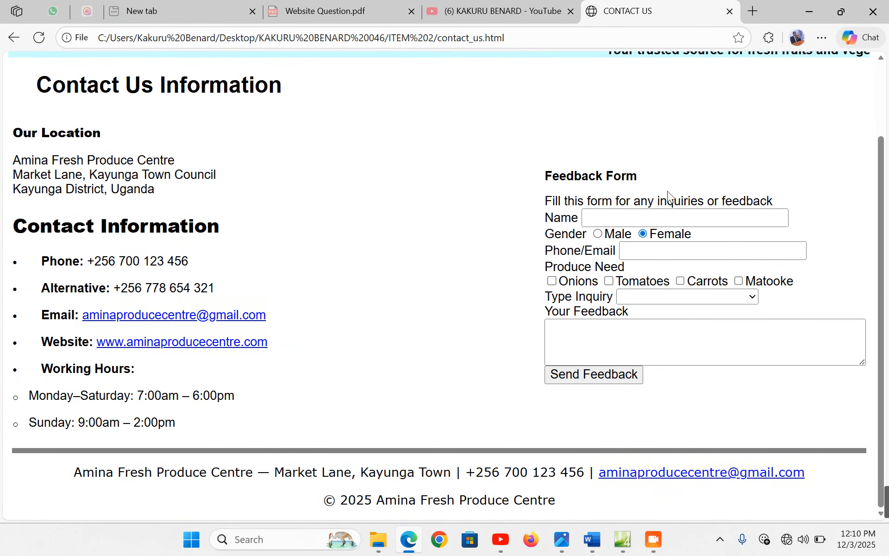
click(623, 539)
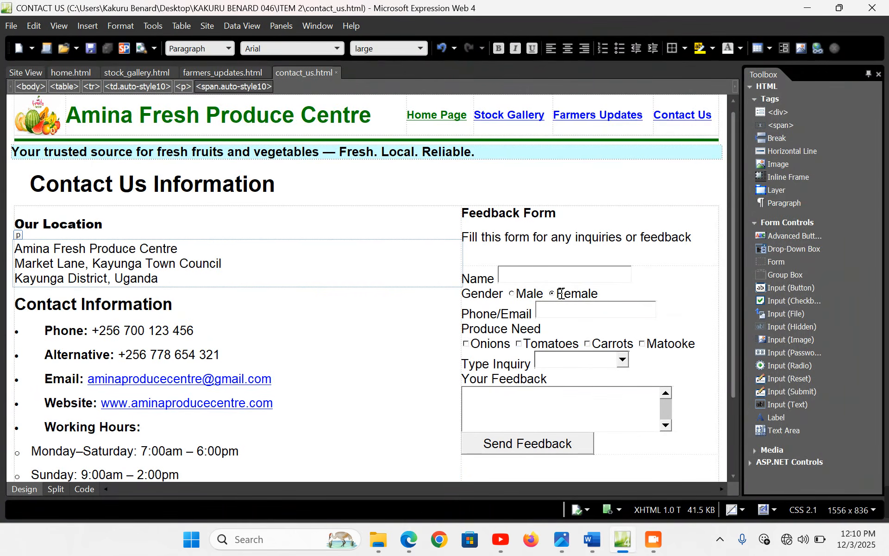
Add blank lines after the Name, Gender and Phone/Email rows of the feedback form
click(653, 275)
key(Return)
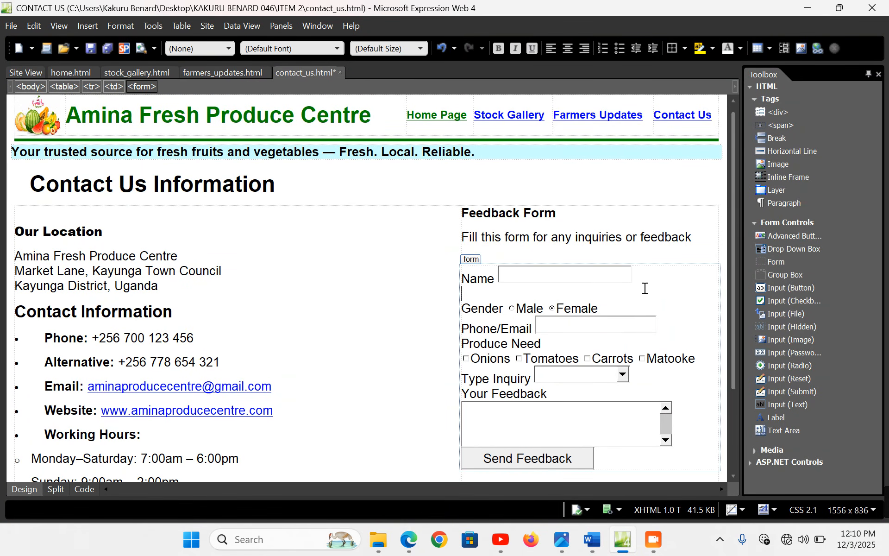
click(628, 308)
key(Return)
click(669, 339)
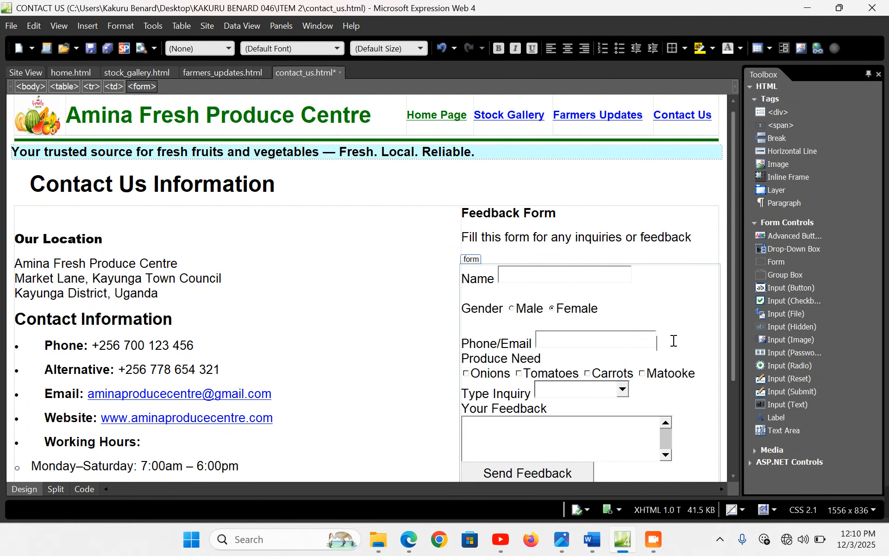
key(Return)
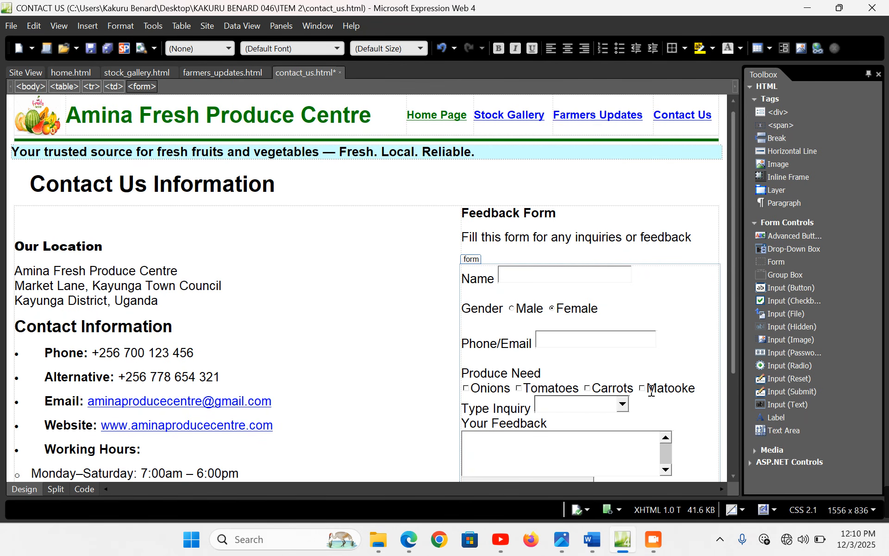
Add blank lines after the Type Inquiry row and the feedback box, then preview in Edge
click(698, 388)
scroll(705, 394, down, 2)
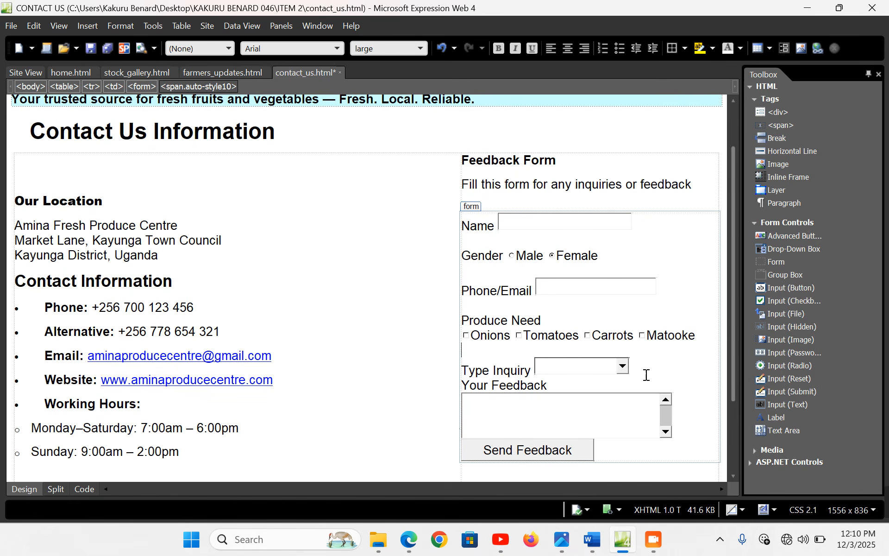
click(653, 378)
key(Return)
scroll(658, 379, down, 2)
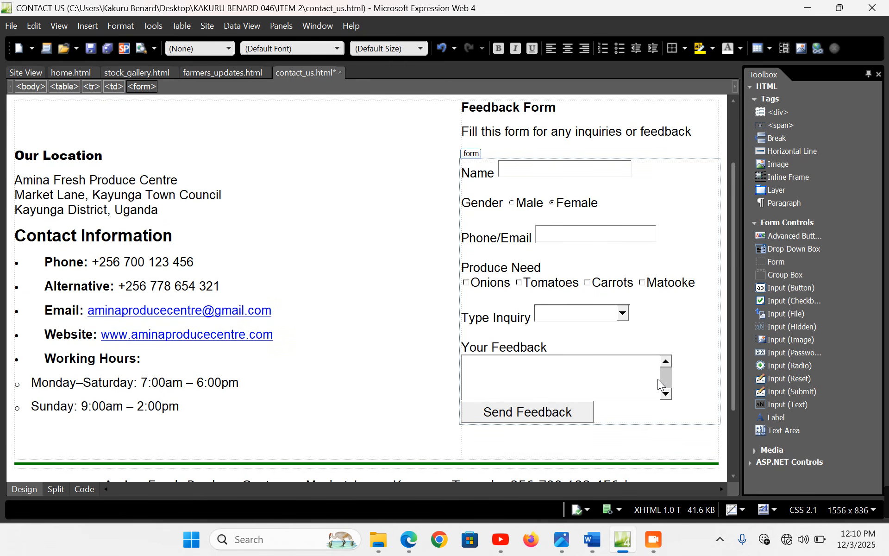
key(Return)
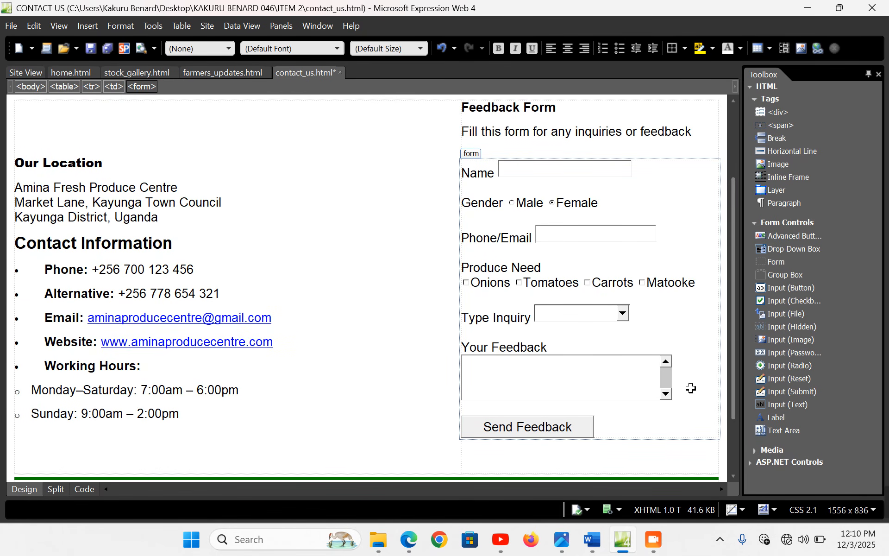
click(413, 541)
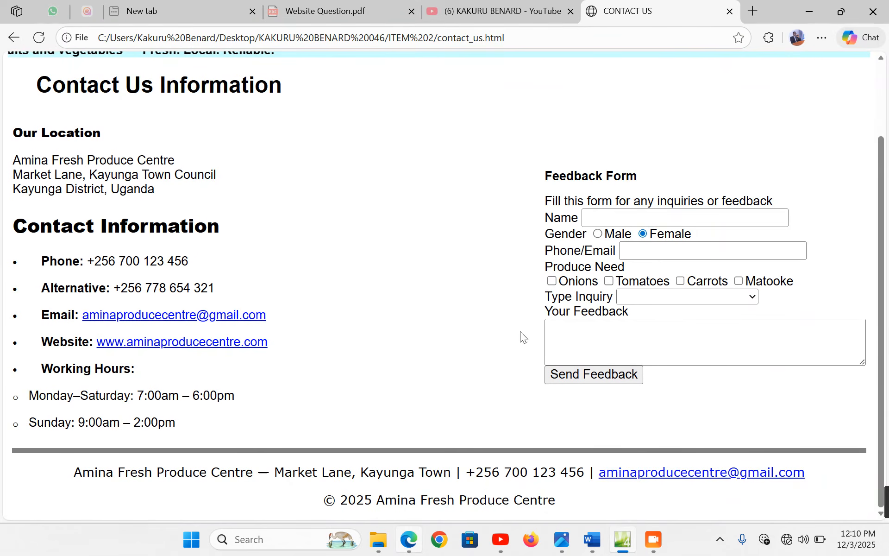
Check the spaced-out form in Edge, then select the thank-you paragraph in the Word brief
scroll(521, 337, up, 3)
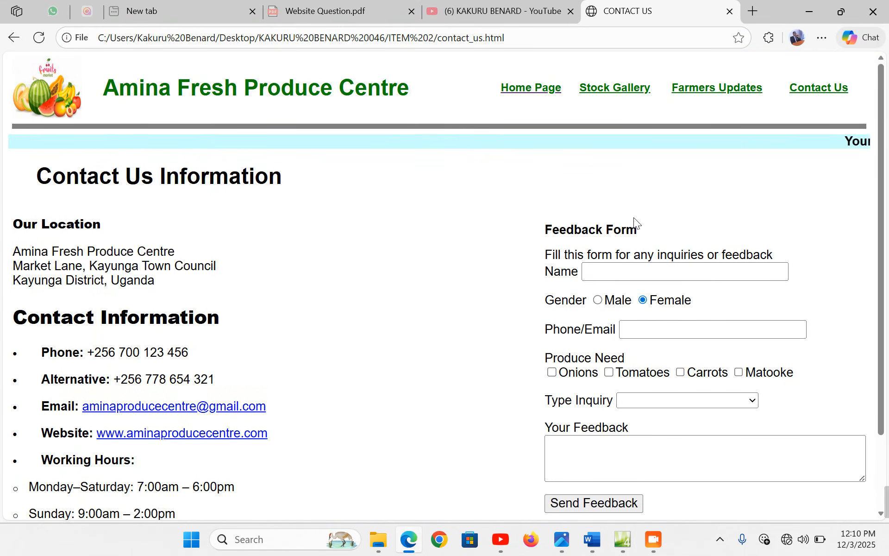
scroll(635, 223, down, 2)
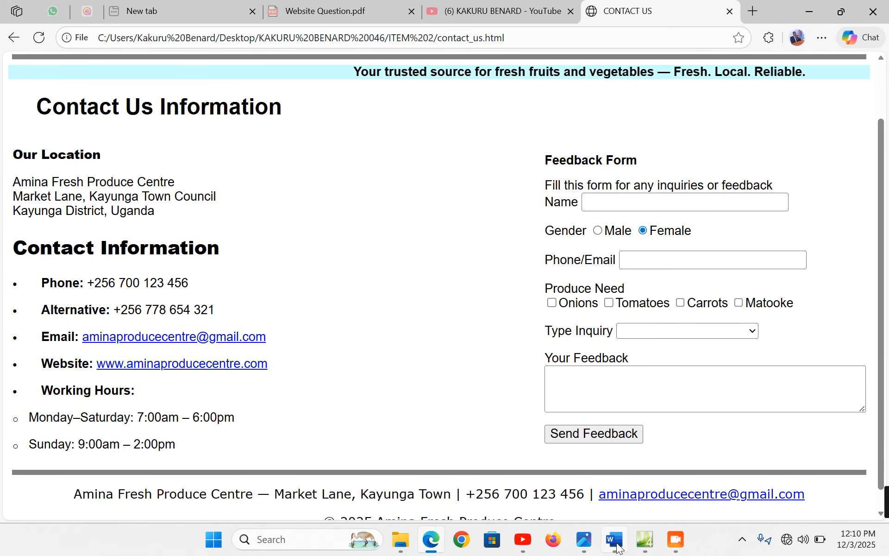
click(615, 539)
scroll(116, 299, down, 3)
double_click(83, 281)
key(ctrl+c)
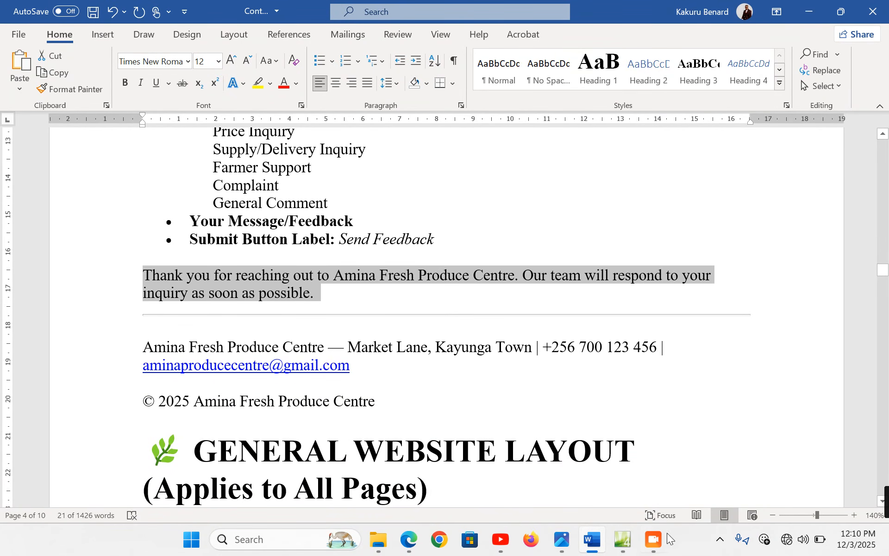
click(623, 540)
scroll(573, 386, down, 3)
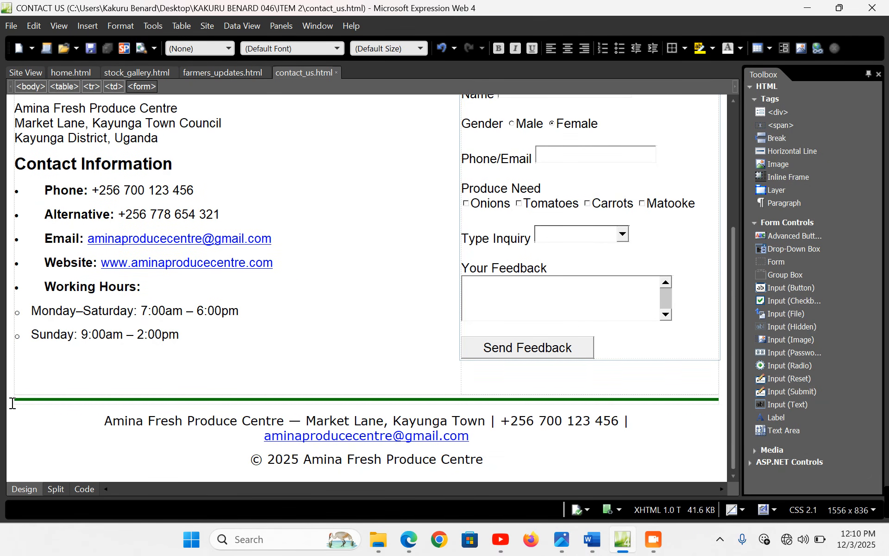
Above the footer, insert a centred one-cell table, 99% wide, padding 0, with light cyan background
click(18, 405)
key(Return)
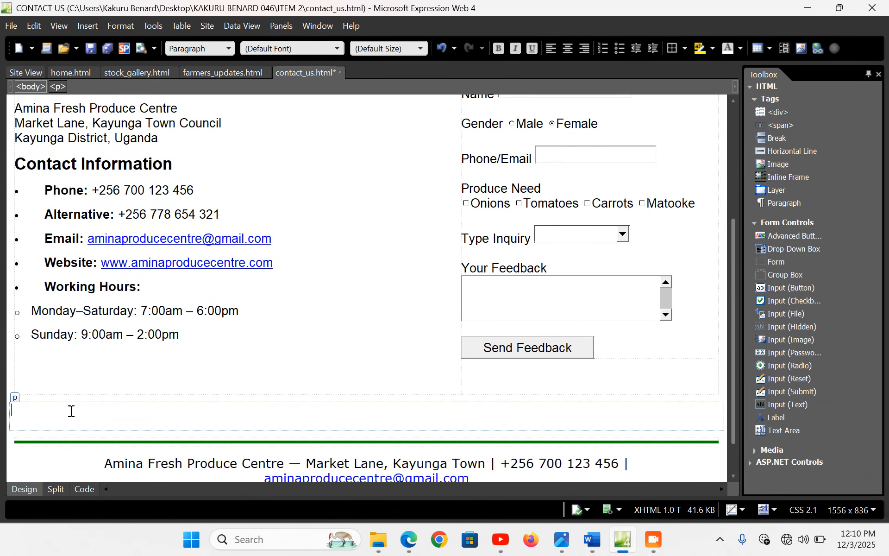
click(181, 26)
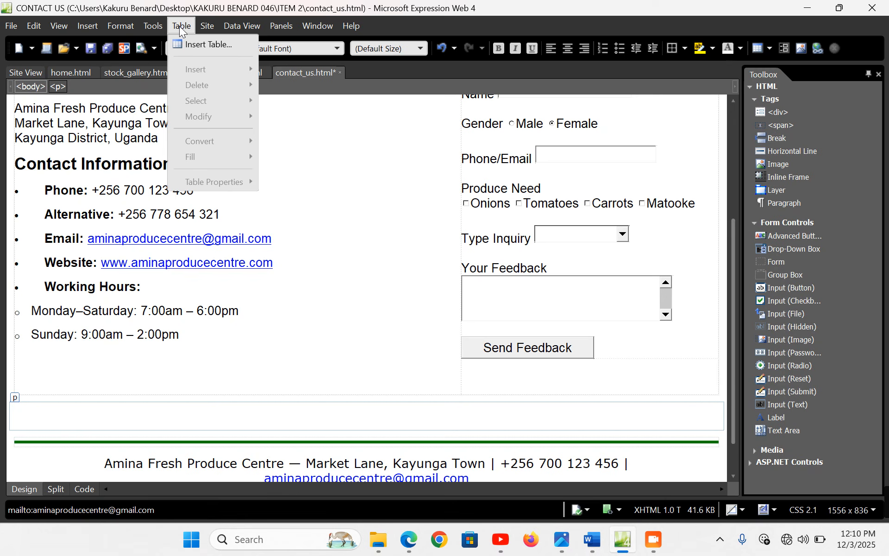
click(210, 46)
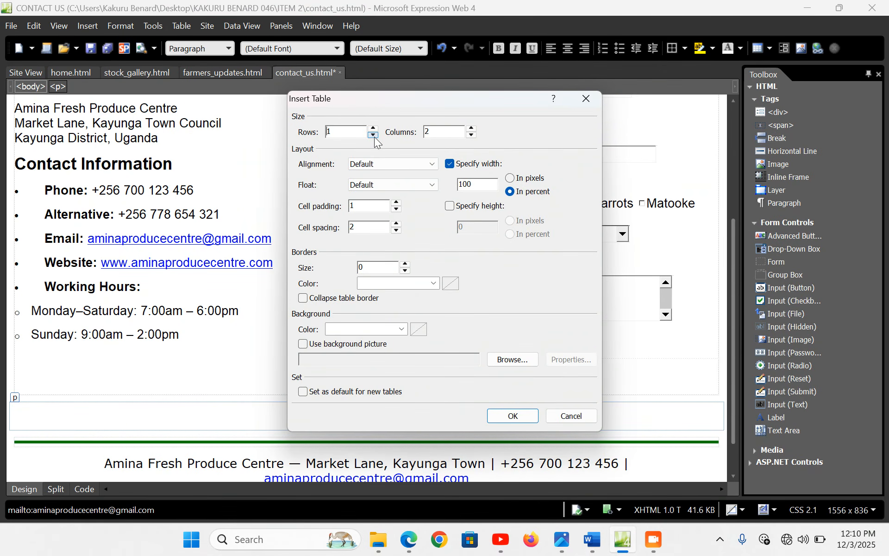
click(434, 164)
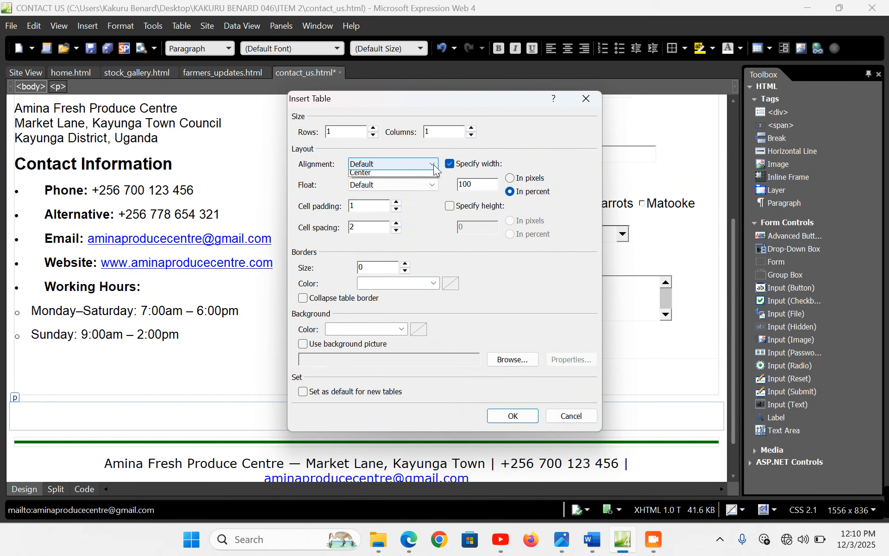
click(375, 202)
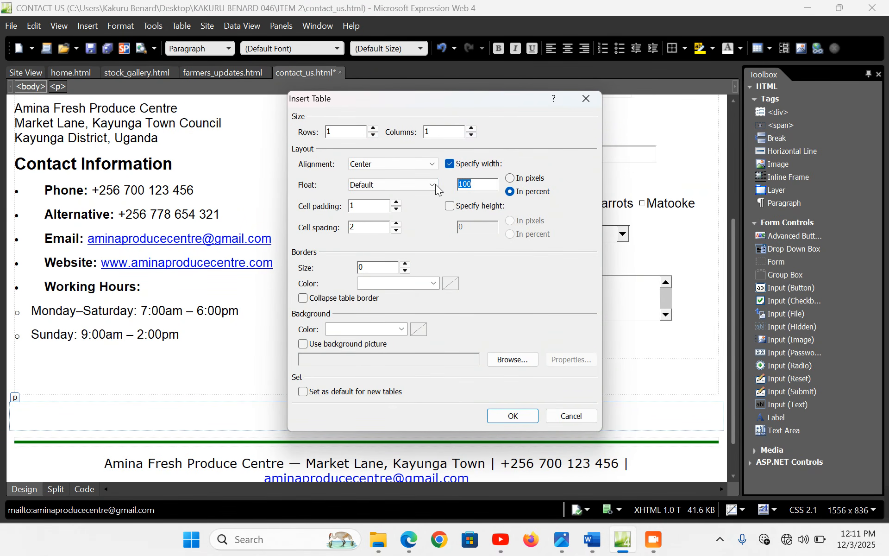
text(99)
click(397, 210)
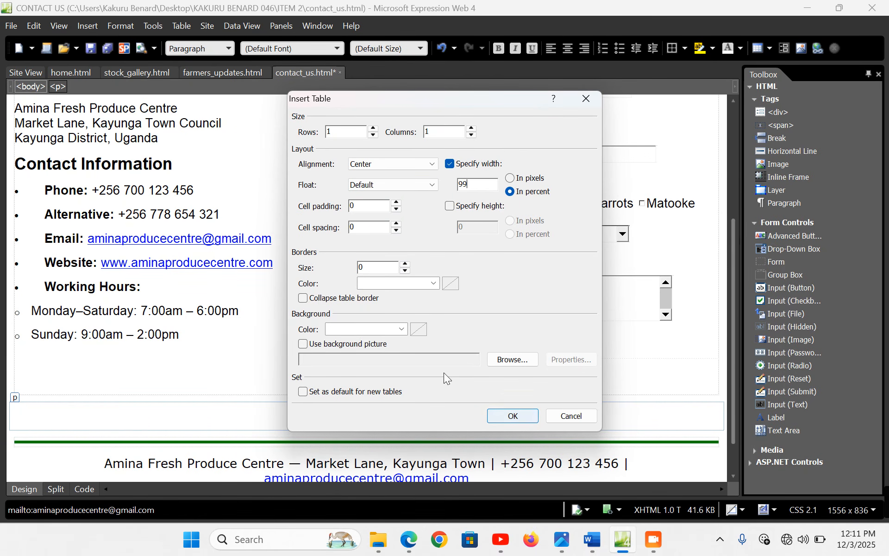
click(400, 329)
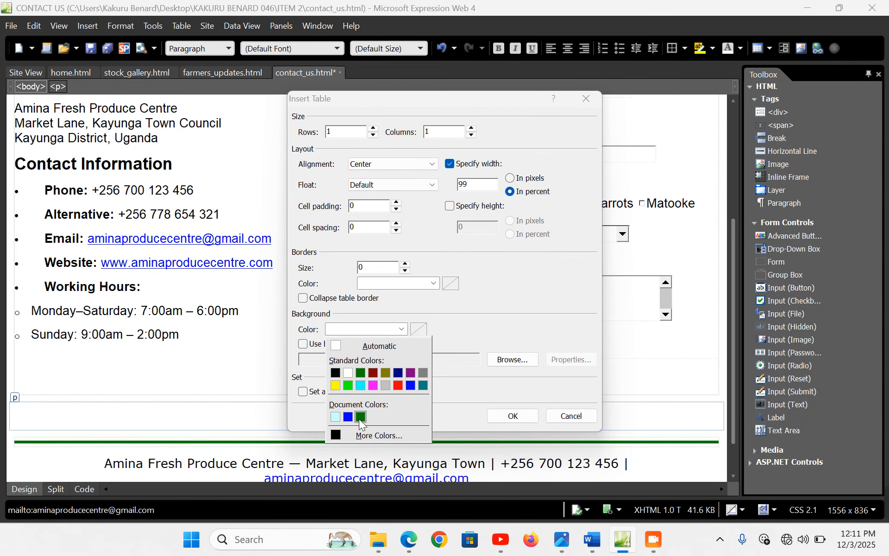
click(336, 418)
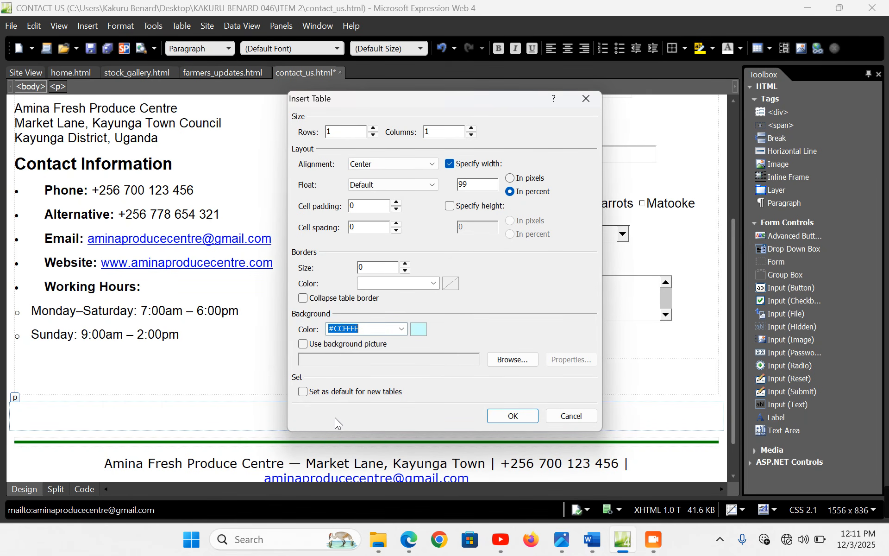
click(512, 415)
click(322, 410)
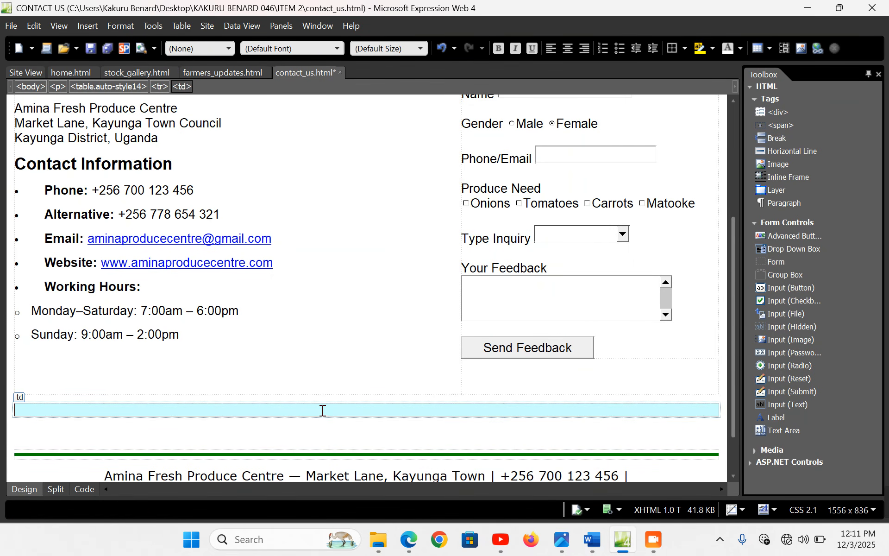
Paste the thank-you message into the cyan cell as a centred Heading 3, remove the blank line, and save
key(ctrl+v)
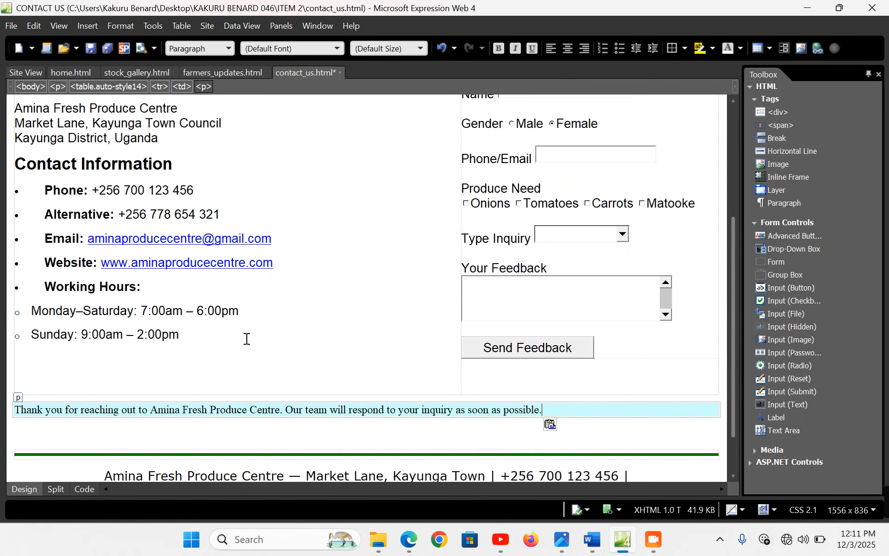
click(8, 417)
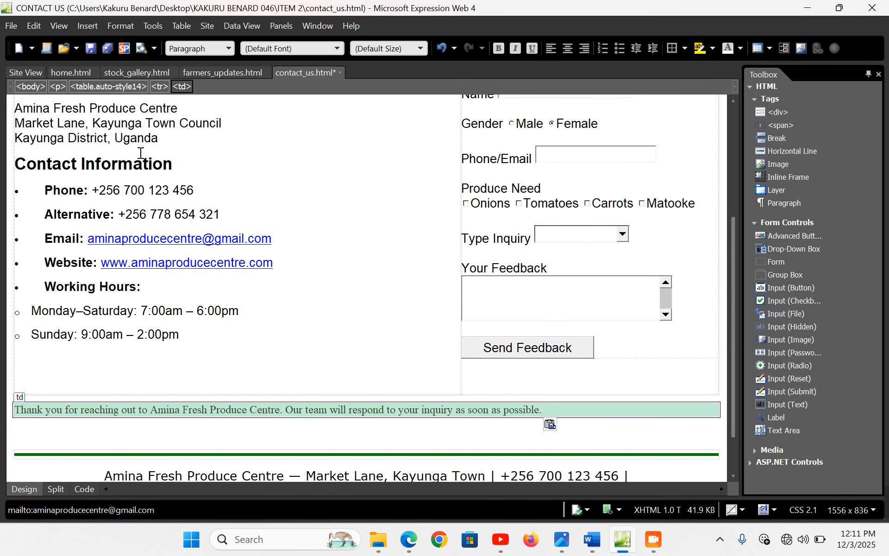
click(228, 49)
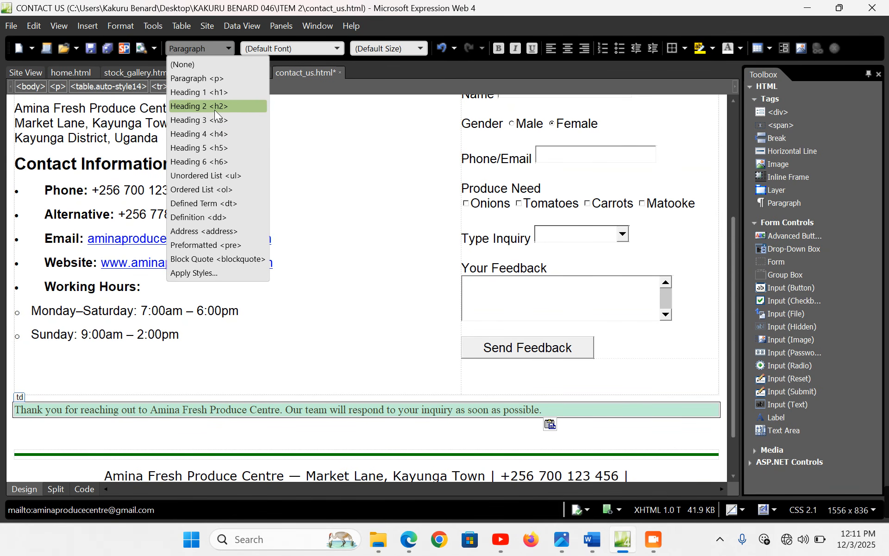
click(214, 120)
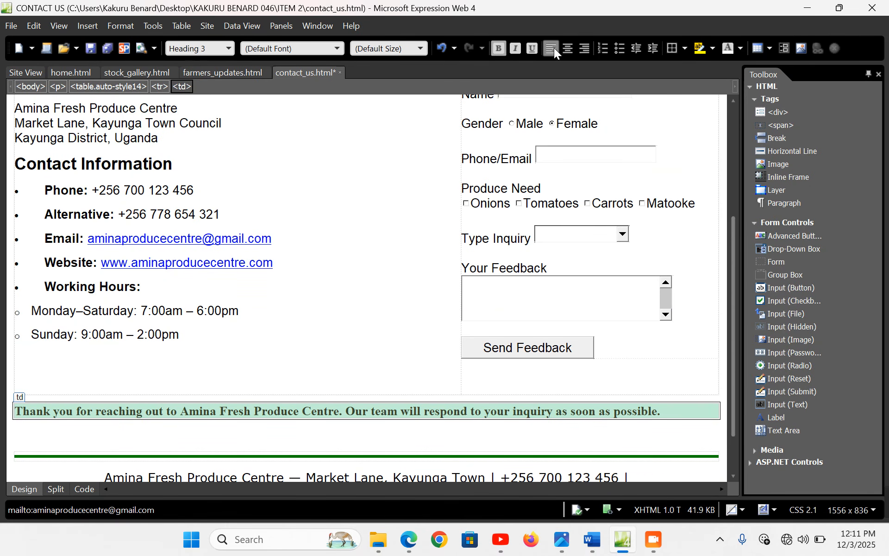
click(569, 48)
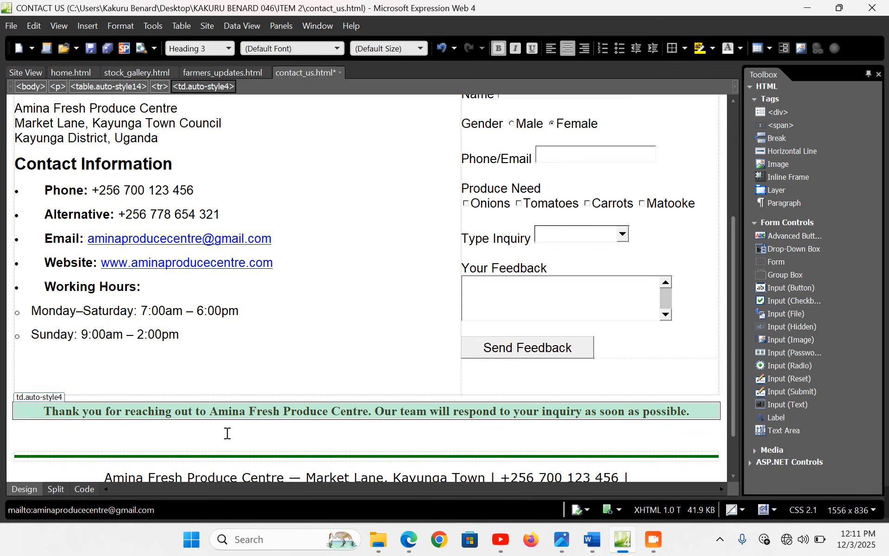
click(227, 433)
key(BackSpace)
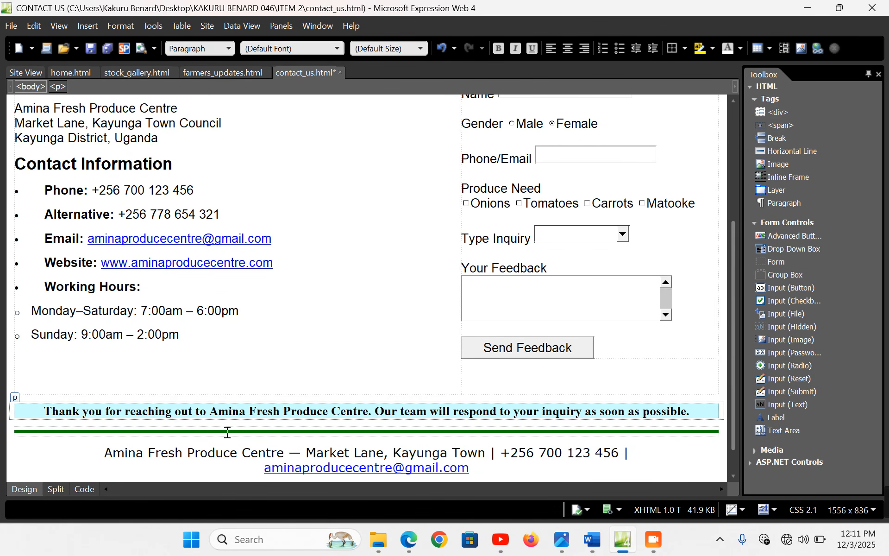
key(ctrl+s)
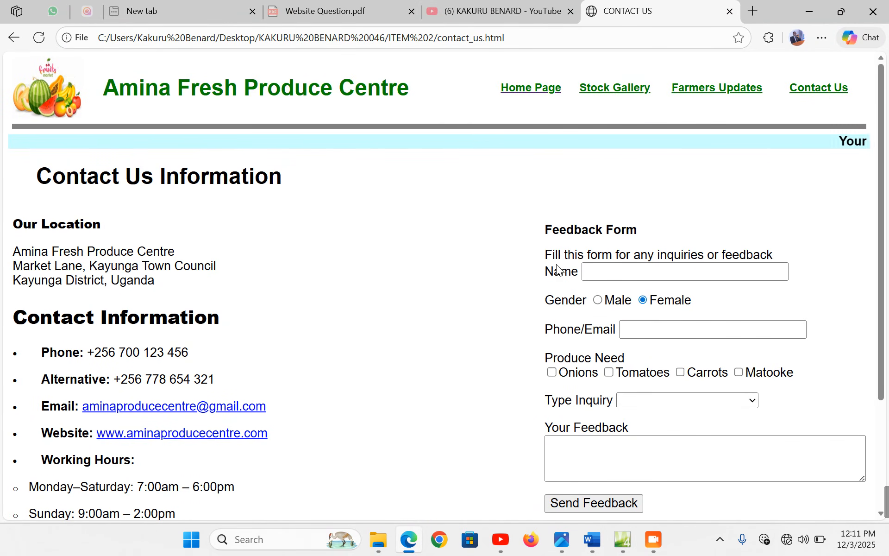
Scroll past the thank-you banner on Contact Us, then browse the Home and Stock Gallery pages
scroll(557, 269, down, 3)
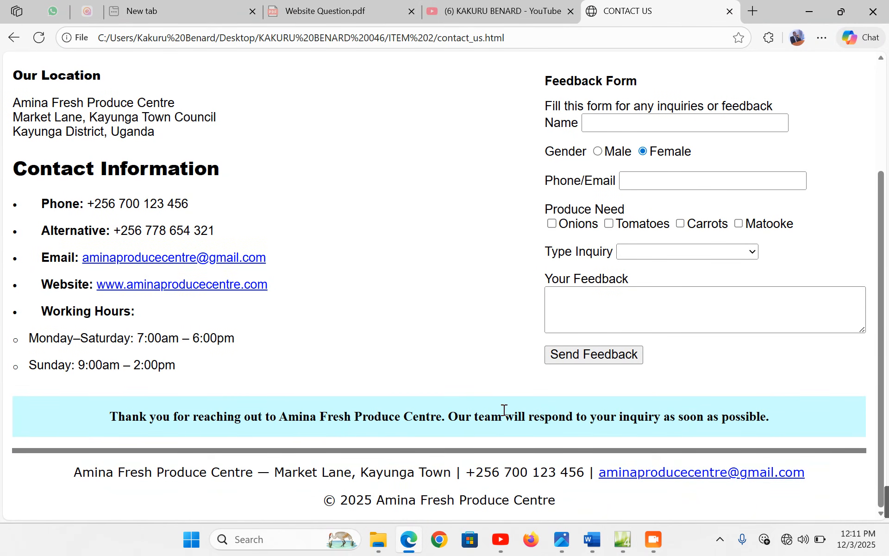
scroll(504, 410, up, 3)
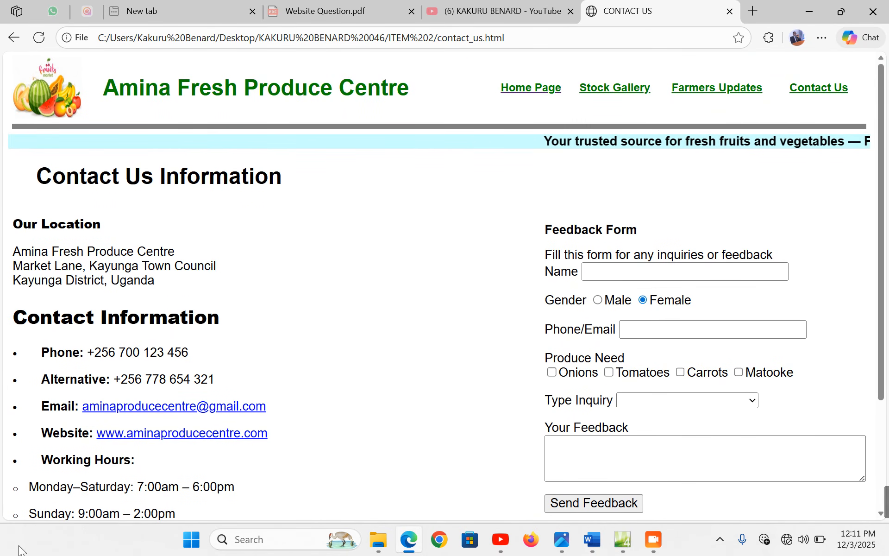
click(537, 93)
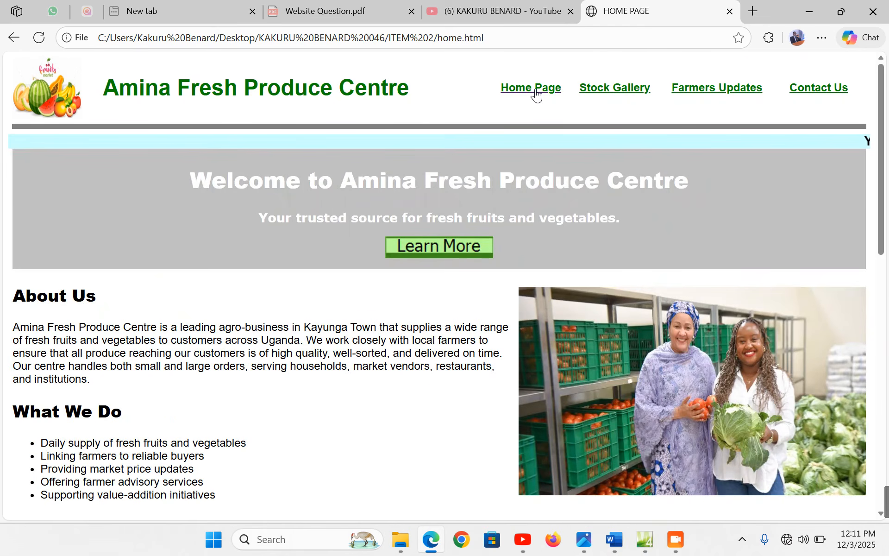
scroll(529, 199, down, 10)
scroll(535, 193, up, 10)
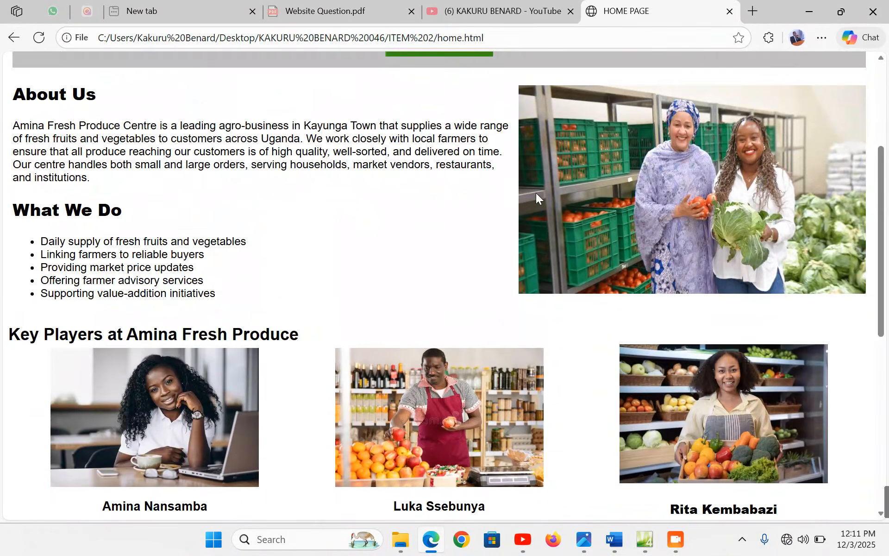
click(642, 89)
scroll(610, 256, down, 10)
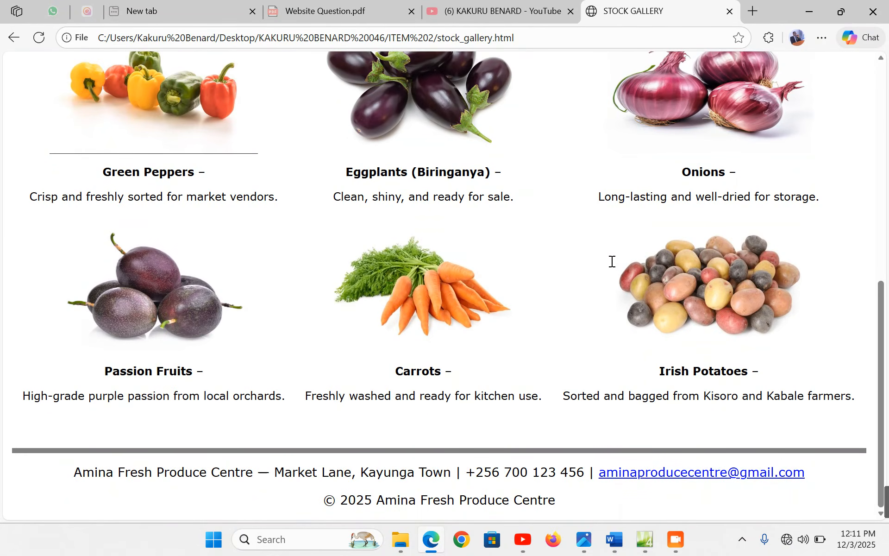
scroll(610, 263, up, 10)
Browse Farmers Updates and Contact Us again, finishing on the Home page
click(715, 91)
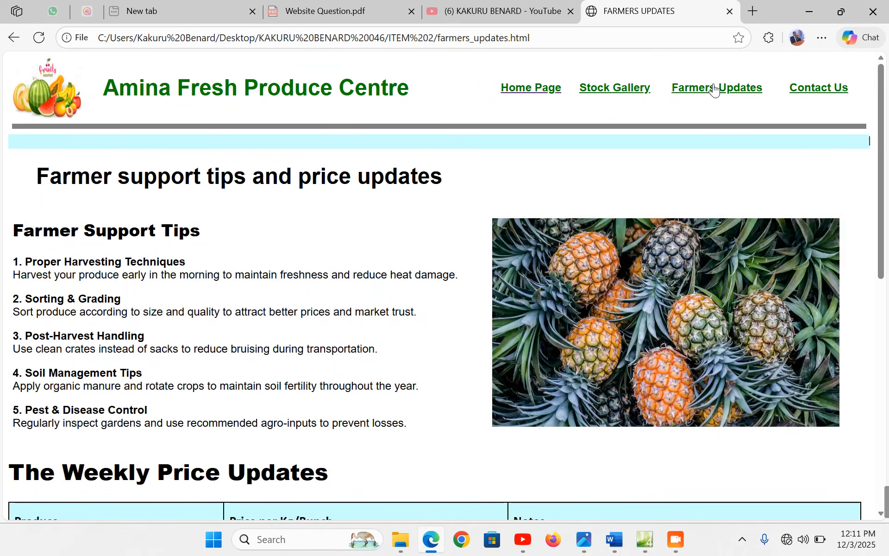
scroll(615, 249, down, 1)
scroll(615, 249, down, 10)
scroll(621, 278, up, 10)
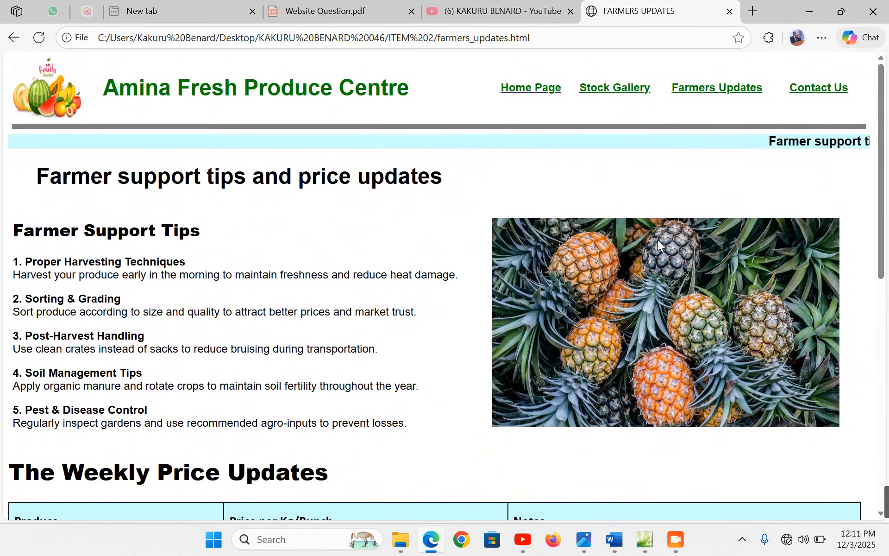
click(820, 90)
scroll(751, 256, down, 5)
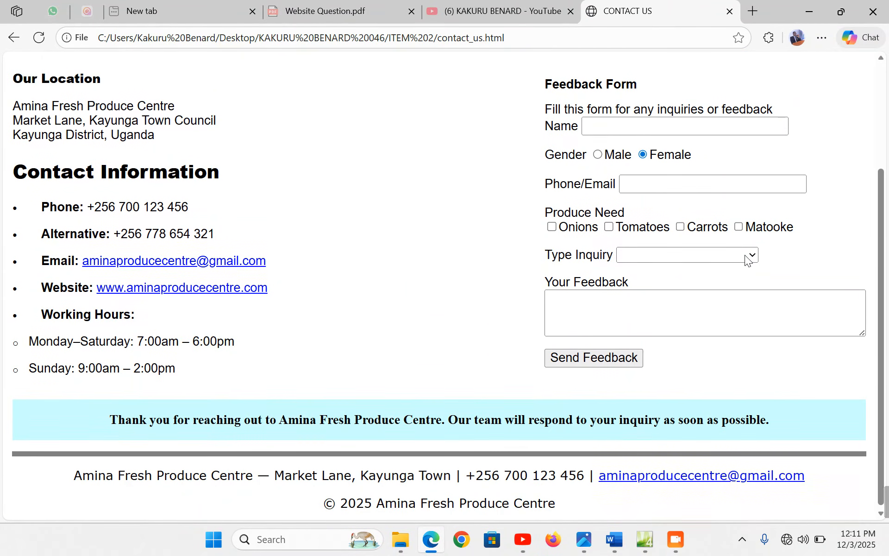
scroll(746, 259, up, 5)
click(729, 90)
scroll(700, 235, down, 8)
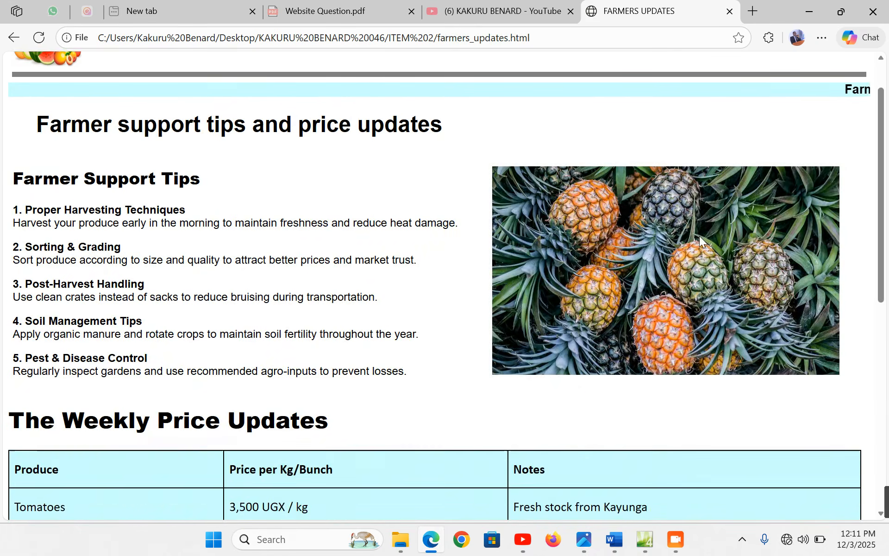
scroll(699, 238, down, 2)
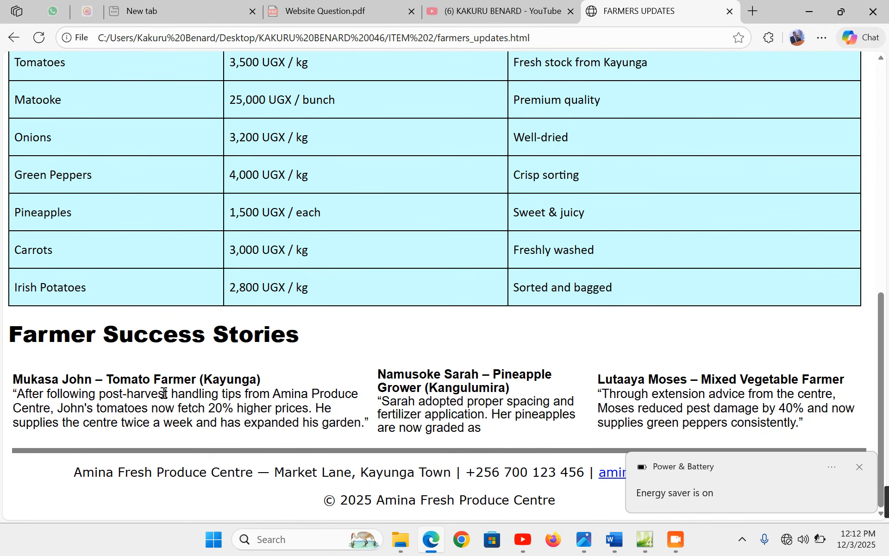
scroll(143, 388, up, 10)
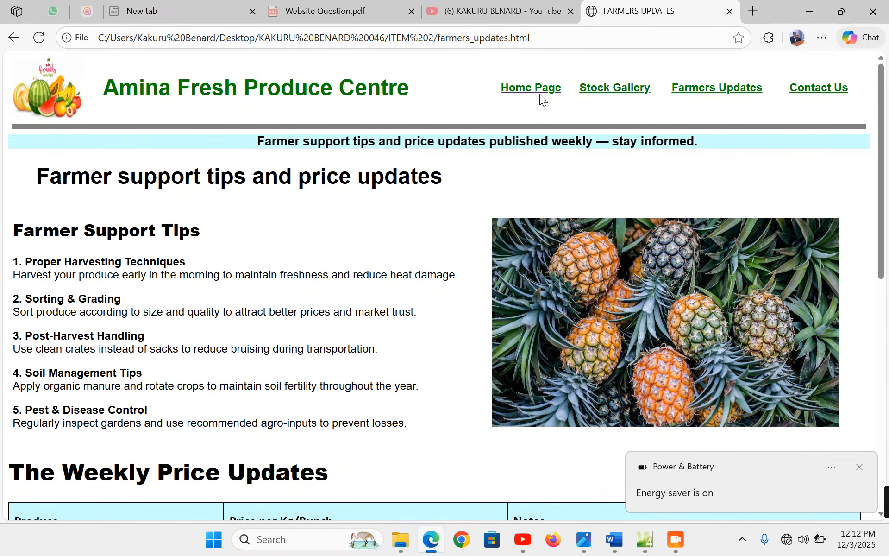
click(539, 91)
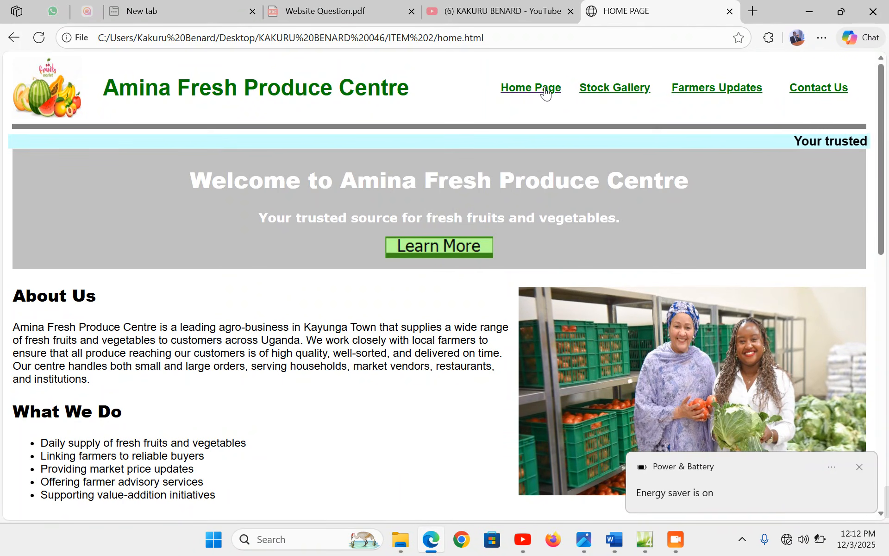
click(860, 466)
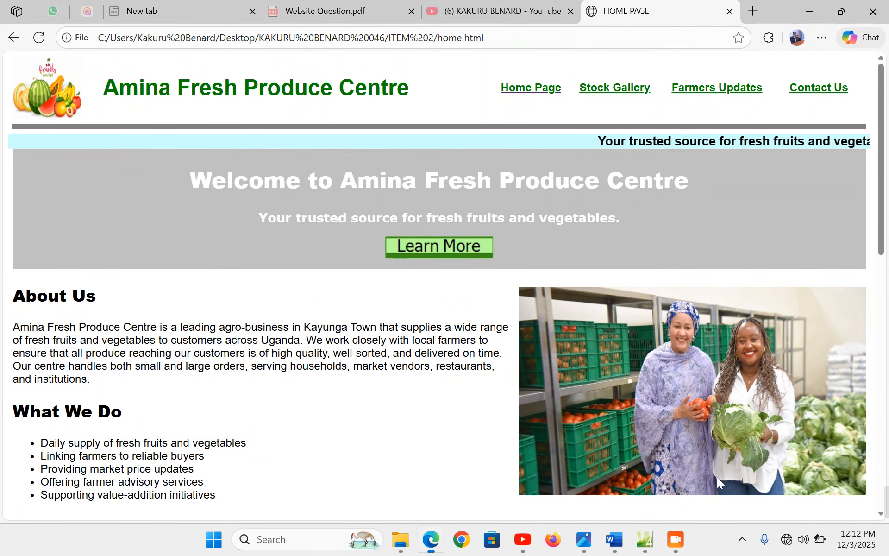